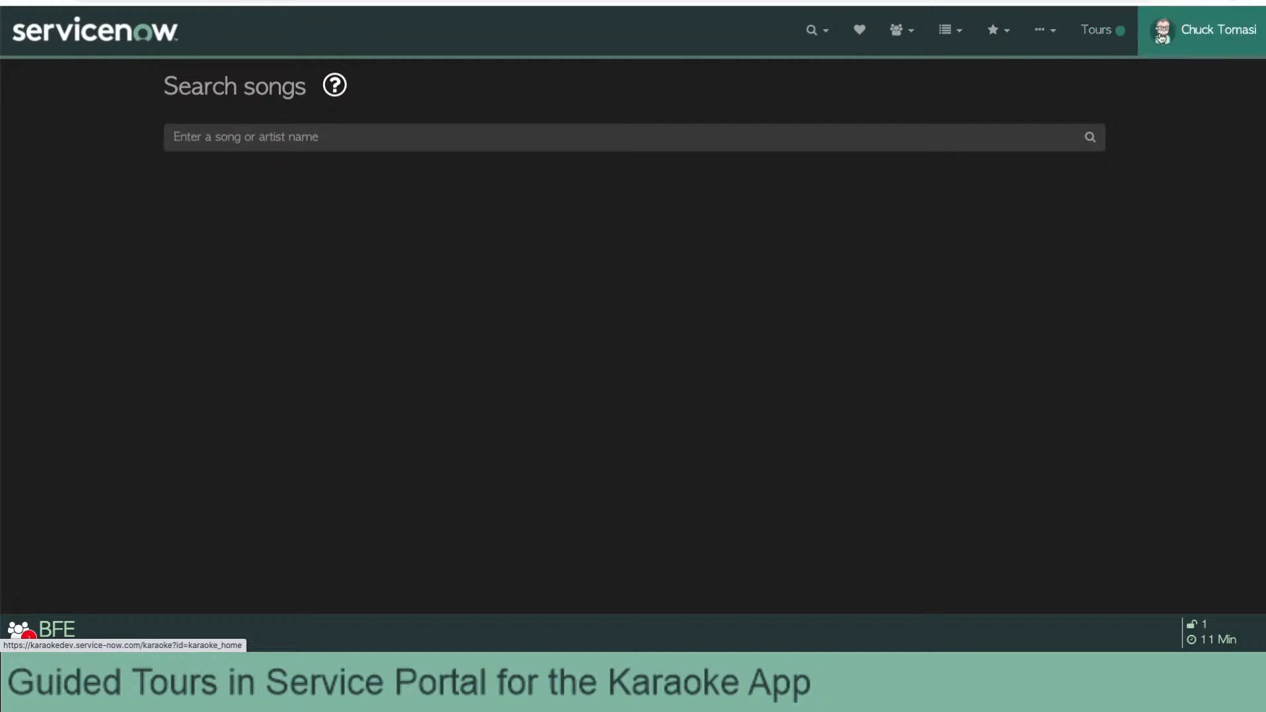
Start the "Just me singing alone" guided tour and follow its first prompts to the form for creating a party.
{"action": "left_click", "coordinate": [1097, 35]}
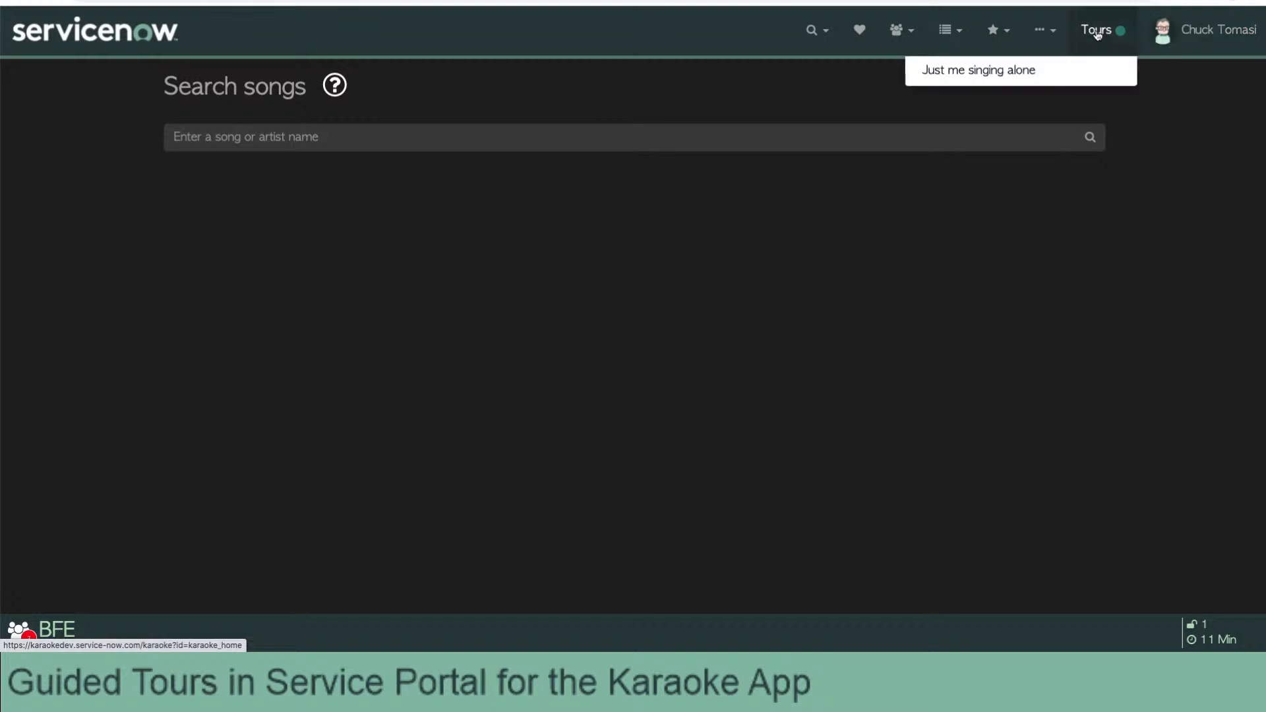
{"action": "left_click", "coordinate": [1003, 73]}
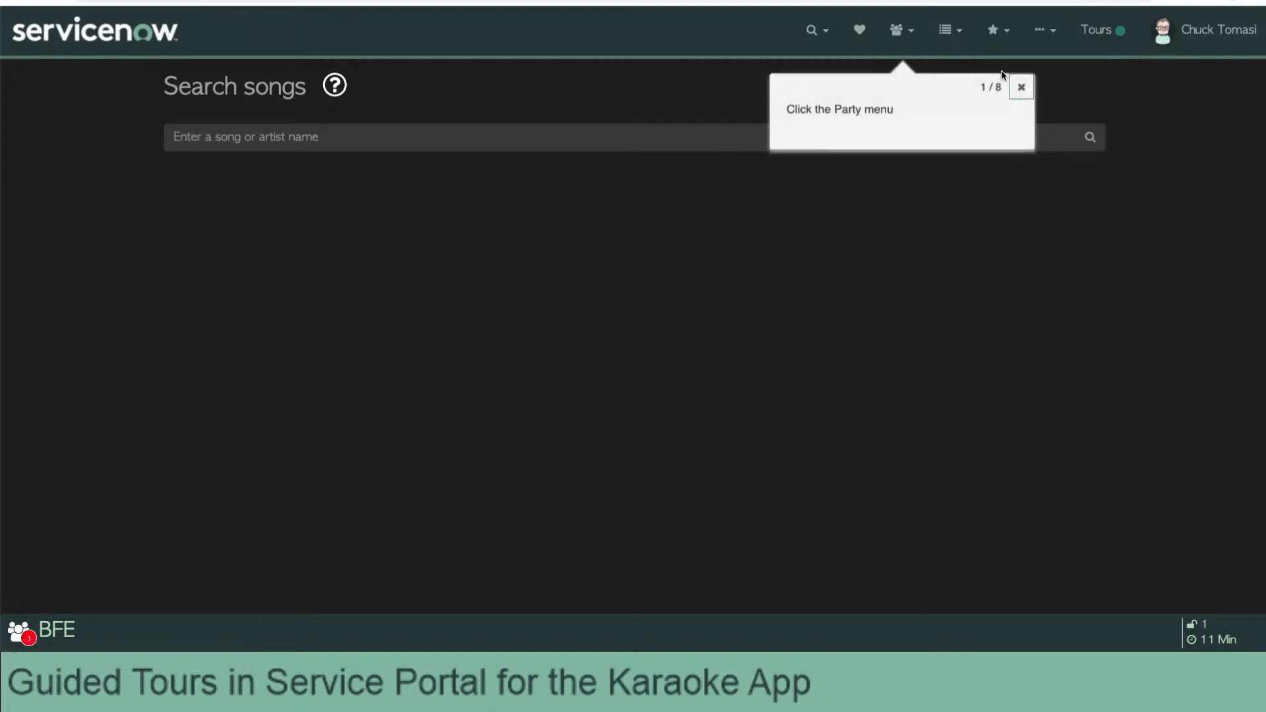
{"action": "left_click", "coordinate": [903, 34]}
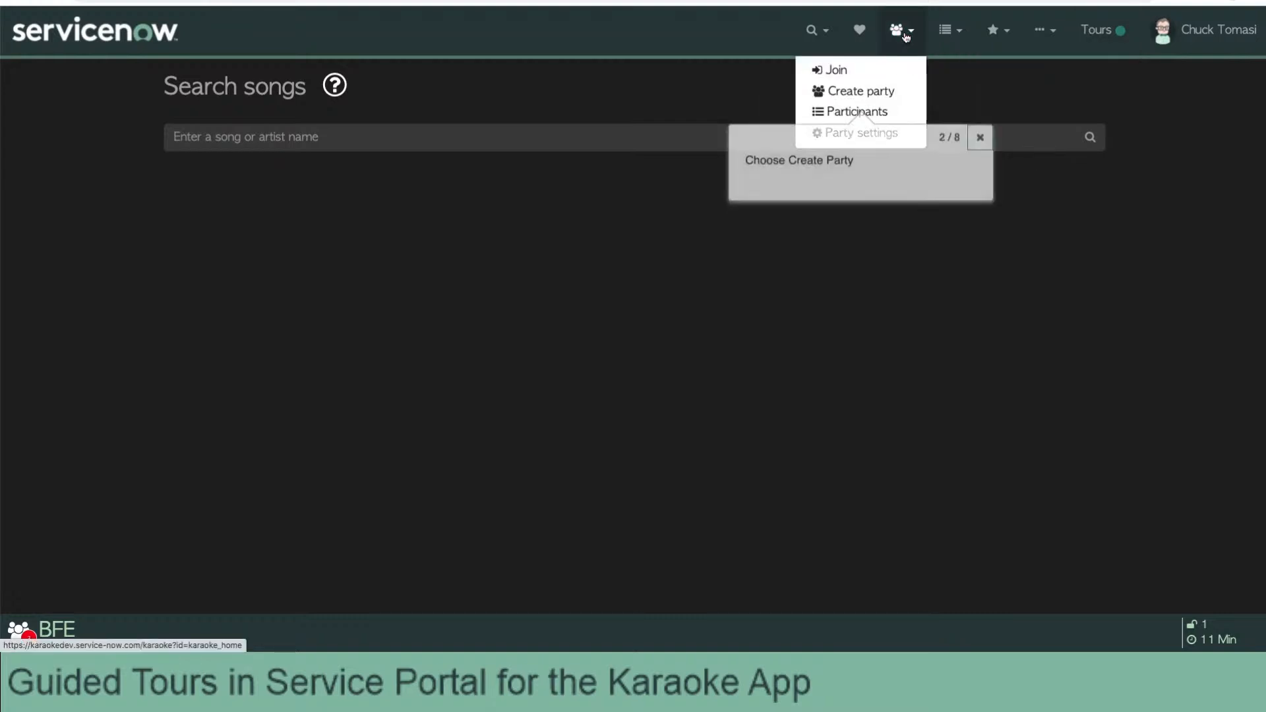
{"action": "left_click", "coordinate": [906, 37]}
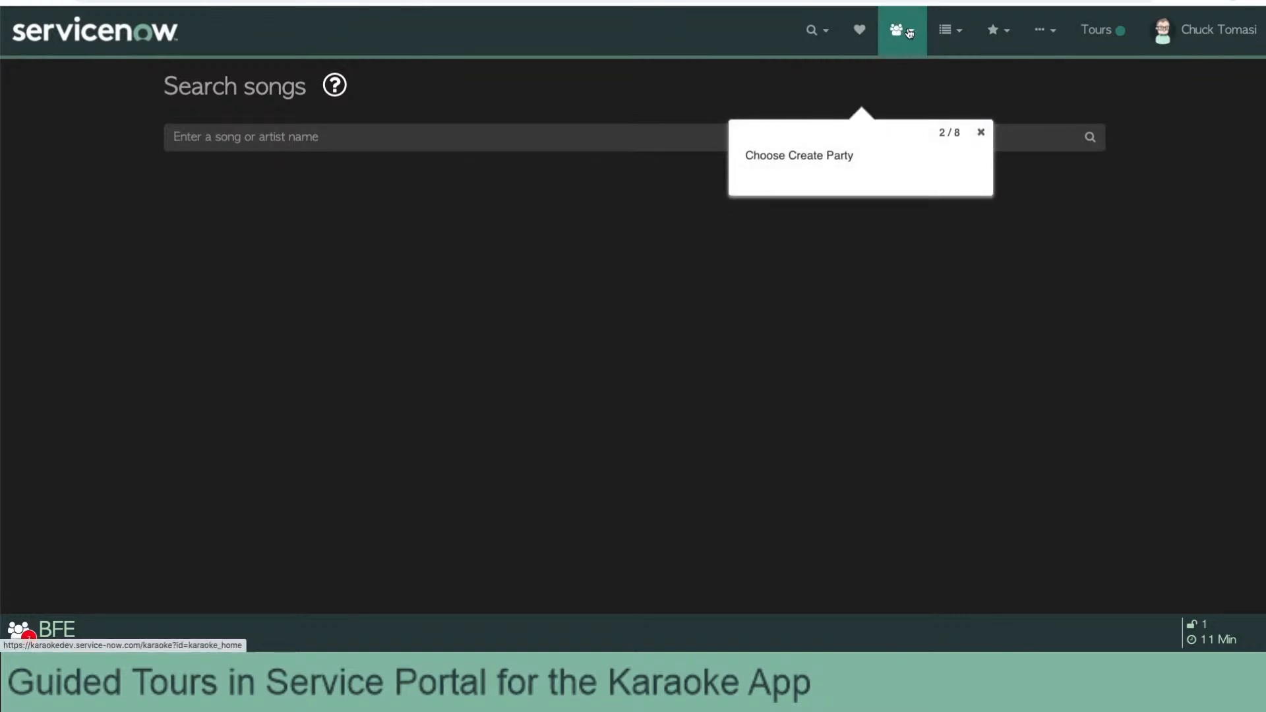
{"action": "left_click", "coordinate": [907, 35]}
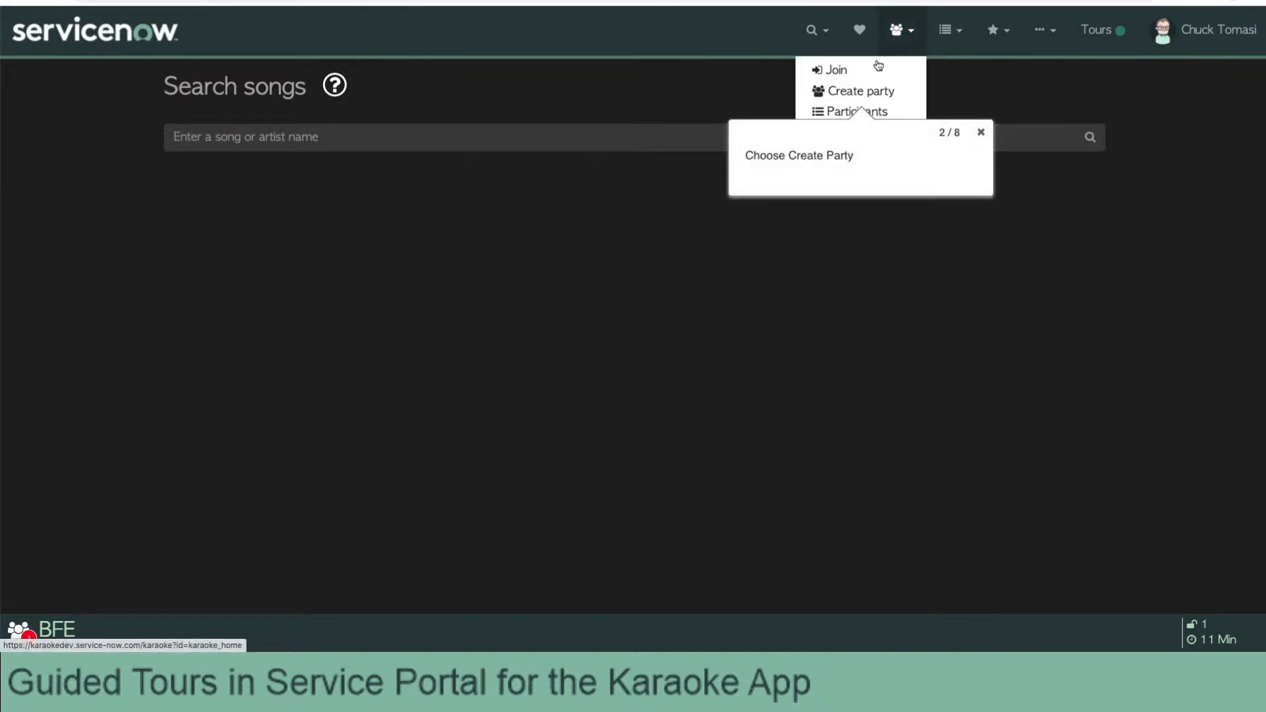
{"action": "left_click", "coordinate": [859, 96]}
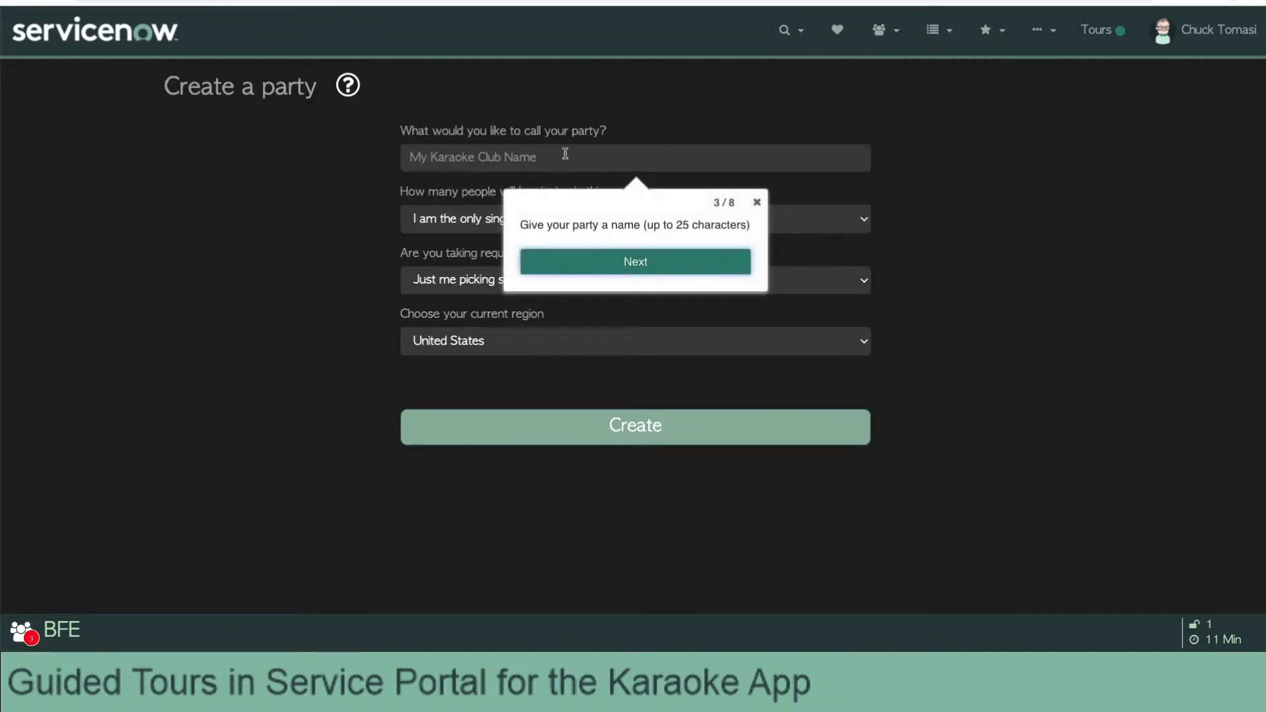
Name the party "Live Coding Karaoke Hour", create it as a solo party, and acknowledge the instructions.
{"action": "left_click", "coordinate": [565, 153]}
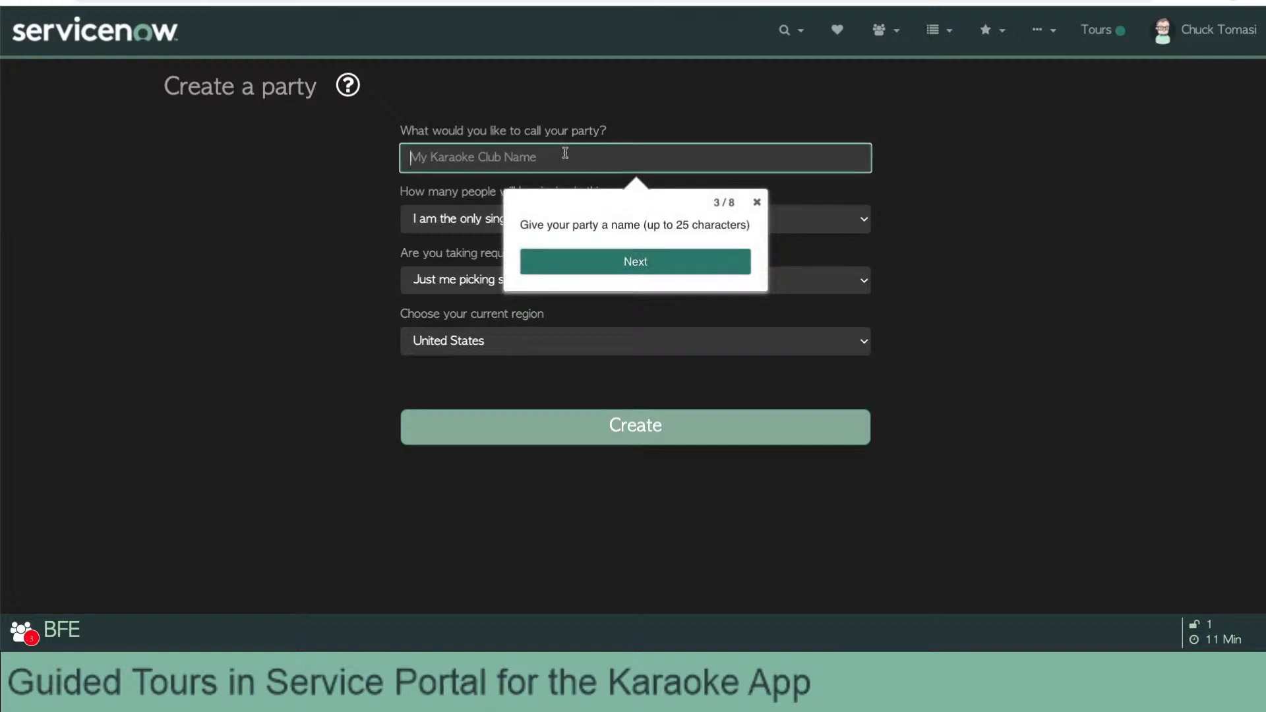
{"action": "type", "text": "Live COd"}
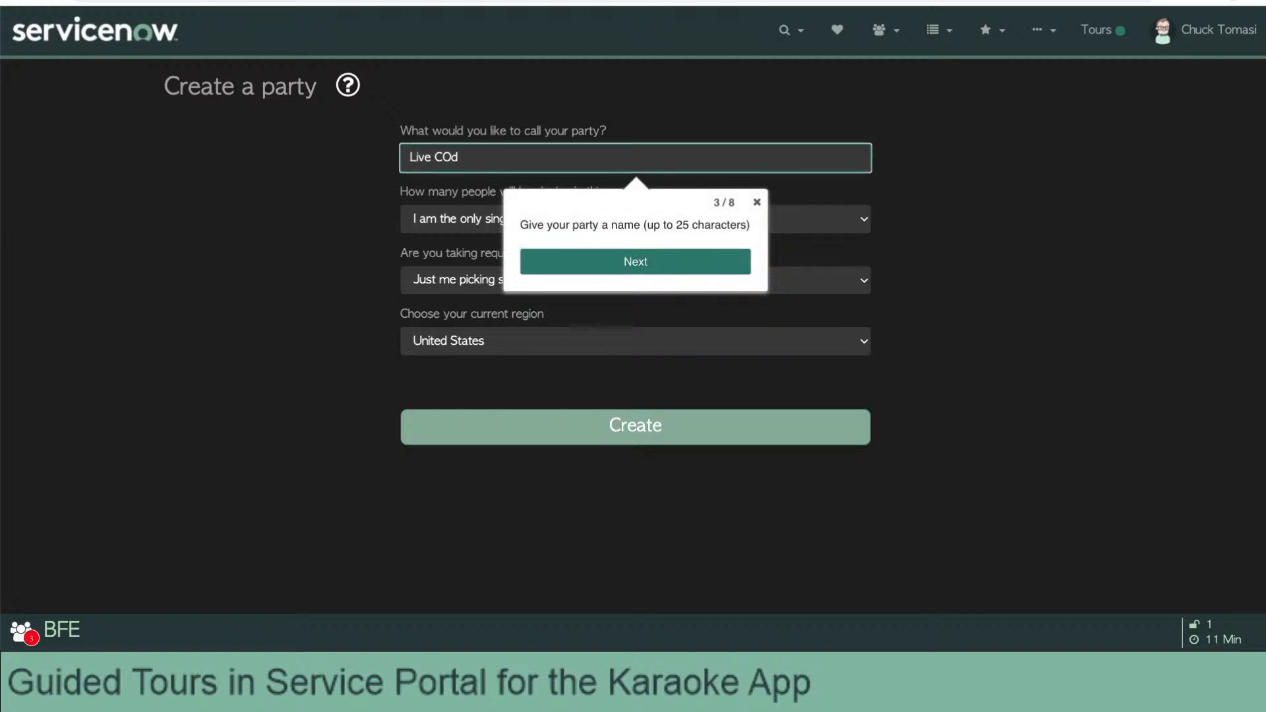
{"action": "key", "text": "BackSpace"}
{"action": "key", "text": "BackSpace"}
{"action": "type", "text": "oding Karaoke Hour"}
{"action": "left_click", "coordinate": [641, 268]}
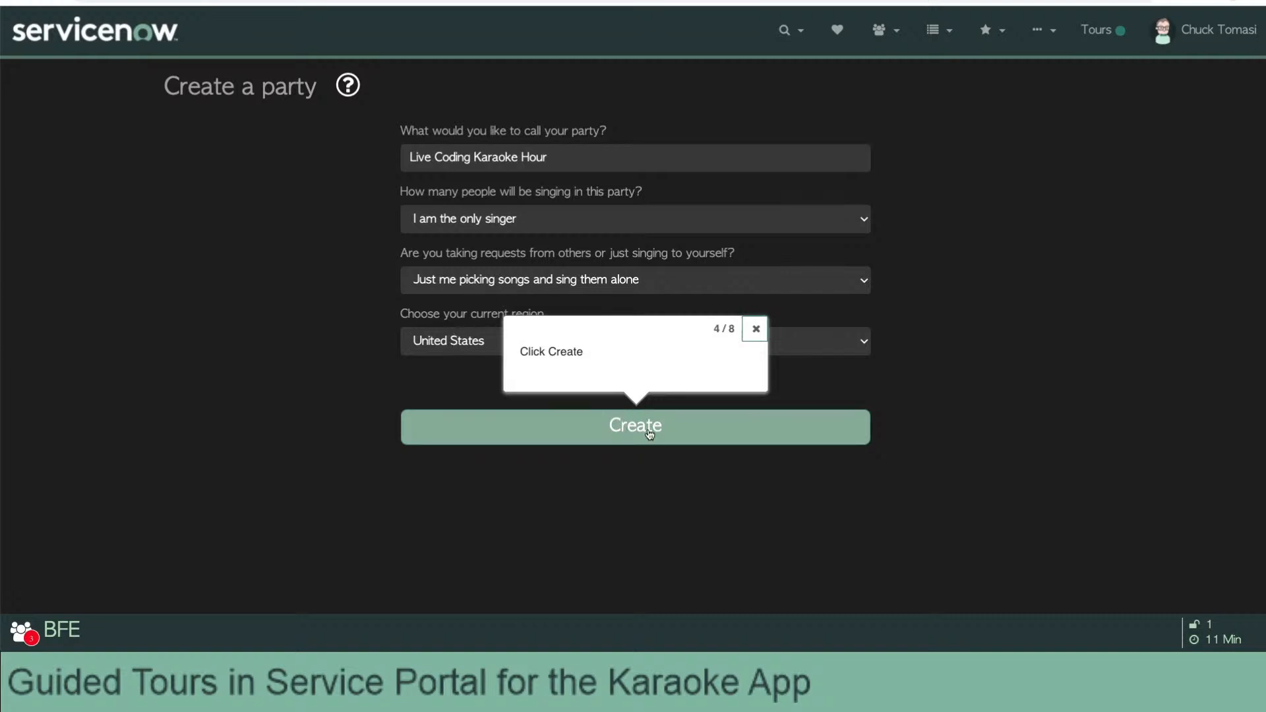
{"action": "left_click", "coordinate": [649, 432]}
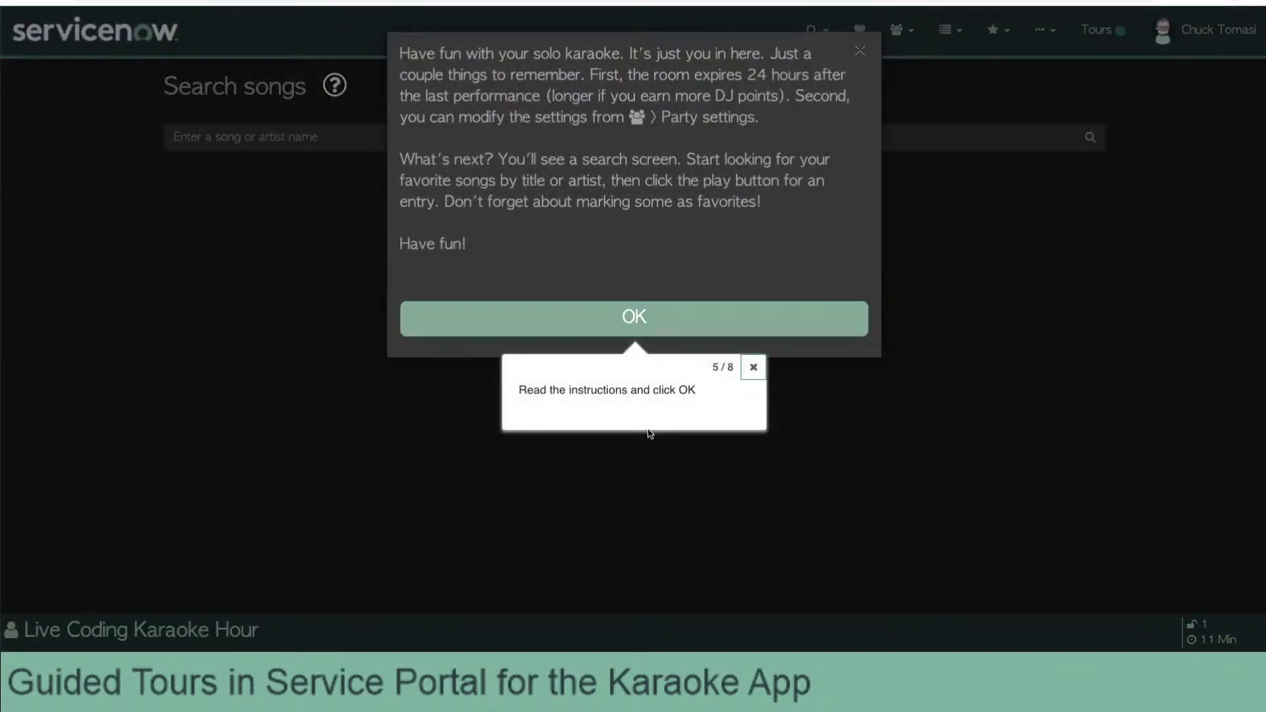
{"action": "left_click", "coordinate": [634, 323]}
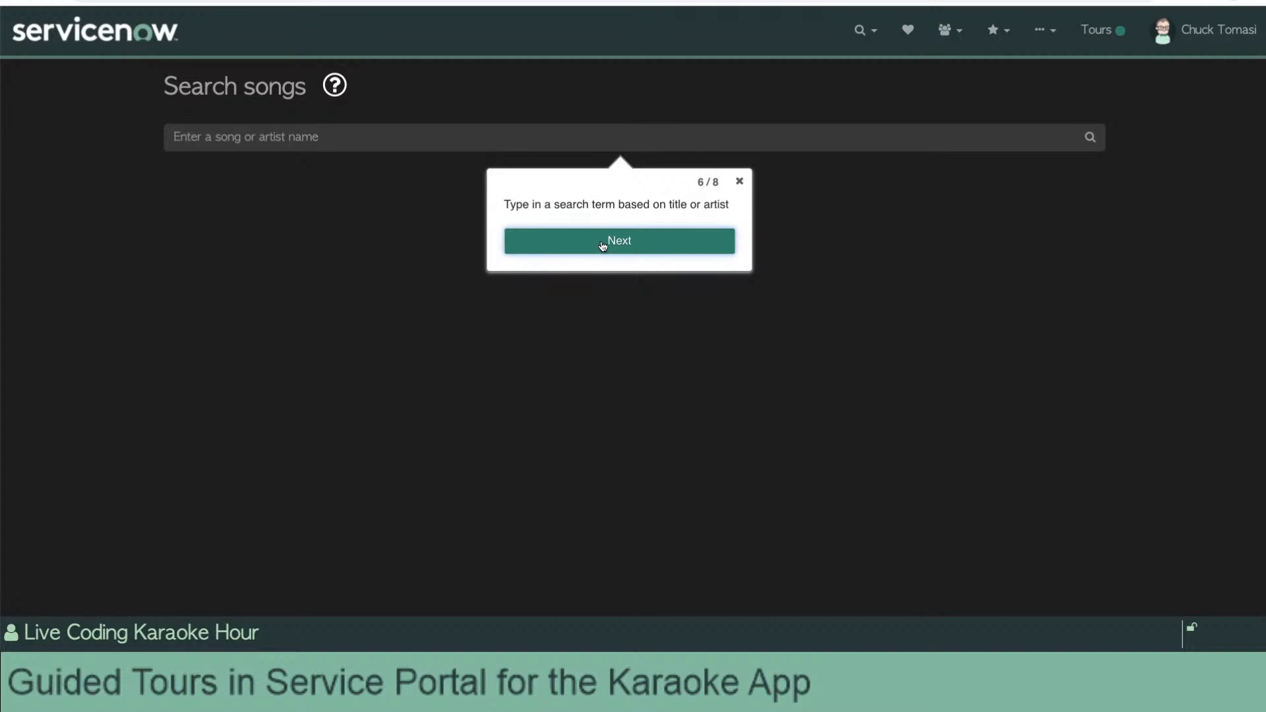
Follow the remaining tour prompts to search the songs for "billy joel".
{"action": "left_click", "coordinate": [433, 140]}
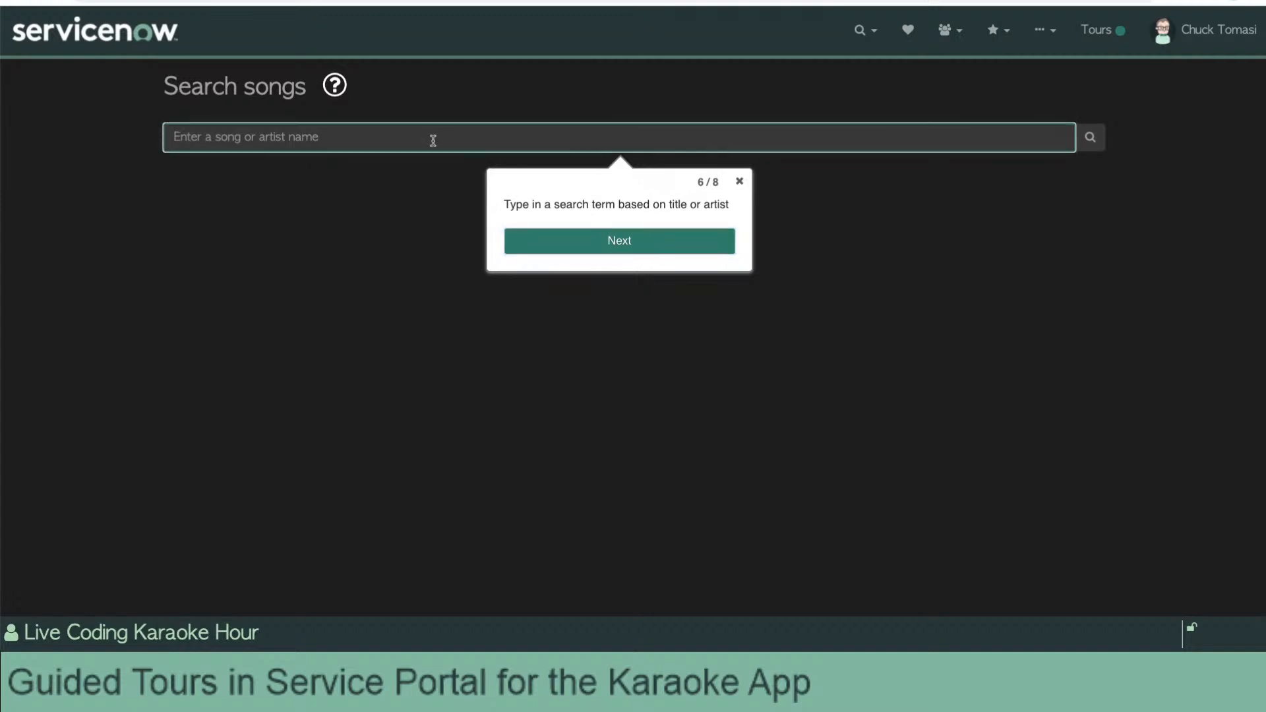
{"action": "type", "text": "beatles"}
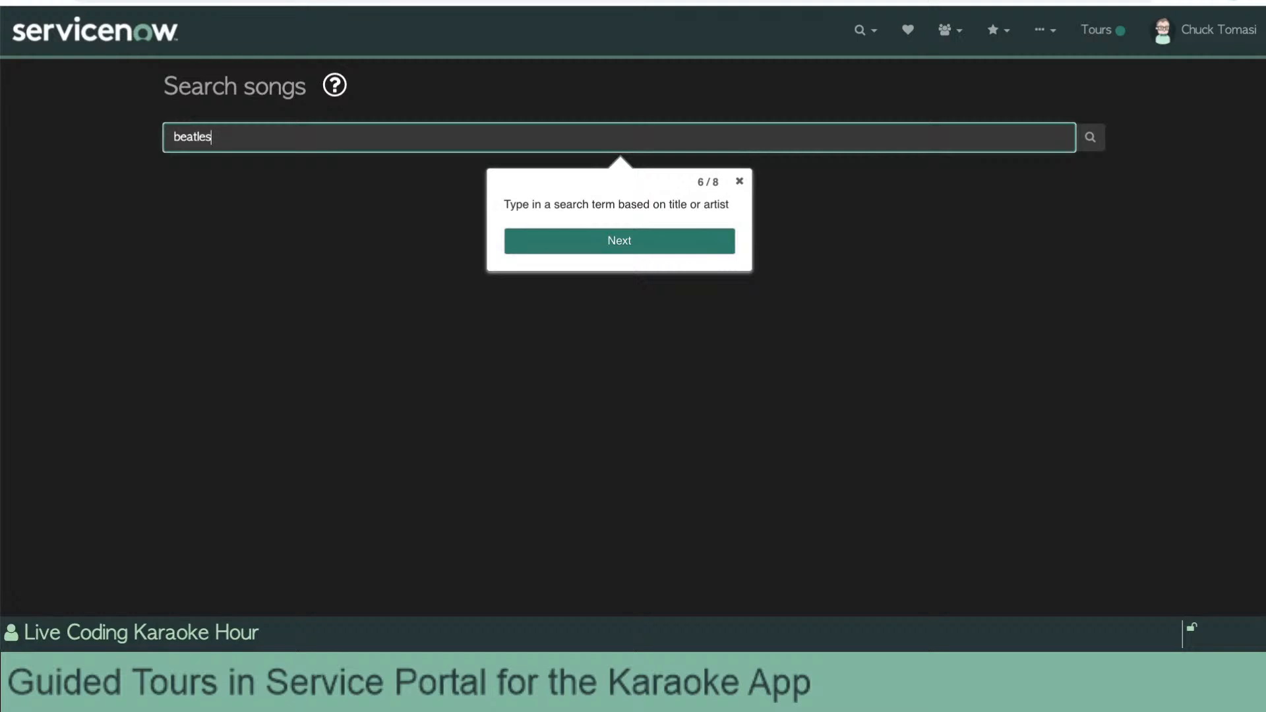
{"action": "key", "text": "ctrl+a"}
{"action": "type", "text": "billy joel"}
{"action": "left_click", "coordinate": [620, 240]}
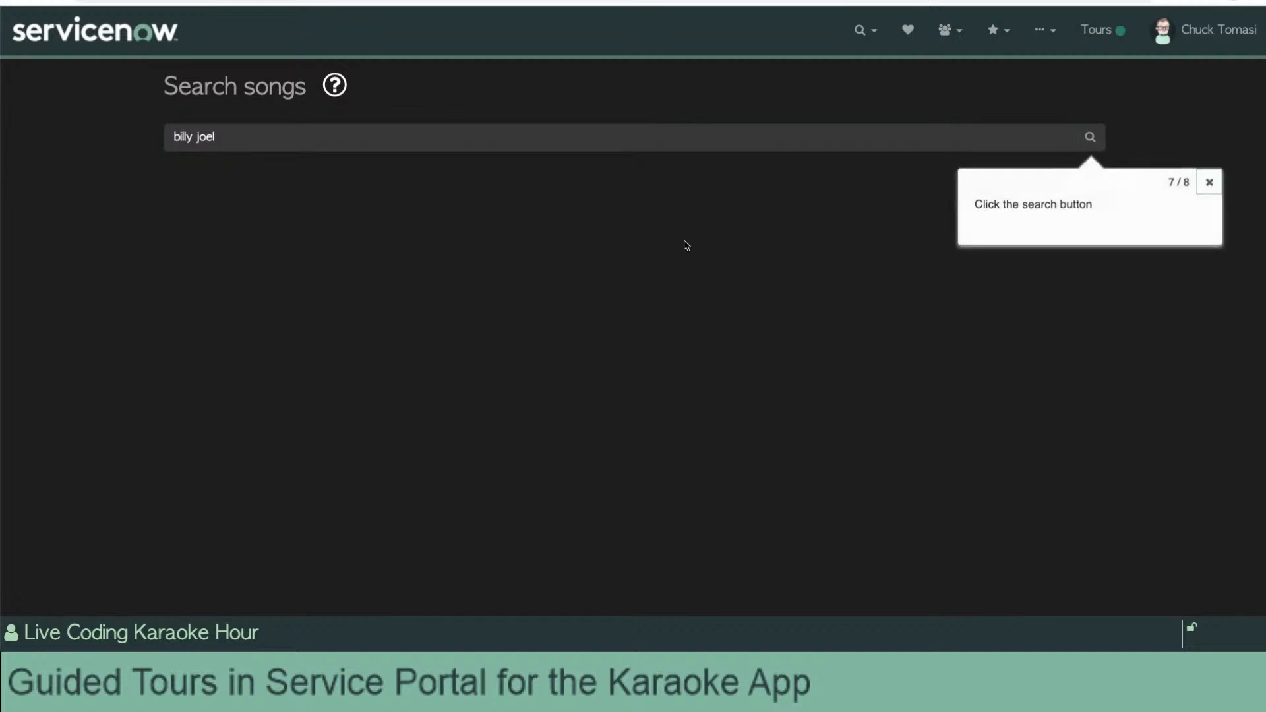
{"action": "left_click", "coordinate": [1093, 138]}
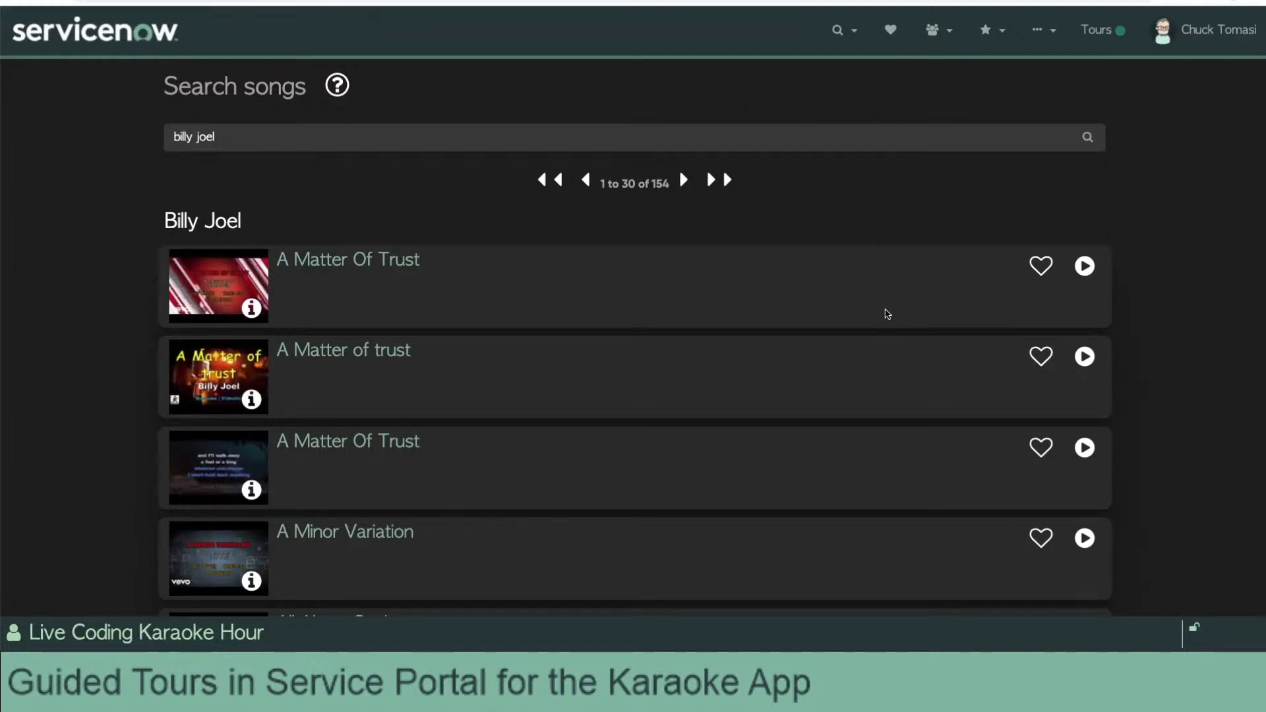
Play the second "A Matter of trust" entry on YouTube, then close the video and return to the song results.
{"action": "scroll", "coordinate": [887, 314], "scroll_direction": "down", "scroll_amount": 1}
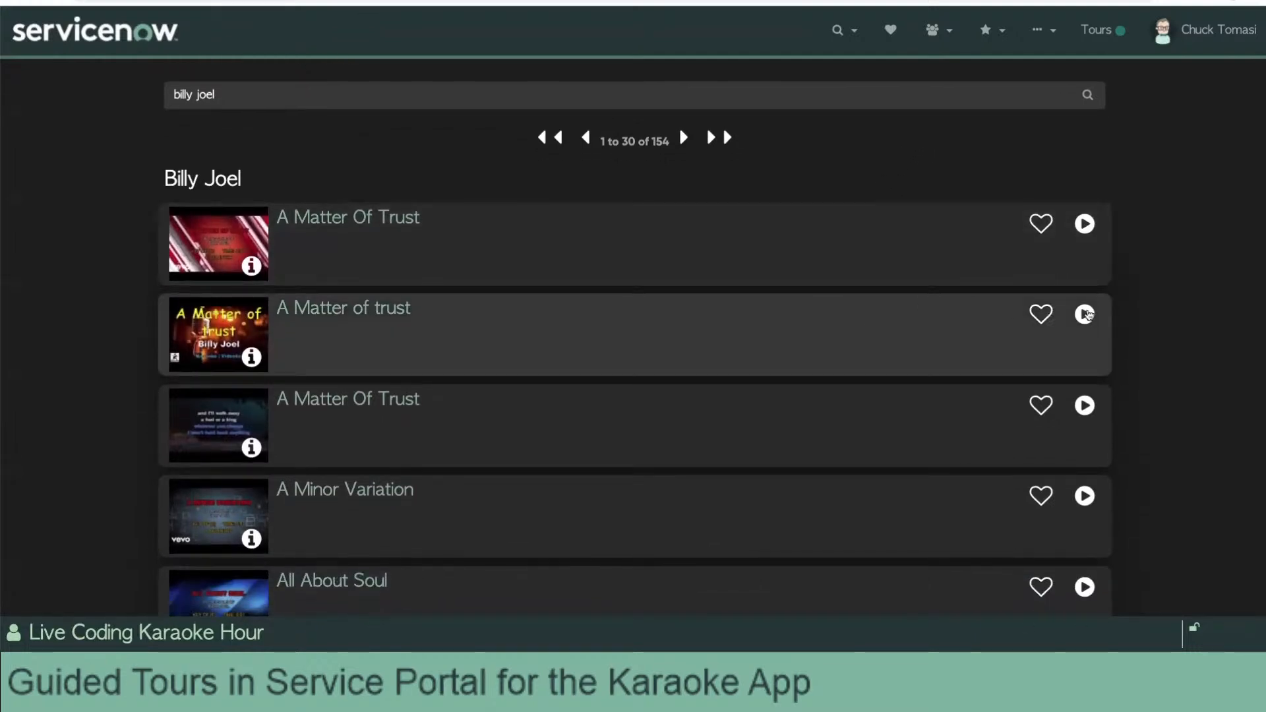
{"action": "left_click", "coordinate": [1084, 314]}
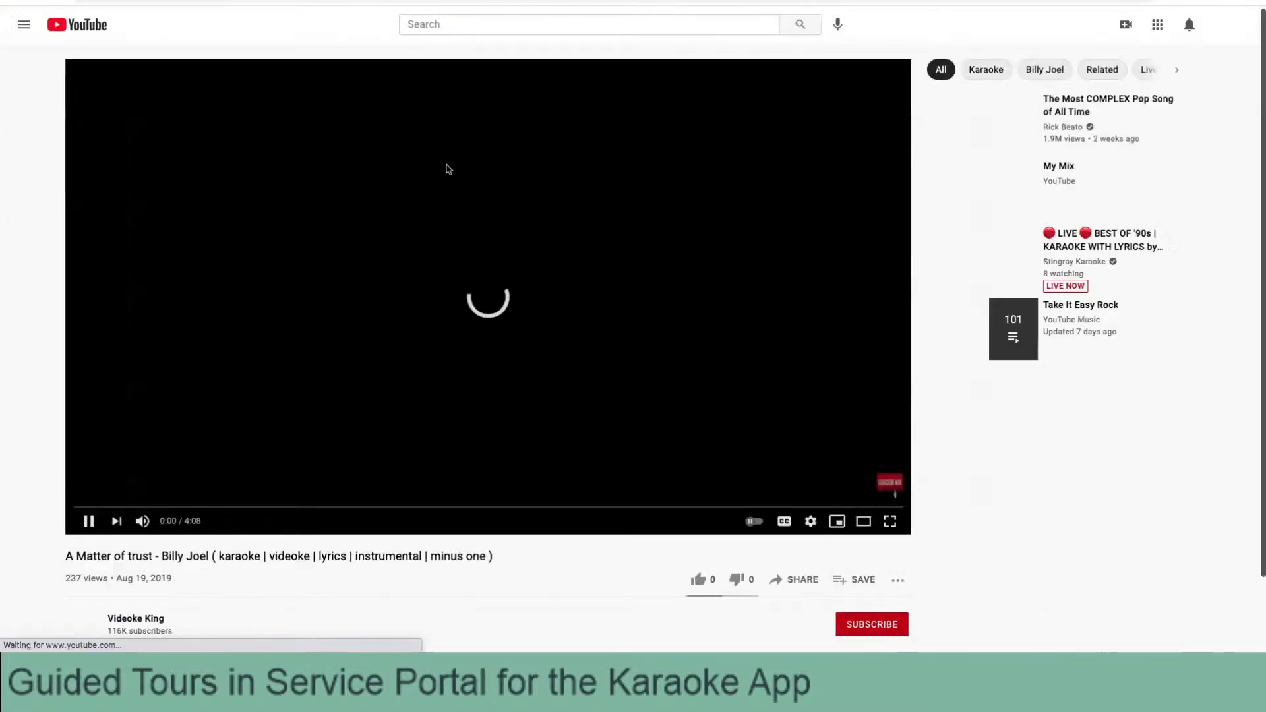
{"action": "key", "text": "super+w"}
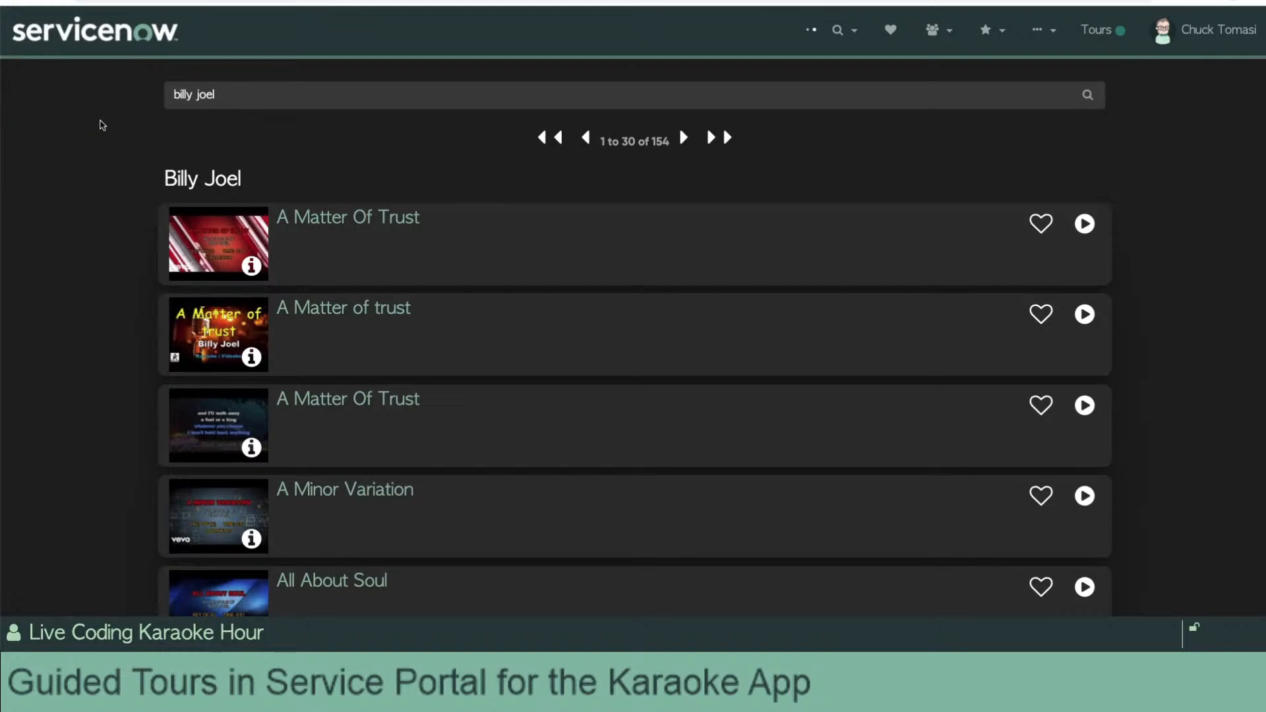
{"action": "scroll", "coordinate": [107, 121], "scroll_direction": "up", "scroll_amount": 1}
{"action": "scroll", "coordinate": [110, 125], "scroll_direction": "up", "scroll_amount": 1}
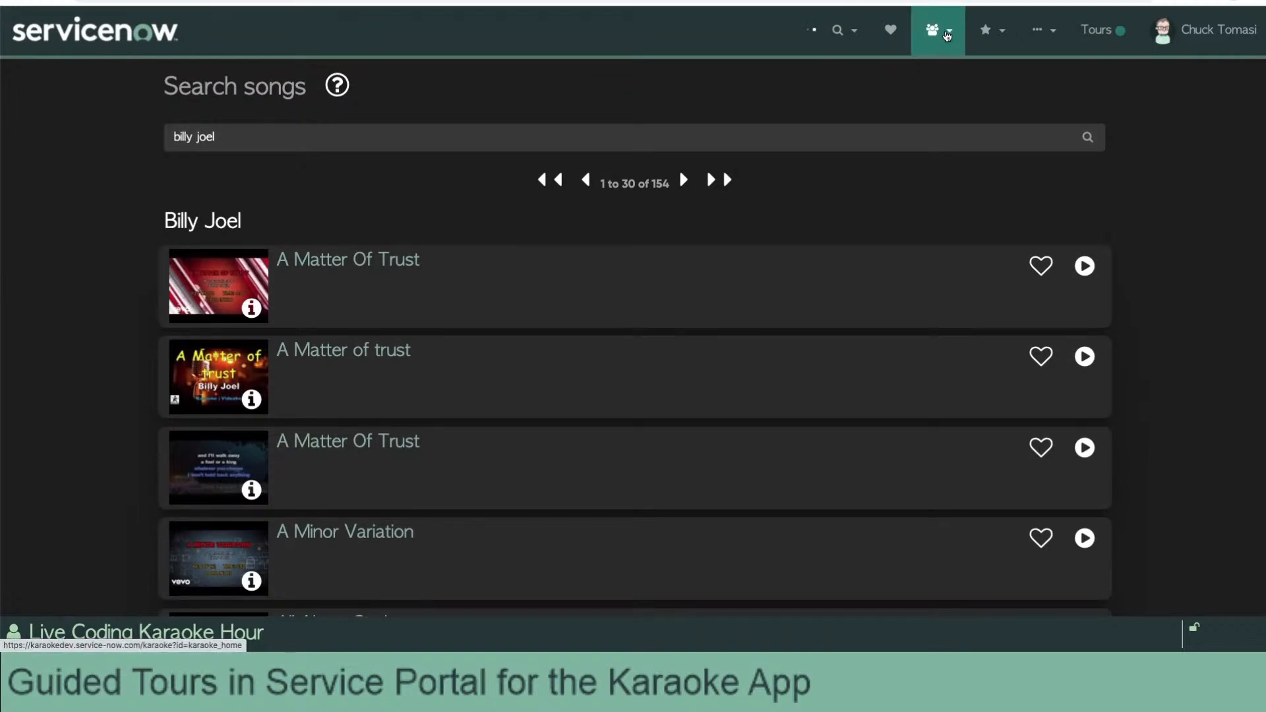
Open the form for a new party and check the options offered for a small group (2-10 people).
{"action": "left_click", "coordinate": [935, 33]}
{"action": "left_click", "coordinate": [907, 91]}
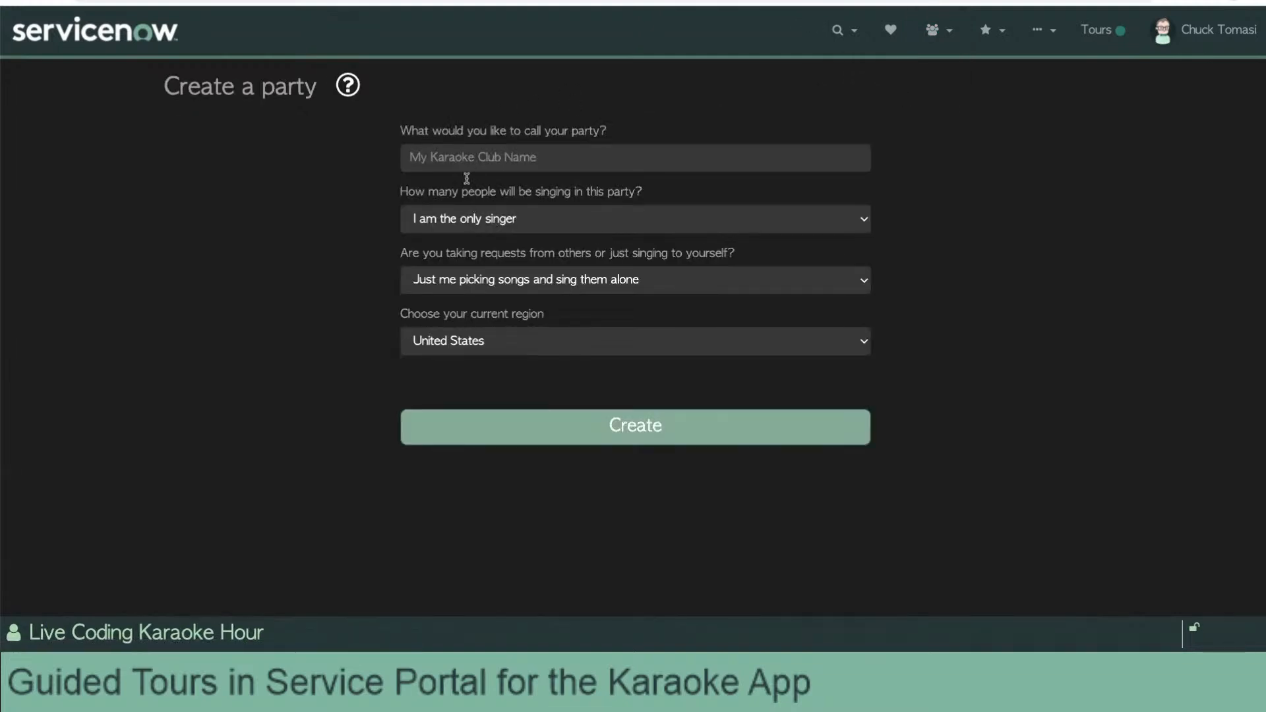
{"action": "left_click", "coordinate": [470, 224]}
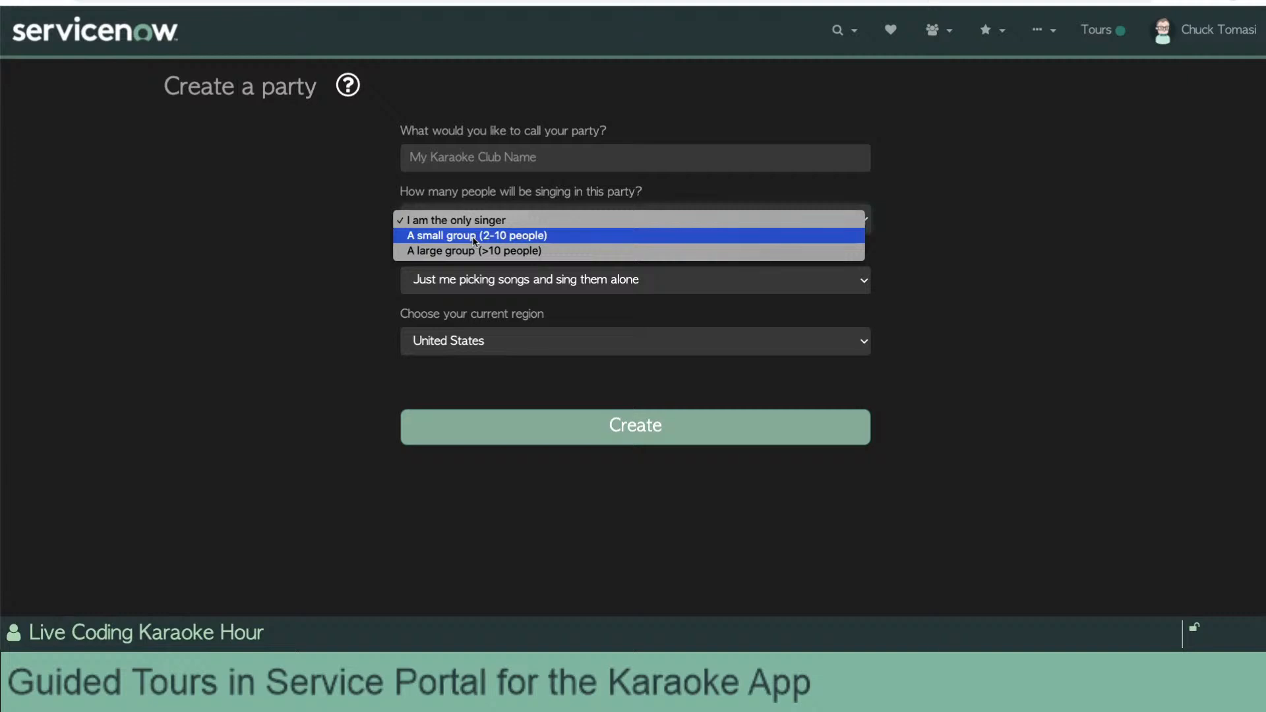
{"action": "left_click", "coordinate": [474, 236]}
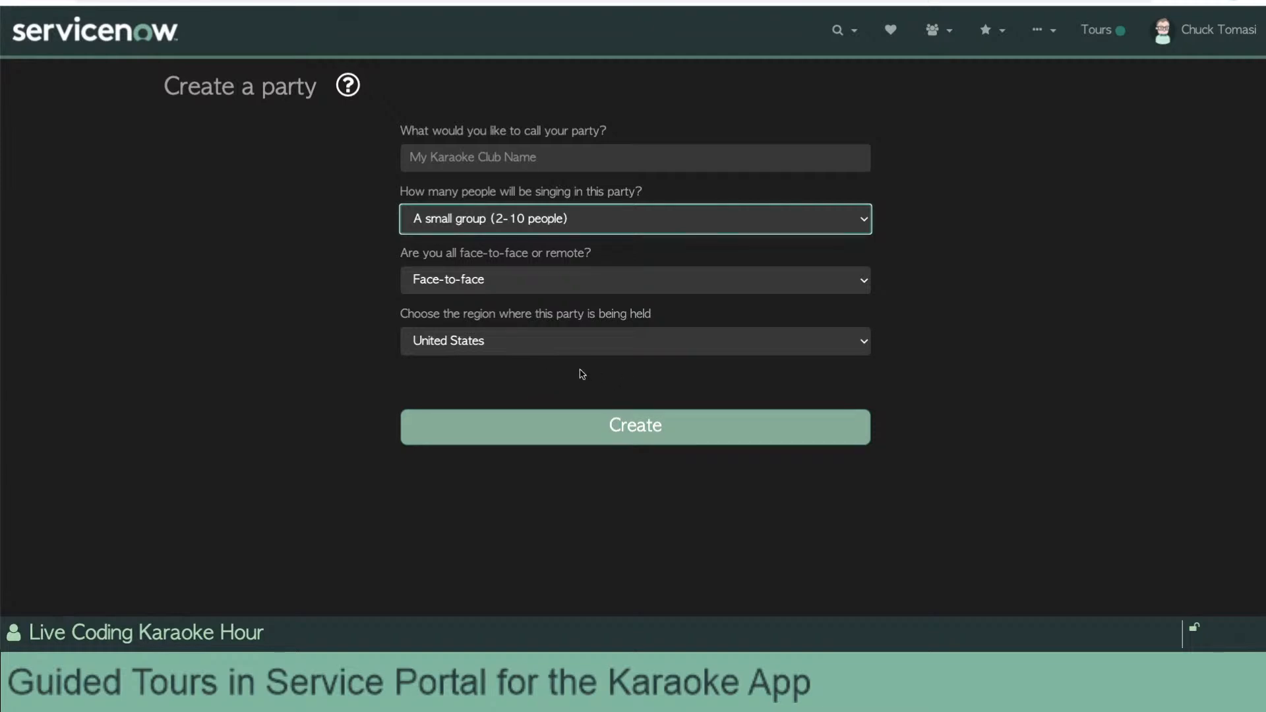
{"action": "left_click", "coordinate": [436, 99]}
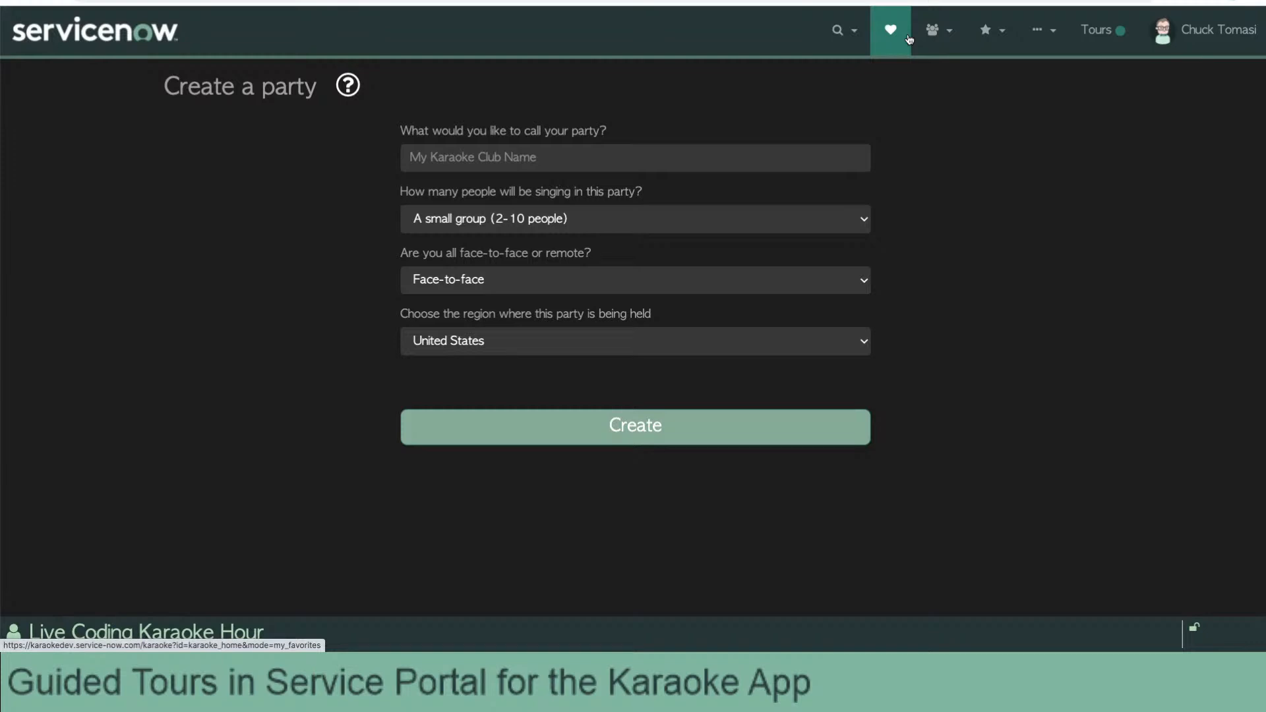
Join the existing party "Solo Party ///" and show the guided tours available on its song search page.
{"action": "left_click", "coordinate": [953, 35]}
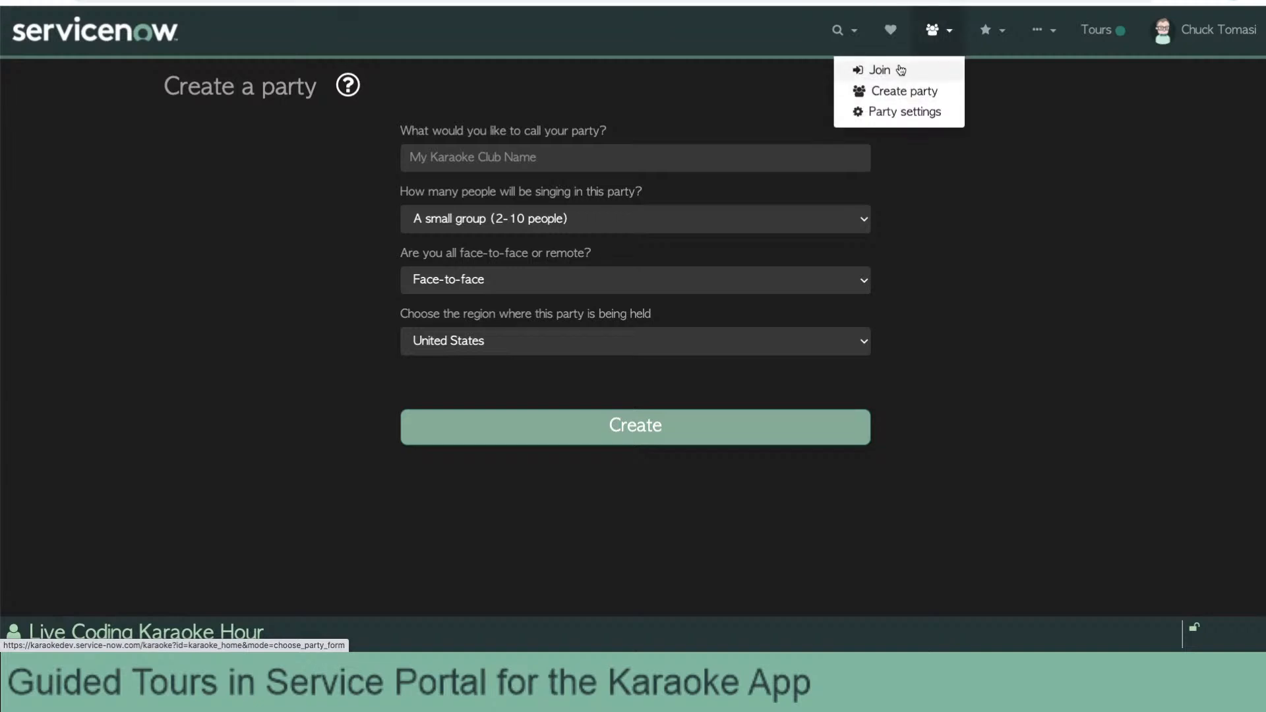
{"action": "left_click", "coordinate": [1002, 38]}
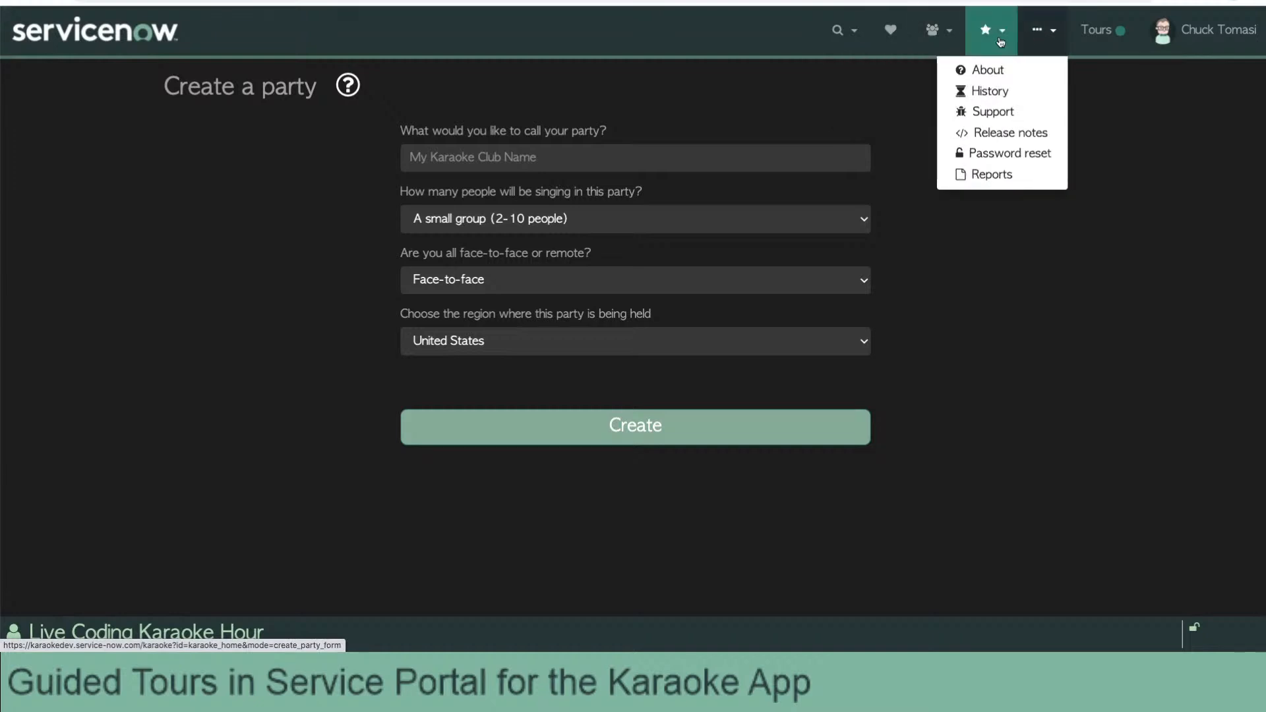
{"action": "left_click", "coordinate": [938, 40]}
{"action": "left_click", "coordinate": [886, 65]}
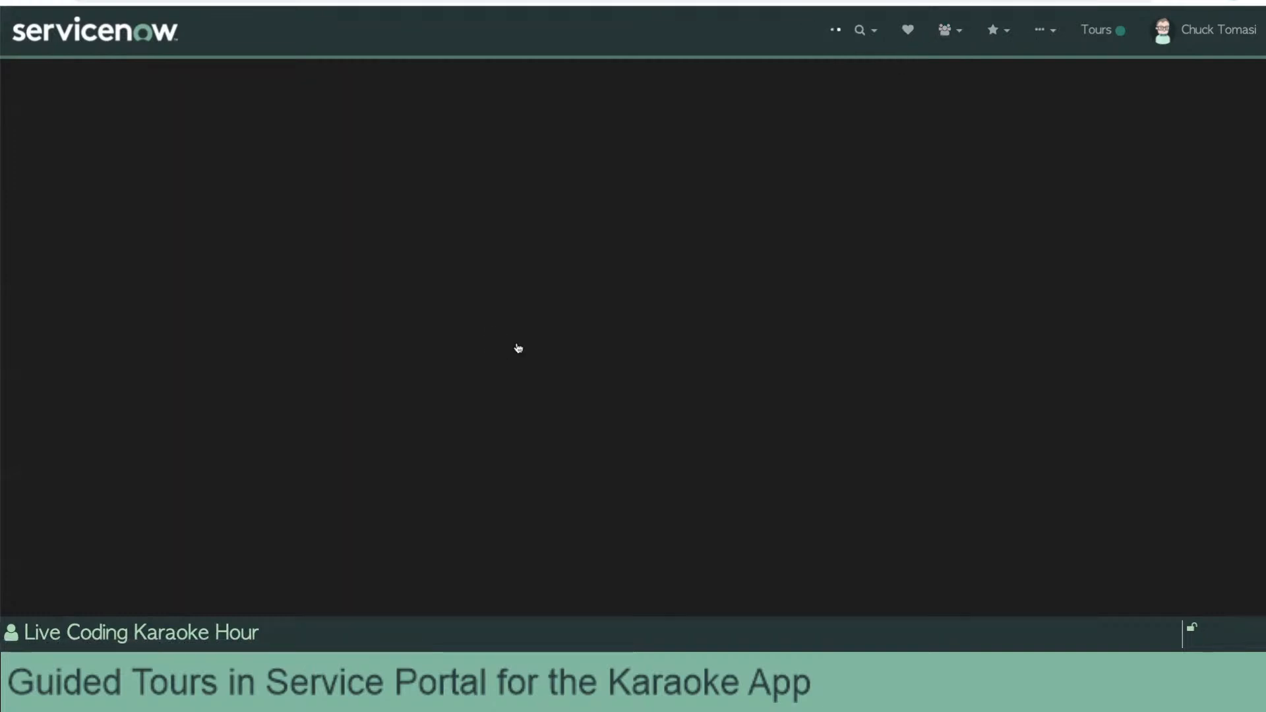
{"action": "left_click", "coordinate": [620, 391]}
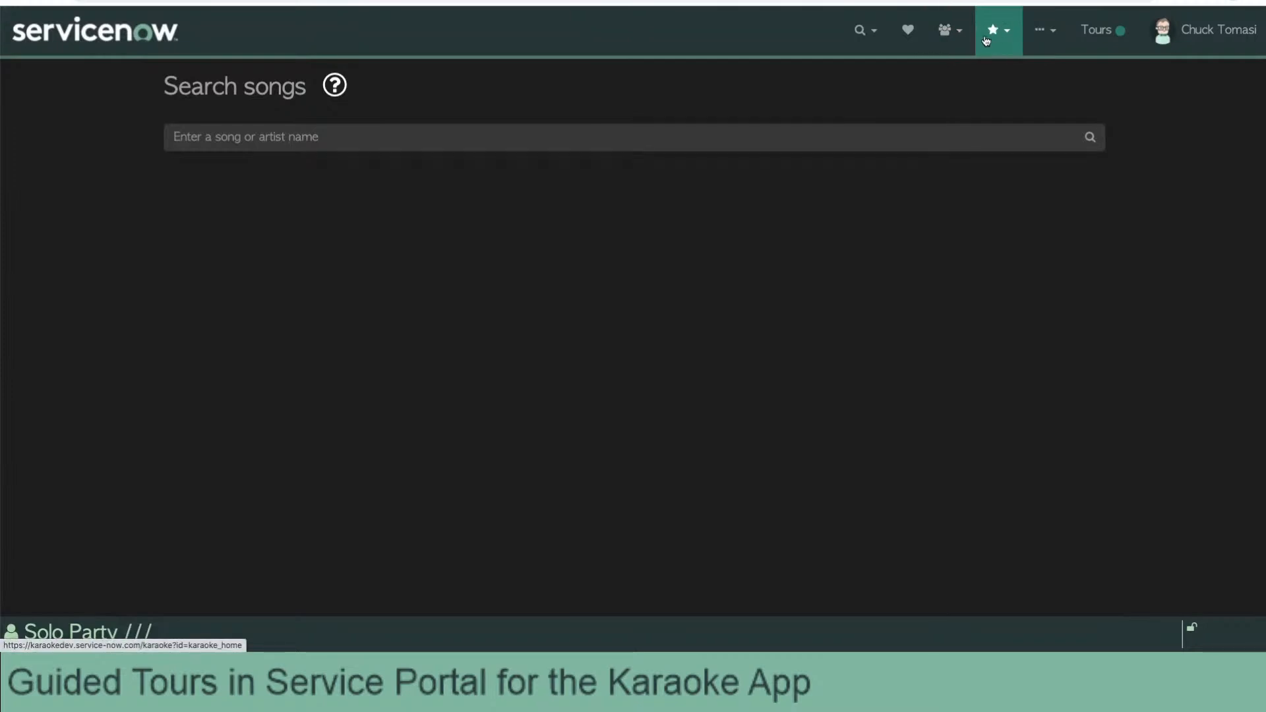
{"action": "left_click", "coordinate": [1097, 30]}
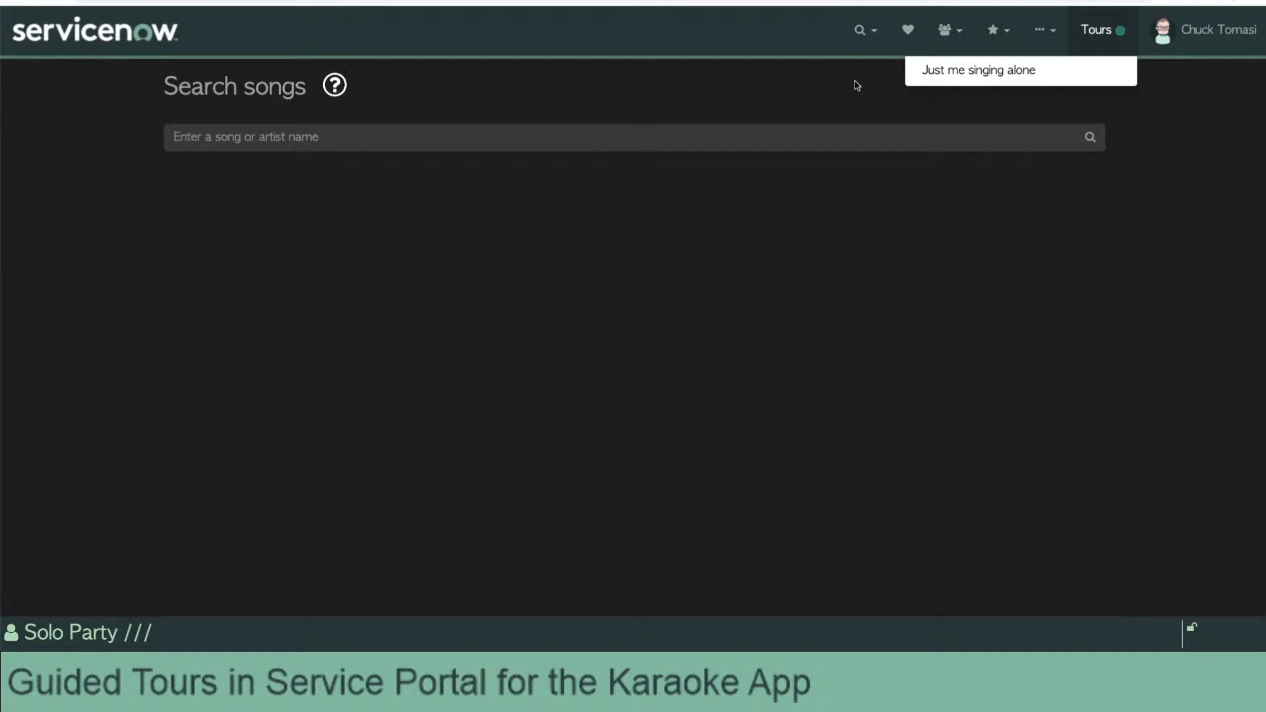
Switch to the ServiceNow platform view, filter the navigator for "guided tour", and list all guided tours.
{"action": "left_click", "coordinate": [805, 40]}
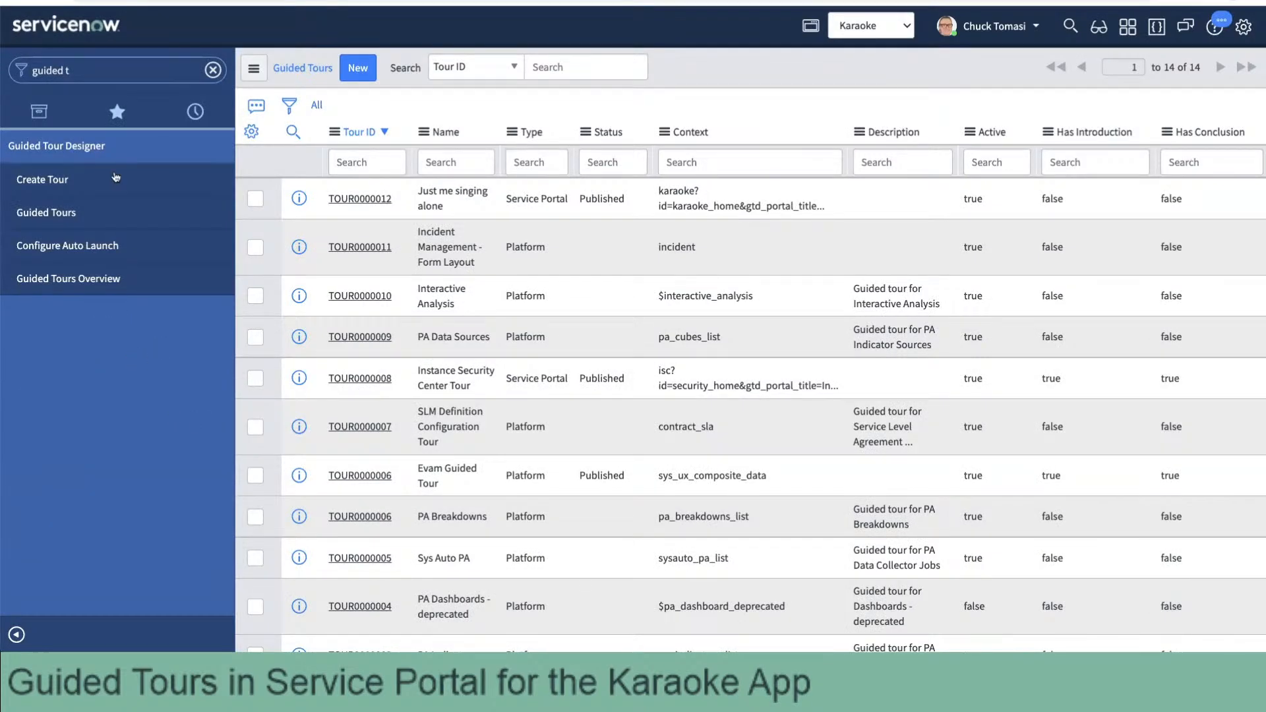
{"action": "left_click", "coordinate": [83, 61]}
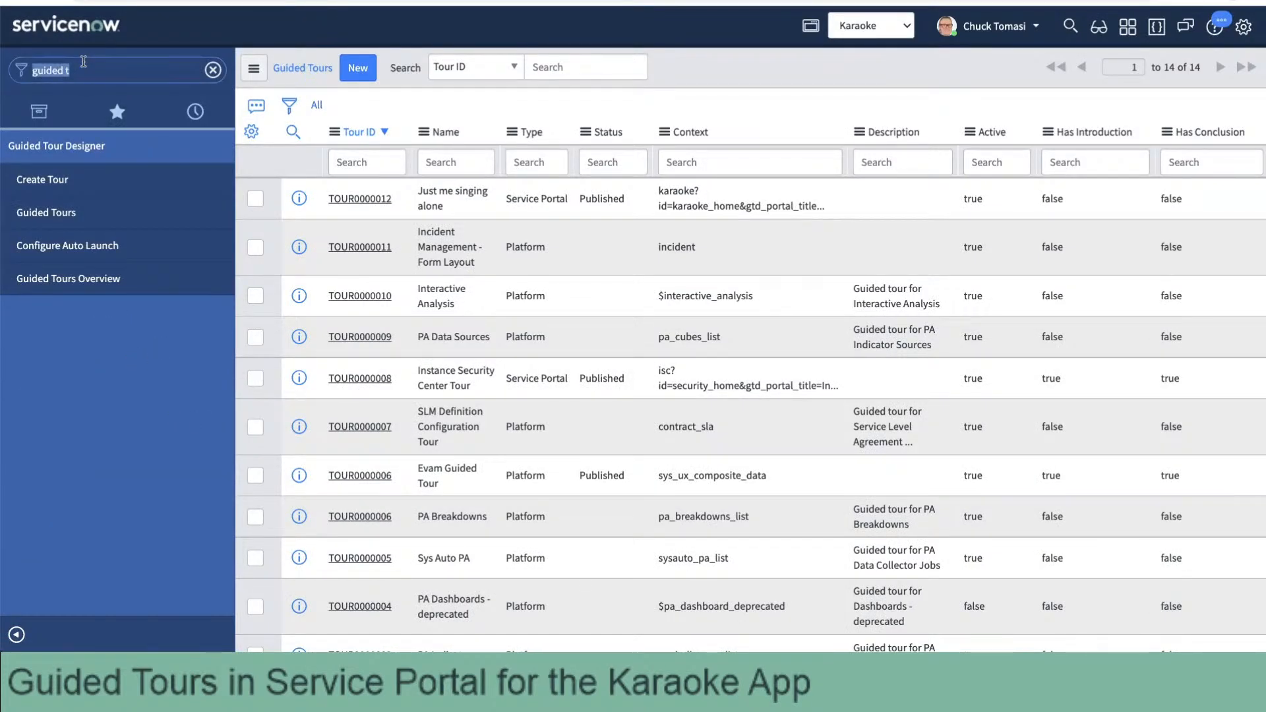
{"action": "type", "text": "guided tour"}
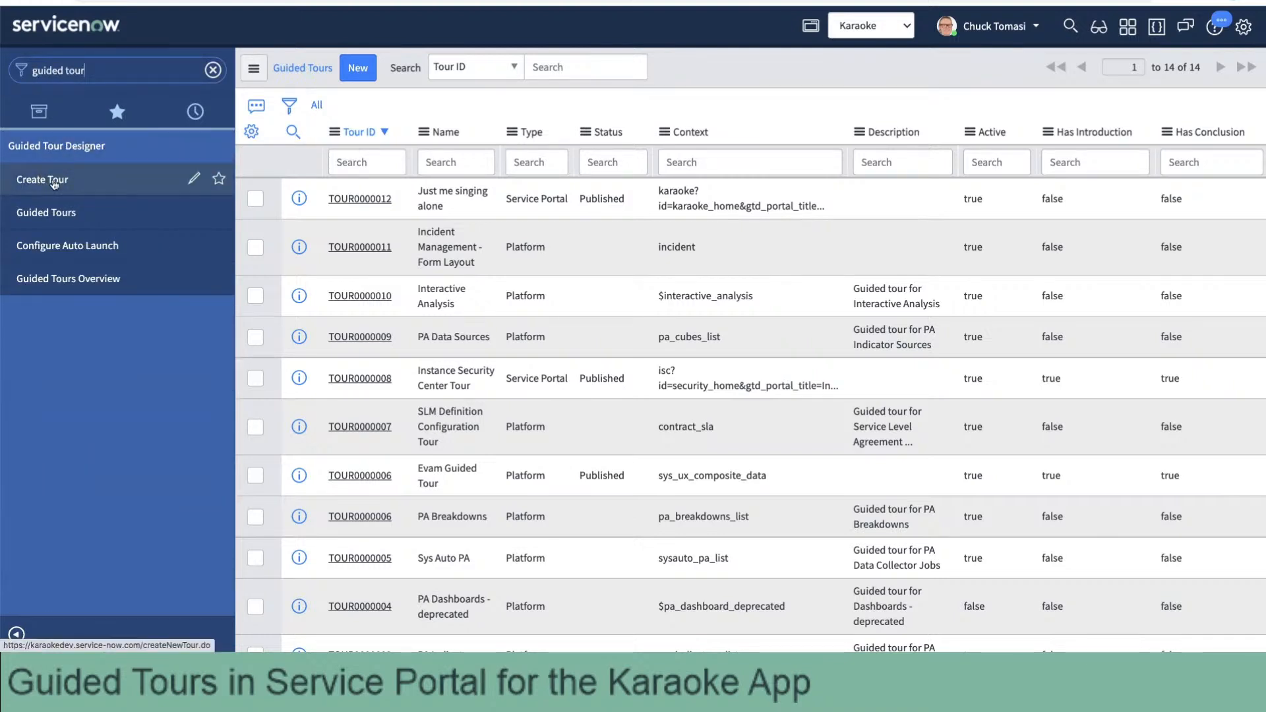
{"action": "left_click", "coordinate": [60, 214]}
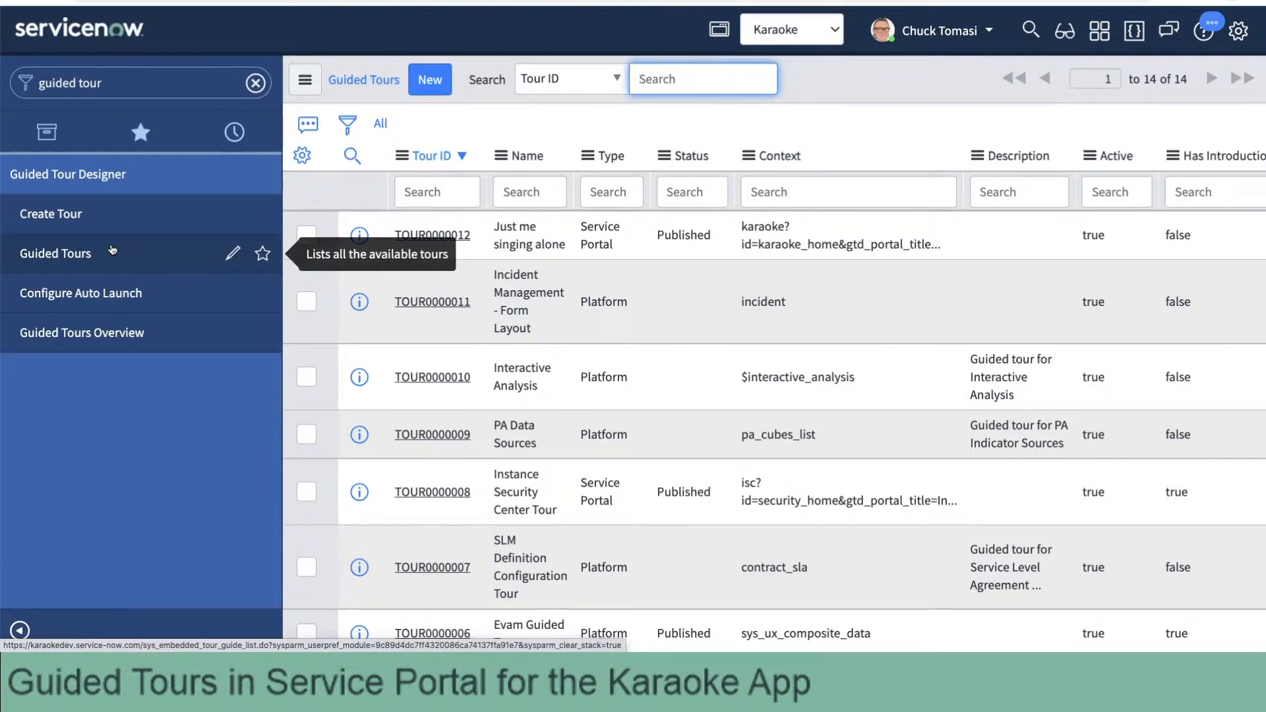
{"action": "left_click", "coordinate": [478, 124]}
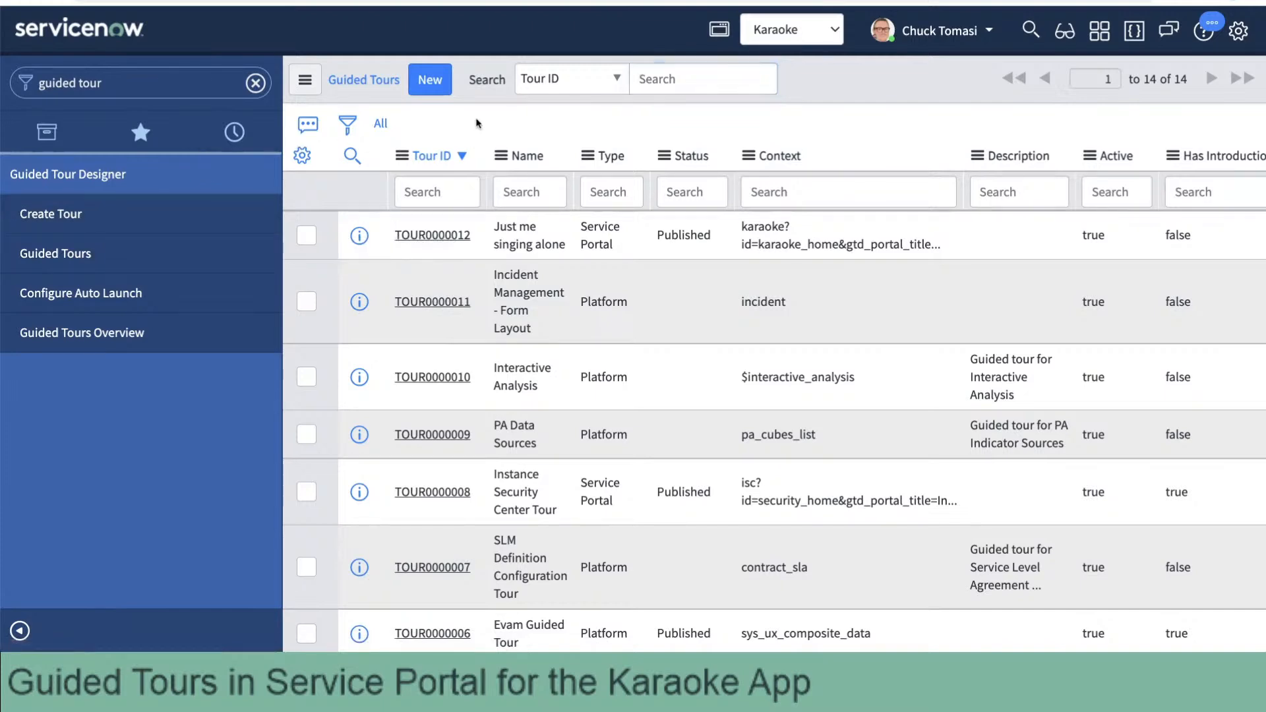
Start creating a guided tour and name it "Let's sing in person (2-10ppl)".
{"action": "left_click", "coordinate": [54, 215]}
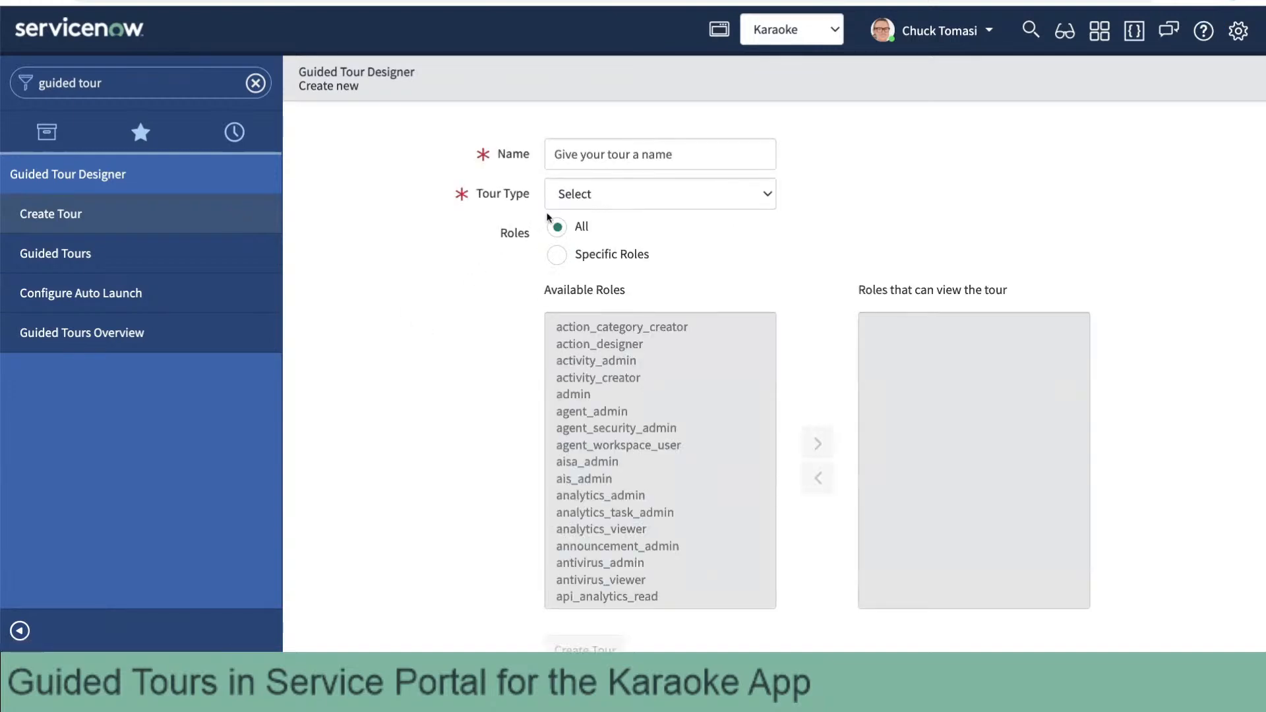
{"action": "left_click", "coordinate": [619, 157]}
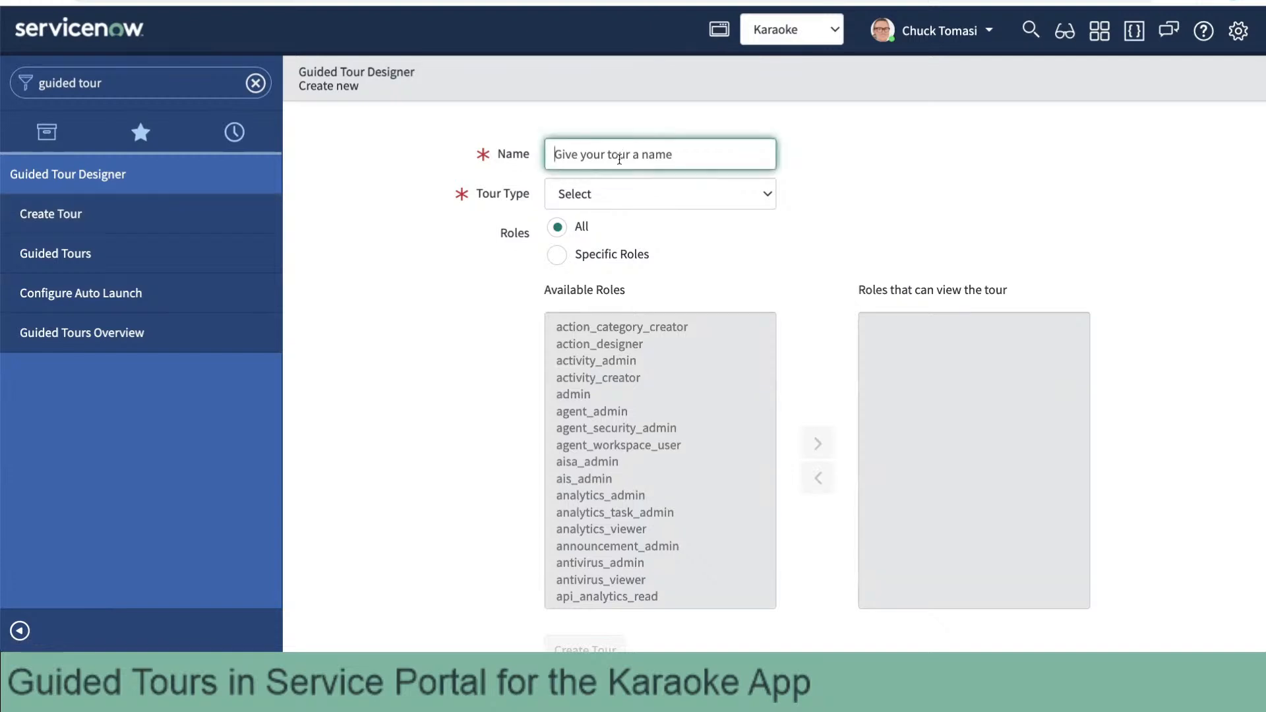
{"action": "type", "text": "Let's s"}
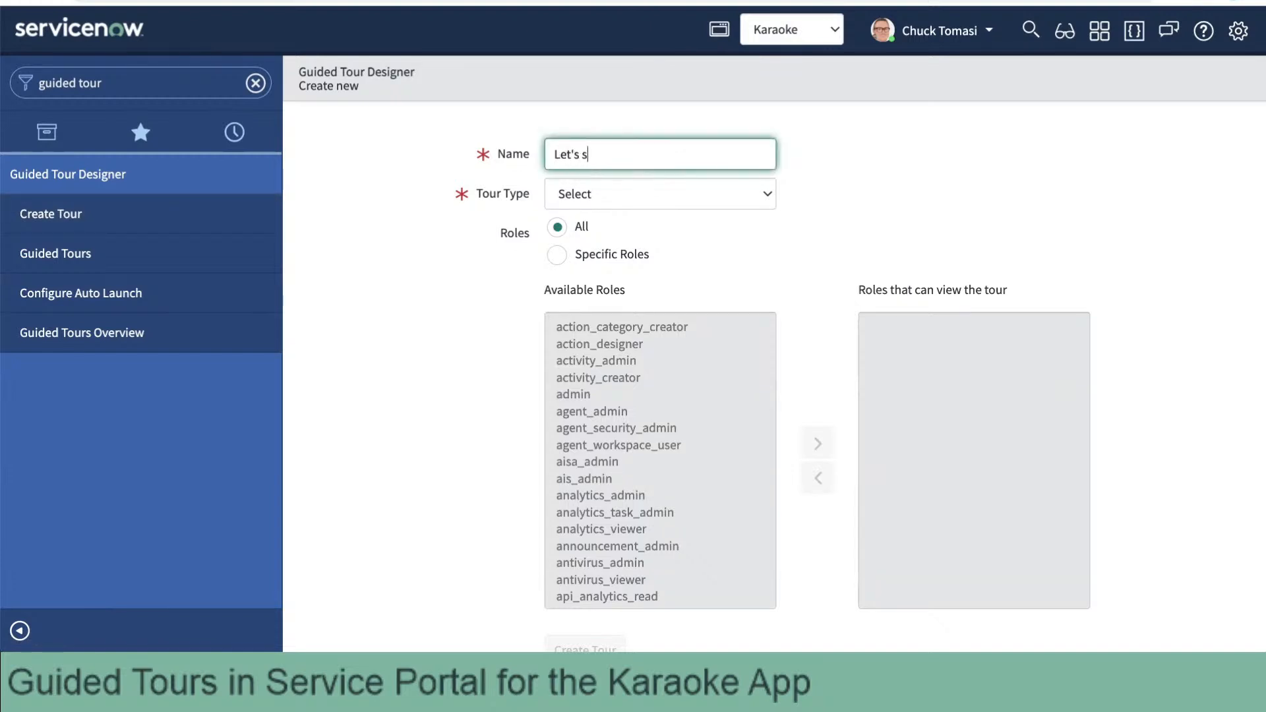
{"action": "type", "text": "ing in person (2-10pp)"}
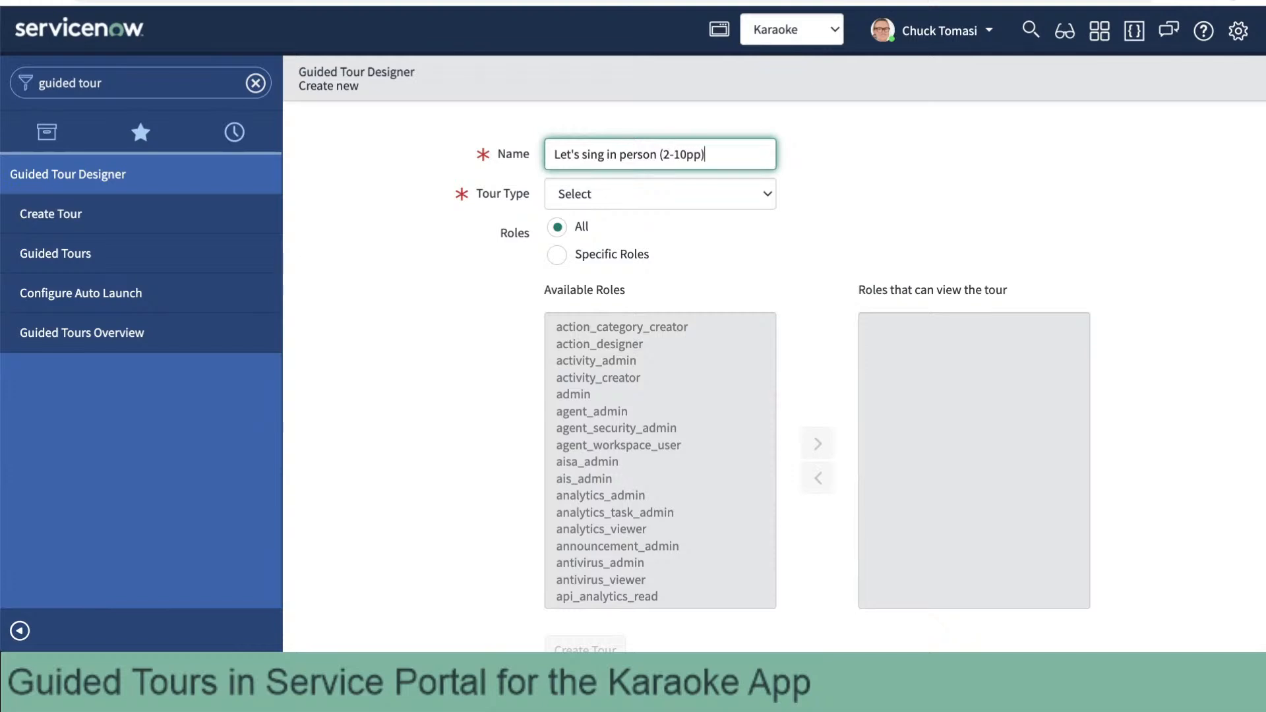
{"action": "key", "text": "BackSpace"}
{"action": "type", "text": "l)"}
Set the tour type to Service Portal and the portal to Karaoke, and check the starting pages offered.
{"action": "left_click", "coordinate": [658, 184]}
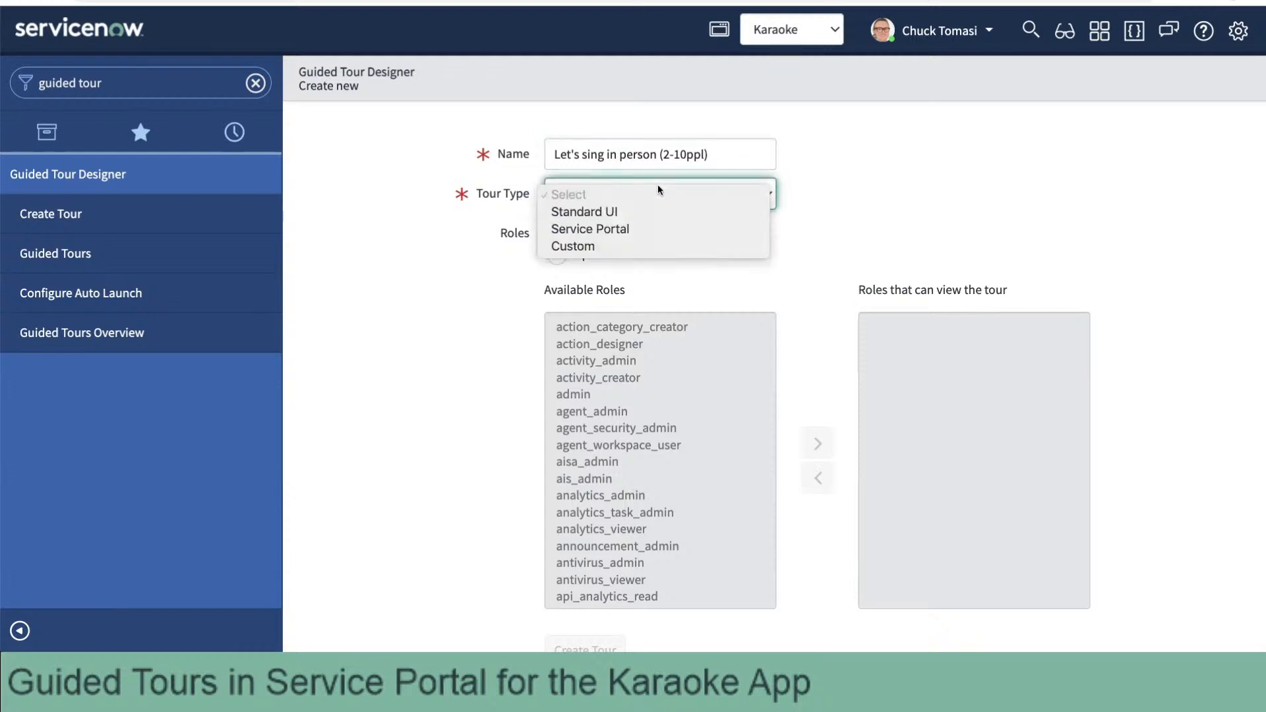
{"action": "left_click", "coordinate": [629, 229]}
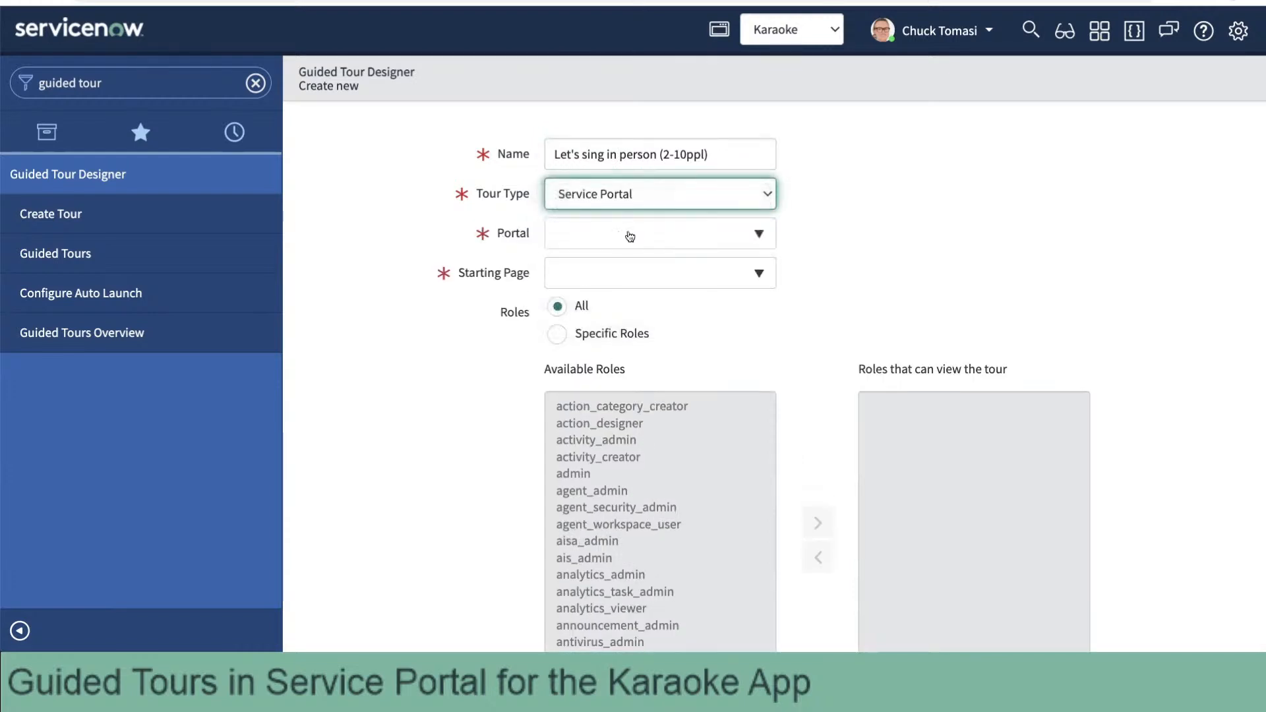
{"action": "left_click", "coordinate": [679, 243]}
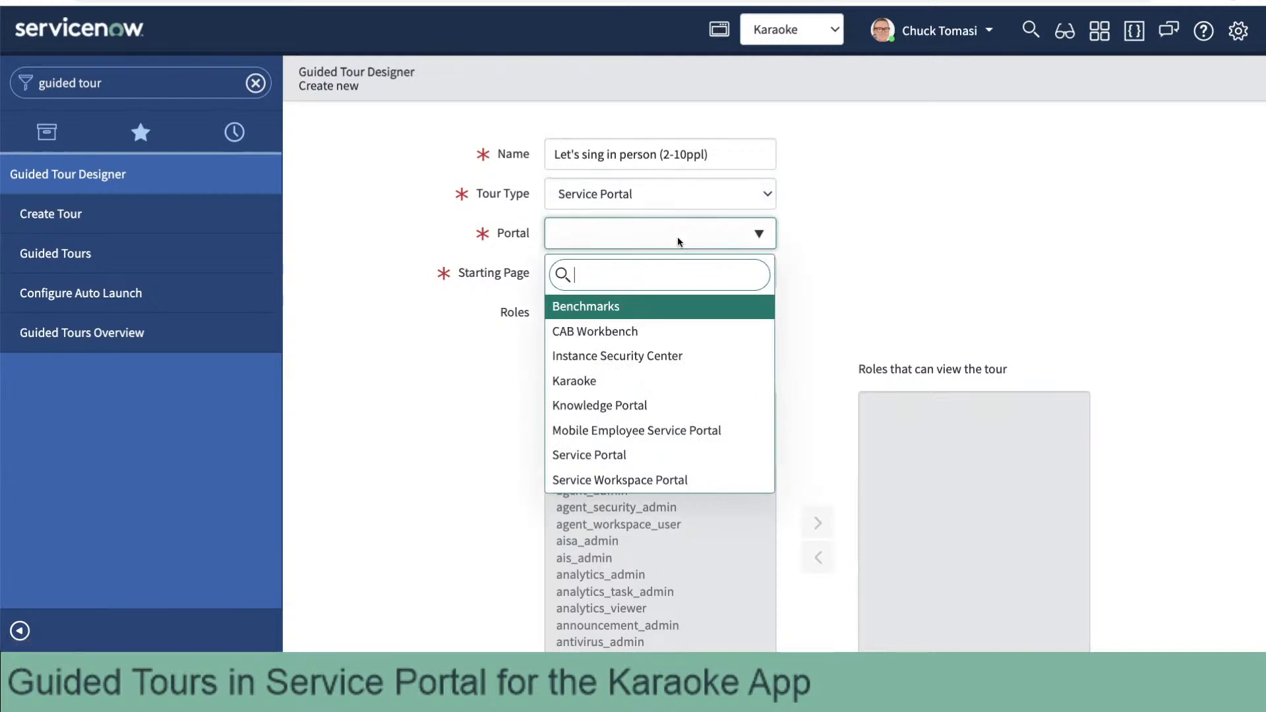
{"action": "left_click", "coordinate": [678, 380]}
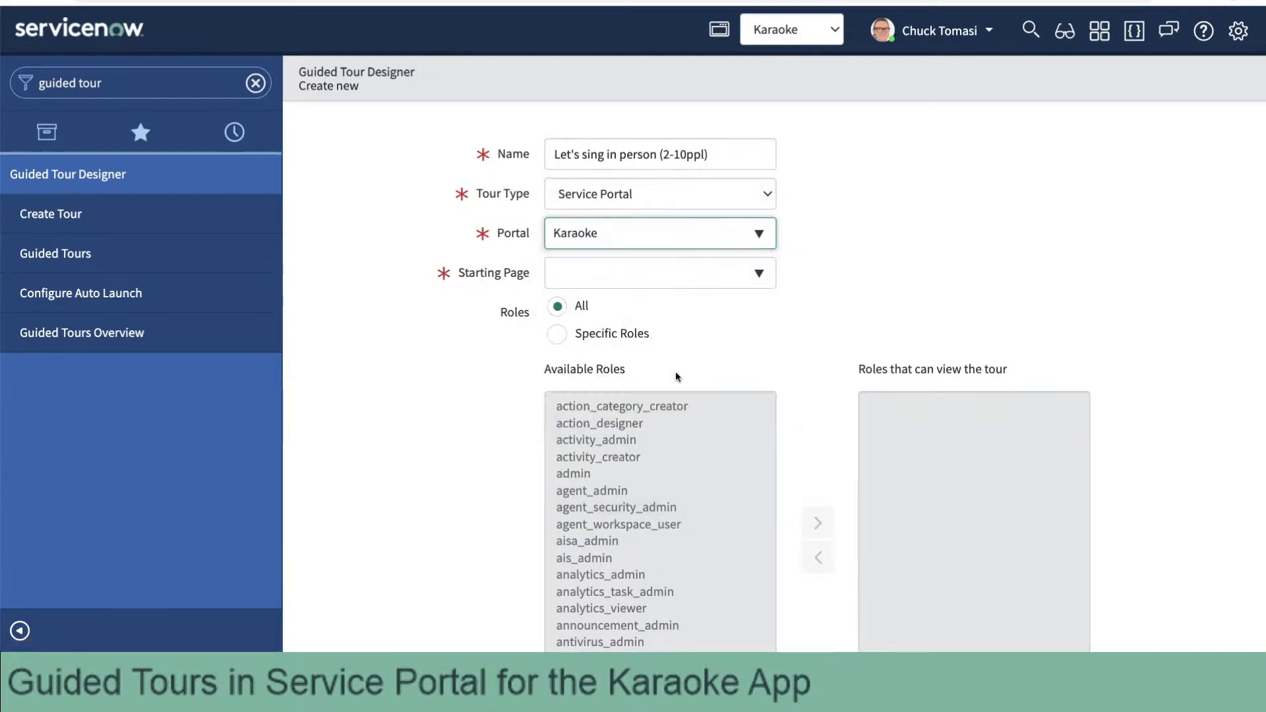
{"action": "left_click", "coordinate": [740, 275]}
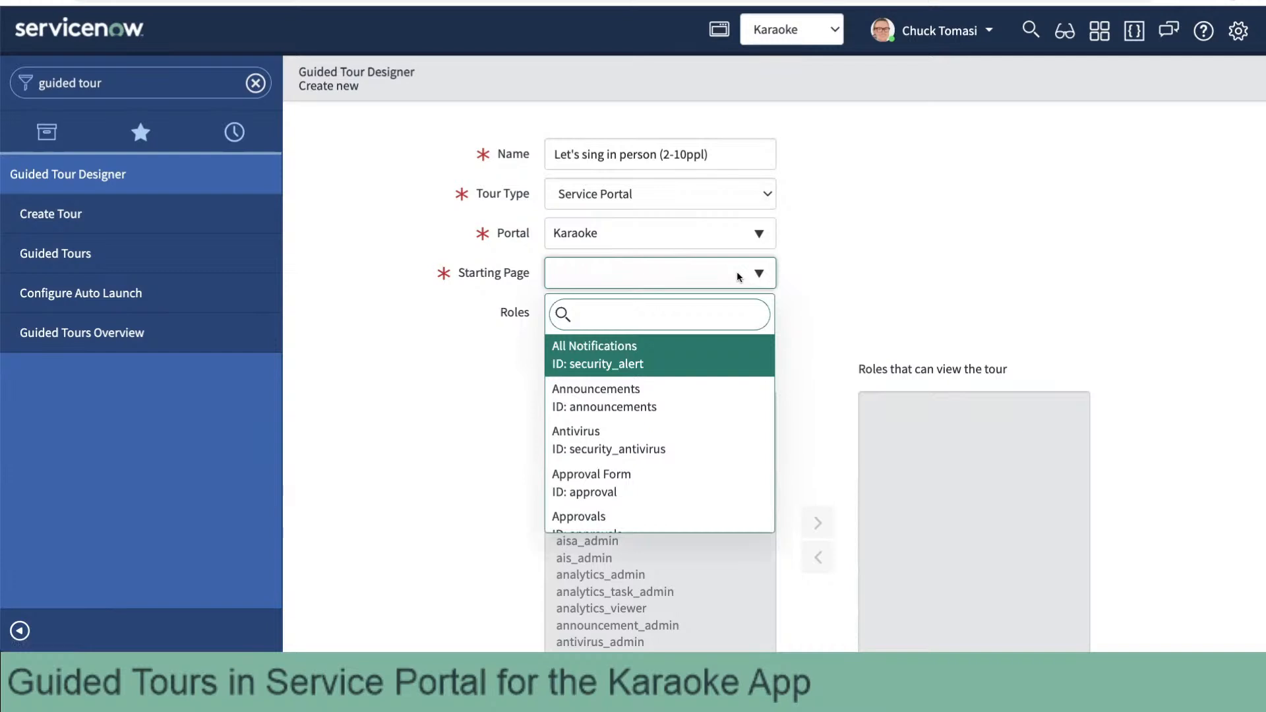
{"action": "left_click", "coordinate": [842, 259]}
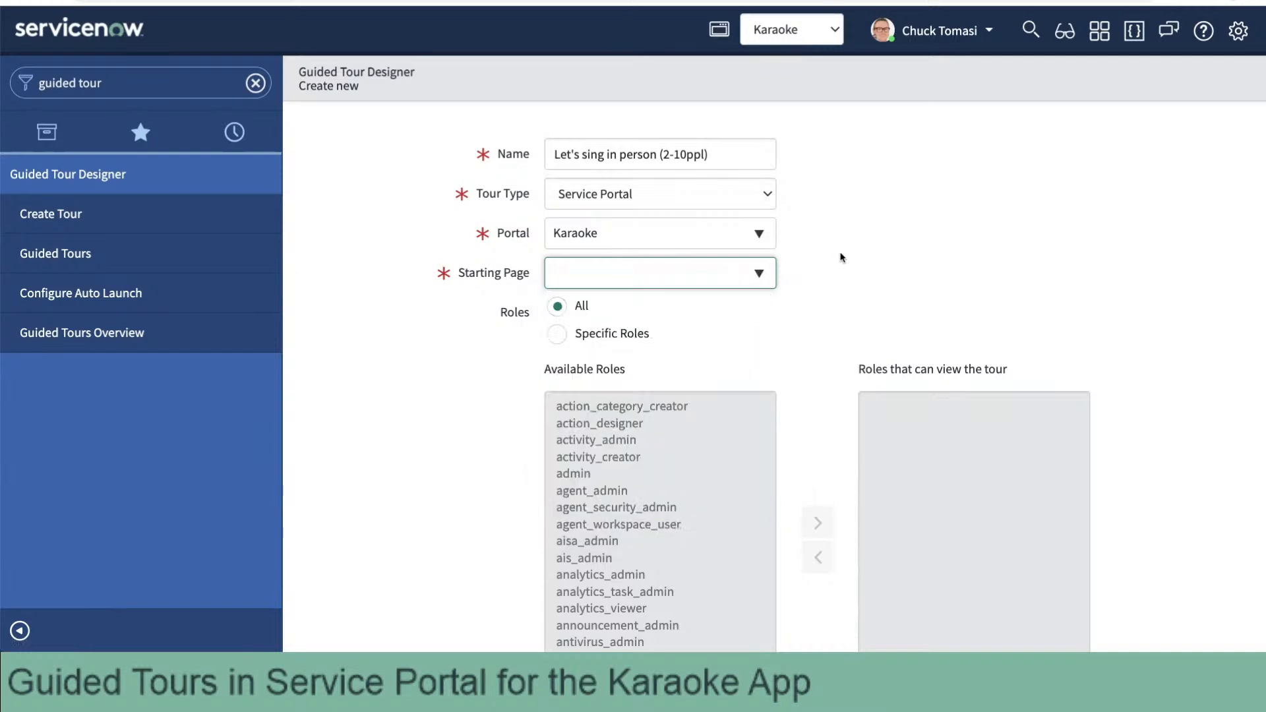
Try the Custom tour type to see its fields, and set the tour type back to Service Portal.
{"action": "left_click", "coordinate": [737, 192]}
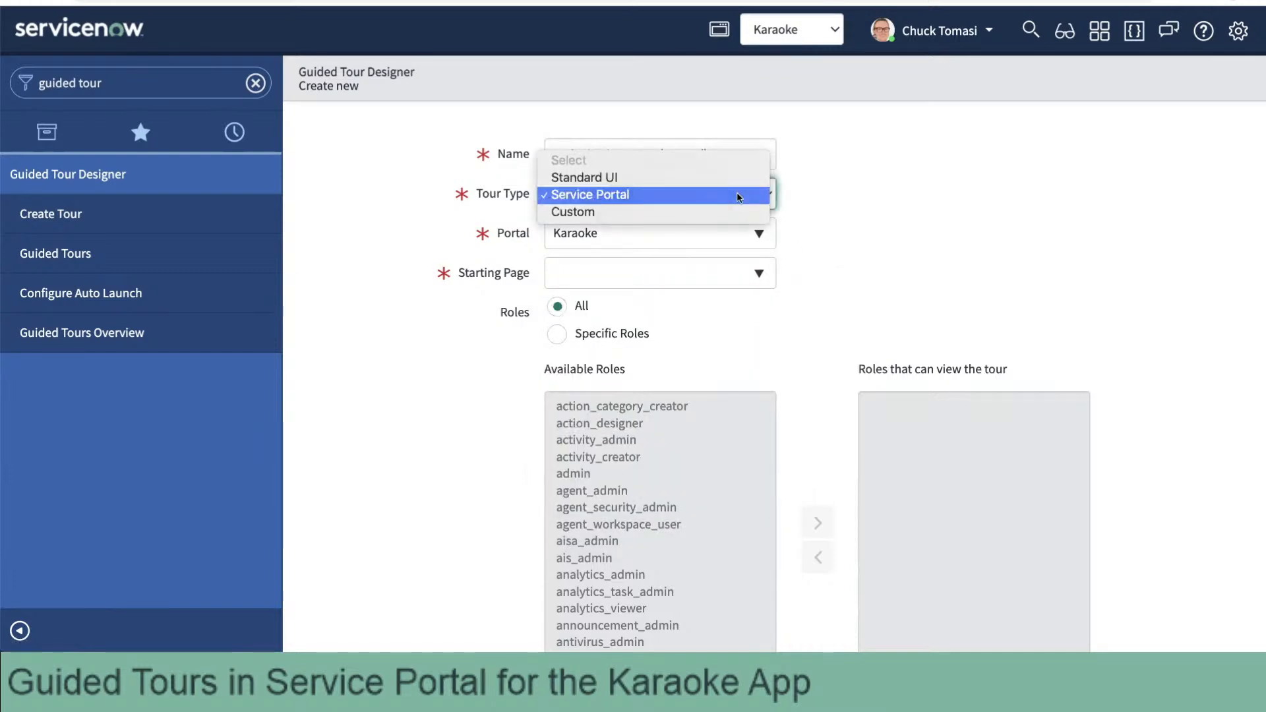
{"action": "left_click", "coordinate": [691, 210]}
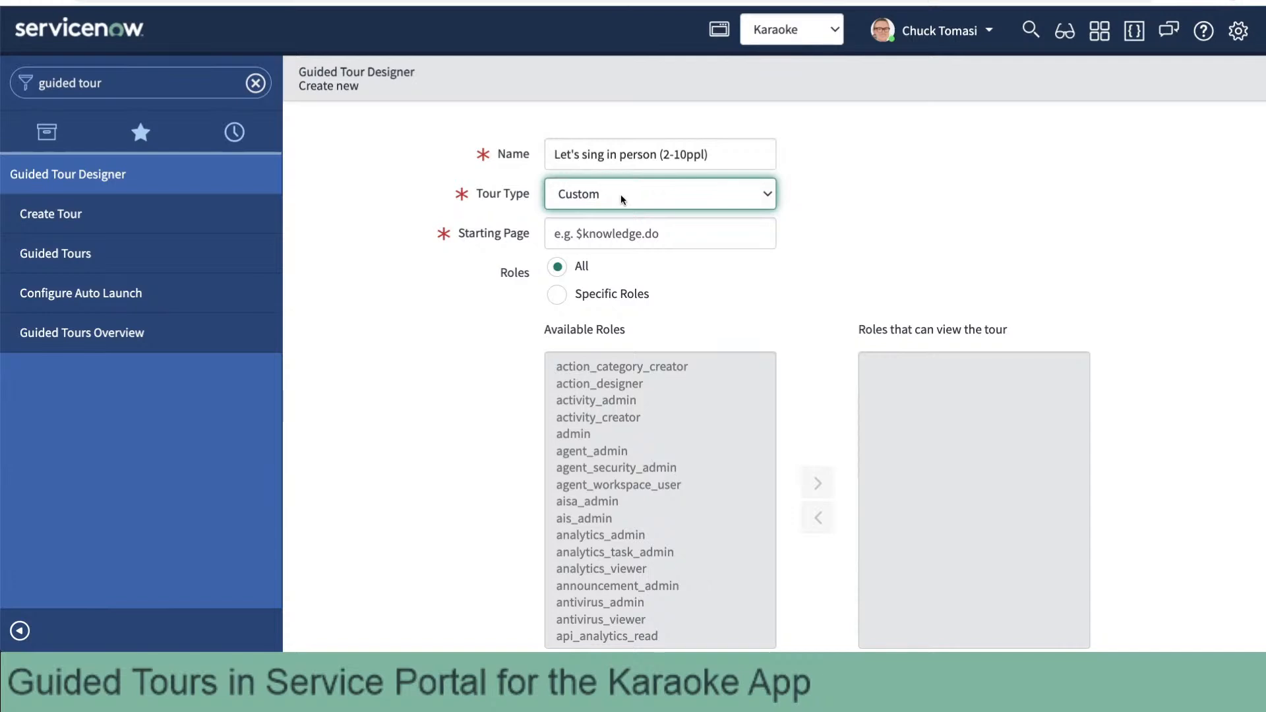
{"action": "scroll", "coordinate": [475, 388], "scroll_direction": "down", "scroll_amount": 2}
{"action": "scroll", "coordinate": [473, 388], "scroll_direction": "up", "scroll_amount": 2}
{"action": "left_click", "coordinate": [764, 194]}
{"action": "left_click", "coordinate": [725, 174]}
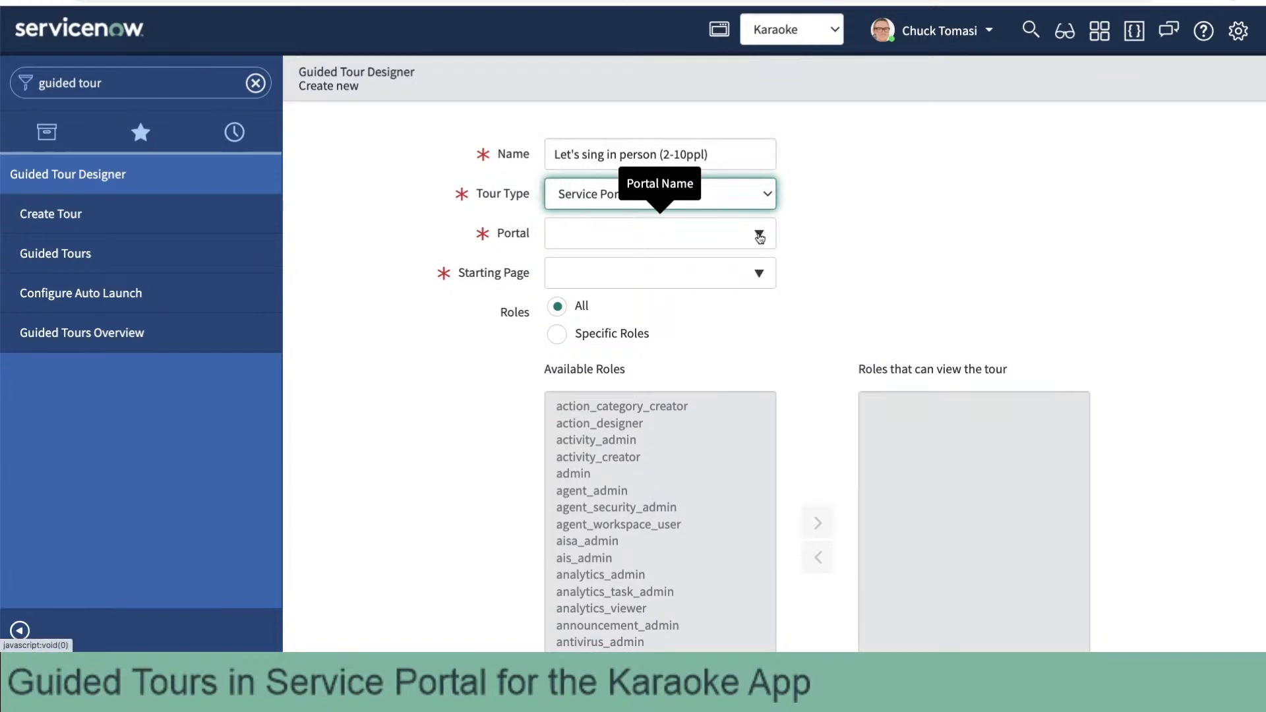
Set the tour type to Custom and filter the navigator for "flow d" to find the Flow Designer entry.
{"action": "left_click", "coordinate": [762, 191]}
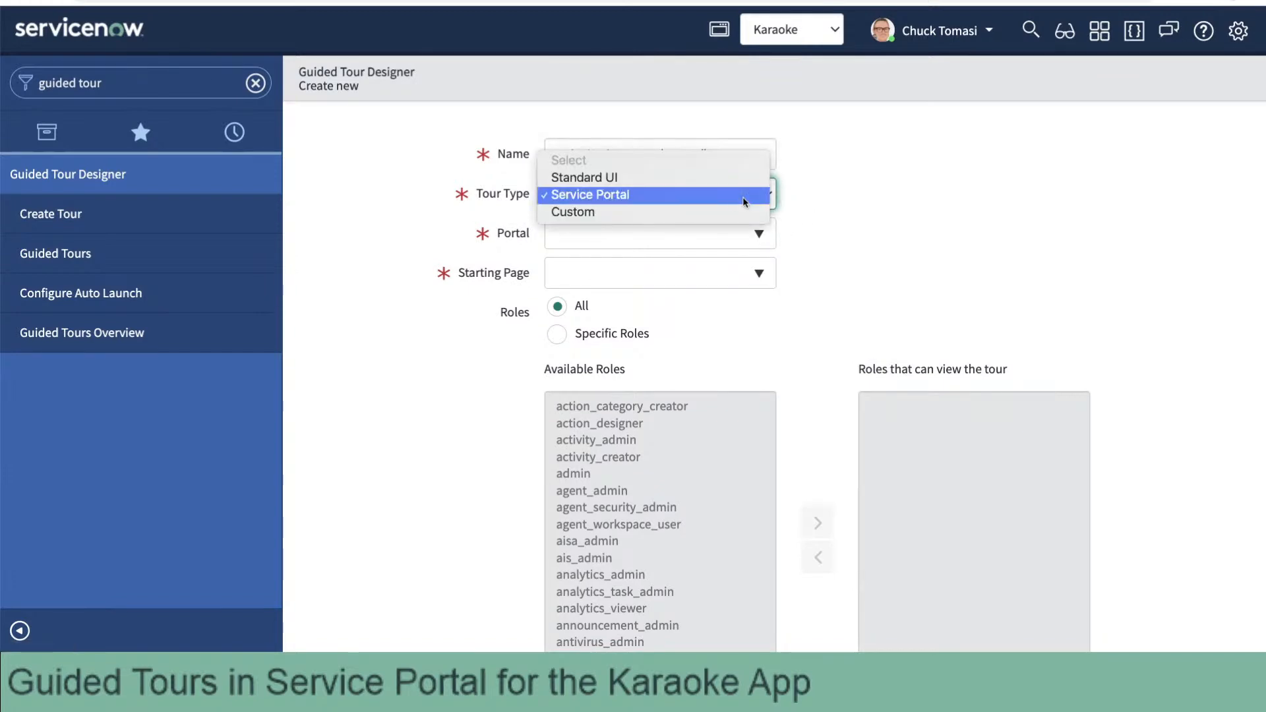
{"action": "left_click", "coordinate": [762, 211]}
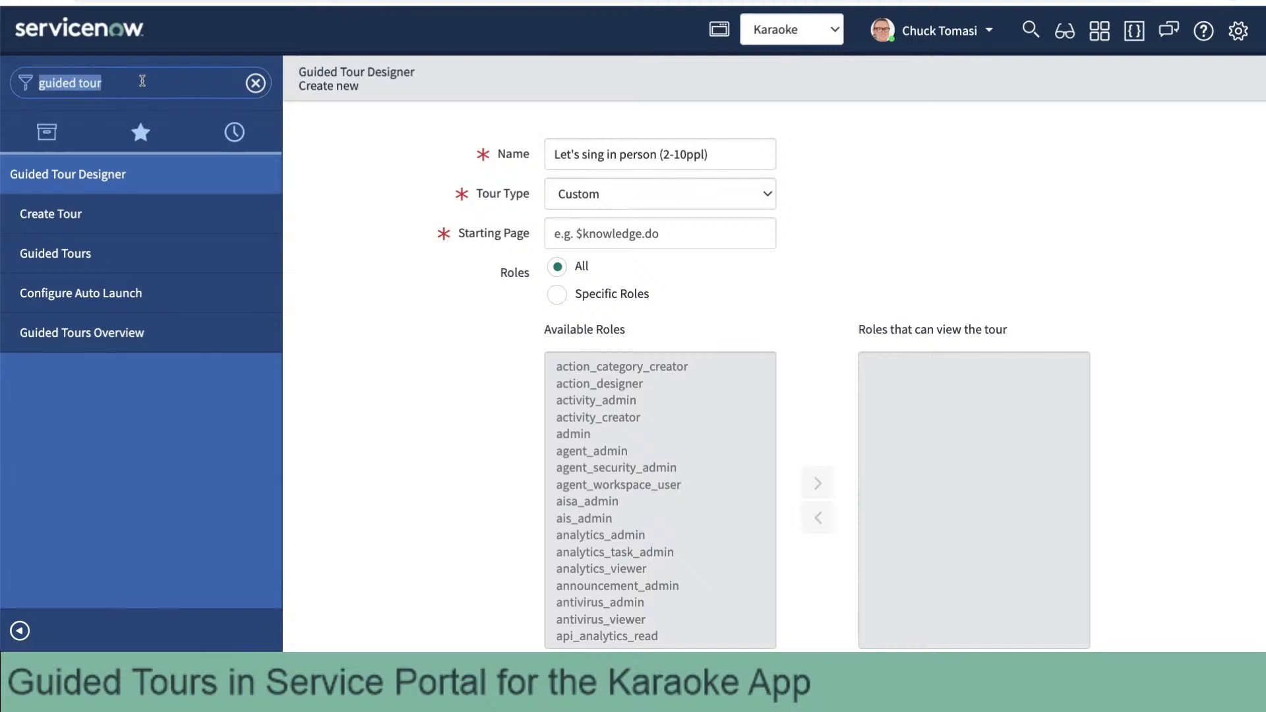
{"action": "type", "text": "flow d"}
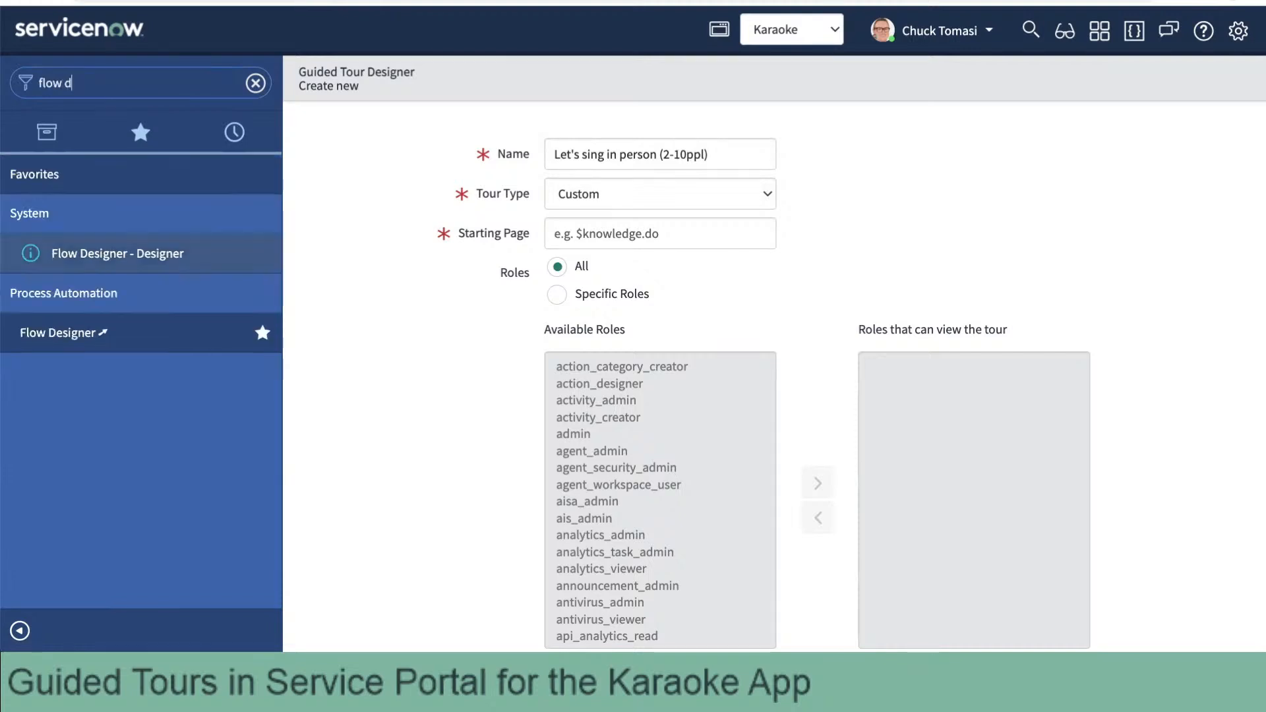
{"action": "left_click", "coordinate": [99, 254]}
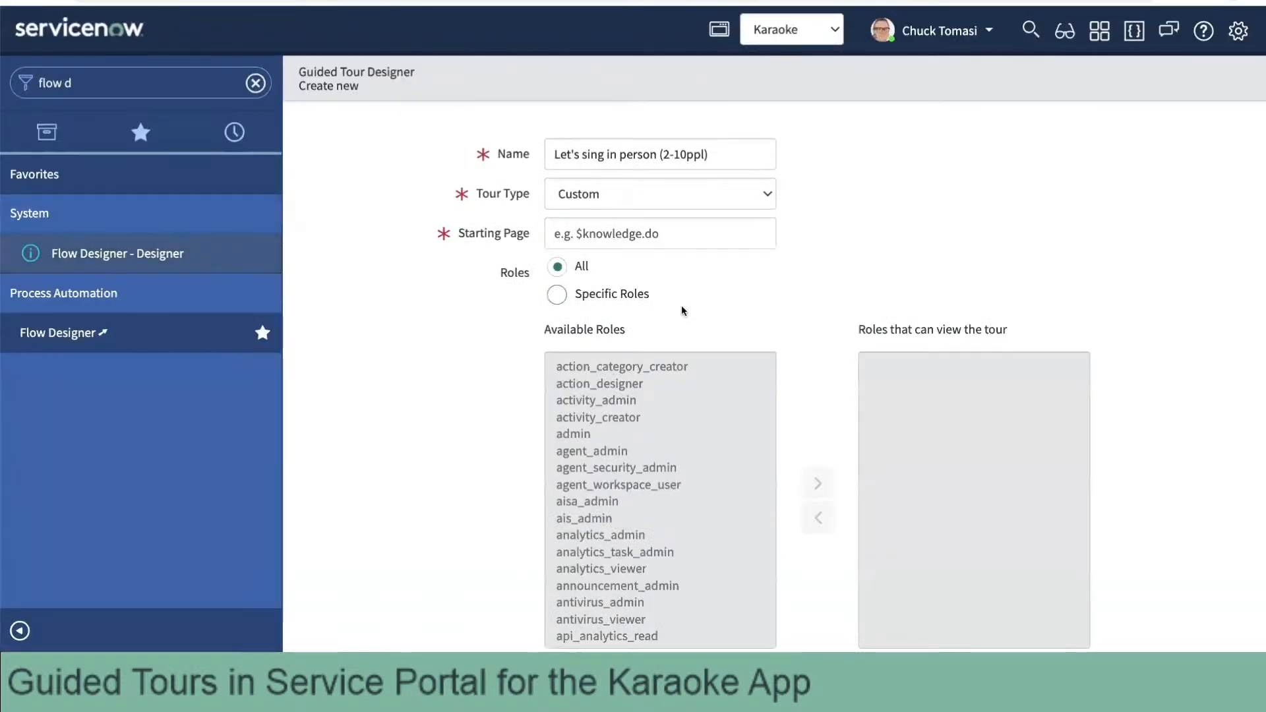
Set the custom tour's starting page to "$flow-designer.do", leave it available to all roles, and create the tour.
{"action": "left_click", "coordinate": [588, 234]}
{"action": "type", "text": "$"}
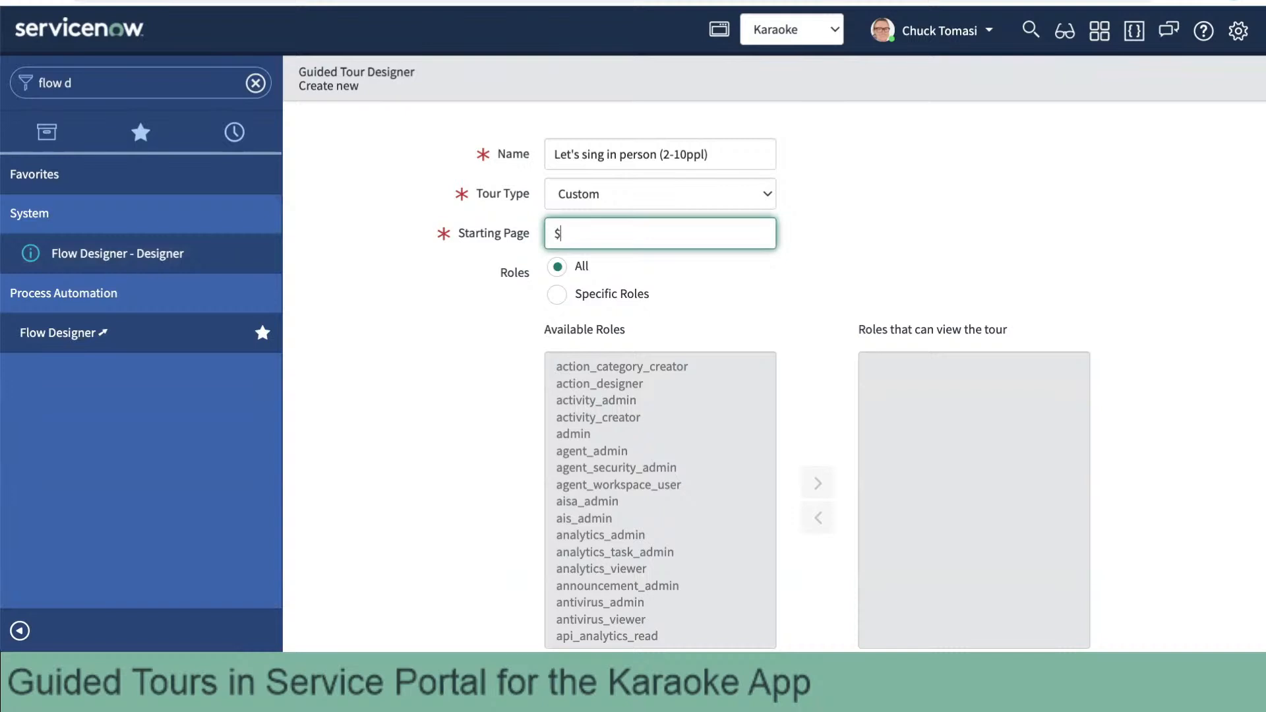
{"action": "type", "text": "flow-designer.do"}
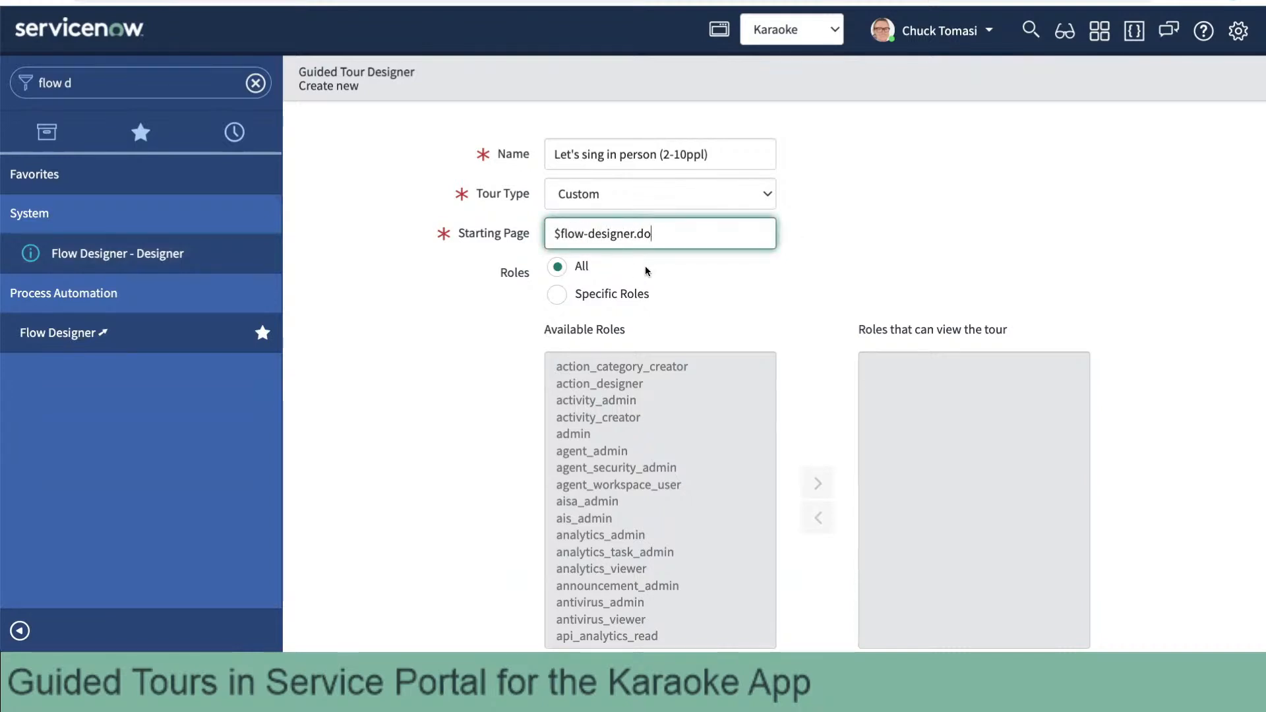
{"action": "scroll", "coordinate": [811, 297], "scroll_direction": "down", "scroll_amount": 2}
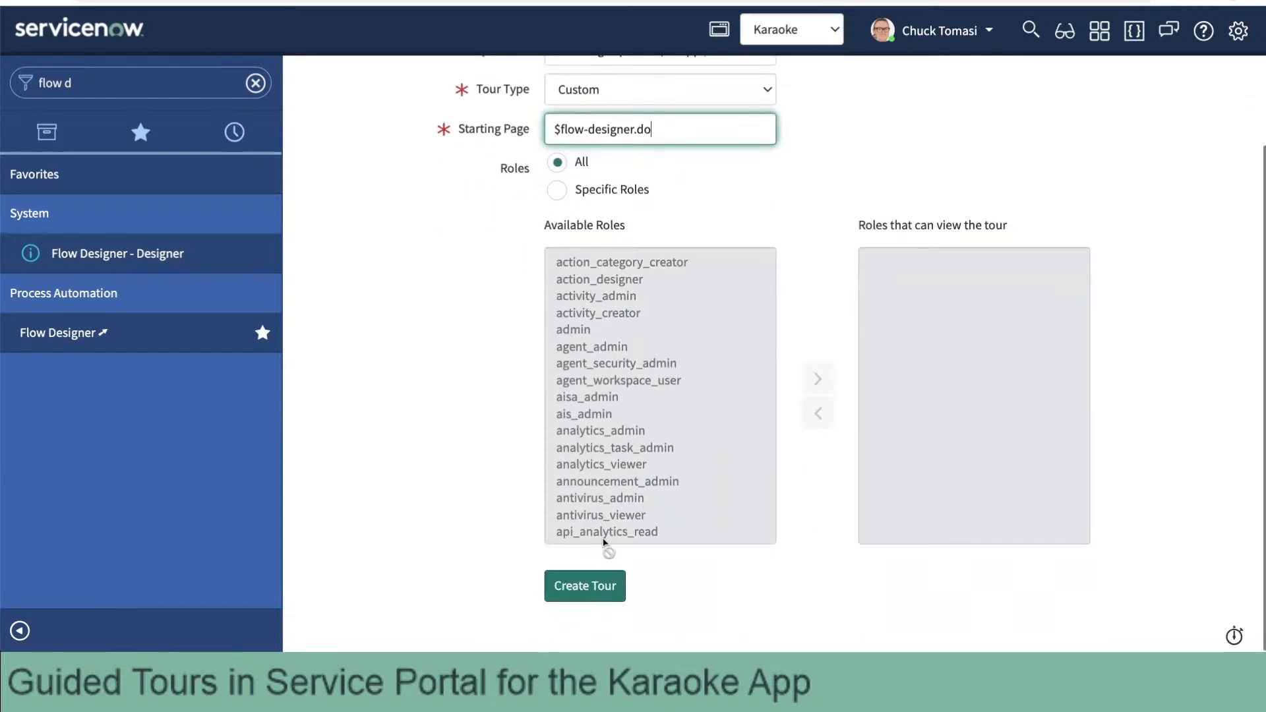
{"action": "left_click", "coordinate": [573, 582]}
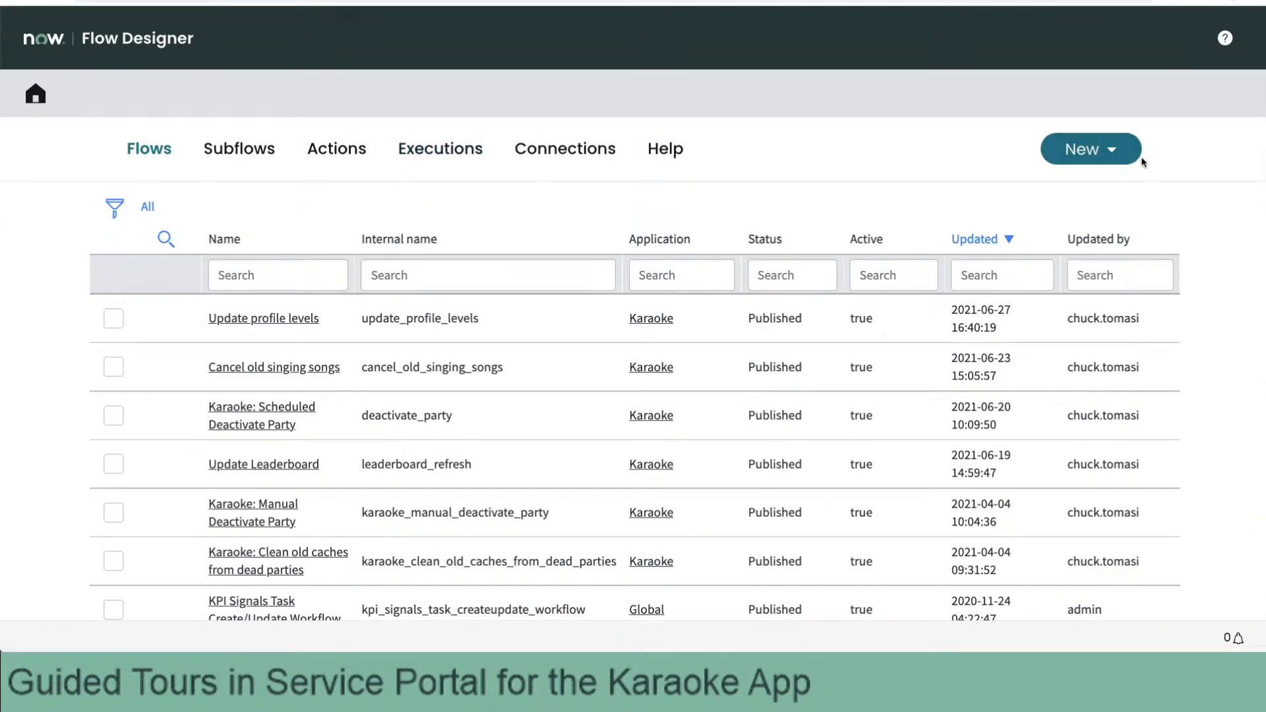
Return to the ServiceNow platform view from Flow Designer and list all guided tours, filtering the navigator for "guided t".
{"action": "key", "text": "ctrl+minus"}
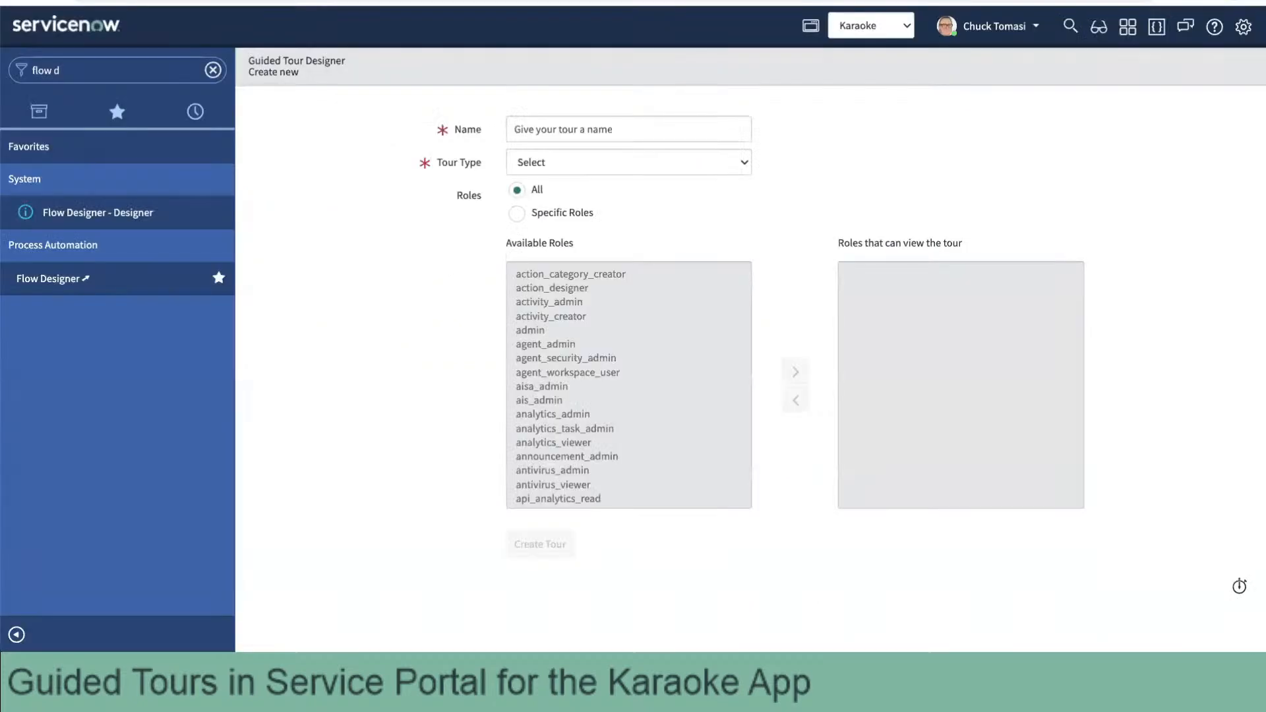
{"action": "key", "text": "ctrl+Tab"}
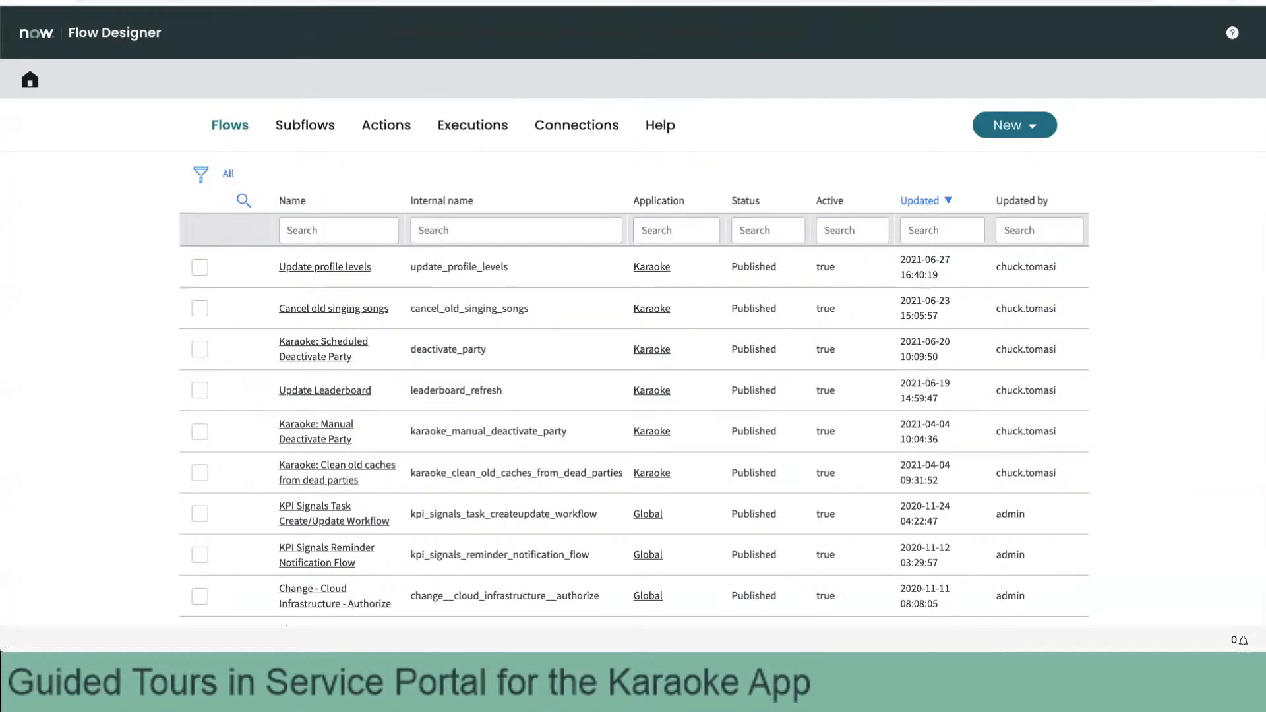
{"action": "key", "text": "ctrl+shift+Tab"}
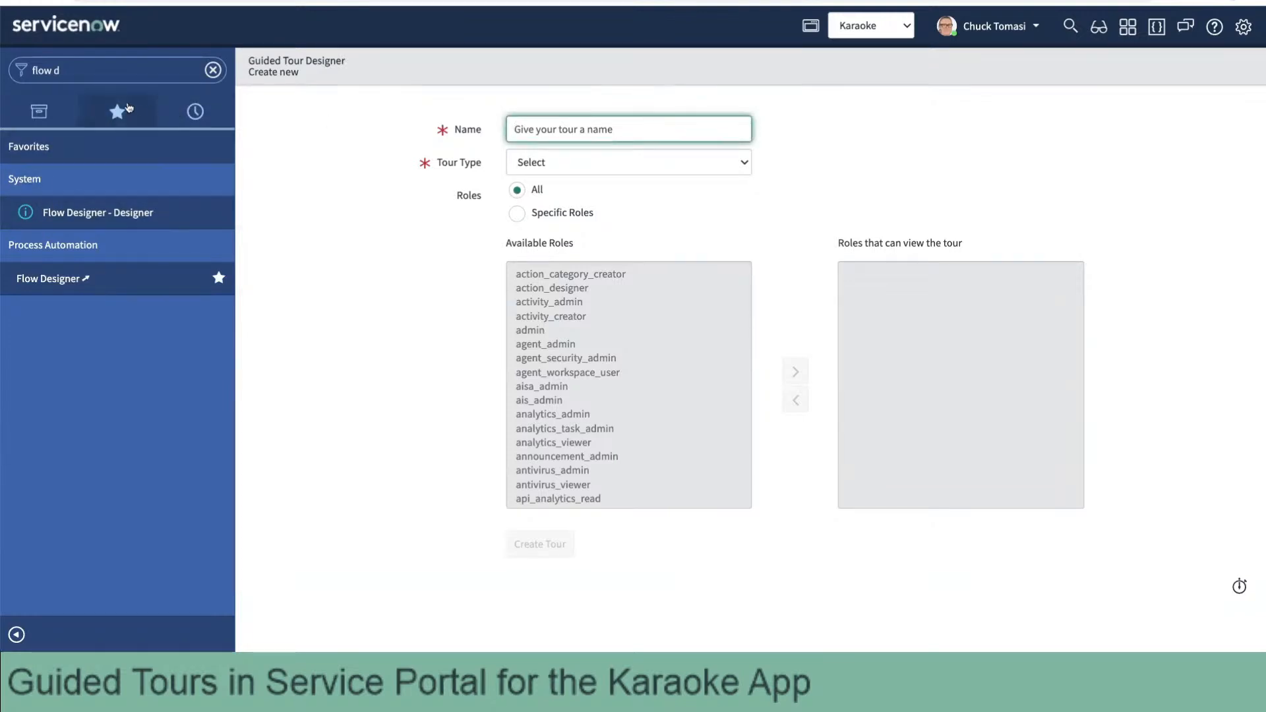
{"action": "left_click", "coordinate": [104, 69]}
{"action": "type", "text": "flow"}
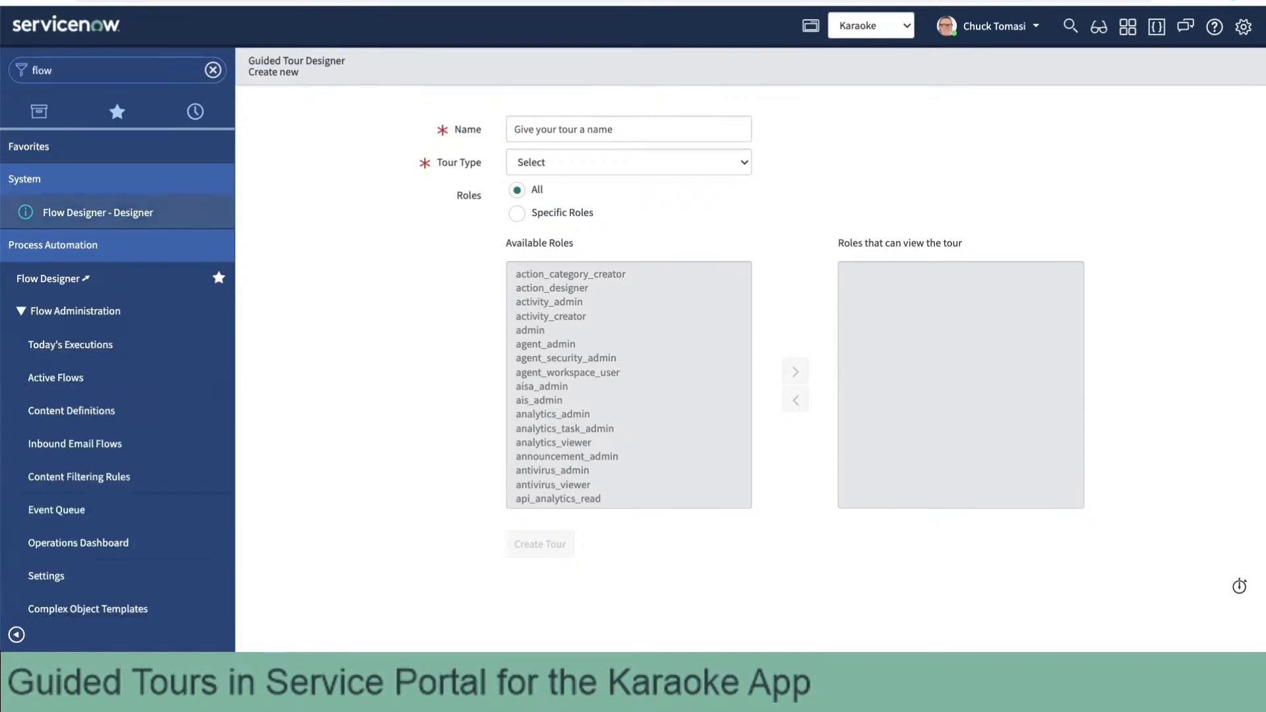
{"action": "key", "text": "ctrl+a"}
{"action": "type", "text": "guided t"}
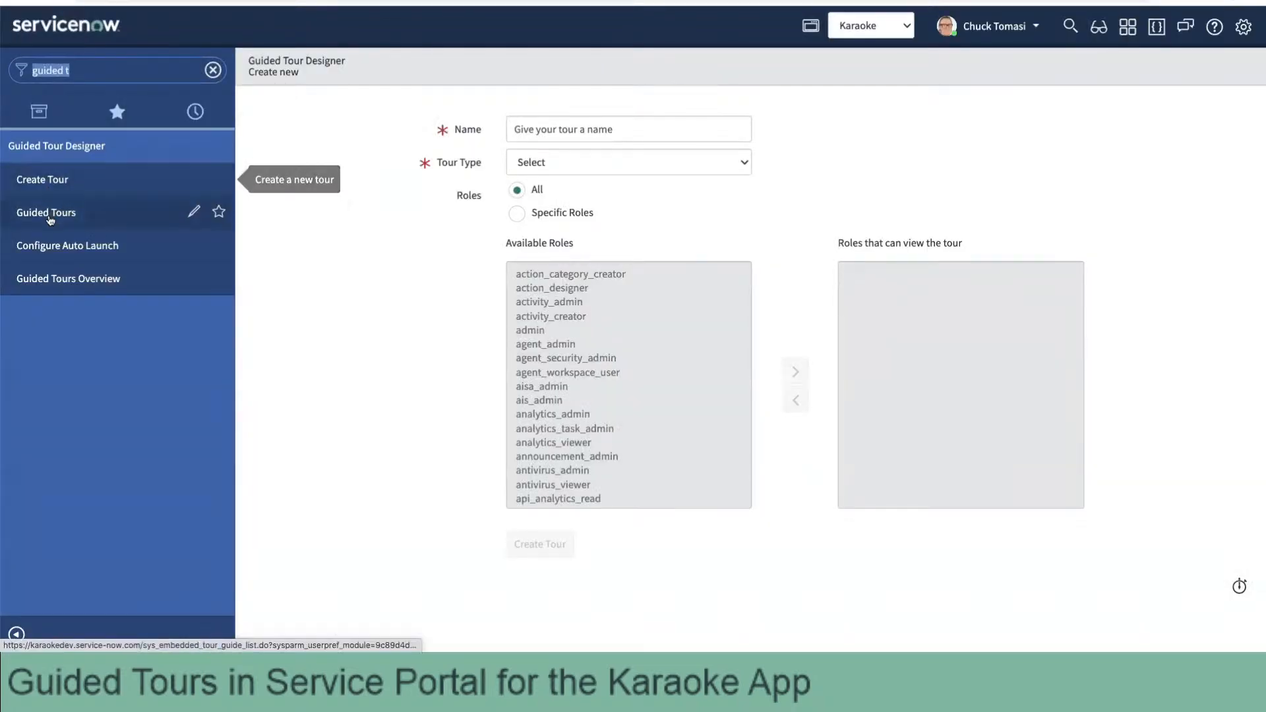
{"action": "left_click", "coordinate": [131, 204]}
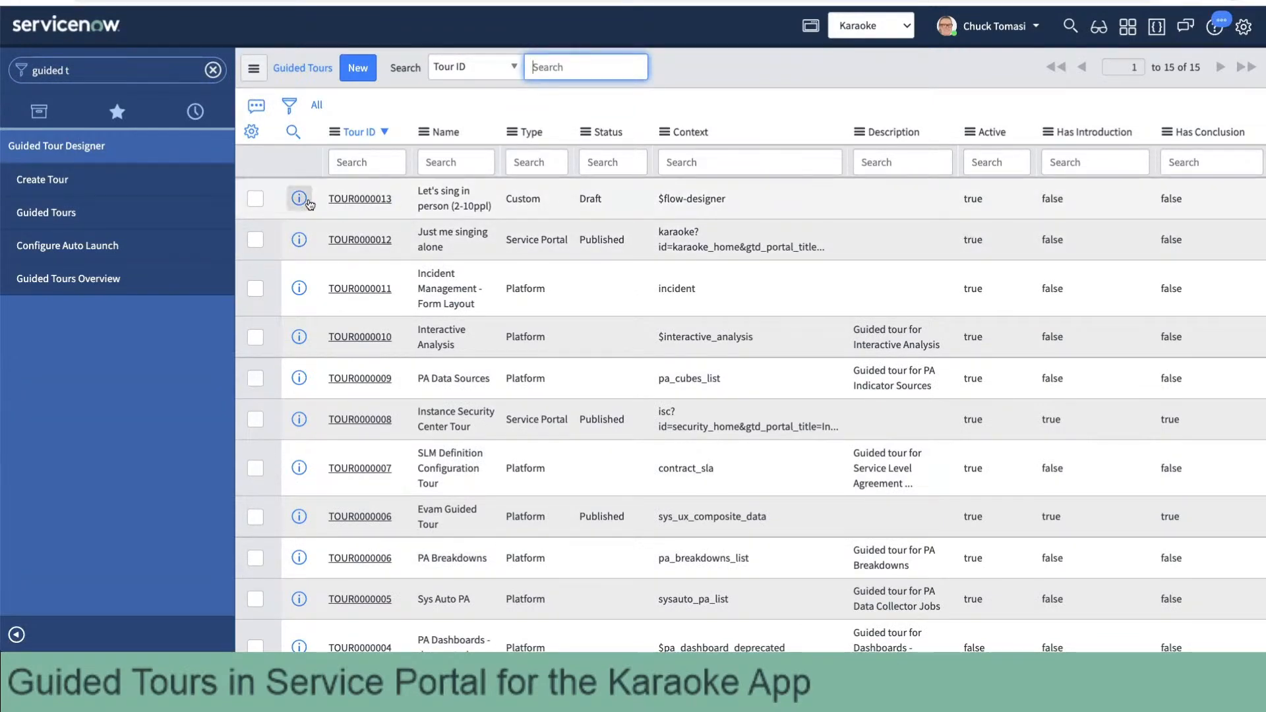
Open the record of the "Let's sing in person (2-10ppl)" tour and check its Status options.
{"action": "left_click", "coordinate": [253, 199]}
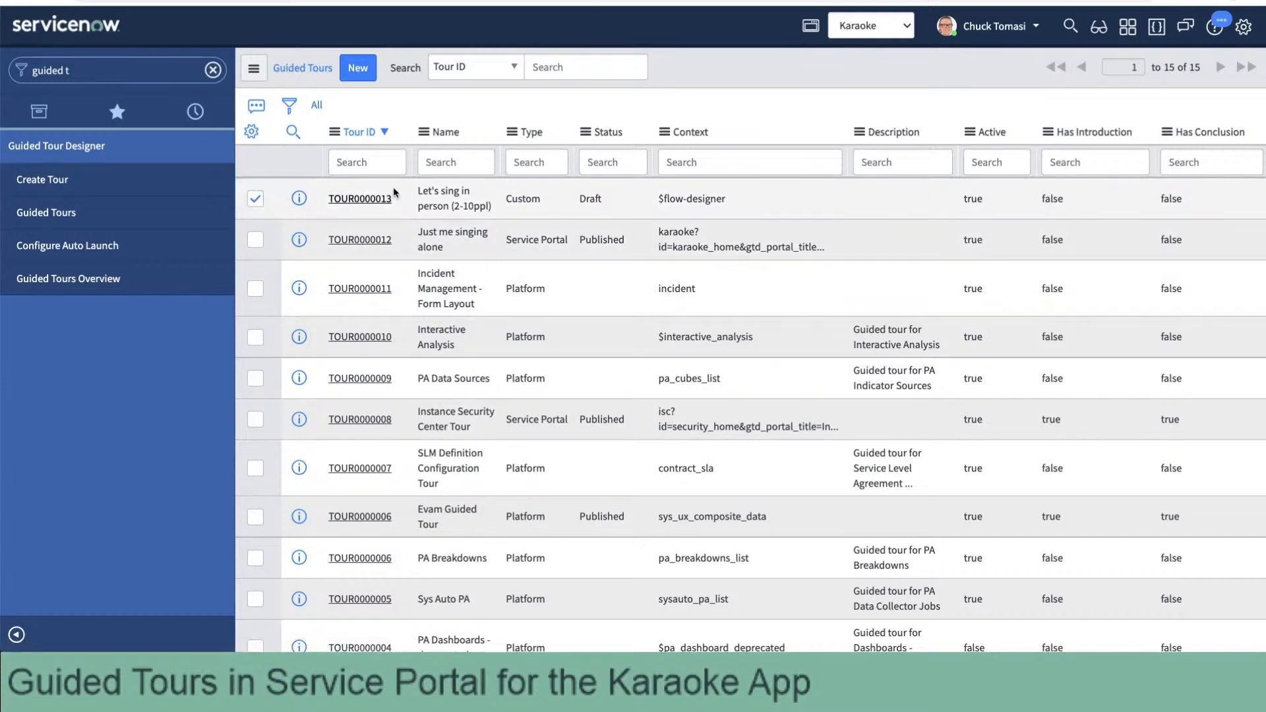
{"action": "left_click", "coordinate": [369, 199]}
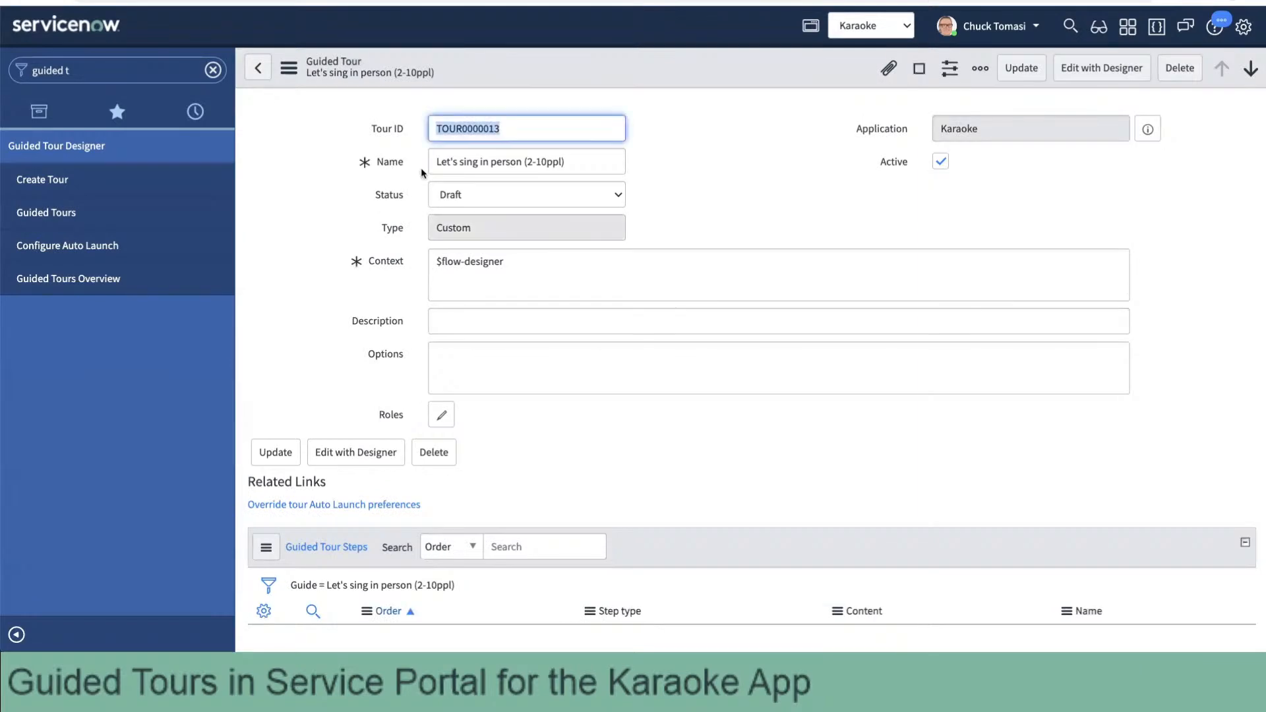
{"action": "left_click", "coordinate": [501, 196]}
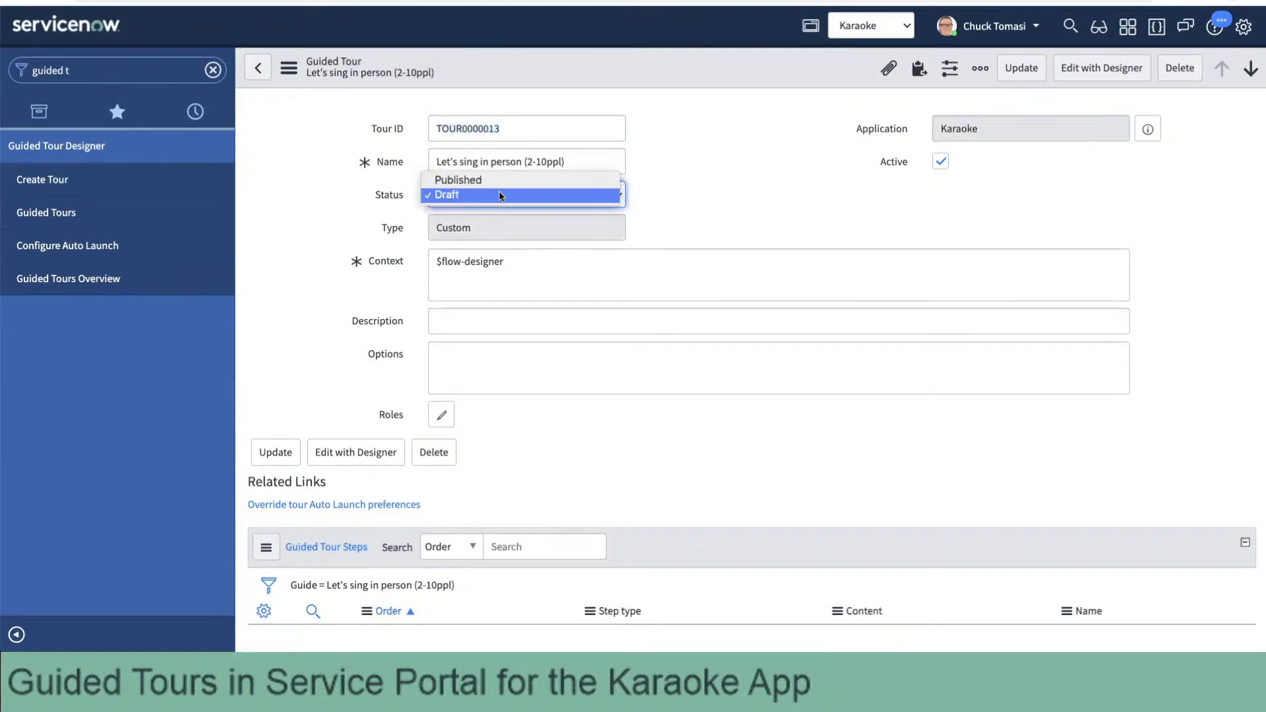
{"action": "left_click", "coordinate": [687, 190]}
{"action": "scroll", "coordinate": [666, 212], "scroll_direction": "down", "scroll_amount": 1}
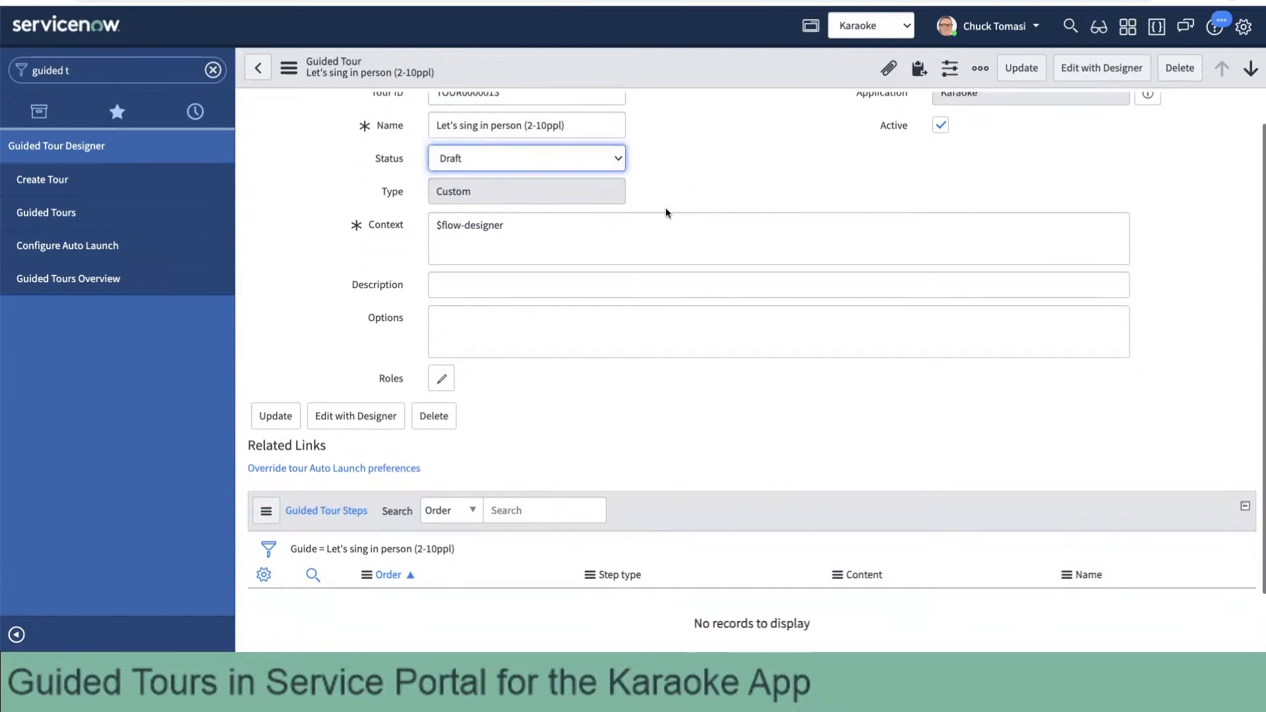
Try to clear the Context of the "Let's sing in person (2-10ppl)" tour record and save the change.
{"action": "triple_click", "coordinate": [518, 224]}
{"action": "key", "text": "BackSpace"}
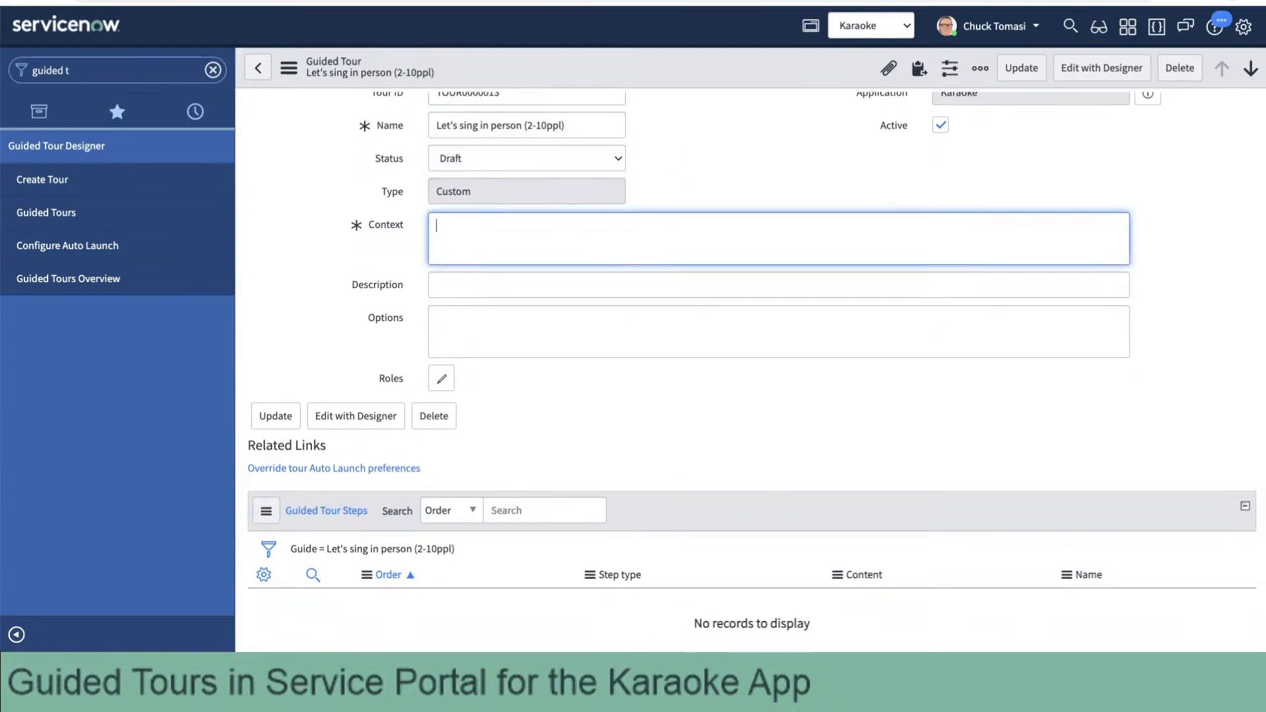
{"action": "left_click", "coordinate": [704, 159]}
{"action": "scroll", "coordinate": [704, 159], "scroll_direction": "up", "scroll_amount": 1}
{"action": "scroll", "coordinate": [704, 159], "scroll_direction": "down", "scroll_amount": 2}
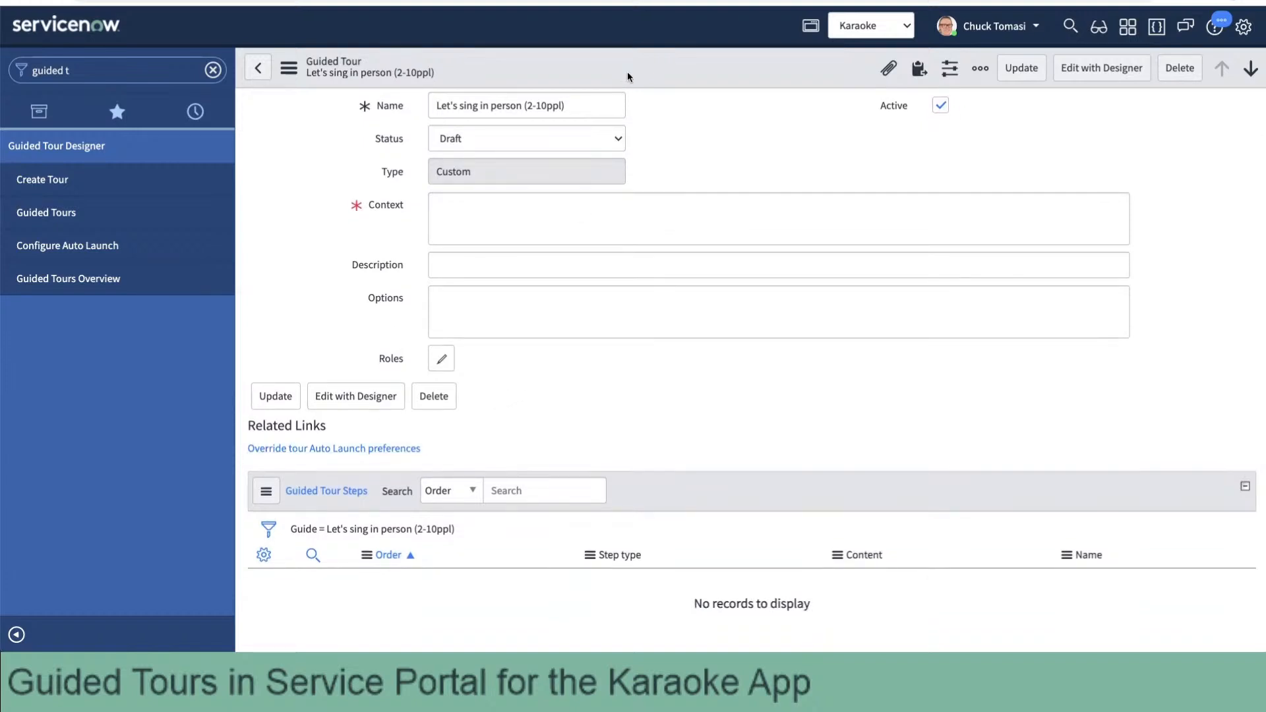
{"action": "left_click", "coordinate": [505, 208]}
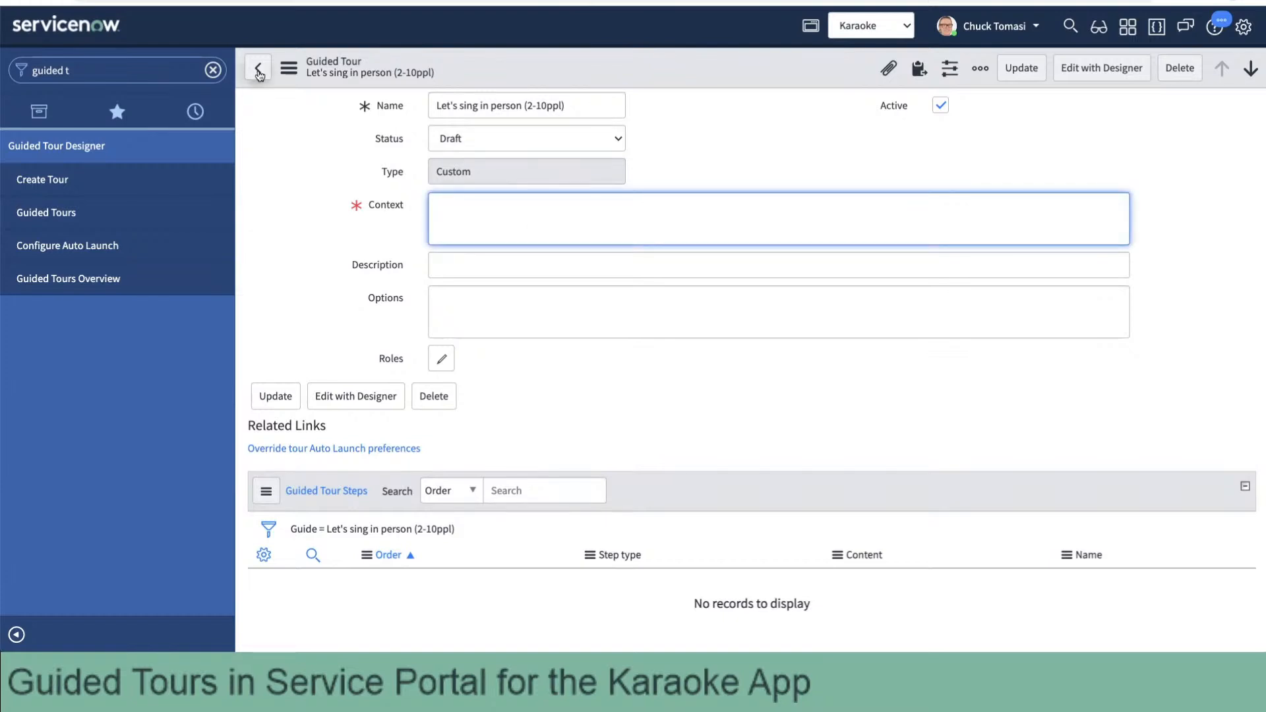
{"action": "left_click", "coordinate": [258, 67]}
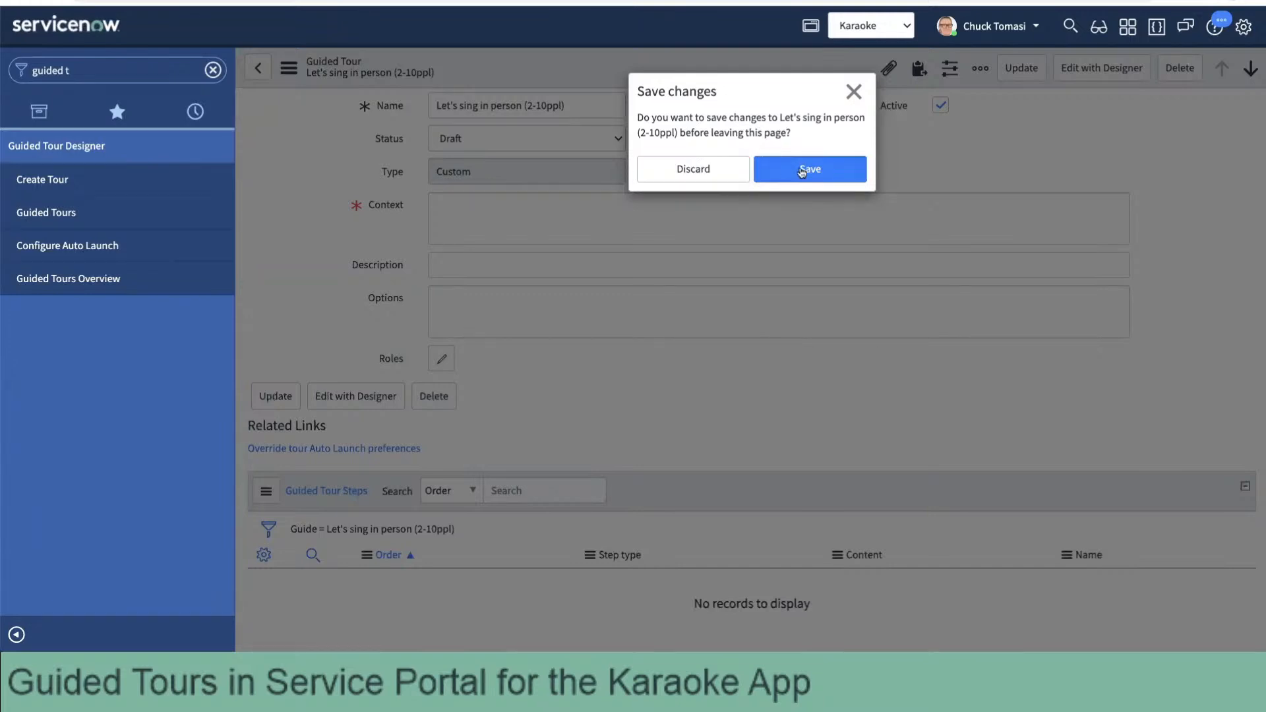
{"action": "left_click", "coordinate": [802, 172]}
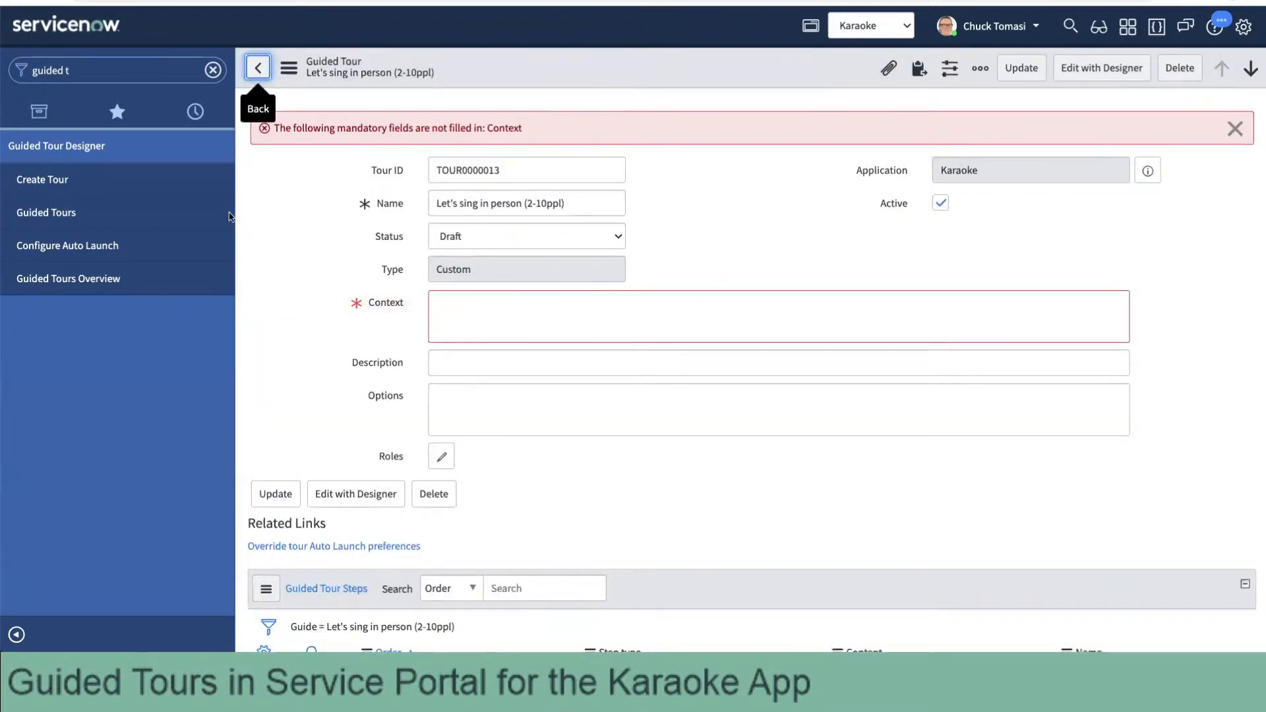
Return to the guided tours list without saving and open the "Just me singing alone" record to check its portal settings.
{"action": "left_click", "coordinate": [45, 211]}
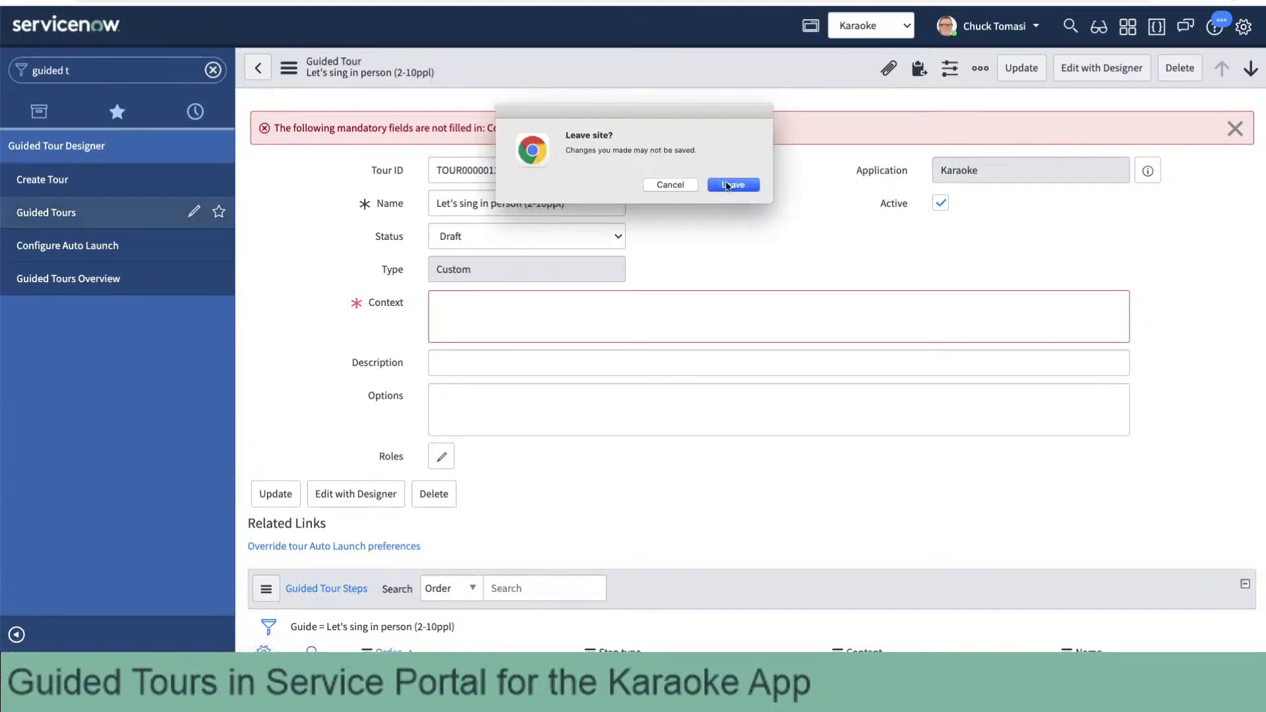
{"action": "left_click", "coordinate": [729, 185]}
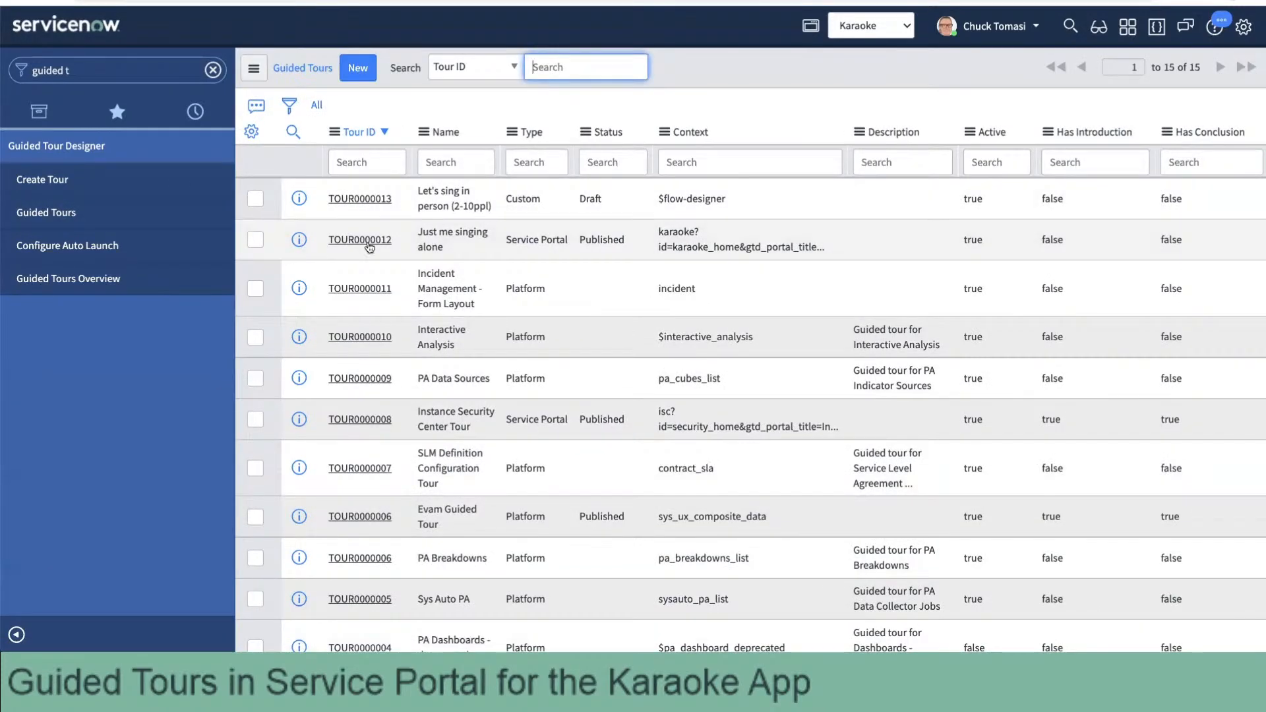
{"action": "left_click", "coordinate": [360, 240]}
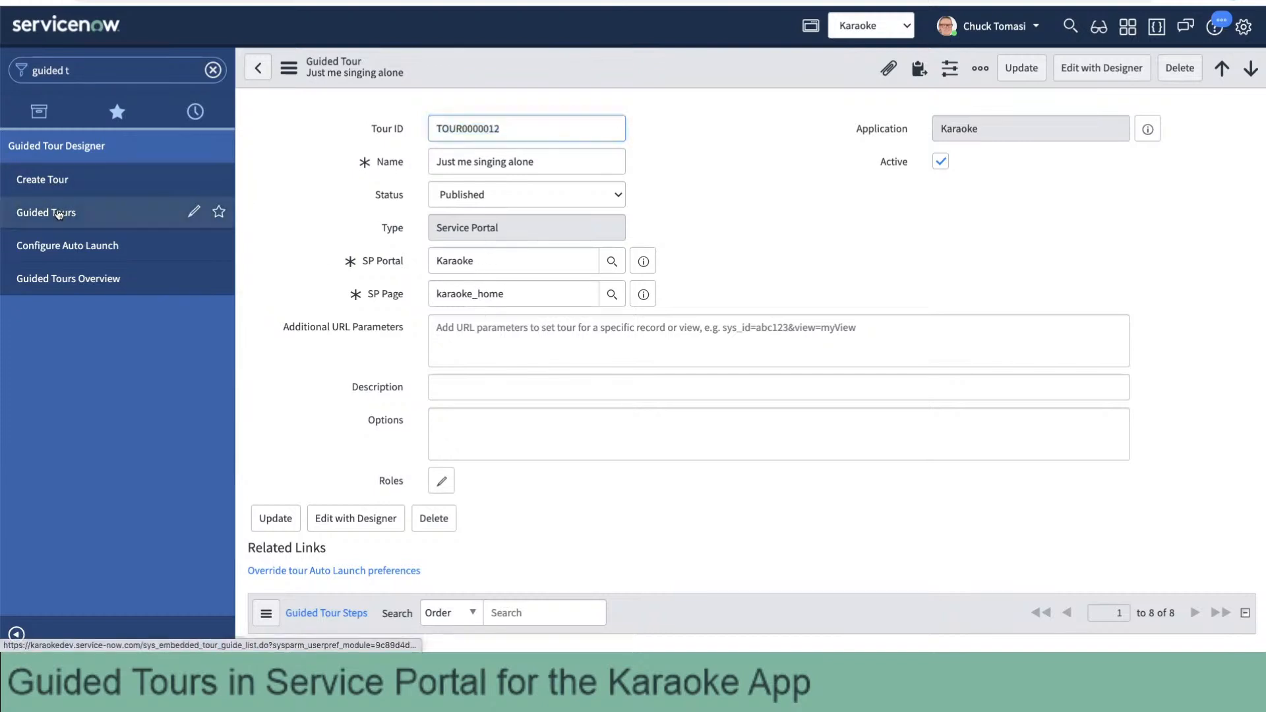
Reopen the "Let's sing in person (2-10ppl)" custom tour from the guided tours list and delete its record.
{"action": "left_click", "coordinate": [57, 213]}
{"action": "left_click", "coordinate": [361, 200]}
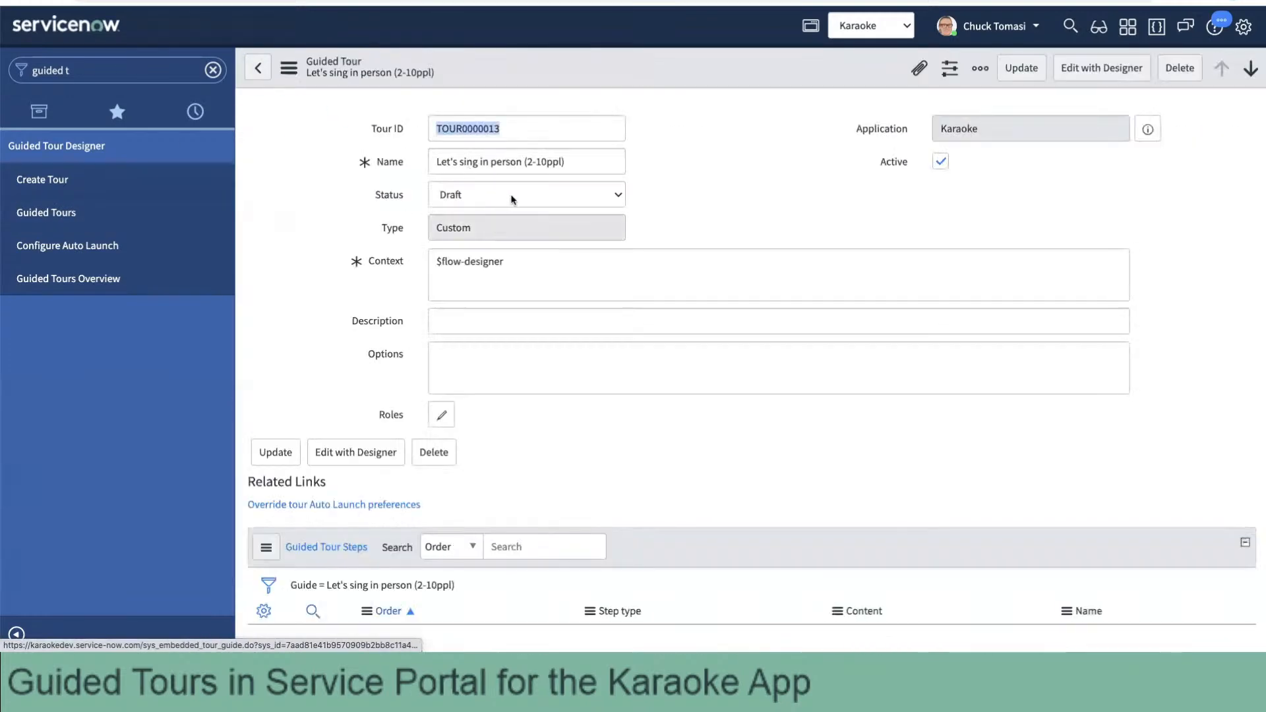
{"action": "left_click", "coordinate": [492, 232]}
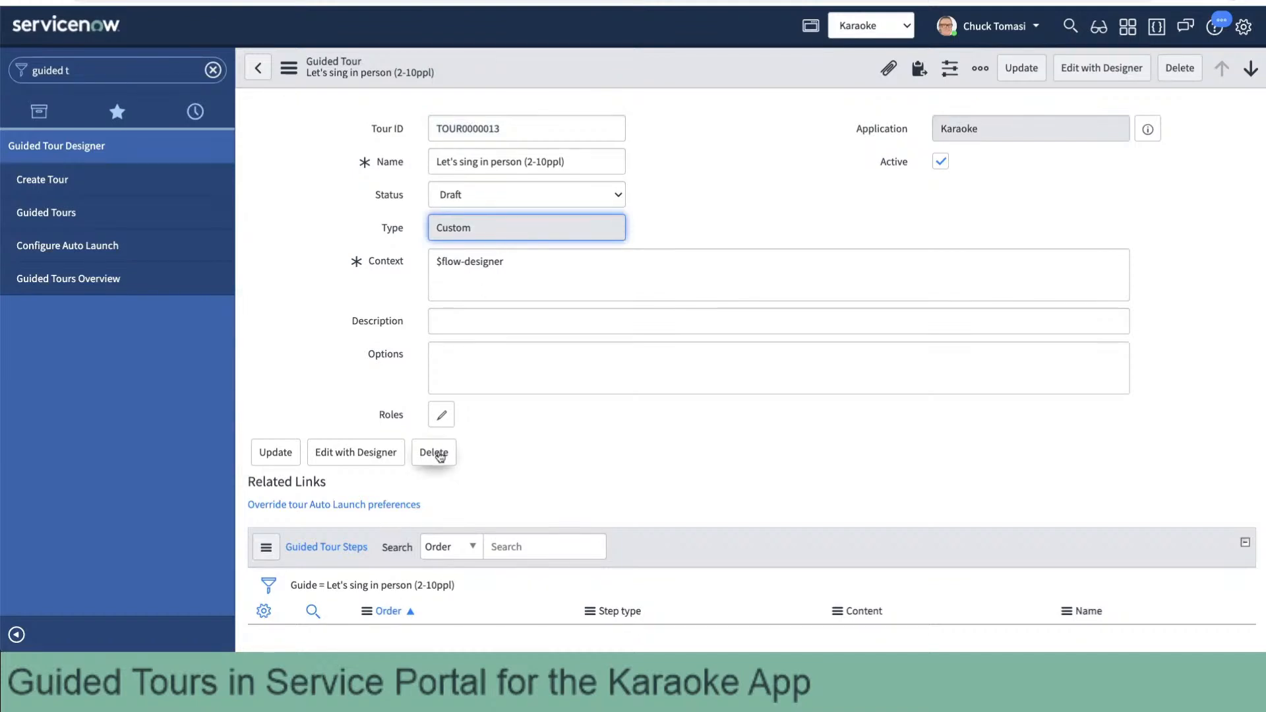
{"action": "left_click", "coordinate": [439, 455]}
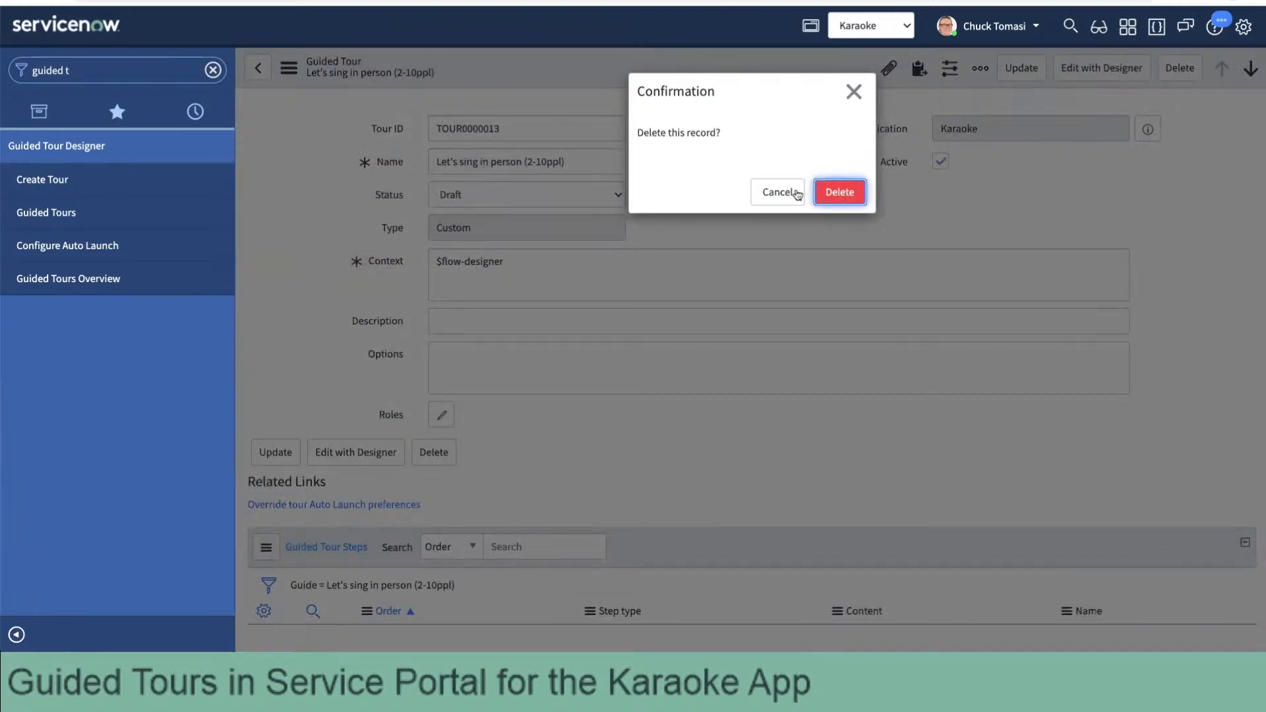
{"action": "left_click", "coordinate": [839, 193]}
Start a new guided tour named "I have a small group face-to-face" with the tour type Service Portal.
{"action": "left_click", "coordinate": [358, 70]}
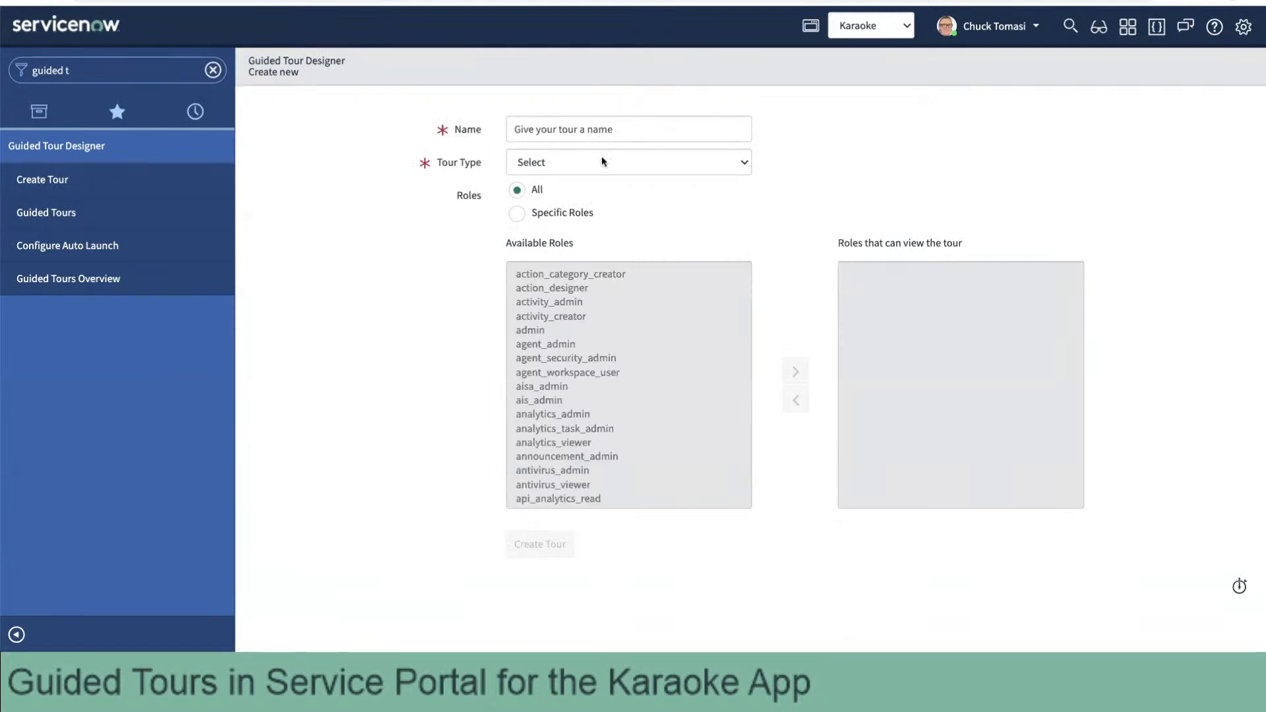
{"action": "left_click", "coordinate": [596, 128]}
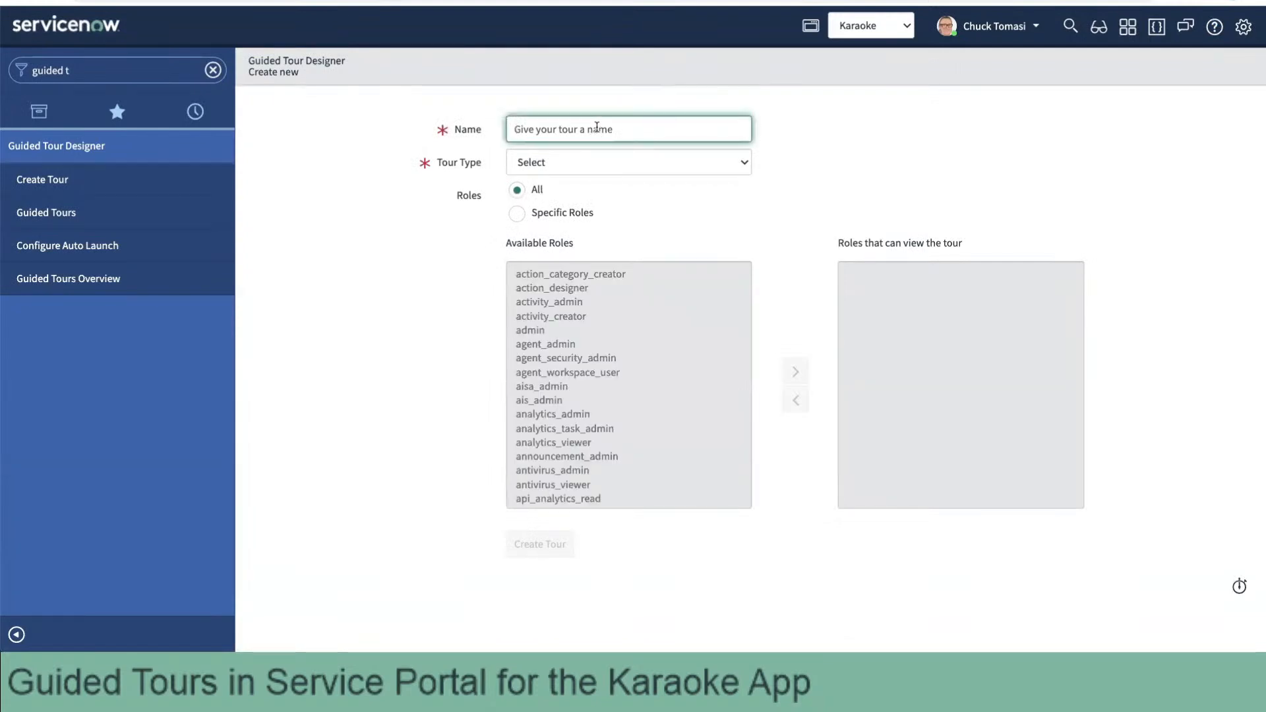
{"action": "type", "text": "I have a small group face-to-f"}
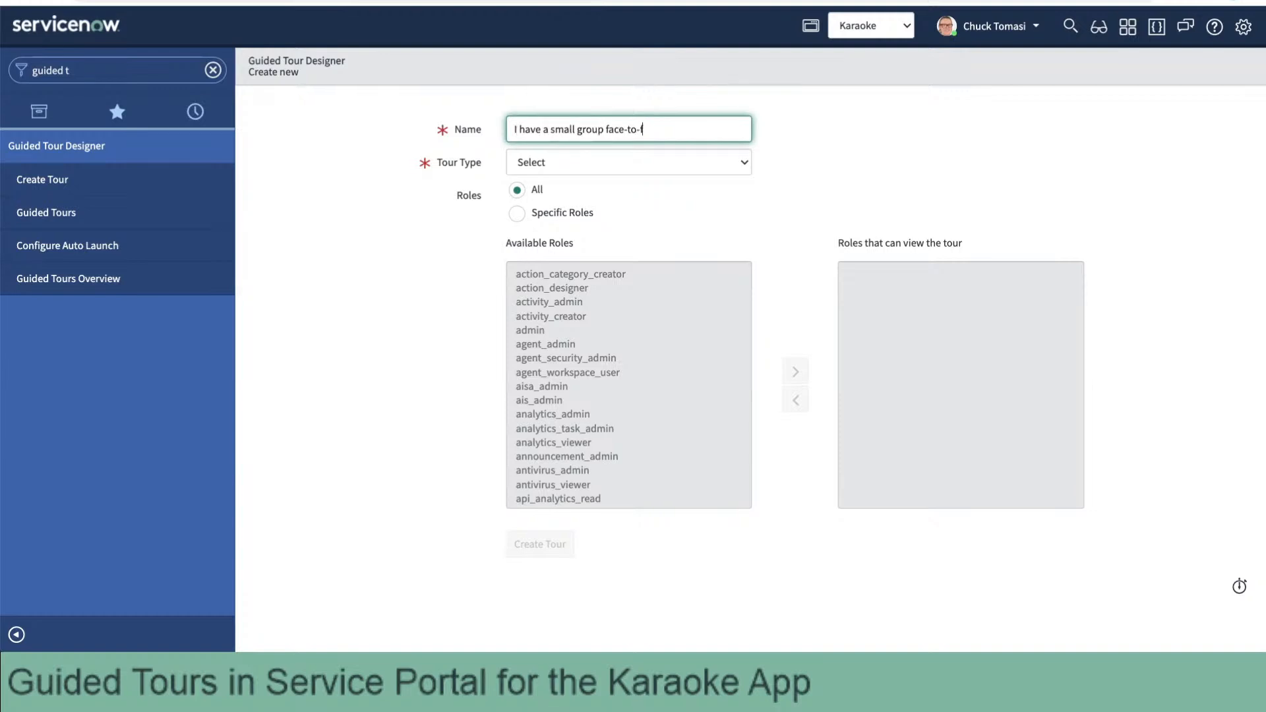
{"action": "type", "text": "ace"}
{"action": "left_click", "coordinate": [607, 160]}
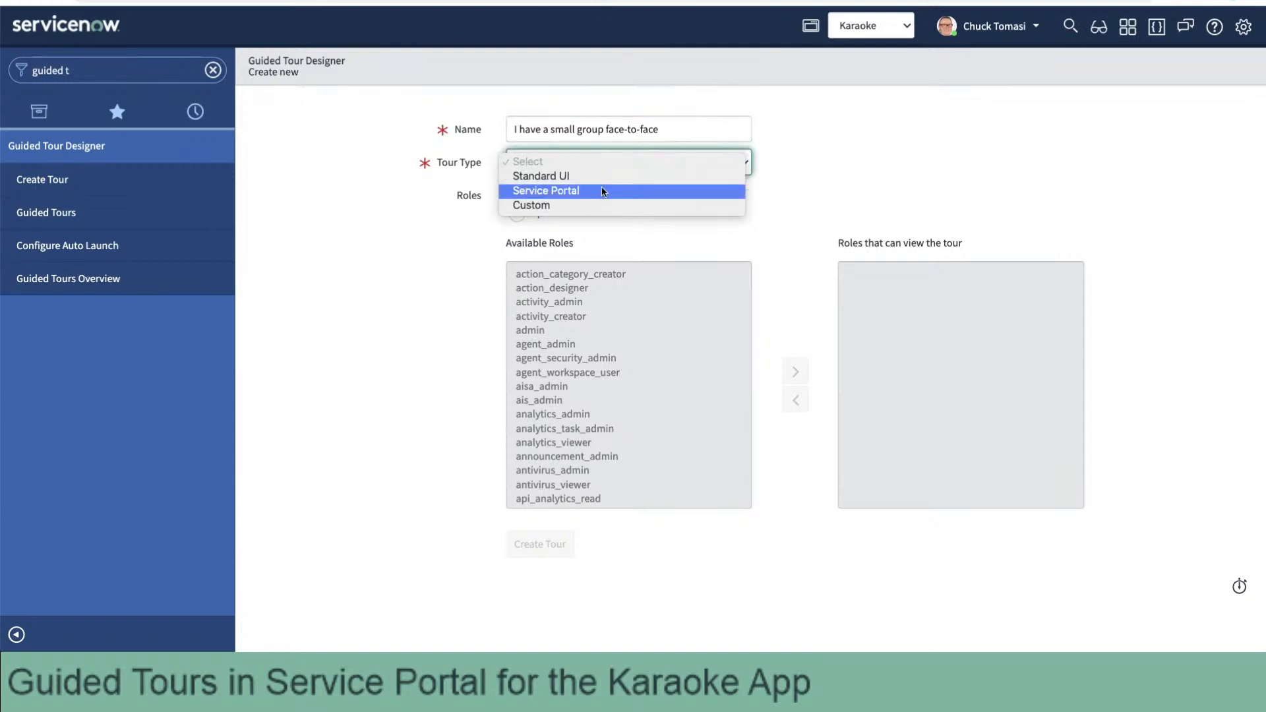
{"action": "left_click", "coordinate": [602, 191]}
Set the new tour's portal to Karaoke and its starting page to Karaoke Home (karaoke_home).
{"action": "left_click", "coordinate": [565, 197]}
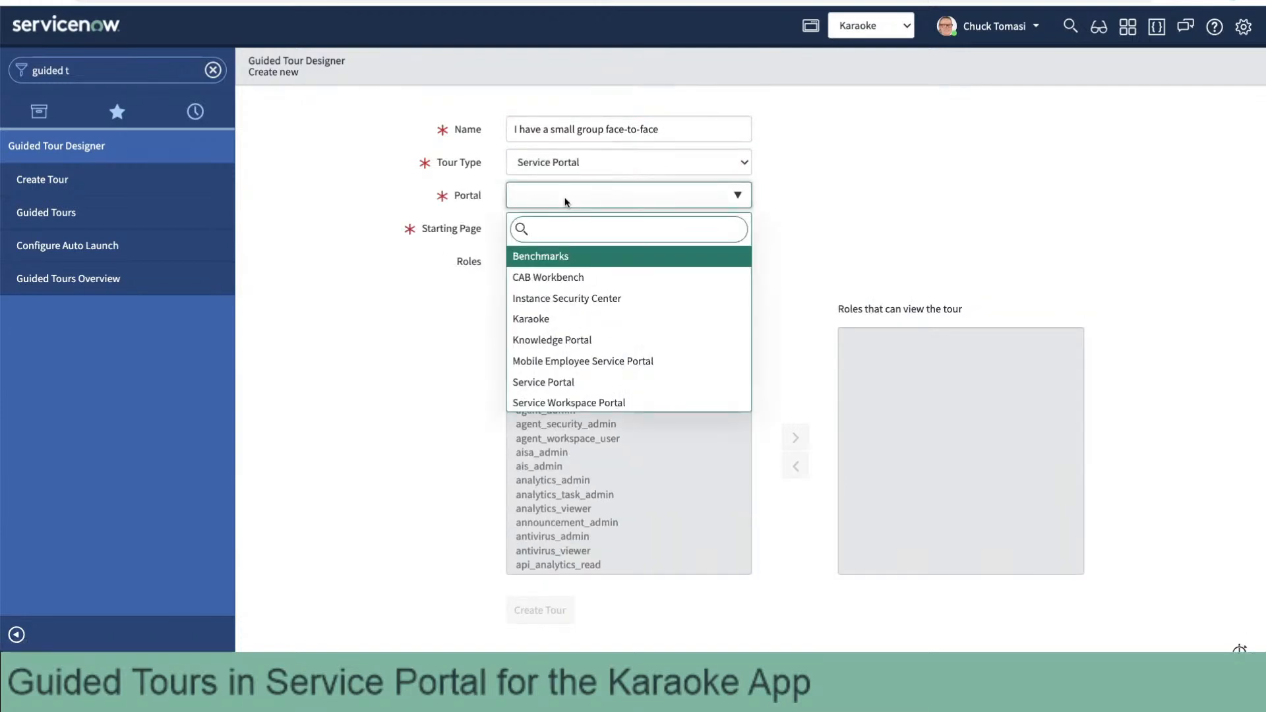
{"action": "type", "text": "kara"}
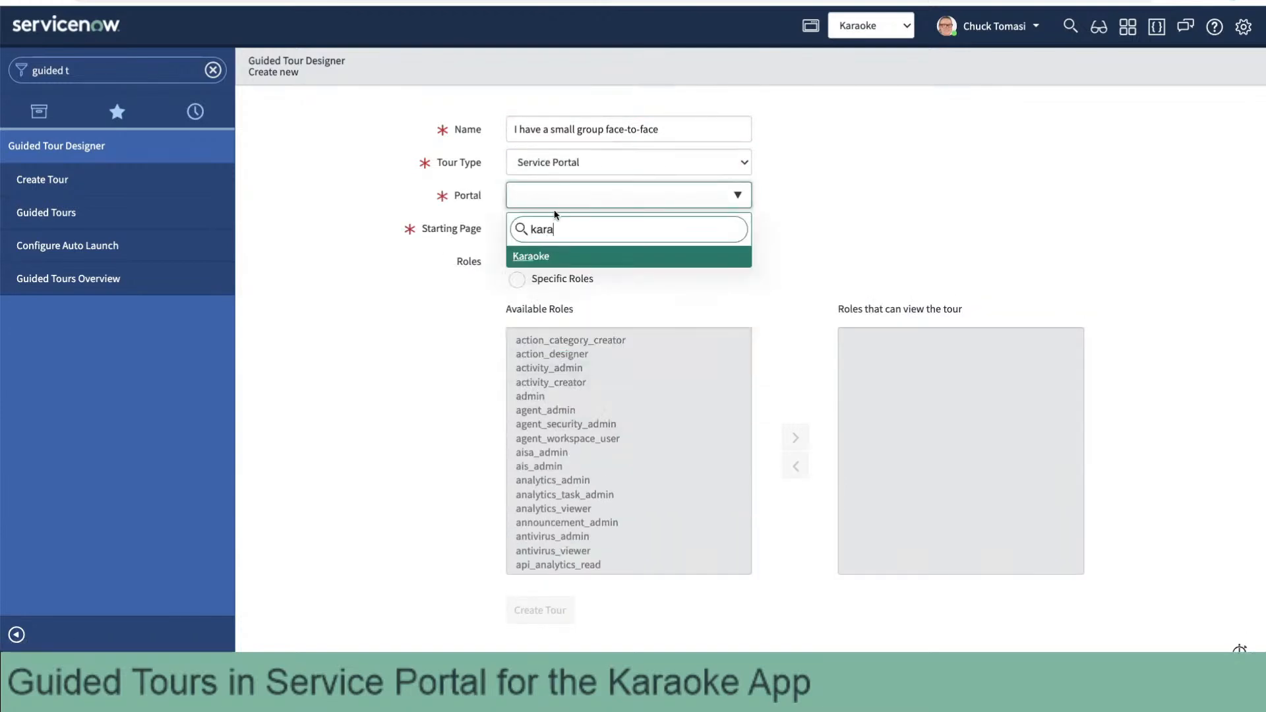
{"action": "left_click", "coordinate": [559, 257]}
{"action": "left_click", "coordinate": [546, 234]}
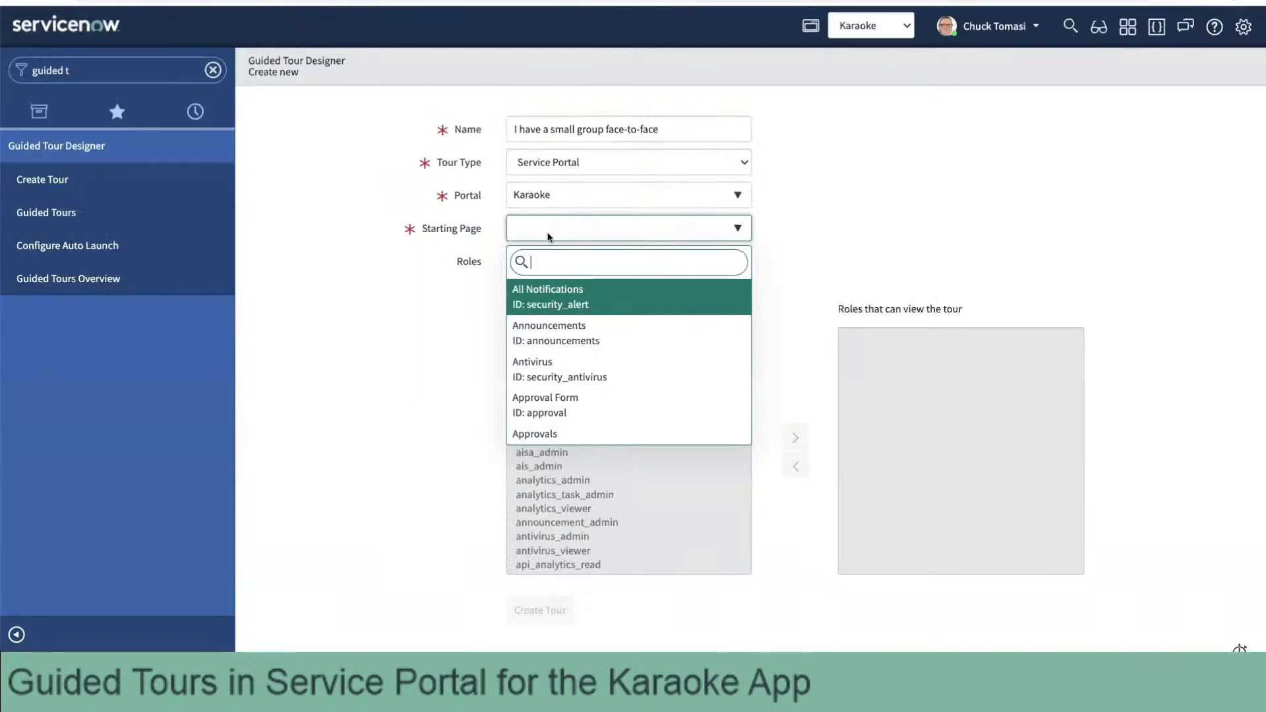
{"action": "type", "text": "karaoke_h"}
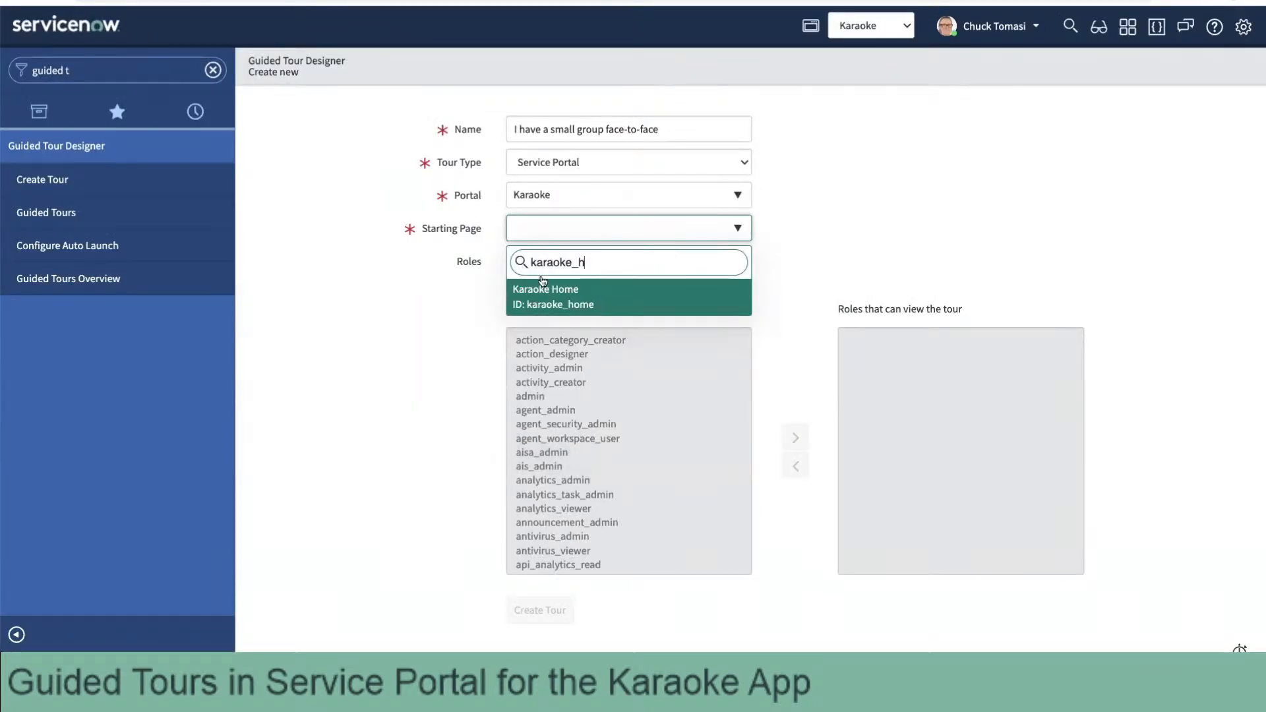
{"action": "key", "text": "Return"}
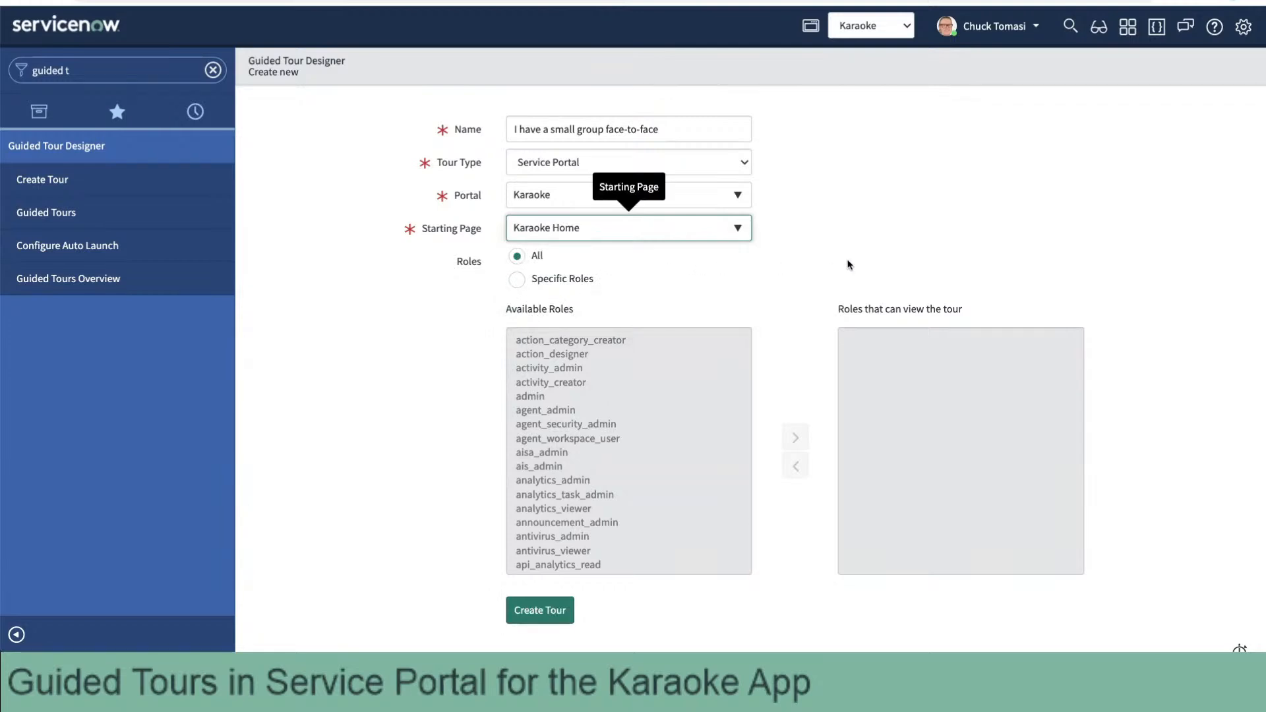
Look through the available roles, leave the tour open to all roles, and create the tour.
{"action": "scroll", "coordinate": [822, 247], "scroll_direction": "down", "scroll_amount": 1}
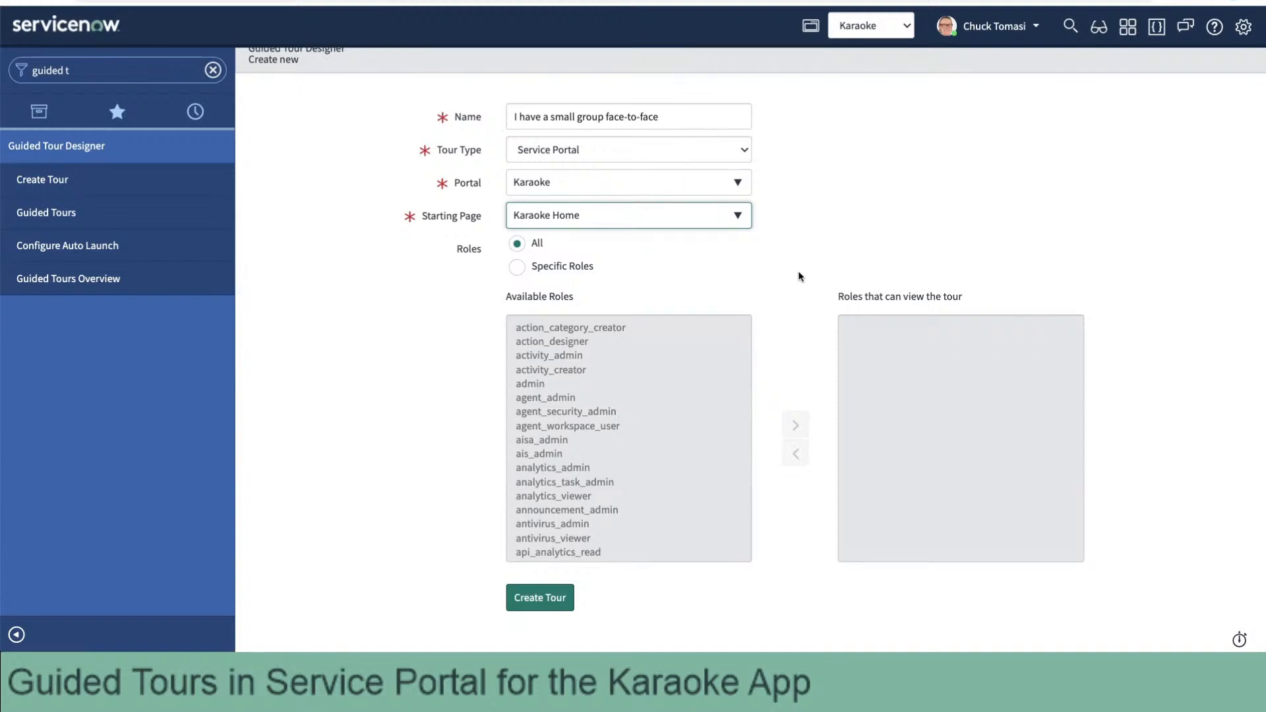
{"action": "scroll", "coordinate": [603, 442], "scroll_direction": "down", "scroll_amount": 15}
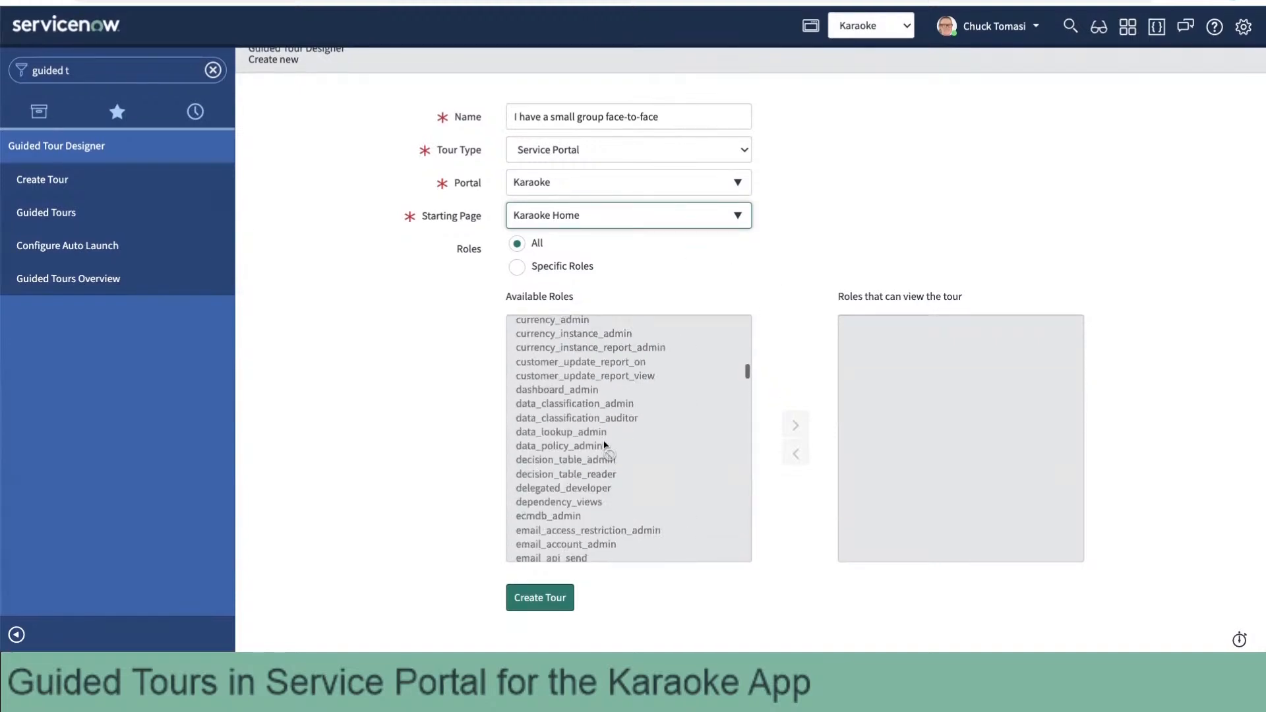
{"action": "left_click", "coordinate": [802, 265]}
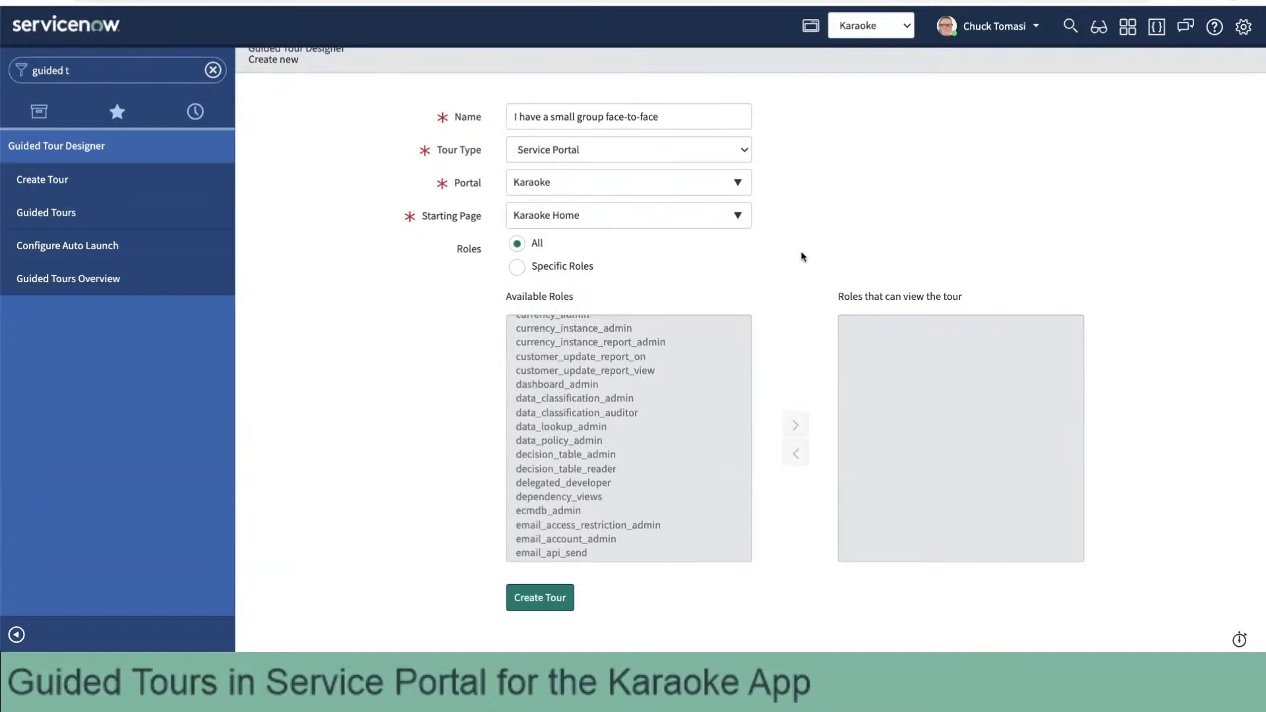
{"action": "left_click", "coordinate": [553, 597]}
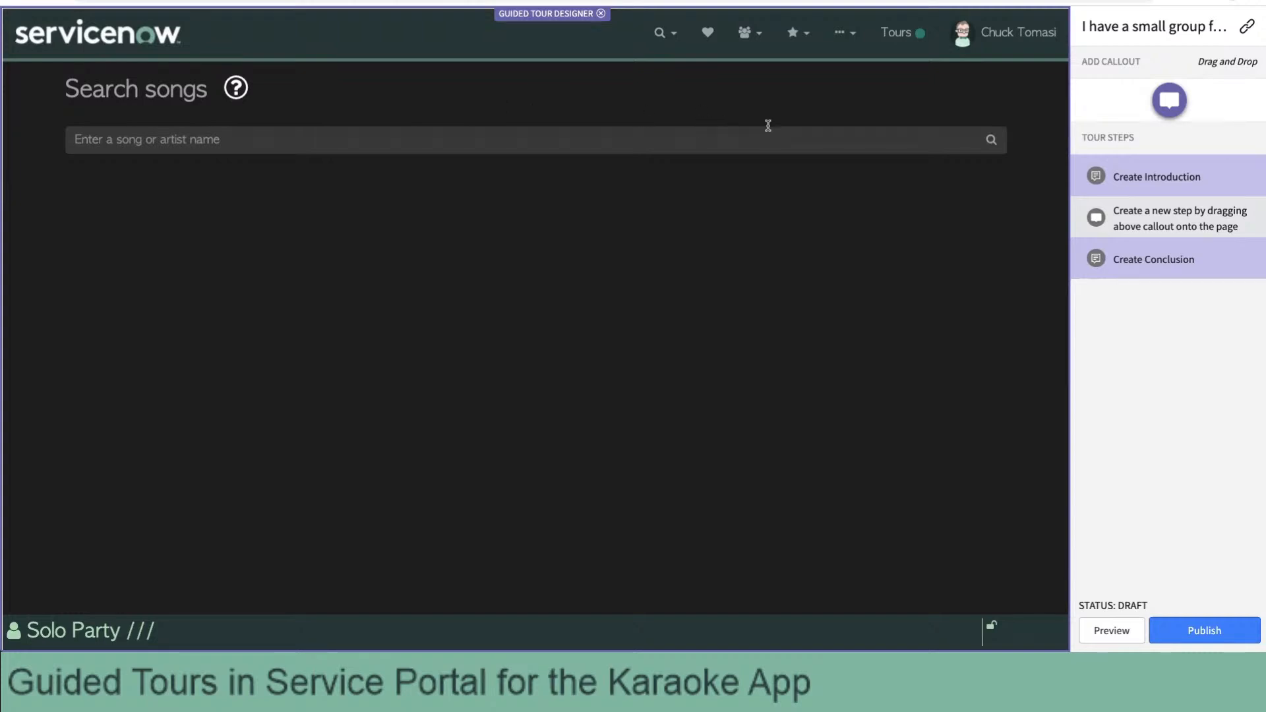
Add an introduction to the tour and look over the title and text areas of its callout preview.
{"action": "left_click", "coordinate": [1167, 176]}
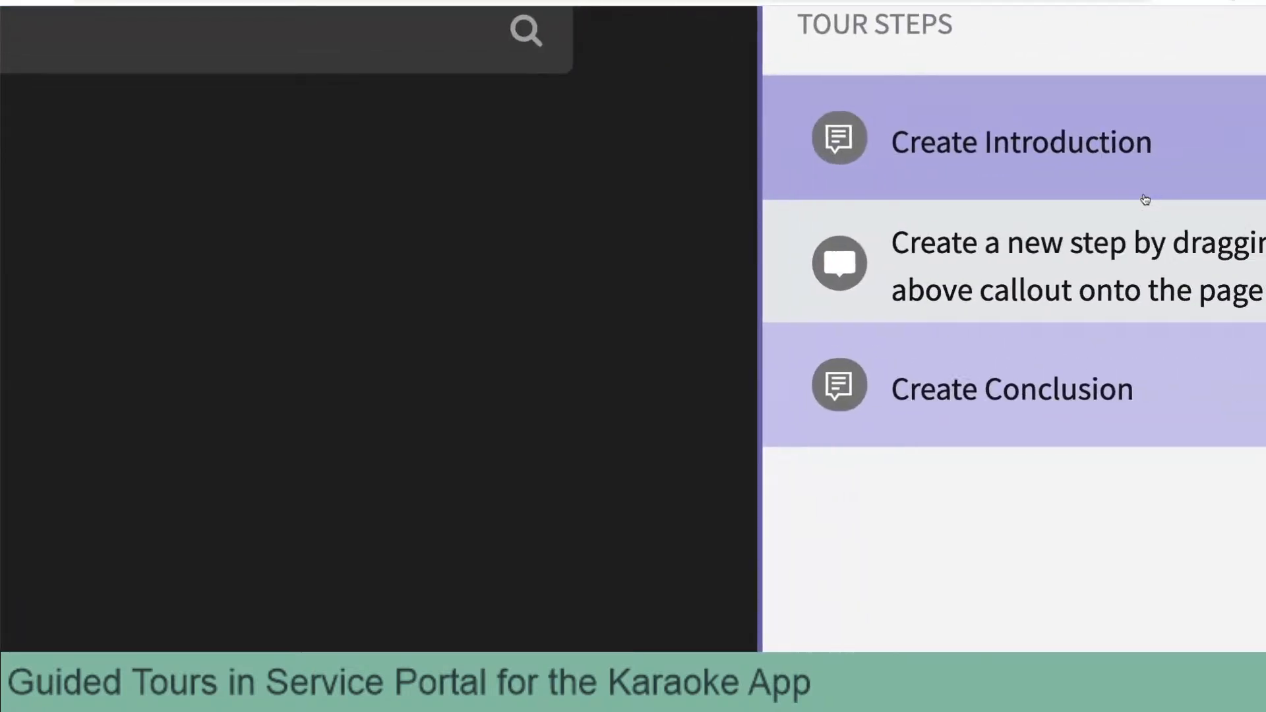
{"action": "scroll", "coordinate": [1145, 200], "scroll_direction": "up", "scroll_amount": 1}
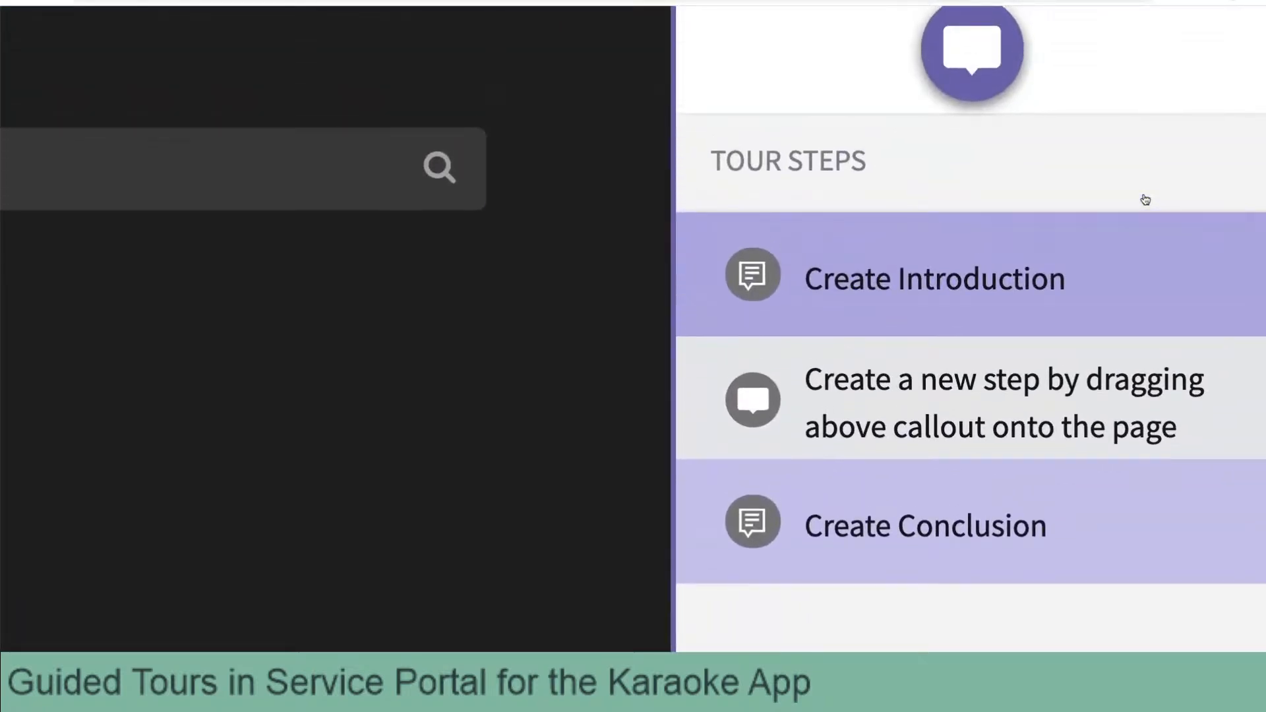
{"action": "scroll", "coordinate": [1145, 200], "scroll_direction": "up", "scroll_amount": 2}
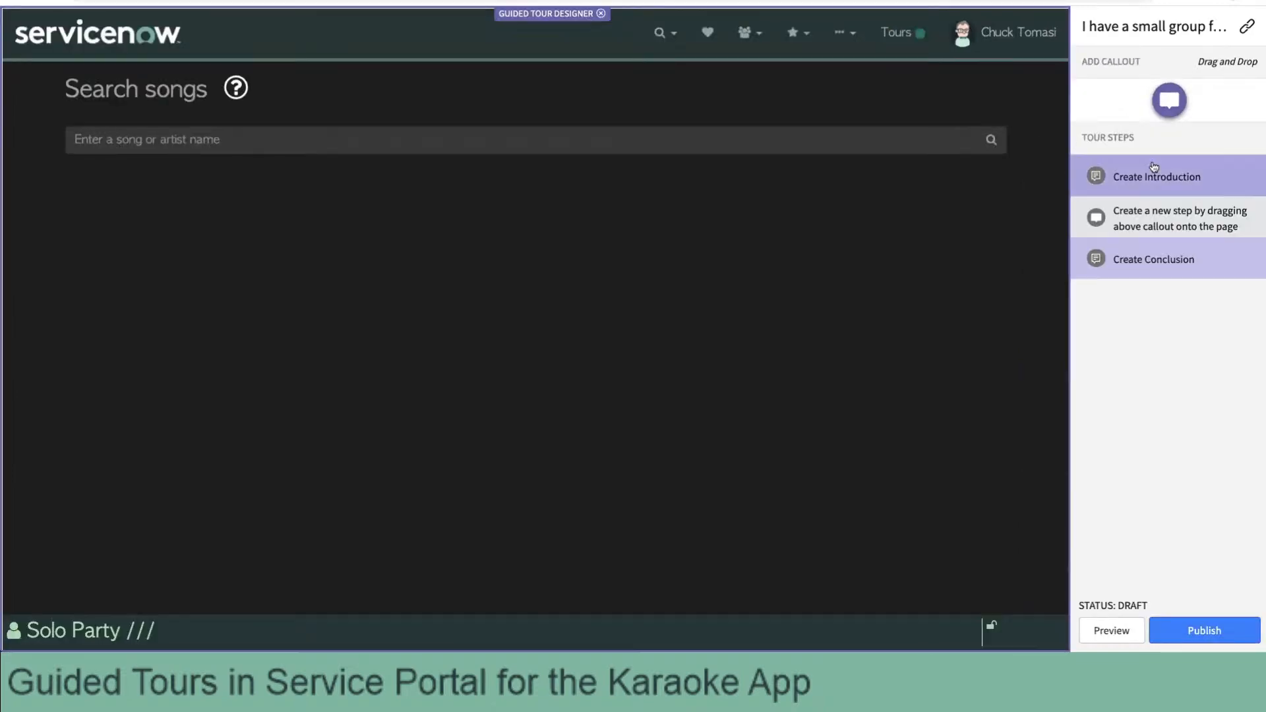
{"action": "left_click", "coordinate": [1114, 222]}
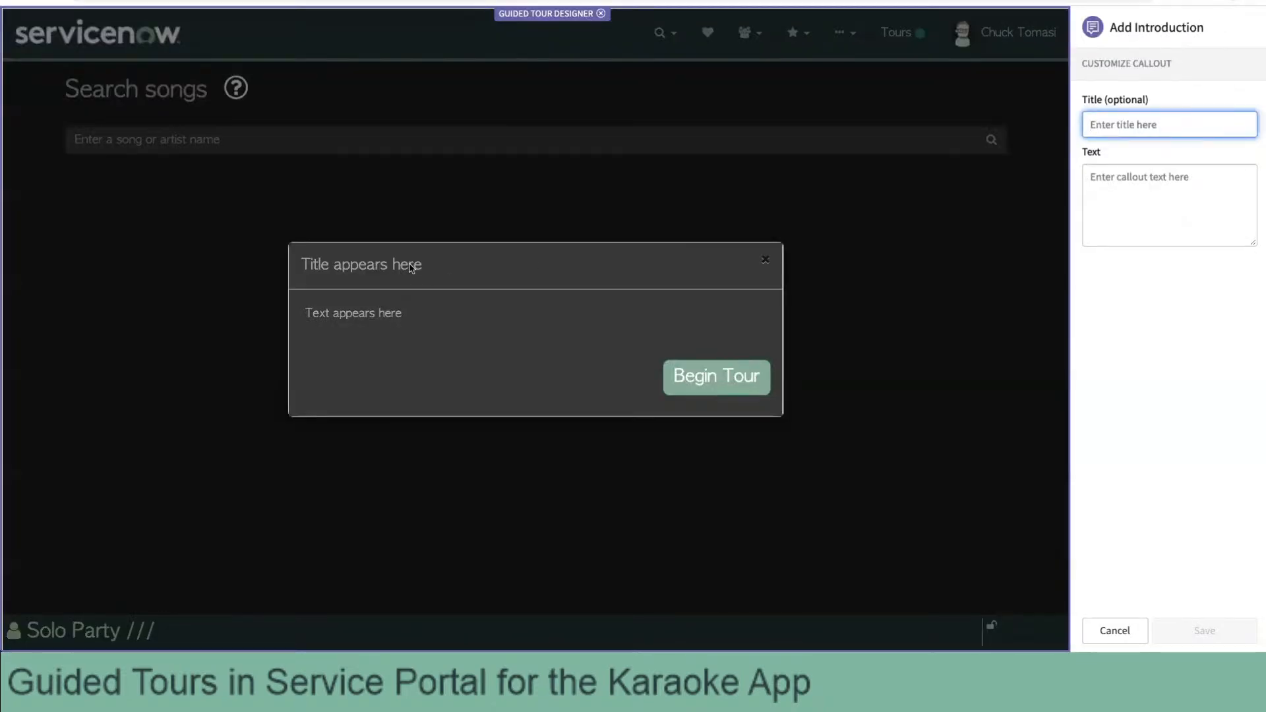
{"action": "left_click", "coordinate": [368, 265]}
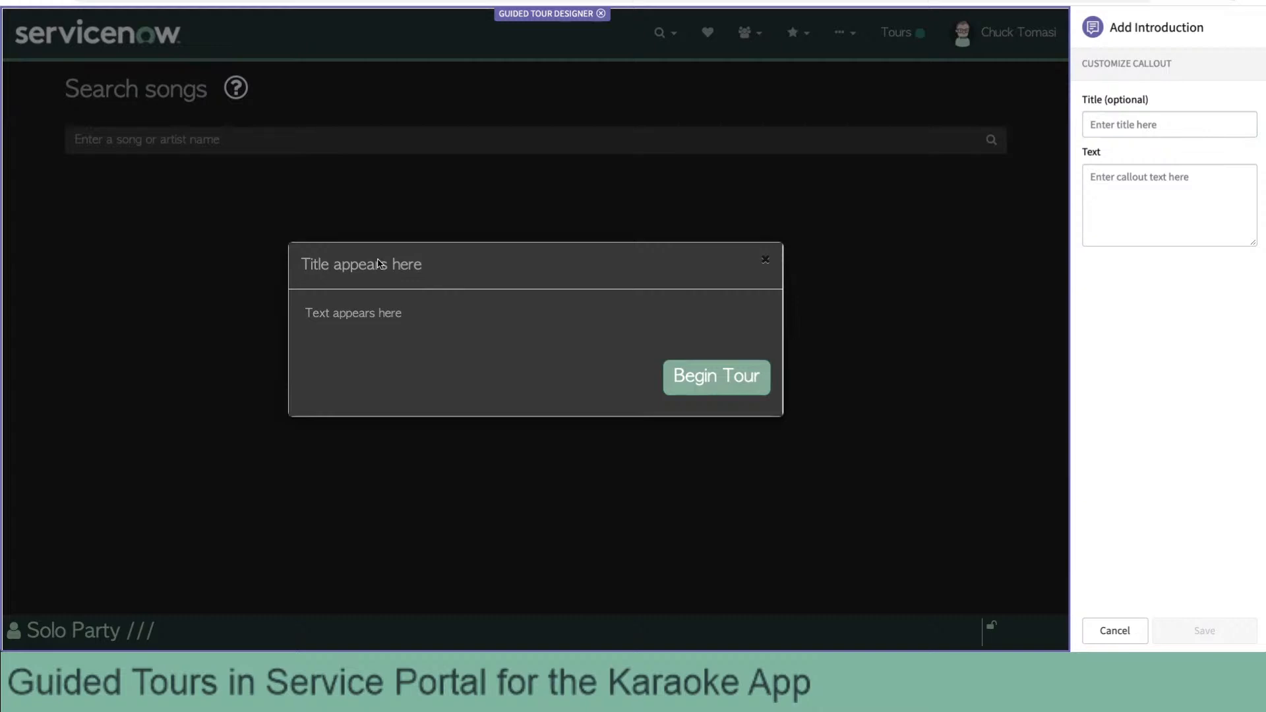
{"action": "left_click", "coordinate": [381, 330]}
{"action": "left_click", "coordinate": [359, 263]}
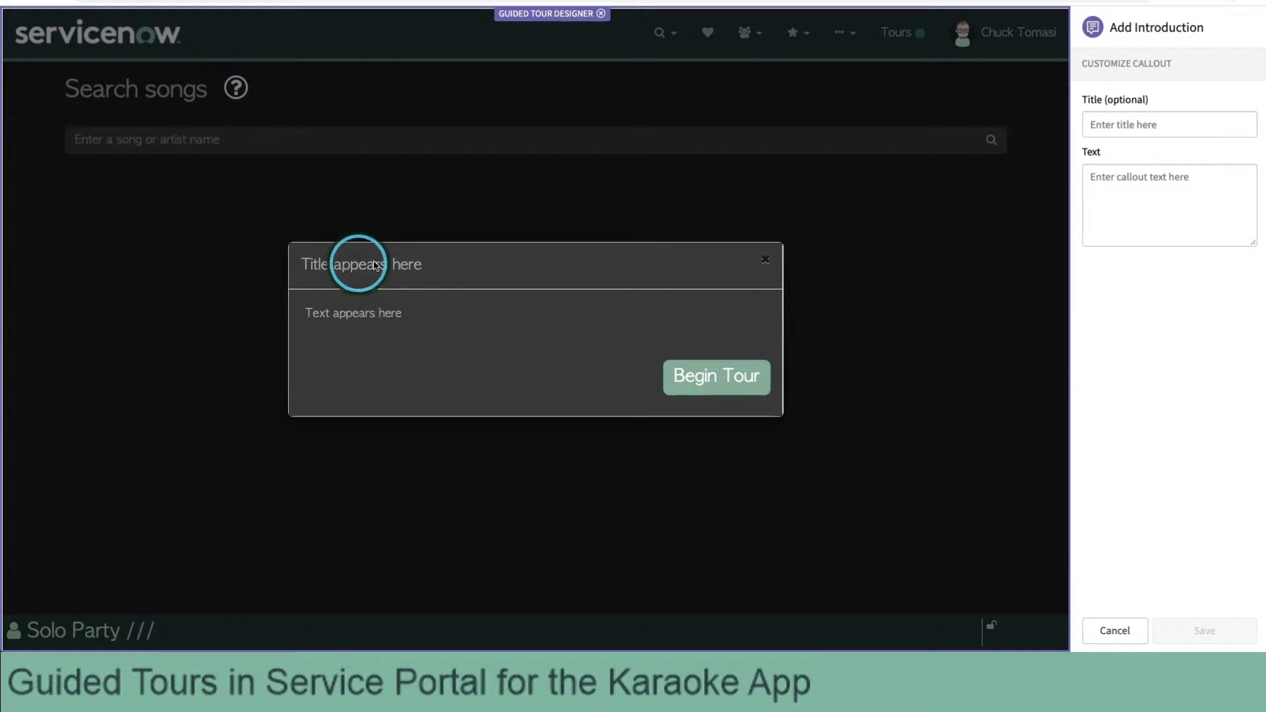
Title the introduction callout "Small face-to-face party" and move on to its text.
{"action": "left_click", "coordinate": [1145, 124]}
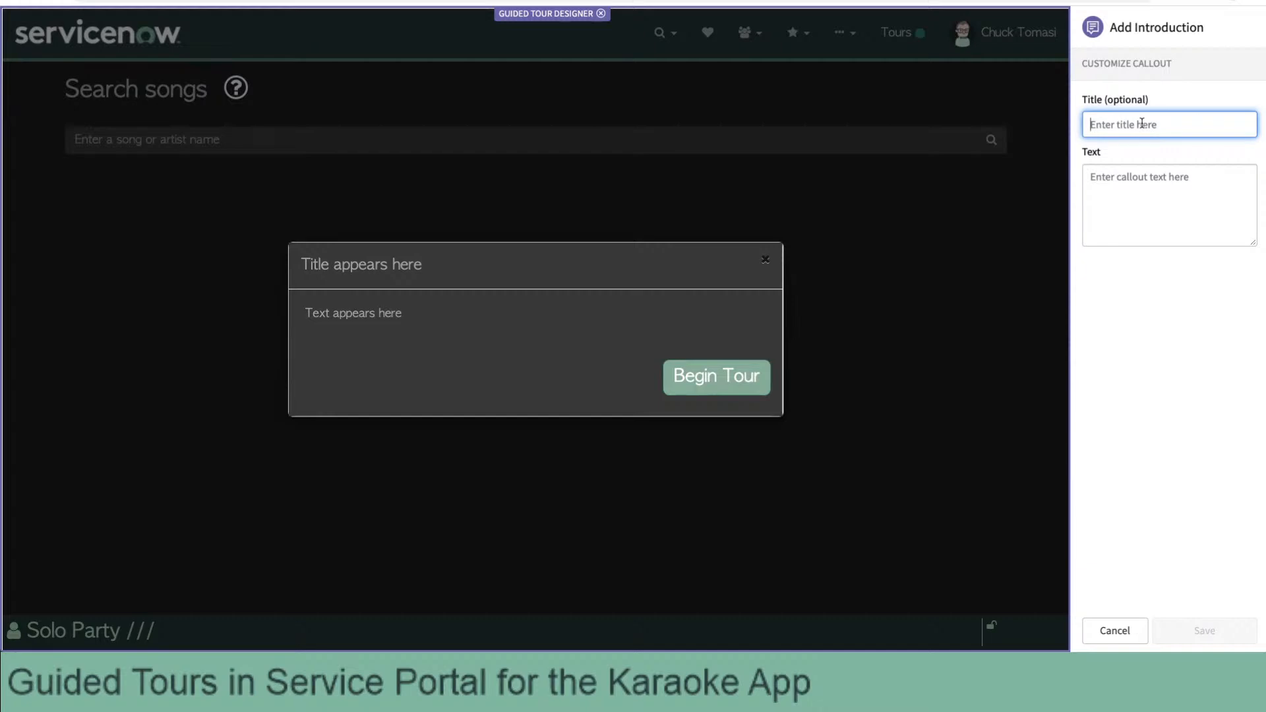
{"action": "type", "text": "Herer"}
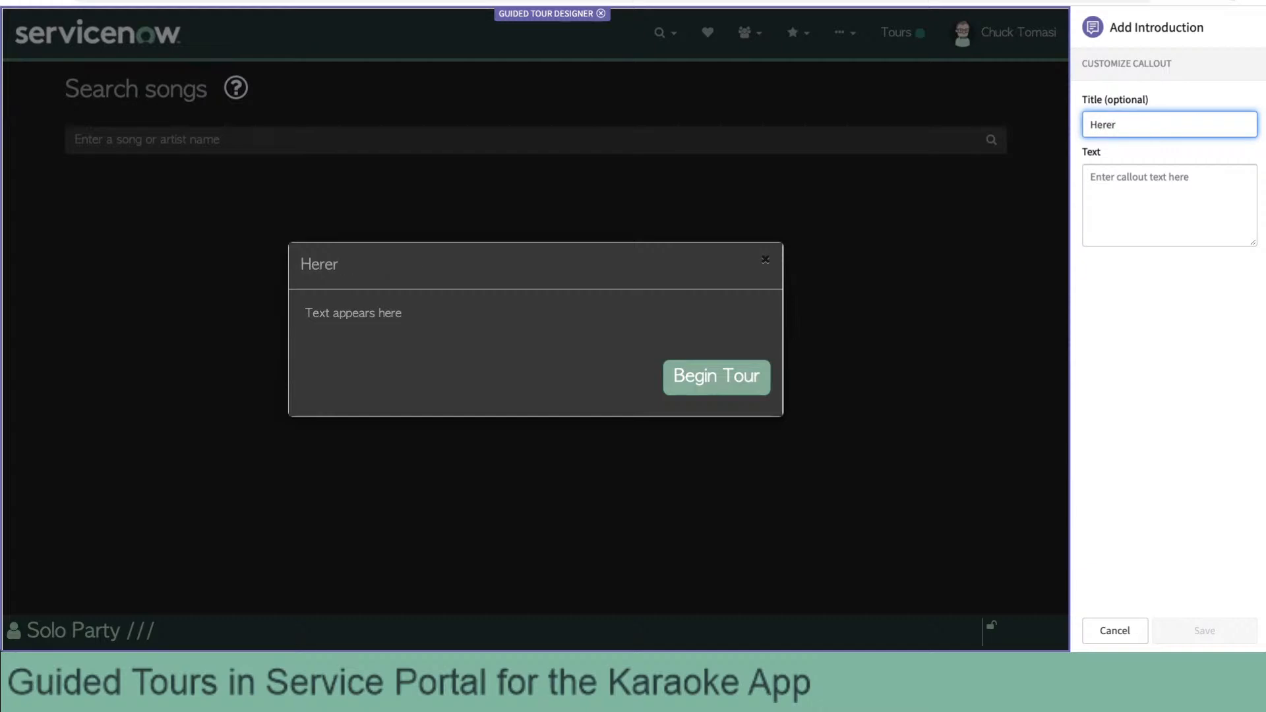
{"action": "key", "text": "ctrl+a"}
{"action": "type", "text": "Small face-tof-"}
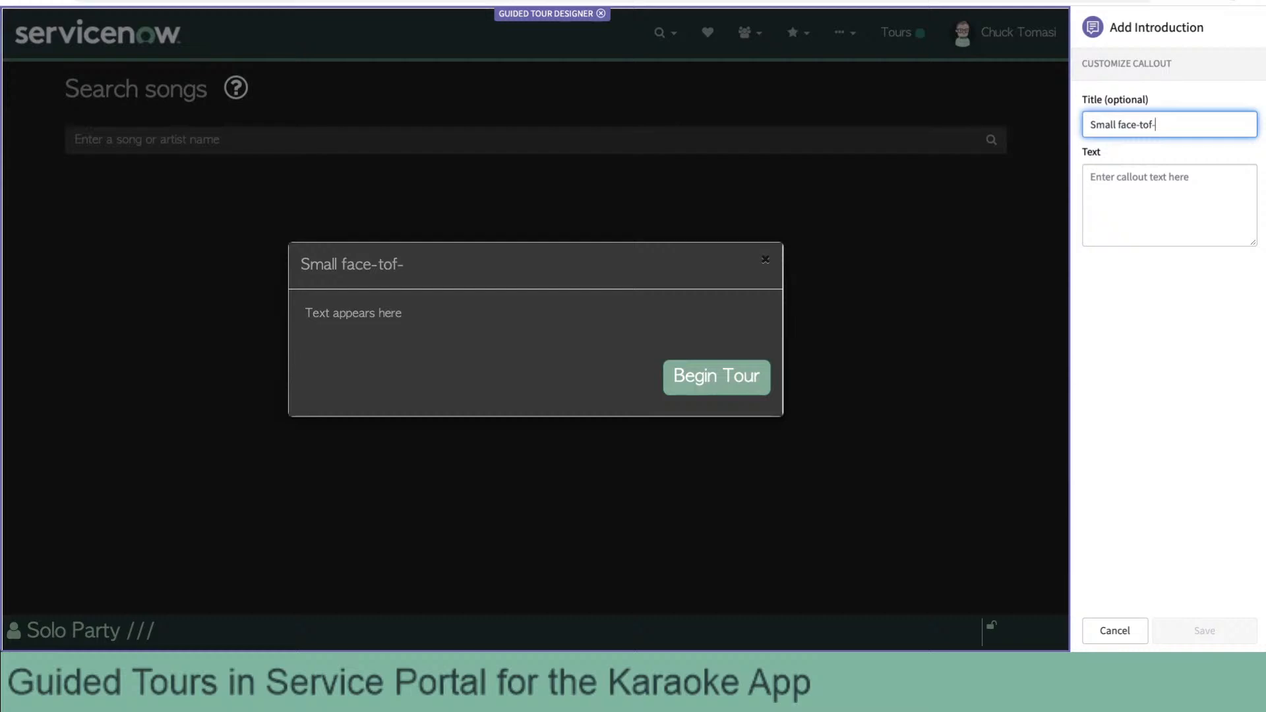
{"action": "key", "text": "BackSpace"}
{"action": "key", "text": "BackSpace"}
{"action": "type", "text": "-face party"}
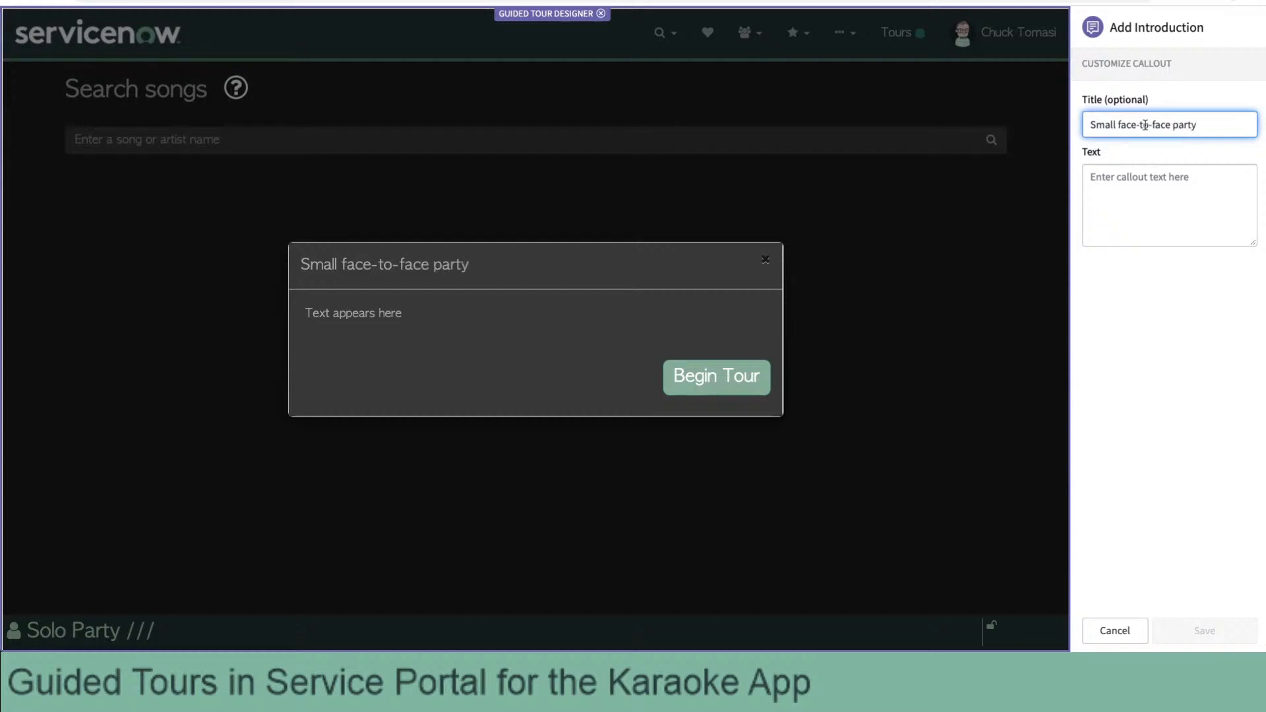
{"action": "left_click", "coordinate": [1137, 176]}
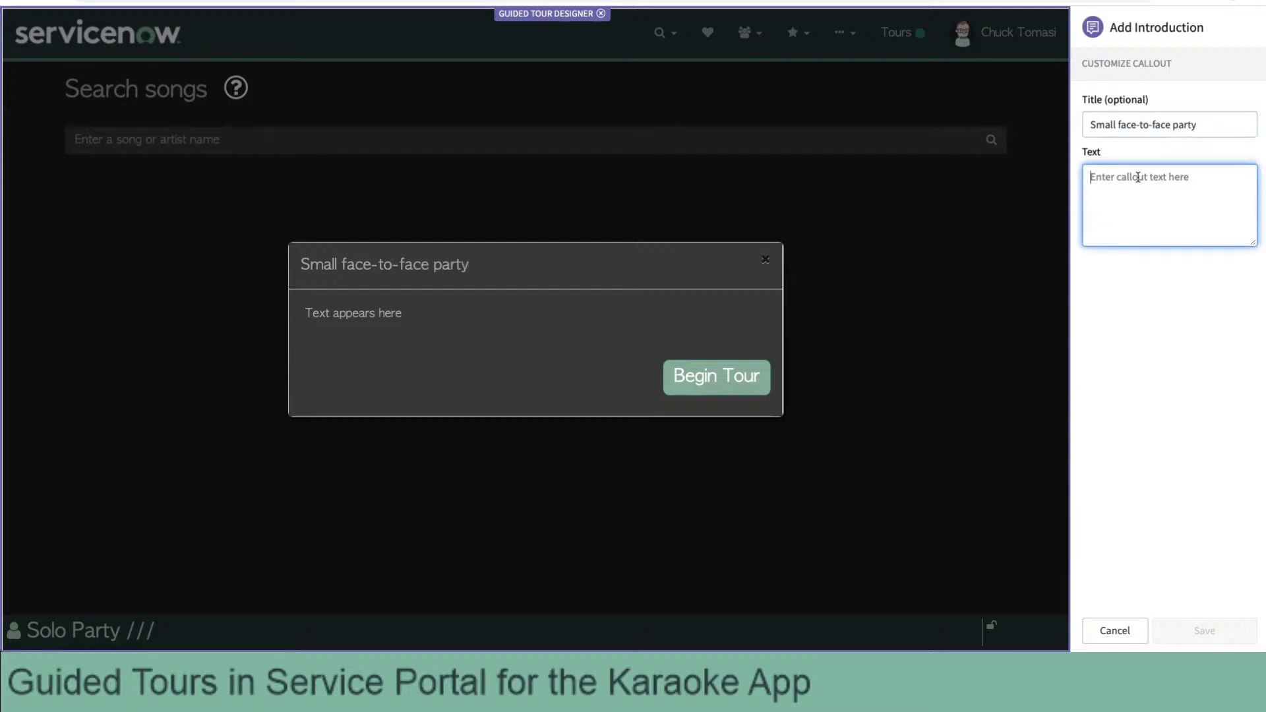
Write the introduction text "This tour will take you through the steps to create a party for face-to-face interaction." and save it.
{"action": "type", "text": "This tour"}
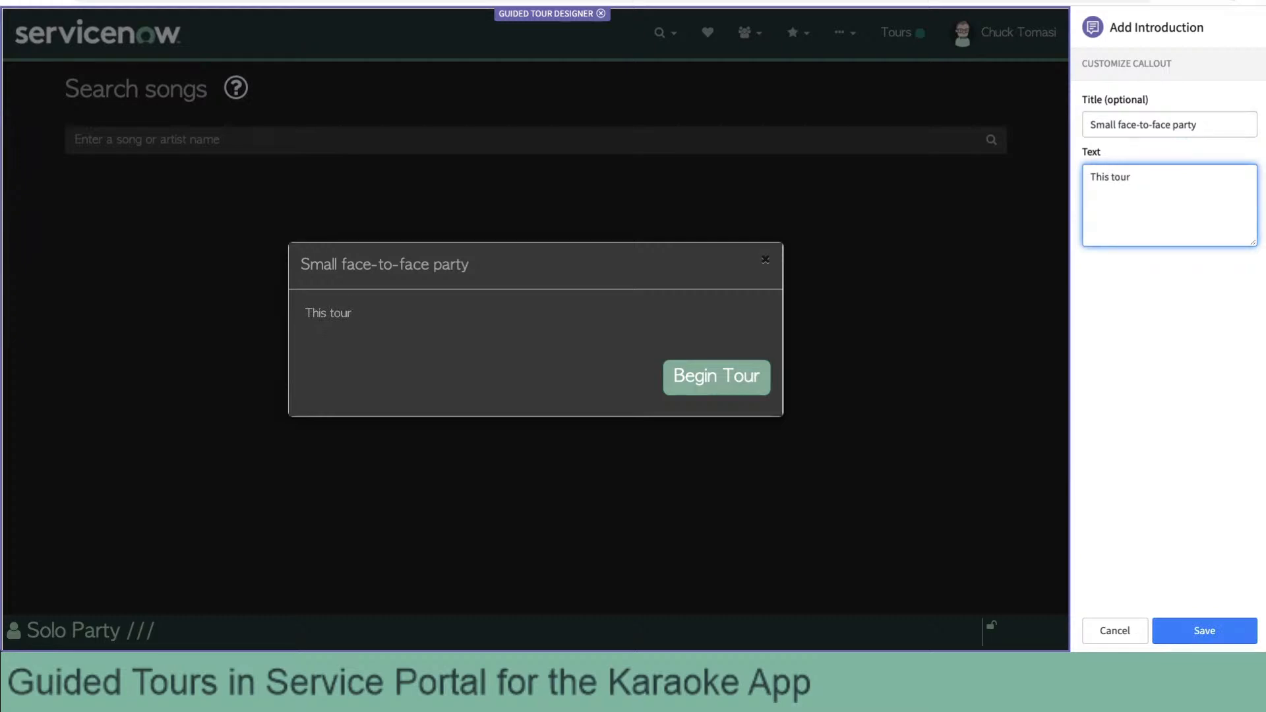
{"action": "type", "text": " will take you "}
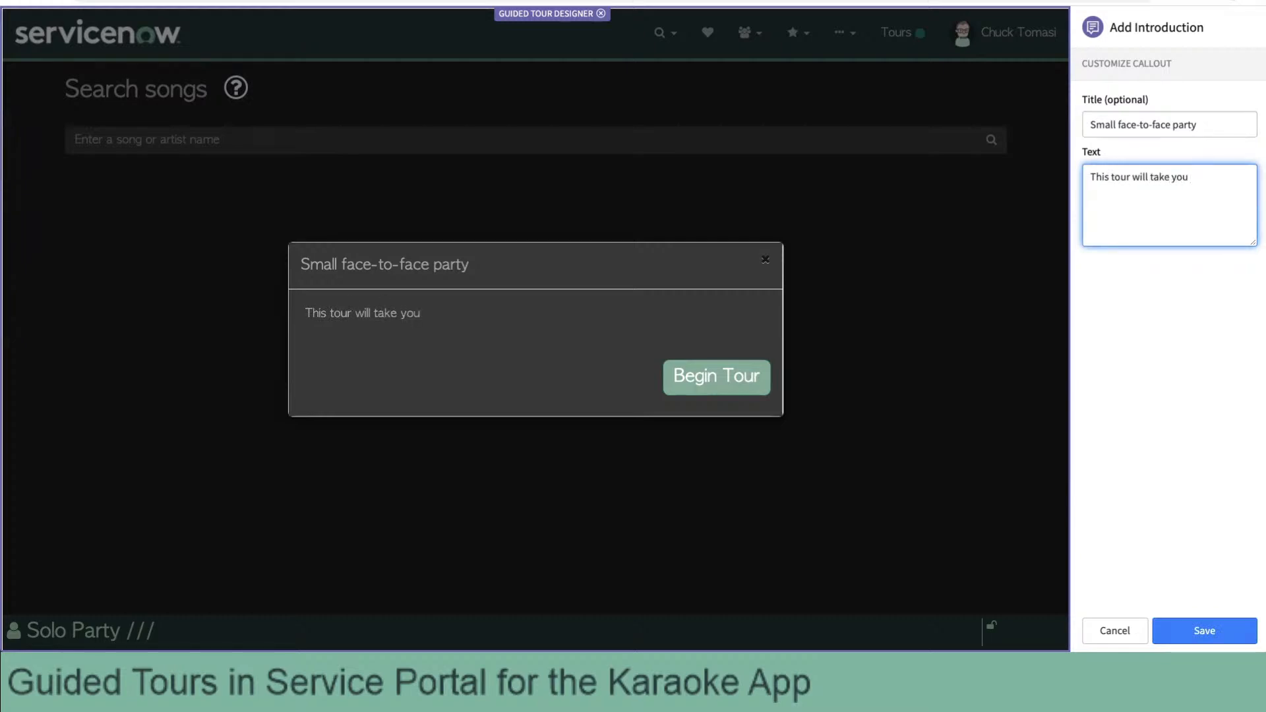
{"action": "type", "text": "through the steps to"}
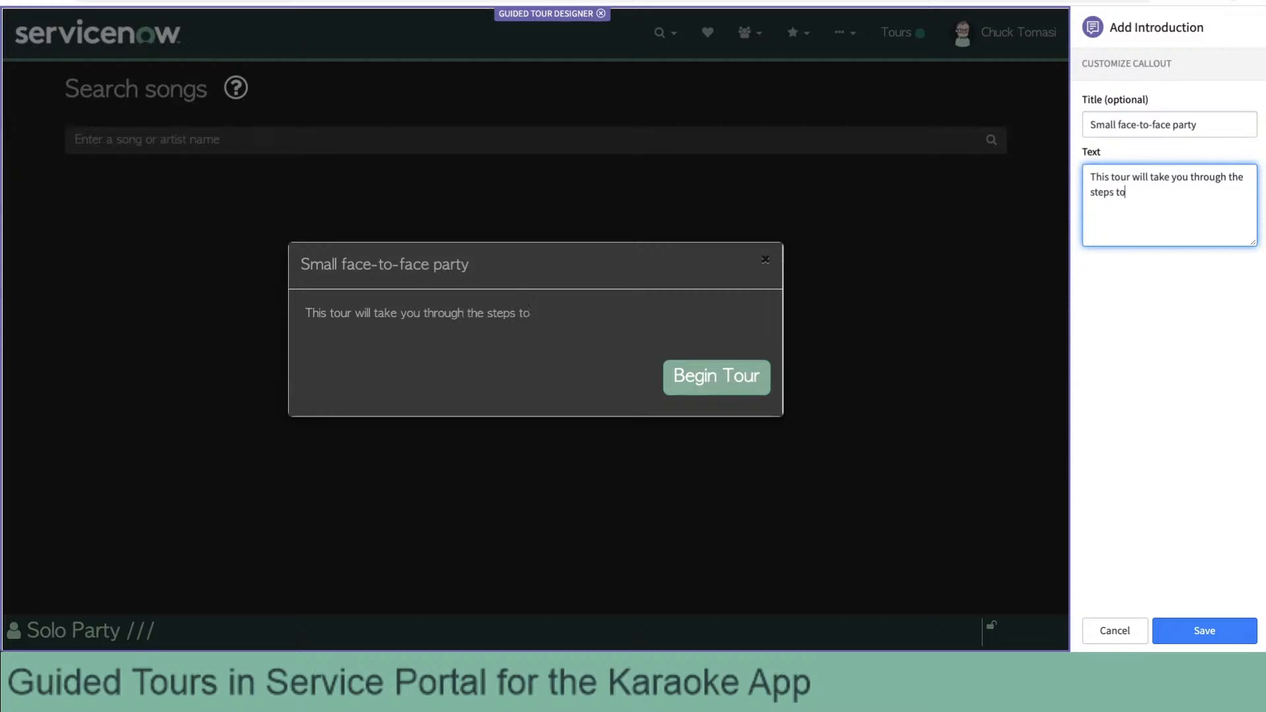
{"action": "type", "text": " create a "}
{"action": "type", "text": "party for face"}
{"action": "type", "text": "-to0fa"}
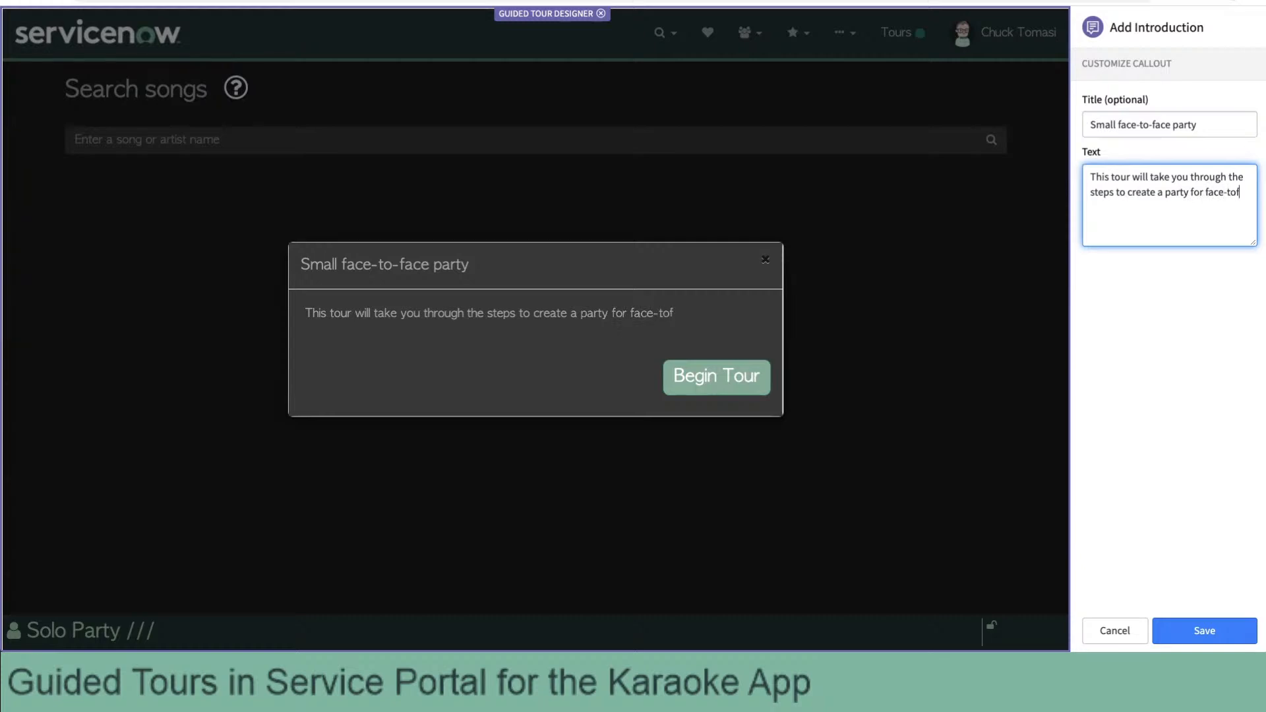
{"action": "key", "text": "BackSpace"}
{"action": "key", "text": "BackSpace"}
{"action": "key", "text": "BackSpace"}
{"action": "type", "text": "-face interaction."}
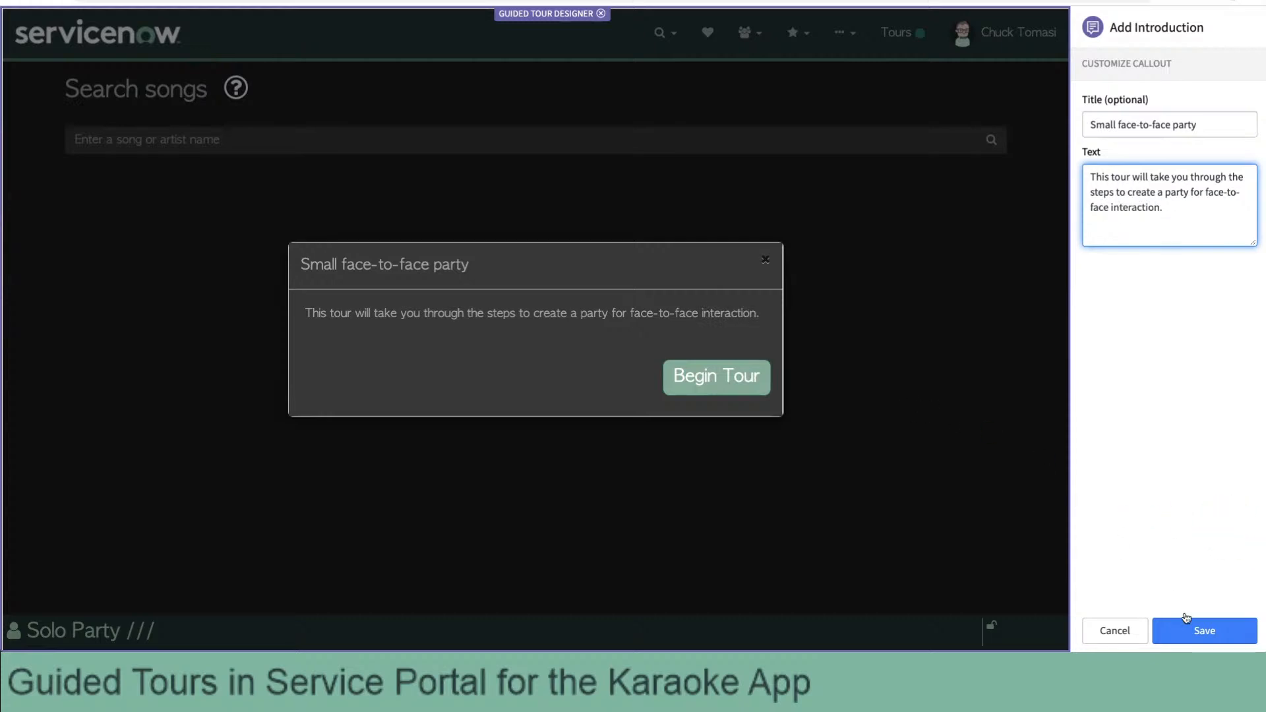
{"action": "left_click", "coordinate": [1201, 633]}
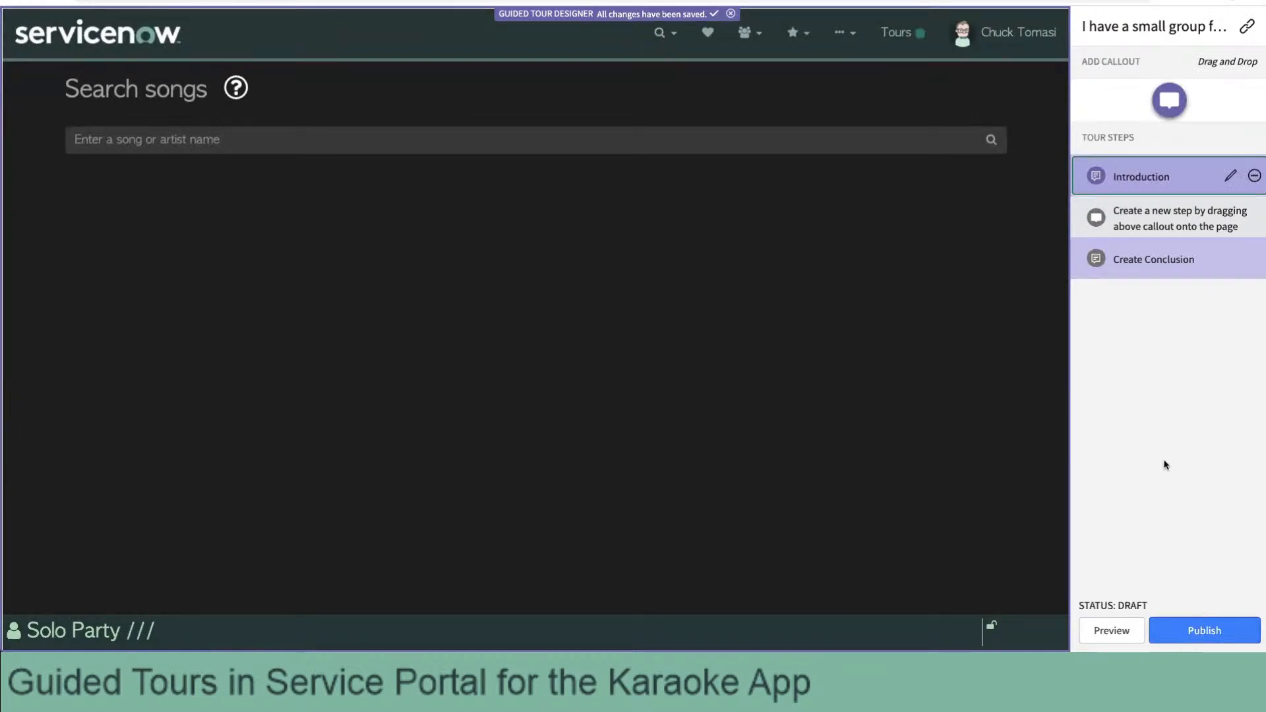
Preview the saved introduction, reopen its title and text for review, and save it without edits.
{"action": "left_click", "coordinate": [1158, 176]}
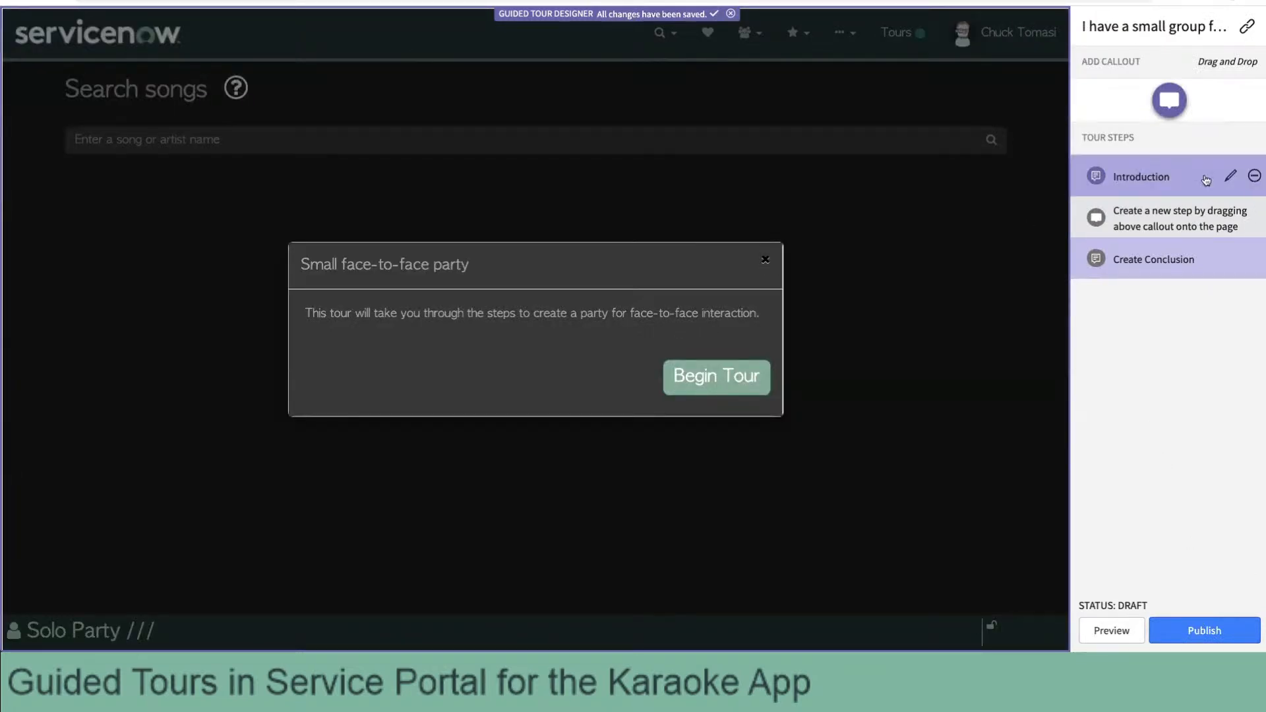
{"action": "left_click", "coordinate": [1230, 176]}
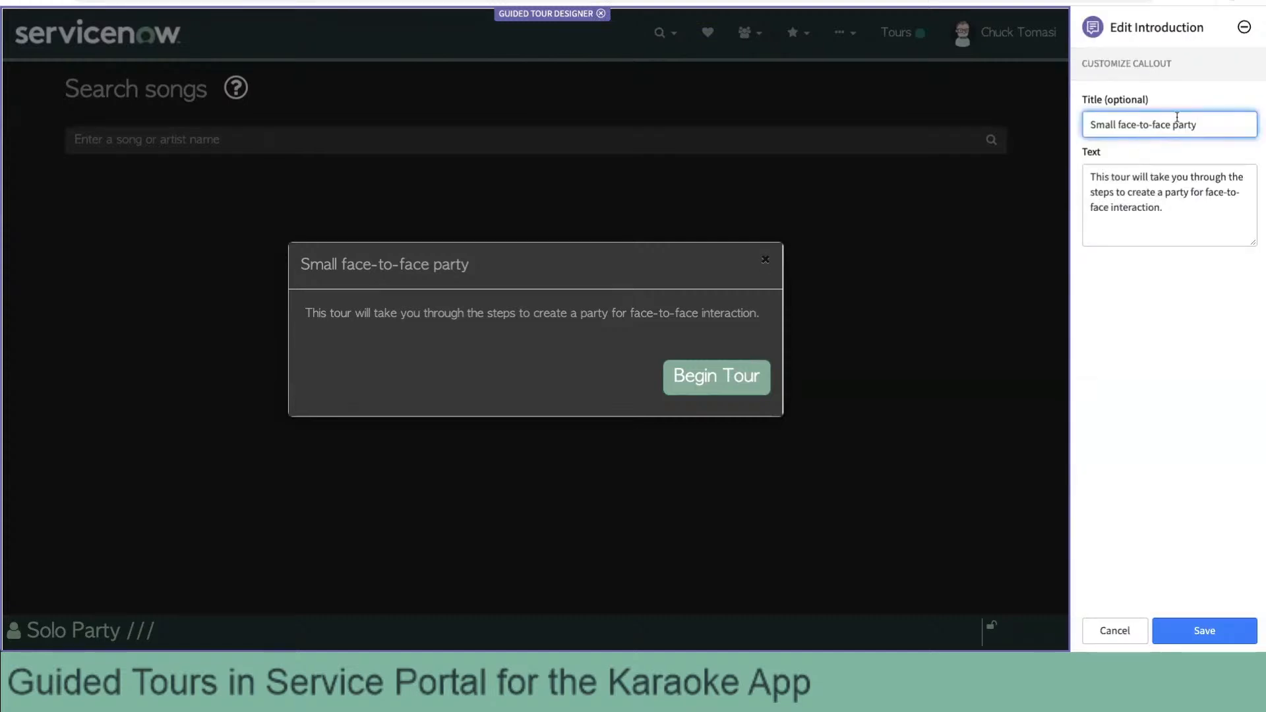
{"action": "left_click", "coordinate": [1205, 631]}
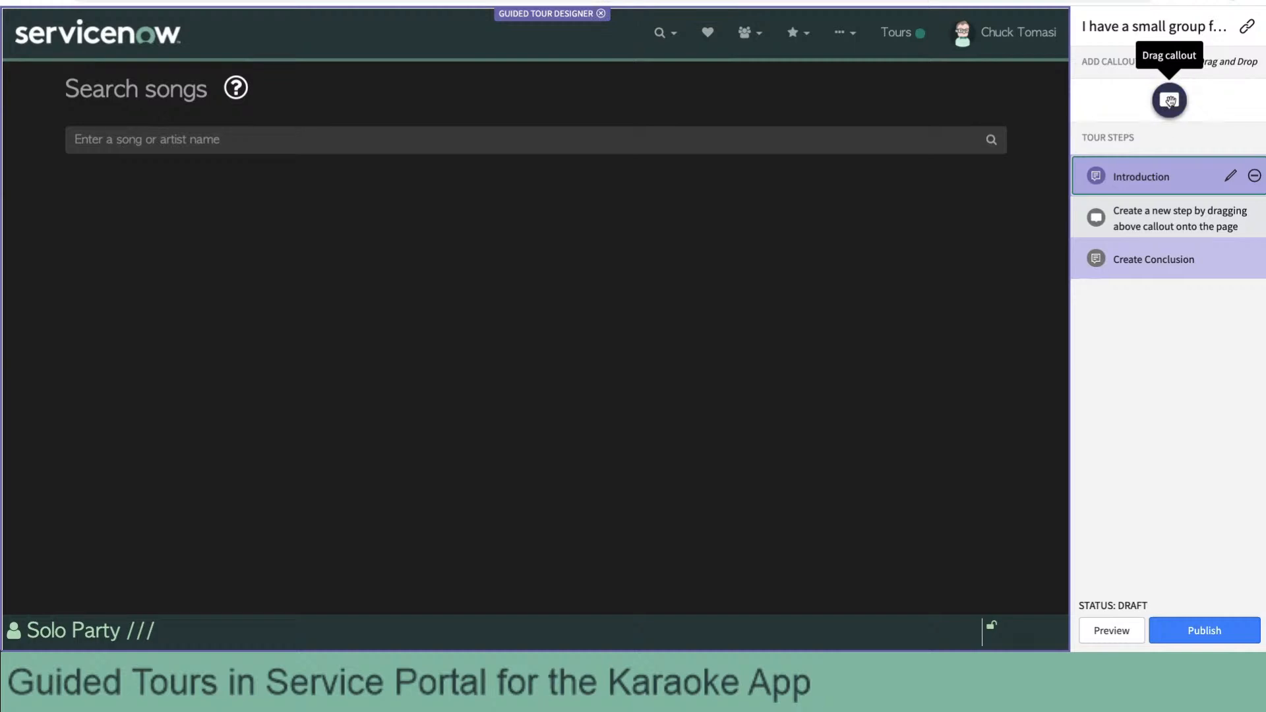
Place the first step callout on the portal header's party menu, compare left and right placements, and keep it Below.
{"action": "left_click_drag", "start_coordinate": [1170, 101], "coordinate": [751, 42]}
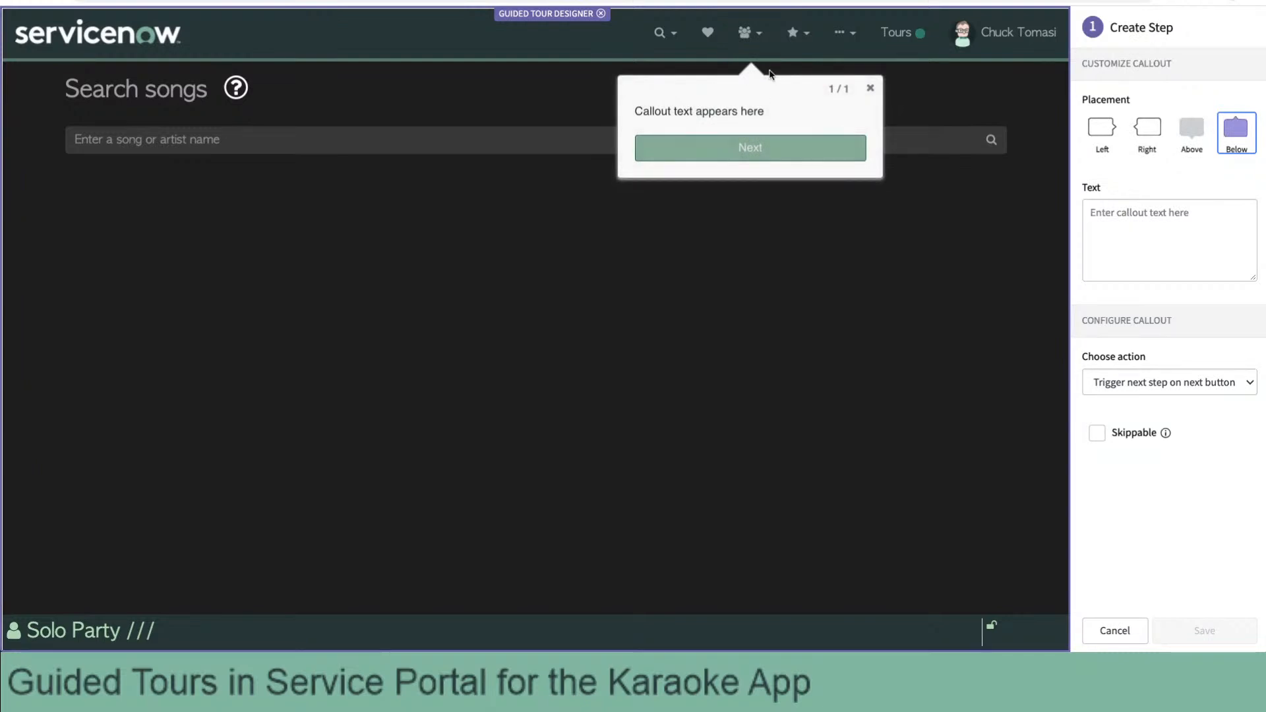
{"action": "left_click", "coordinate": [1103, 130]}
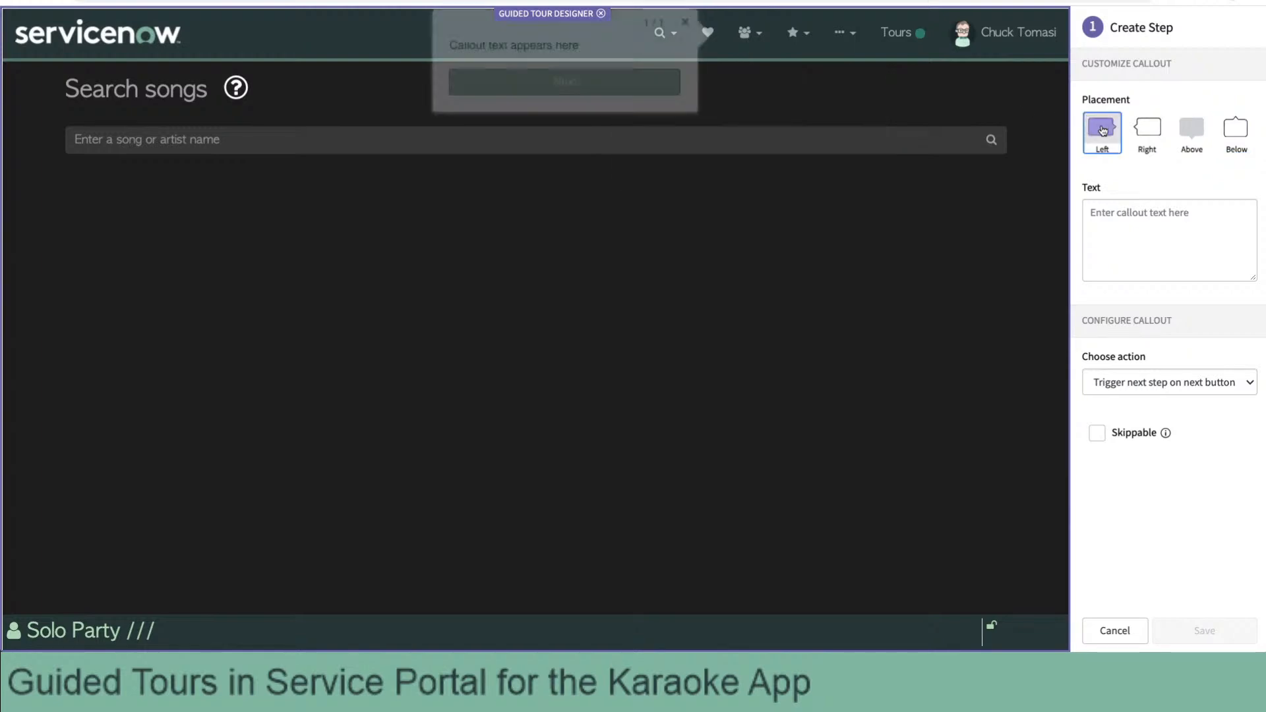
{"action": "left_click", "coordinate": [1151, 137]}
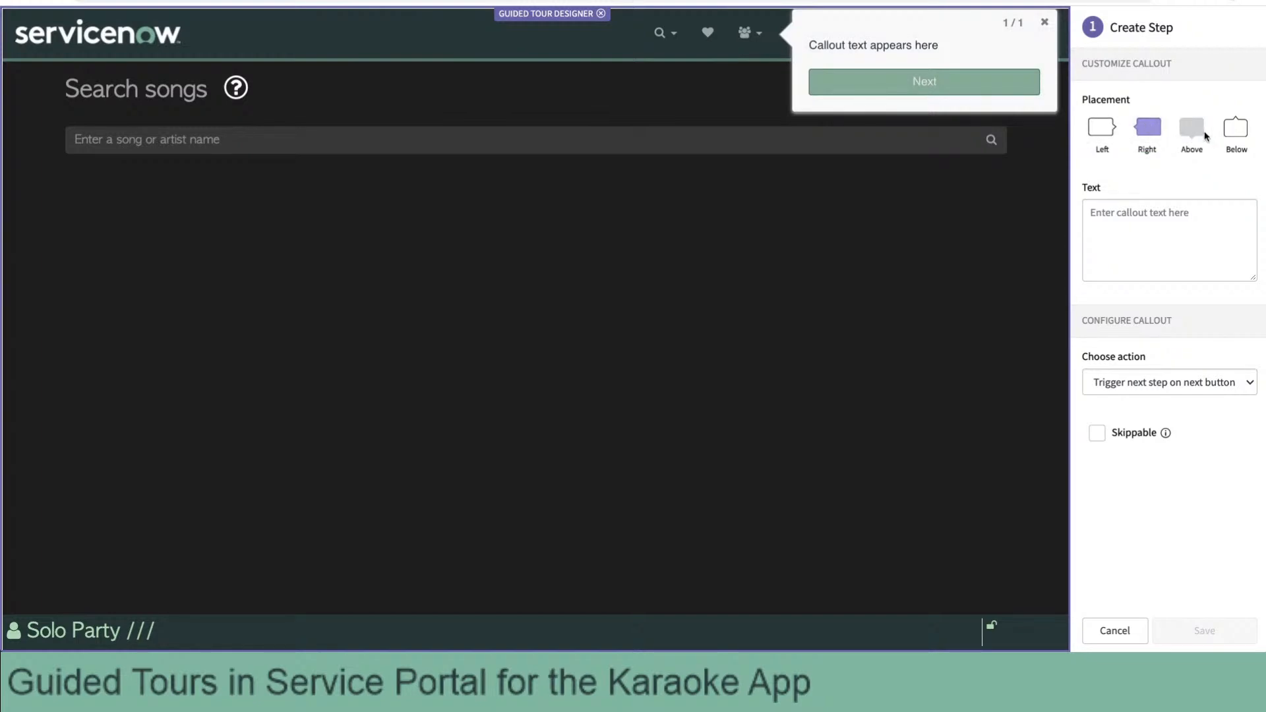
{"action": "left_click", "coordinate": [1235, 129]}
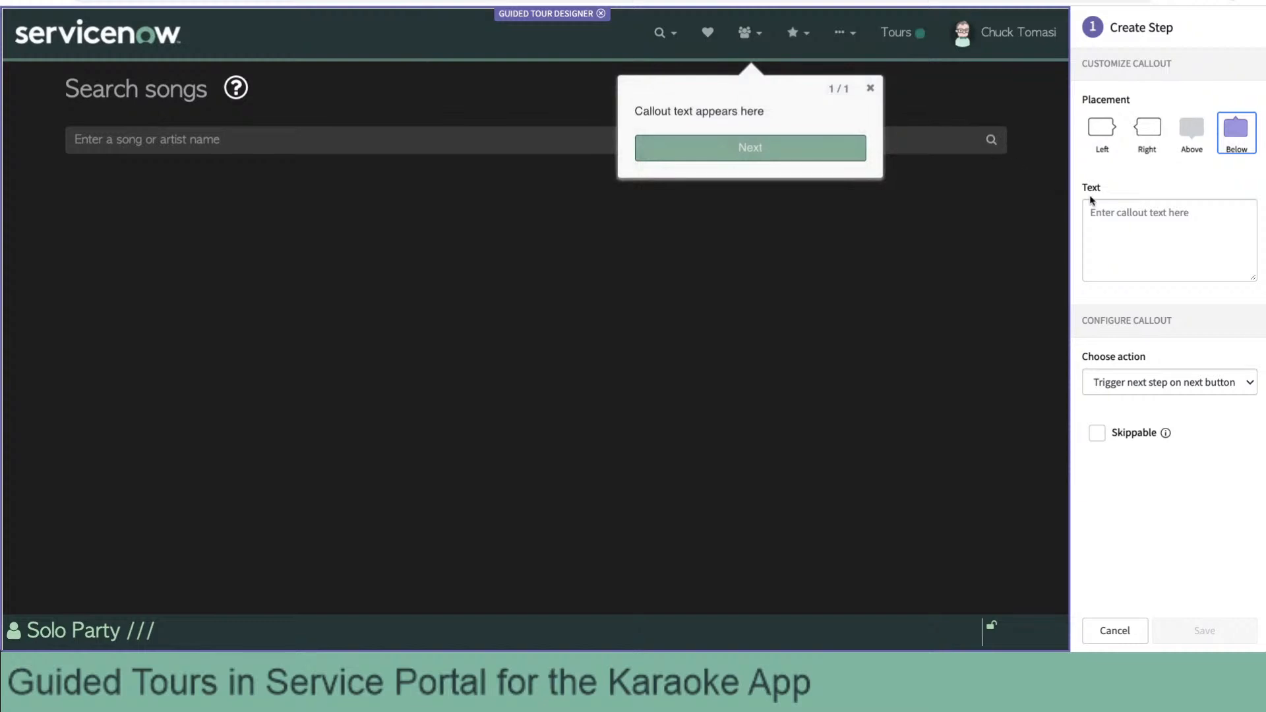
Give the first callout the text "Clear the party menu", set its action to "Trigger next step on click", and save the step.
{"action": "left_click", "coordinate": [1156, 219]}
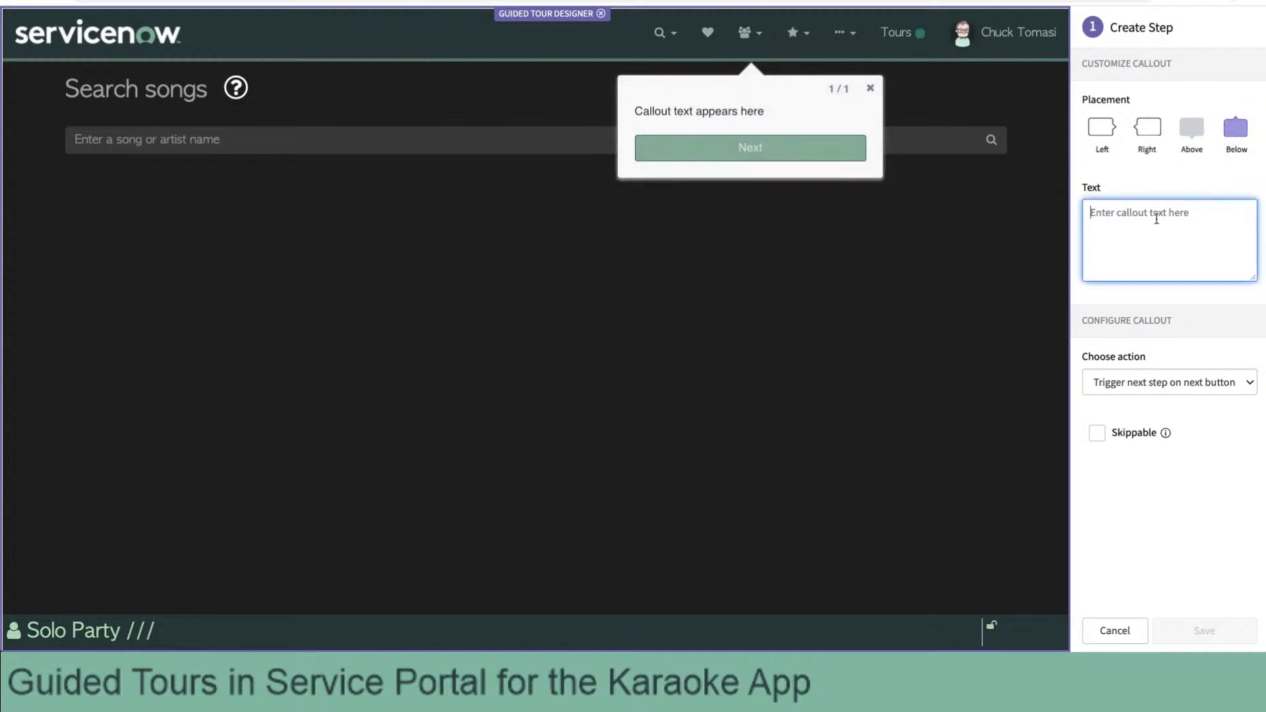
{"action": "type", "text": "Clear the party"}
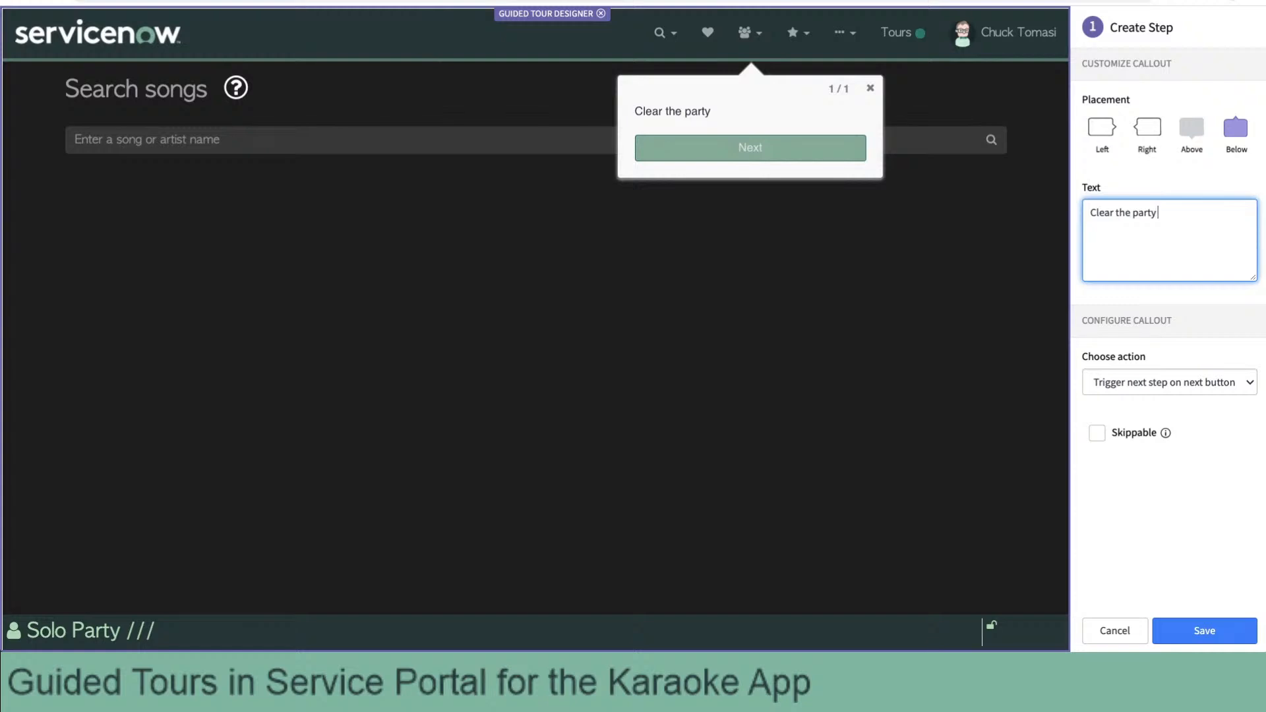
{"action": "type", "text": " menu"}
{"action": "left_click", "coordinate": [1173, 388]}
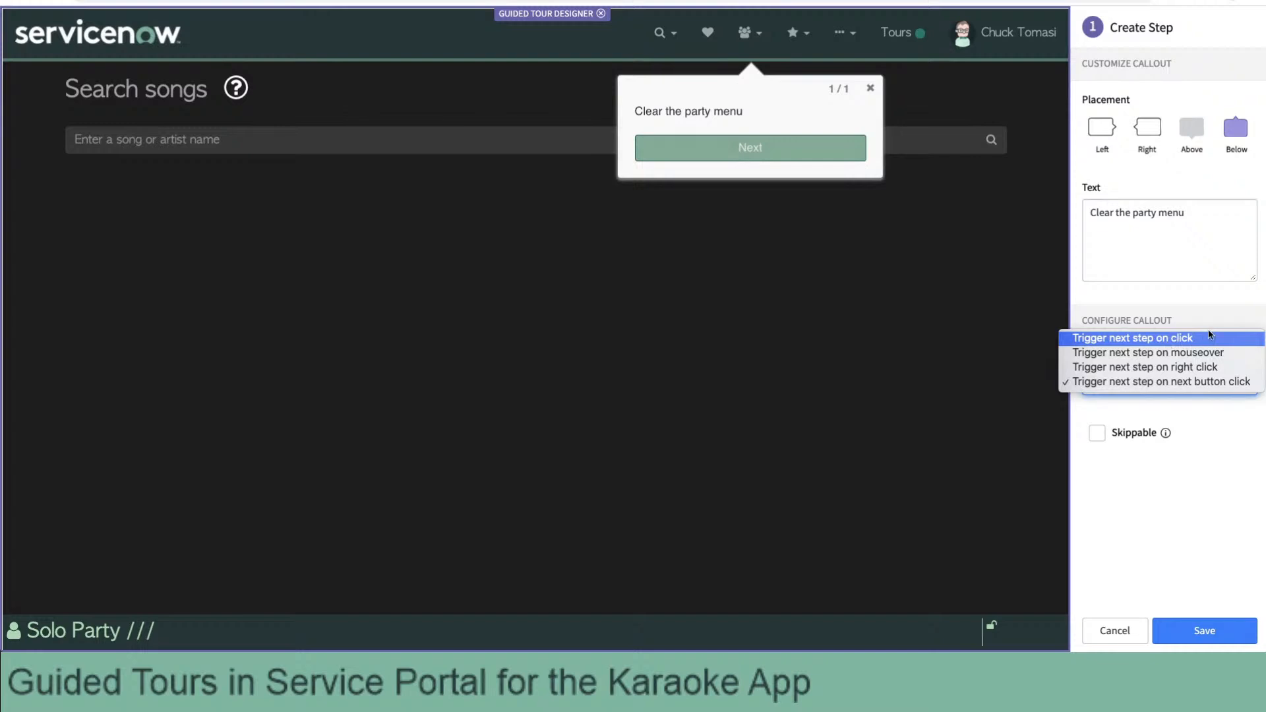
{"action": "left_click", "coordinate": [1149, 338]}
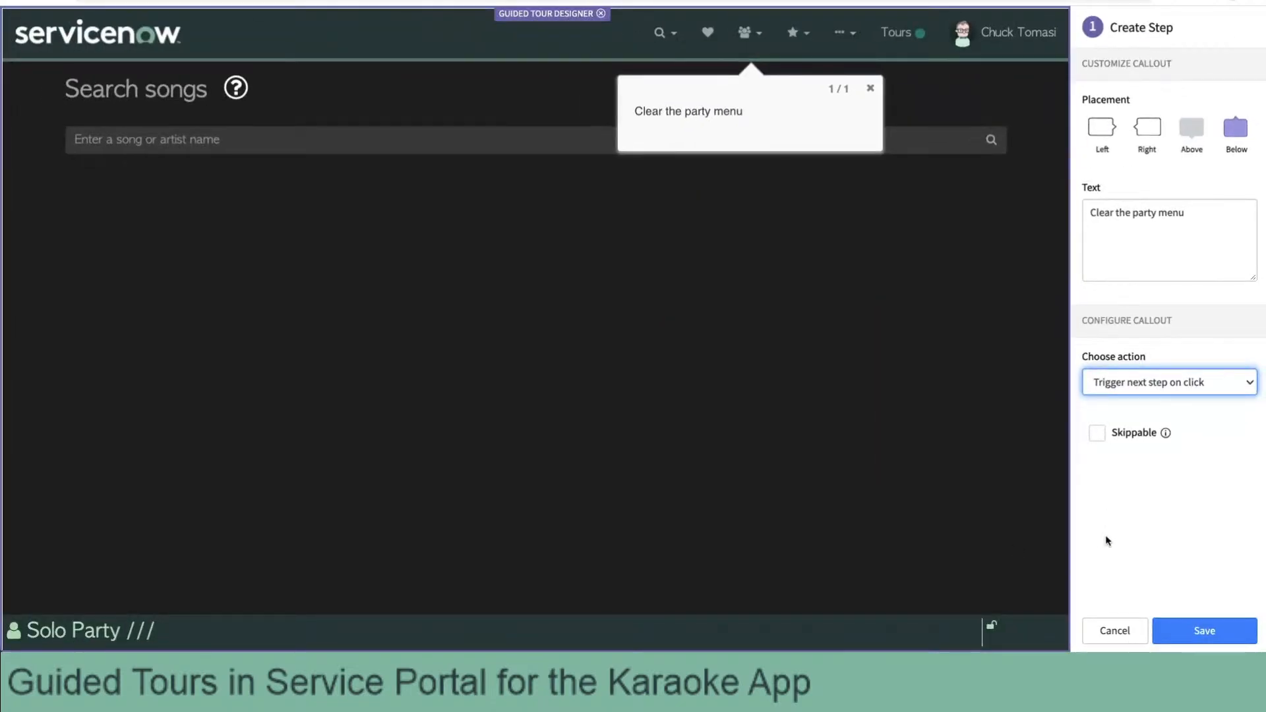
{"action": "left_click", "coordinate": [1219, 566]}
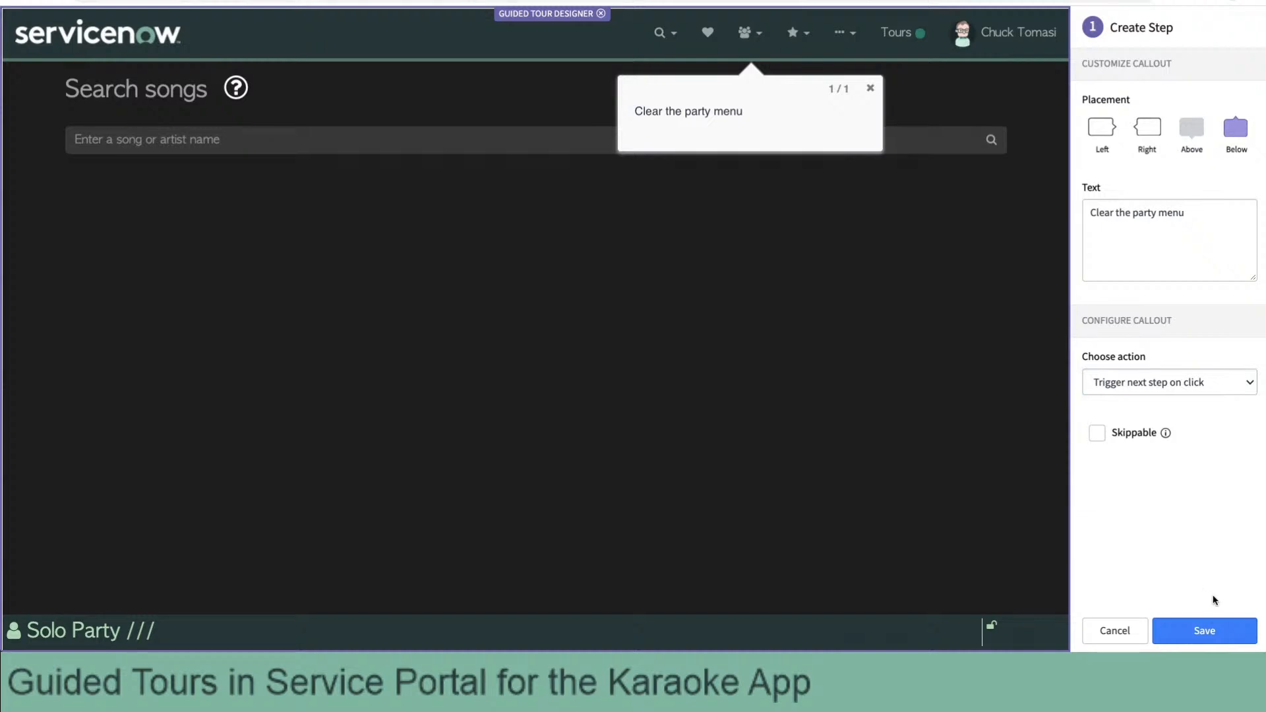
{"action": "left_click", "coordinate": [1203, 631]}
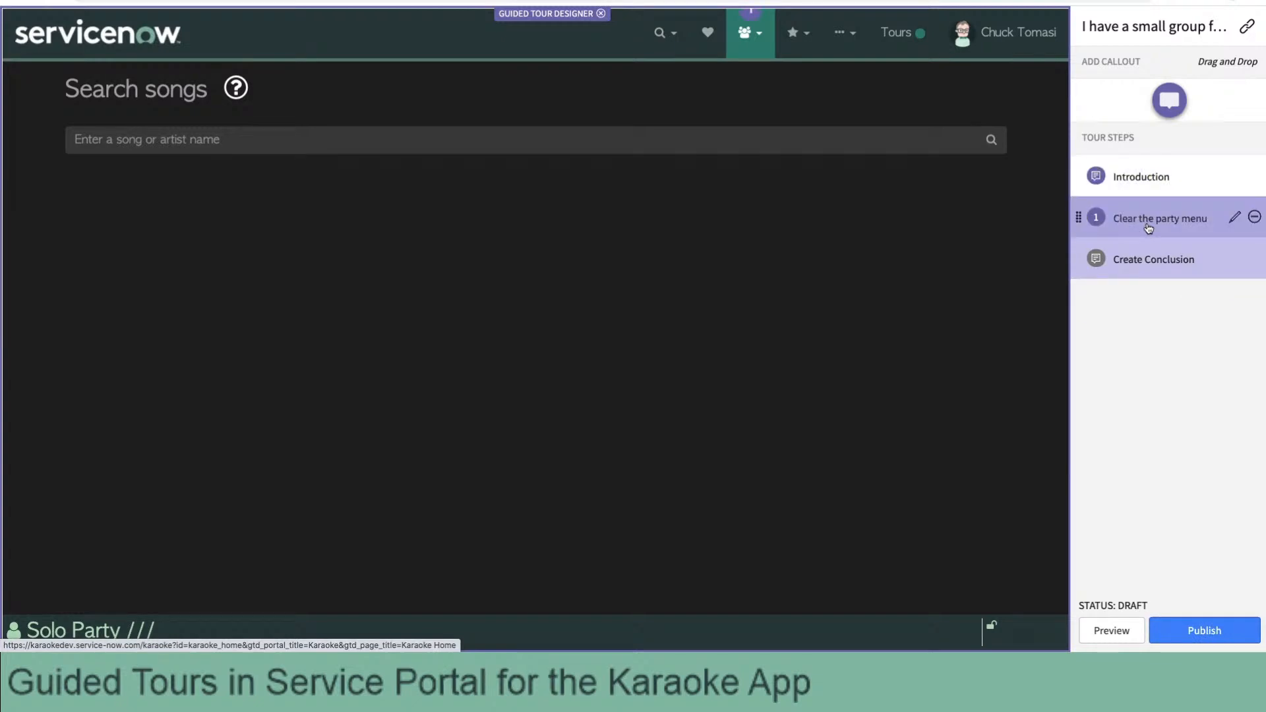
Correct the first step's text to "Click the party menu" and save it.
{"action": "left_click", "coordinate": [1232, 219]}
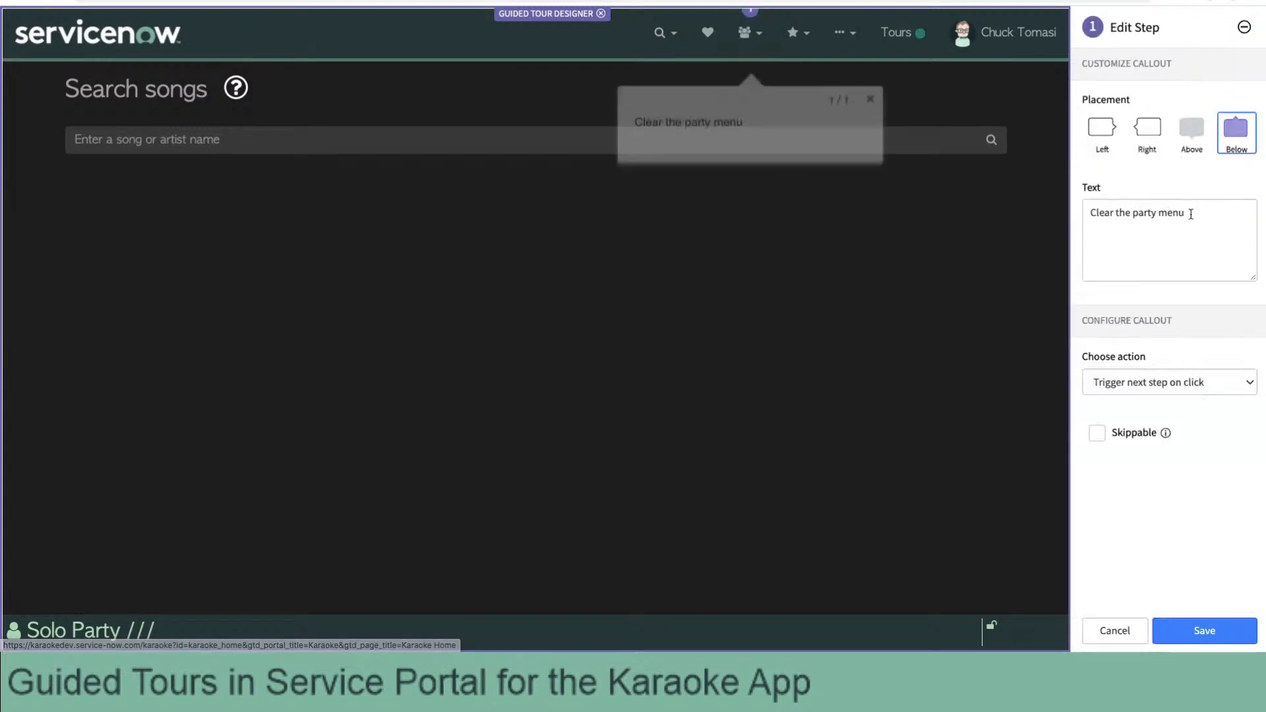
{"action": "double_click", "coordinate": [1100, 213]}
{"action": "type", "text": "Click"}
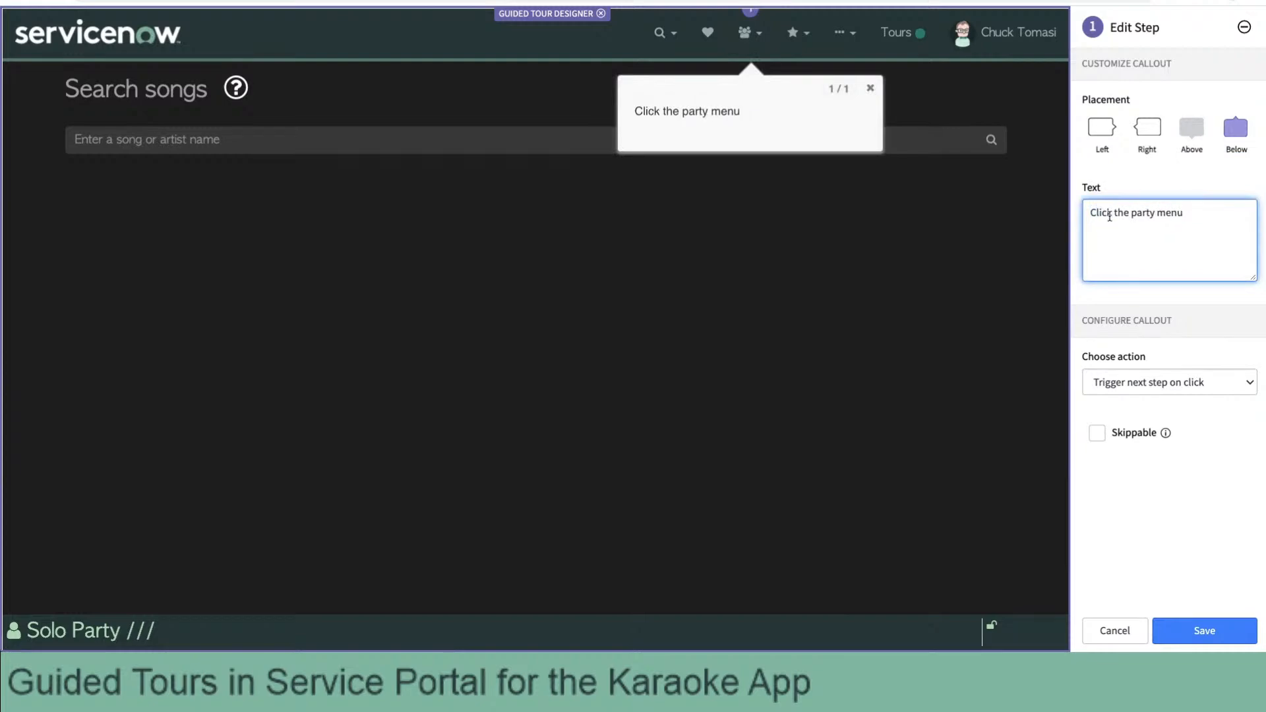
{"action": "left_click", "coordinate": [1203, 630]}
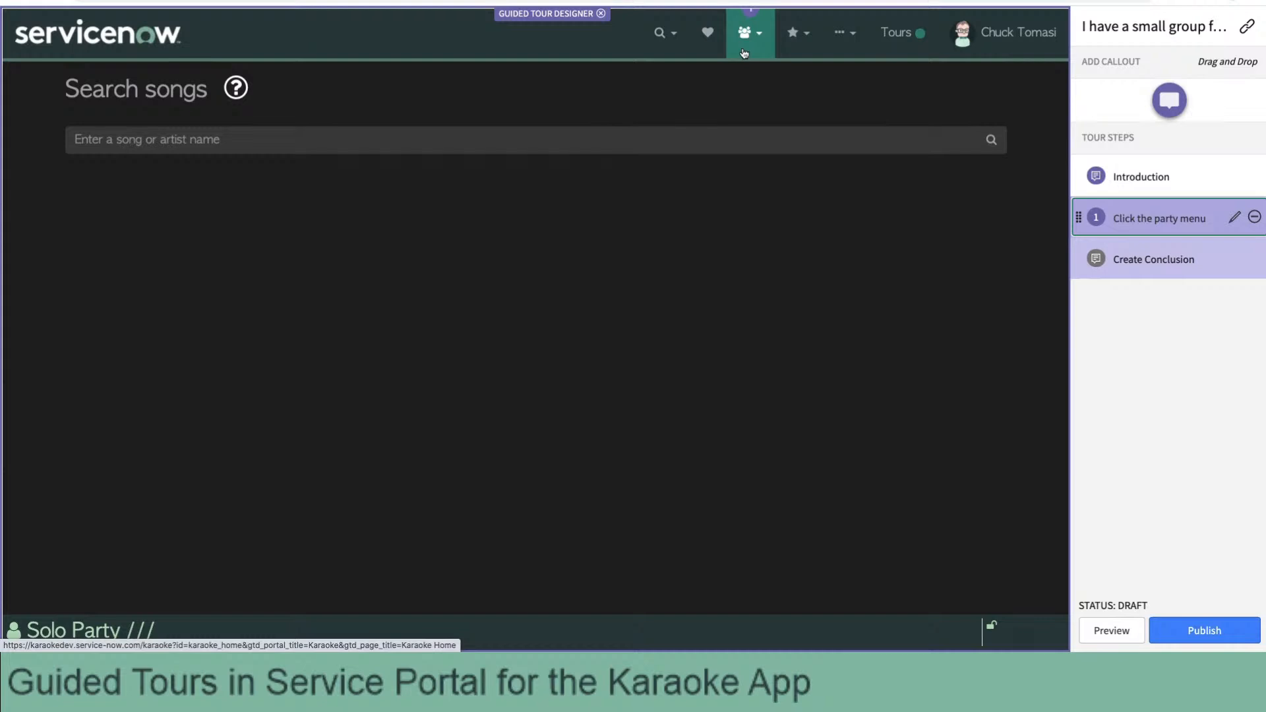
Expand the portal's party menu and place a second step callout on its Create party option.
{"action": "left_click", "coordinate": [748, 39]}
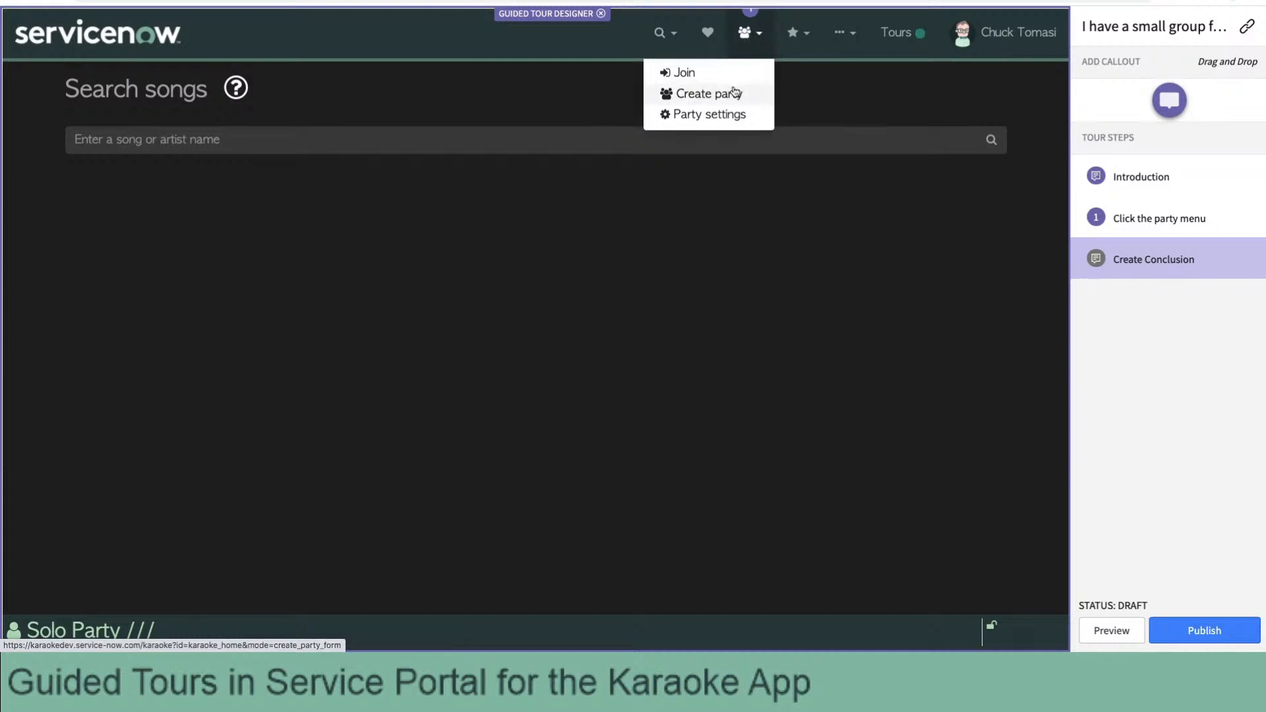
{"action": "left_click_drag", "start_coordinate": [1168, 101], "coordinate": [768, 95]}
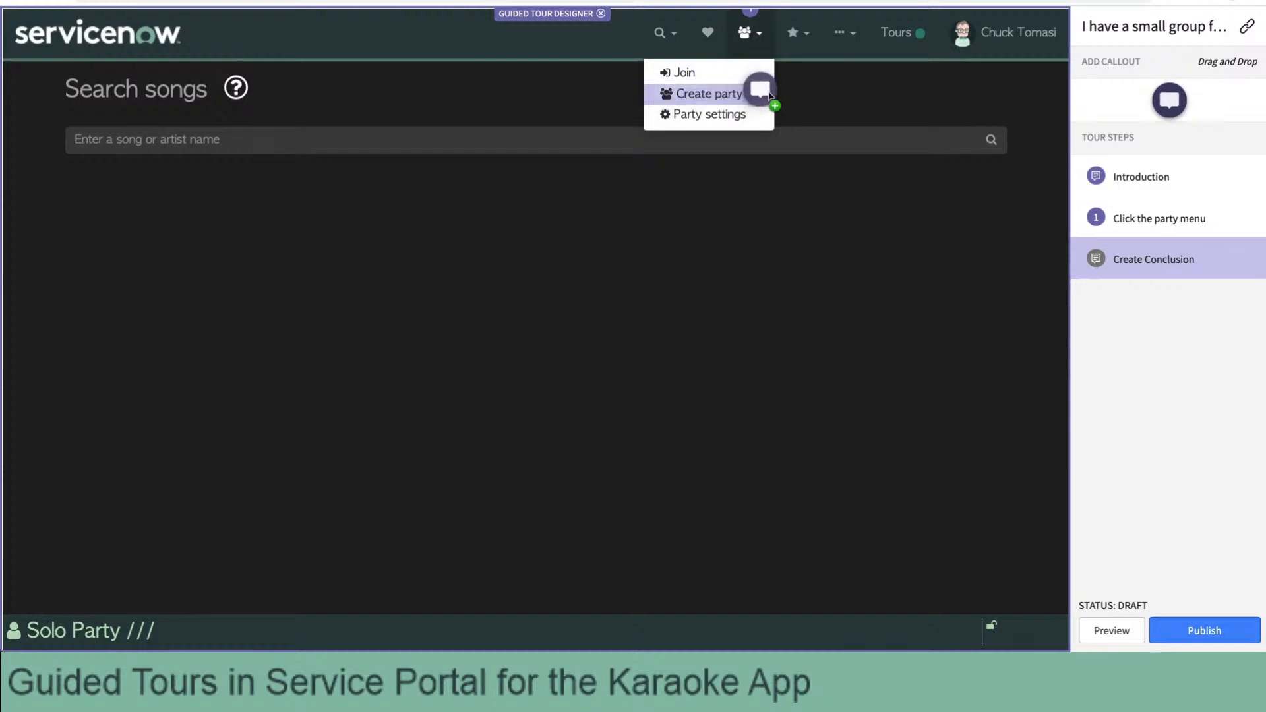
{"action": "left_click_drag", "start_coordinate": [769, 97], "coordinate": [770, 96]}
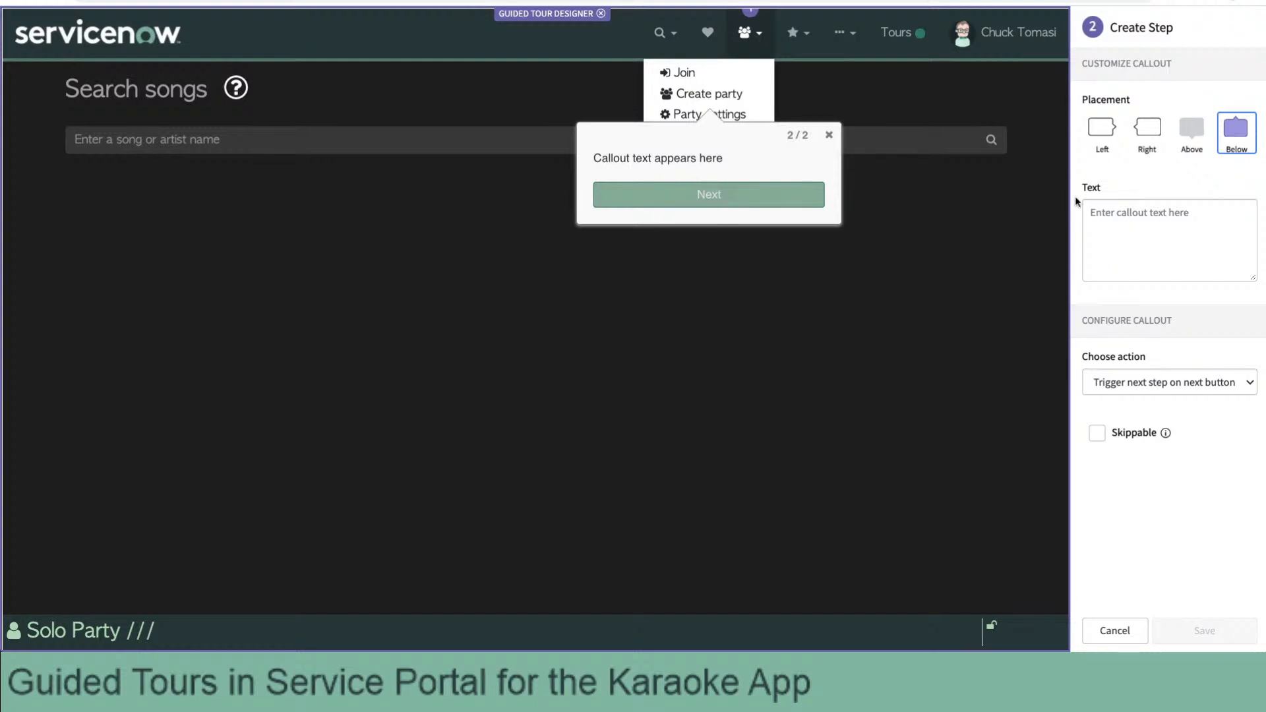
Give the second callout the text "Click Create Party", set its action to "Trigger next step on click", and save the step.
{"action": "left_click", "coordinate": [1143, 214]}
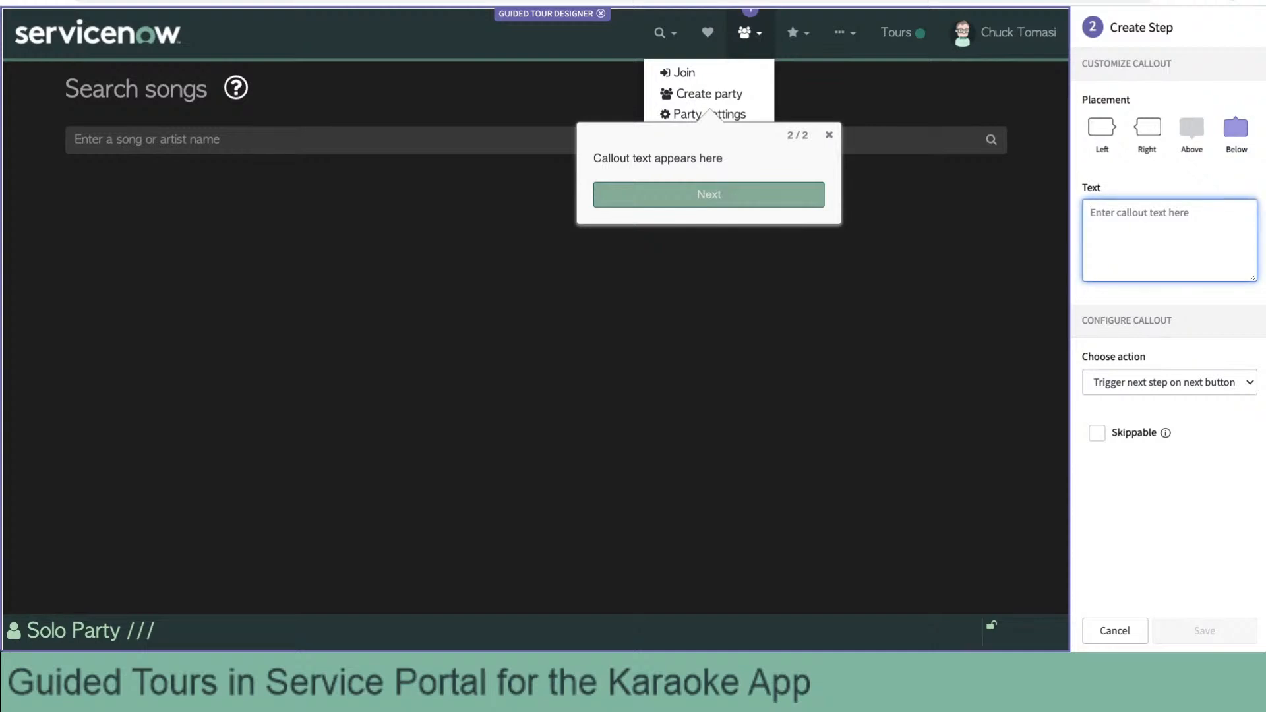
{"action": "type", "text": "Click Create Party"}
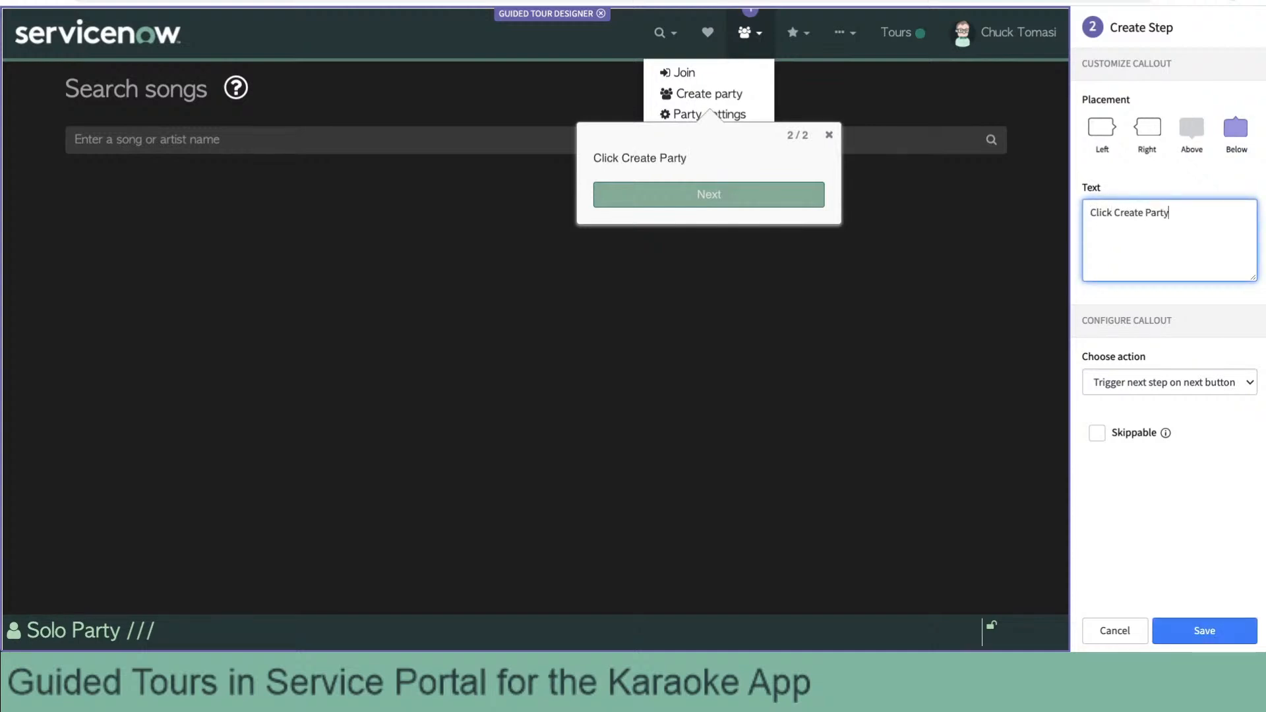
{"action": "left_click", "coordinate": [1148, 388]}
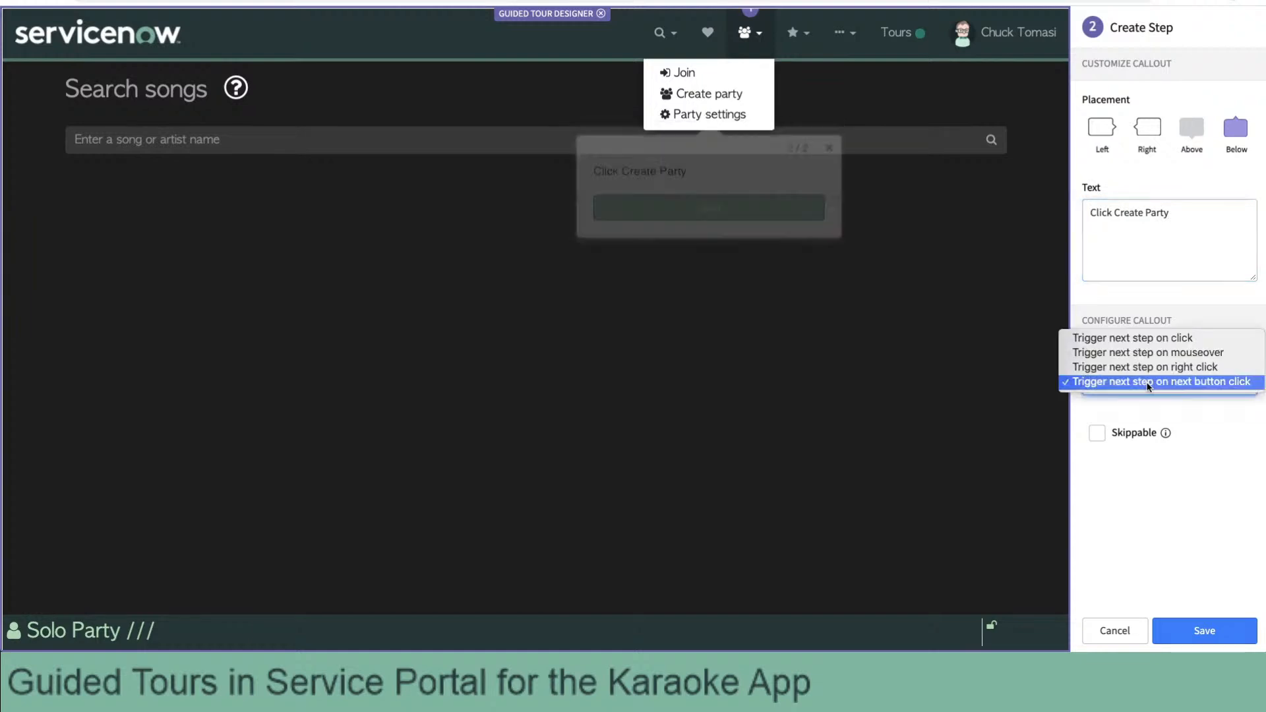
{"action": "left_click", "coordinate": [1162, 343]}
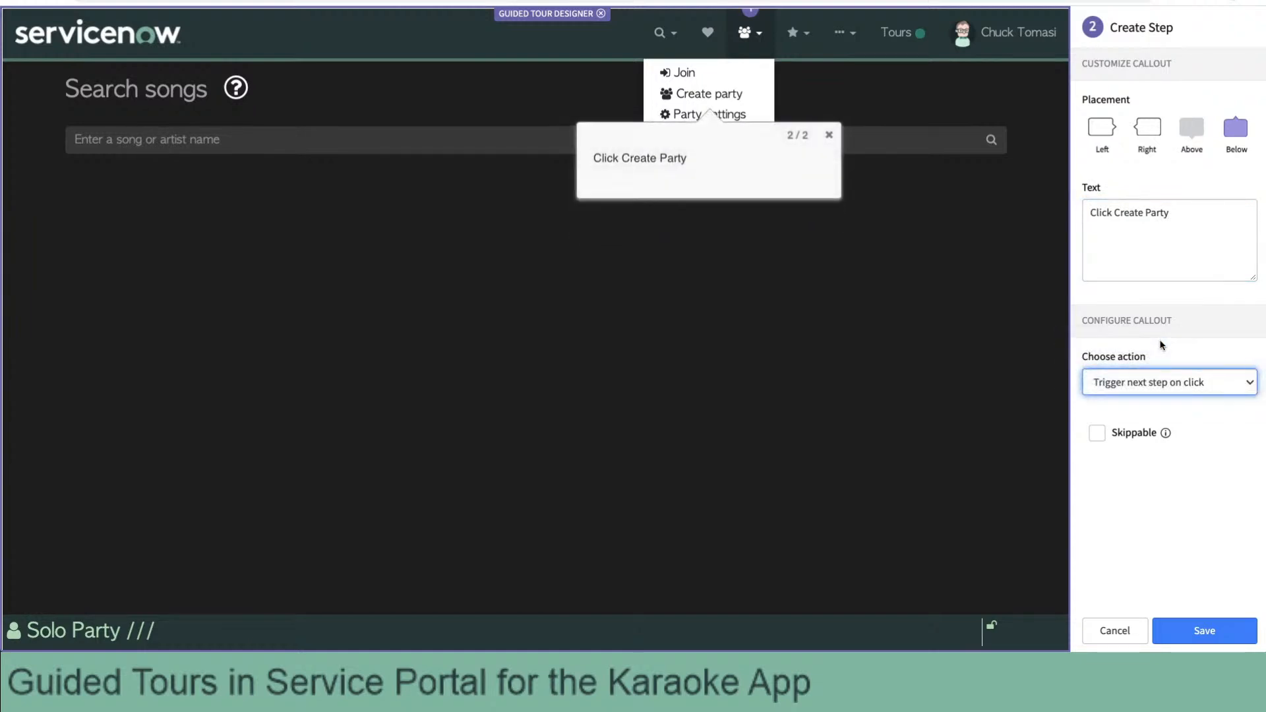
{"action": "left_click", "coordinate": [1190, 633]}
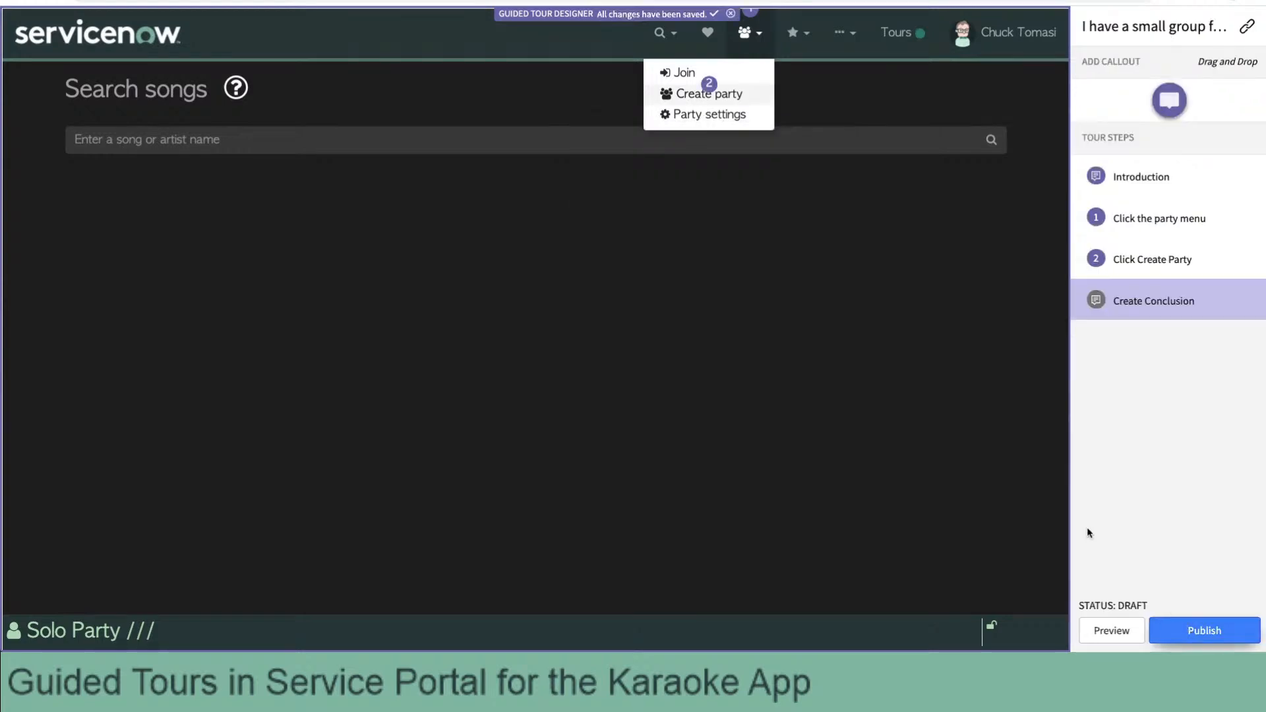
Open the Create a party form and place a third callout on the party name field with the text "Give your party a name".
{"action": "left_click", "coordinate": [731, 92]}
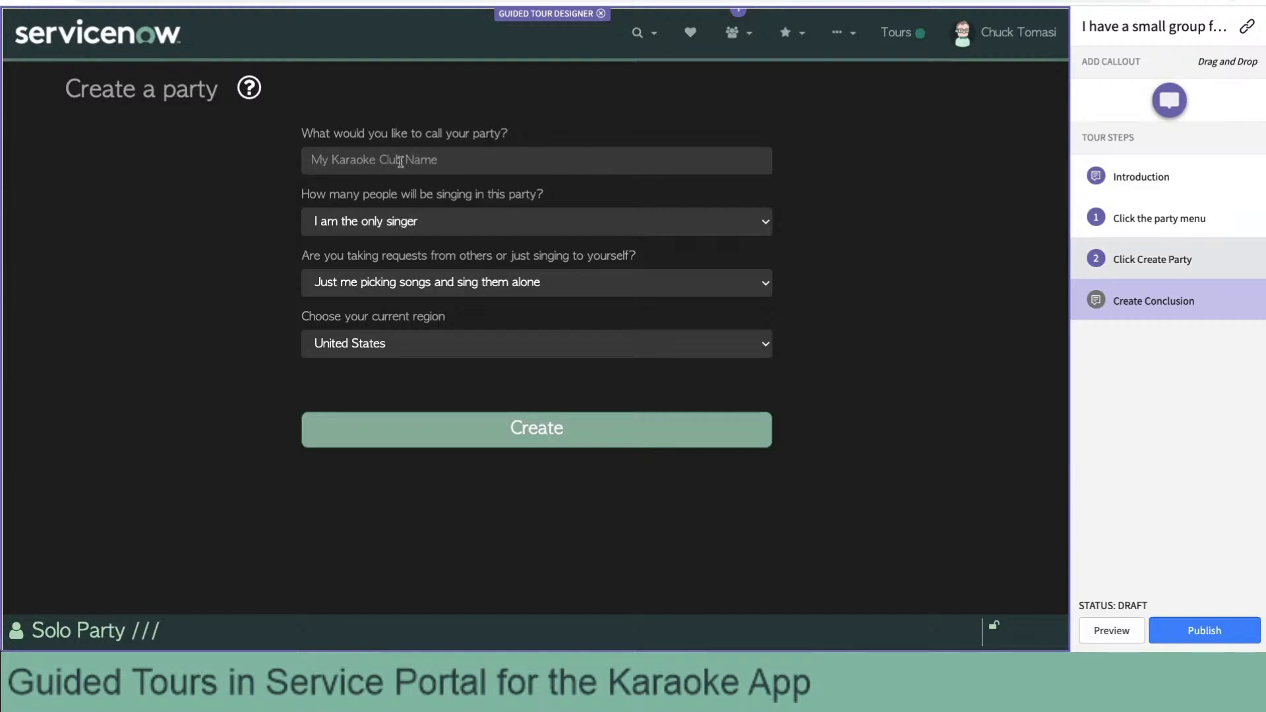
{"action": "left_click_drag", "start_coordinate": [1167, 101], "coordinate": [518, 163]}
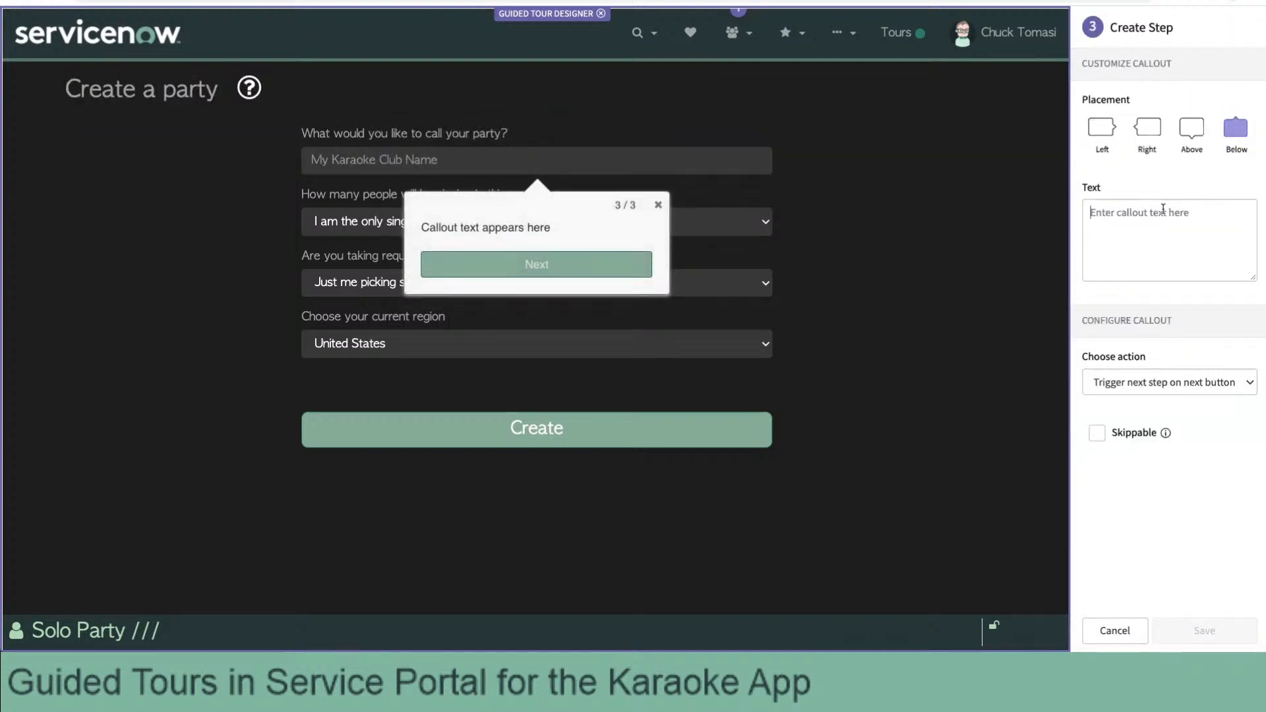
{"action": "left_click", "coordinate": [1163, 208]}
{"action": "type", "text": "Give your"}
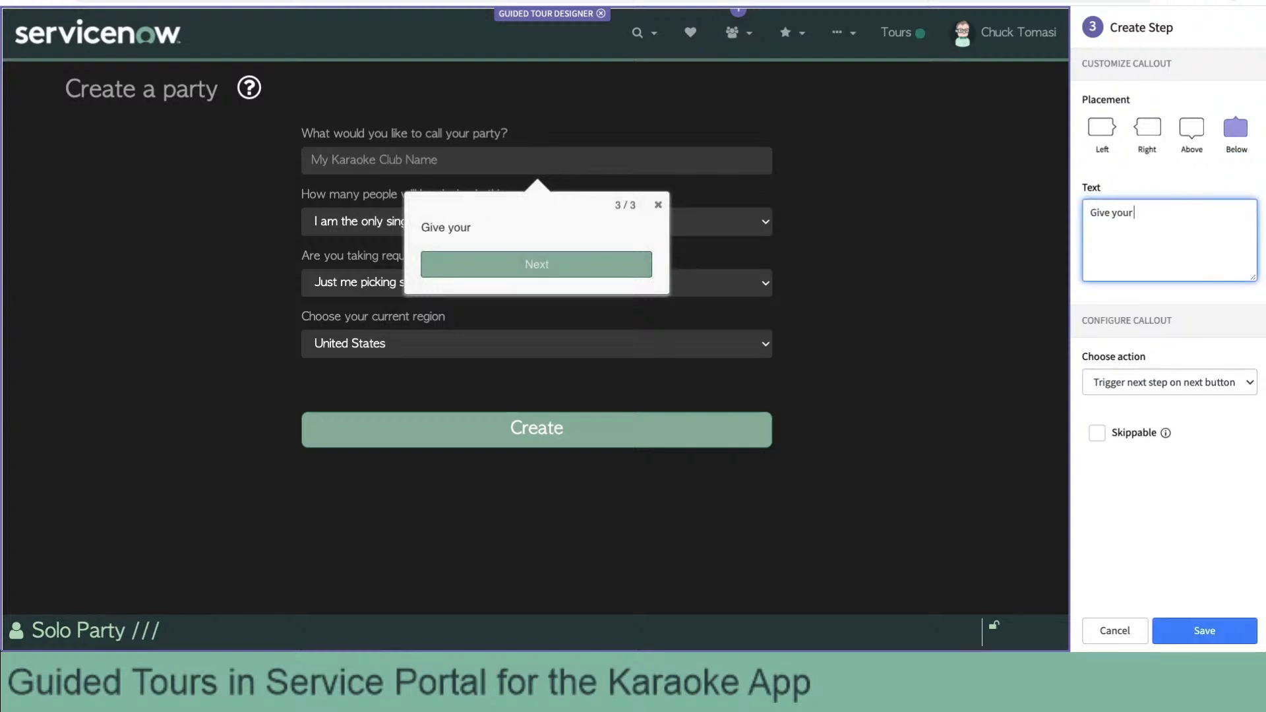
{"action": "type", "text": " party a name"}
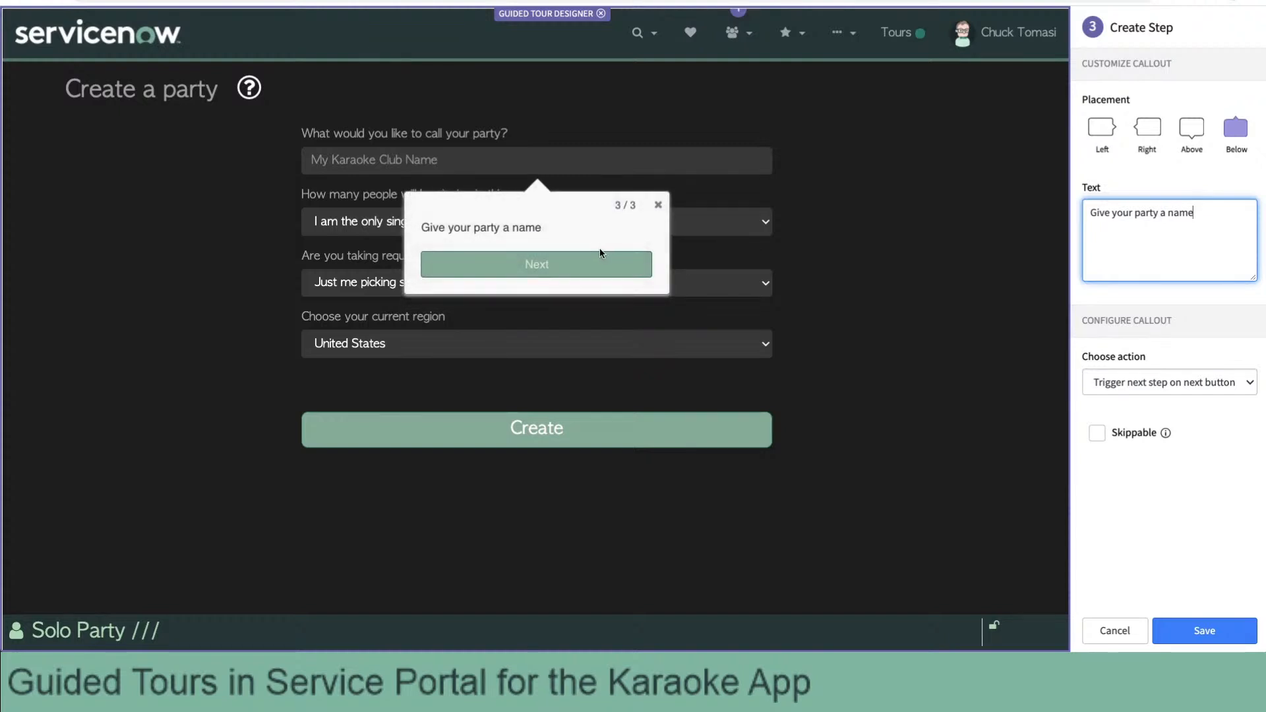
Set the third callout's action to "Trigger next step on change" and save the step.
{"action": "left_click", "coordinate": [1218, 383]}
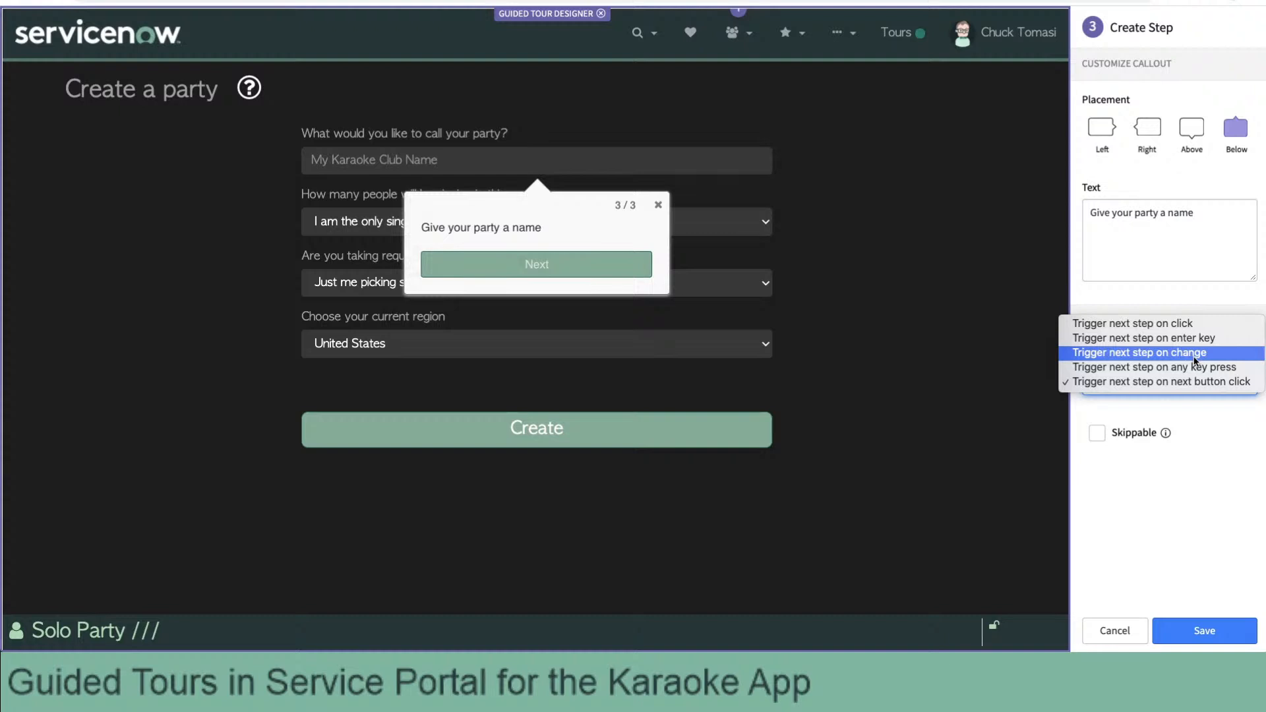
{"action": "left_click", "coordinate": [1194, 358]}
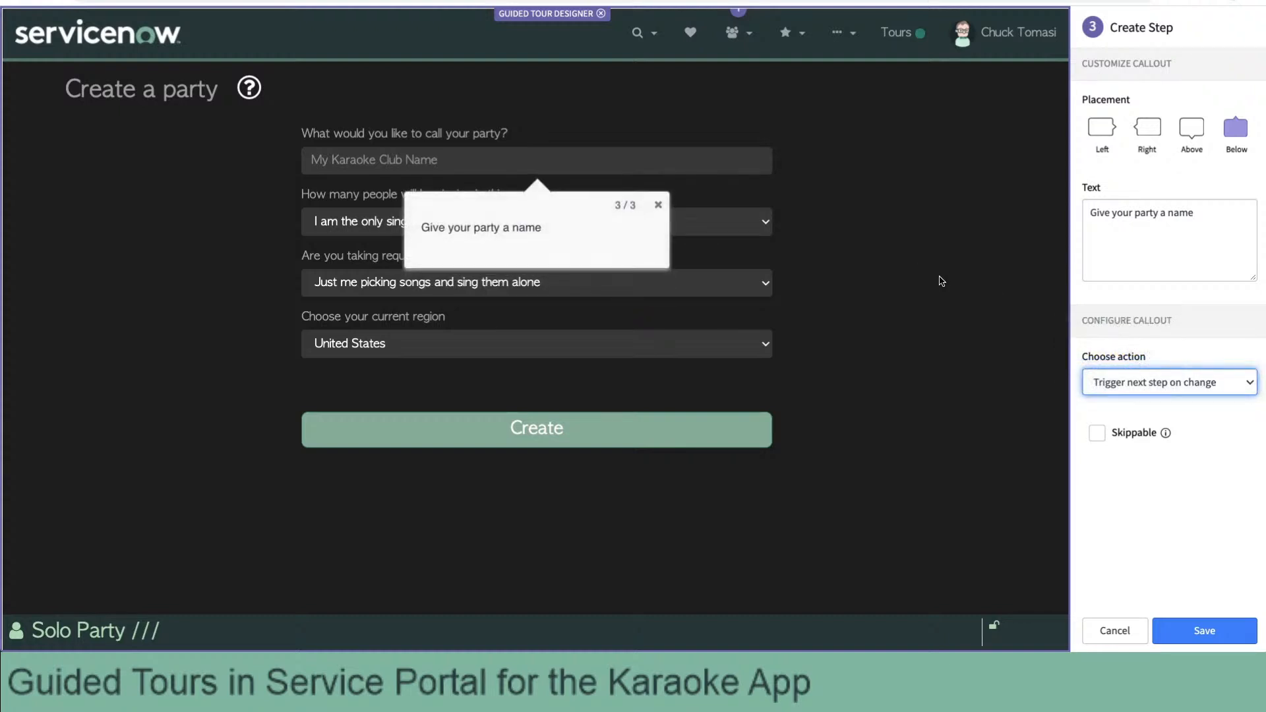
{"action": "left_click", "coordinate": [1194, 632]}
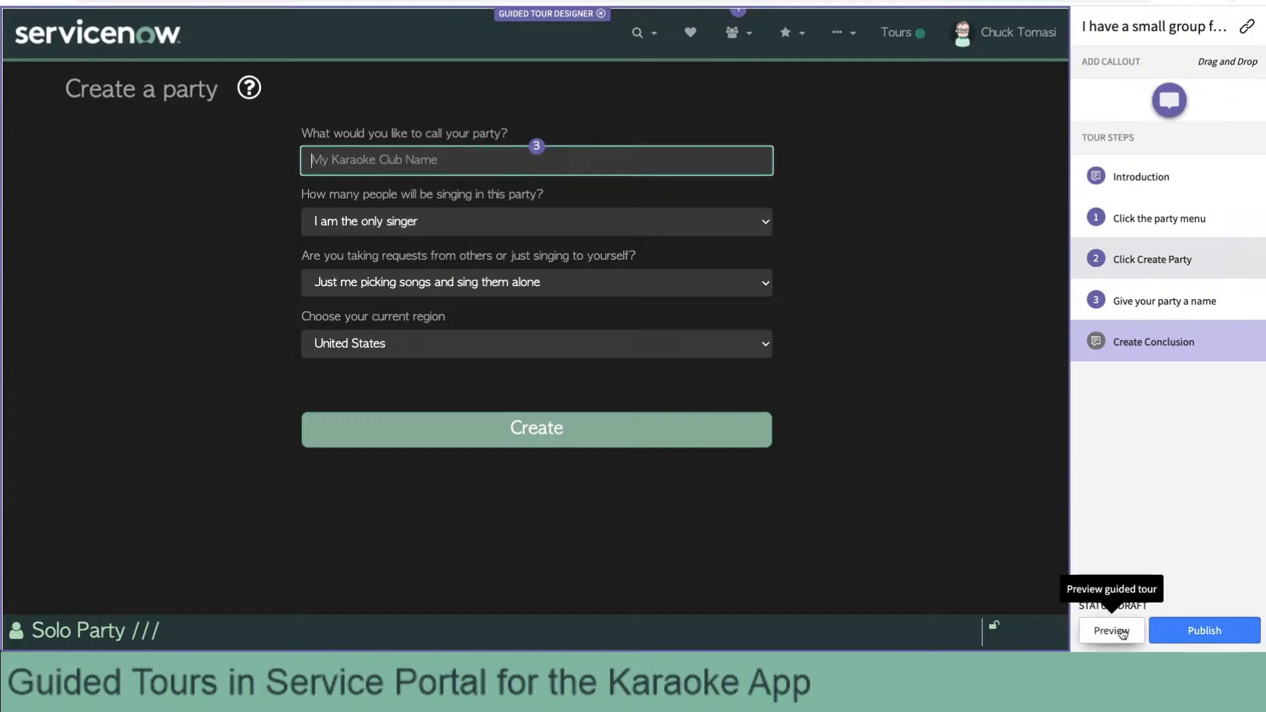
Preview the draft tour from its introduction through the party menu and Create party callouts, entering "Hello world" as the party name.
{"action": "left_click", "coordinate": [1112, 631]}
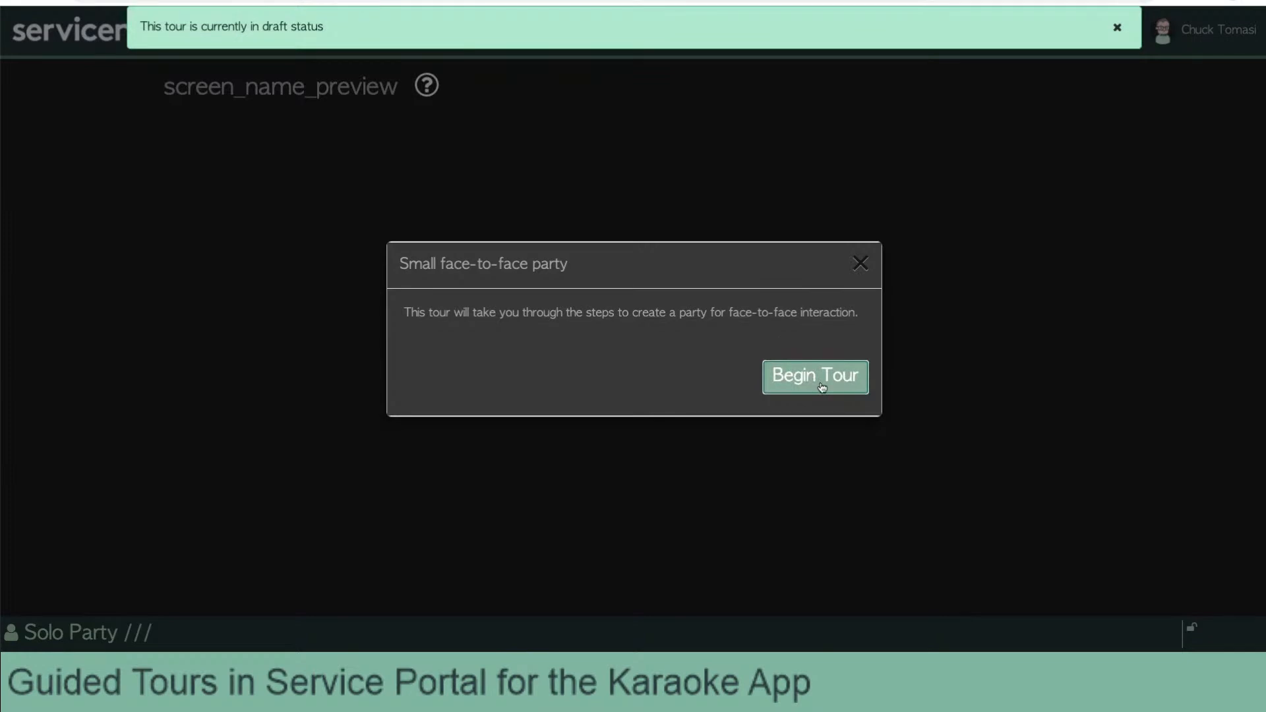
{"action": "left_click", "coordinate": [821, 385]}
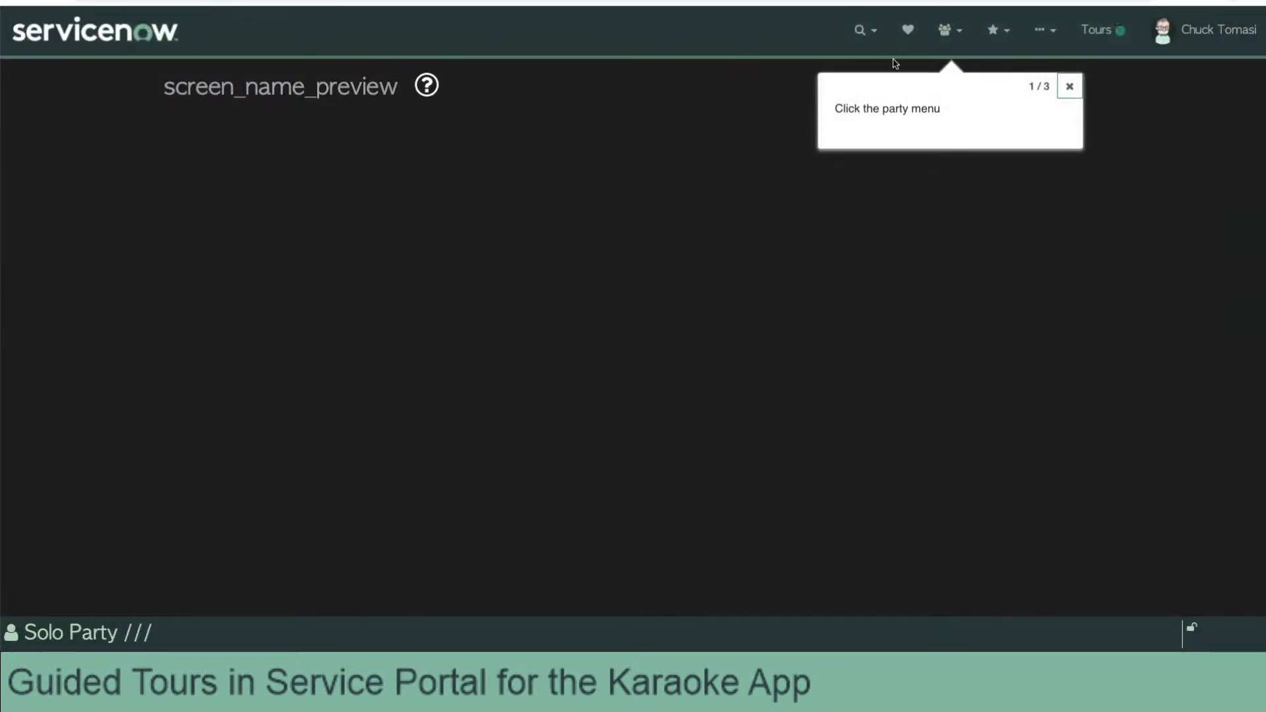
{"action": "left_click", "coordinate": [961, 34]}
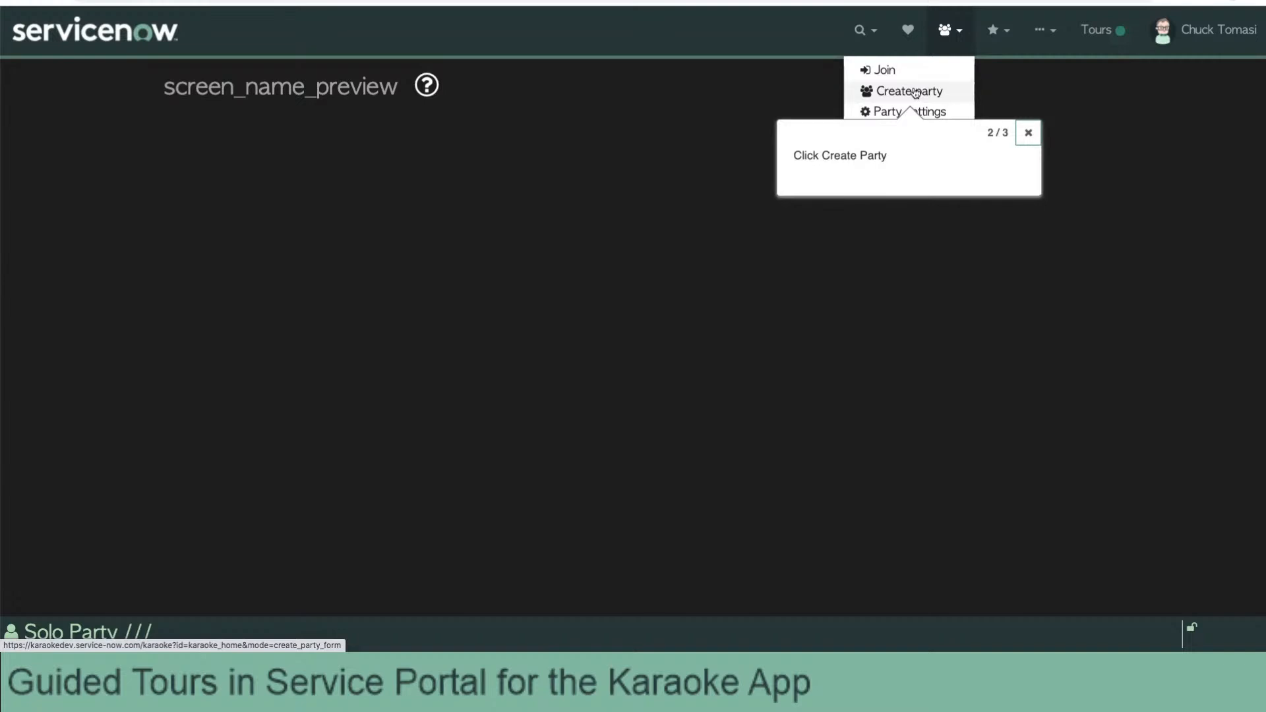
{"action": "left_click", "coordinate": [911, 93]}
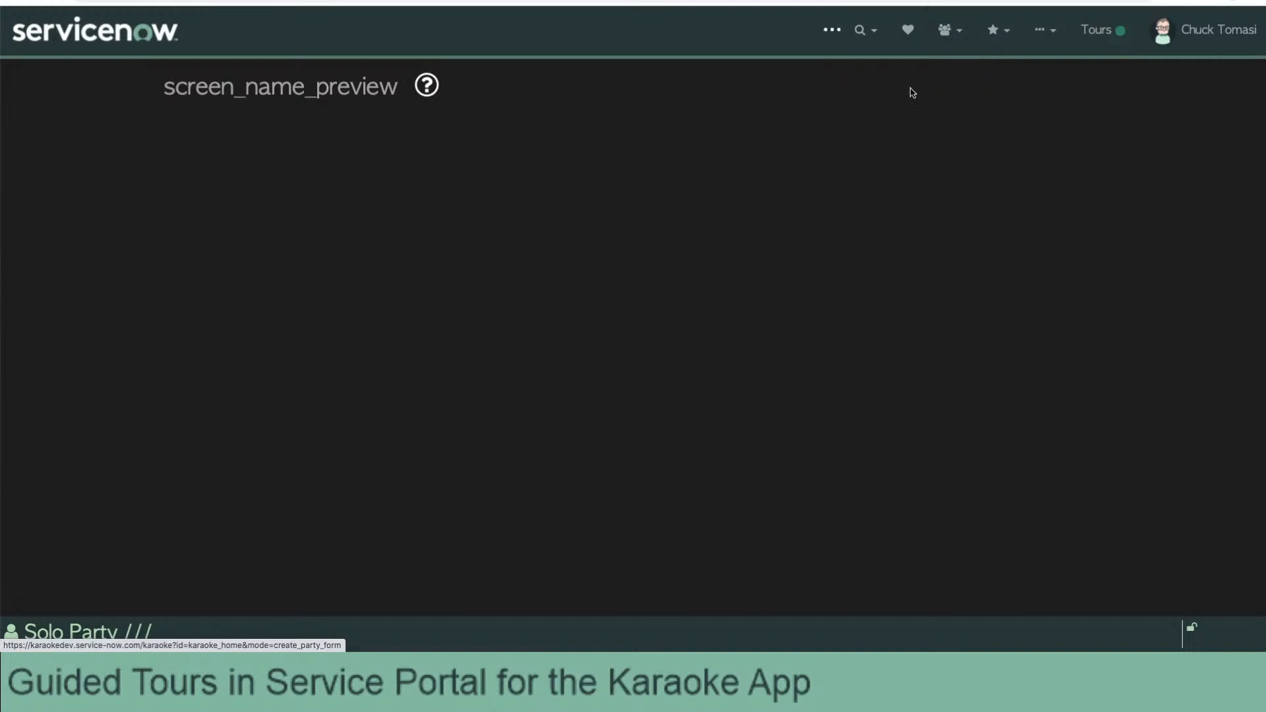
{"action": "left_click", "coordinate": [565, 155]}
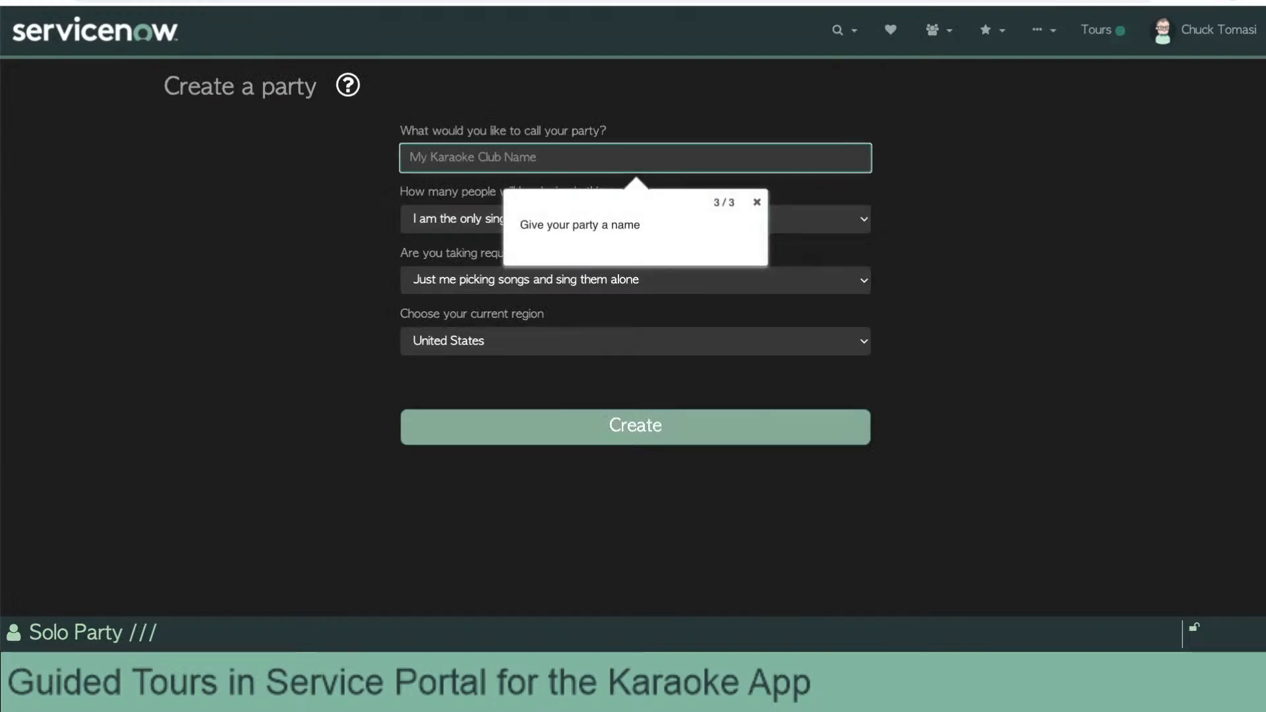
{"action": "type", "text": "Hello "}
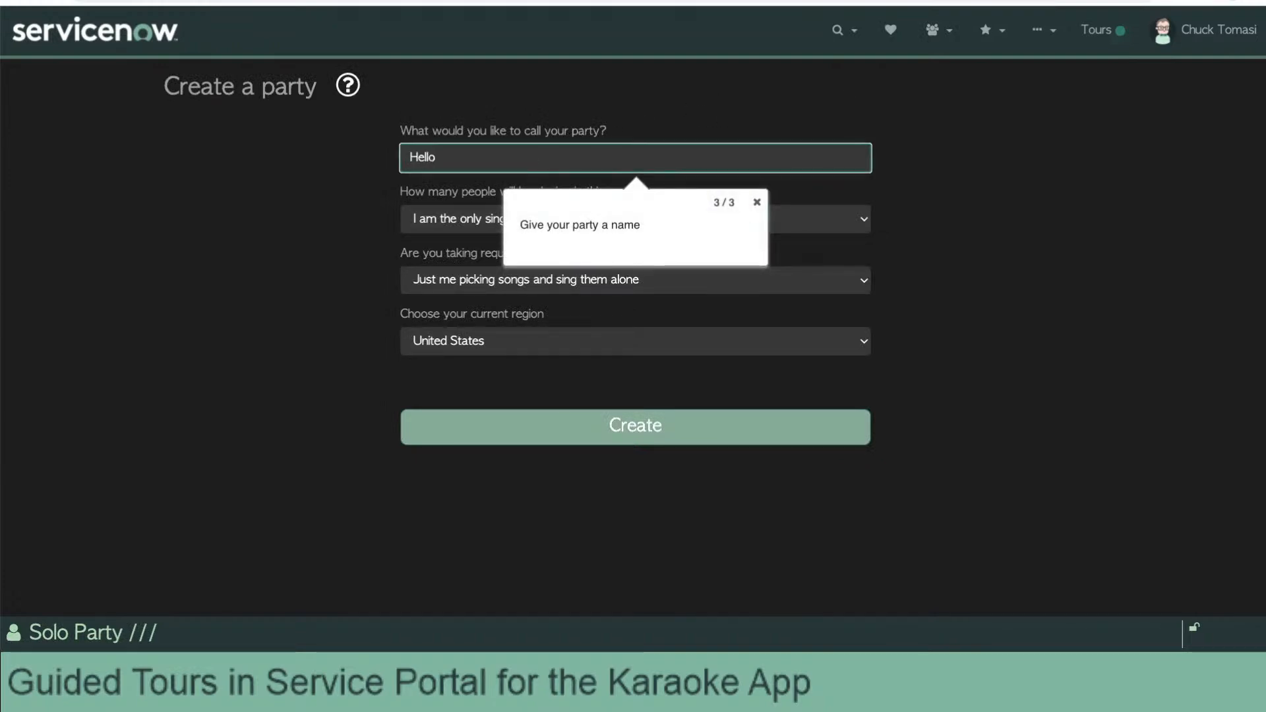
{"action": "type", "text": "world"}
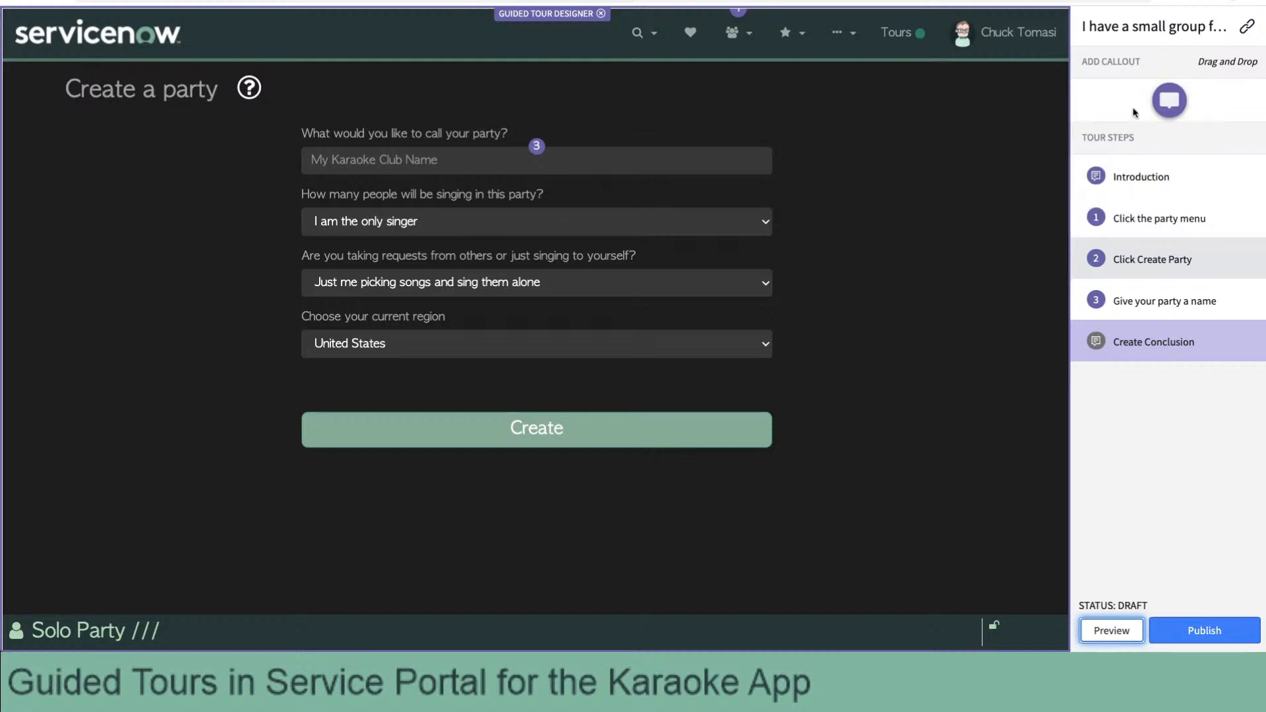
Place a fourth callout on the field asking how many people will be singing and begin its text with "Choose".
{"action": "left_click_drag", "start_coordinate": [1168, 102], "coordinate": [526, 232]}
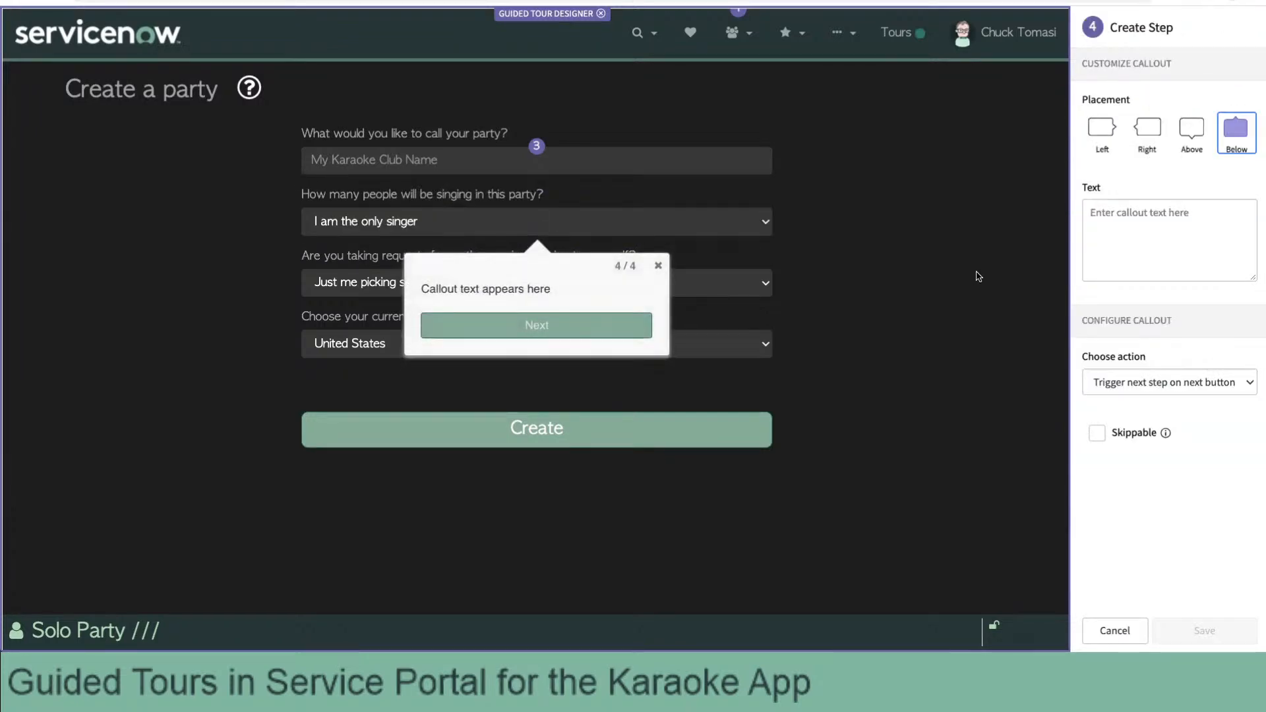
{"action": "left_click", "coordinate": [1153, 219]}
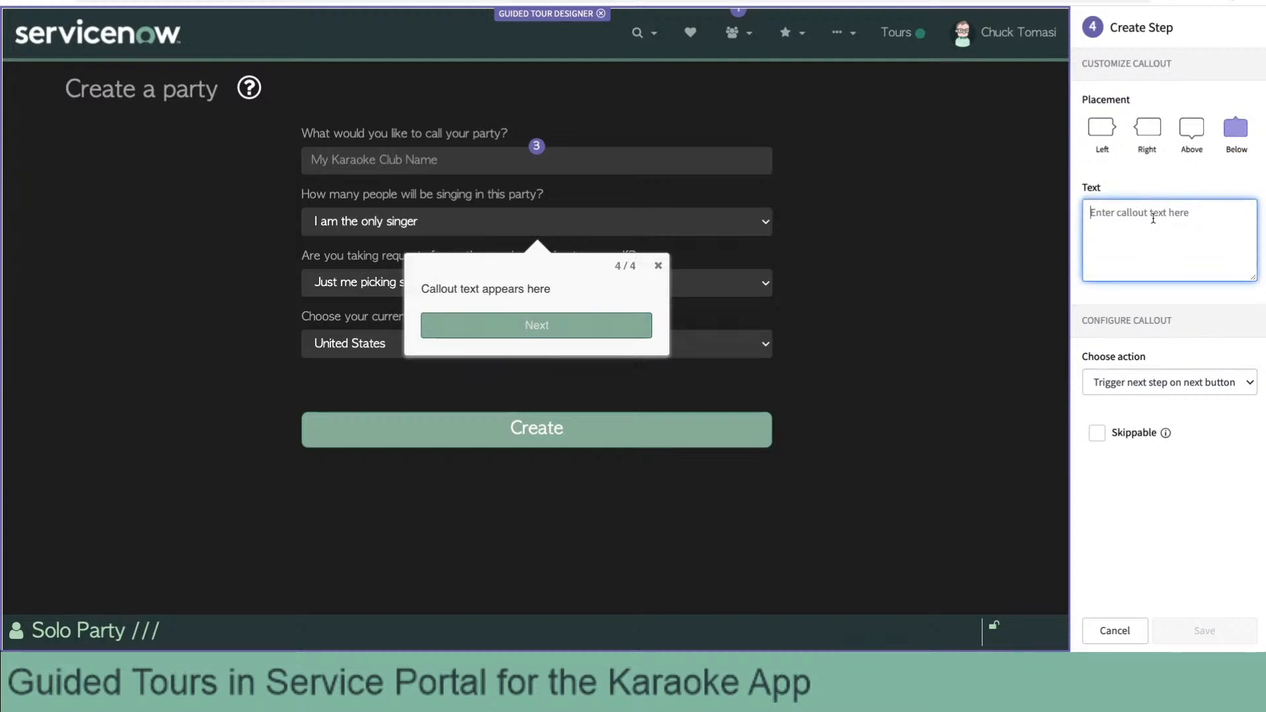
{"action": "type", "text": "Choose"}
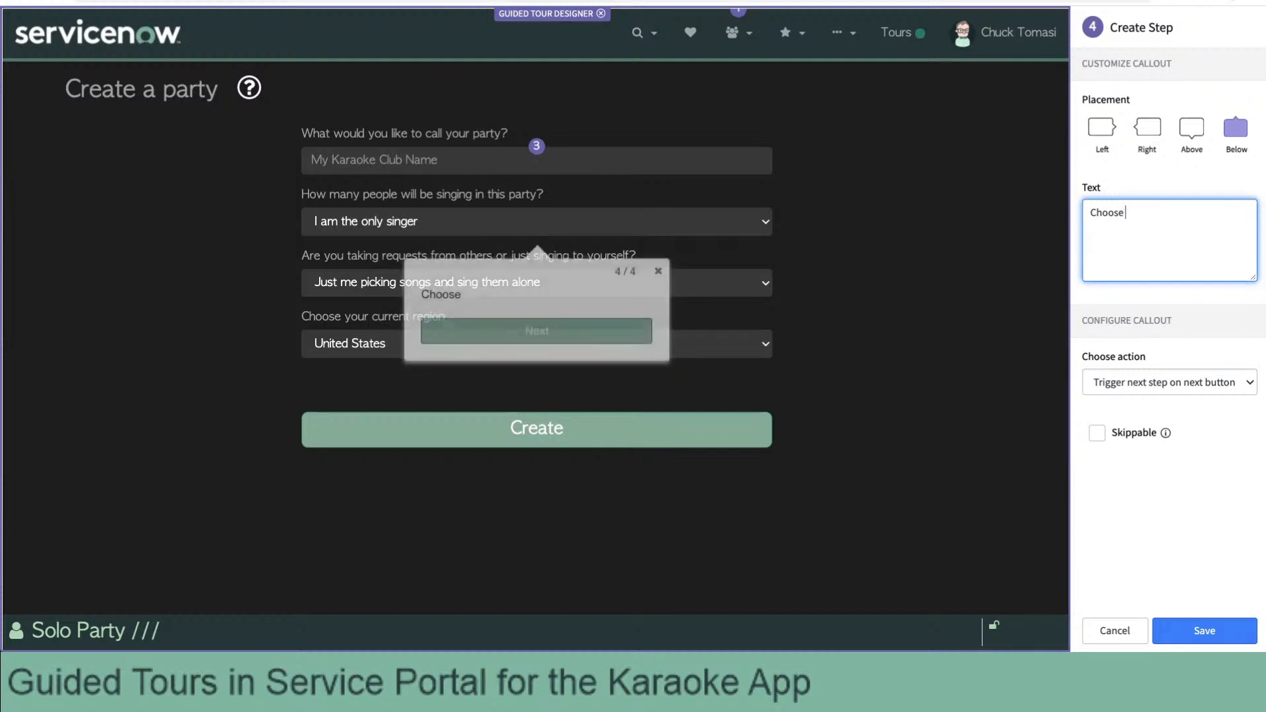
Open the Create a party form in the separate portal window and check the options for how many people will be singing.
{"action": "left_click", "coordinate": [729, 217]}
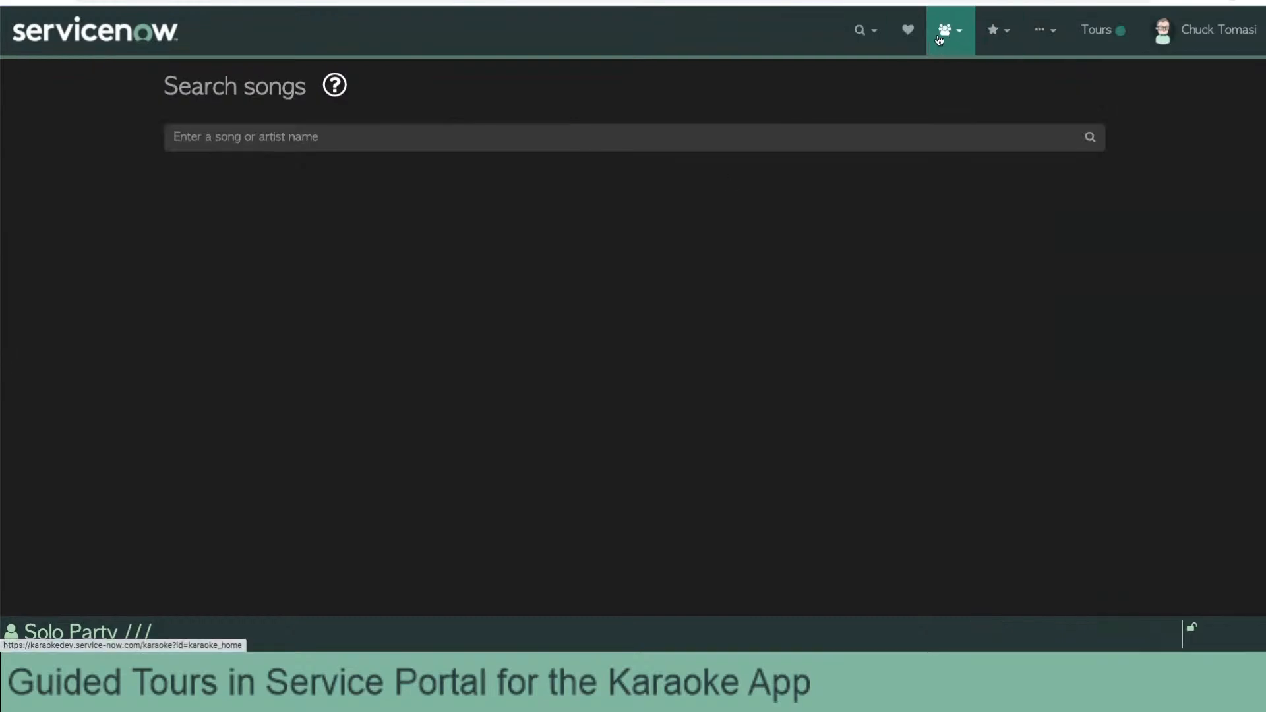
{"action": "left_click", "coordinate": [949, 30]}
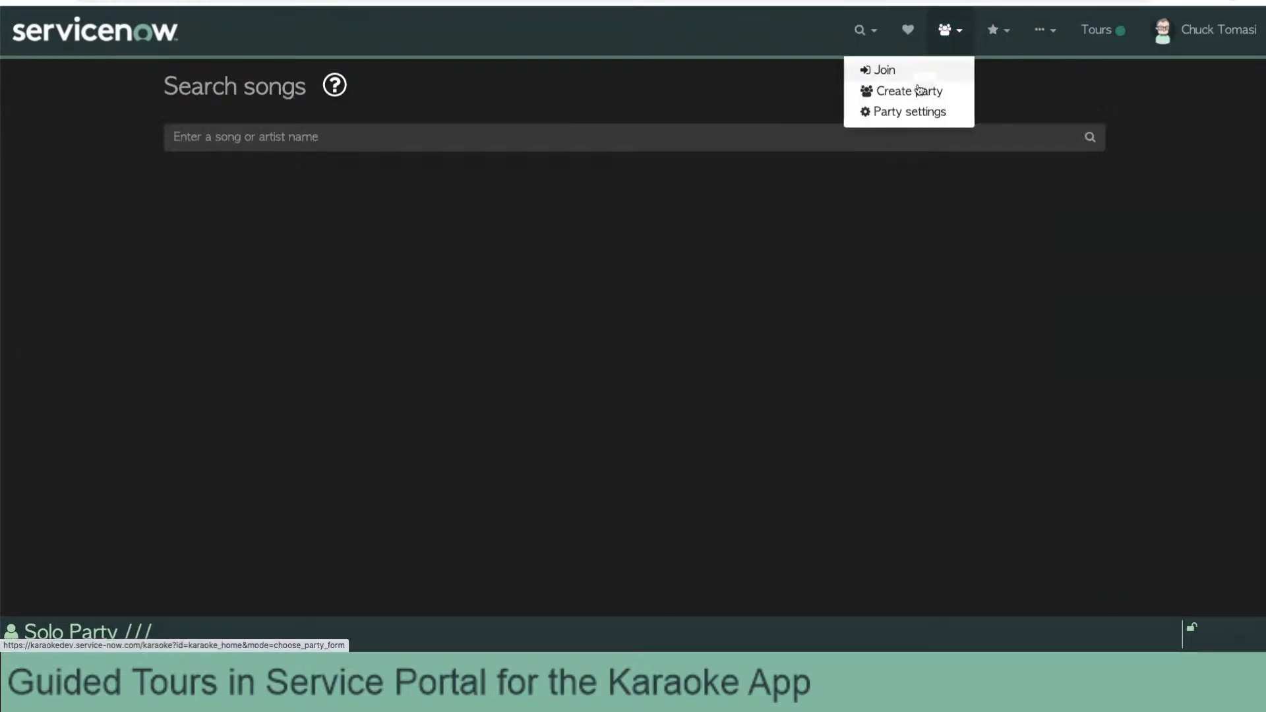
{"action": "left_click", "coordinate": [918, 90]}
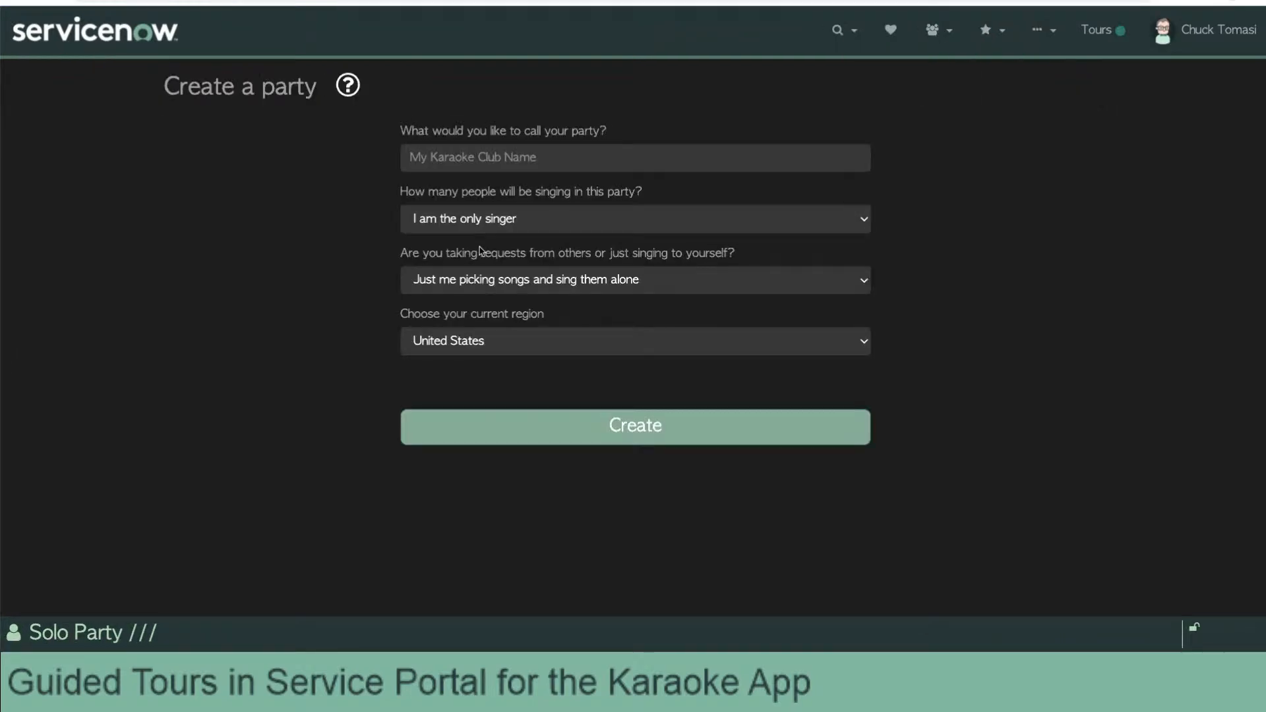
{"action": "left_click", "coordinate": [517, 226]}
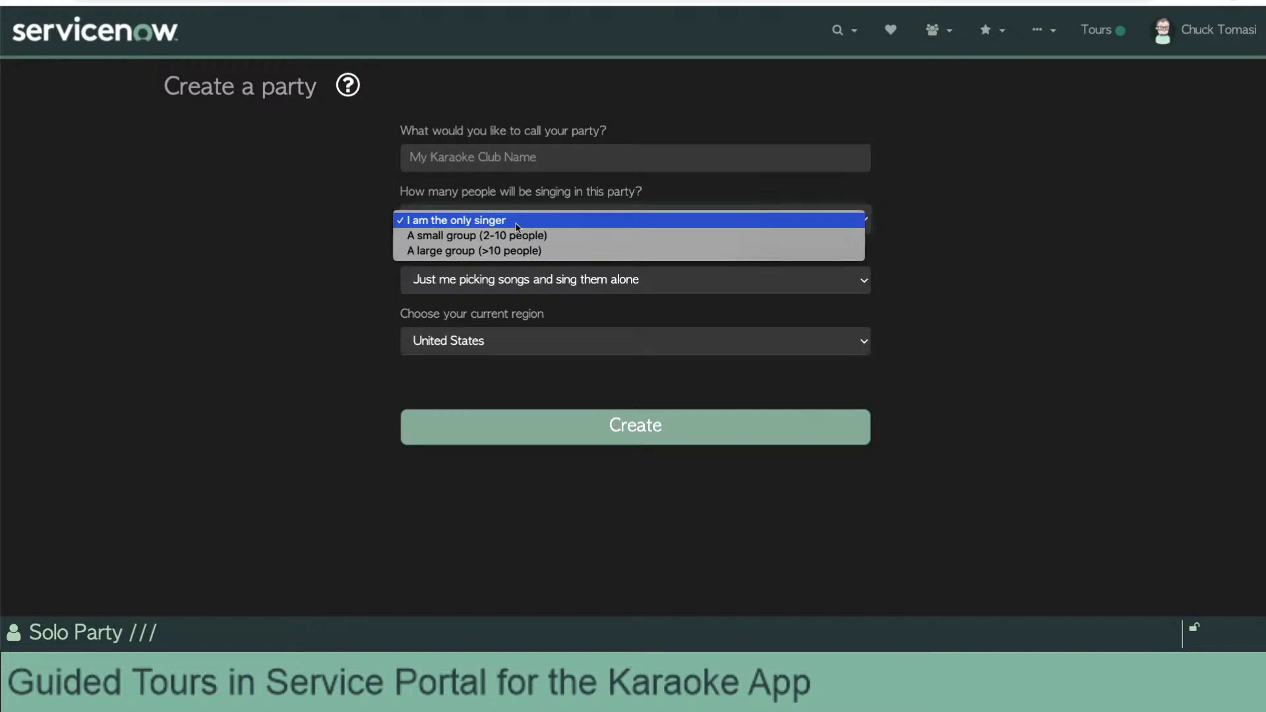
{"action": "key", "text": "Escape"}
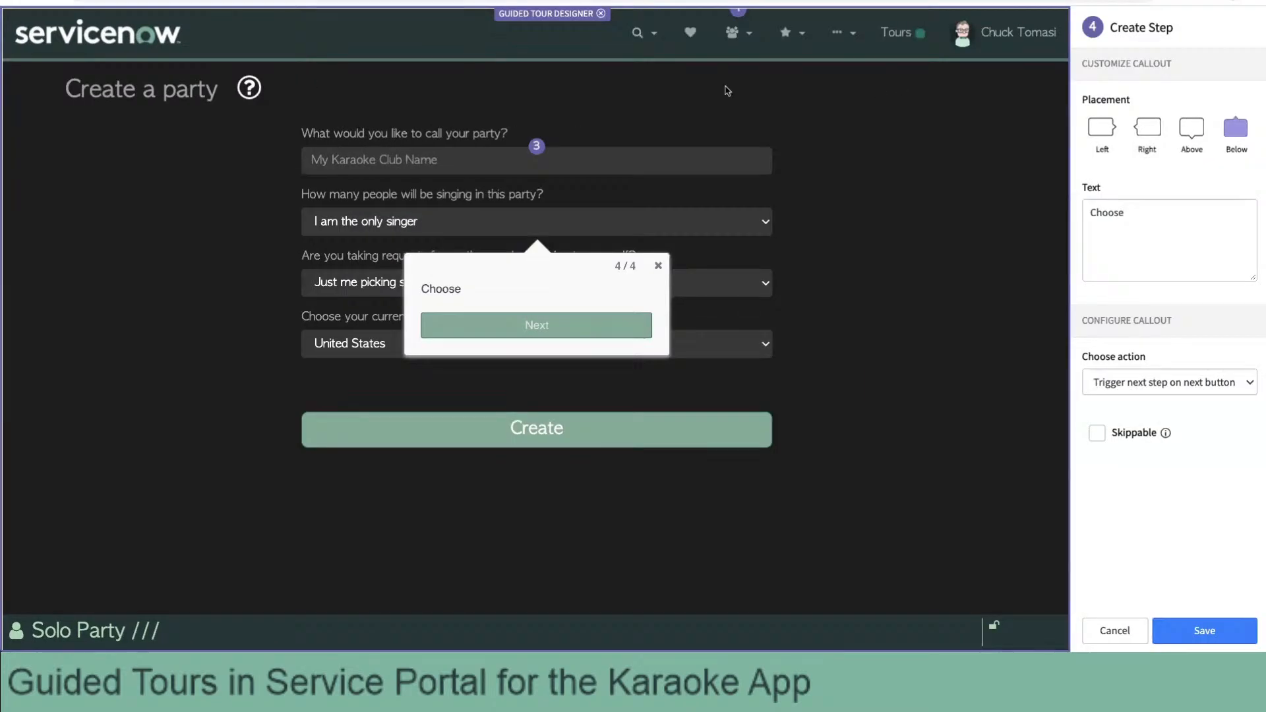
Complete the fourth callout's text as Choose "A small group (2-10) people", set its action to "Trigger next step on change", and save it.
{"action": "left_click", "coordinate": [1164, 215]}
{"action": "type", "text": "\""}
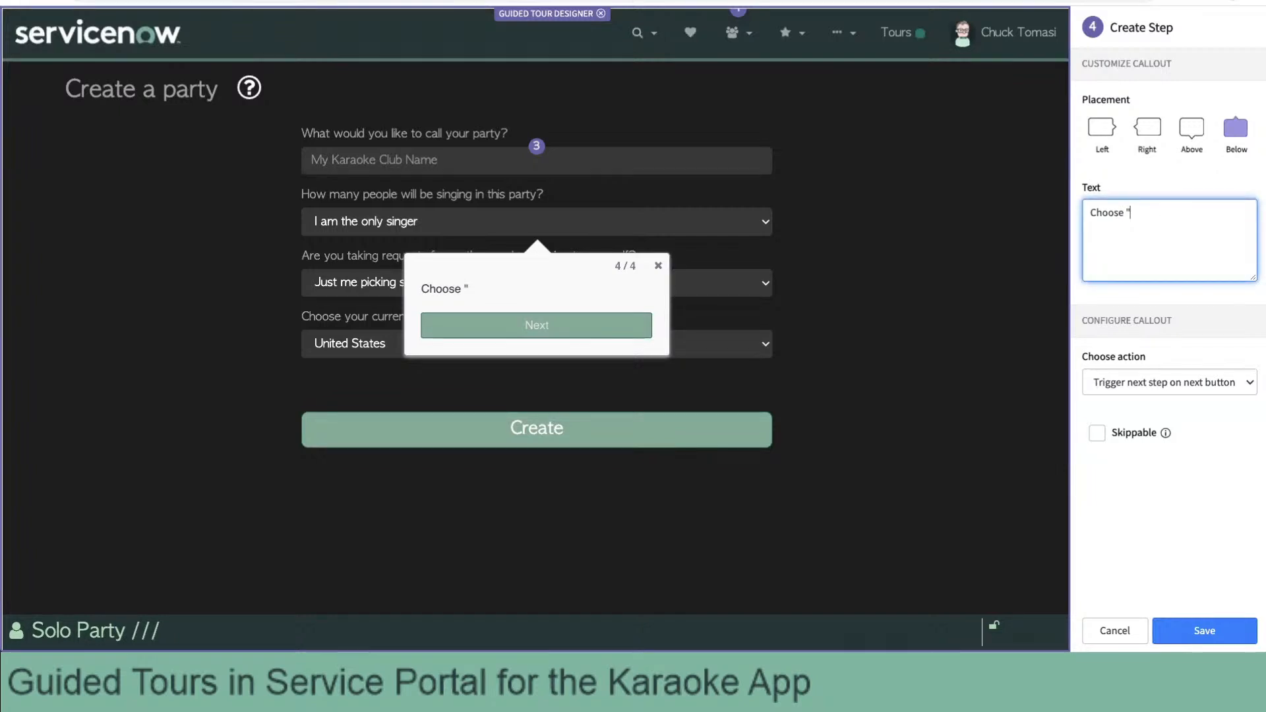
{"action": "type", "text": "A small group (2"}
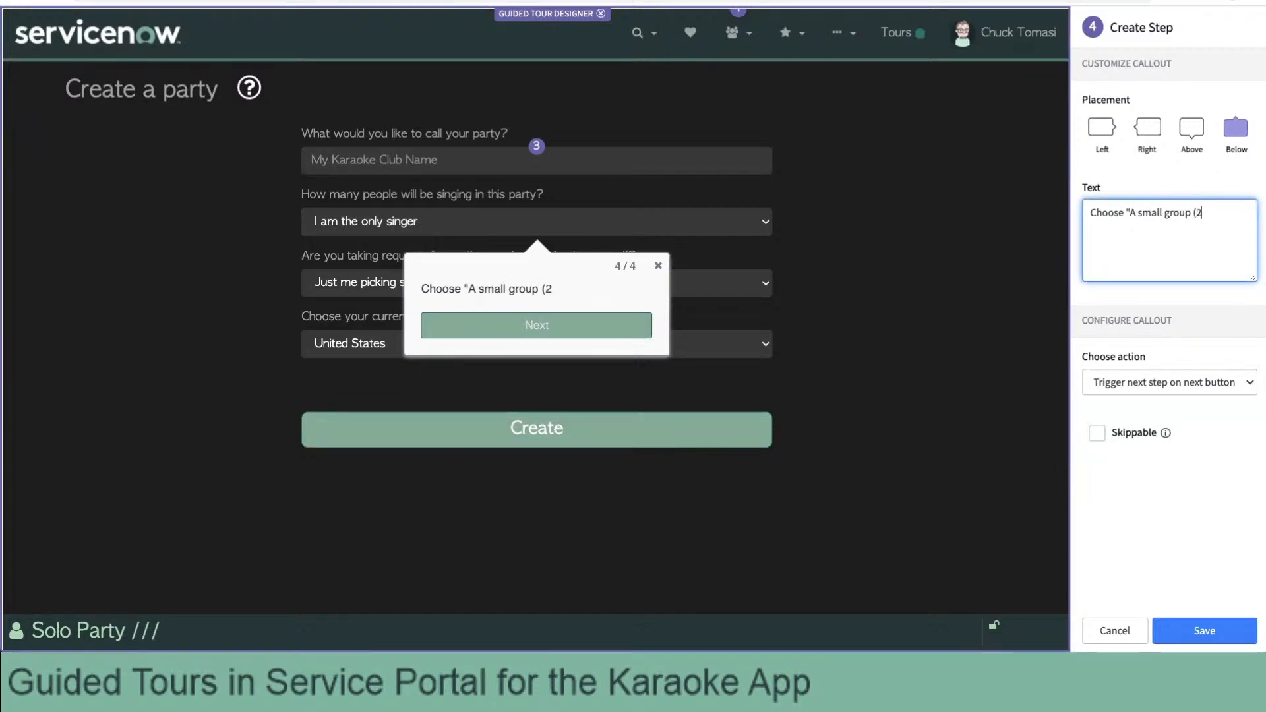
{"action": "type", "text": "-10) people\""}
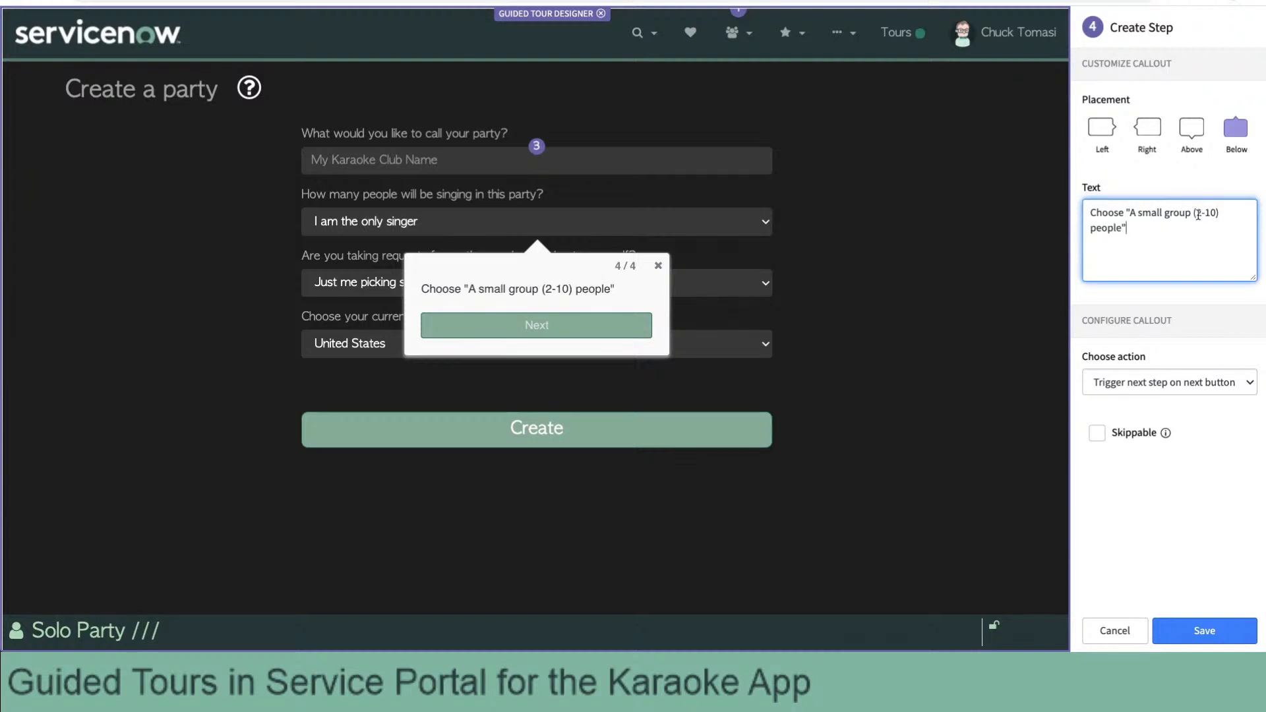
{"action": "left_click", "coordinate": [1131, 386]}
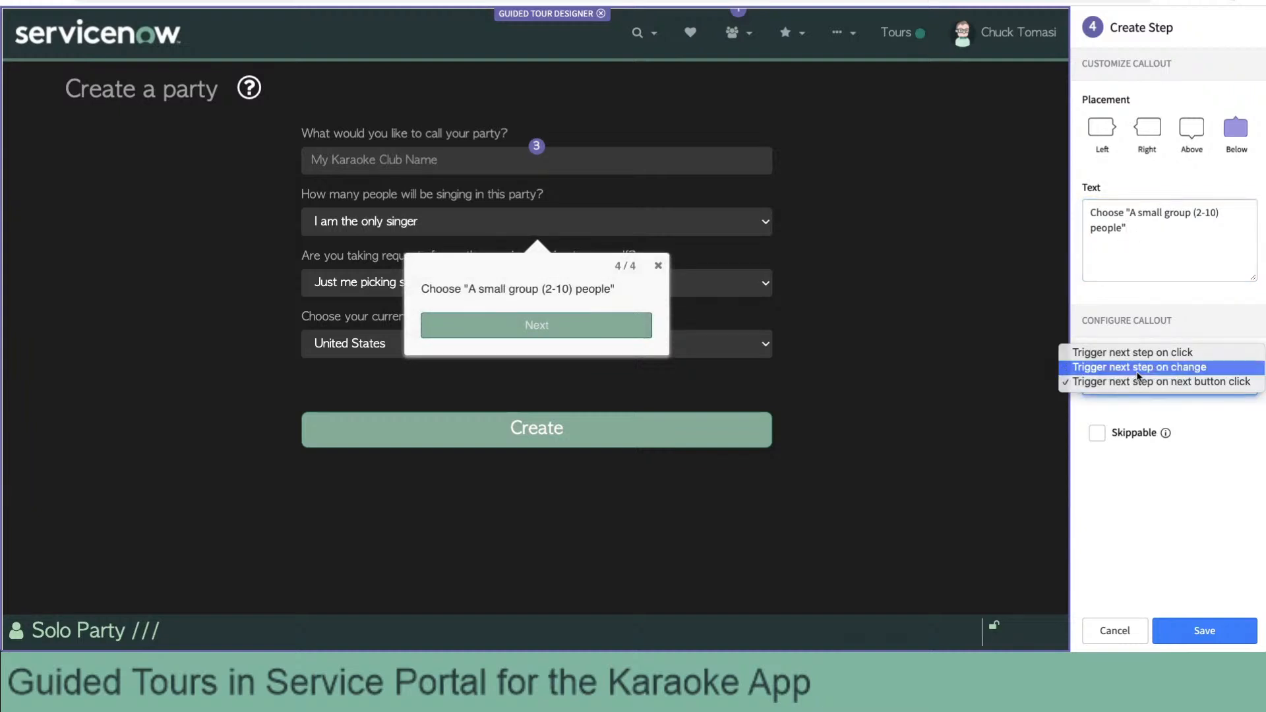
{"action": "left_click", "coordinate": [1136, 368]}
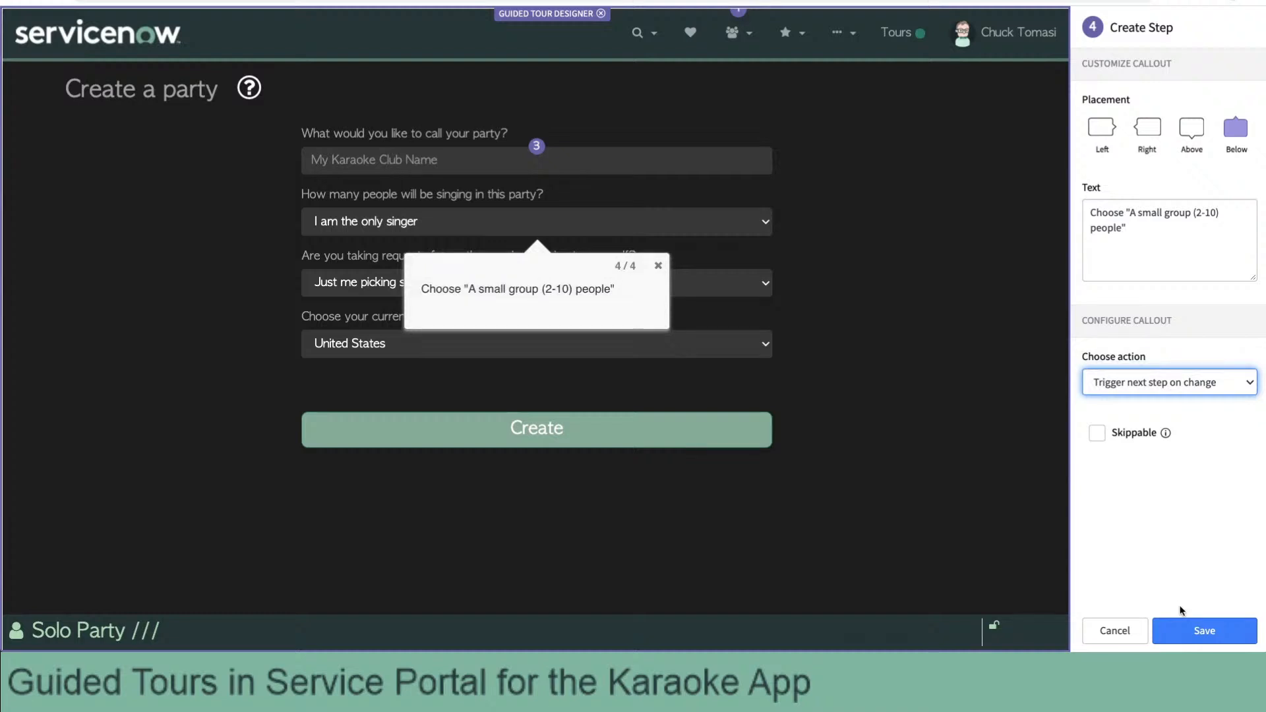
{"action": "left_click", "coordinate": [1208, 632]}
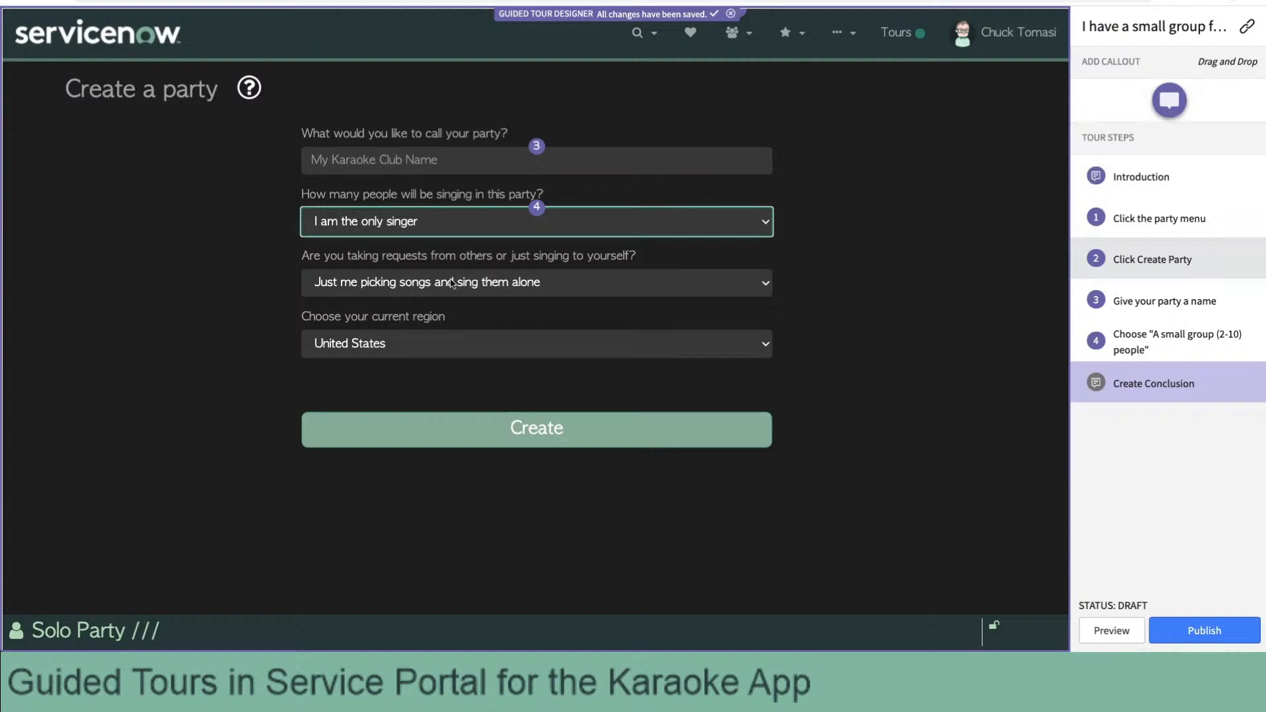
Check the options of the party form's field about taking requests or singing alone.
{"action": "left_click", "coordinate": [480, 285]}
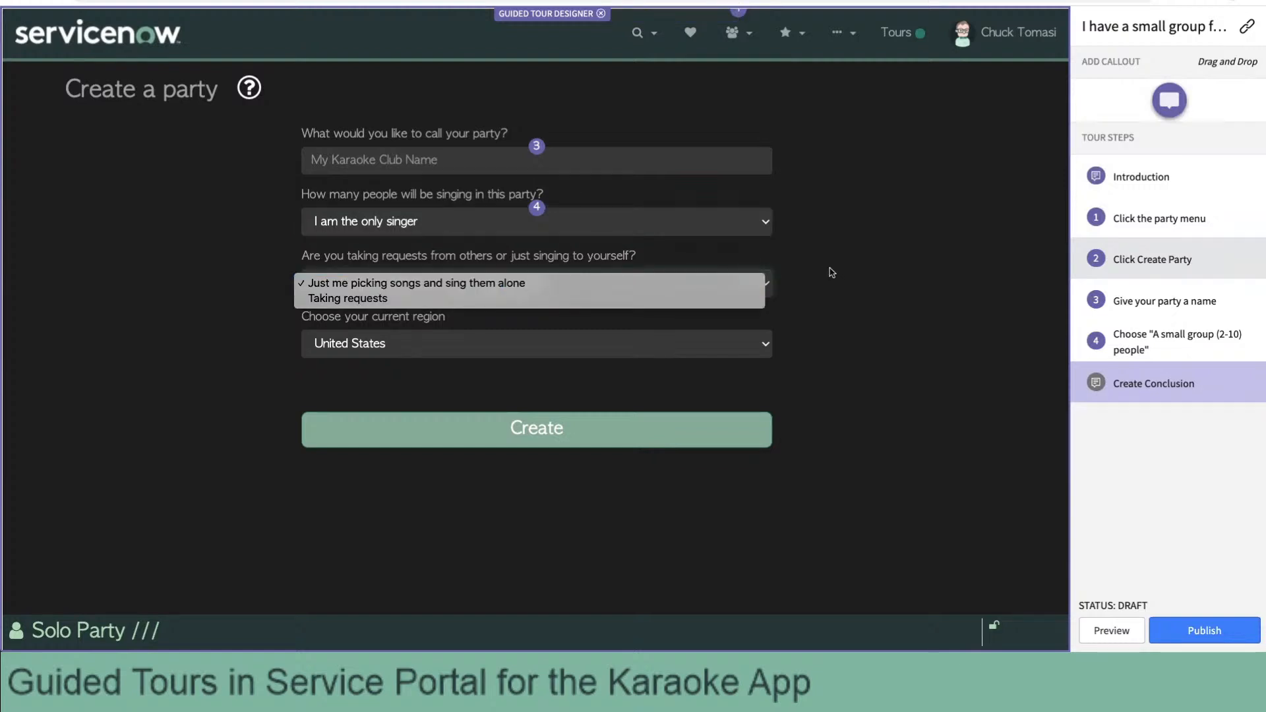
{"action": "left_click", "coordinate": [836, 273]}
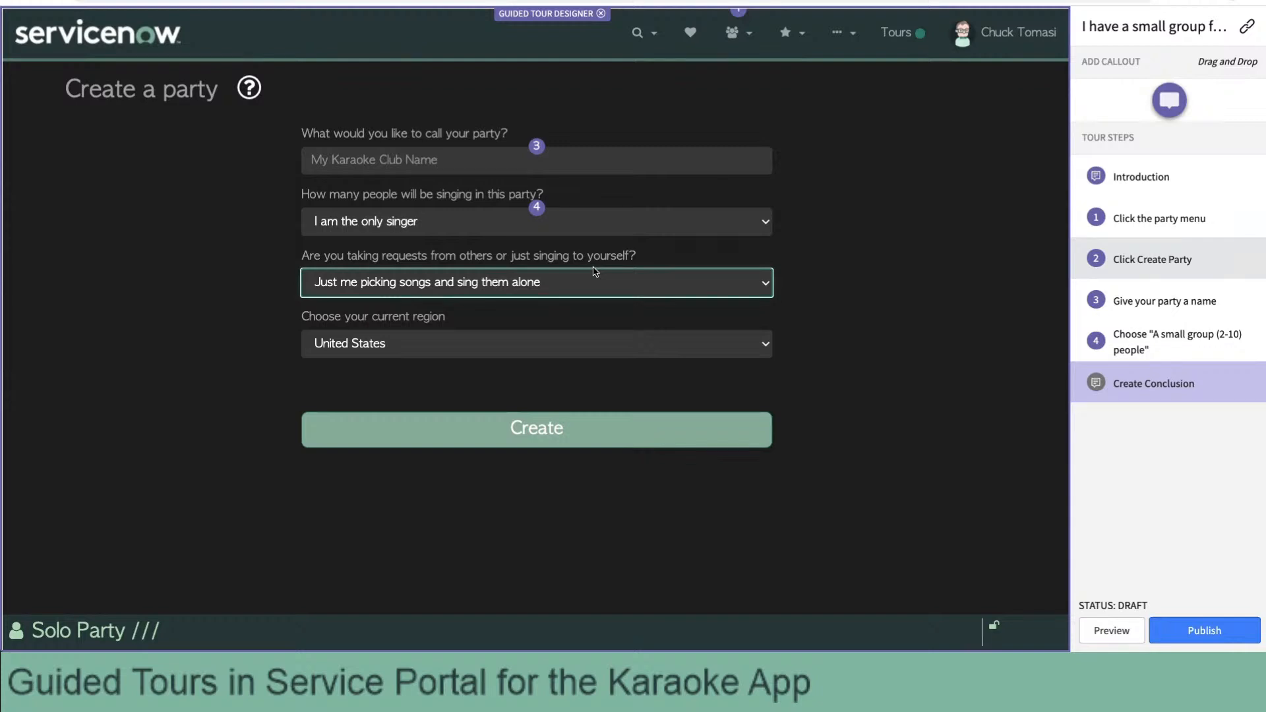
{"action": "left_click", "coordinate": [845, 268]}
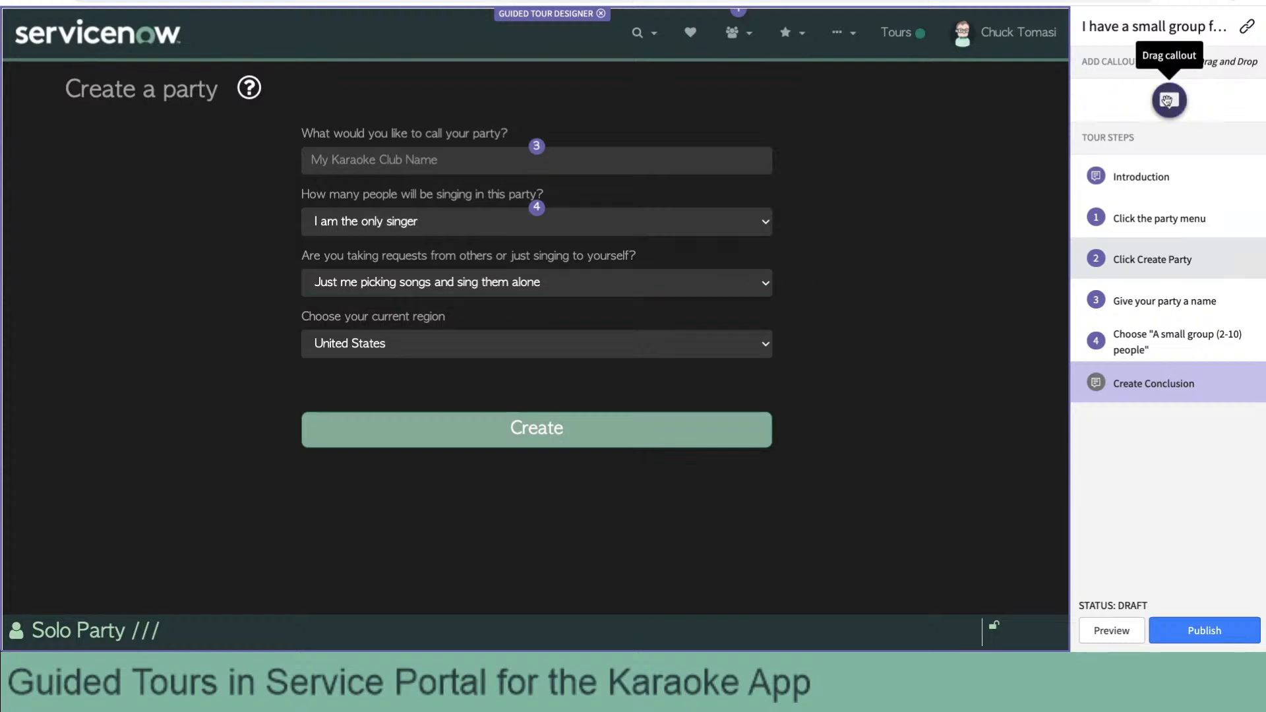
Place a fifth callout on the current region field, make it skippable, and give it the text "Choose your current region (or where your VPN is connected.)".
{"action": "left_click_drag", "start_coordinate": [1166, 101], "coordinate": [587, 339]}
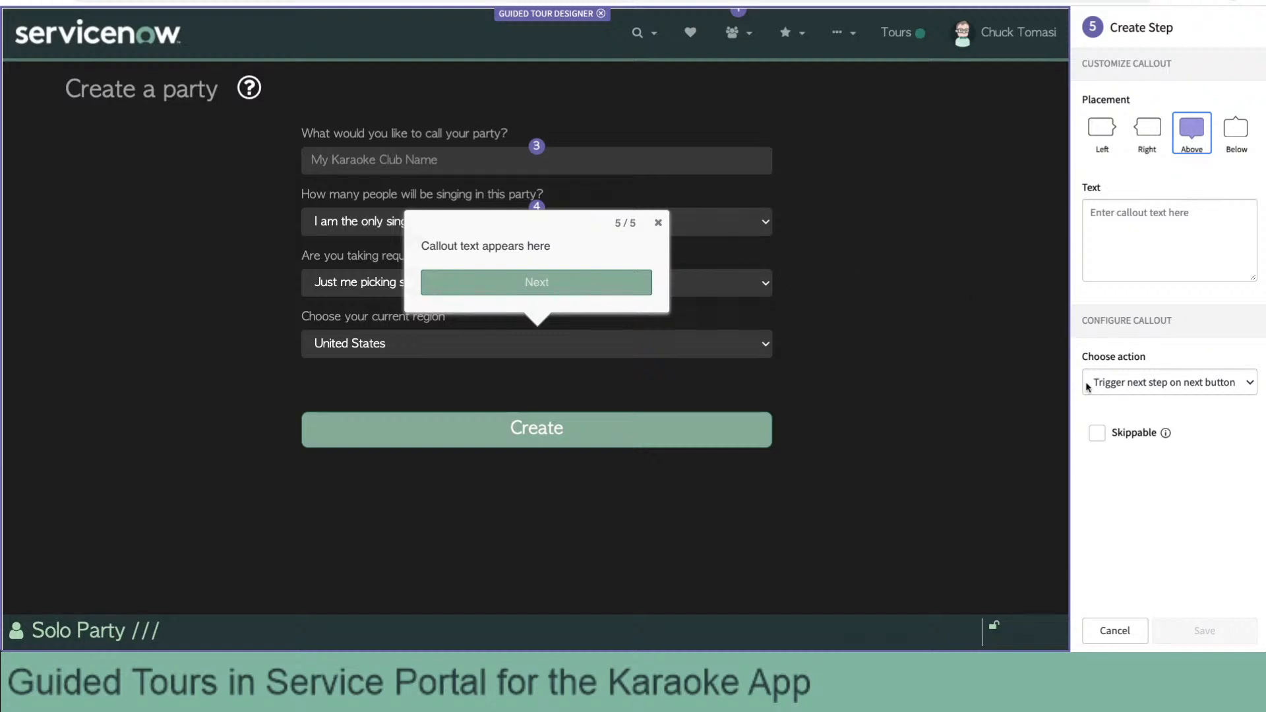
{"action": "left_click", "coordinate": [1096, 432]}
{"action": "left_click", "coordinate": [1127, 227]}
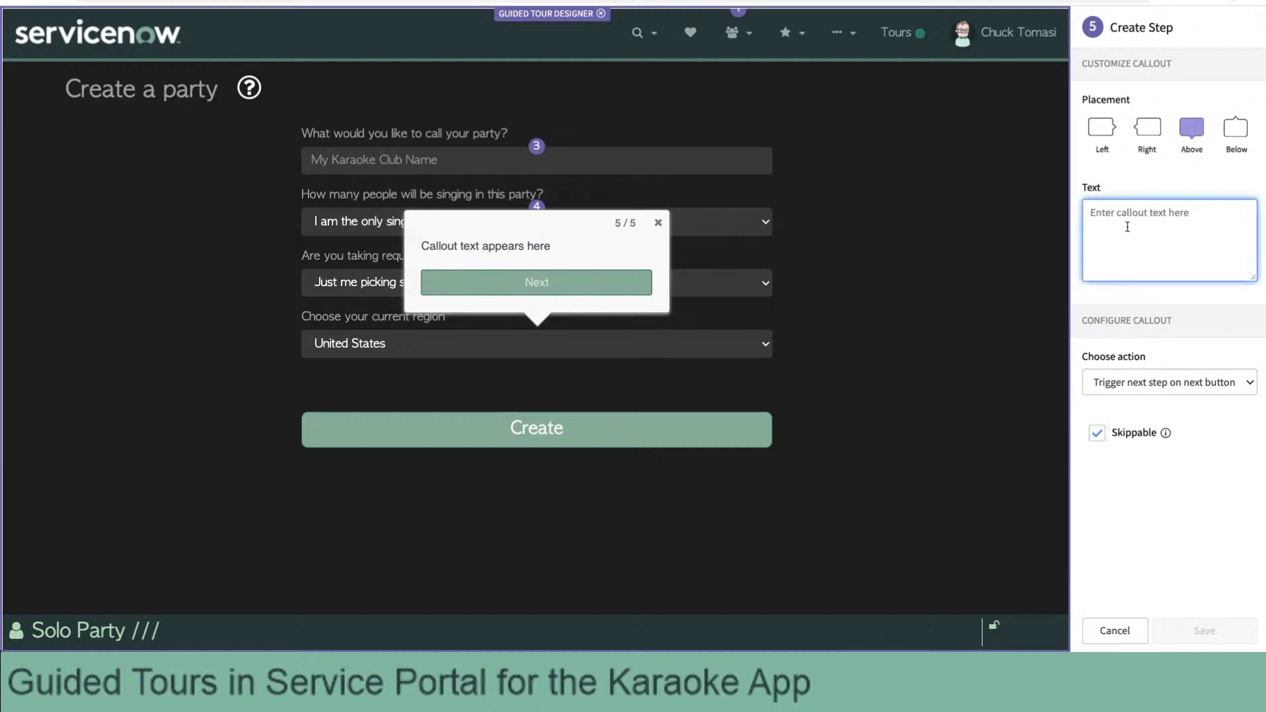
{"action": "type", "text": "Choose your ucrr"}
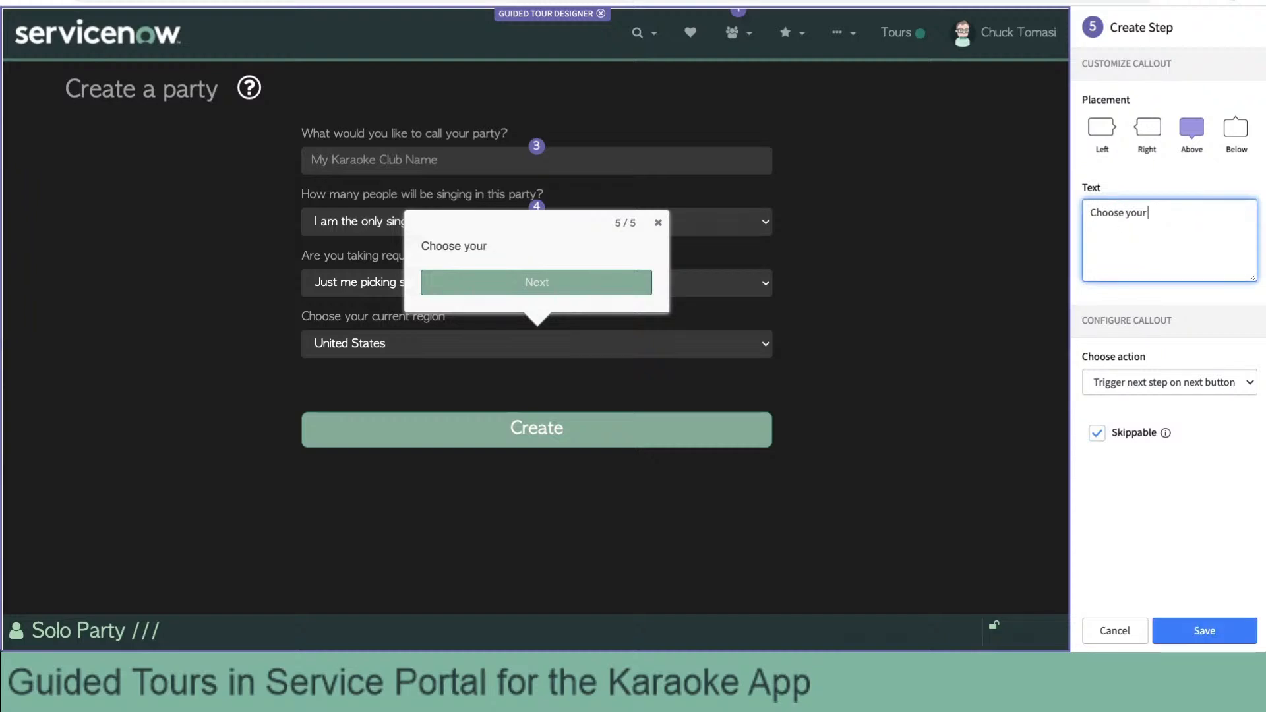
{"action": "key", "text": "BackSpace"}
{"action": "type", "text": "current region (or where you"}
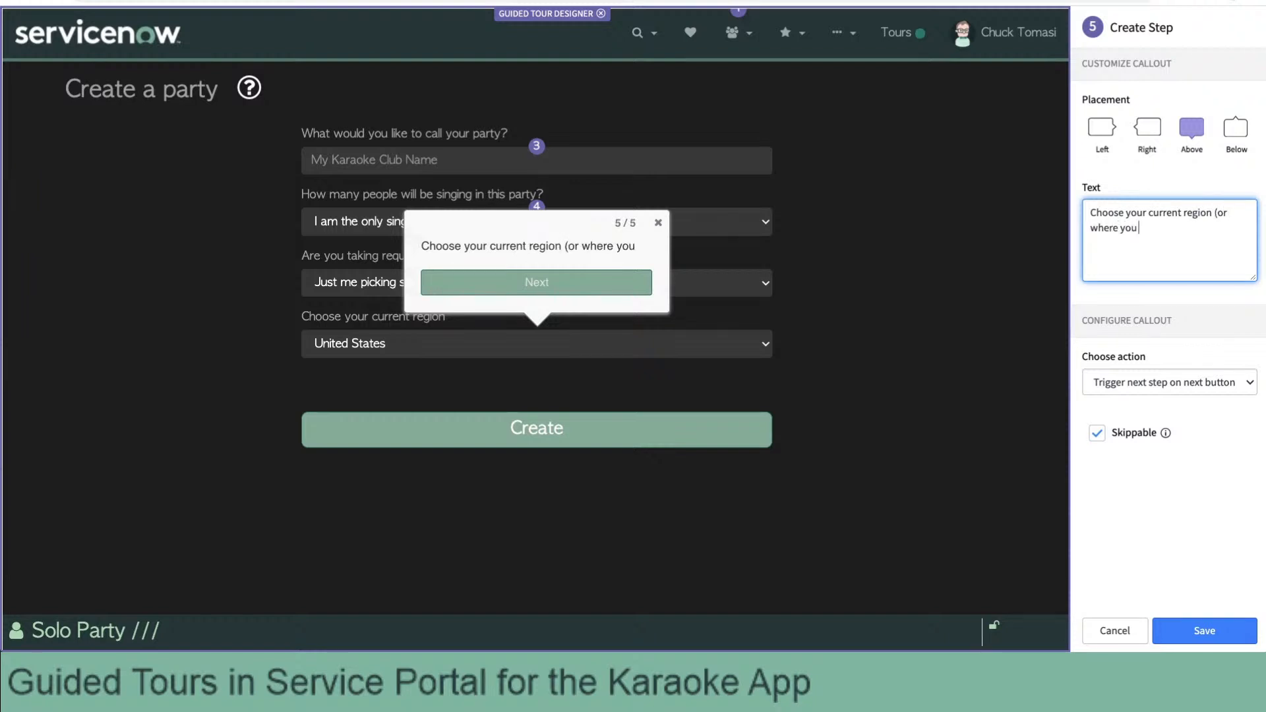
{"action": "type", "text": "r VPN is con"}
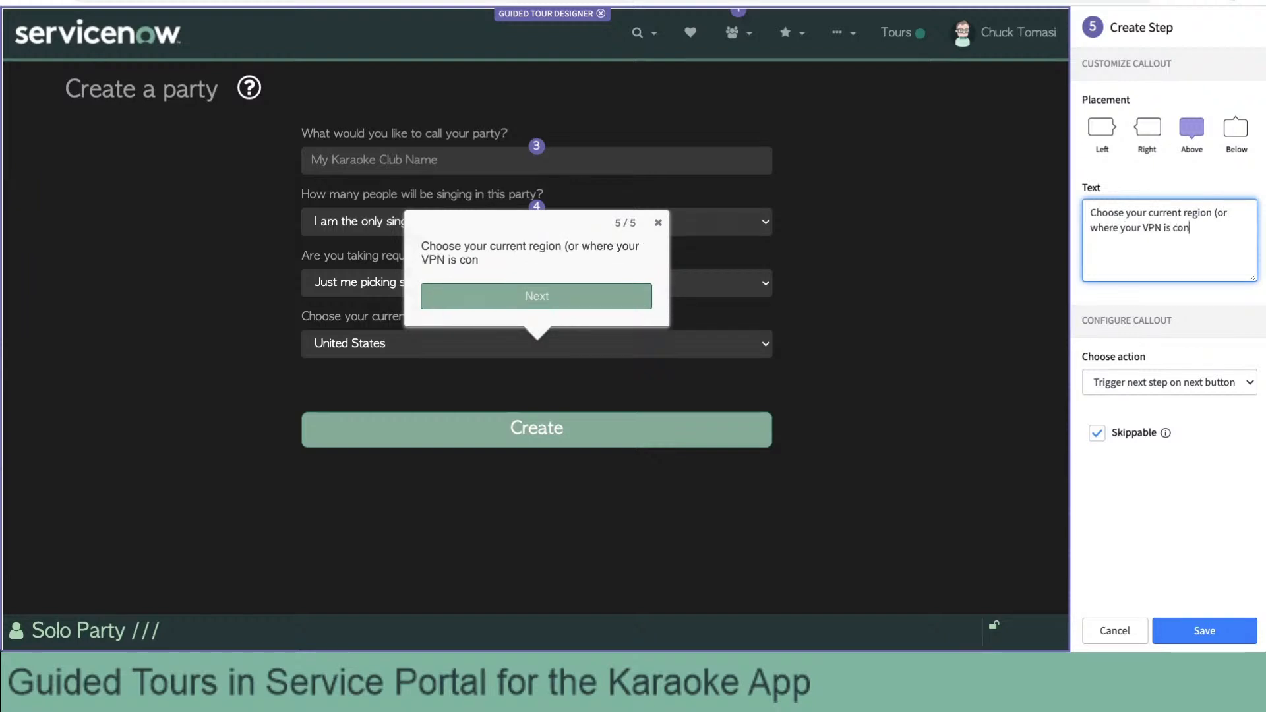
{"action": "type", "text": "nected.)"}
{"action": "left_click", "coordinate": [1198, 327]}
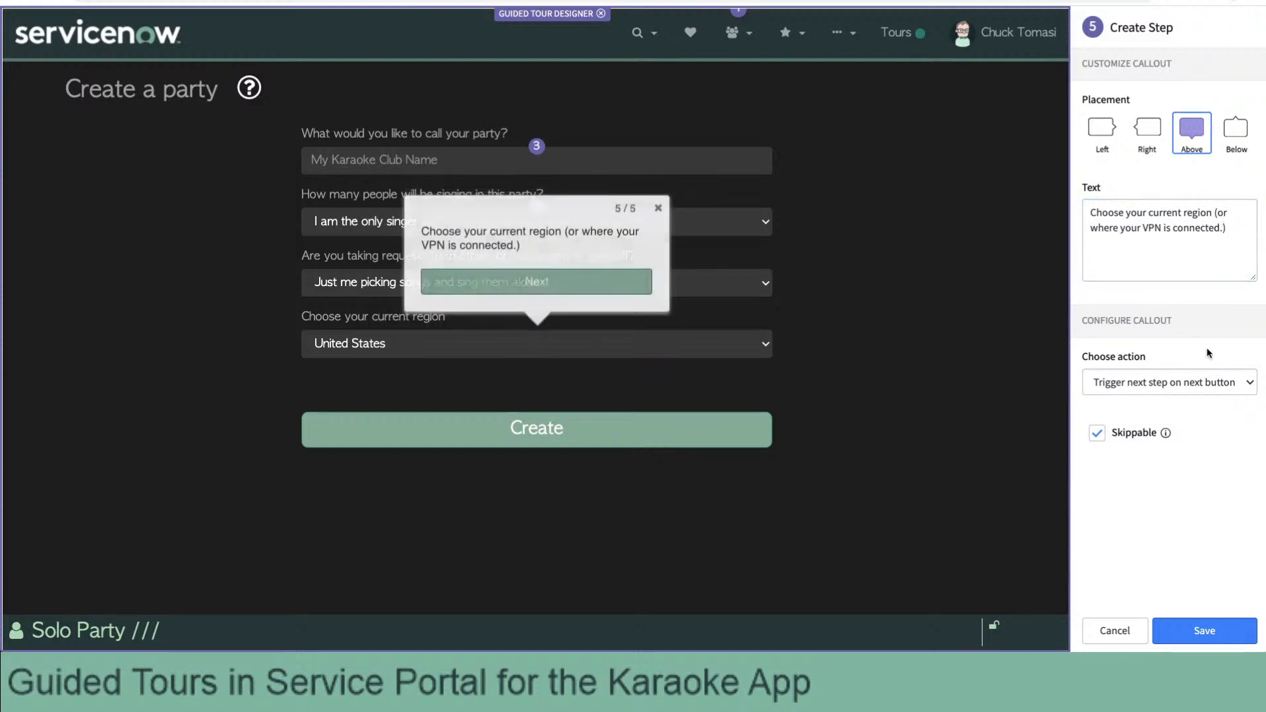
Set the region callout's action to "Trigger next step on change" and save it.
{"action": "left_click", "coordinate": [1165, 387]}
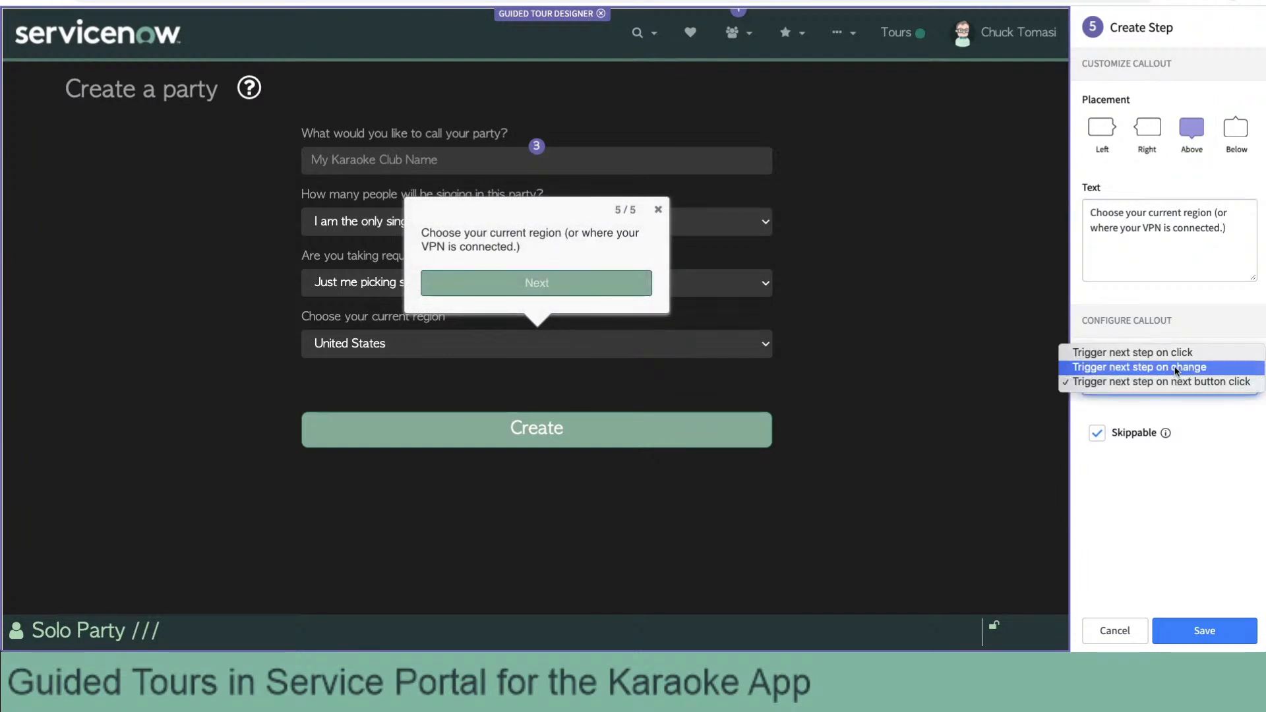
{"action": "left_click", "coordinate": [1175, 368]}
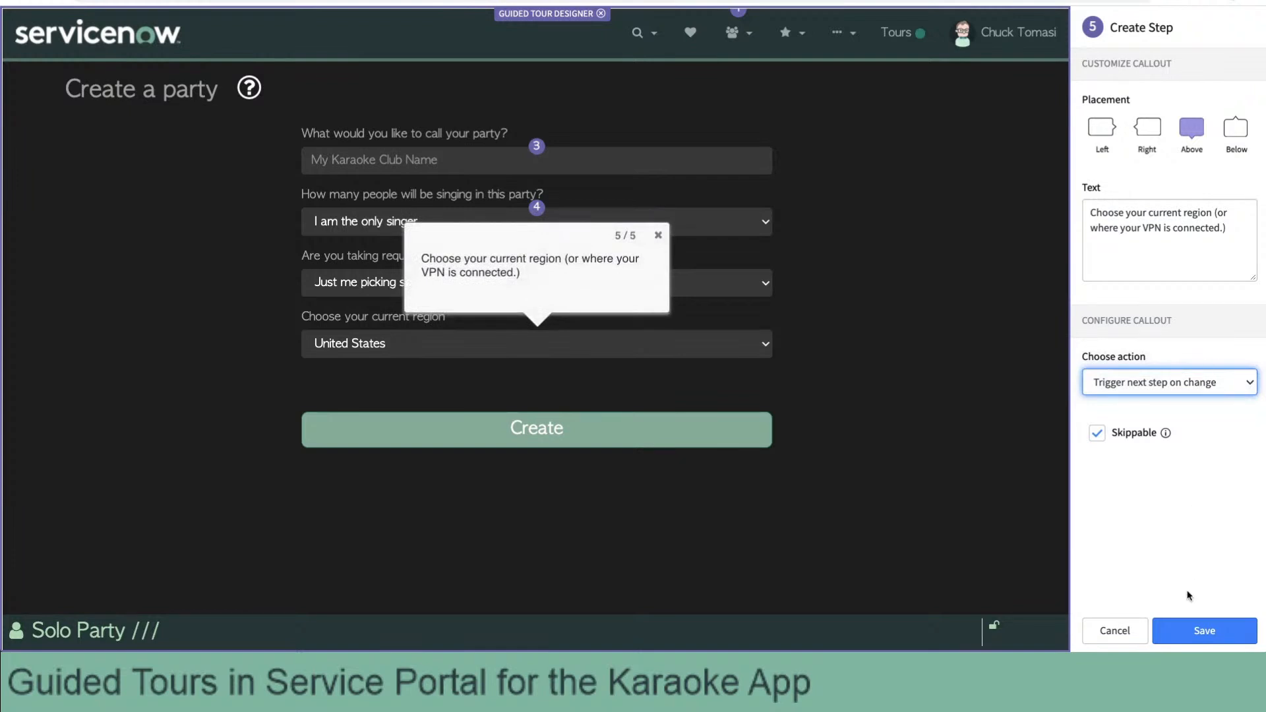
{"action": "left_click", "coordinate": [1193, 632]}
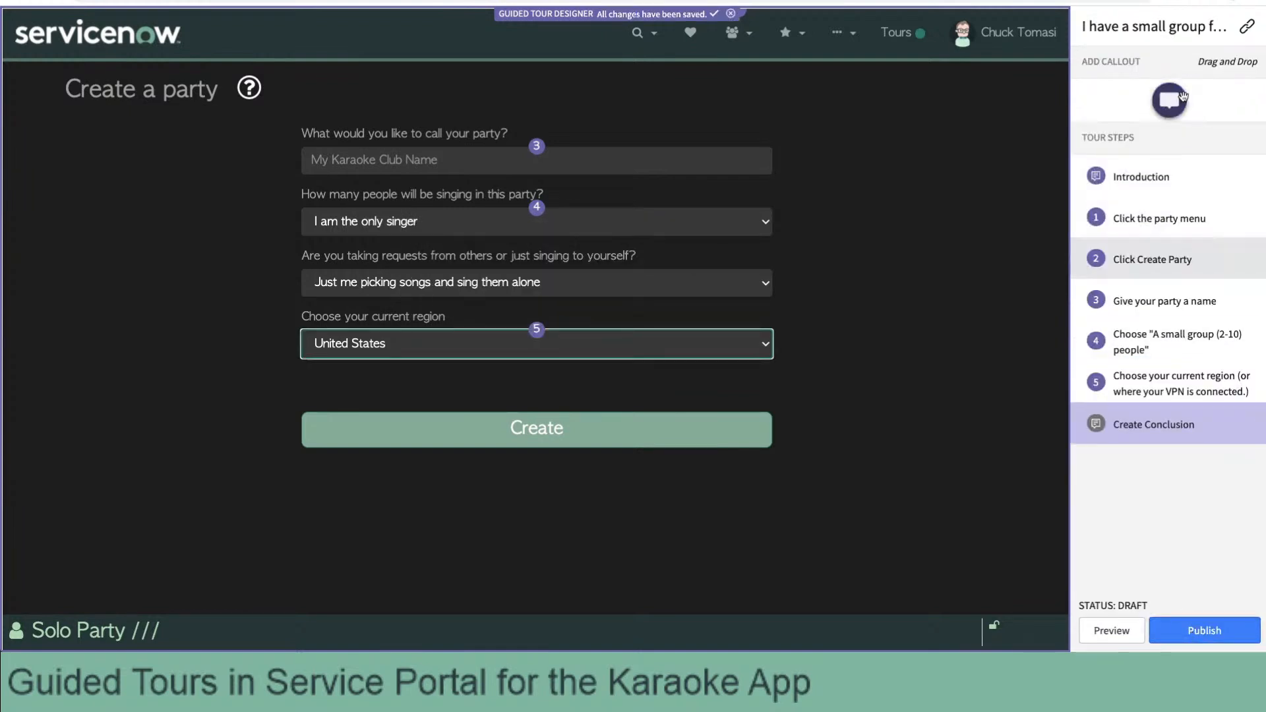
Add a sixth callout on the form's Create button with the text "Click Create to launch your new party!" and action "Trigger next step on click", and save it.
{"action": "left_click_drag", "start_coordinate": [1169, 100], "coordinate": [514, 430]}
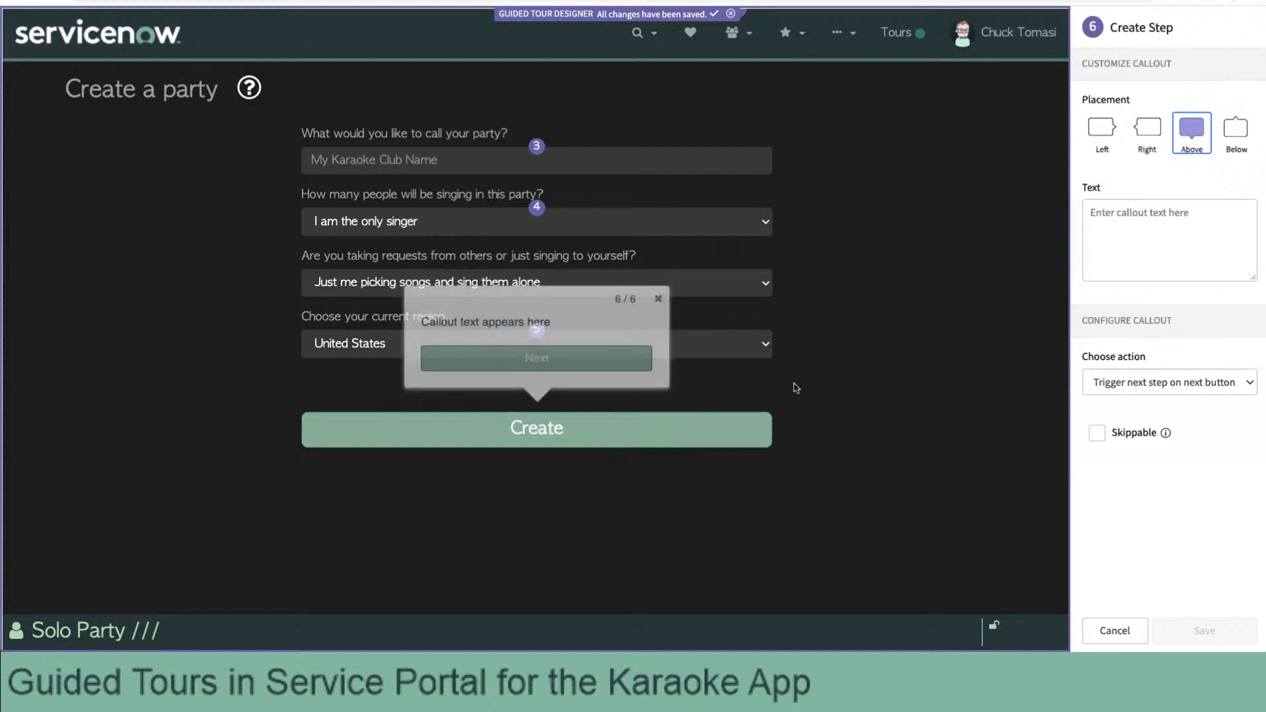
{"action": "left_click", "coordinate": [1161, 226]}
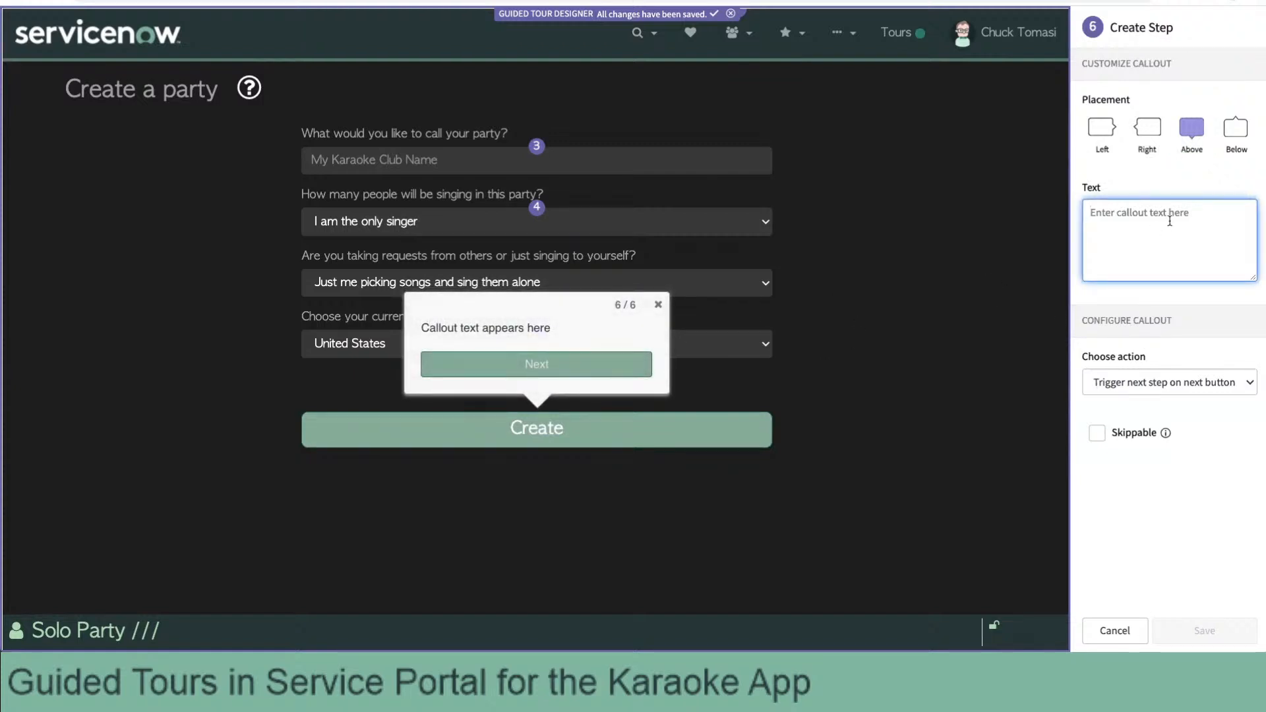
{"action": "type", "text": "Click Create"}
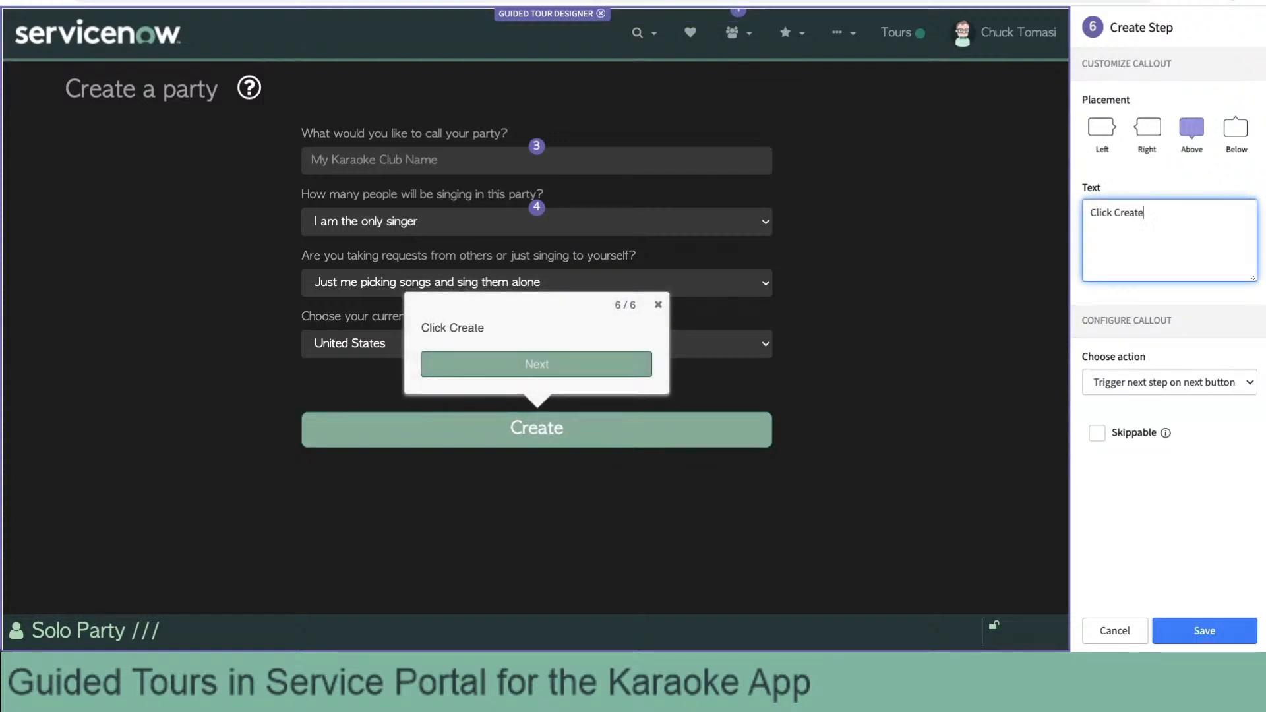
{"action": "type", "text": " to launch"}
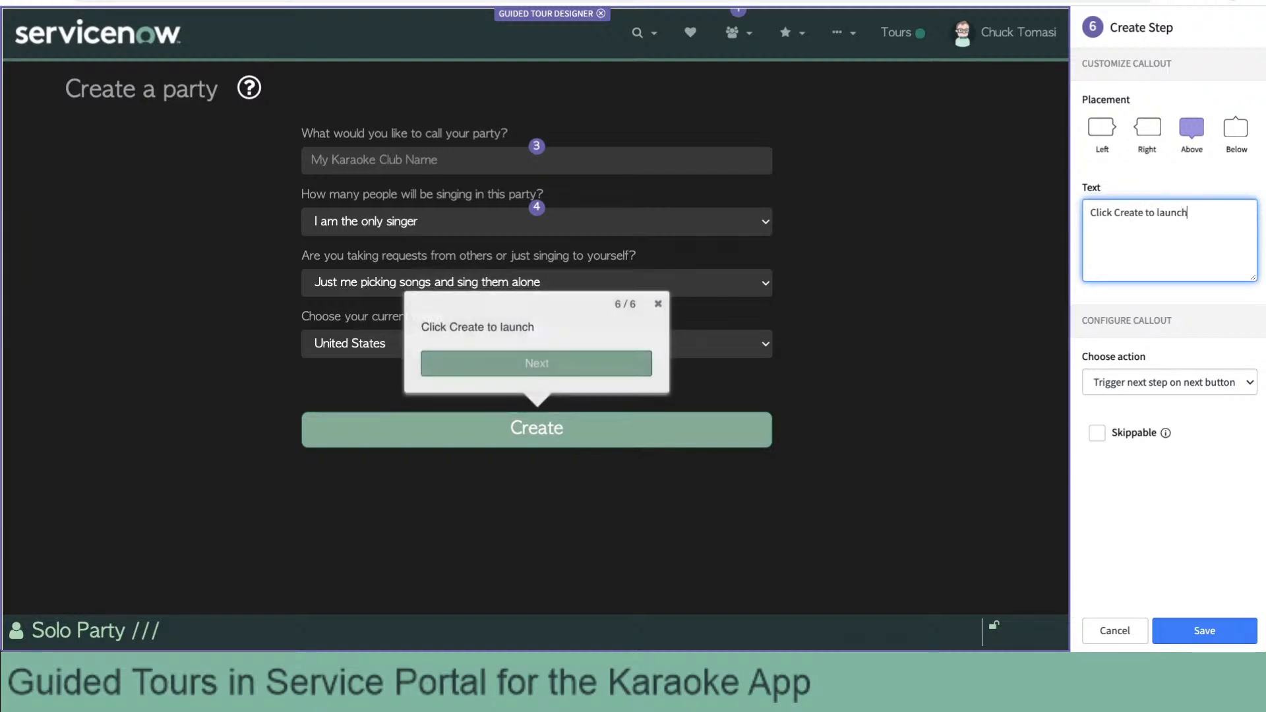
{"action": "type", "text": " your new party!"}
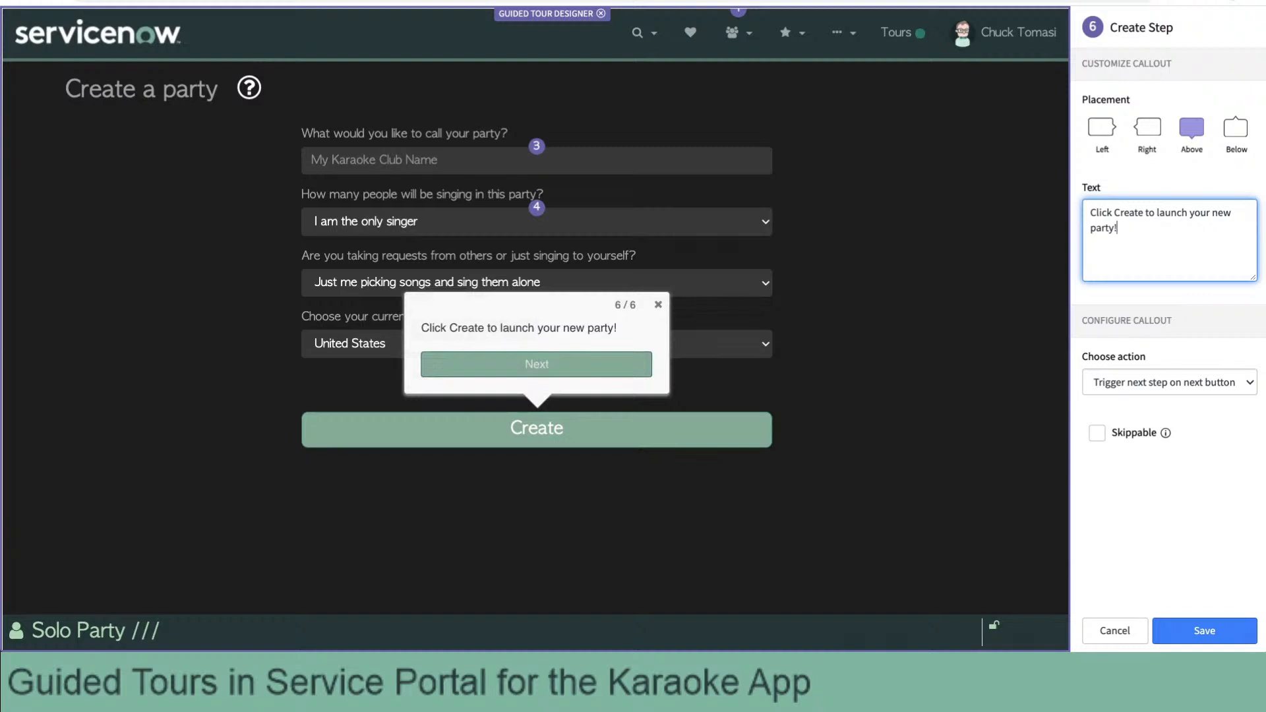
{"action": "left_click", "coordinate": [1190, 382]}
{"action": "left_click", "coordinate": [1134, 354]}
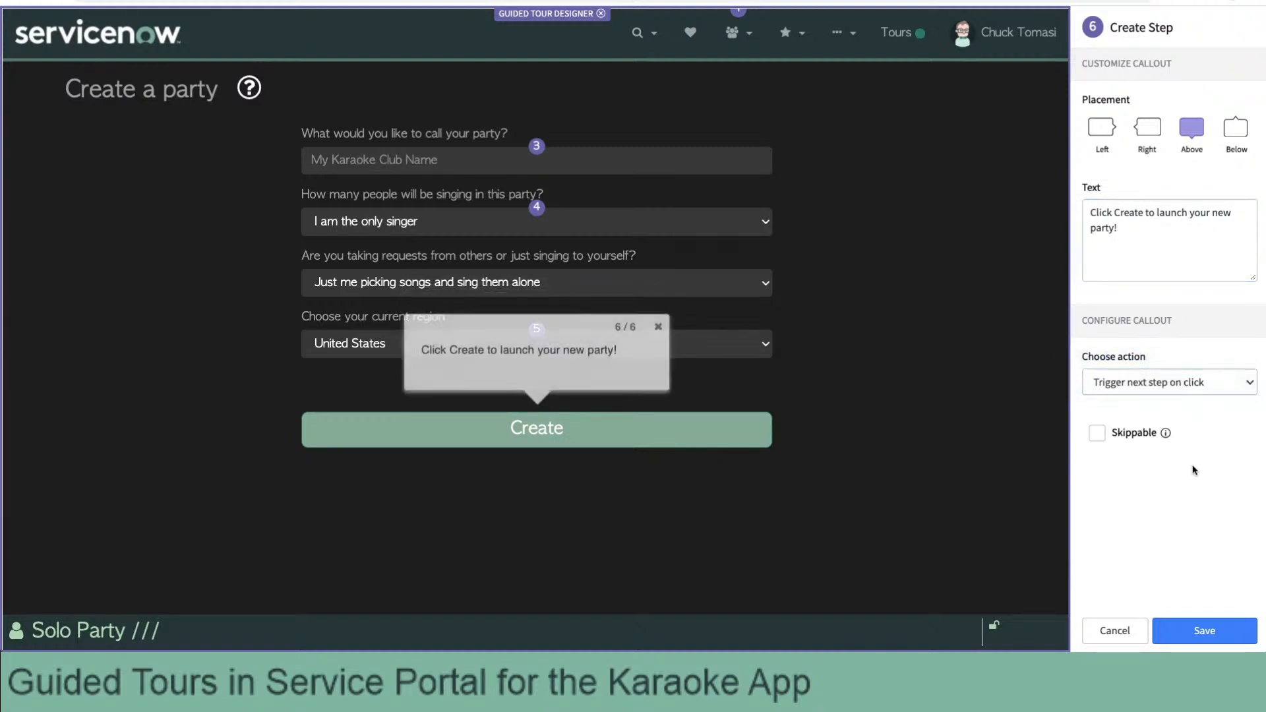
{"action": "left_click", "coordinate": [1204, 629]}
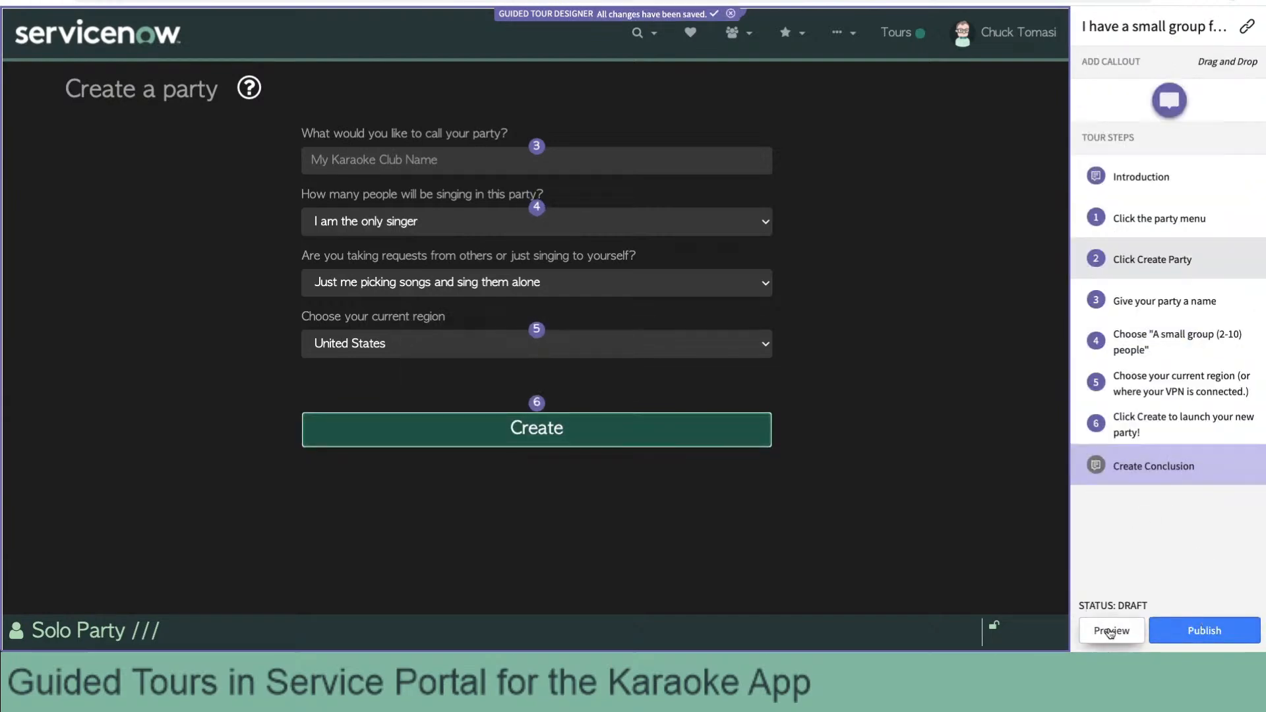
Start the tour preview and compare its page heading with the heading of the Create a party form in the separate portal window.
{"action": "left_click", "coordinate": [1110, 631]}
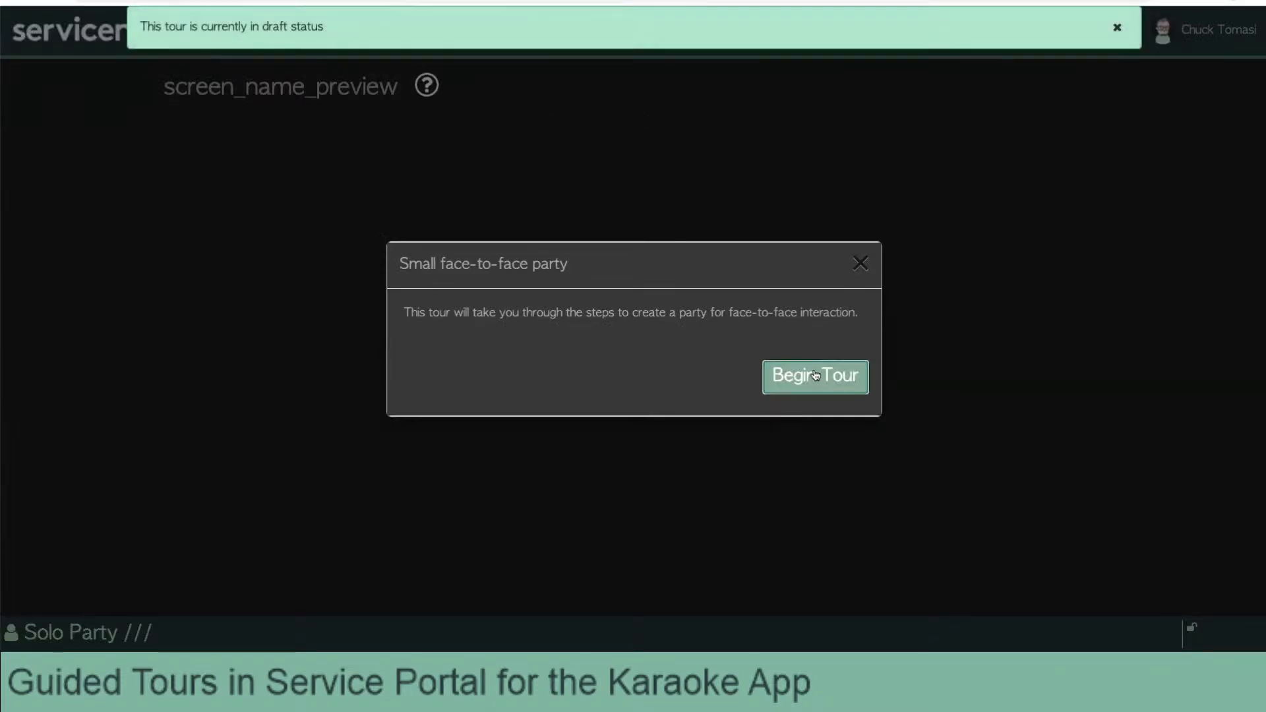
{"action": "left_click", "coordinate": [815, 379]}
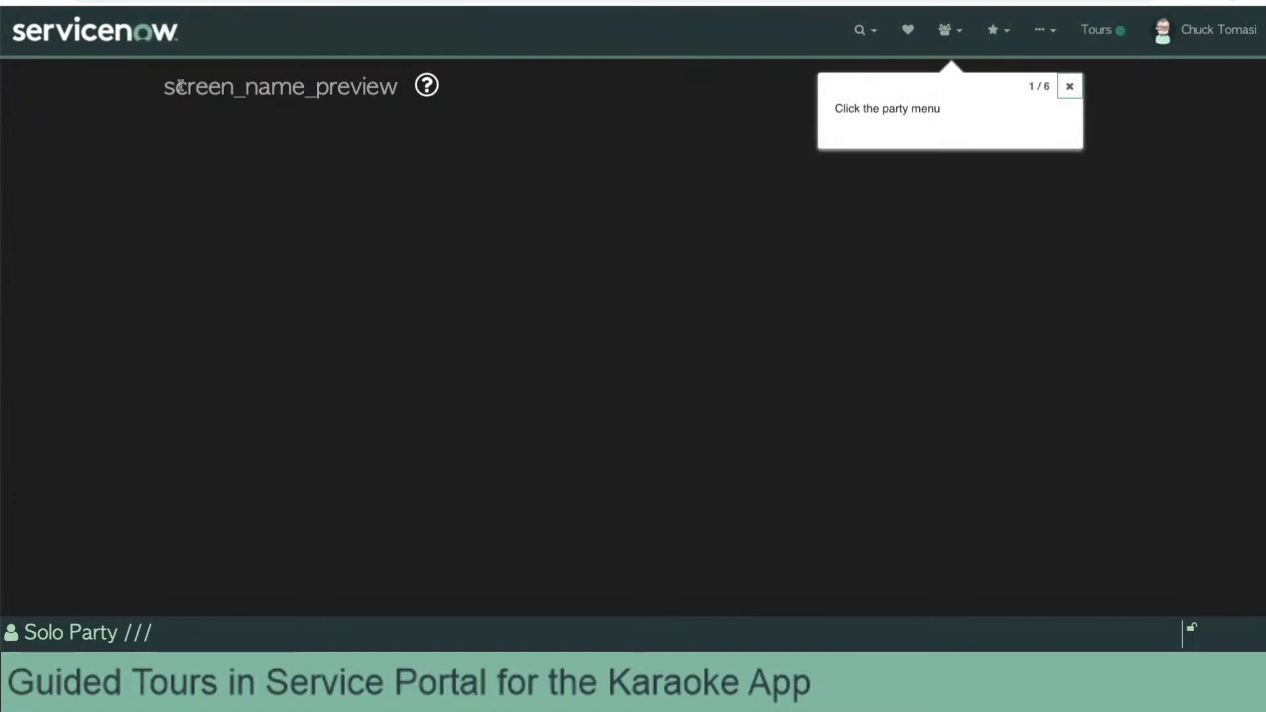
{"action": "left_click_drag", "start_coordinate": [165, 87], "coordinate": [395, 93]}
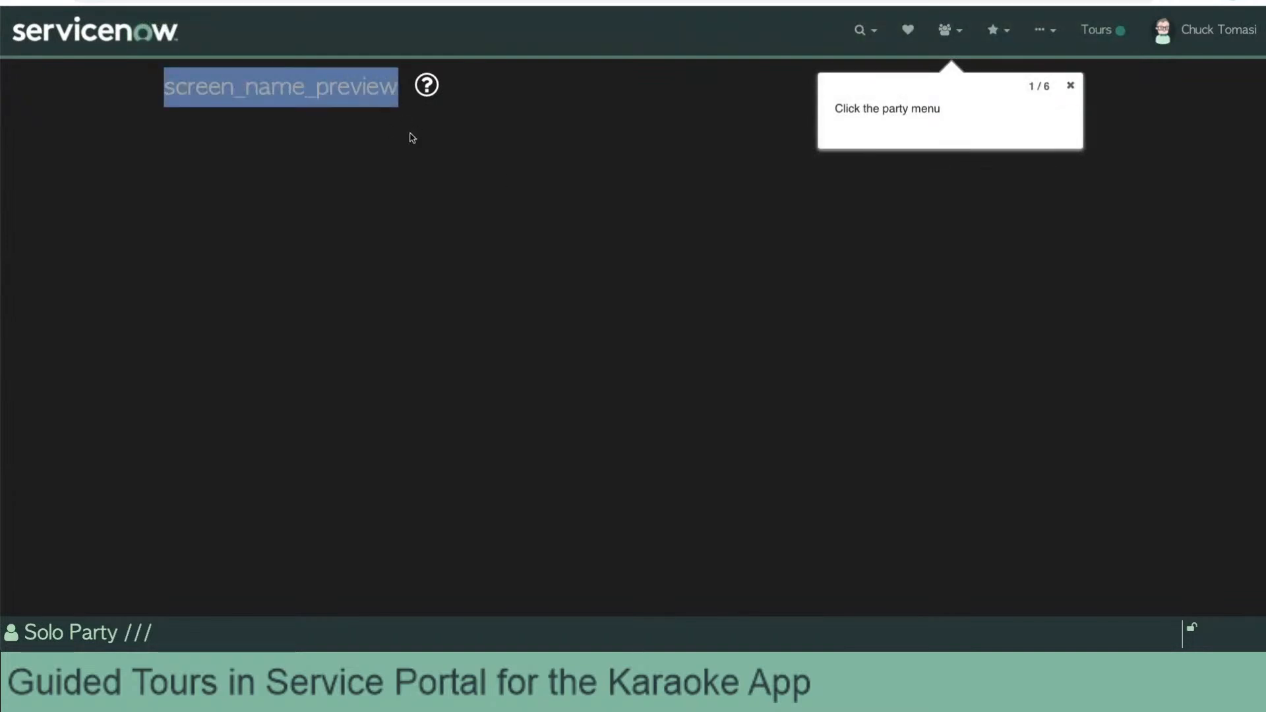
{"action": "left_click", "coordinate": [416, 143]}
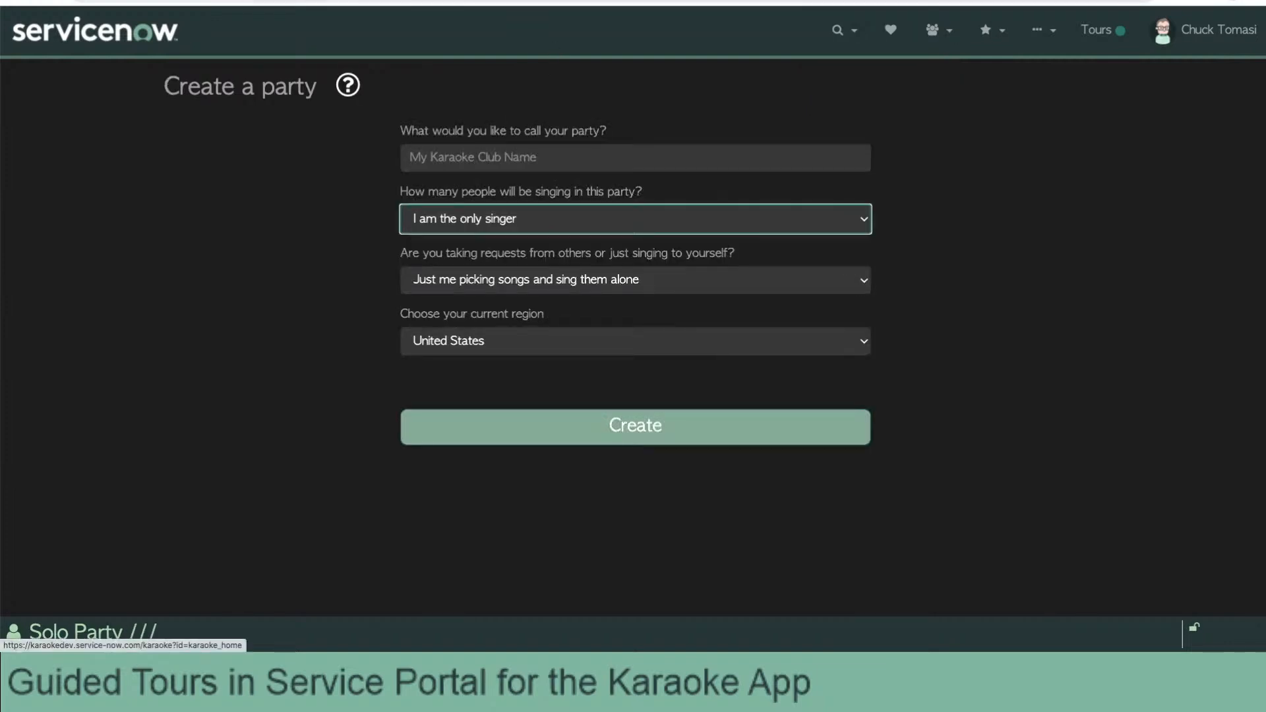
{"action": "left_click", "coordinate": [613, 2]}
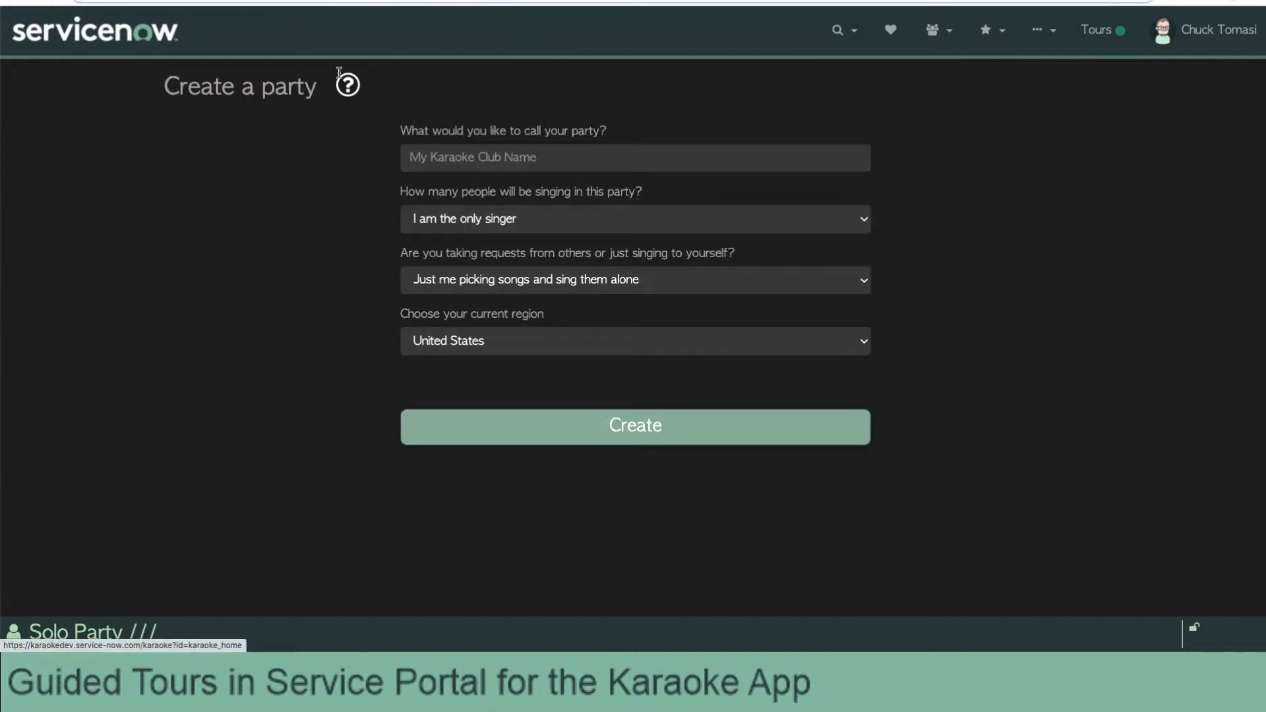
{"action": "left_click_drag", "start_coordinate": [165, 89], "coordinate": [315, 92]}
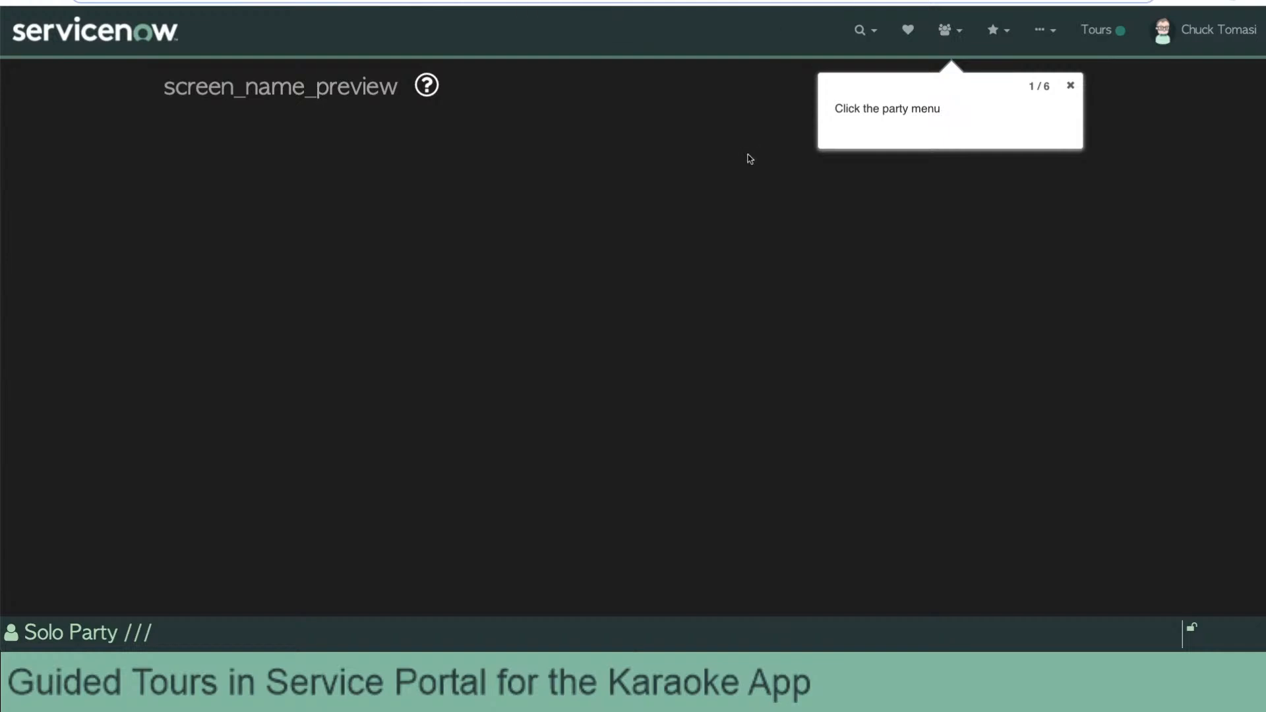
Follow the previewed tour through the party menu to the Create a party form and name the party "screen_name_preview".
{"action": "left_click", "coordinate": [946, 43]}
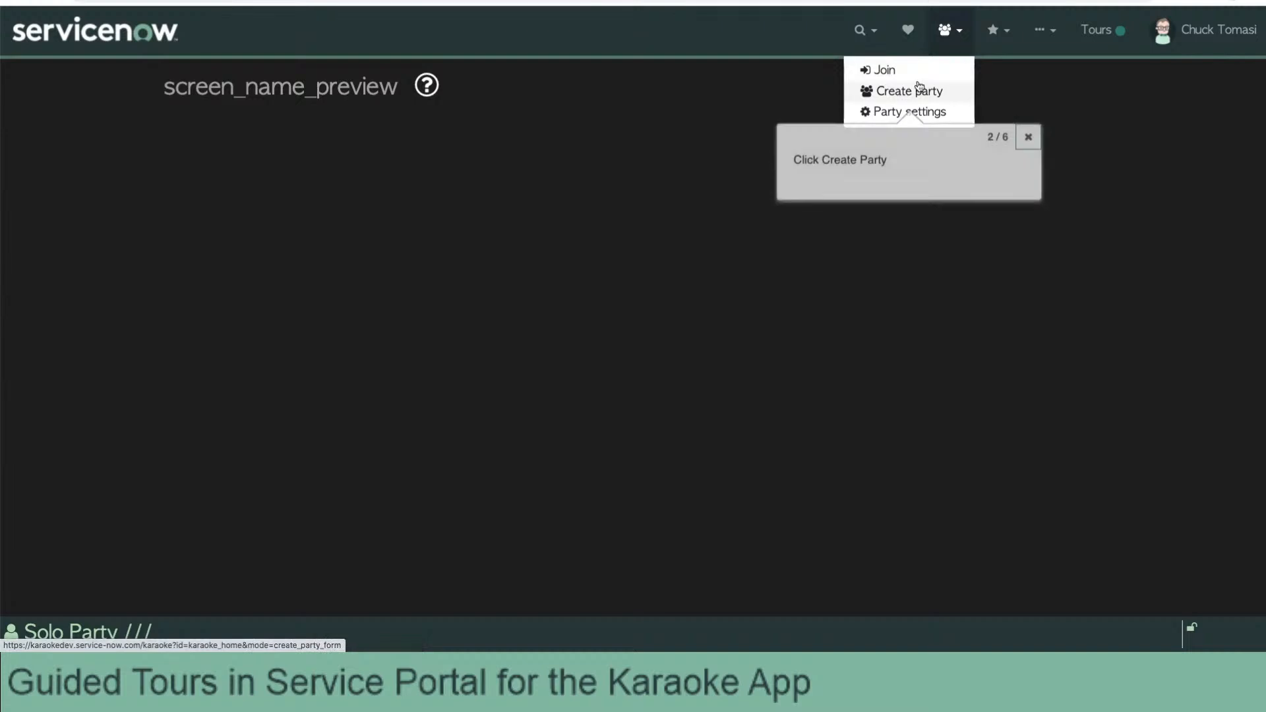
{"action": "left_click", "coordinate": [897, 98]}
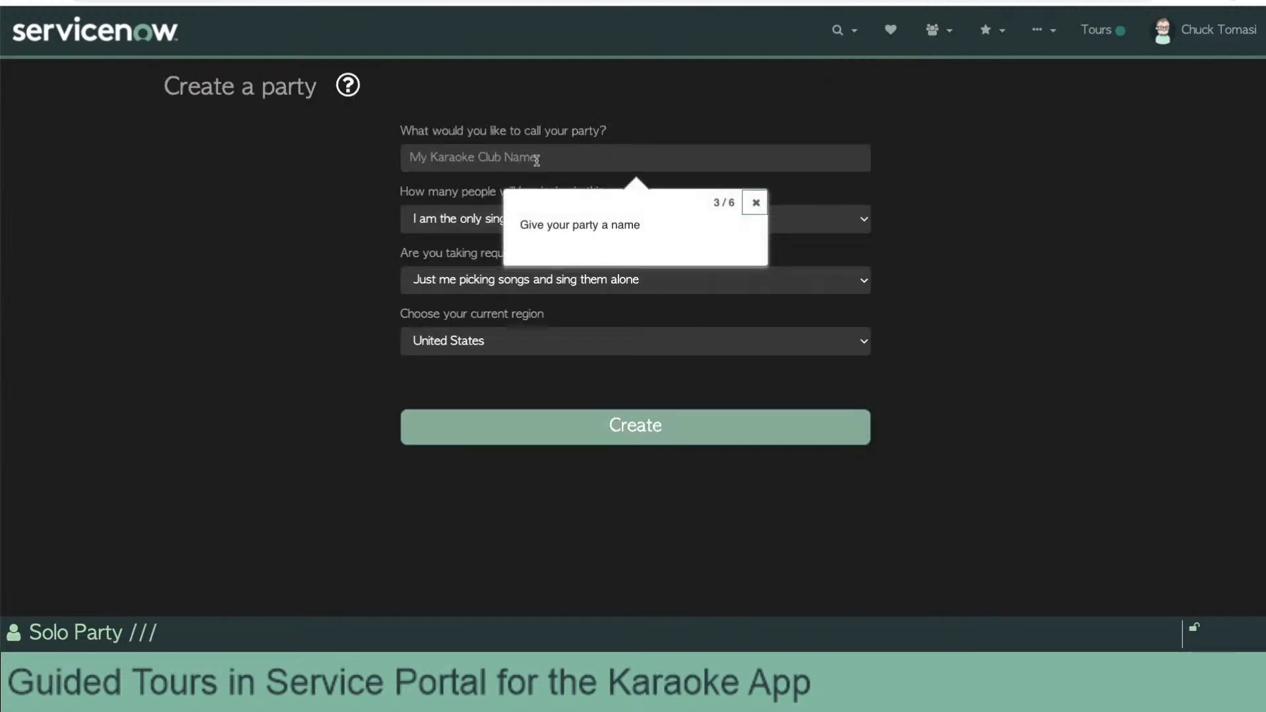
{"action": "left_click", "coordinate": [537, 158]}
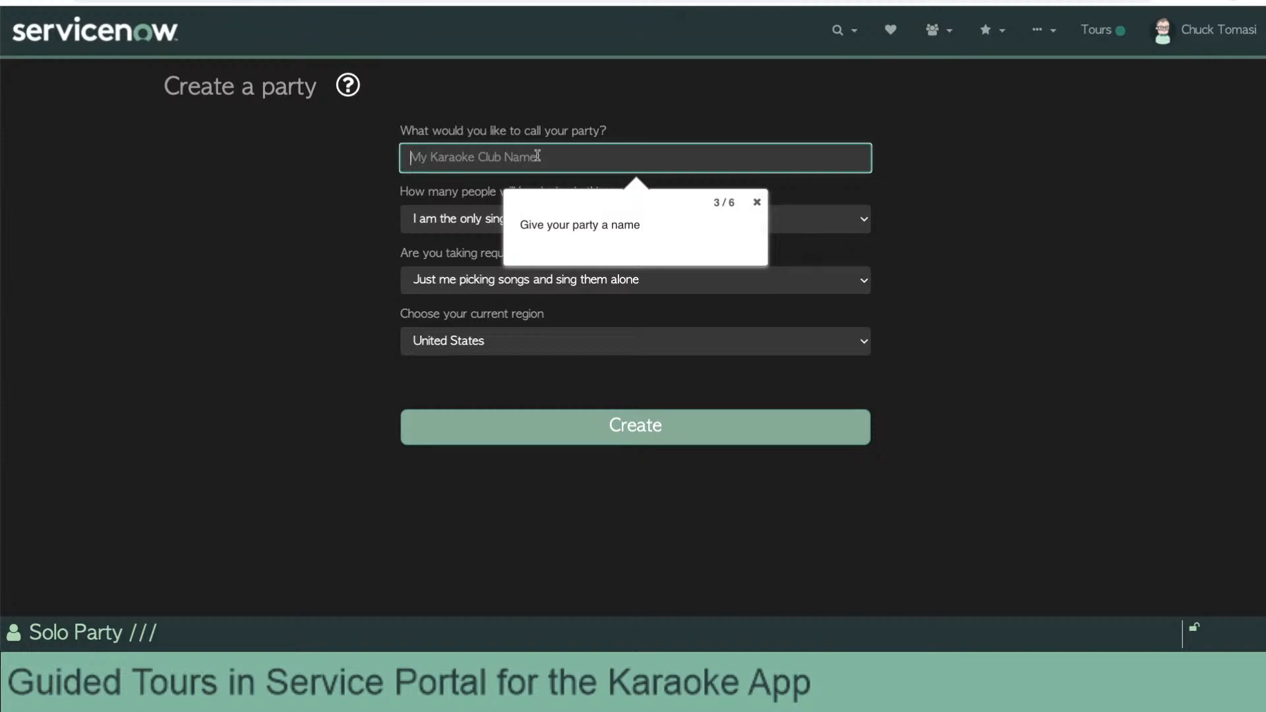
{"action": "type", "text": "screen_mode"}
{"action": "key", "text": "BackSpace"}
{"action": "key", "text": "BackSpace"}
{"action": "key", "text": "BackSpace"}
{"action": "type", "text": "name_previ"}
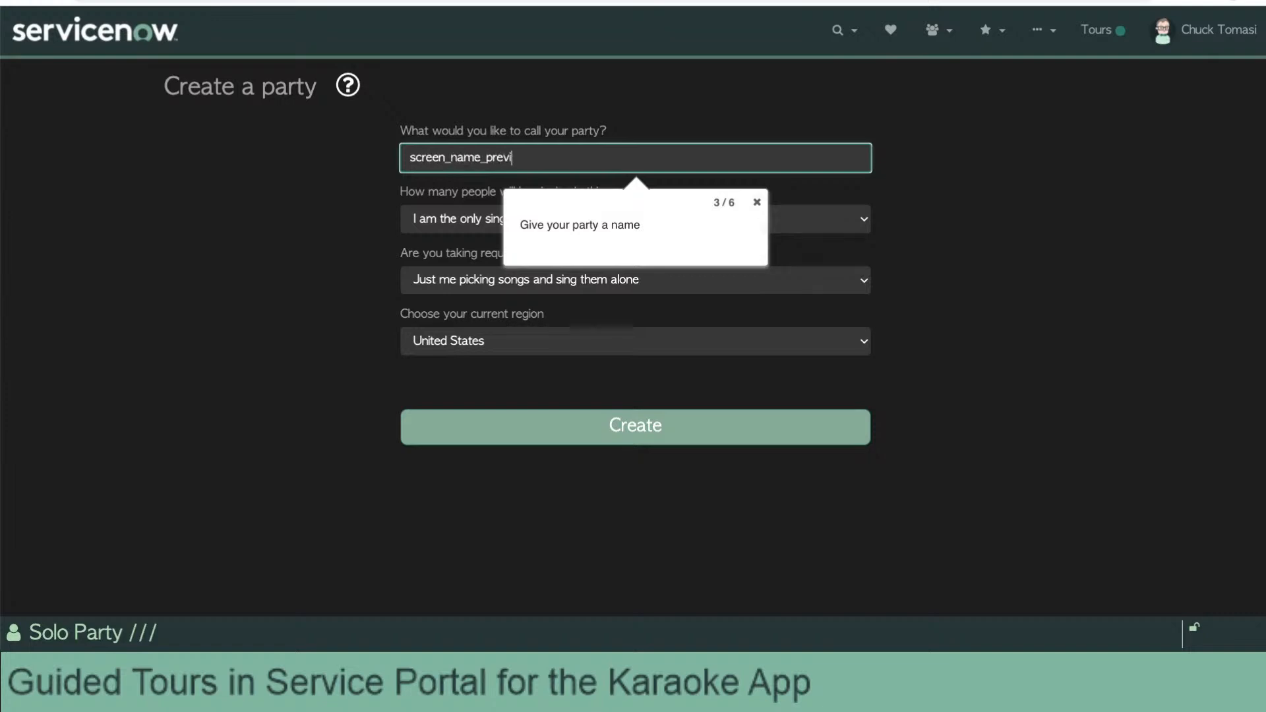
{"action": "type", "text": "ew"}
{"action": "key", "text": "Tab"}
Set the number of singers to "A small group (2-10 people)" and create the party, dismissing the remaining callout and message.
{"action": "left_click", "coordinate": [527, 219]}
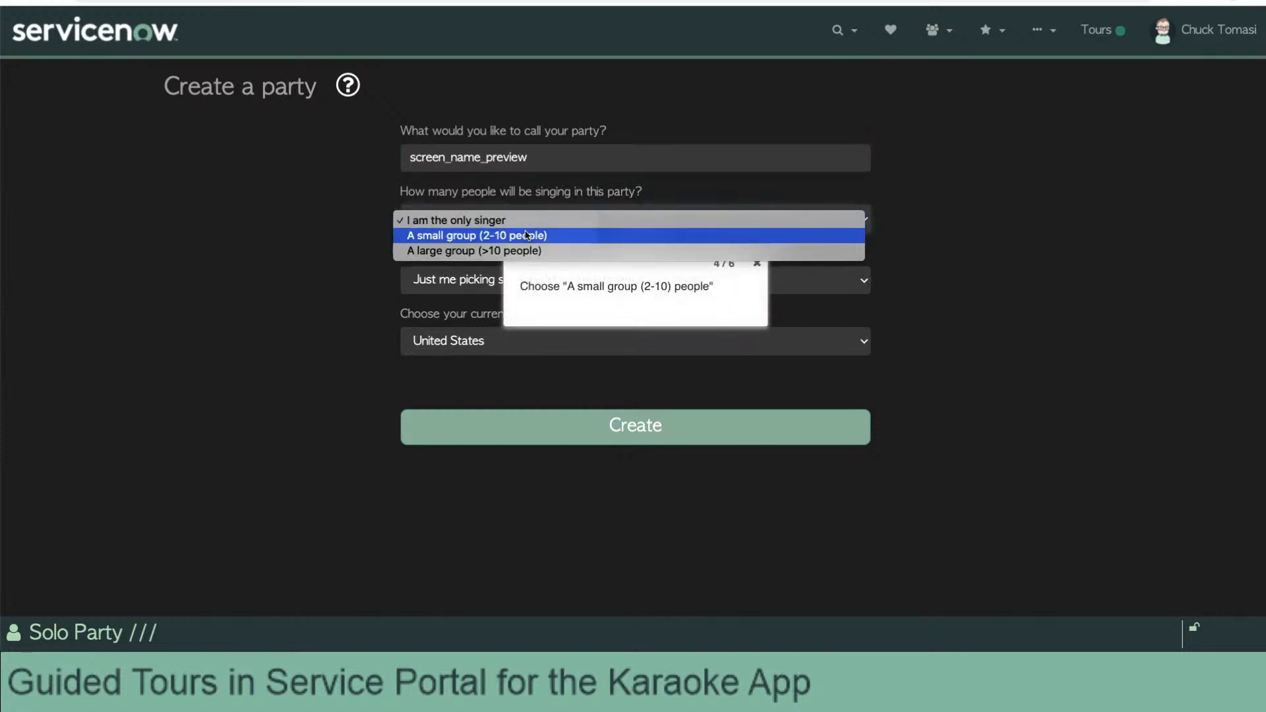
{"action": "left_click", "coordinate": [527, 236]}
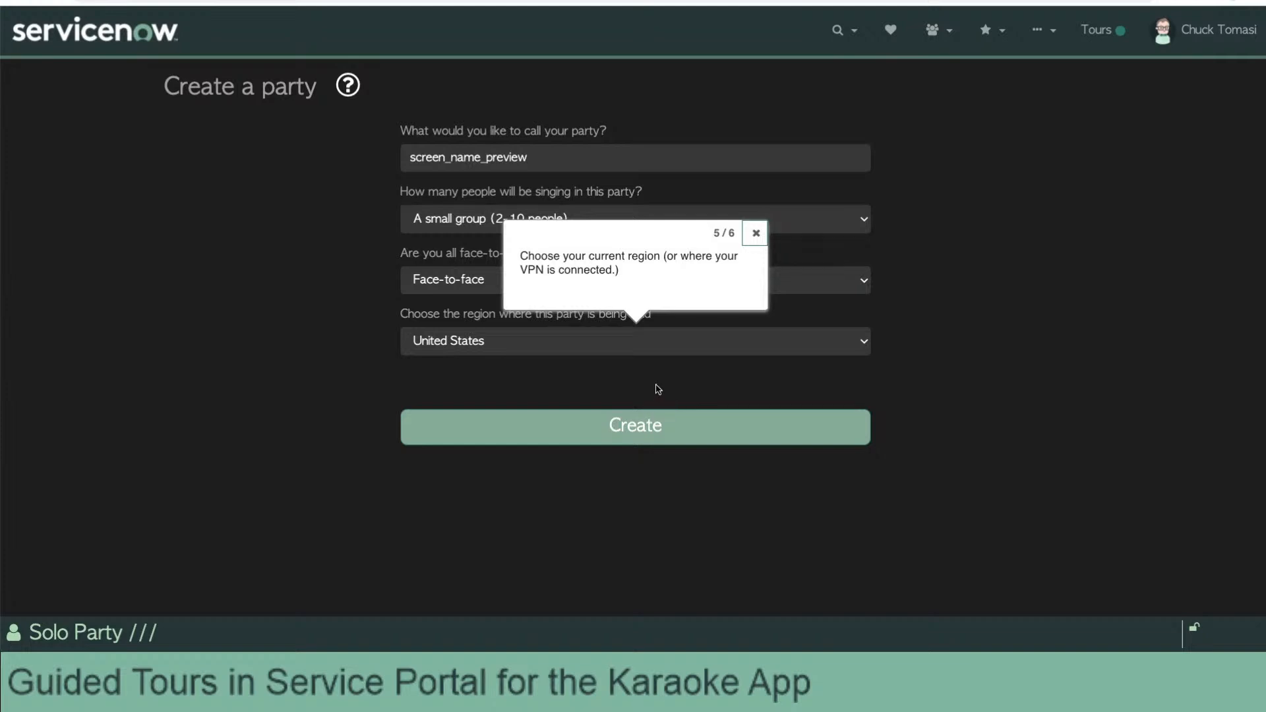
{"action": "left_click", "coordinate": [829, 163]}
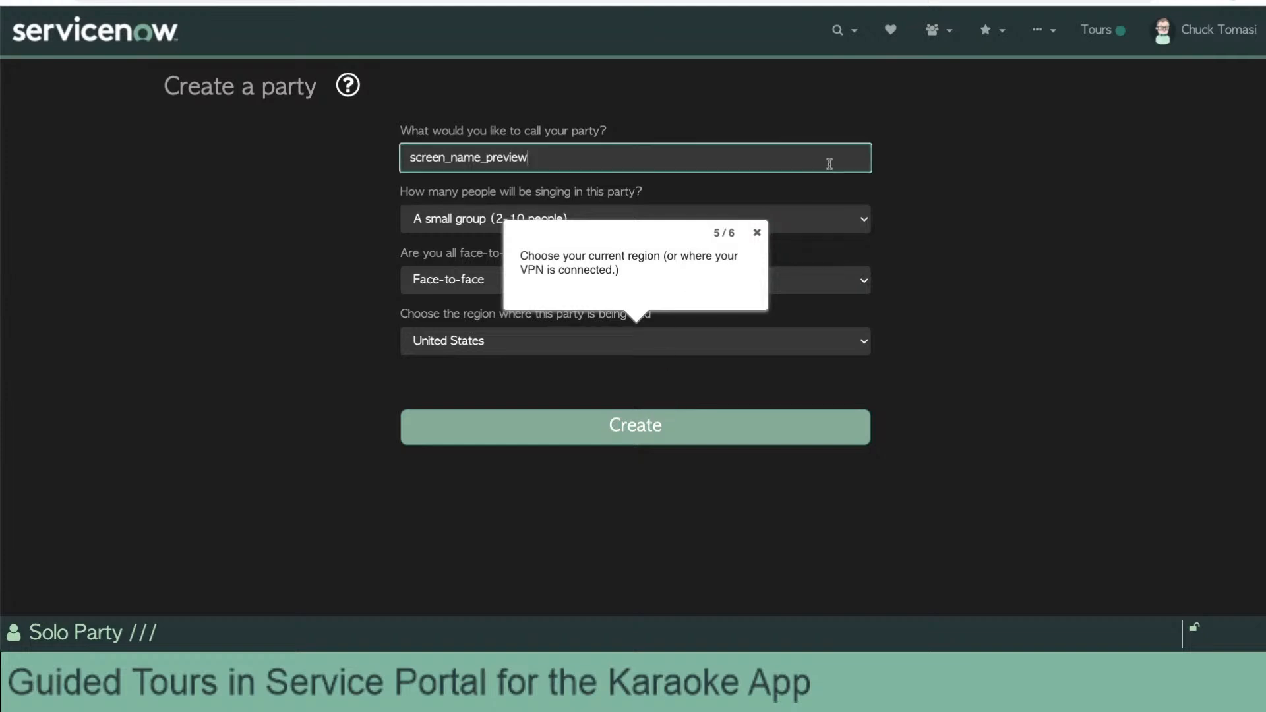
{"action": "left_click", "coordinate": [914, 198]}
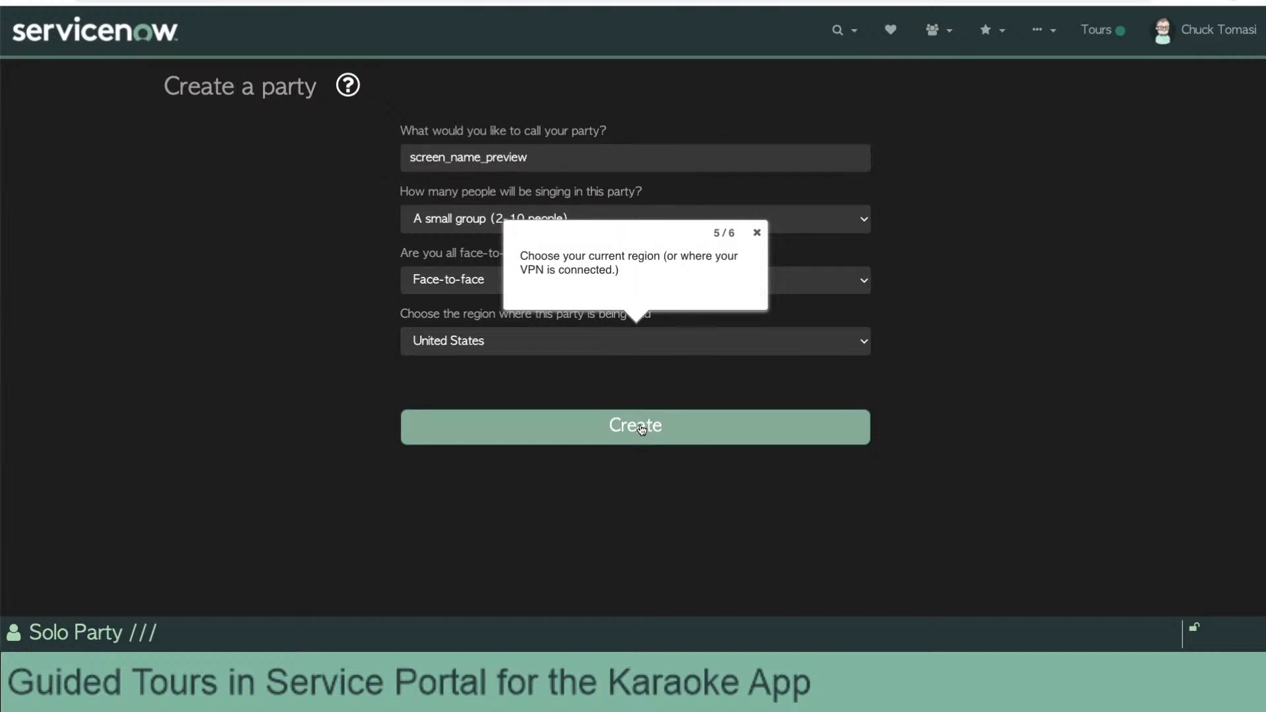
{"action": "left_click", "coordinate": [642, 429]}
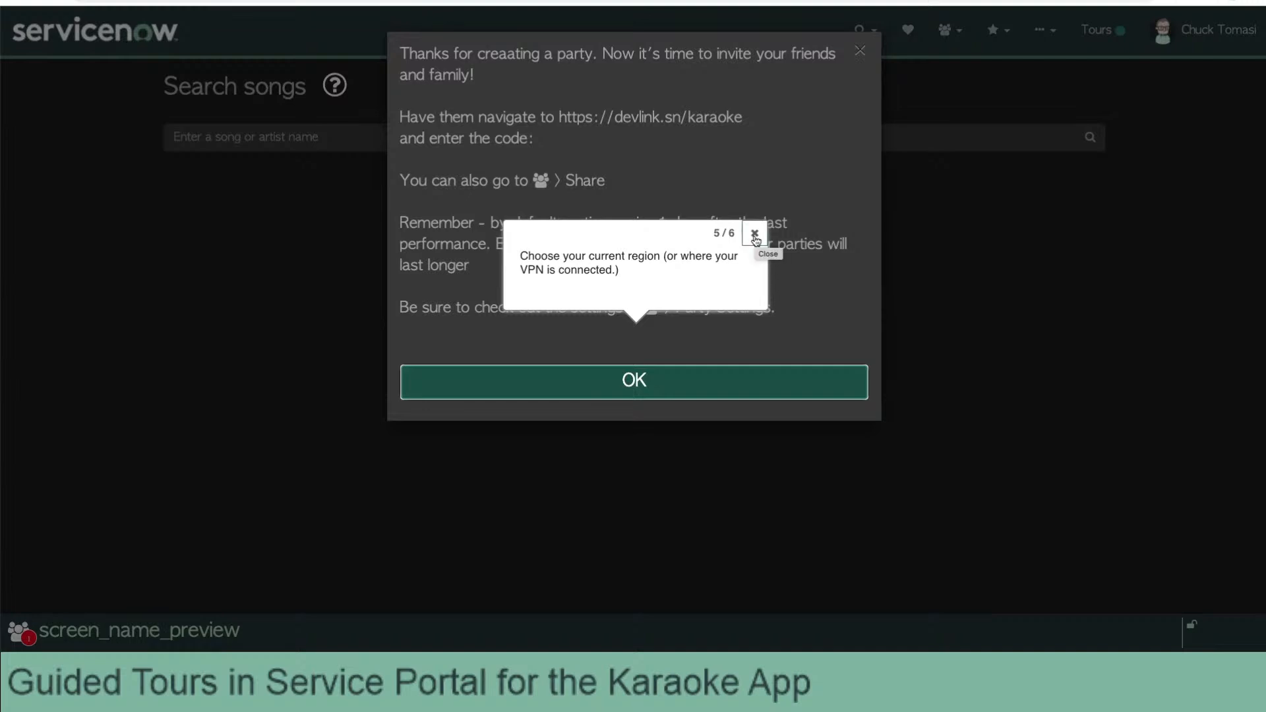
{"action": "left_click", "coordinate": [755, 234]}
{"action": "left_click", "coordinate": [1042, 292]}
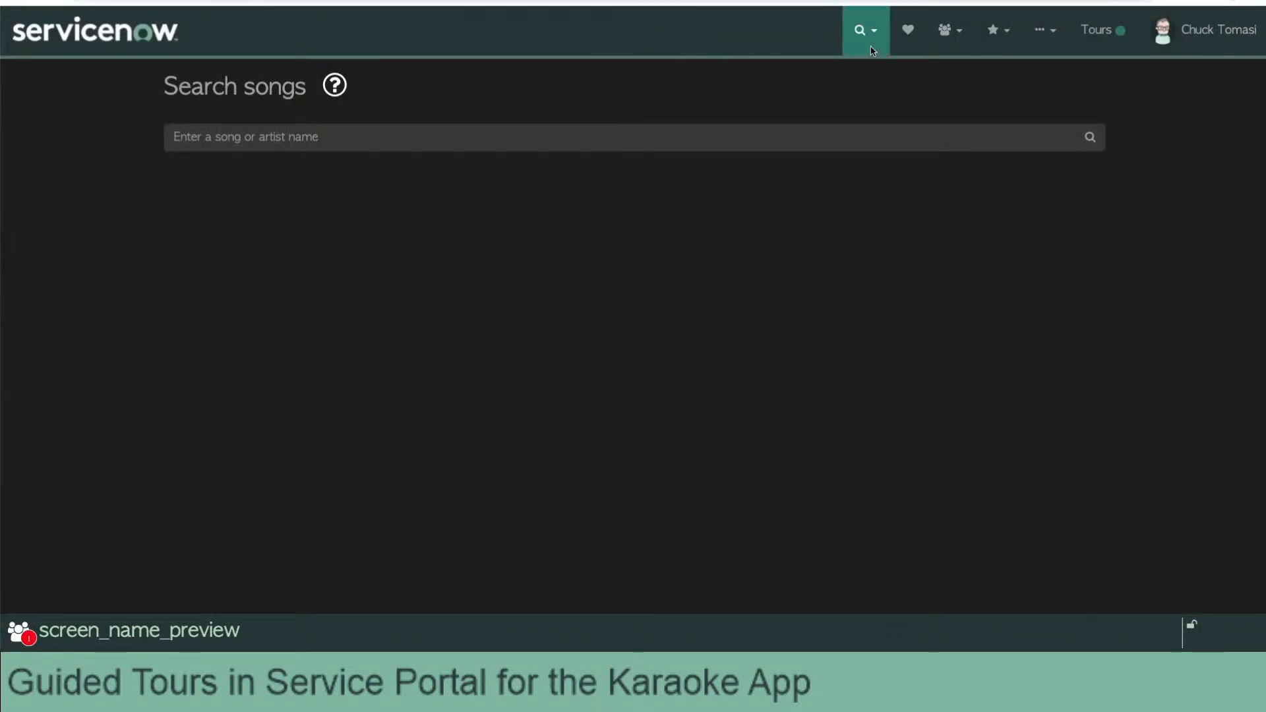
Return to the tour designer and check the sixth and first callouts of the tour.
{"action": "left_click", "coordinate": [1096, 30]}
{"action": "left_click", "coordinate": [795, 67]}
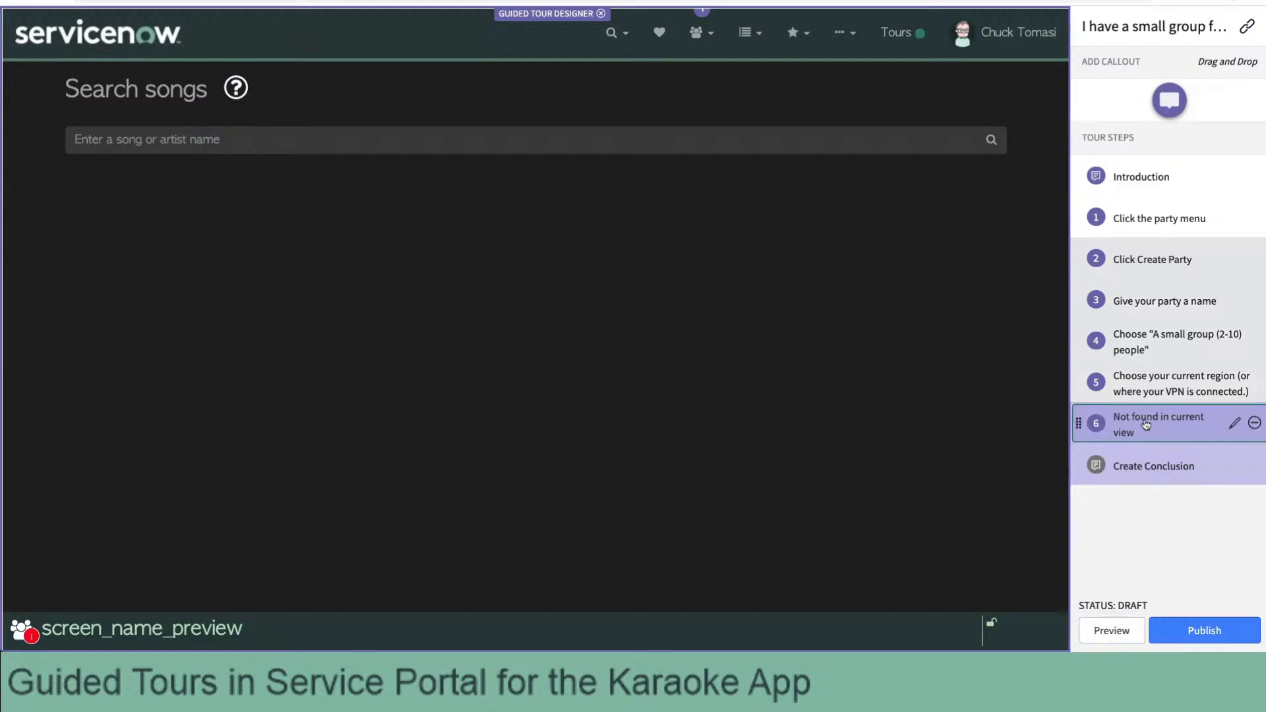
{"action": "left_click", "coordinate": [1146, 425]}
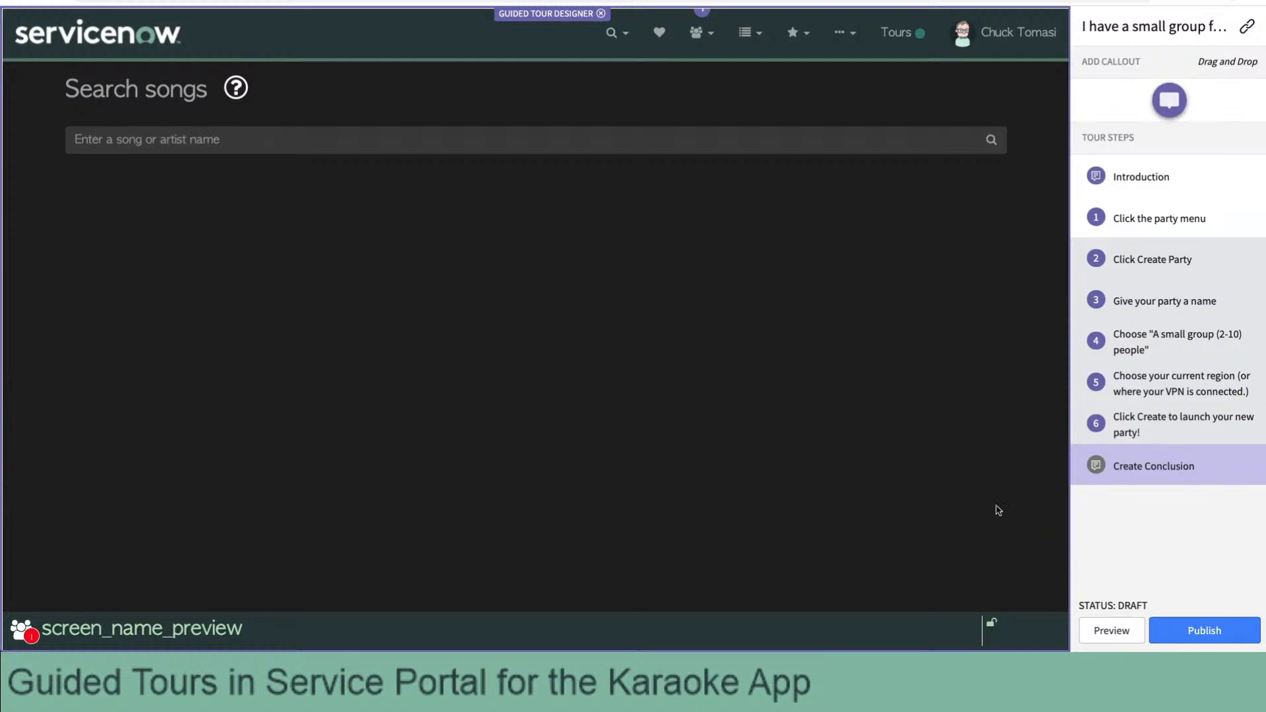
{"action": "left_click", "coordinate": [1164, 229]}
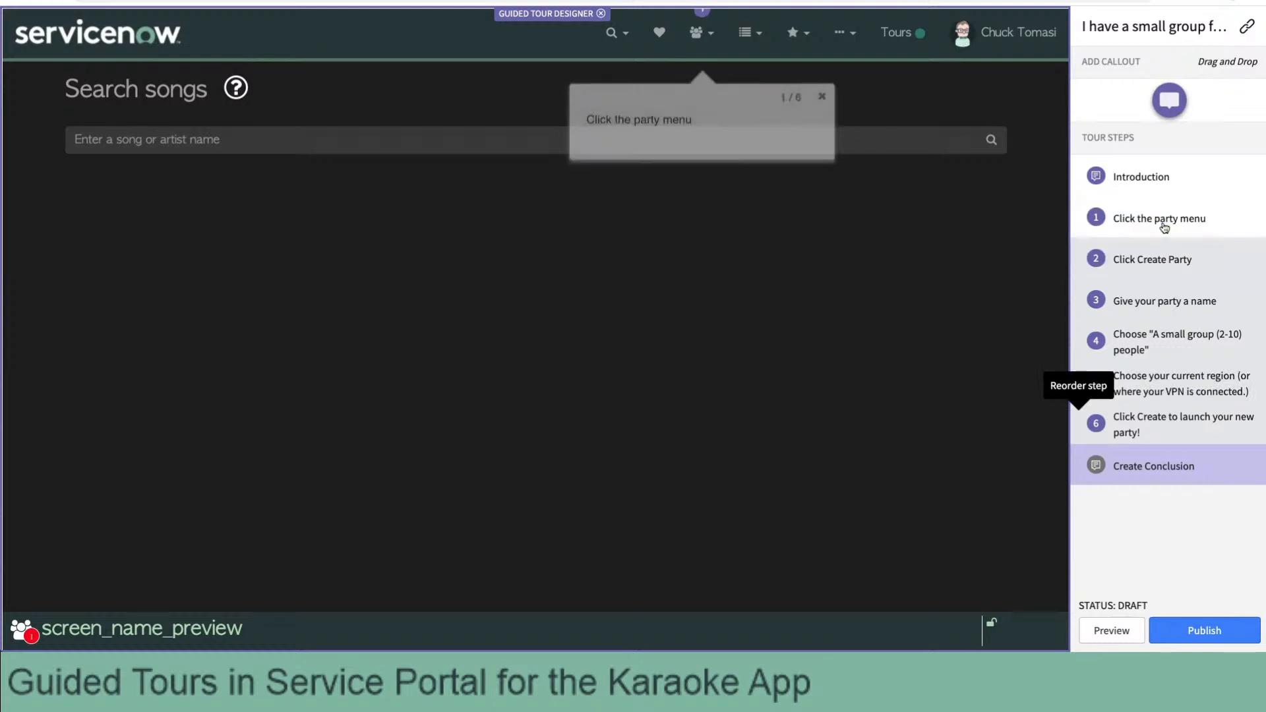
Check the second callout in the party menu and the remaining callouts on the Create a party form, and return to the home page.
{"action": "left_click", "coordinate": [1154, 259]}
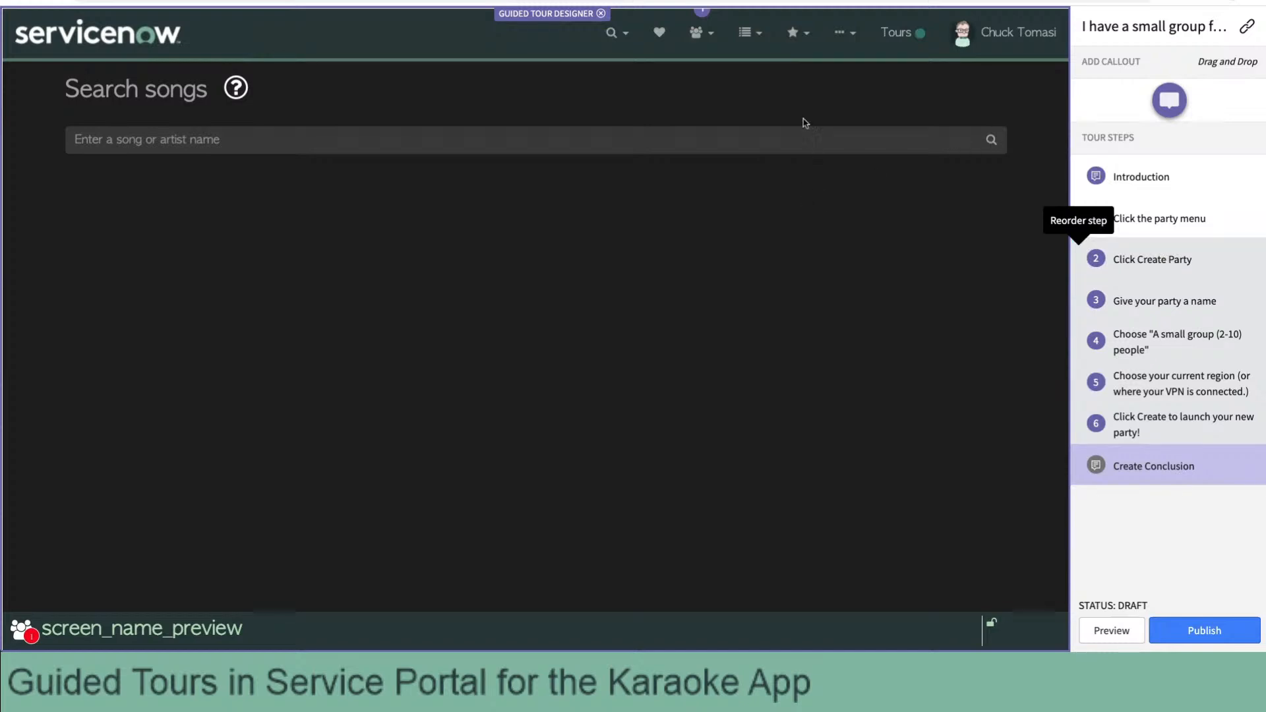
{"action": "left_click", "coordinate": [716, 38]}
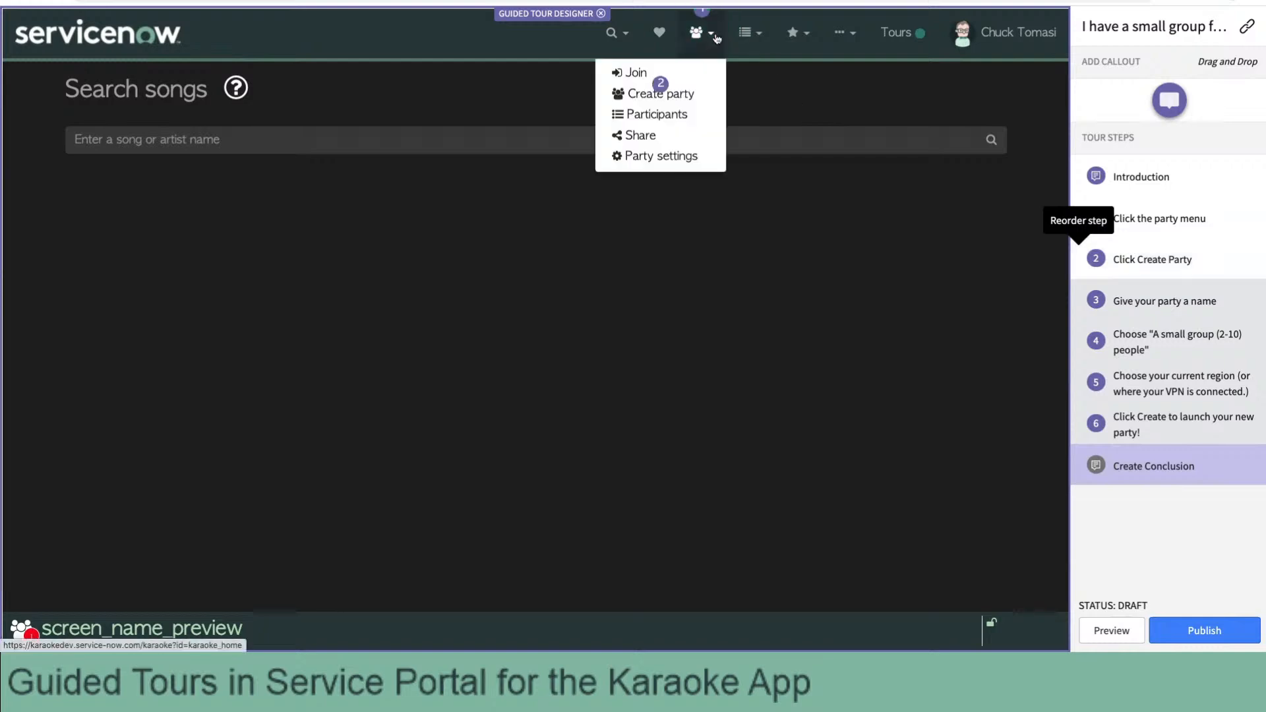
{"action": "left_click", "coordinate": [674, 96]}
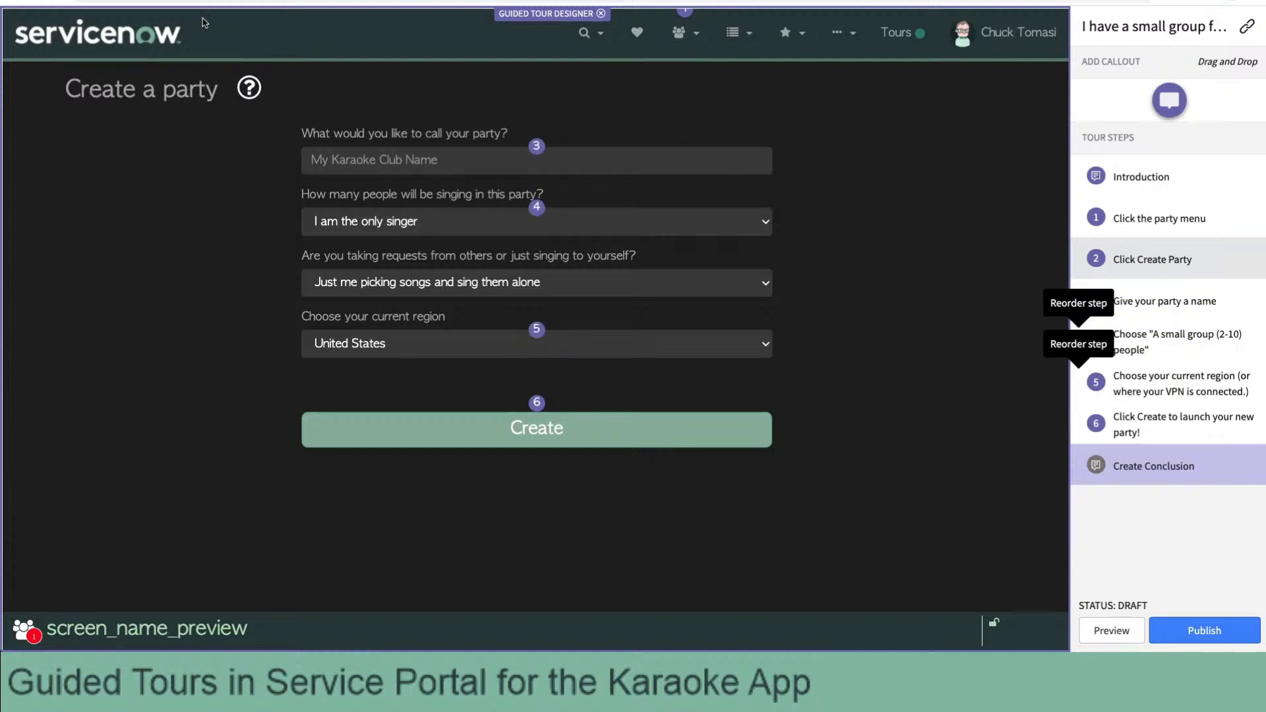
{"action": "left_click", "coordinate": [141, 40]}
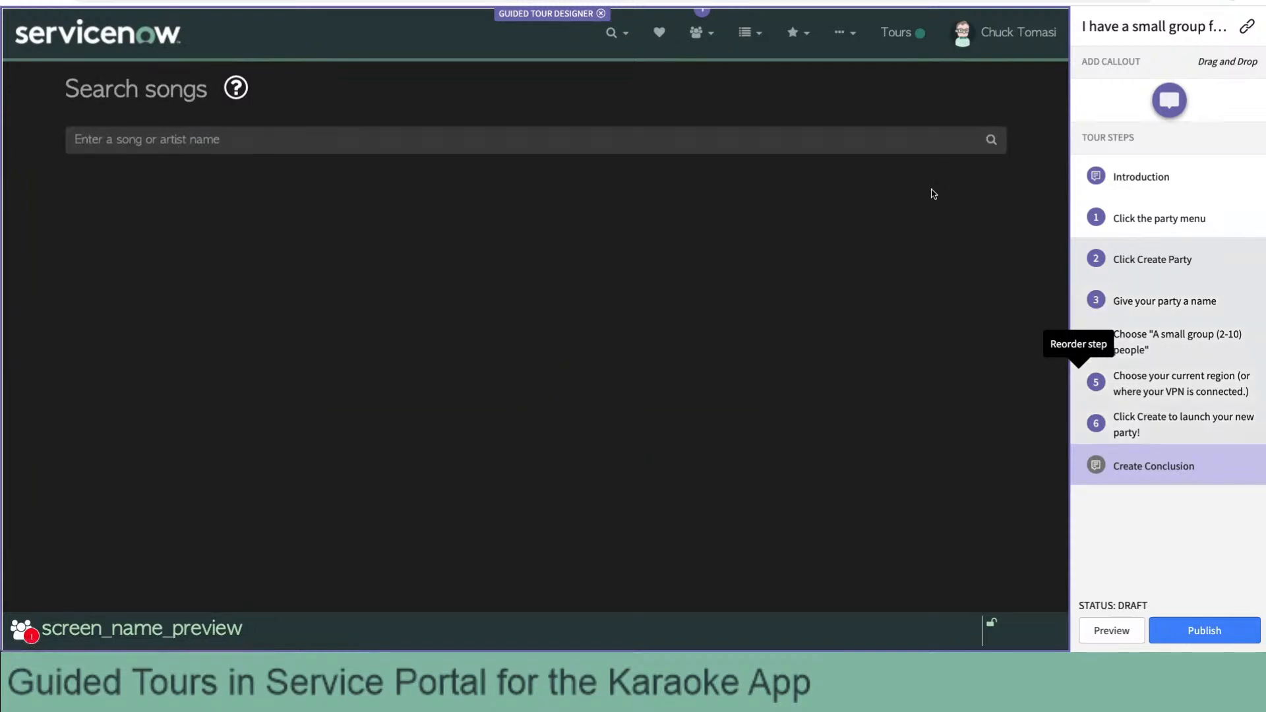
Reopen the party menu and review the fourth callout's settings from the Search songs page without saving.
{"action": "left_click", "coordinate": [699, 33]}
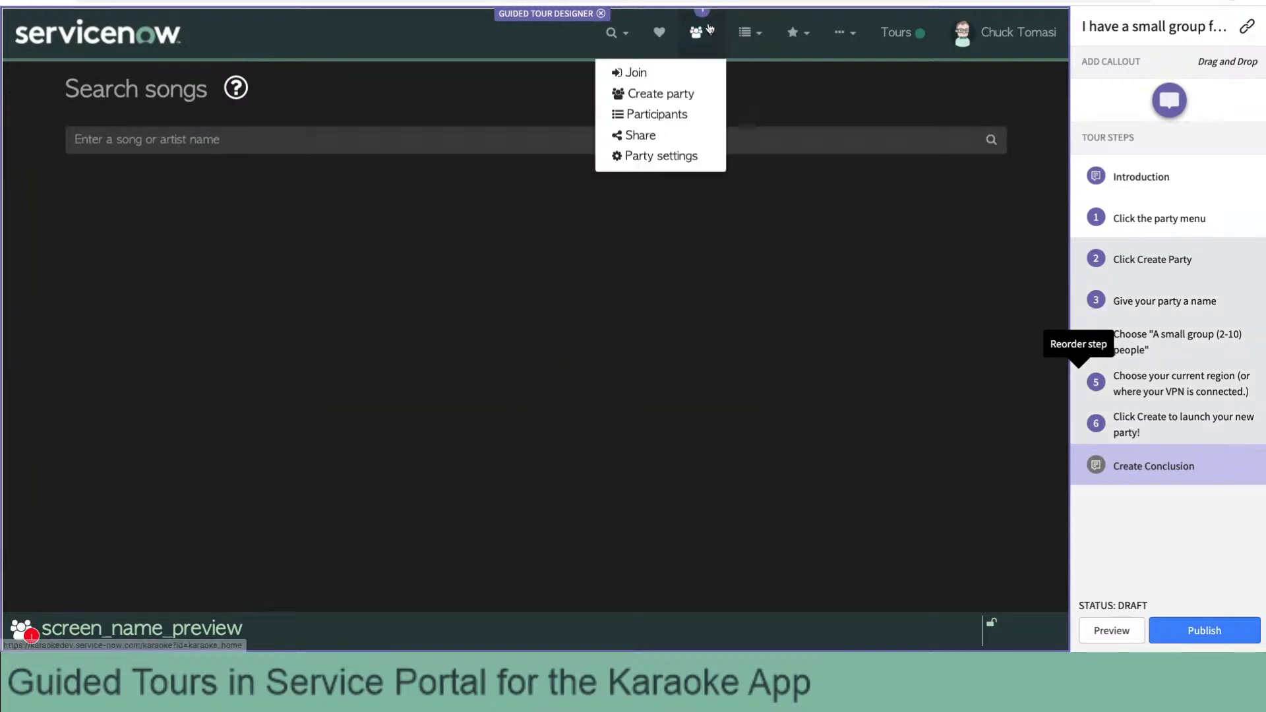
{"action": "left_click", "coordinate": [709, 86]}
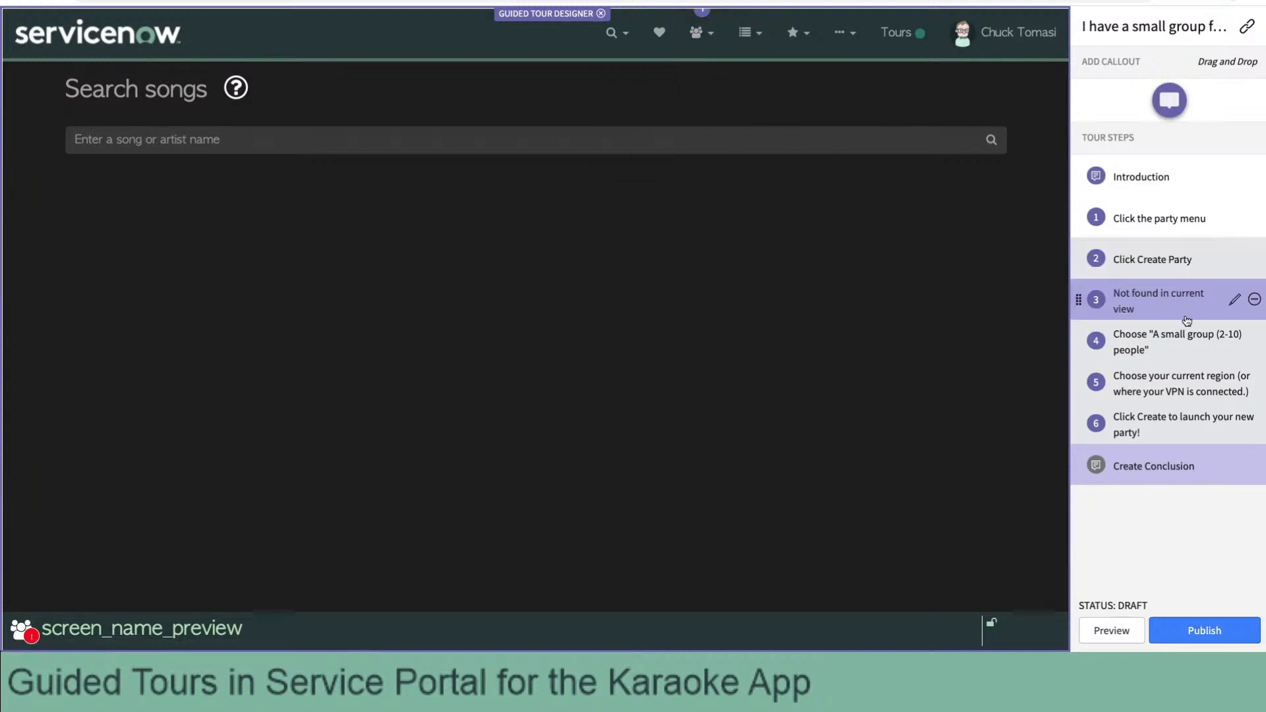
{"action": "left_click", "coordinate": [1233, 341]}
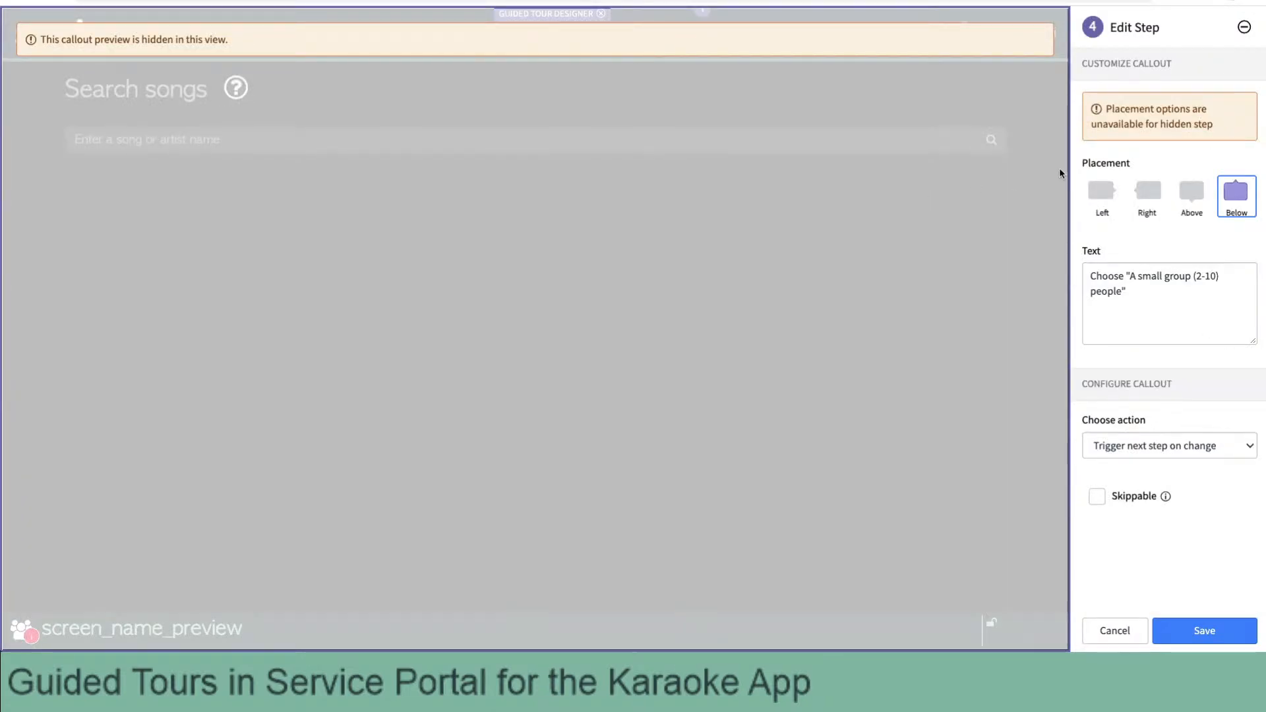
{"action": "left_click", "coordinate": [1112, 630]}
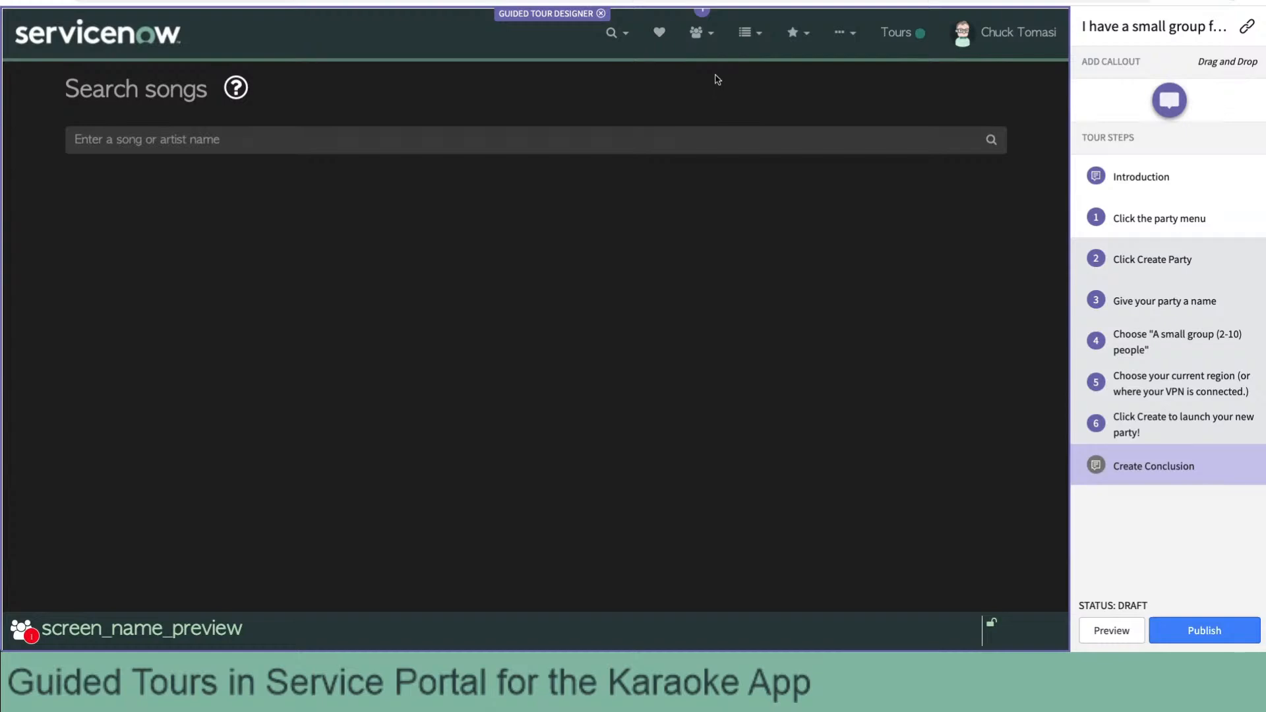
Display the Create a party form and examine the fifth callout's settings, including the Skippable explanation, without saving.
{"action": "left_click", "coordinate": [697, 32]}
{"action": "left_click", "coordinate": [653, 92]}
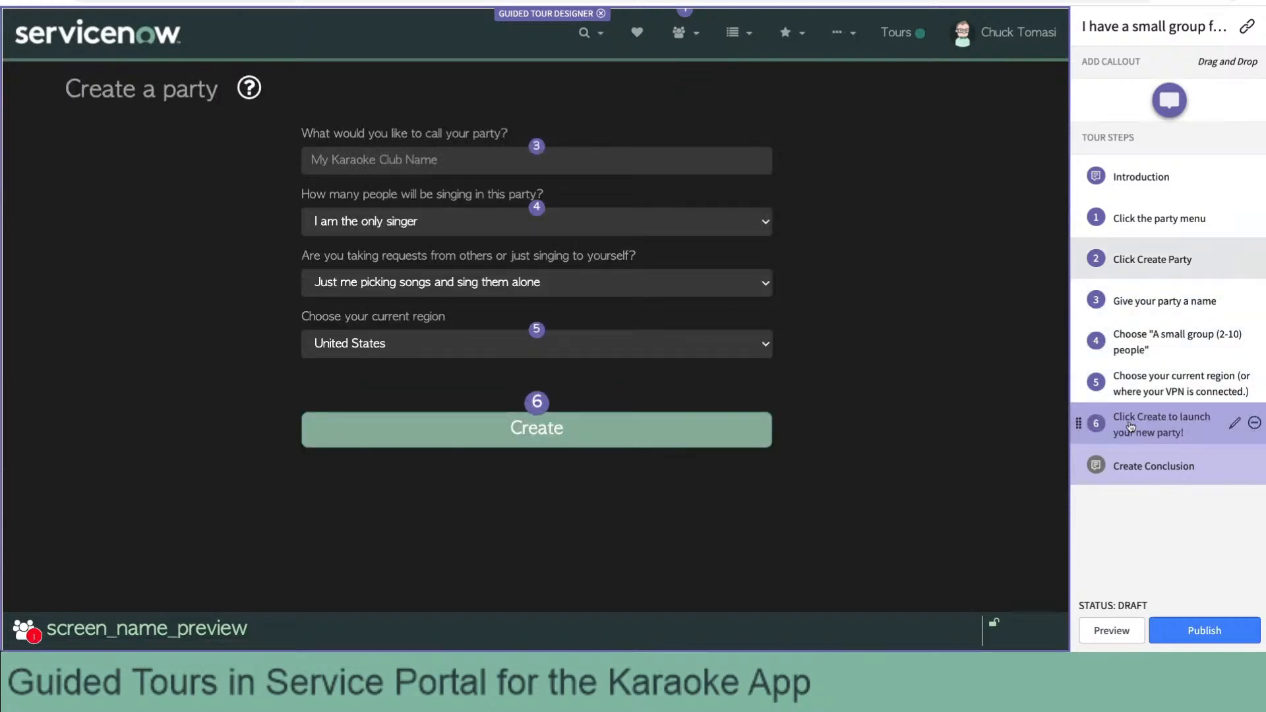
{"action": "left_click", "coordinate": [1159, 385]}
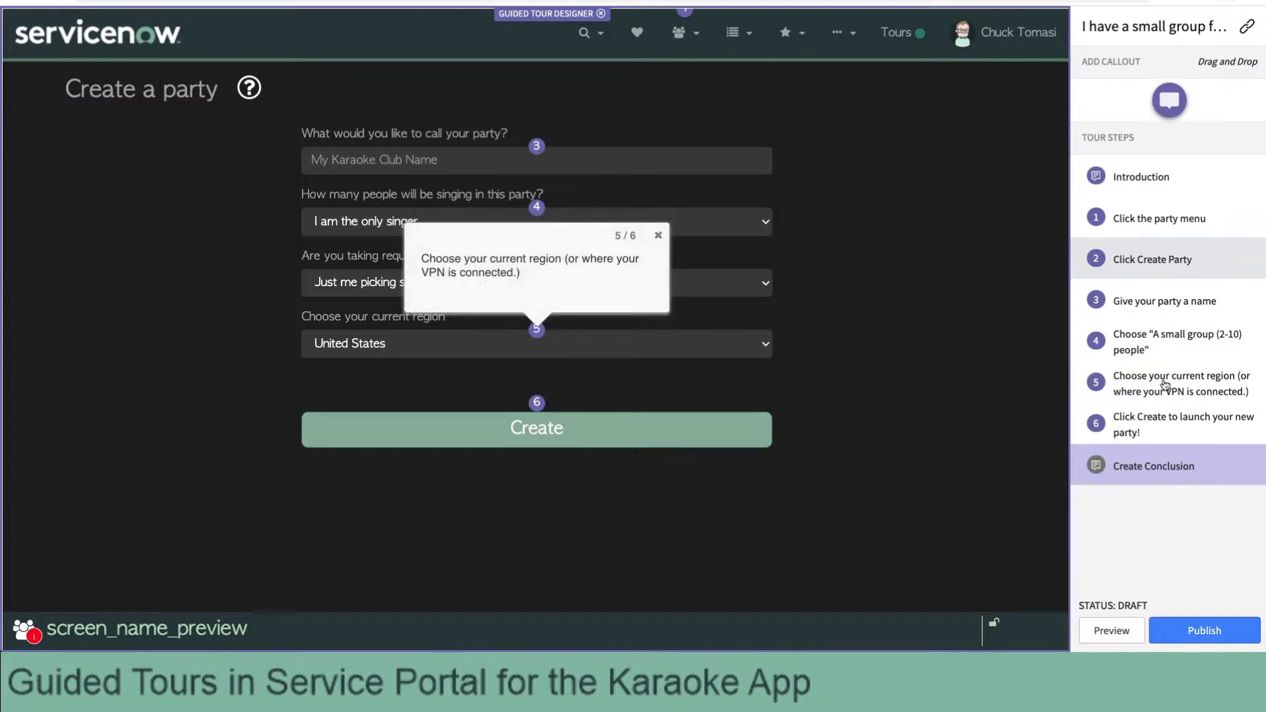
{"action": "left_click", "coordinate": [1204, 385]}
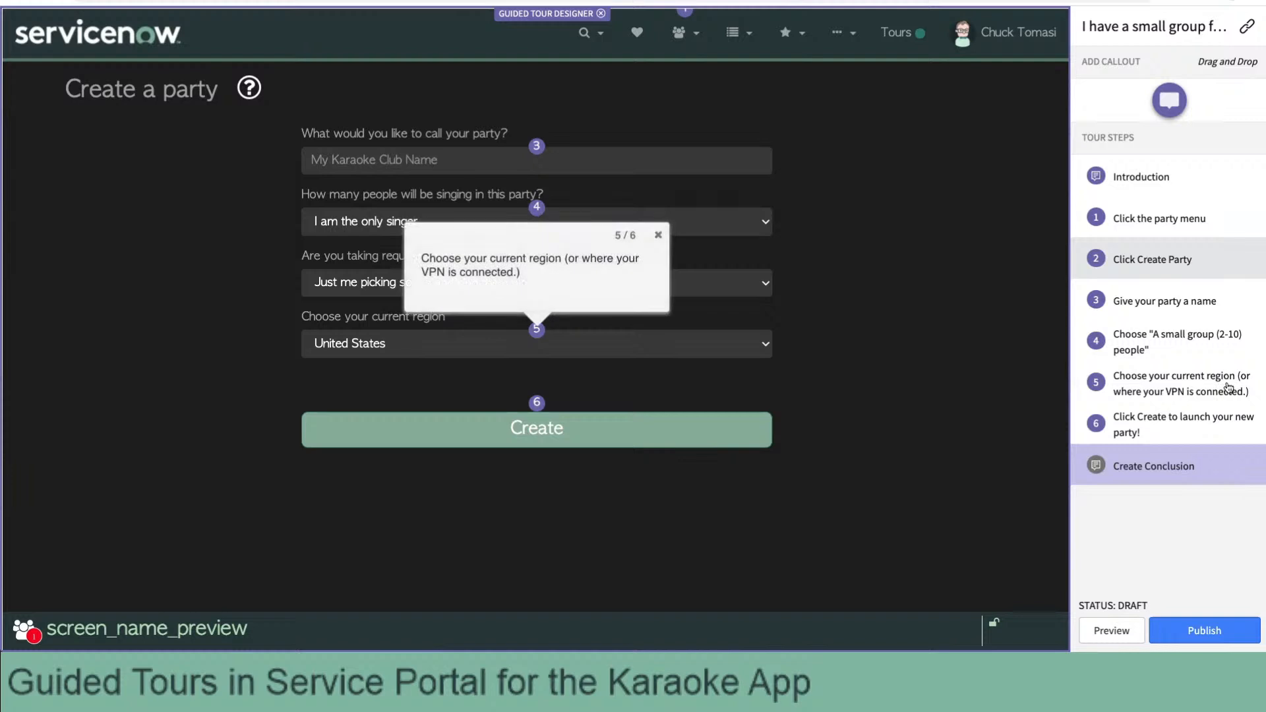
{"action": "left_click", "coordinate": [1212, 388]}
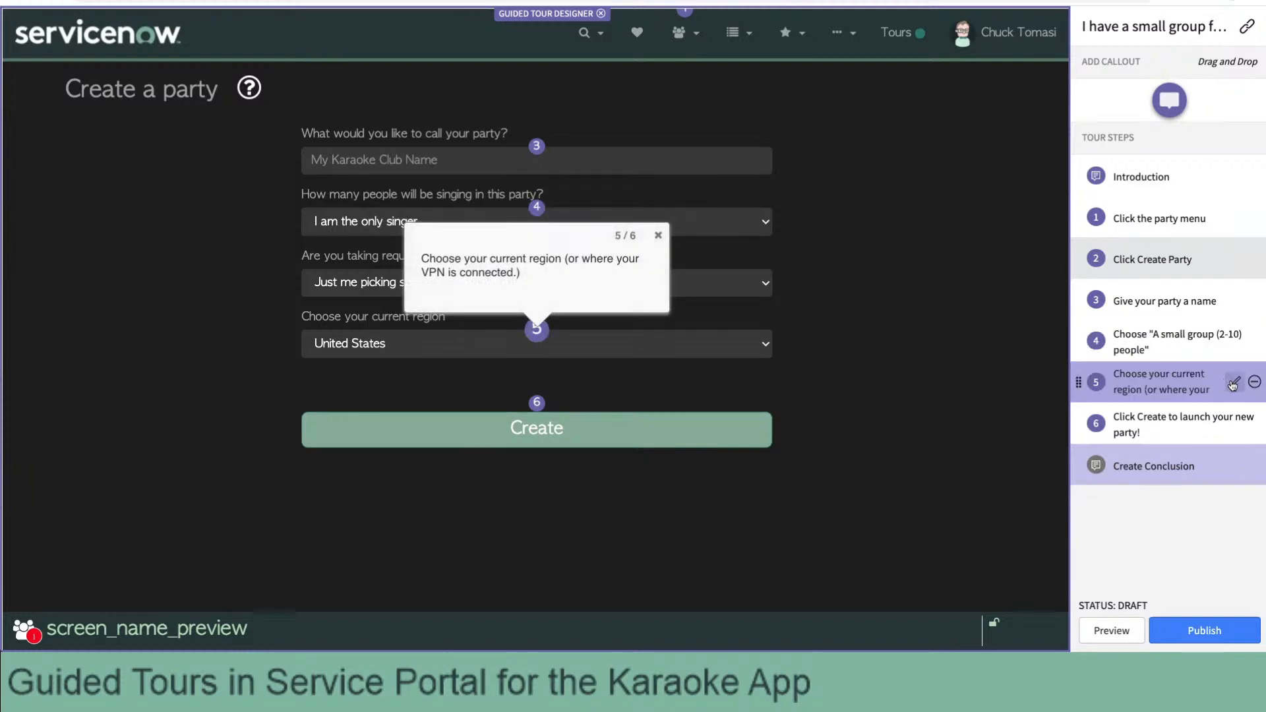
{"action": "left_click", "coordinate": [1234, 381]}
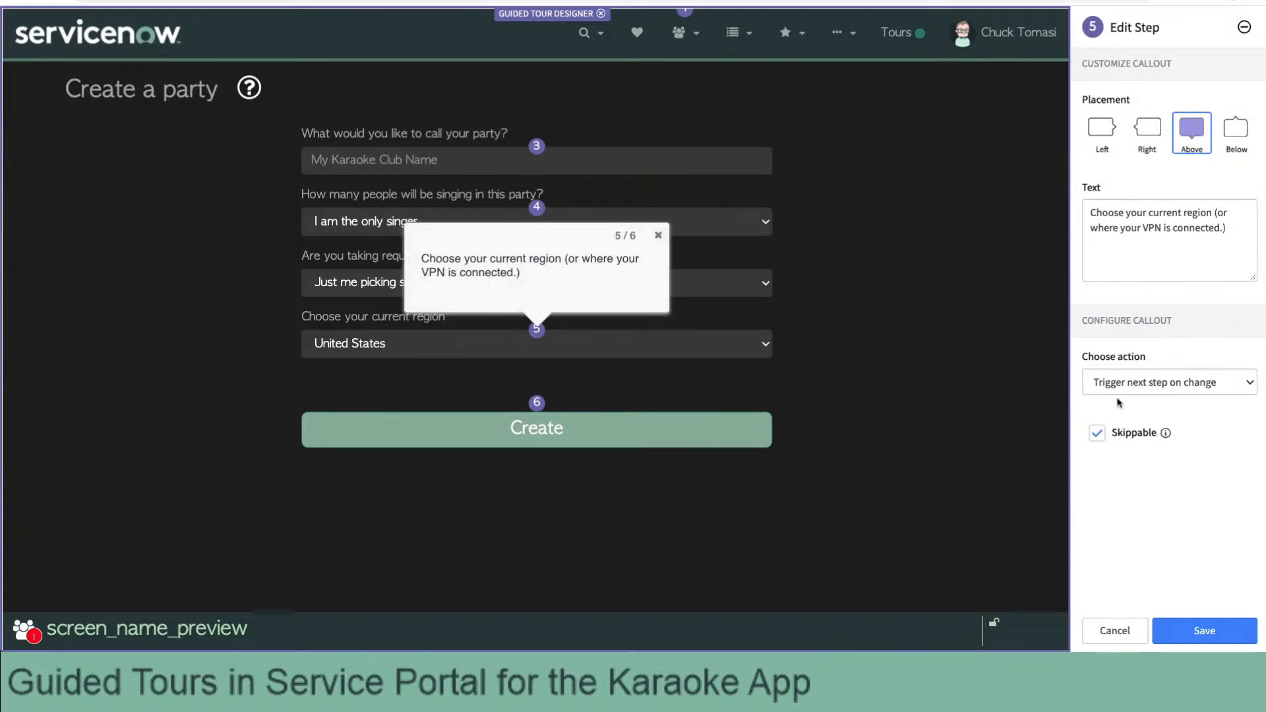
{"action": "left_click", "coordinate": [1166, 431]}
{"action": "mouse_move", "coordinate": [1166, 433]}
{"action": "left_click", "coordinate": [1111, 630]}
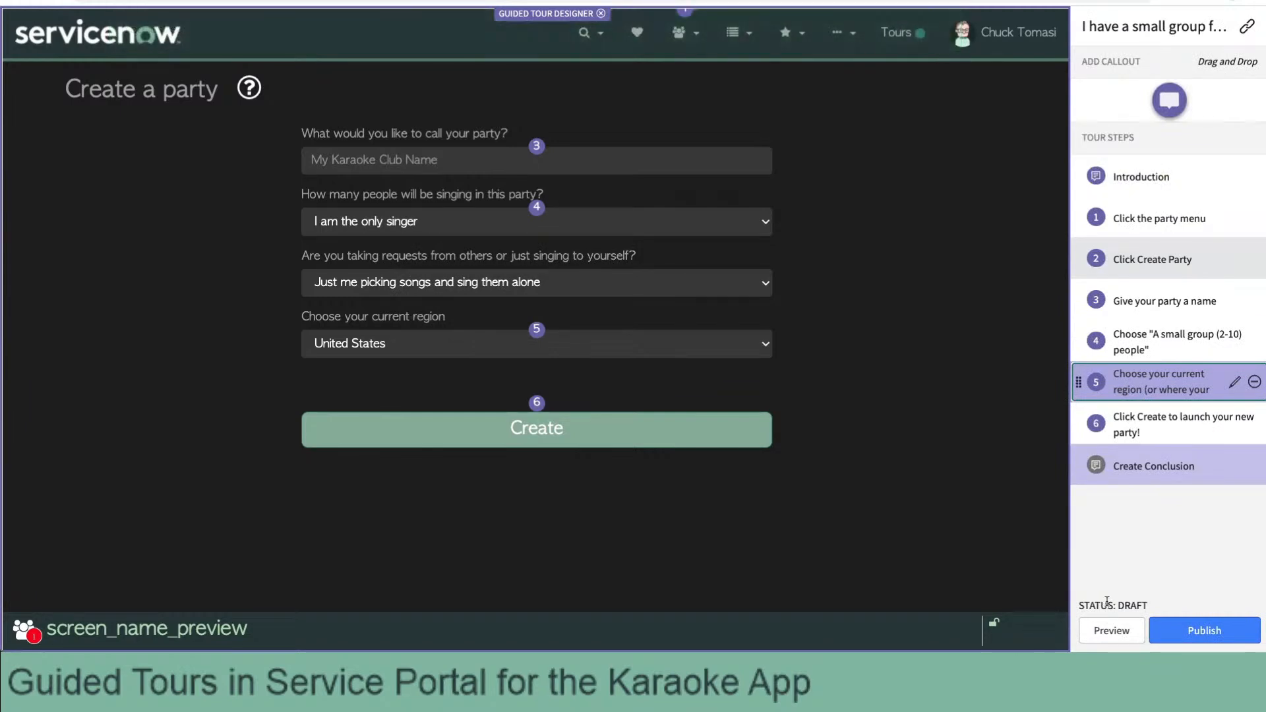
Preview the tour and follow its callouts through the party menu to the Create a party form.
{"action": "left_click", "coordinate": [1111, 630]}
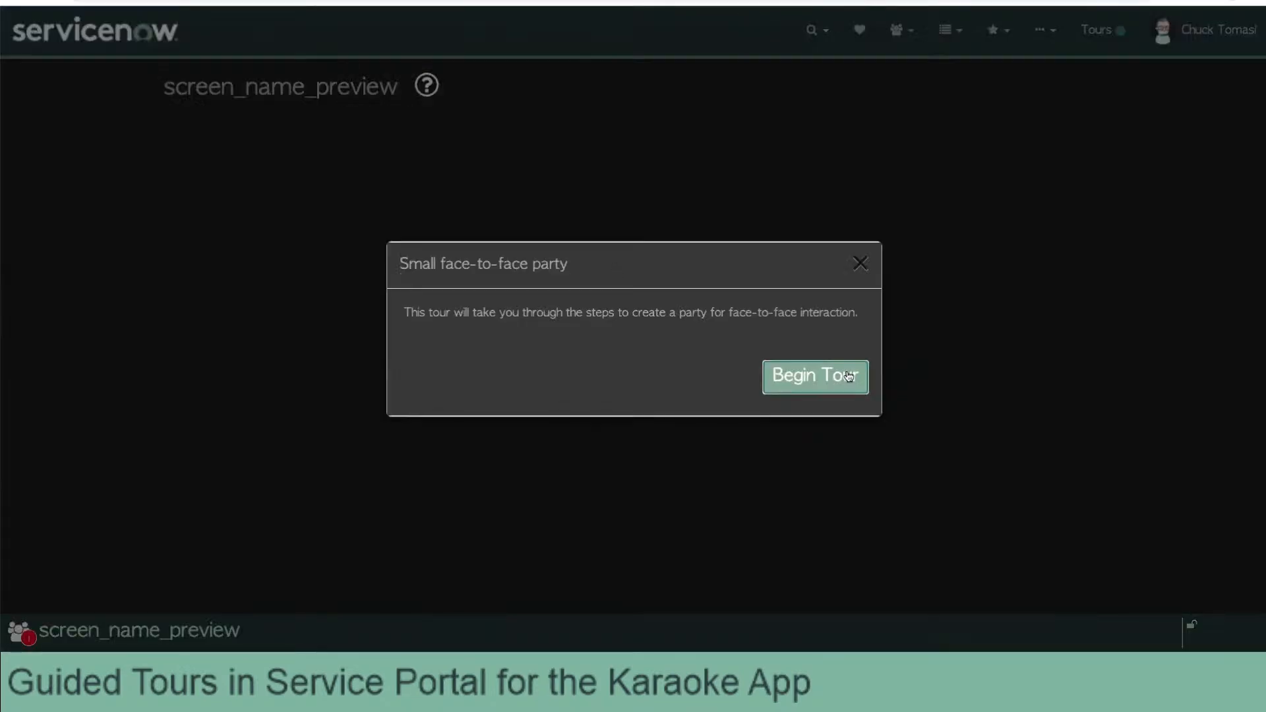
{"action": "left_click", "coordinate": [849, 376]}
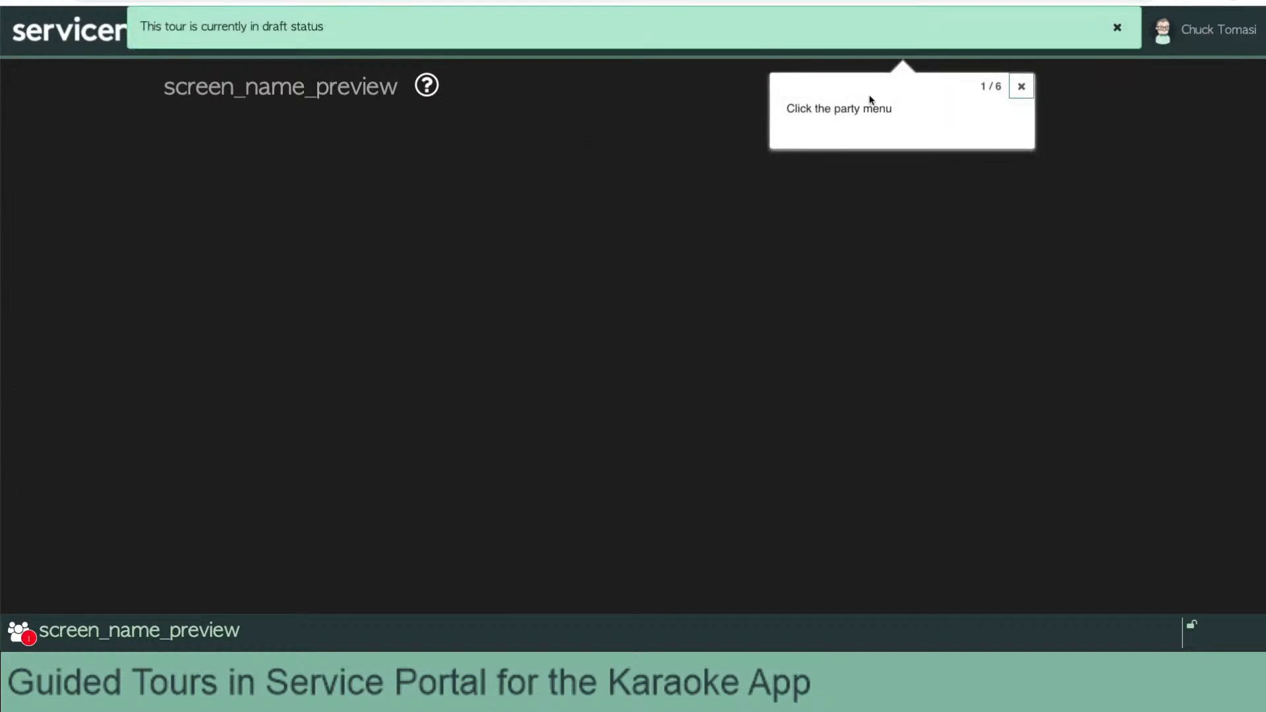
{"action": "left_click", "coordinate": [919, 33]}
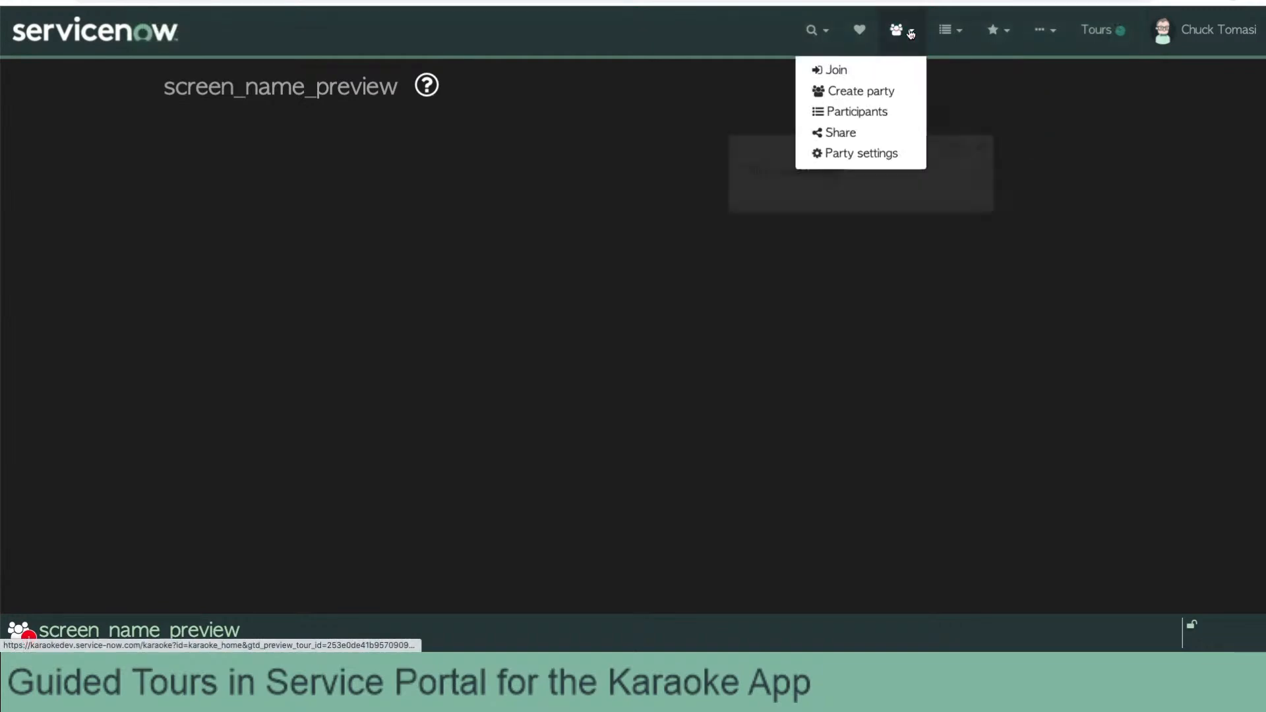
{"action": "left_click", "coordinate": [860, 96]}
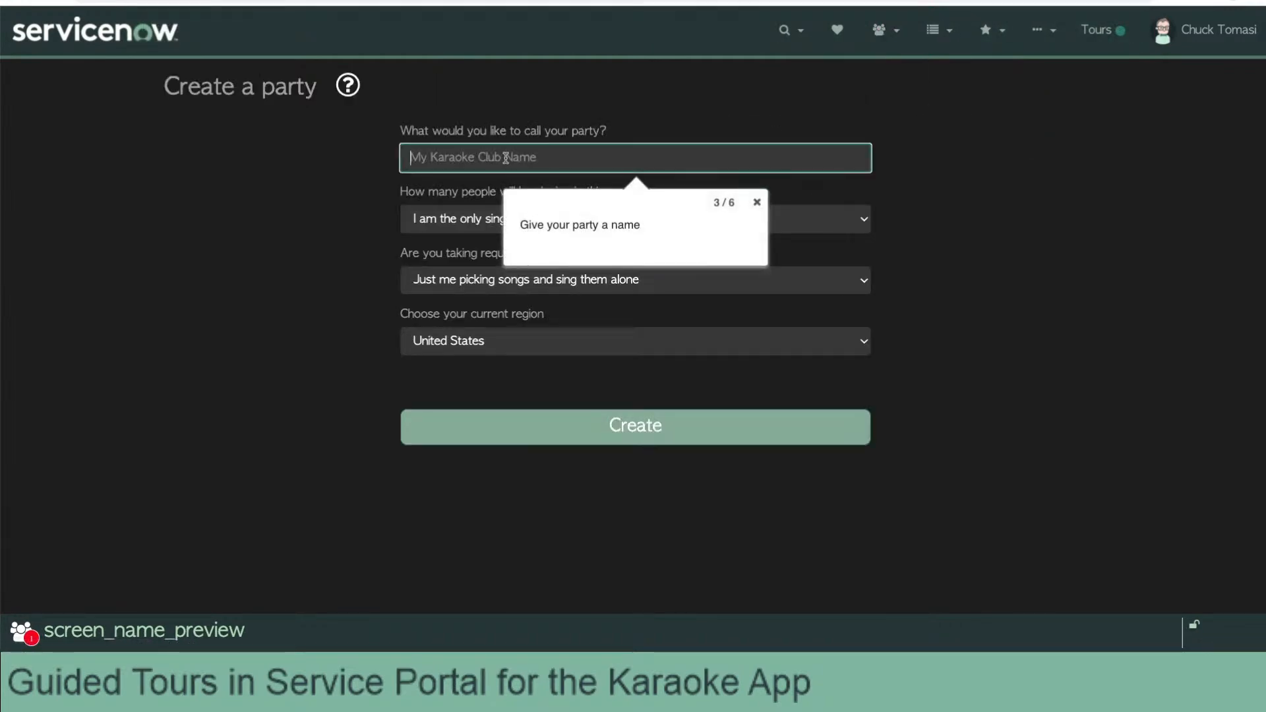
Name the party "screen_help_preview", set the number of singers to "A small group (2-10 people)" and dismiss the region callout.
{"action": "left_click", "coordinate": [504, 160]}
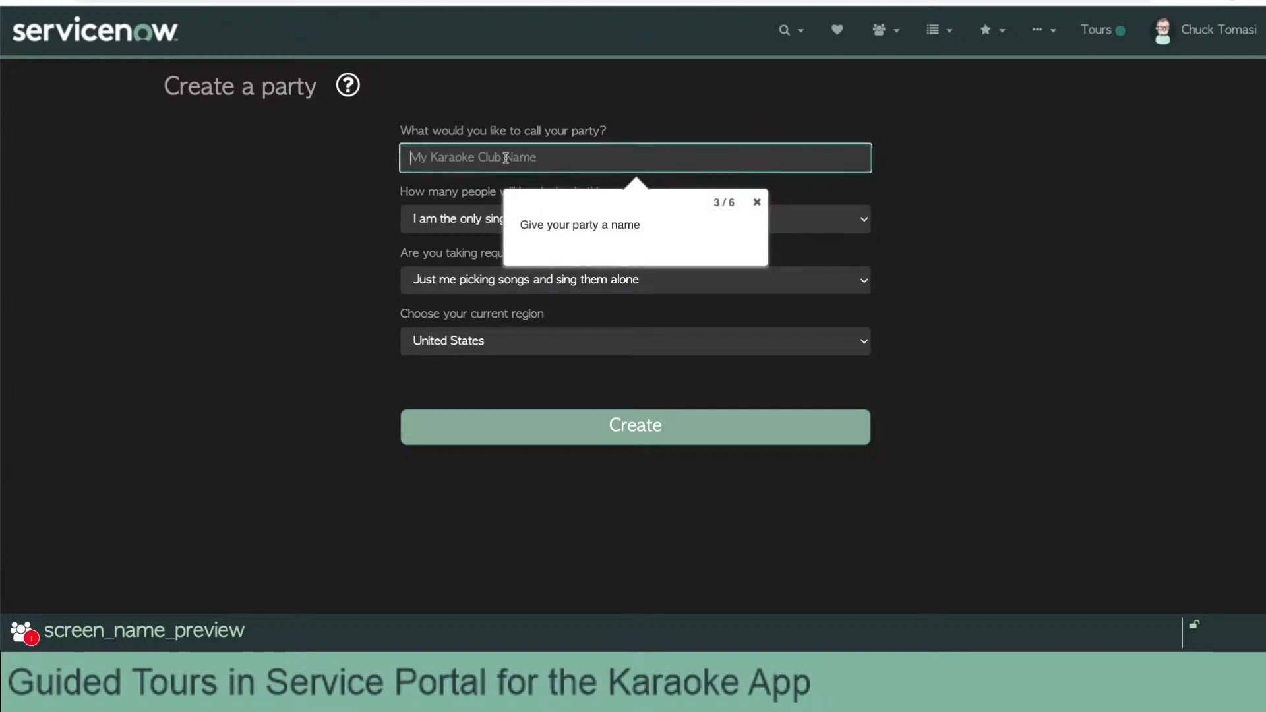
{"action": "type", "text": "screen"}
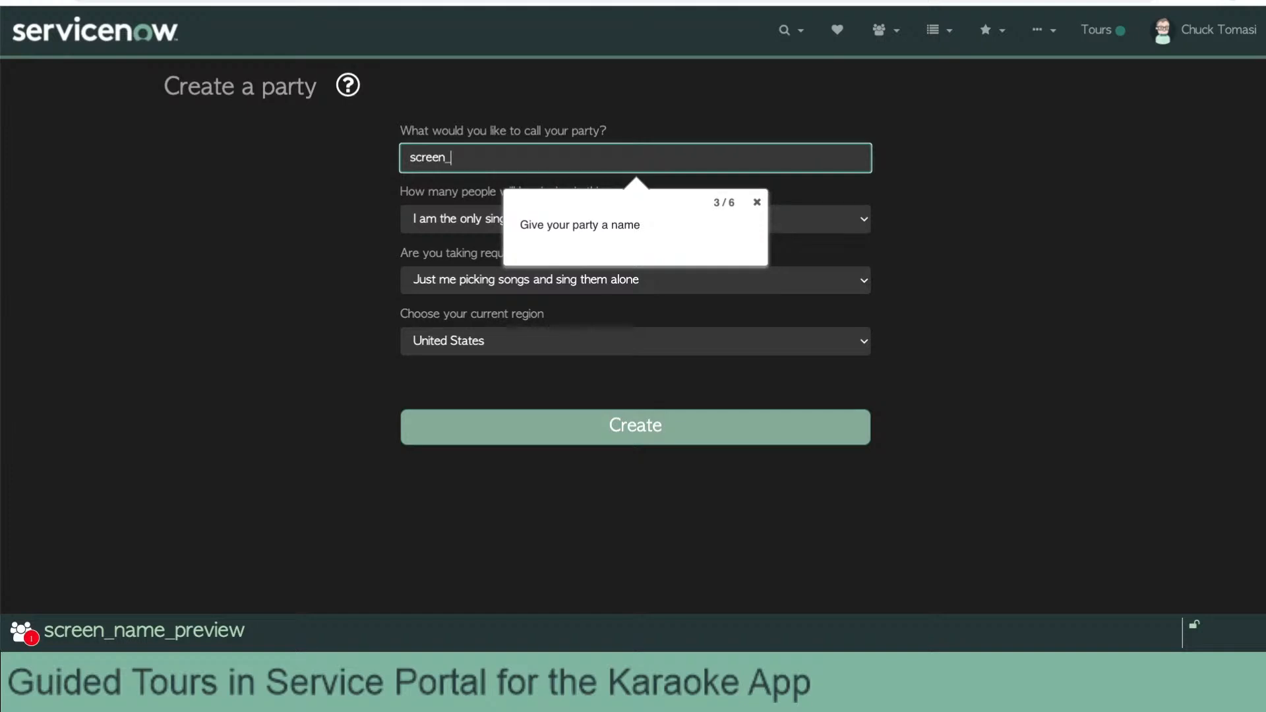
{"action": "type", "text": "_help_preview"}
{"action": "key", "text": "Tab"}
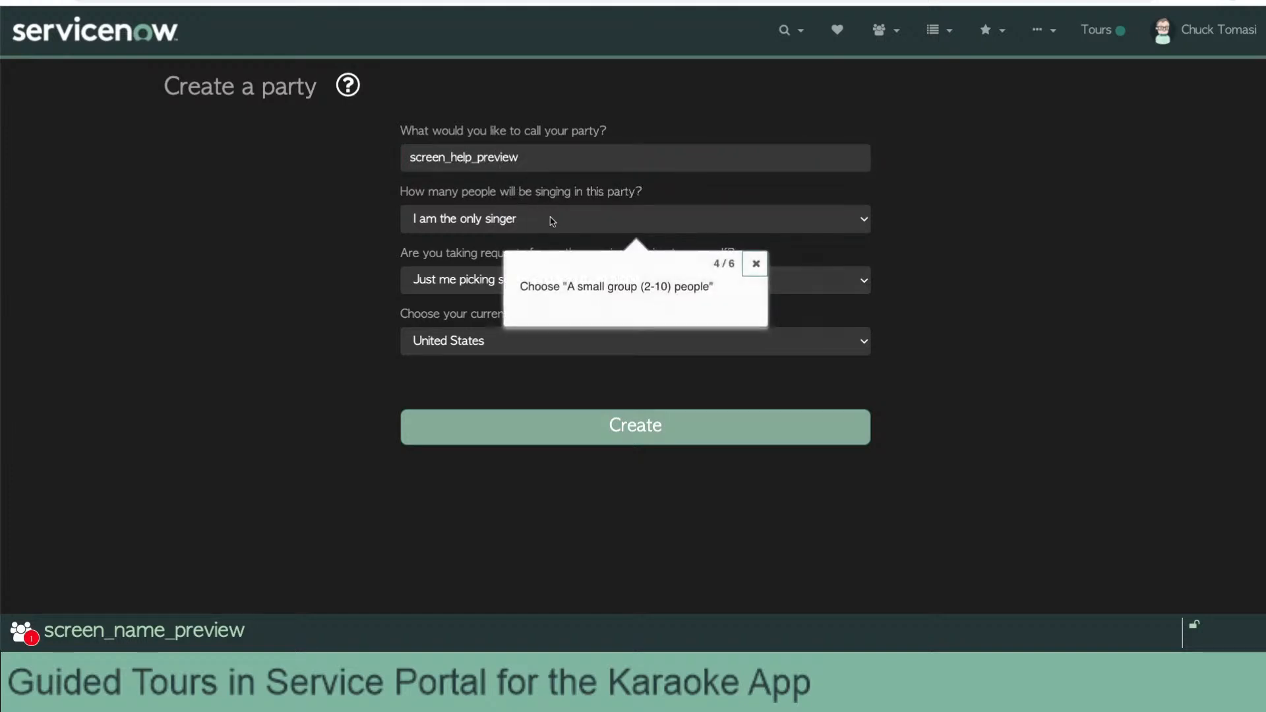
{"action": "left_click", "coordinate": [561, 219]}
{"action": "left_click", "coordinate": [553, 236]}
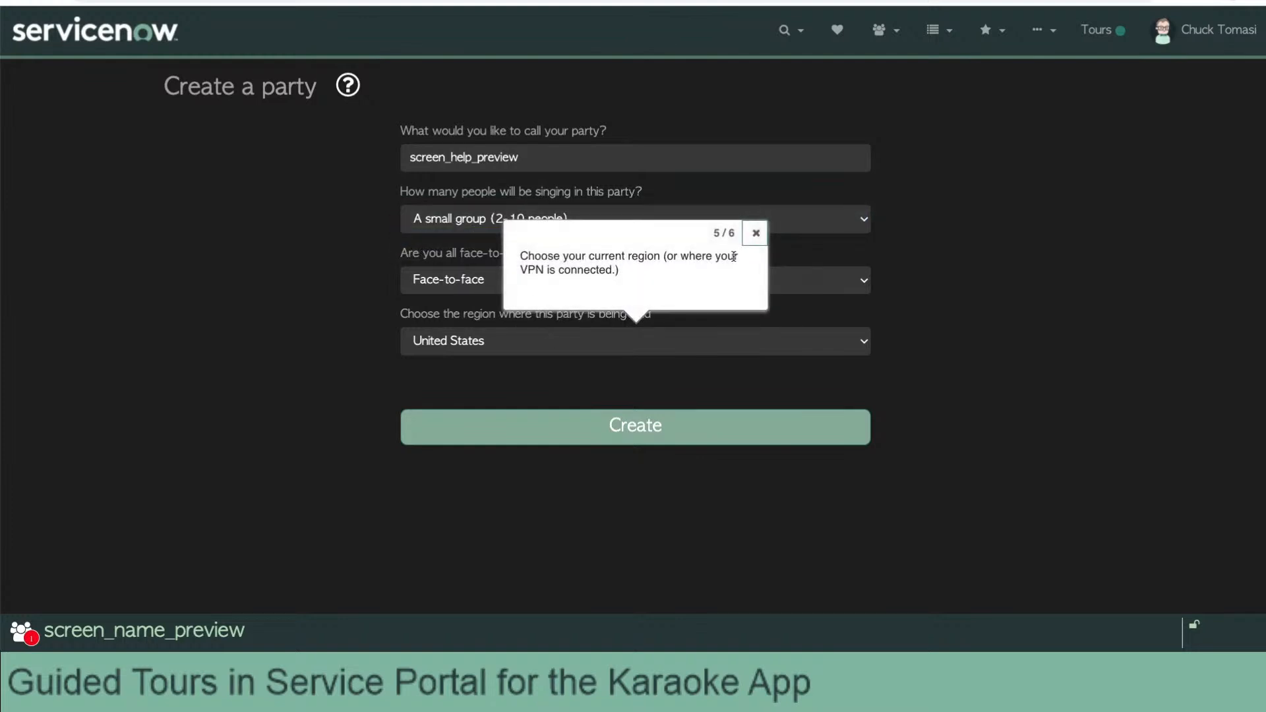
{"action": "left_click", "coordinate": [756, 233]}
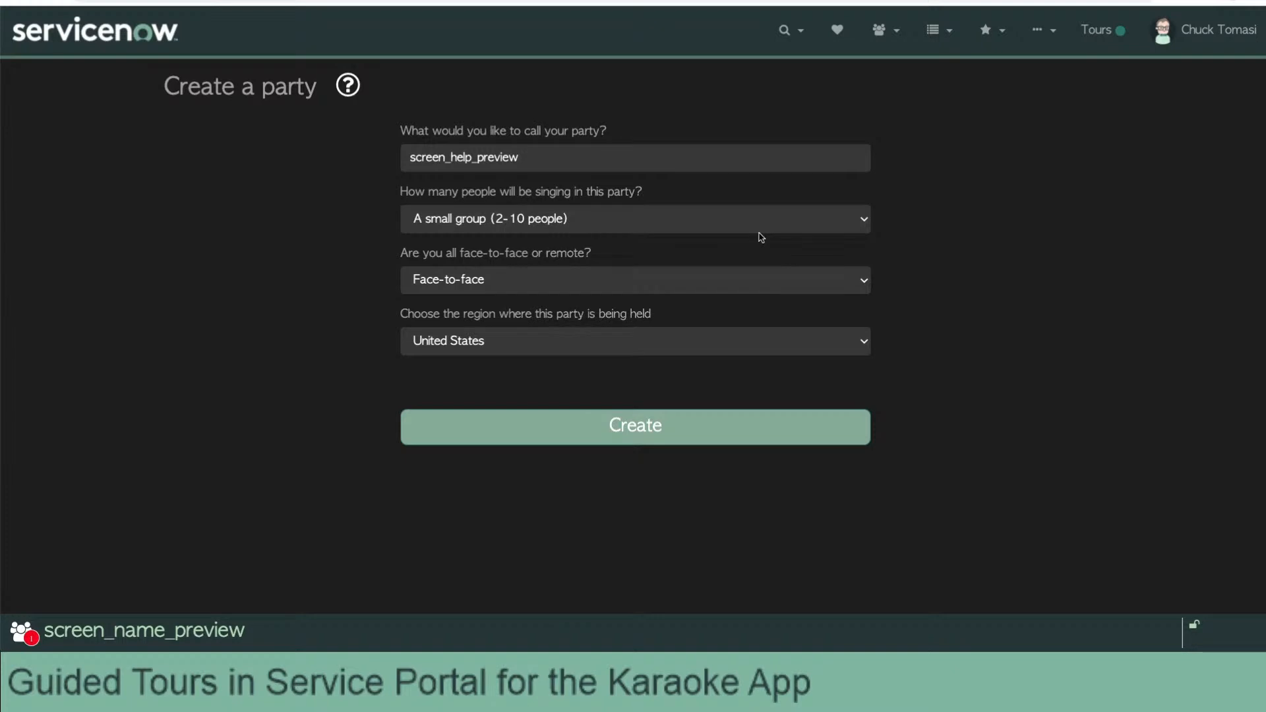
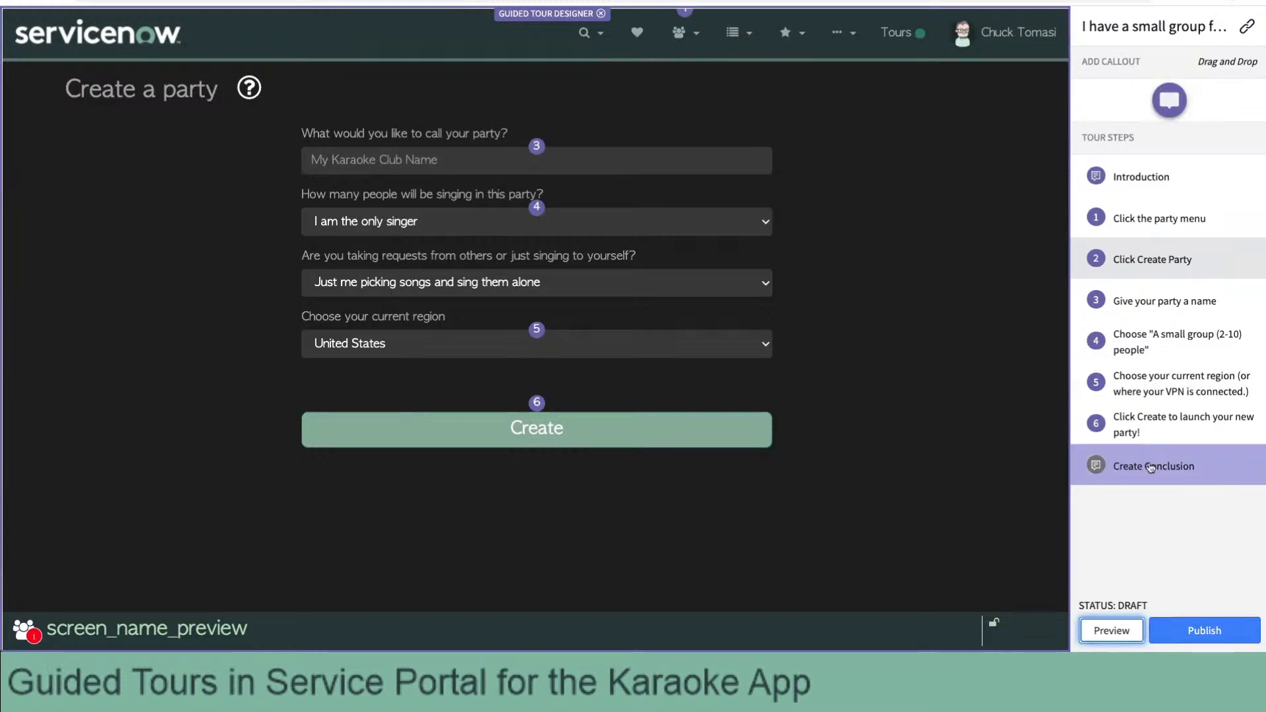
Review the settings of the sixth callout, "Click Create to launch your new party!", in the tour designer without saving.
{"action": "left_click", "coordinate": [1155, 427]}
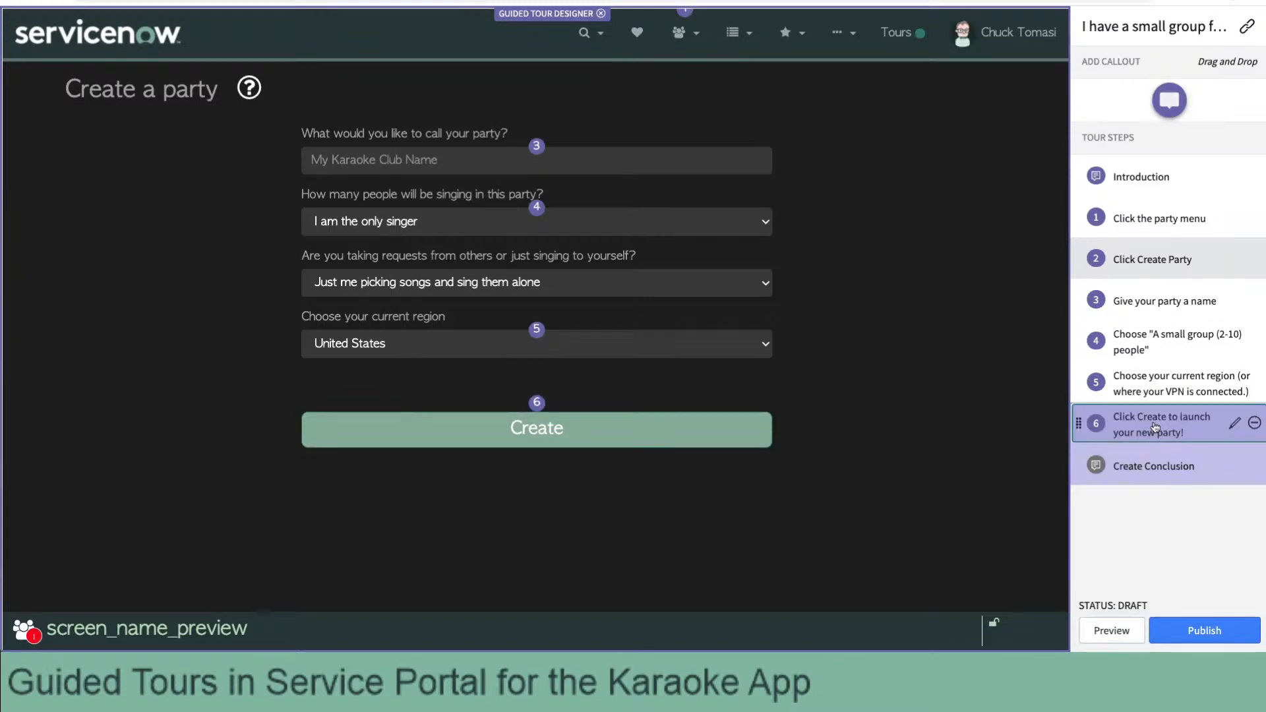
{"action": "left_click", "coordinate": [1234, 425]}
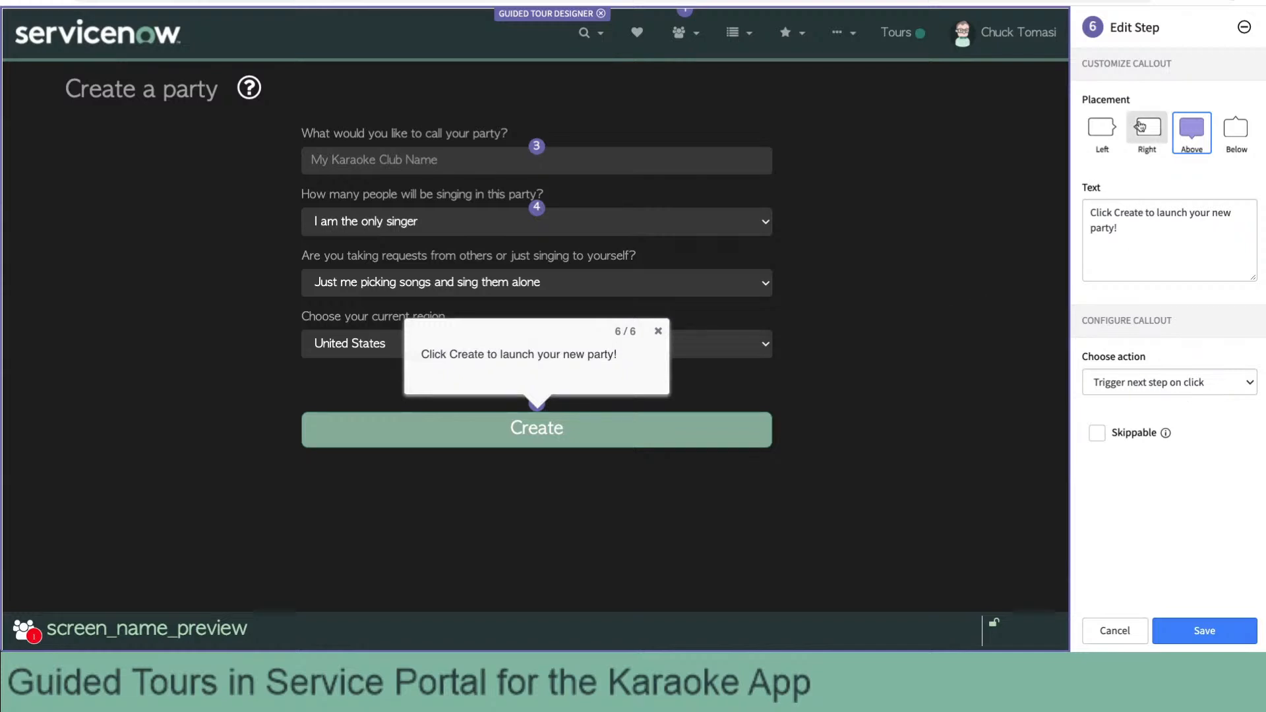
{"action": "left_click", "coordinate": [1085, 634]}
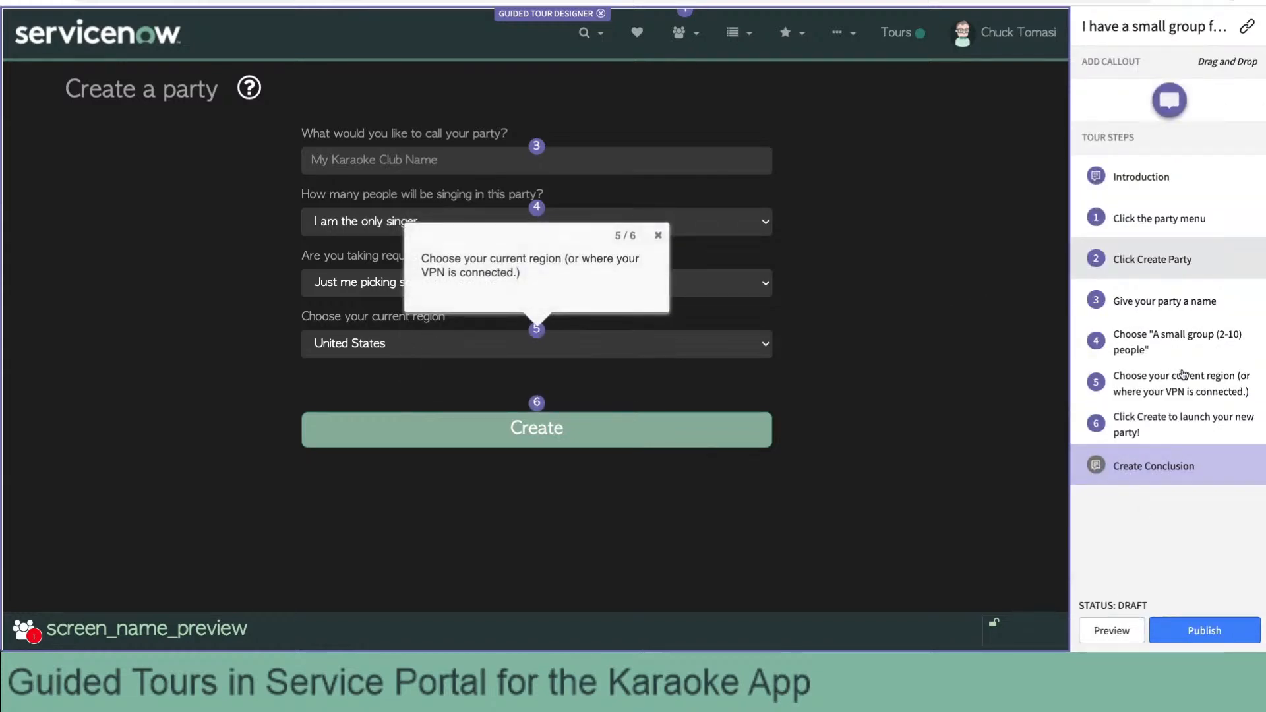
Set the fifth callout's action to "Trigger next step on click" and save the callout.
{"action": "left_click", "coordinate": [1234, 383]}
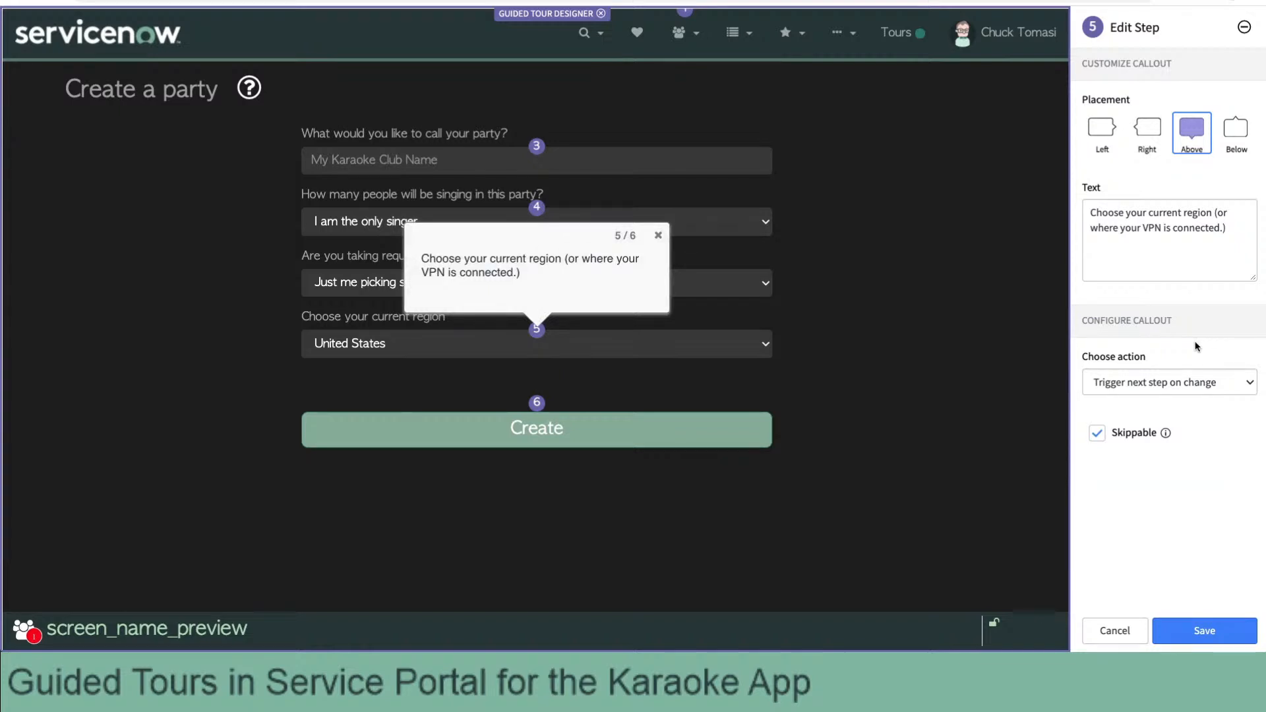
{"action": "left_click", "coordinate": [1175, 389]}
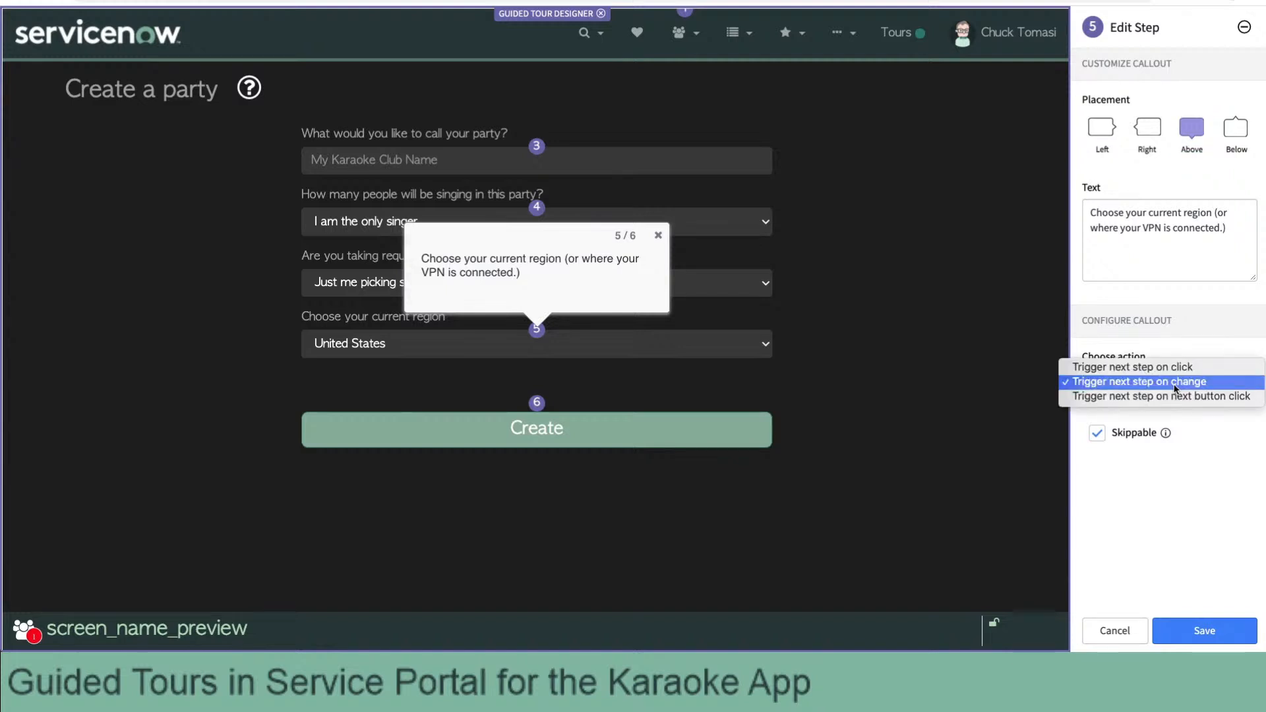
{"action": "left_click", "coordinate": [1176, 367]}
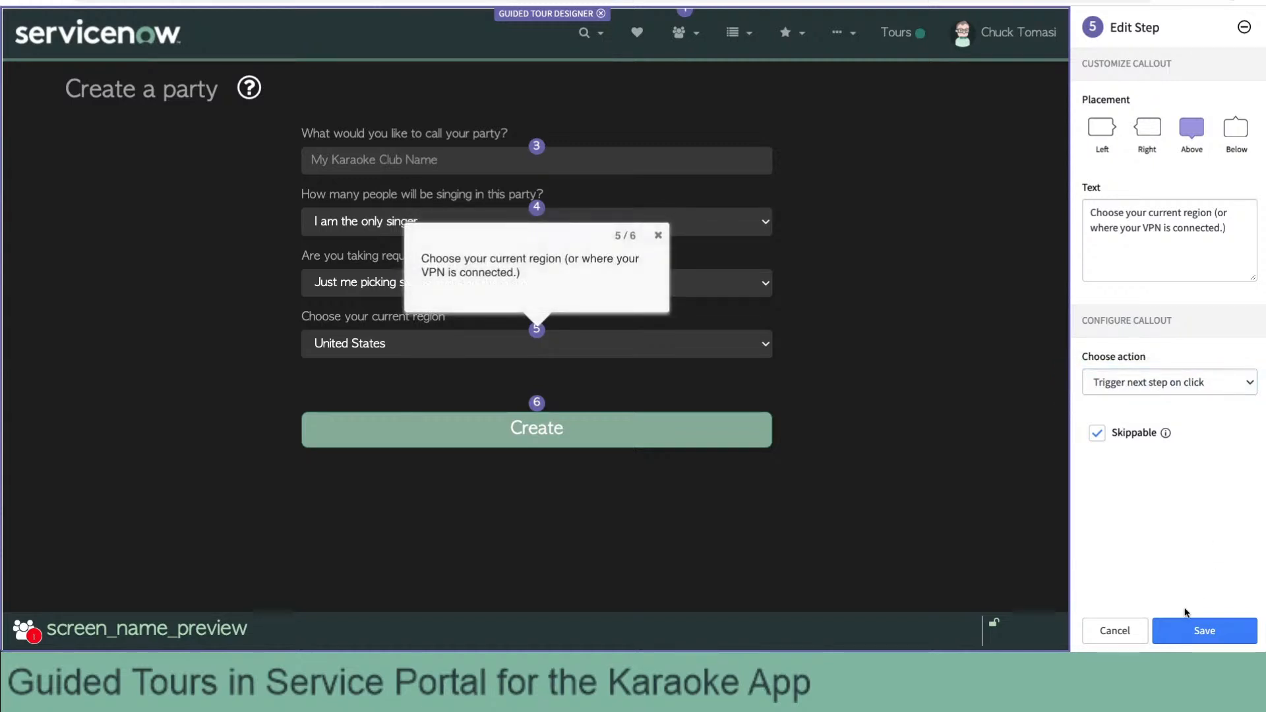
{"action": "left_click", "coordinate": [1201, 632]}
Restart the tour preview and copy the text "screen_help_preview" from the page's help dialog.
{"action": "left_click", "coordinate": [1128, 627]}
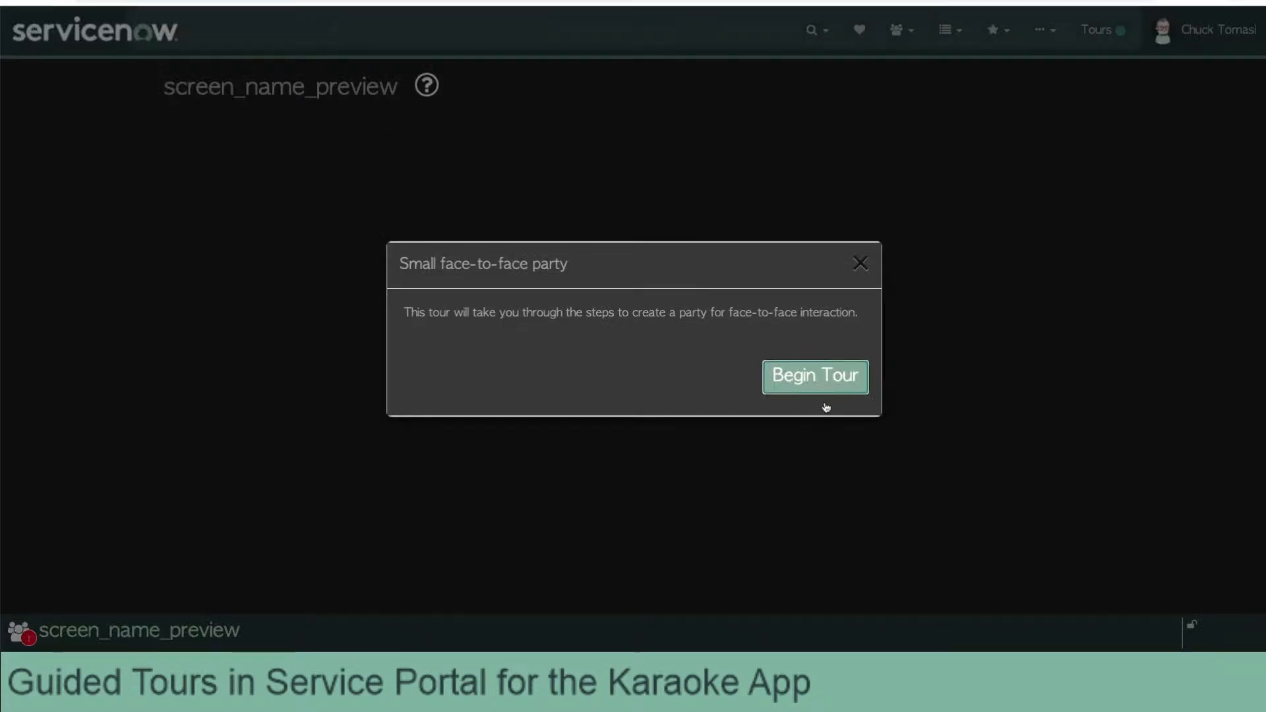
{"action": "left_click", "coordinate": [813, 379]}
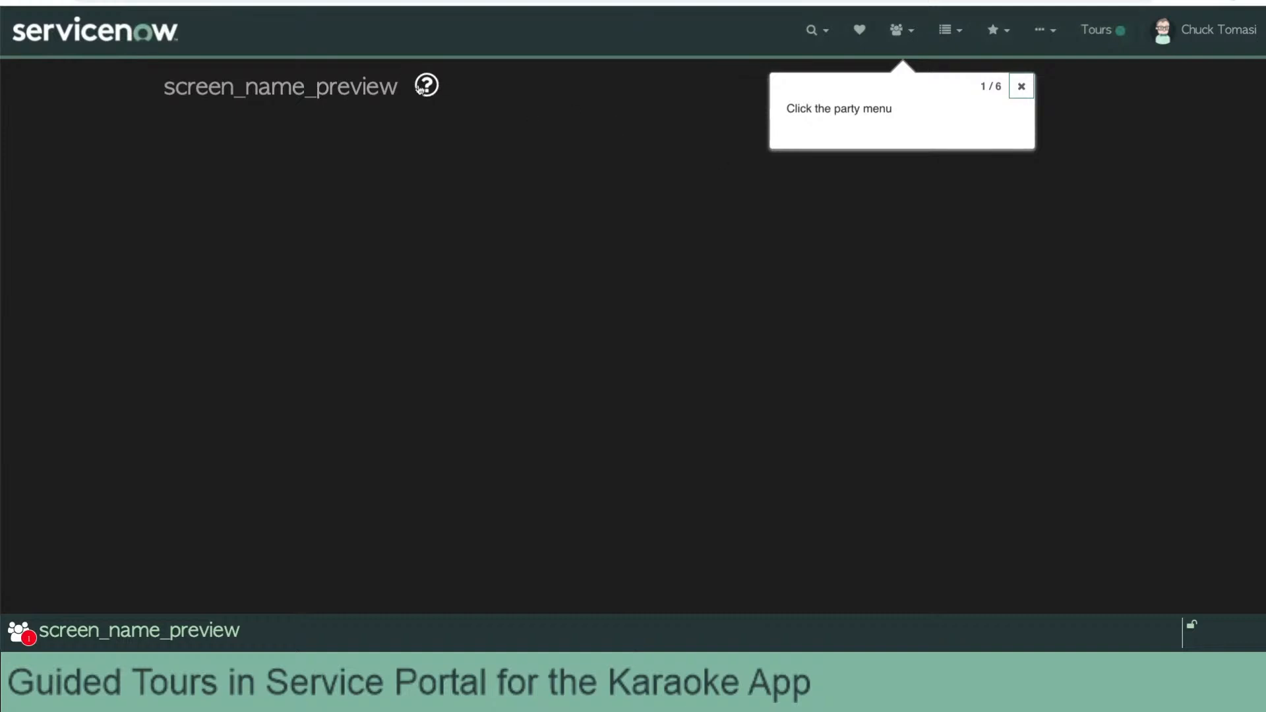
{"action": "left_click", "coordinate": [427, 86]}
{"action": "left_click_drag", "start_coordinate": [525, 109], "coordinate": [399, 101]}
{"action": "key", "text": "ctrl+c"}
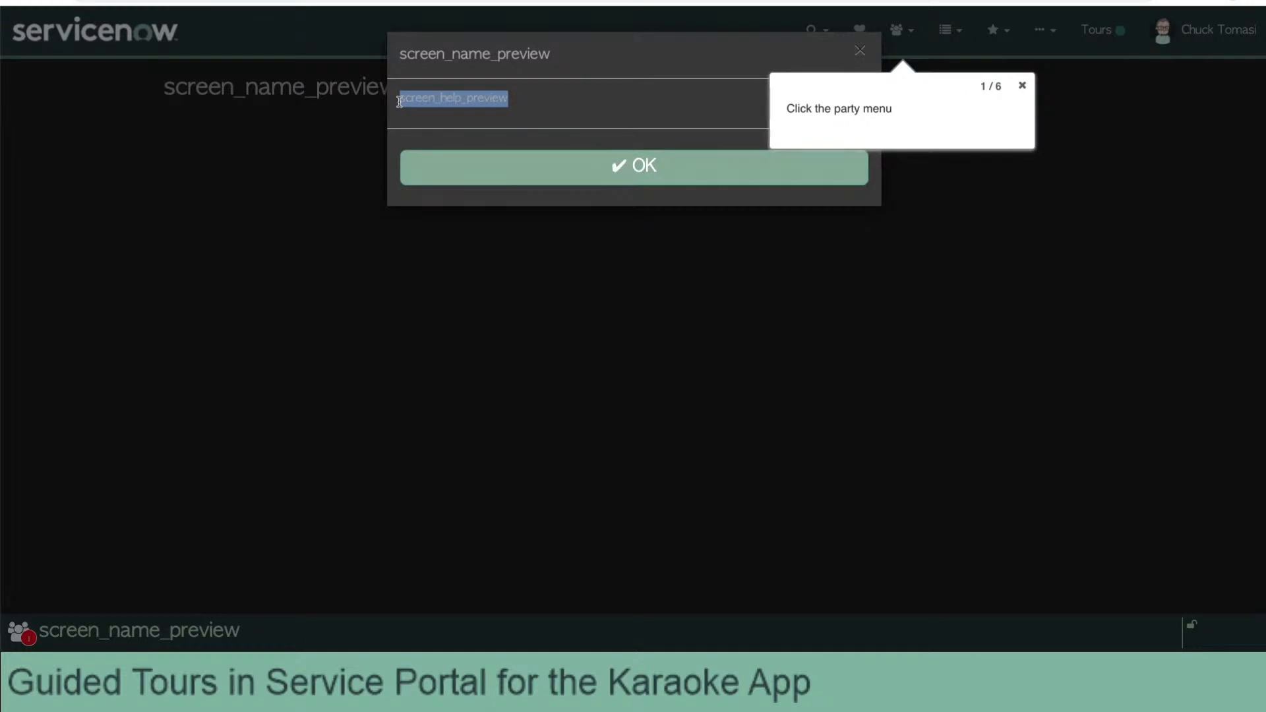
Dismiss the screen help message and follow the tour preview to the Create party form.
{"action": "left_click", "coordinate": [627, 175]}
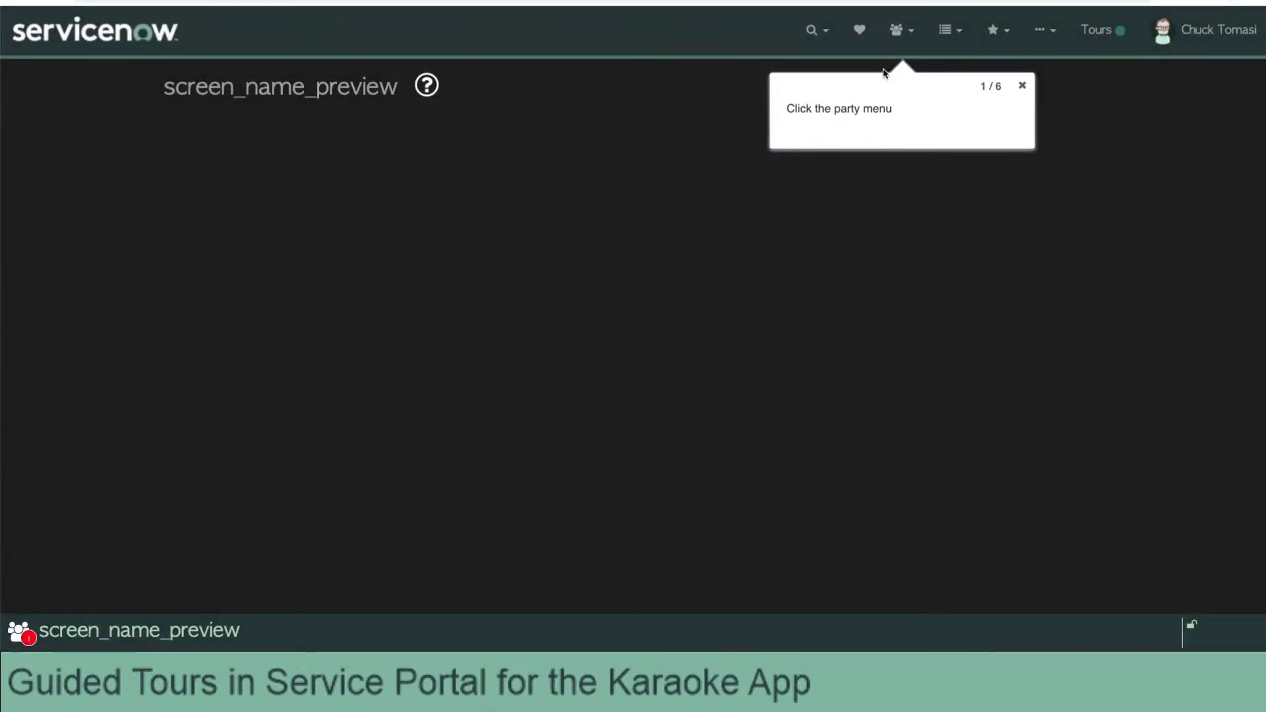
{"action": "left_click", "coordinate": [909, 43]}
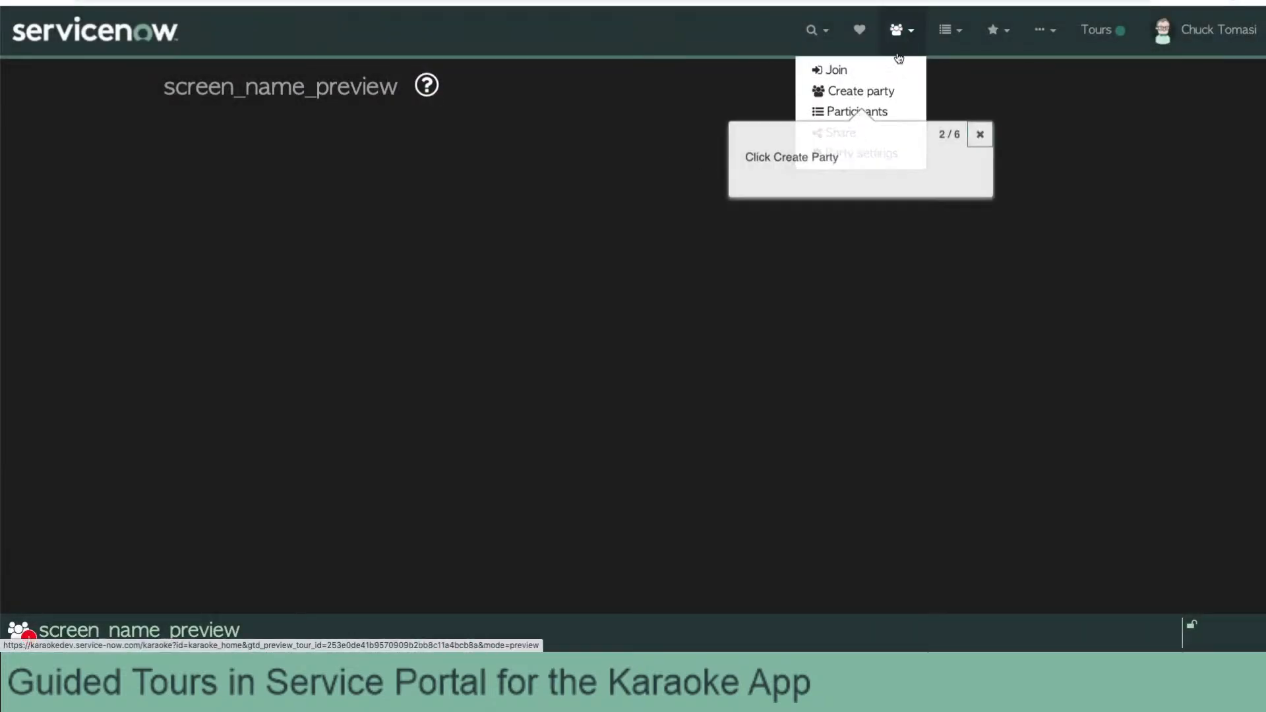
{"action": "left_click", "coordinate": [875, 92]}
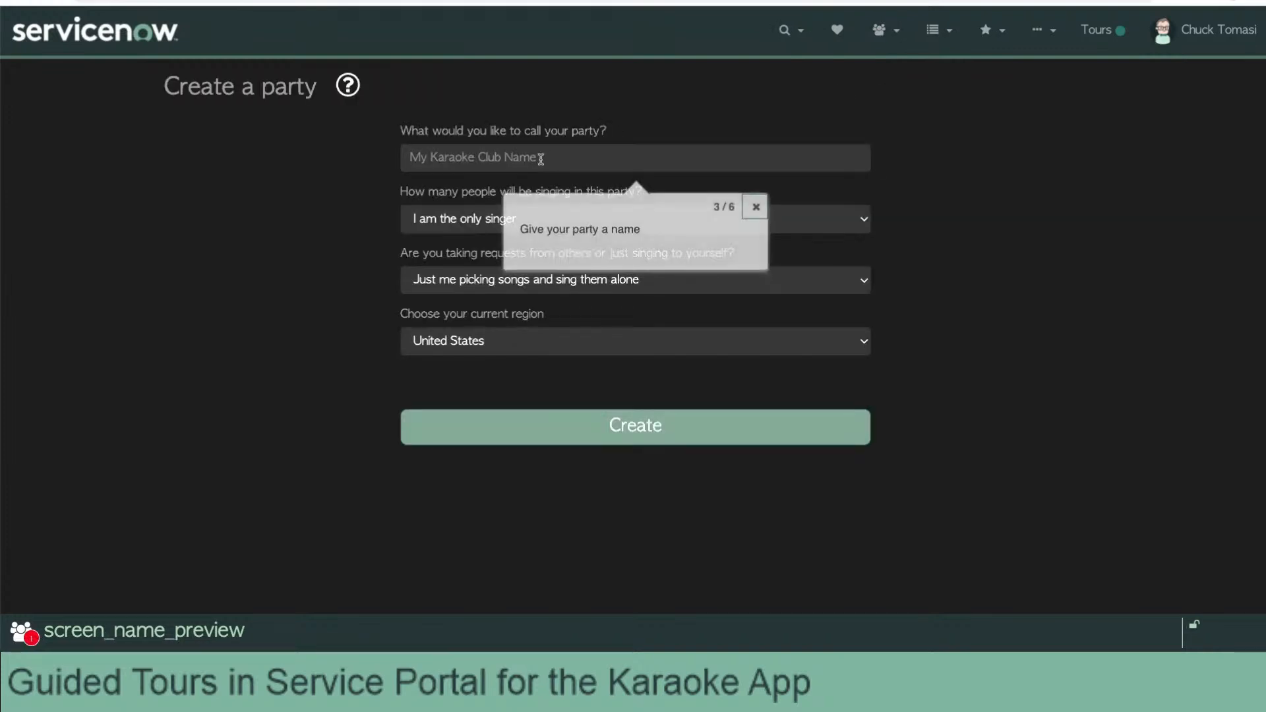
Name the party screen_help_preview and set the number of singers to "A small group (2-10 people)".
{"action": "left_click", "coordinate": [544, 156]}
{"action": "key", "text": "ctrl+v"}
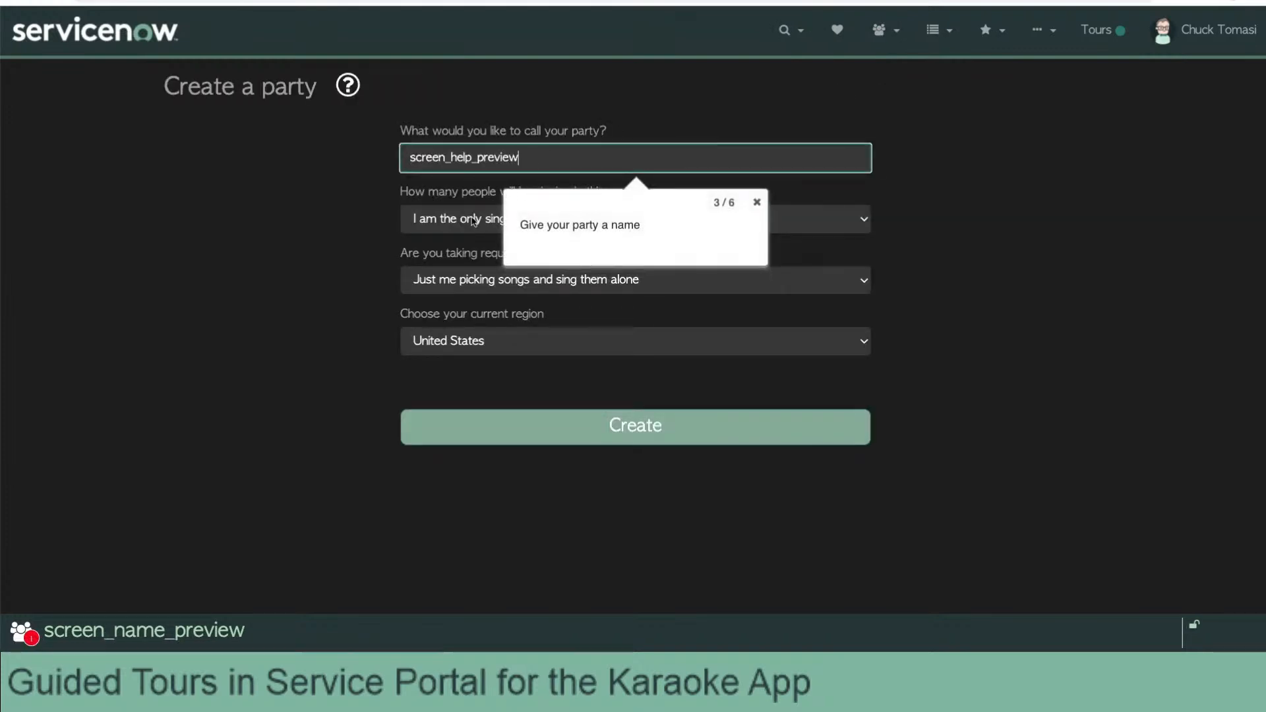
{"action": "key", "text": "Tab"}
{"action": "left_click", "coordinate": [491, 223]}
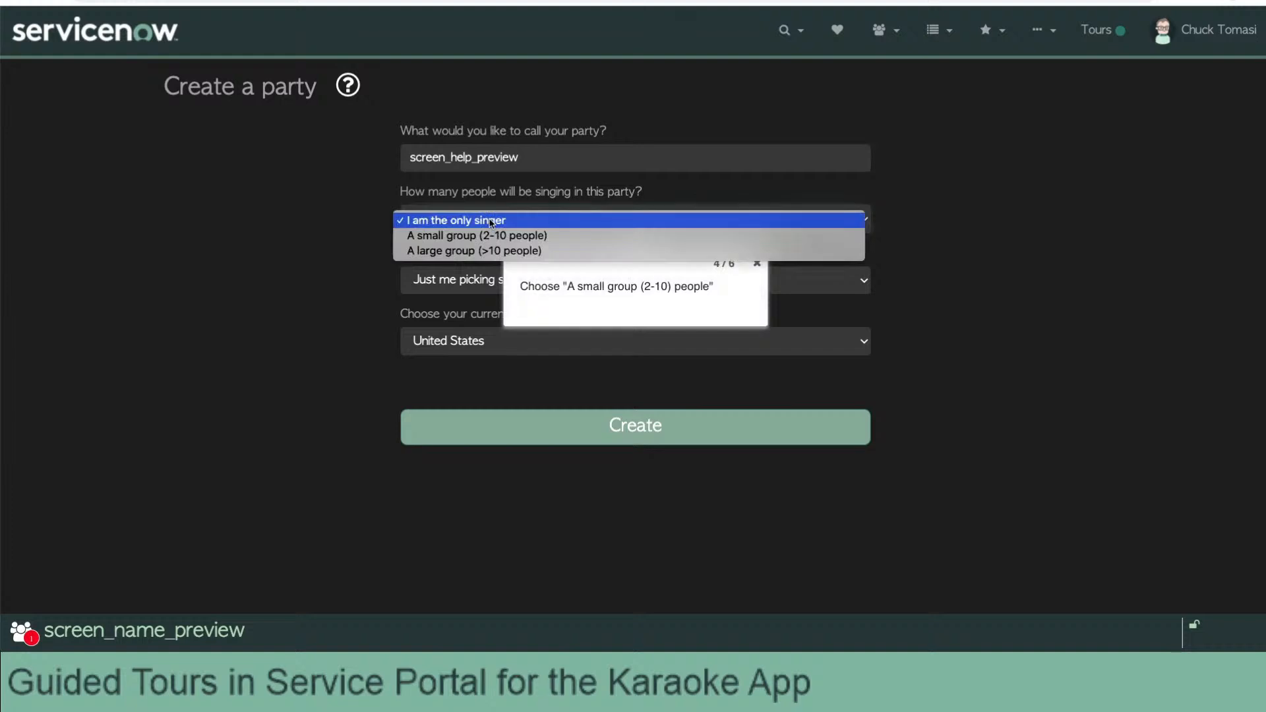
{"action": "left_click", "coordinate": [499, 231]}
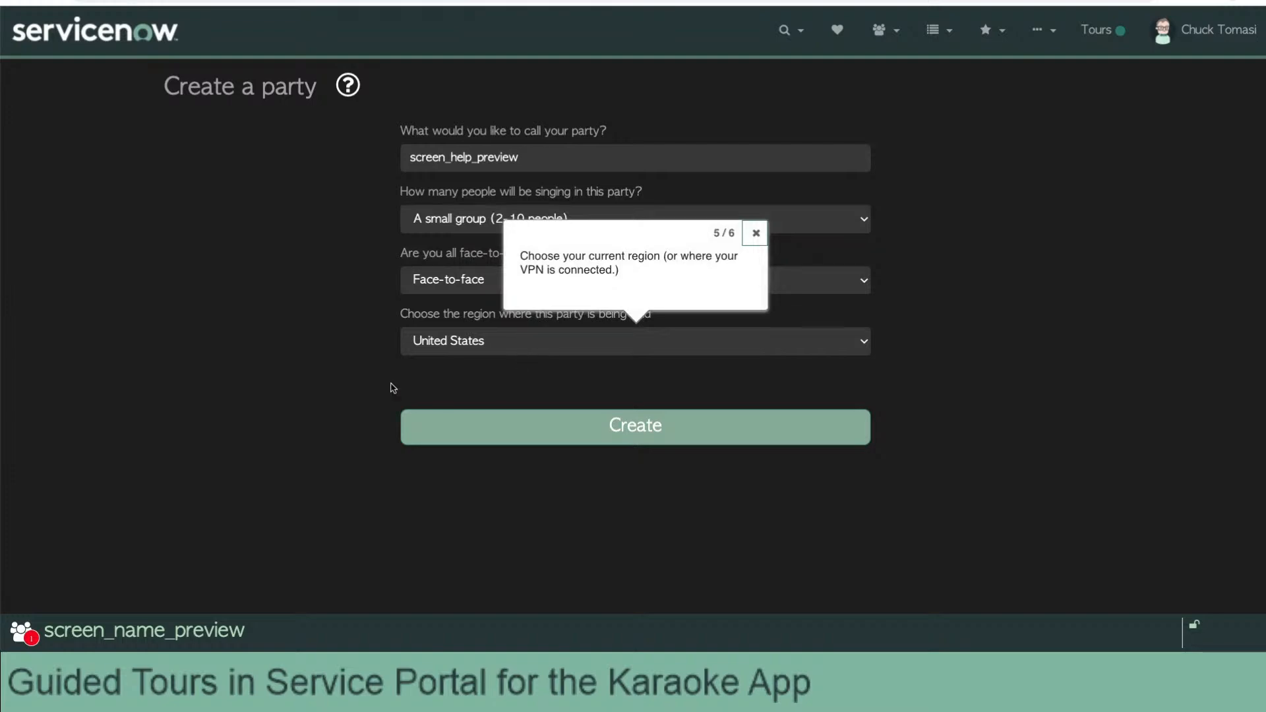
View the help text of the Create a party form and close the current tour callout.
{"action": "left_click", "coordinate": [347, 87]}
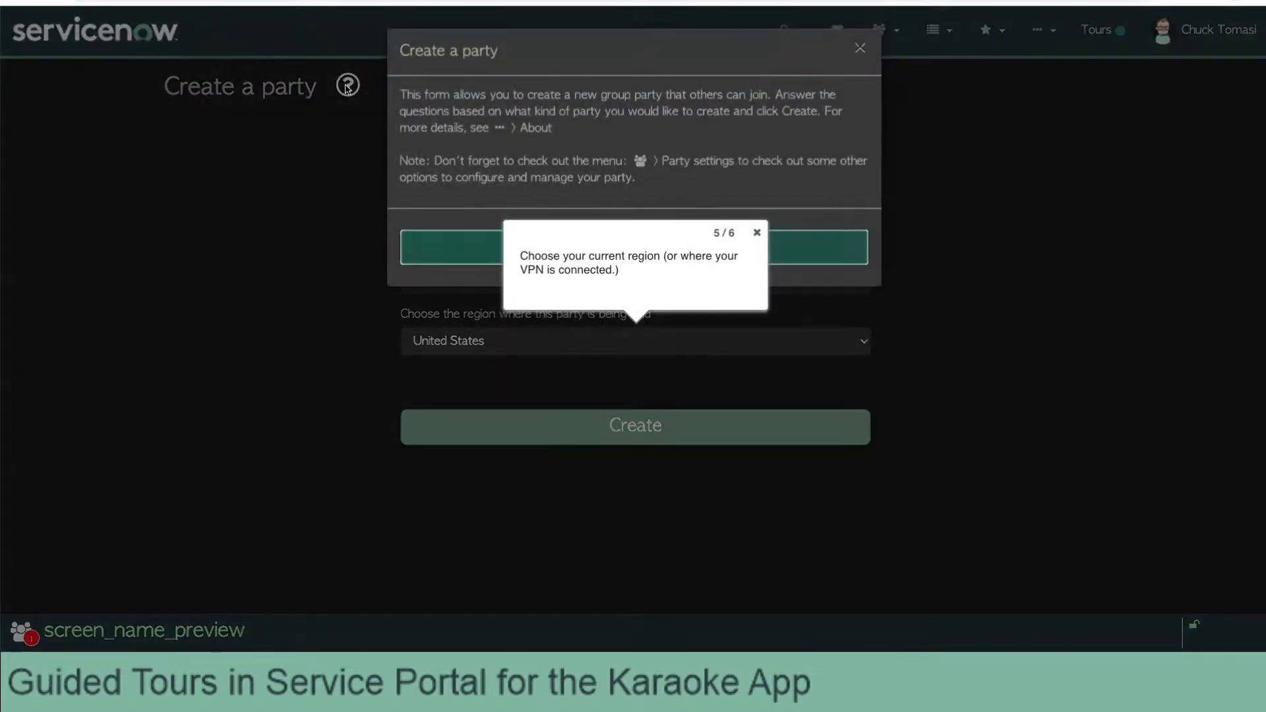
{"action": "left_click", "coordinate": [472, 266]}
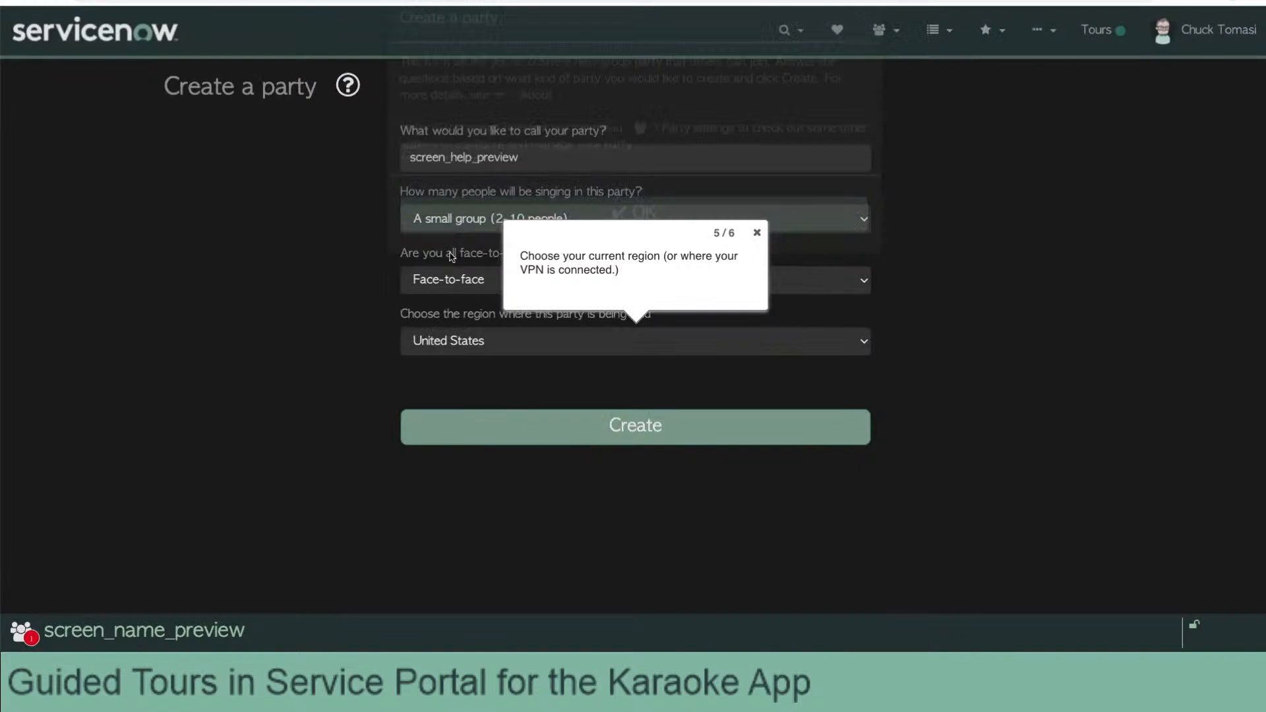
{"action": "left_click", "coordinate": [756, 235]}
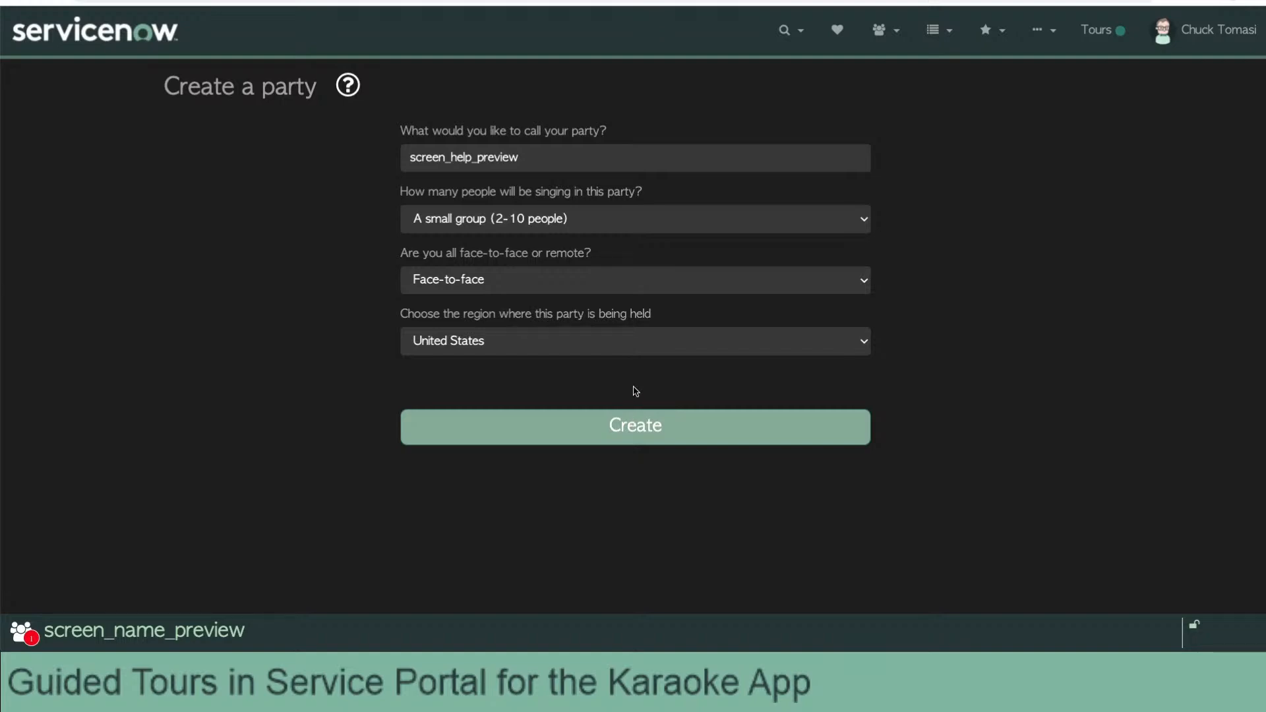
Try changing the party's region to Turkey and set it back to United States.
{"action": "left_click", "coordinate": [643, 349]}
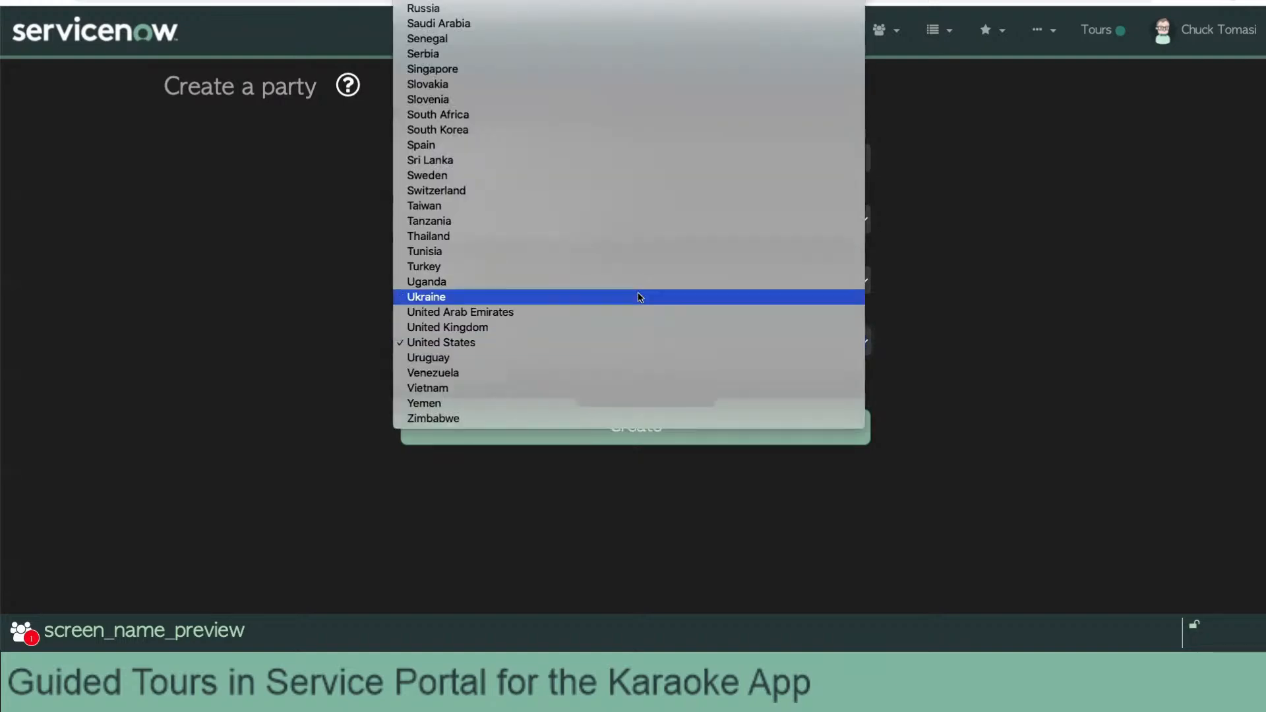
{"action": "left_click", "coordinate": [638, 267]}
{"action": "left_click", "coordinate": [623, 342]}
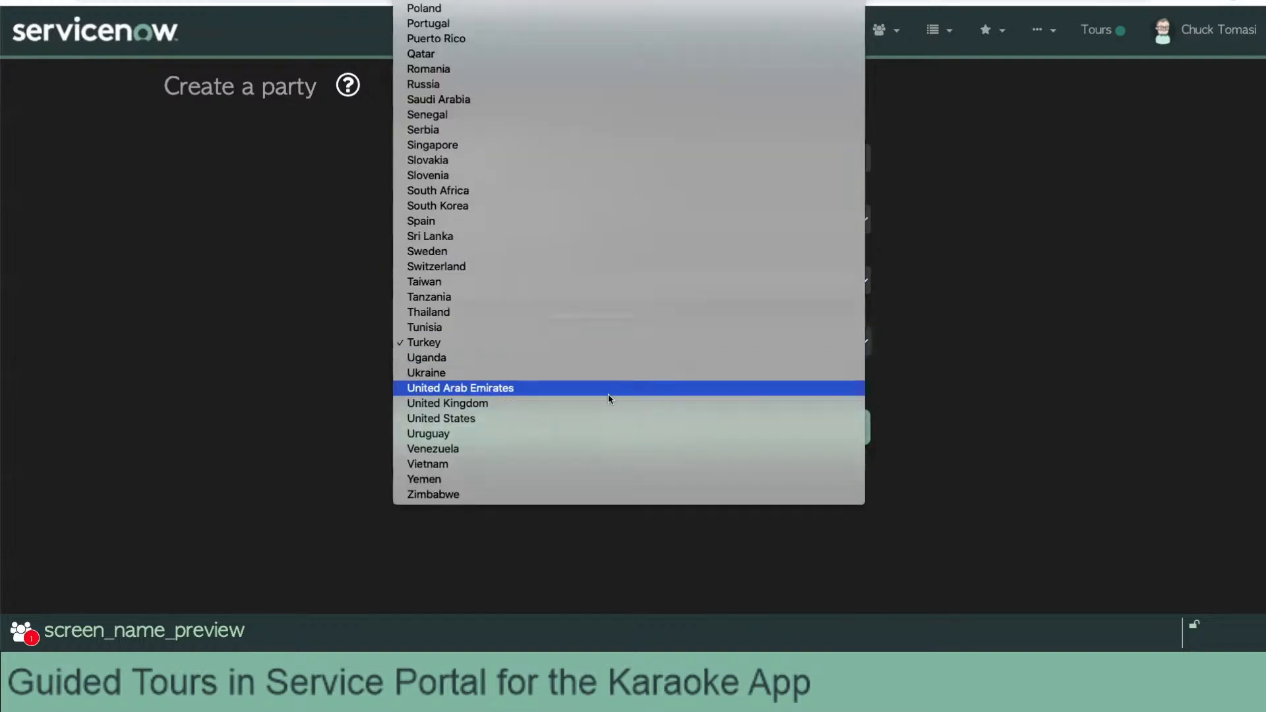
{"action": "left_click", "coordinate": [604, 415]}
{"action": "left_click", "coordinate": [586, 397]}
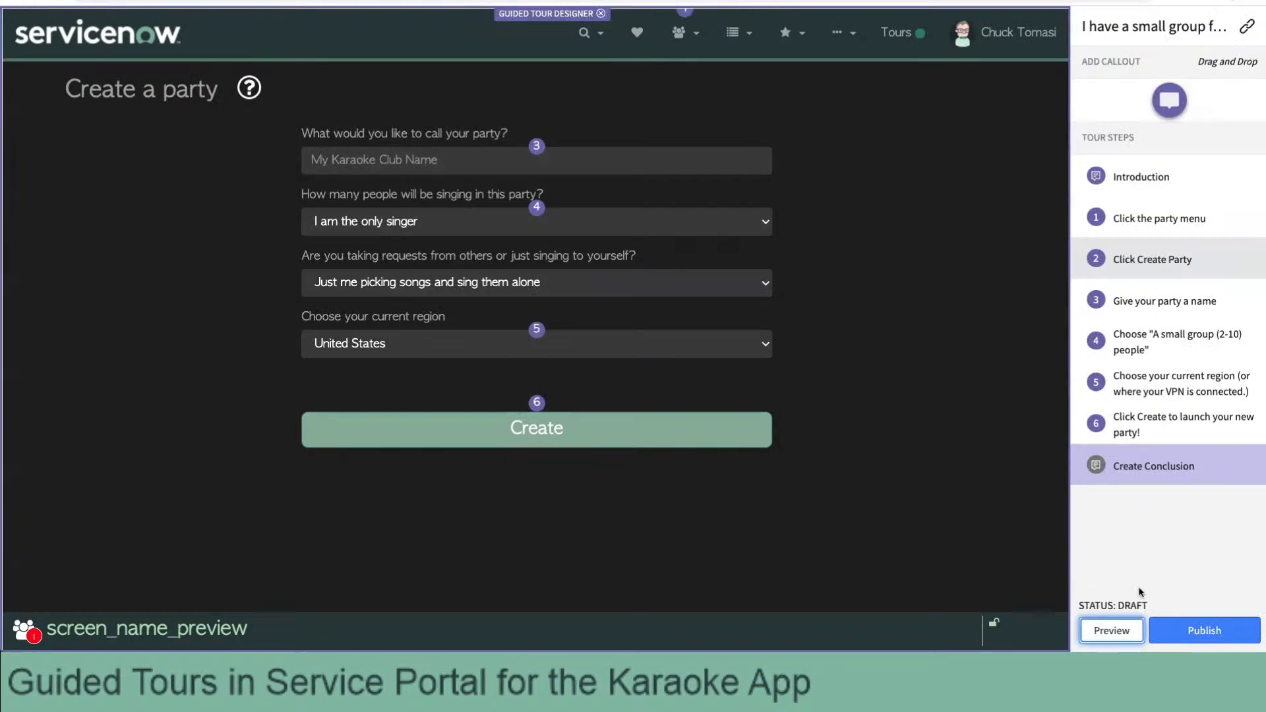
Preview the small face-to-face party tour again from its introduction and follow it to the Create party form.
{"action": "left_click", "coordinate": [1112, 630]}
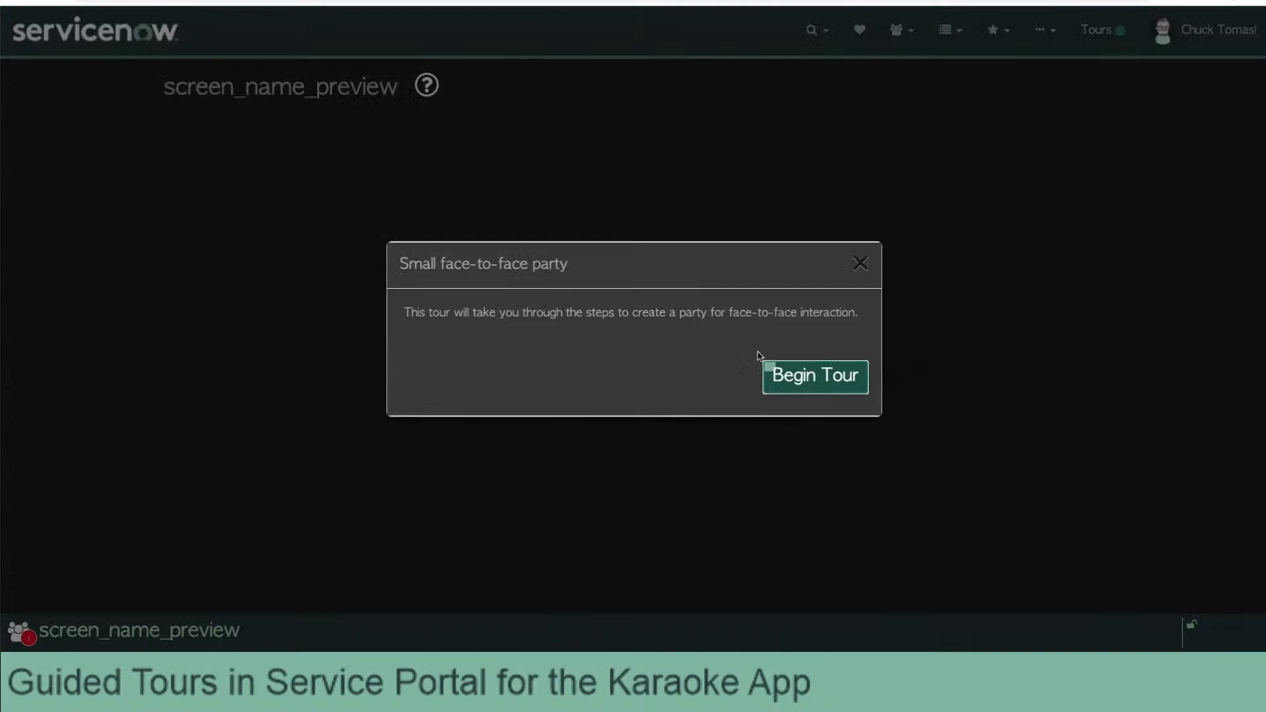
{"action": "left_click", "coordinate": [798, 371]}
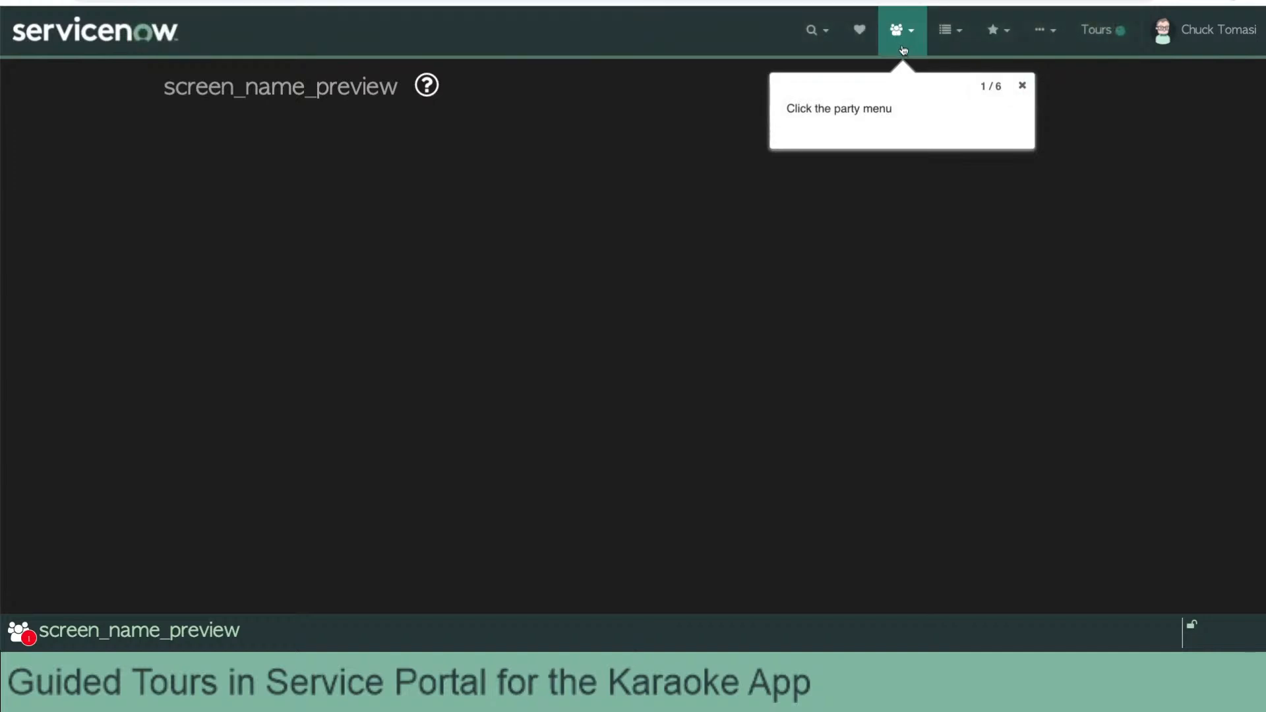
{"action": "left_click", "coordinate": [913, 33]}
{"action": "left_click", "coordinate": [866, 90]}
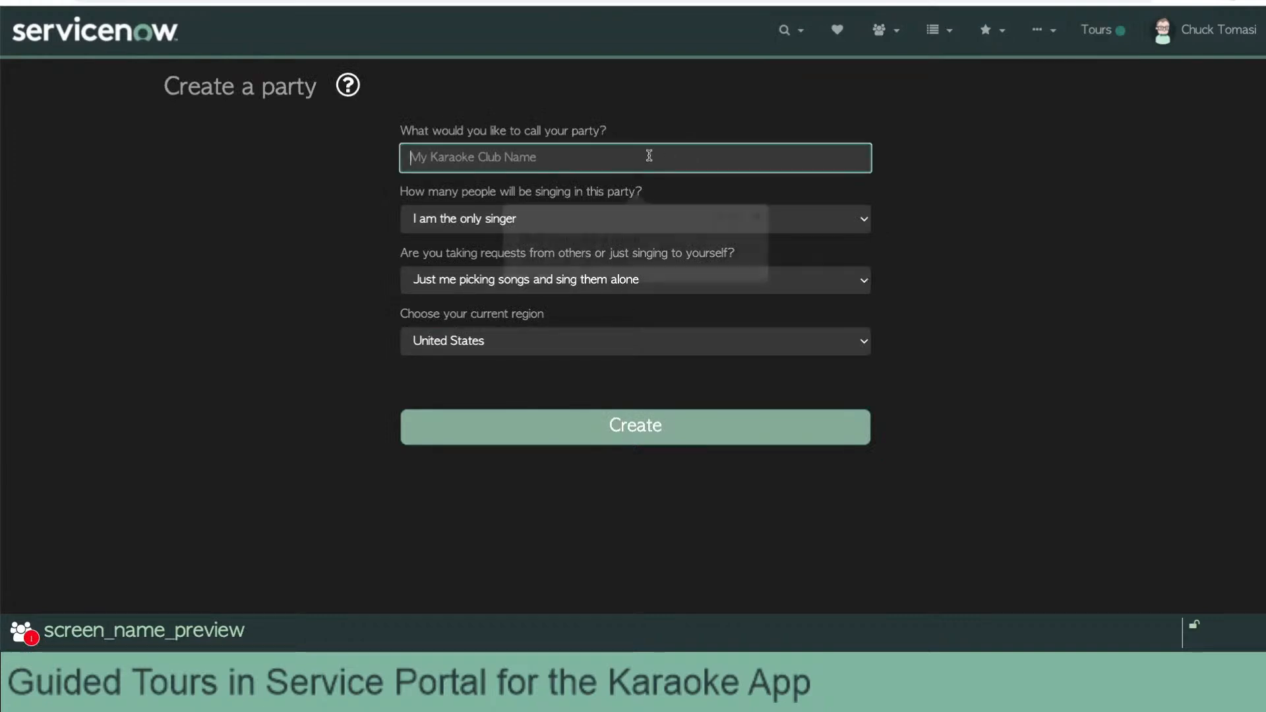
Enter screen_help_preview as the party name and choose "A small group (2-10 people)" as the number of singers.
{"action": "left_click", "coordinate": [649, 156]}
{"action": "type", "text": "screen_help_preview"}
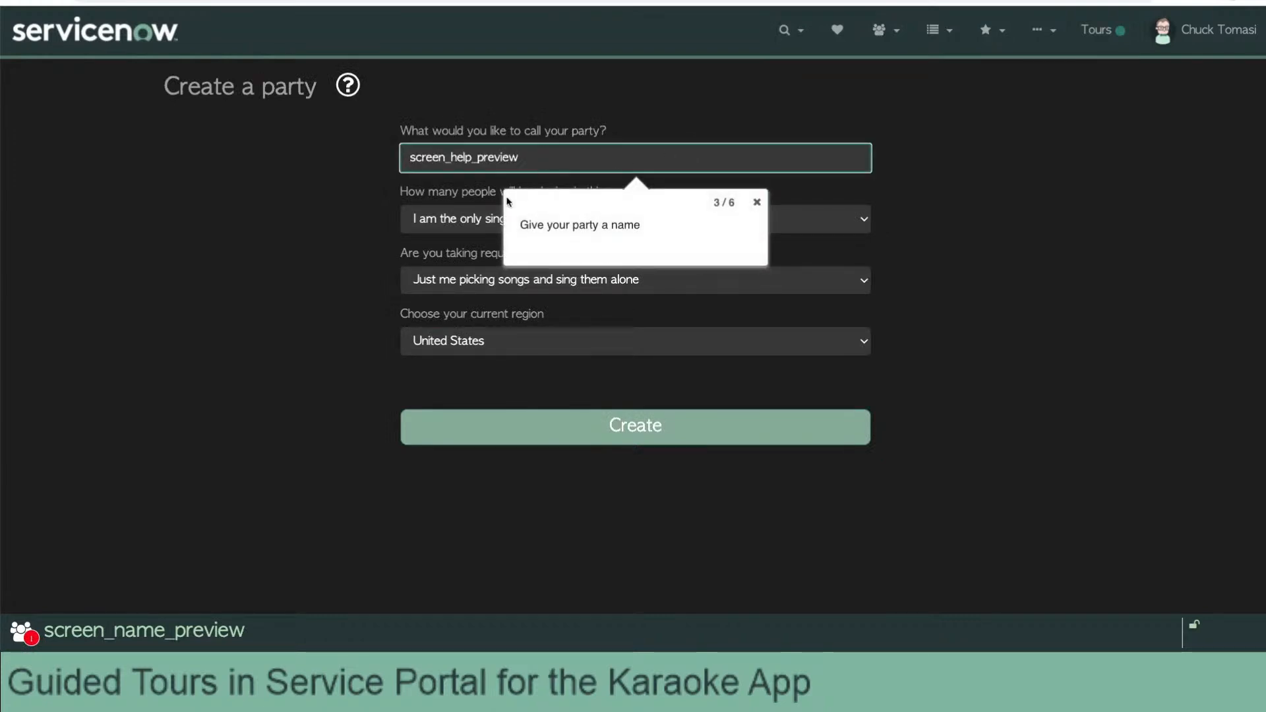
{"action": "left_click", "coordinate": [647, 220]}
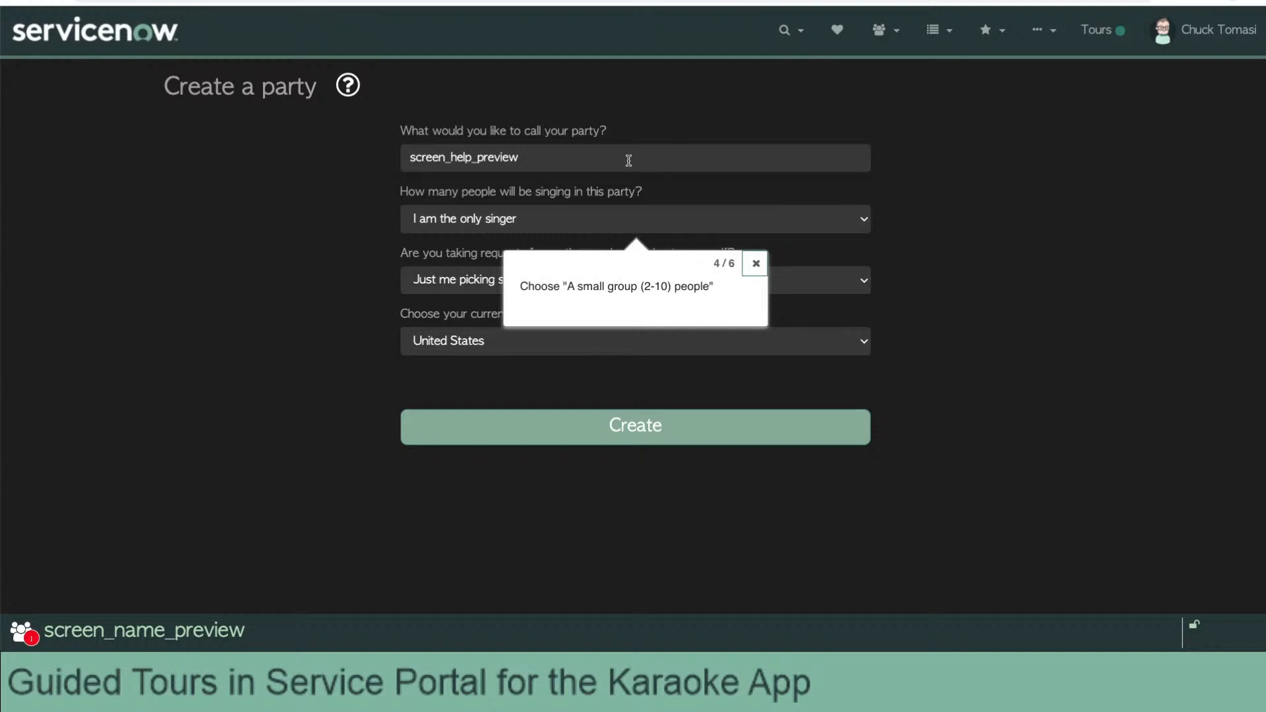
{"action": "left_click", "coordinate": [582, 218]}
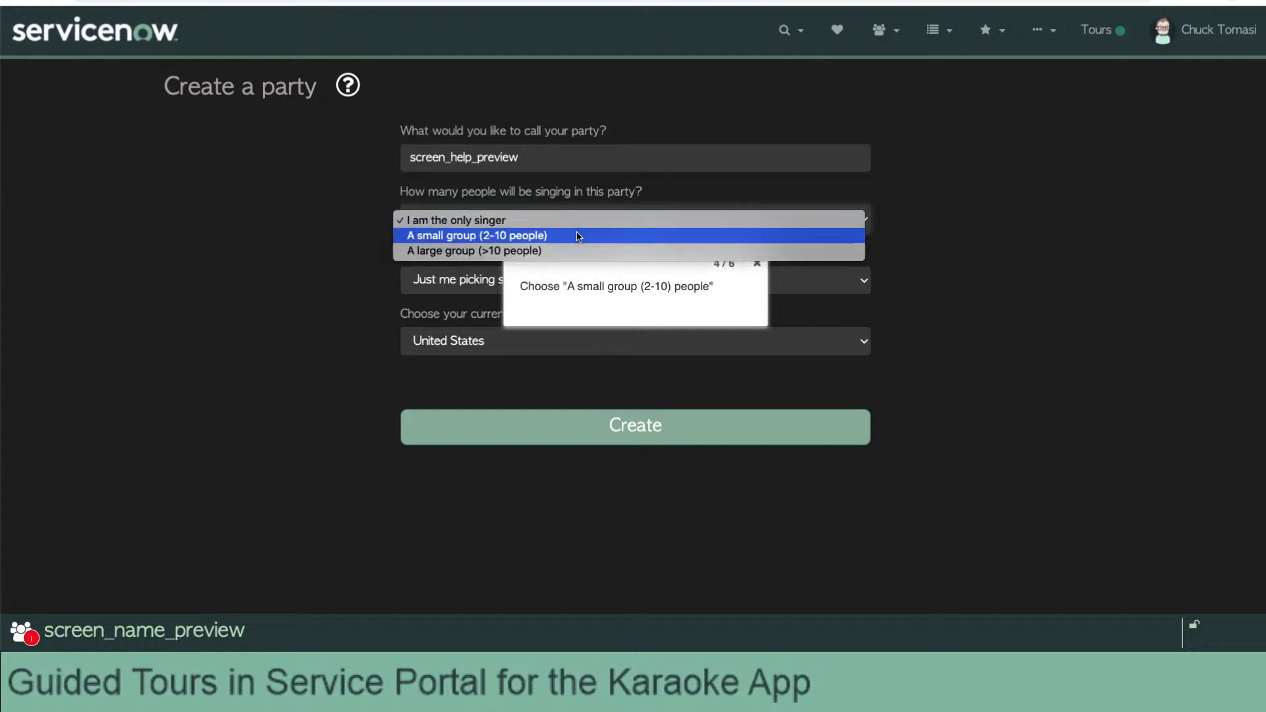
{"action": "left_click", "coordinate": [580, 235]}
Select United States as the party's region and create the party, dismissing the closing message.
{"action": "left_click", "coordinate": [601, 341]}
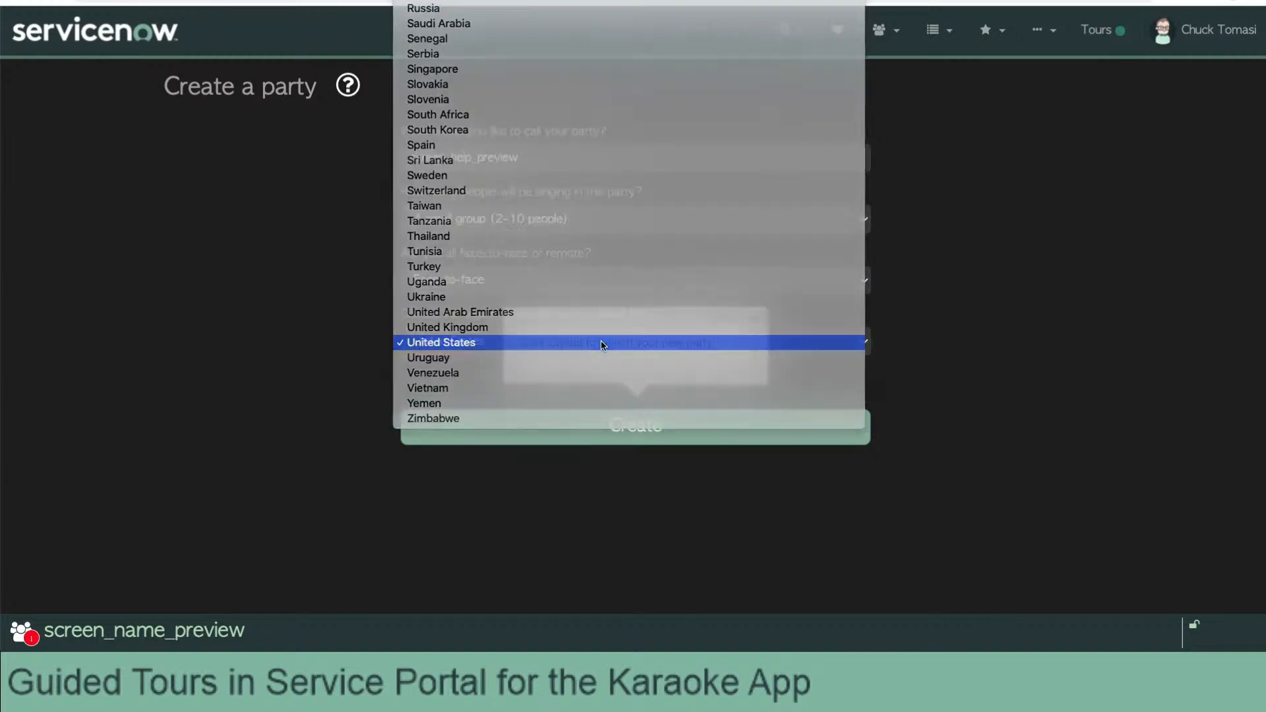
{"action": "left_click", "coordinate": [601, 341]}
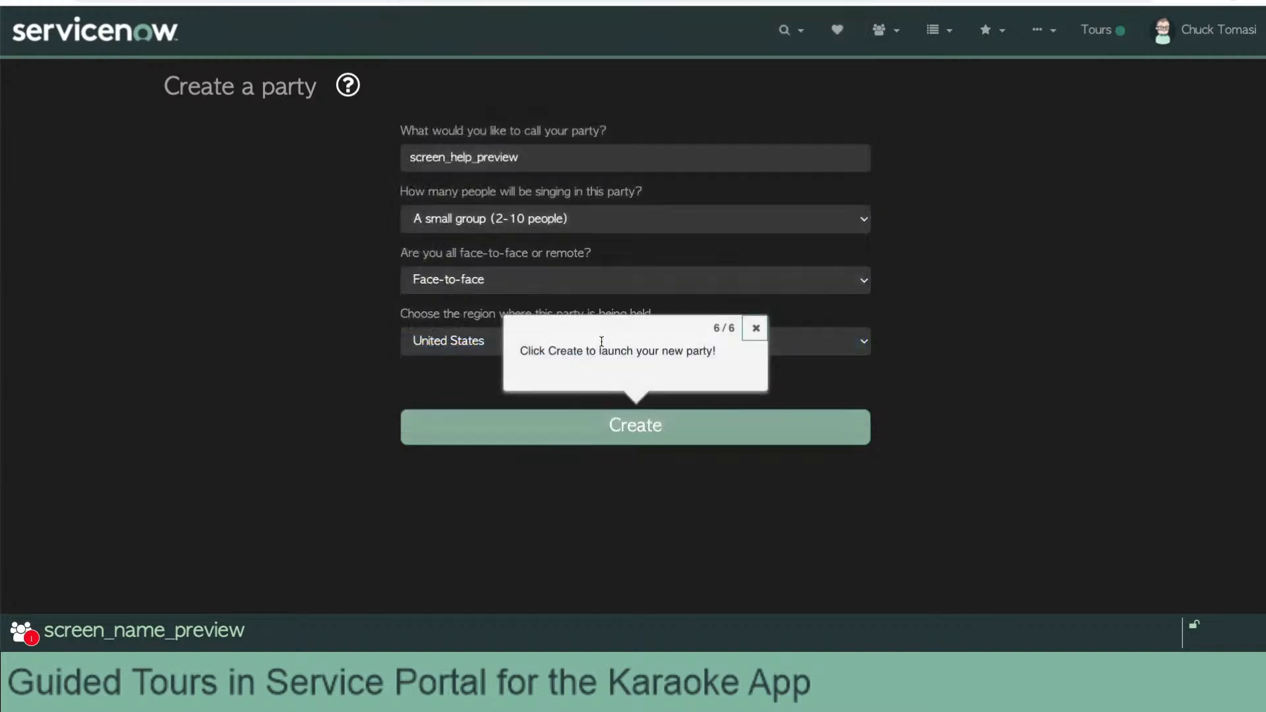
{"action": "left_click", "coordinate": [463, 351]}
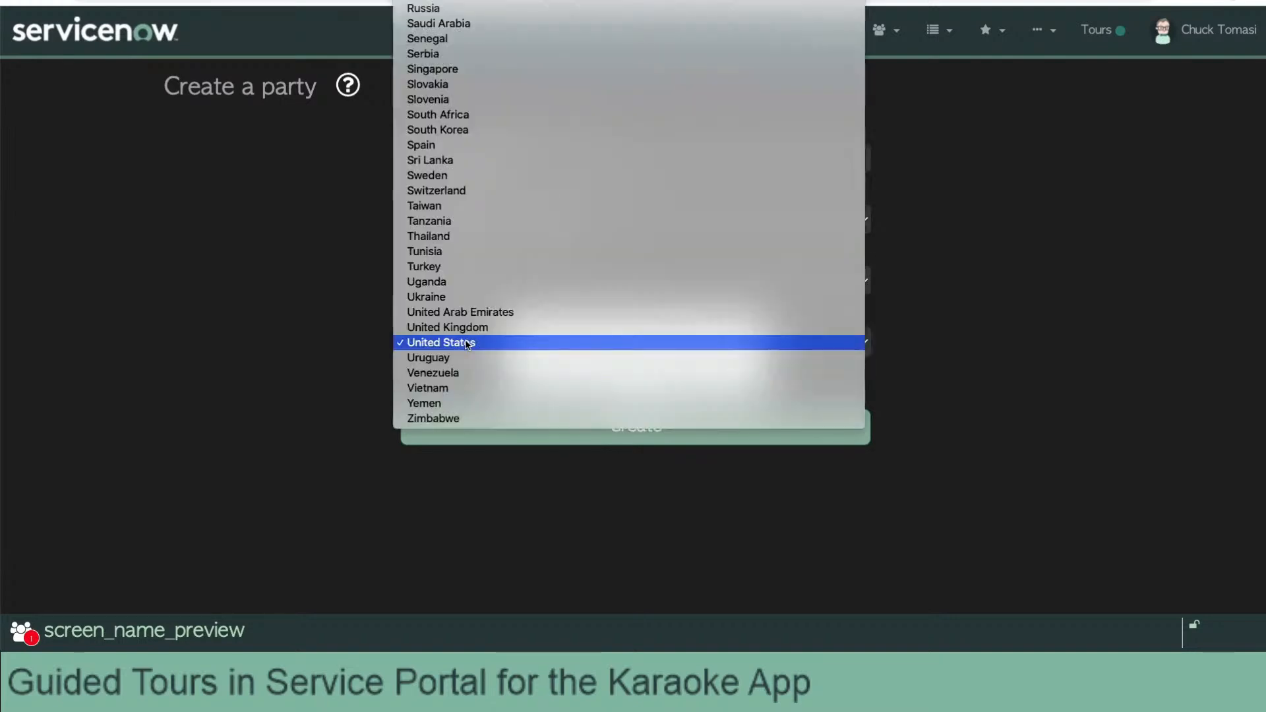
{"action": "left_click", "coordinate": [466, 343]}
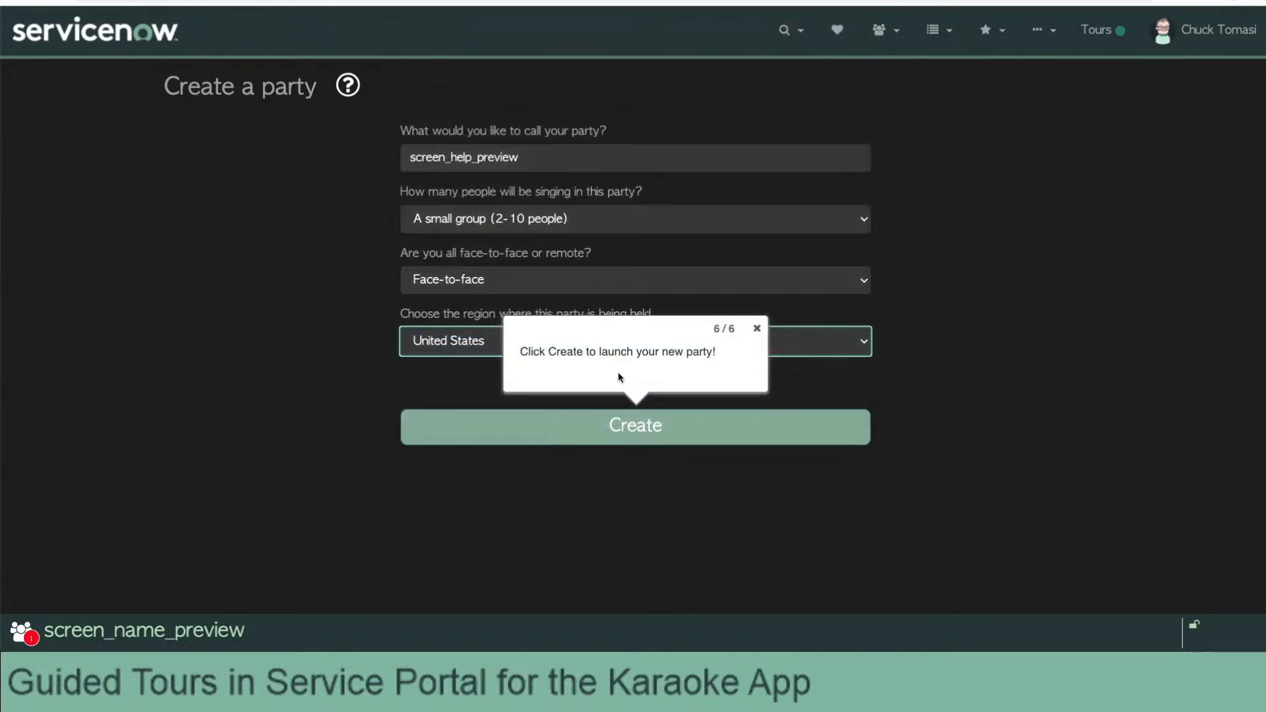
{"action": "left_click", "coordinate": [640, 429]}
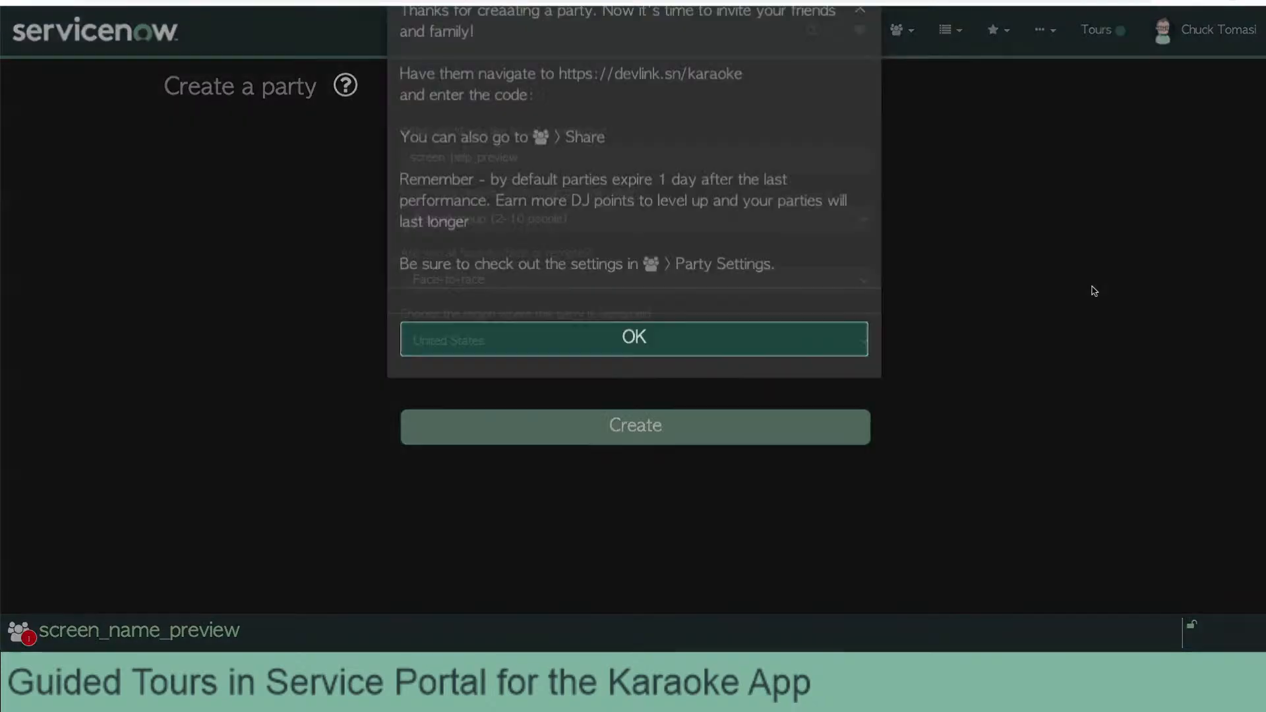
{"action": "left_click", "coordinate": [677, 385]}
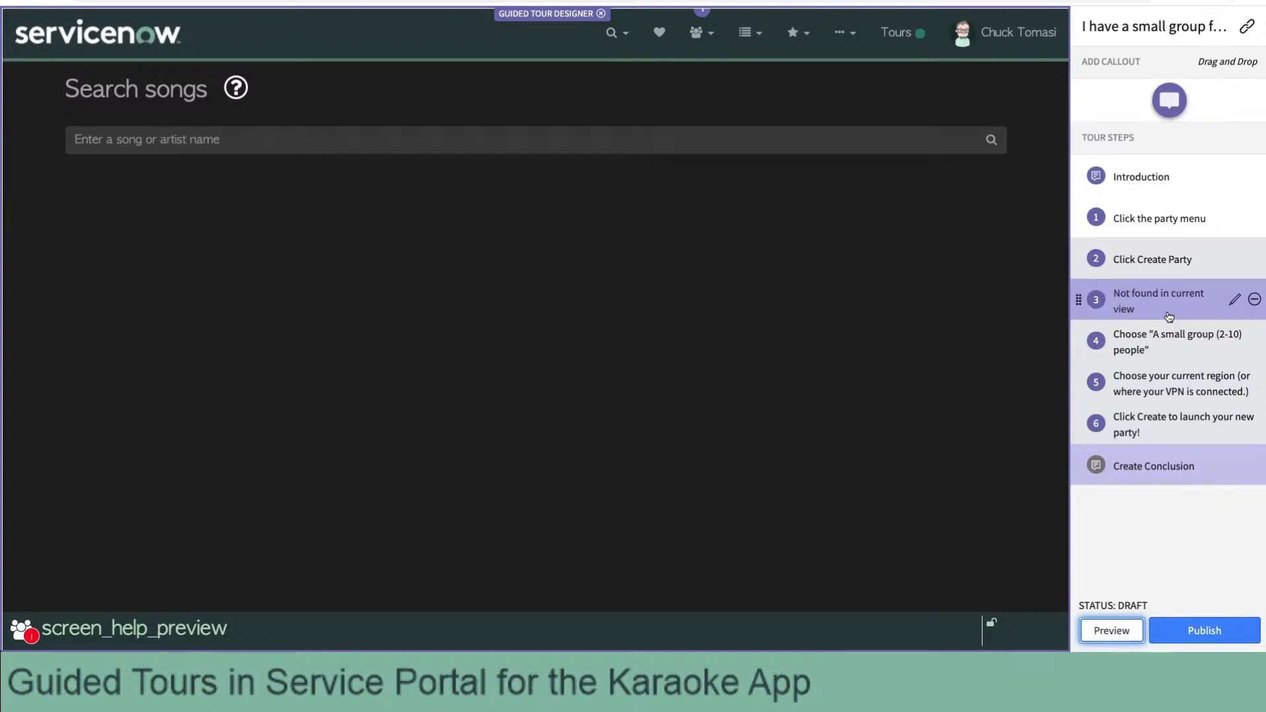
Set the action of tour step 3, the party name callout, to "Trigger next step on next button click" and save it.
{"action": "left_click", "coordinate": [1166, 308]}
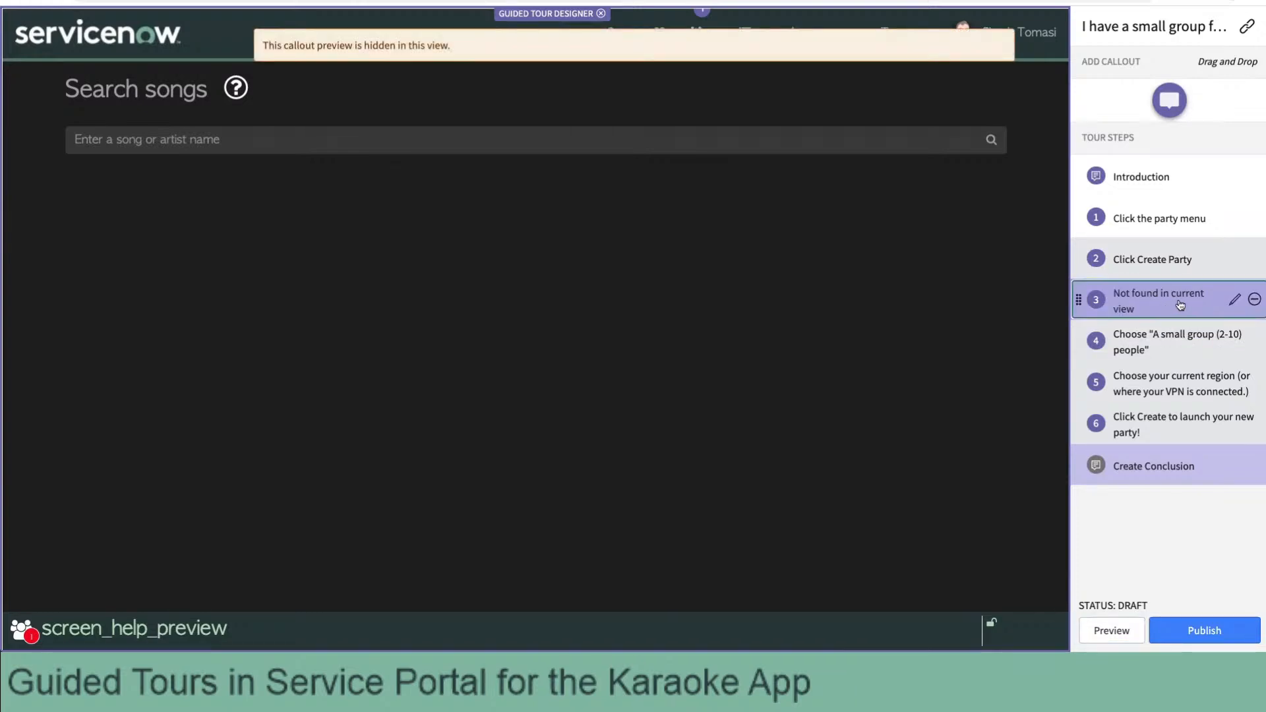
{"action": "left_click", "coordinate": [1236, 302]}
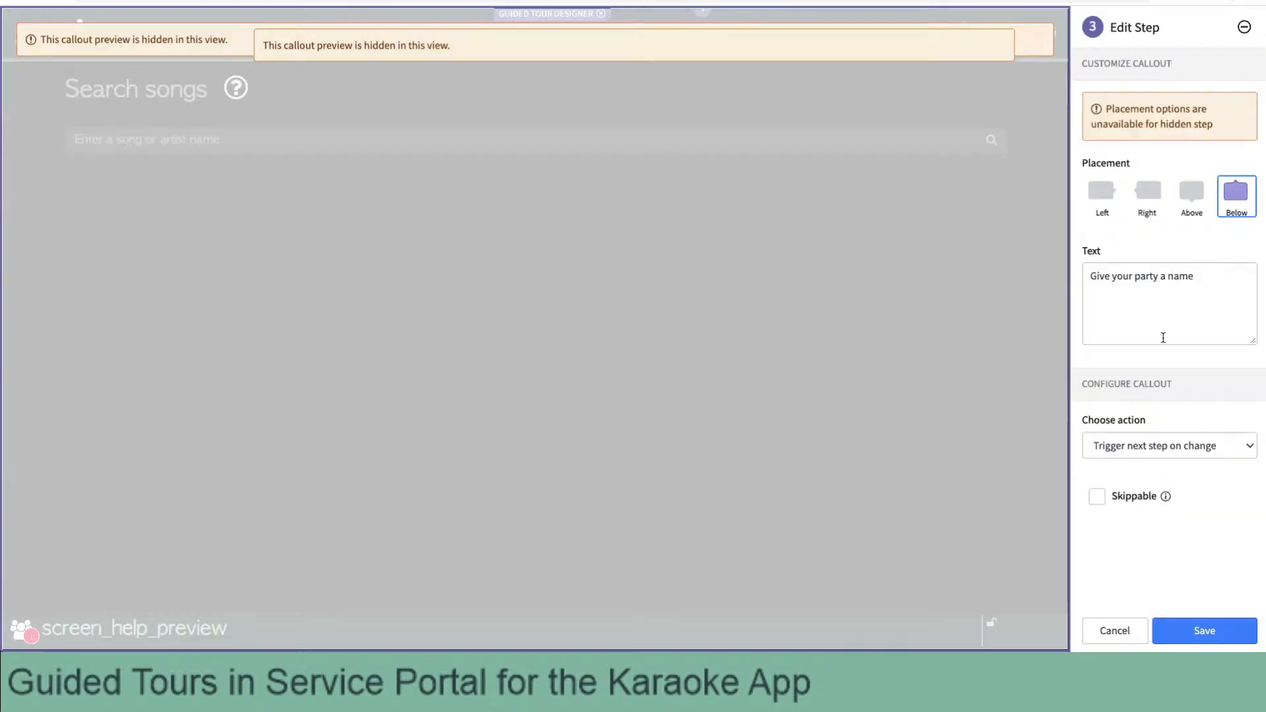
{"action": "left_click", "coordinate": [1153, 444]}
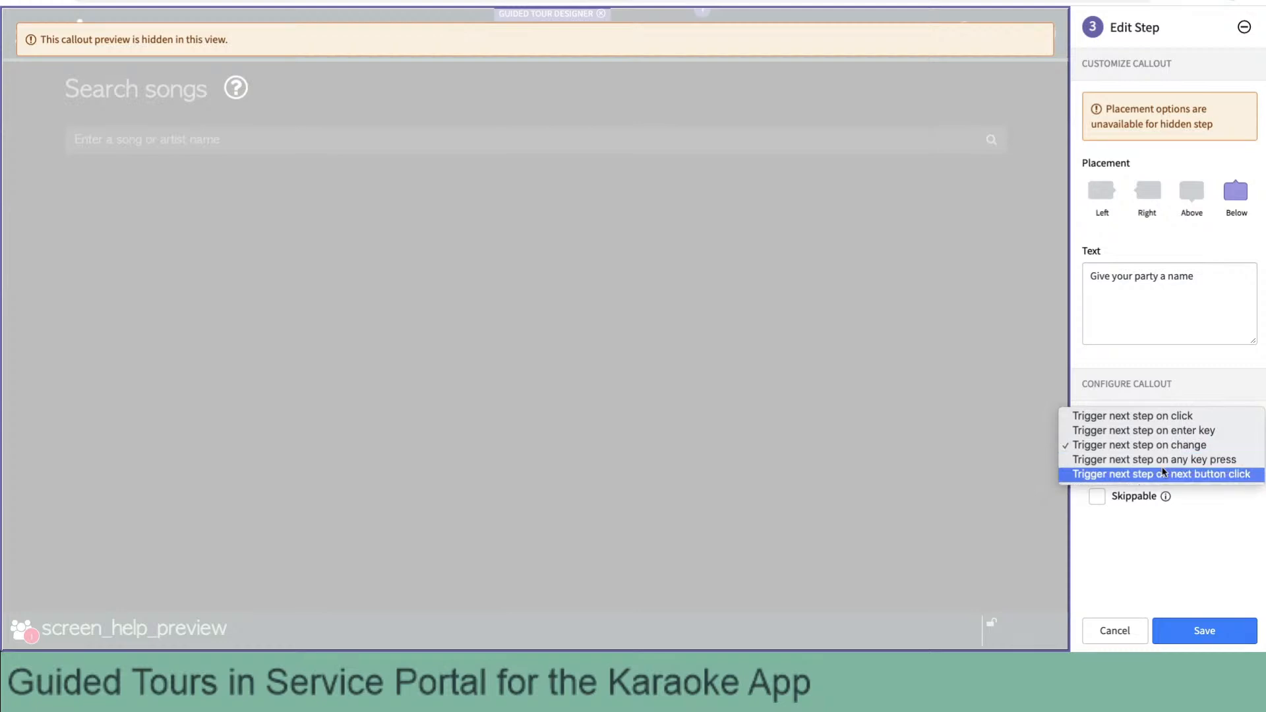
{"action": "left_click", "coordinate": [1165, 474]}
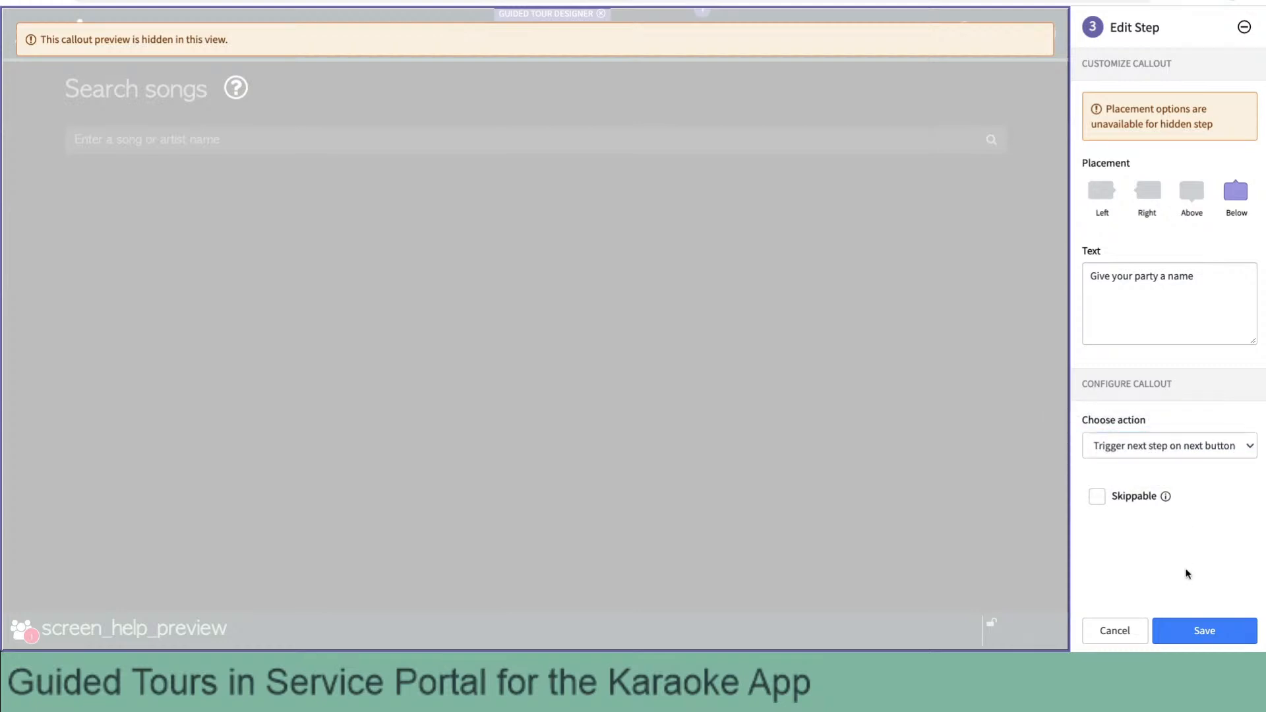
{"action": "left_click", "coordinate": [1190, 634]}
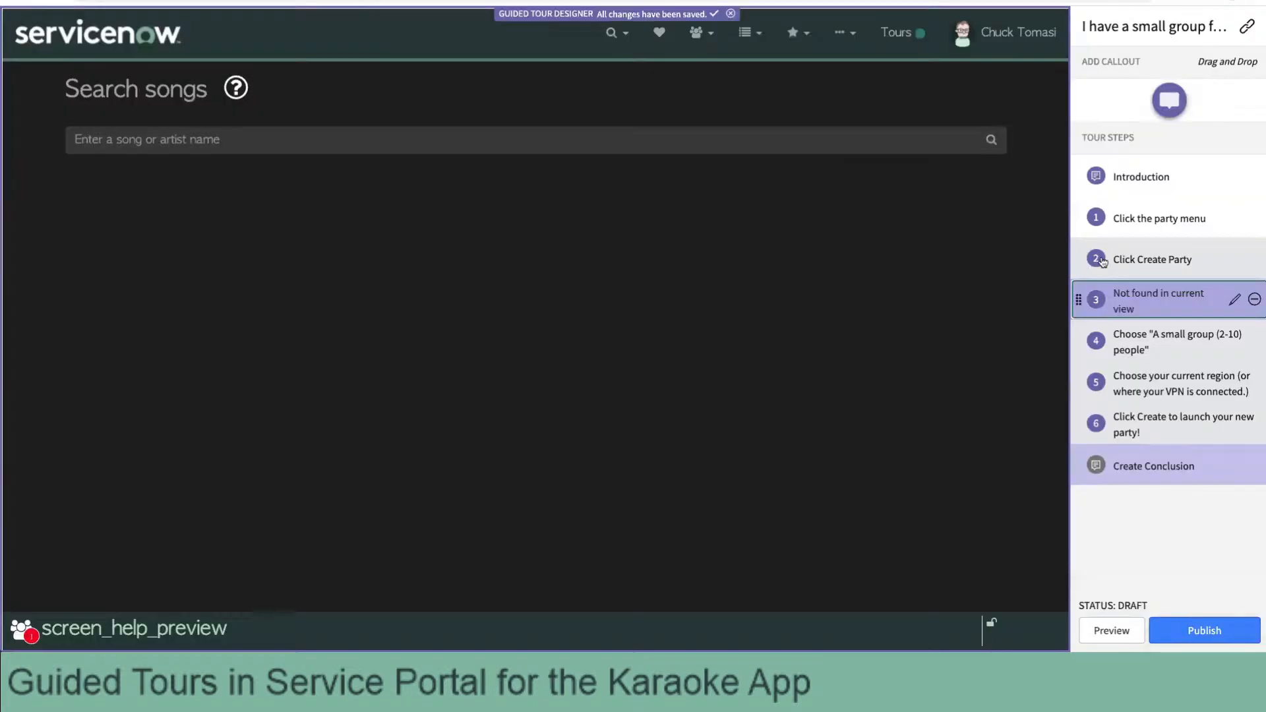
On the Create party form, set tour step 5, the region callout, to "Trigger next step on next button click" and save it.
{"action": "left_click", "coordinate": [699, 33]}
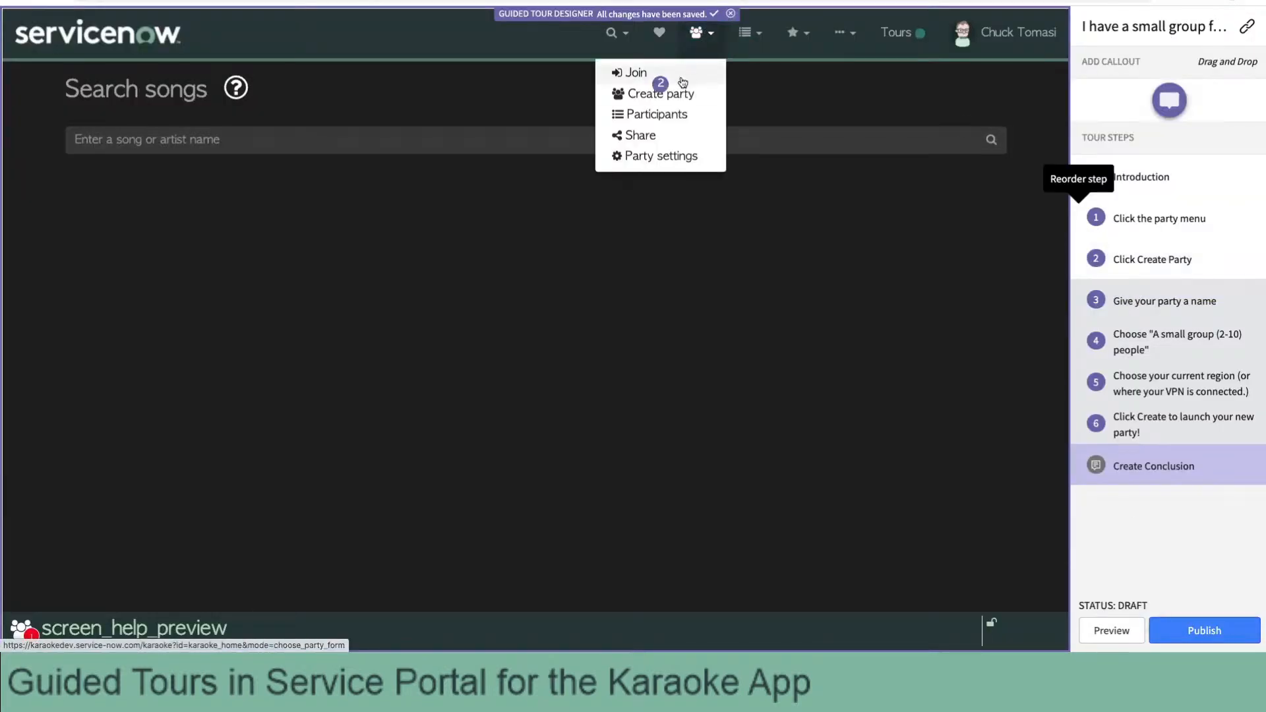
{"action": "left_click", "coordinate": [674, 91]}
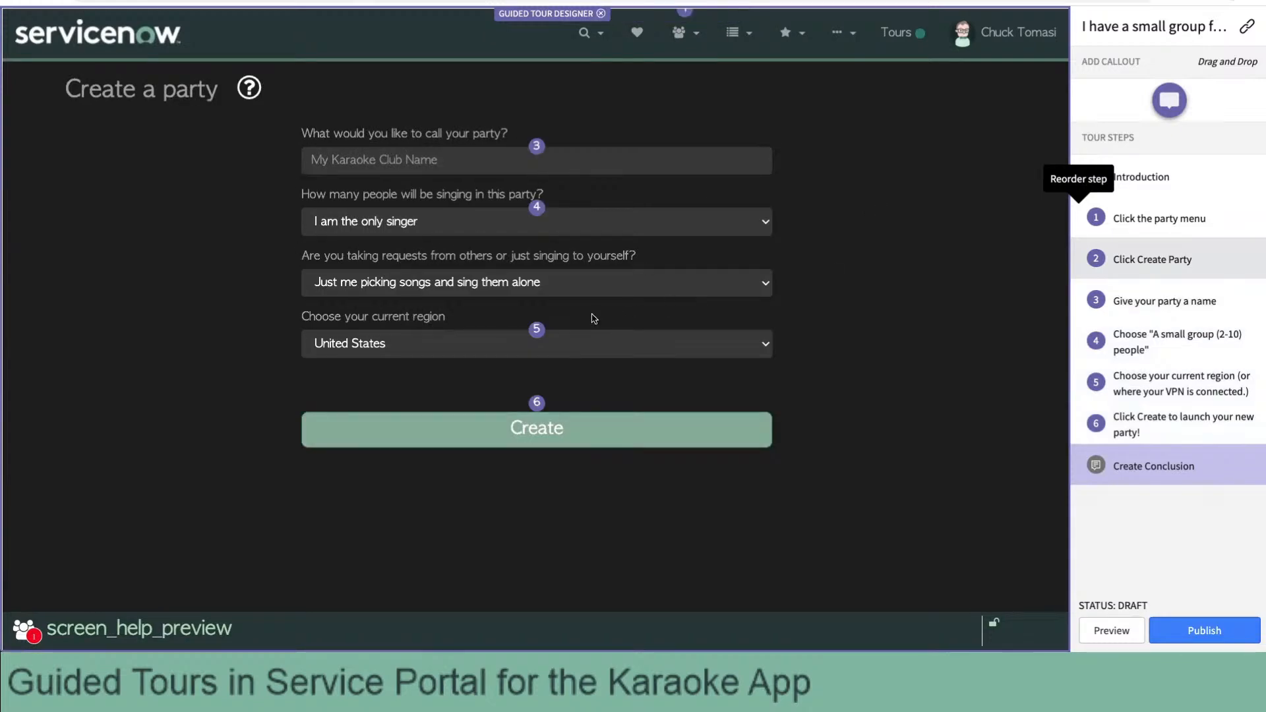
{"action": "left_click", "coordinate": [1171, 379]}
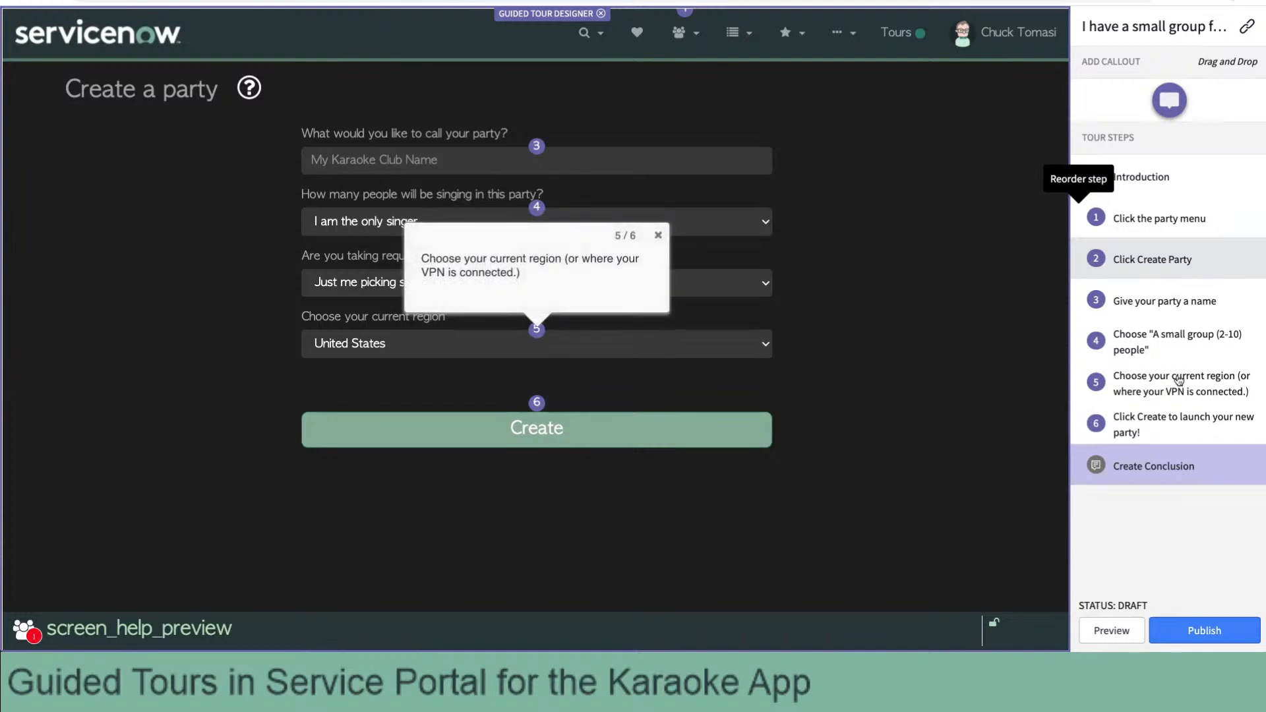
{"action": "left_click", "coordinate": [1231, 386]}
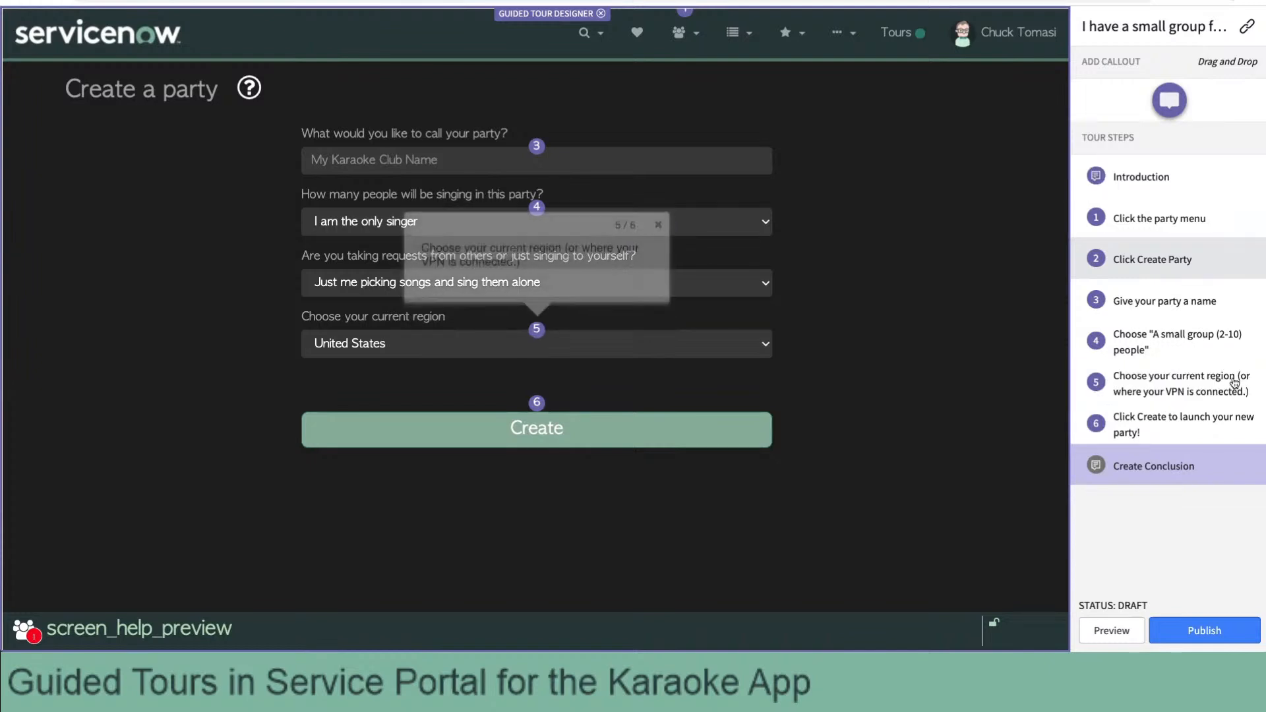
{"action": "left_click", "coordinate": [1231, 385]}
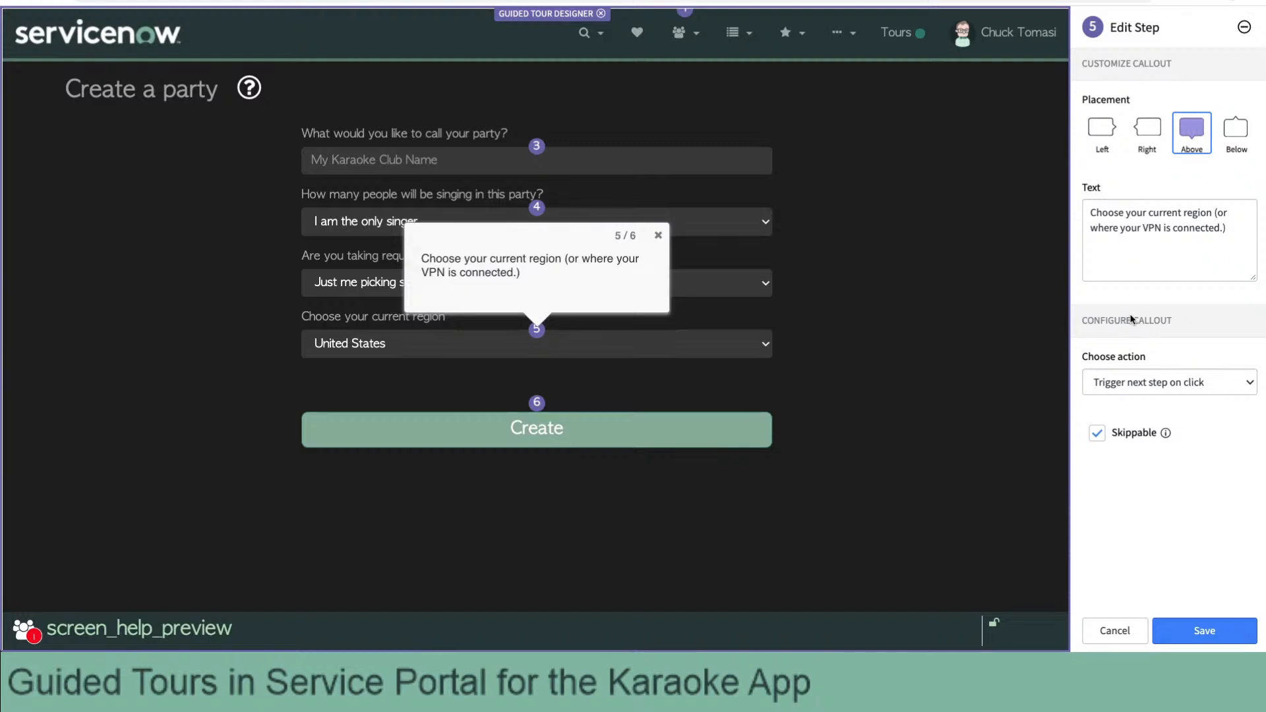
{"action": "left_click", "coordinate": [1139, 389]}
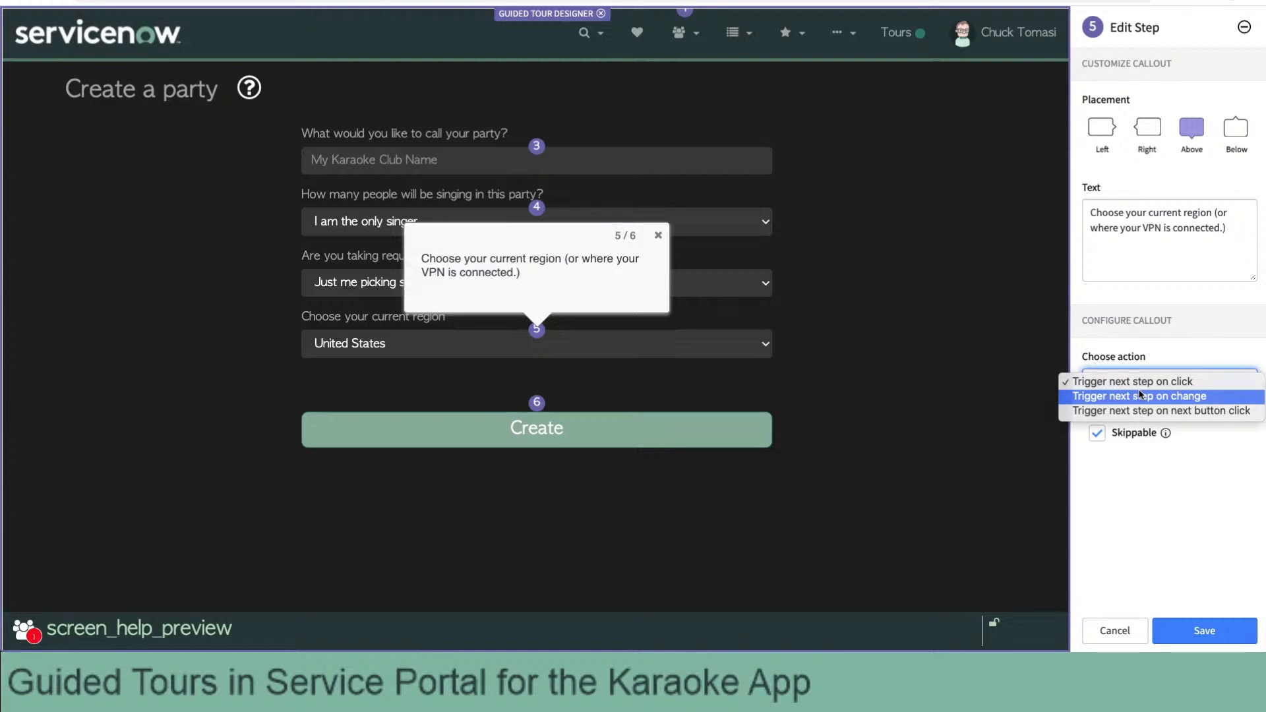
{"action": "left_click", "coordinate": [1143, 410]}
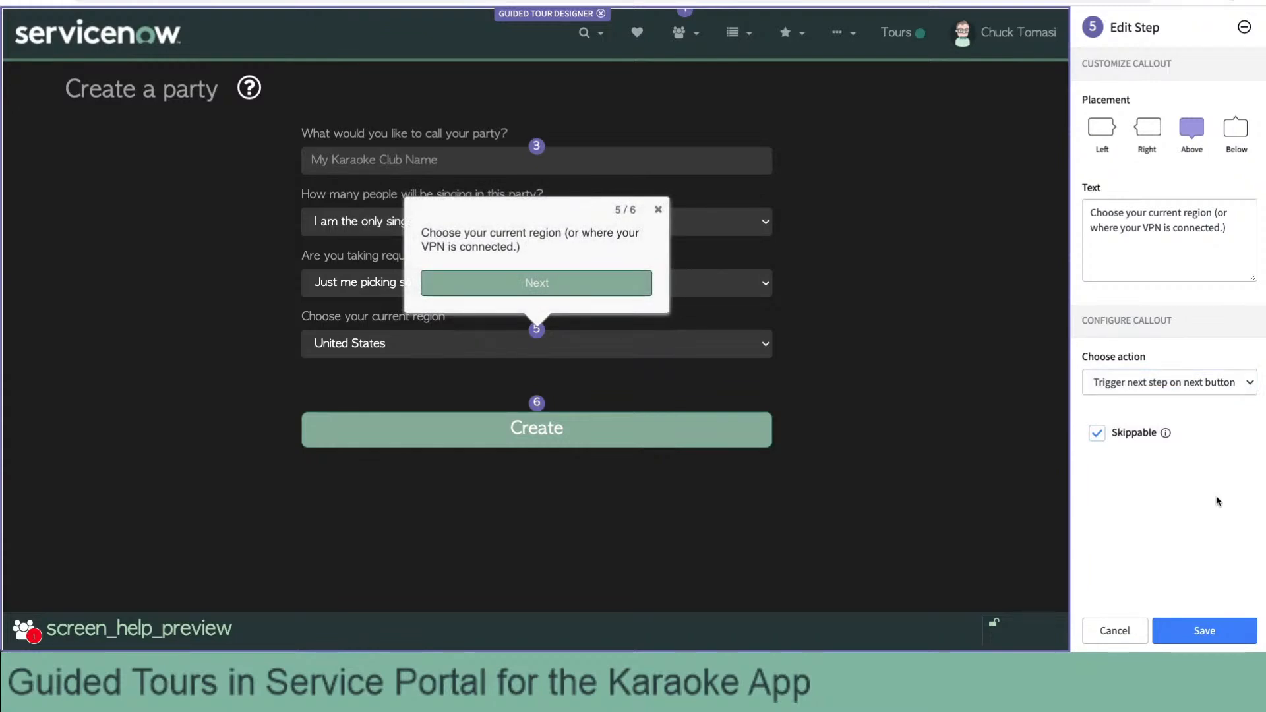
{"action": "left_click", "coordinate": [1213, 629]}
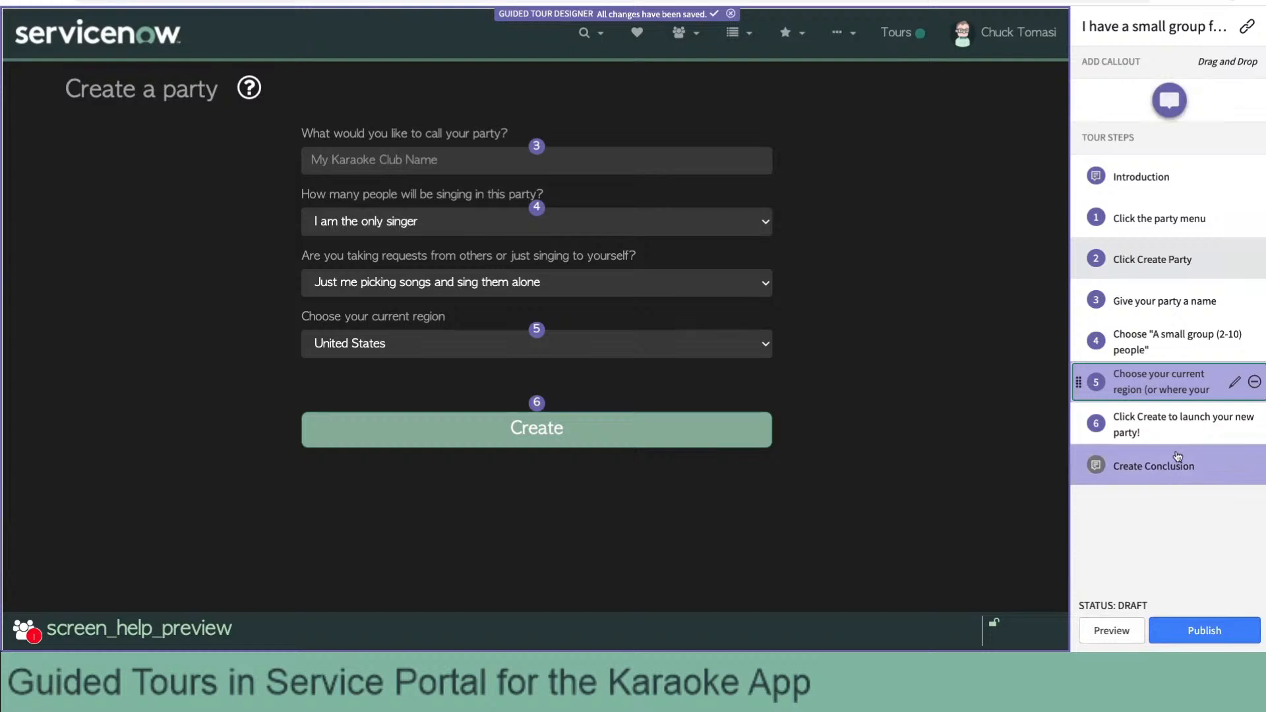
Preview the tour with the updated region callout, following it from the introduction to the Create party form.
{"action": "left_click", "coordinate": [1108, 631]}
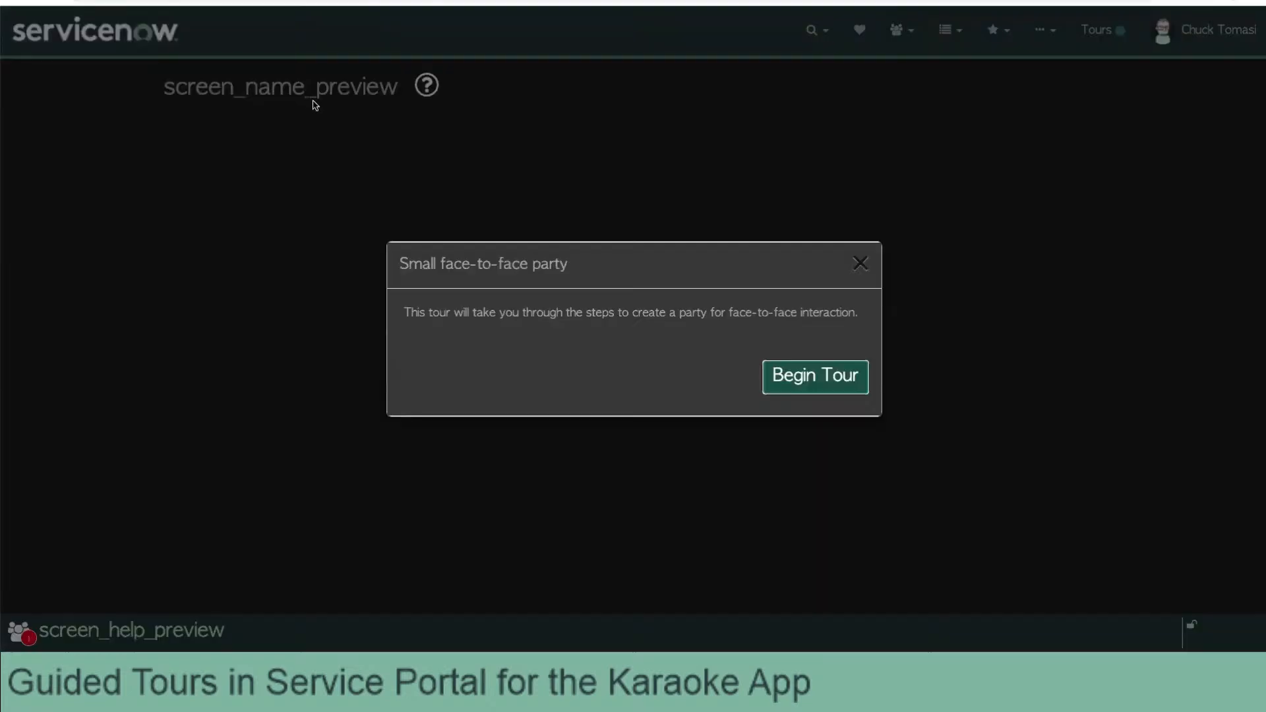
{"action": "left_click", "coordinate": [772, 373]}
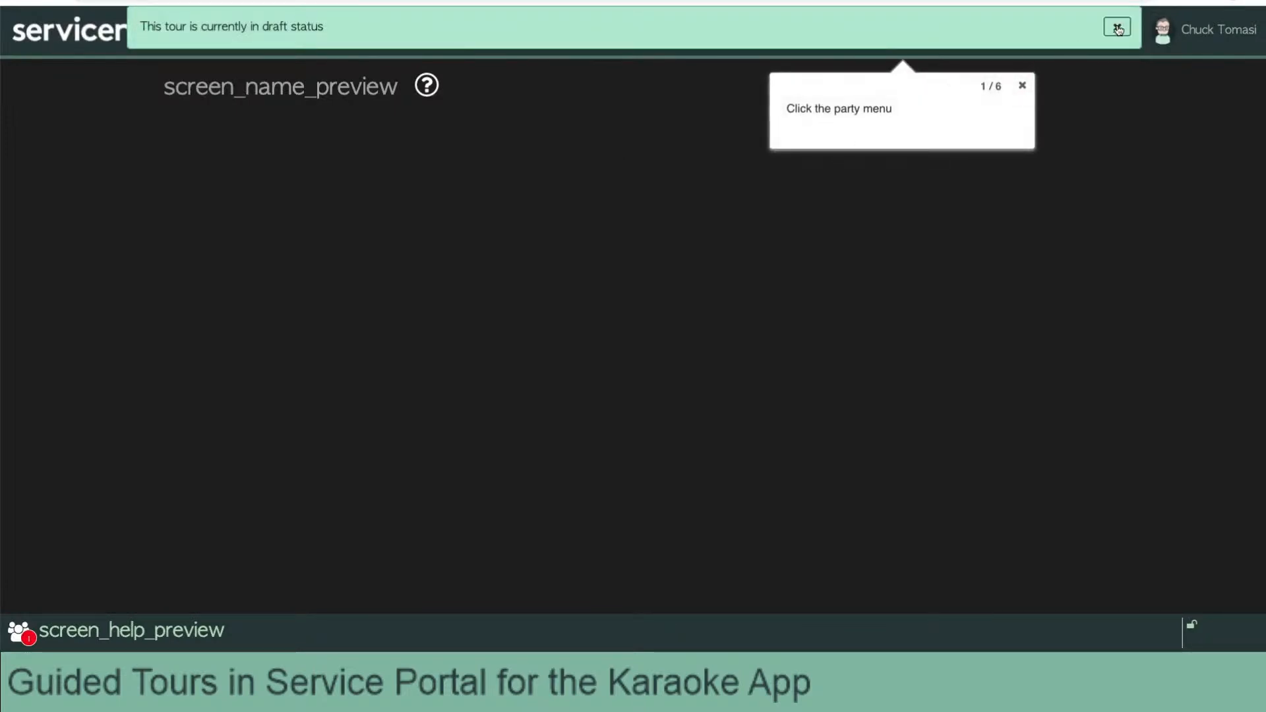
{"action": "left_click", "coordinate": [900, 30]}
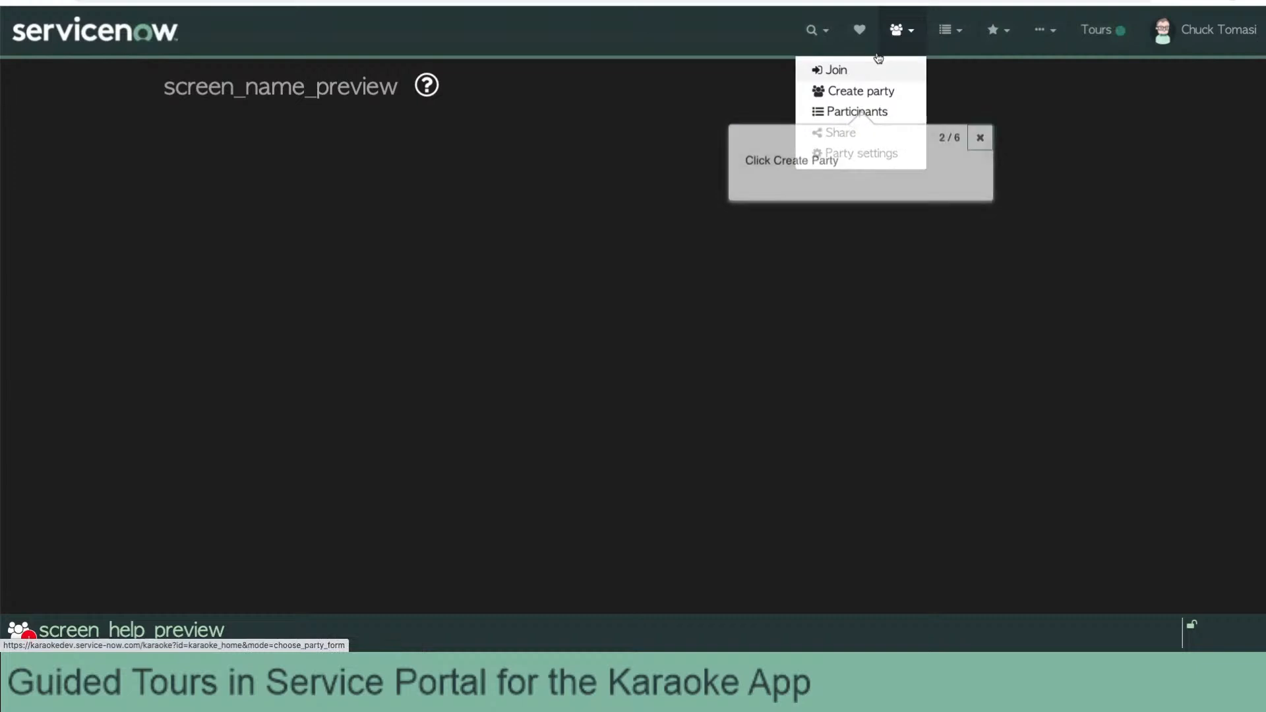
{"action": "left_click", "coordinate": [847, 92]}
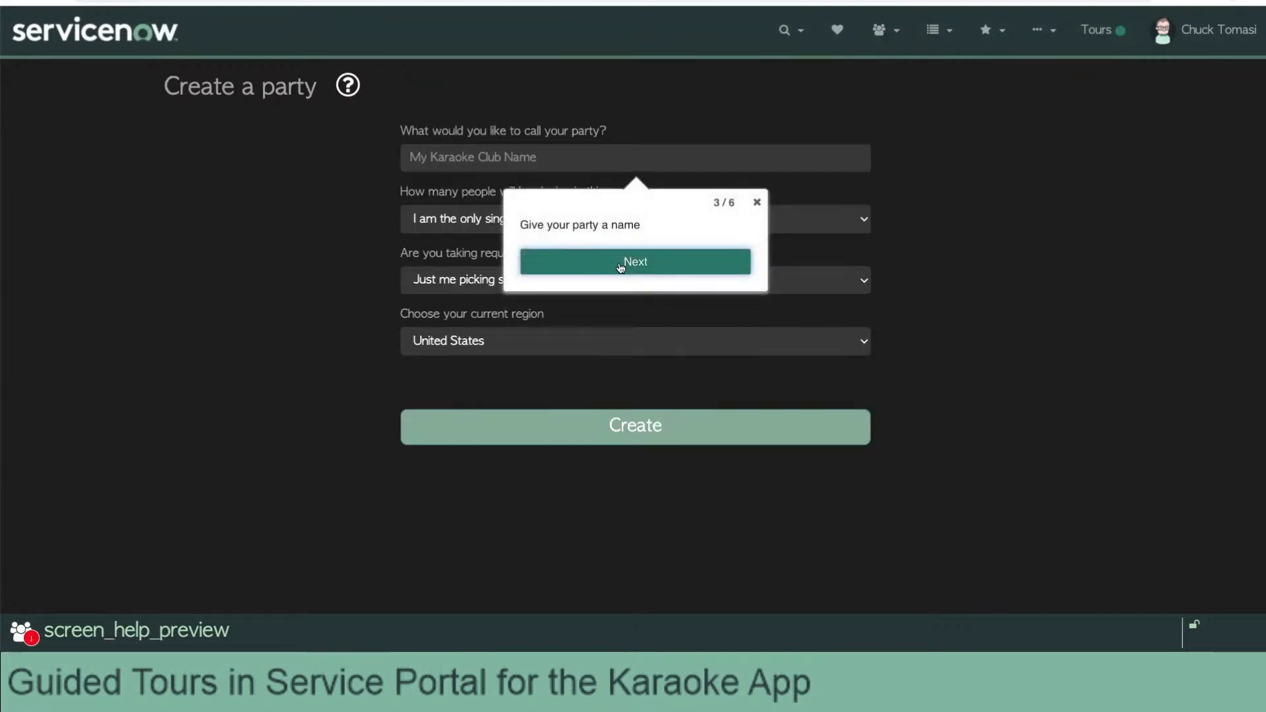
Name the party screen_help_preview_2, advance the tour, and choose "A small group (2-10 people)" as the number of singers.
{"action": "left_click", "coordinate": [587, 166]}
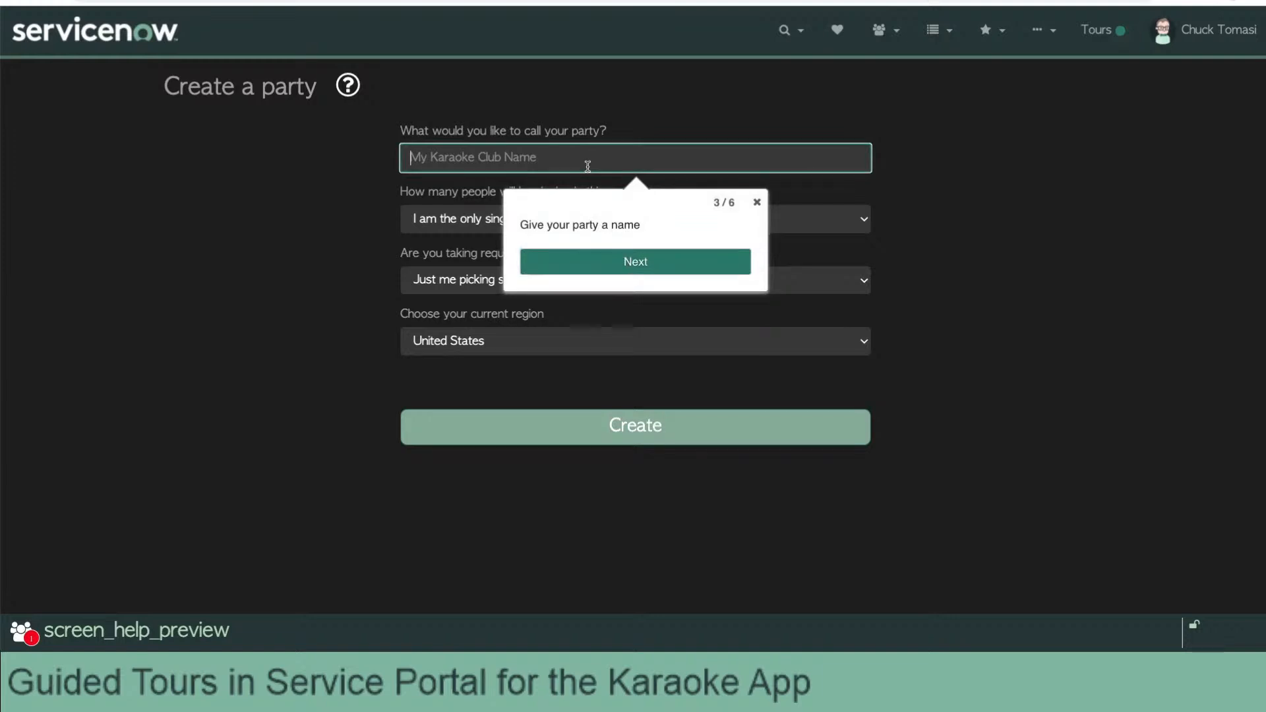
{"action": "type", "text": "screen_help_preview"}
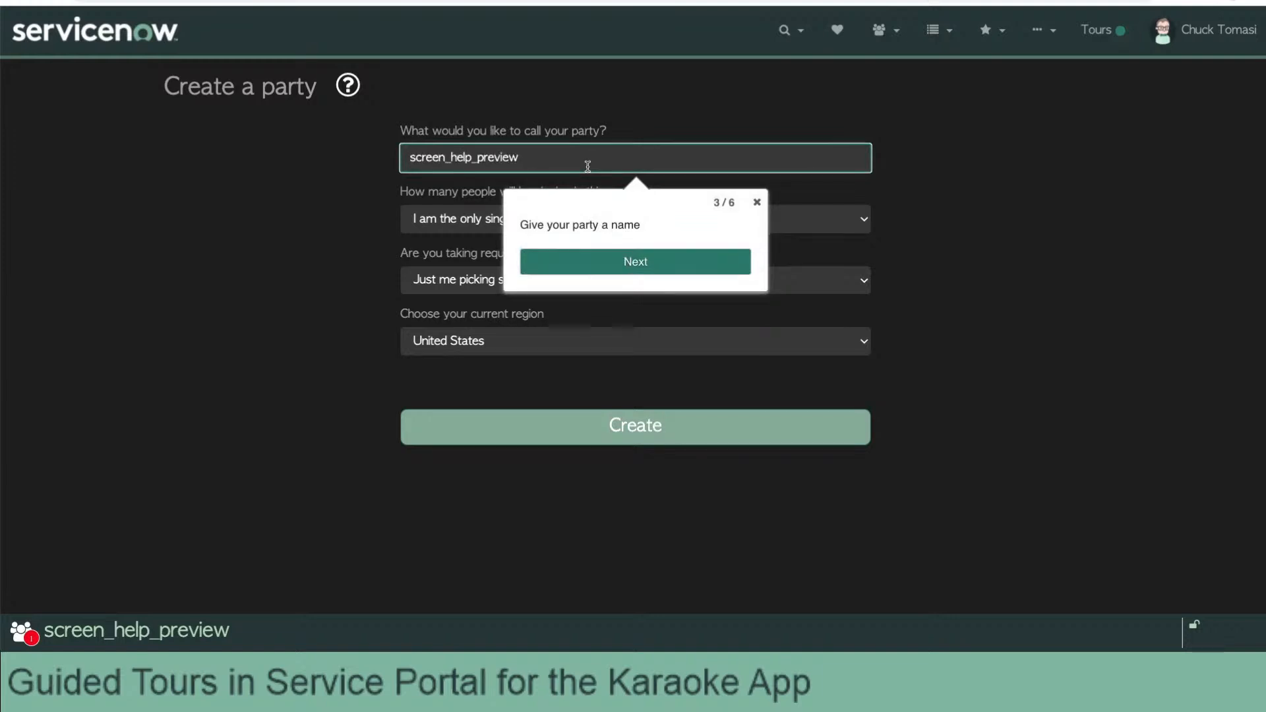
{"action": "type", "text": "_2"}
{"action": "left_click", "coordinate": [649, 261]}
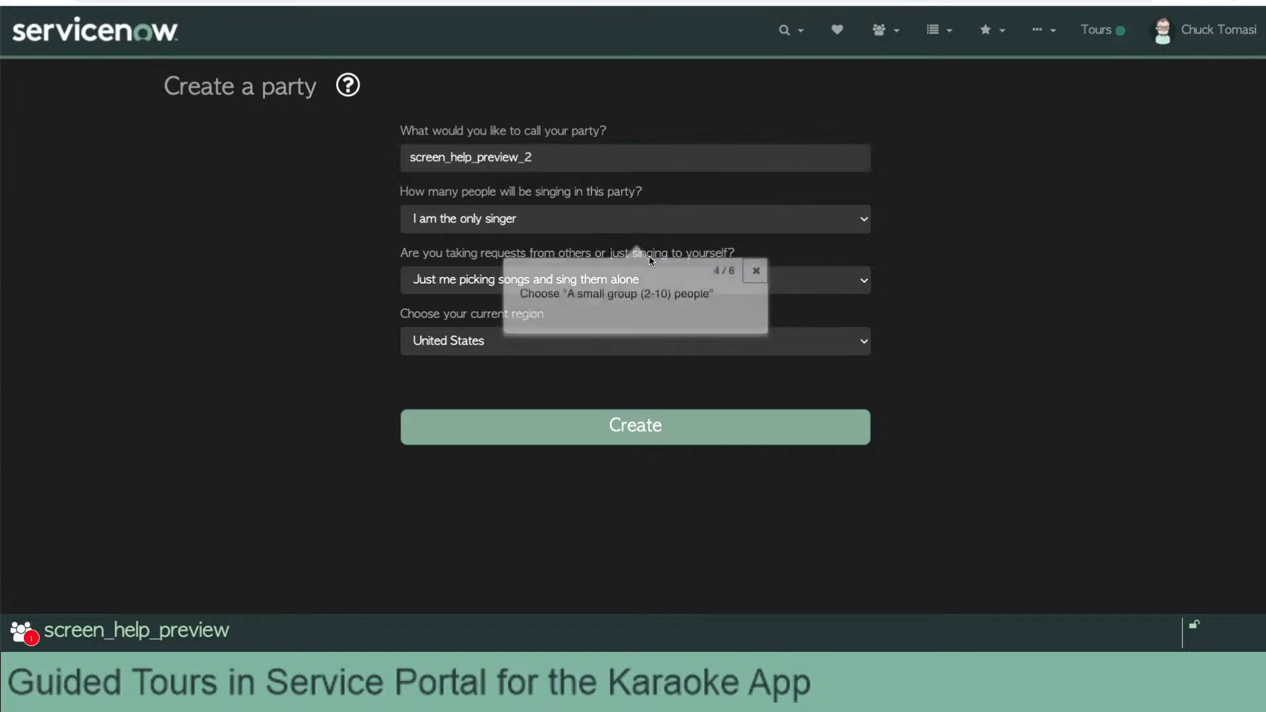
{"action": "left_click", "coordinate": [646, 222]}
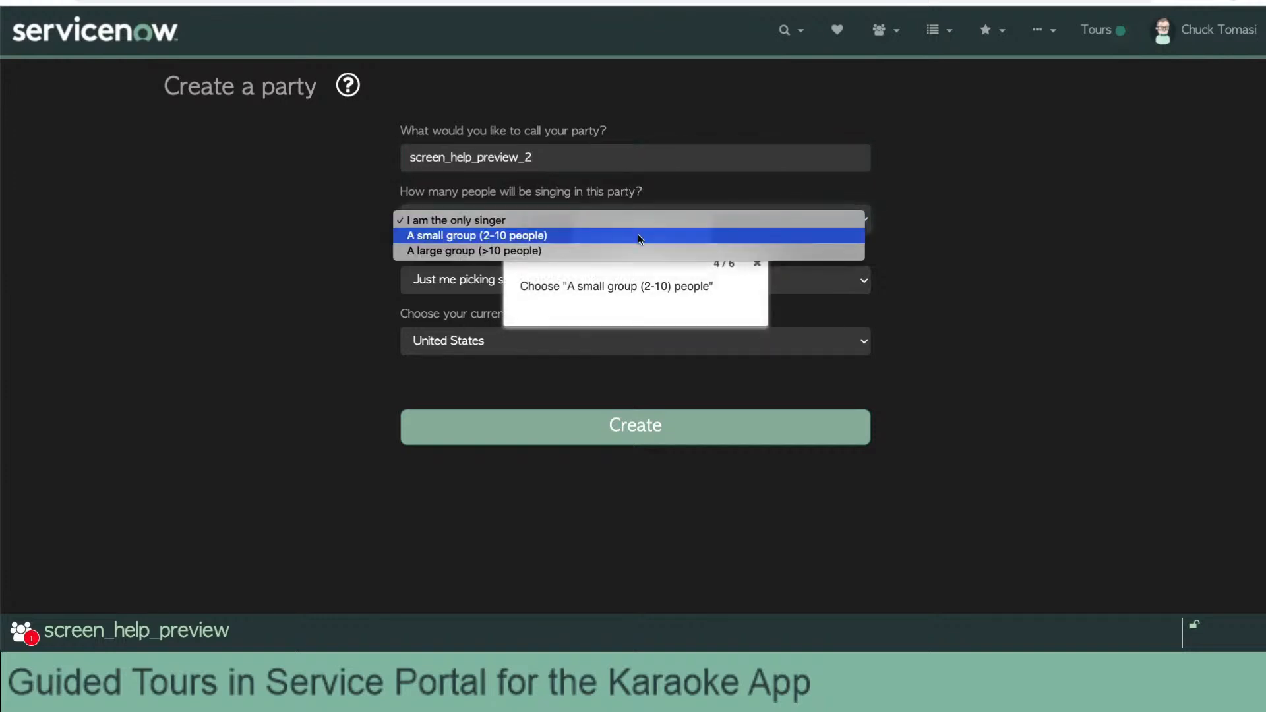
{"action": "left_click", "coordinate": [640, 237]}
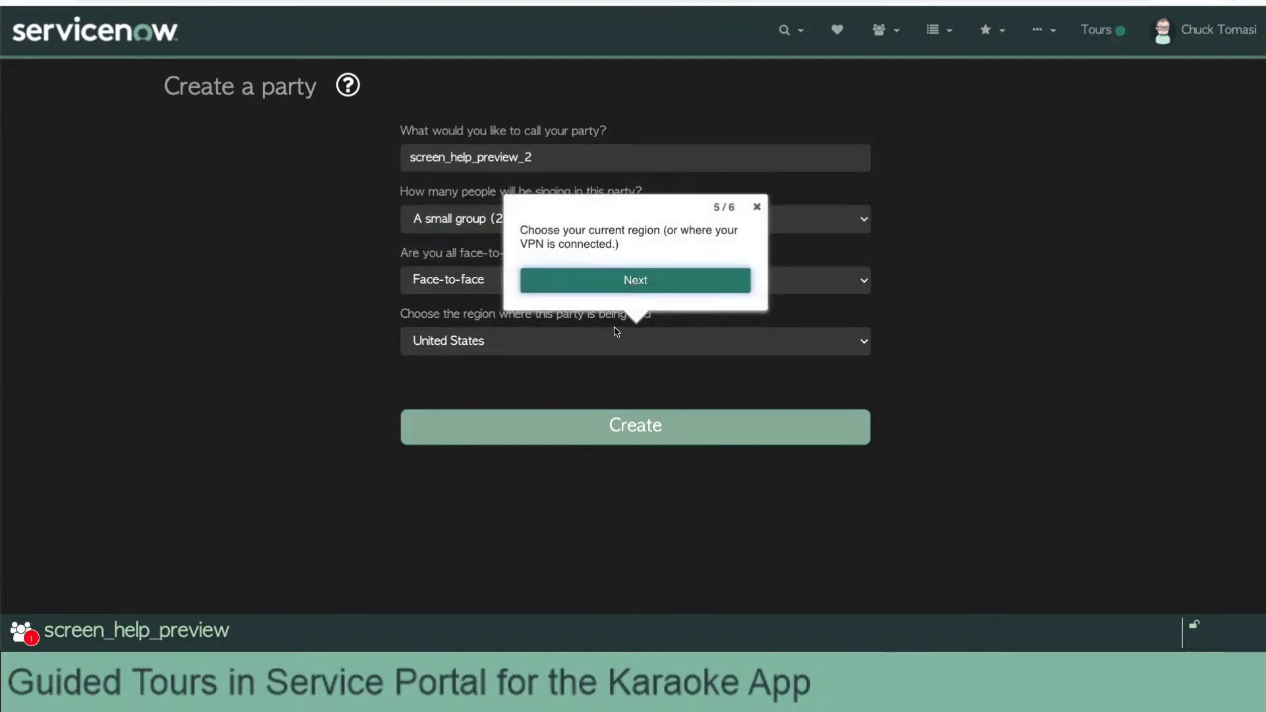
Select Senegal as the party's region, advance the tour and create the party, dismissing the closing message.
{"action": "left_click", "coordinate": [595, 340]}
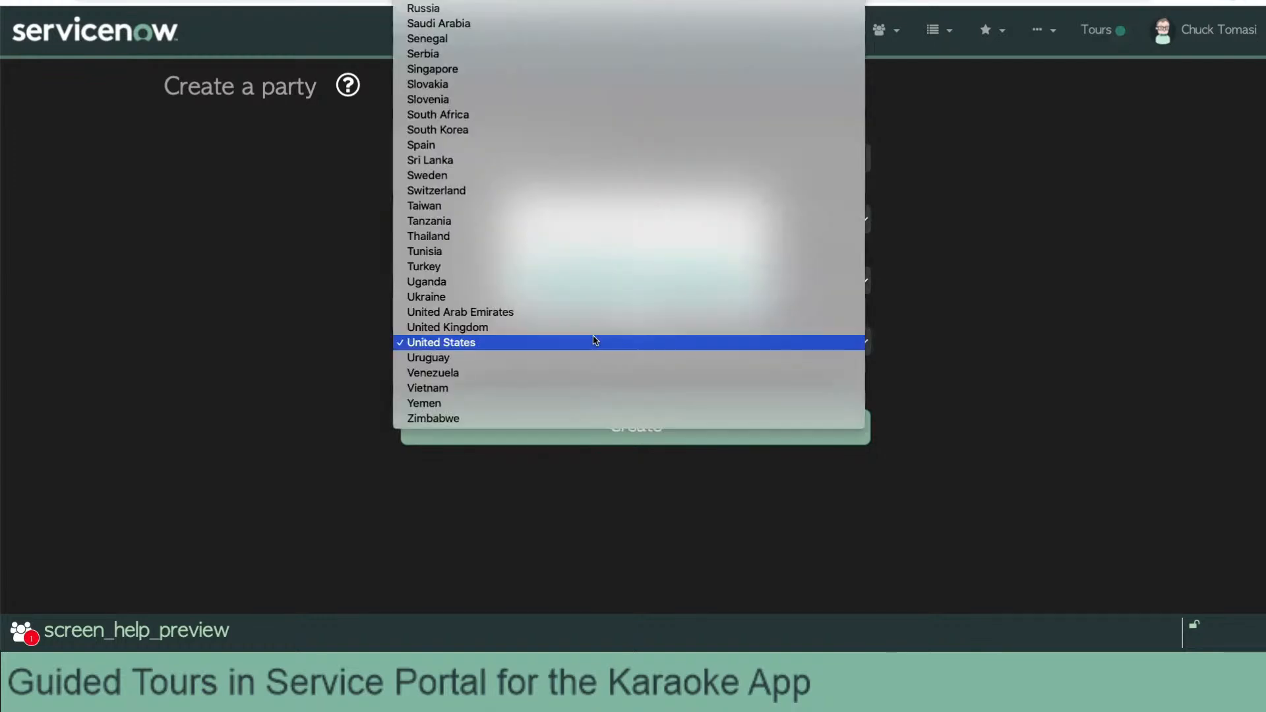
{"action": "left_click", "coordinate": [610, 38]}
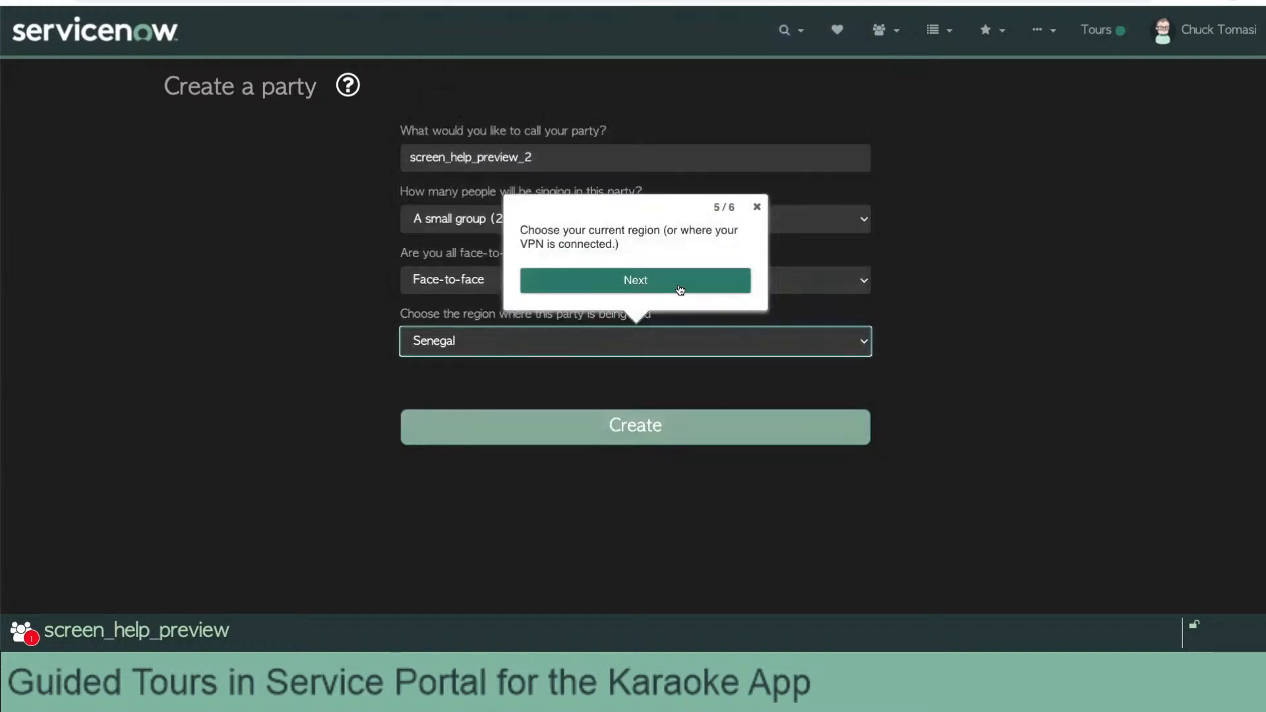
{"action": "left_click", "coordinate": [680, 290]}
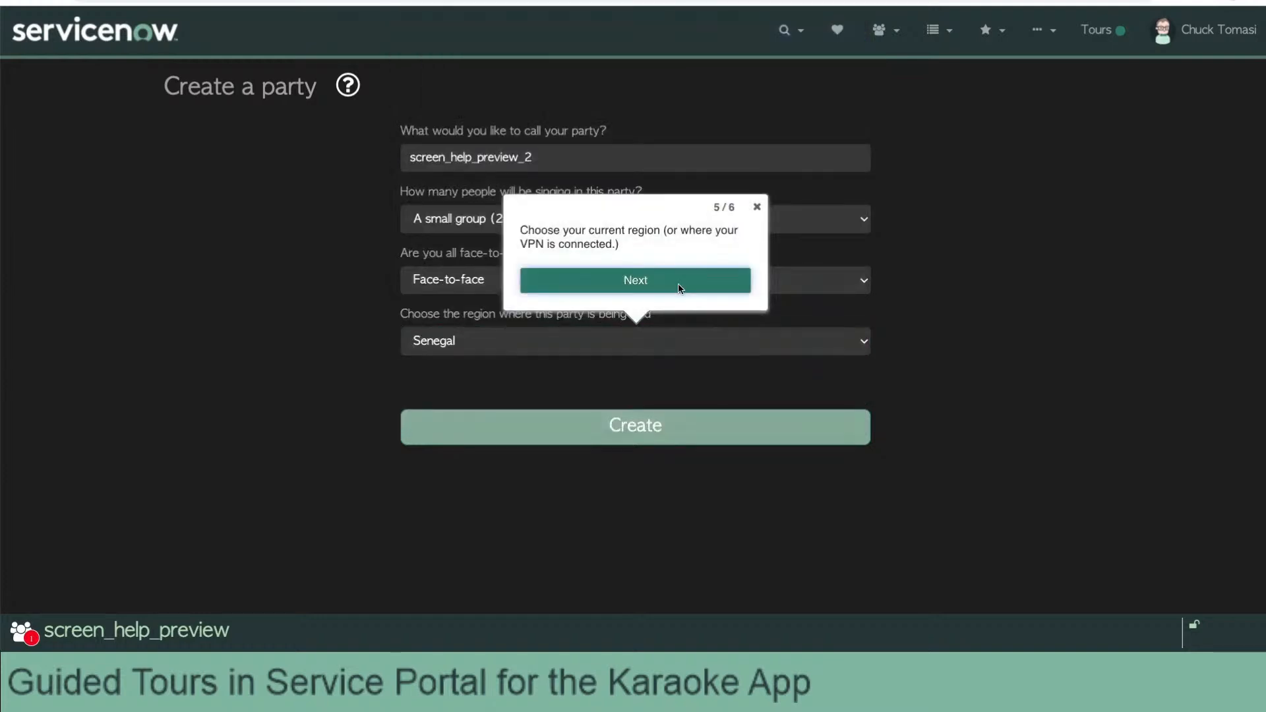
{"action": "left_click", "coordinate": [646, 428]}
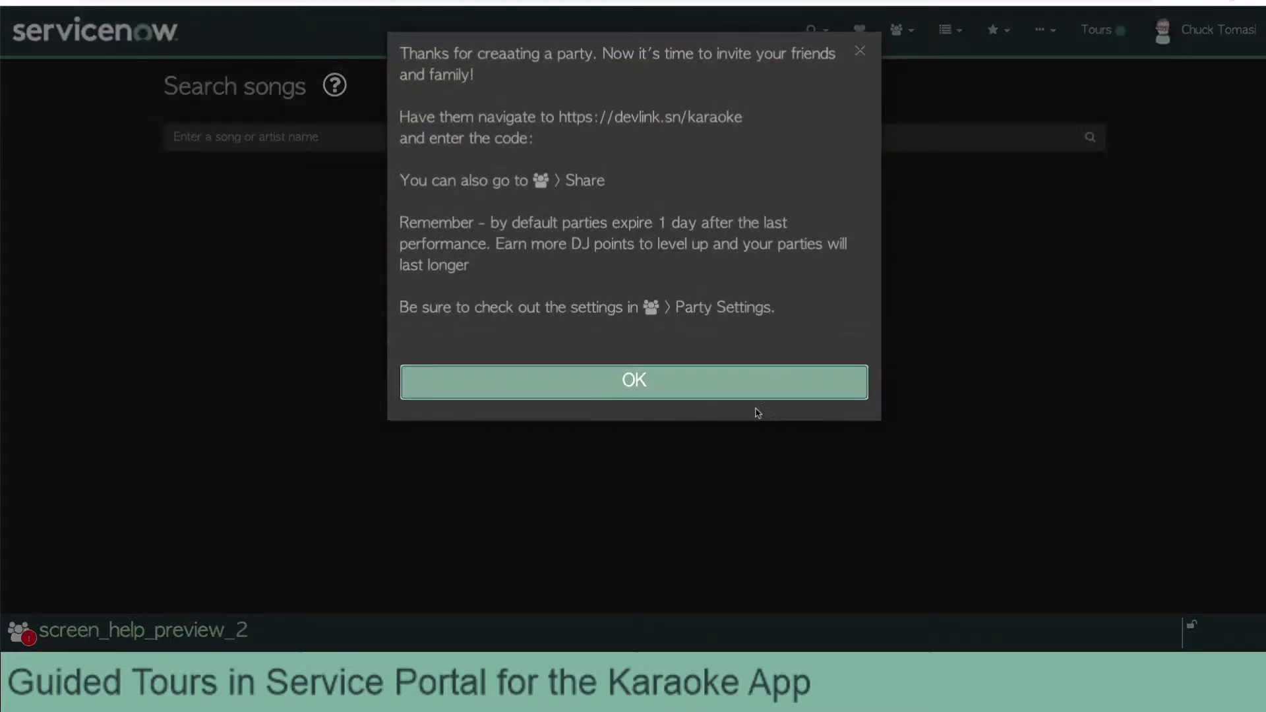
{"action": "left_click", "coordinate": [720, 385]}
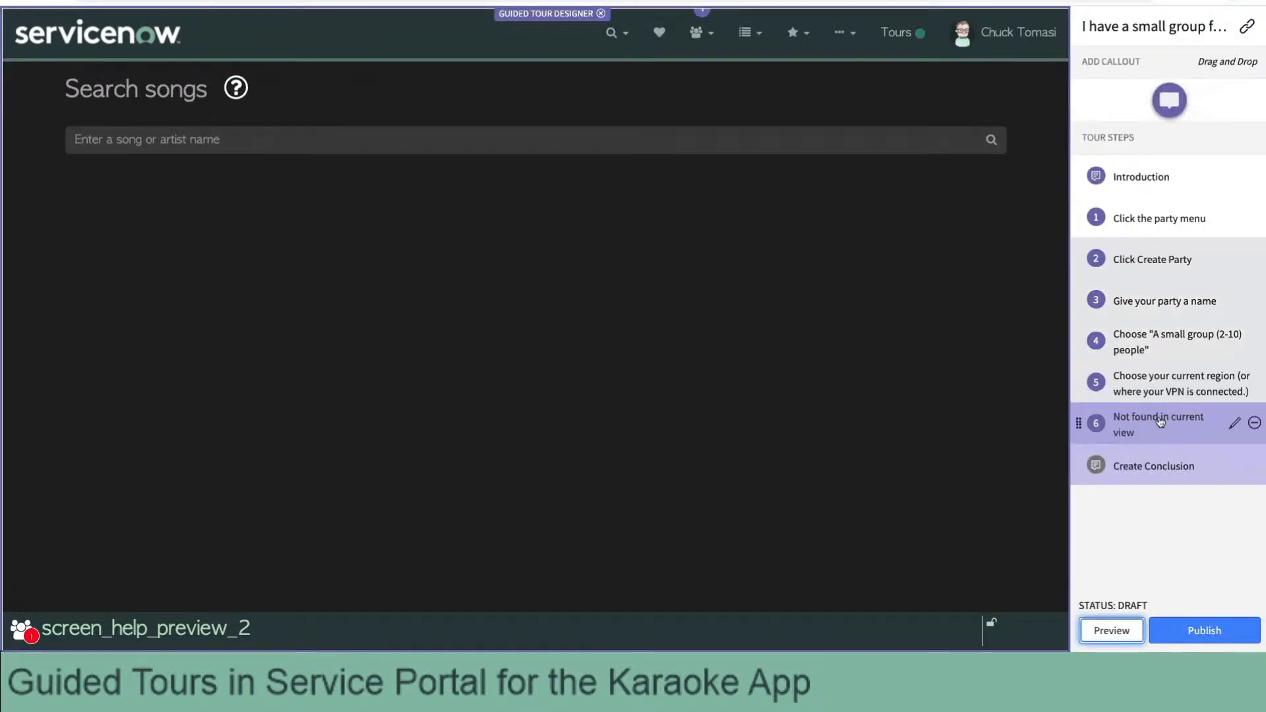
Check the configured action of tour step 5, the region callout, and leave its editor without saving.
{"action": "left_click", "coordinate": [1150, 393]}
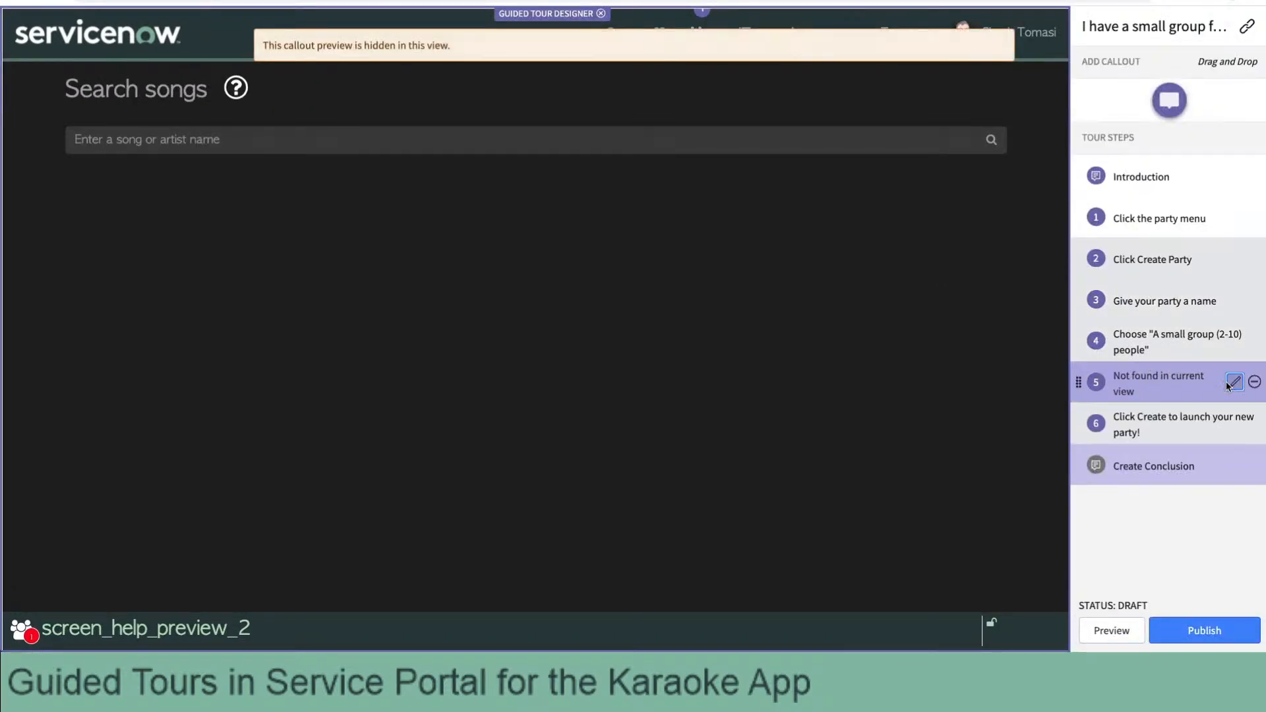
{"action": "left_click", "coordinate": [1235, 382]}
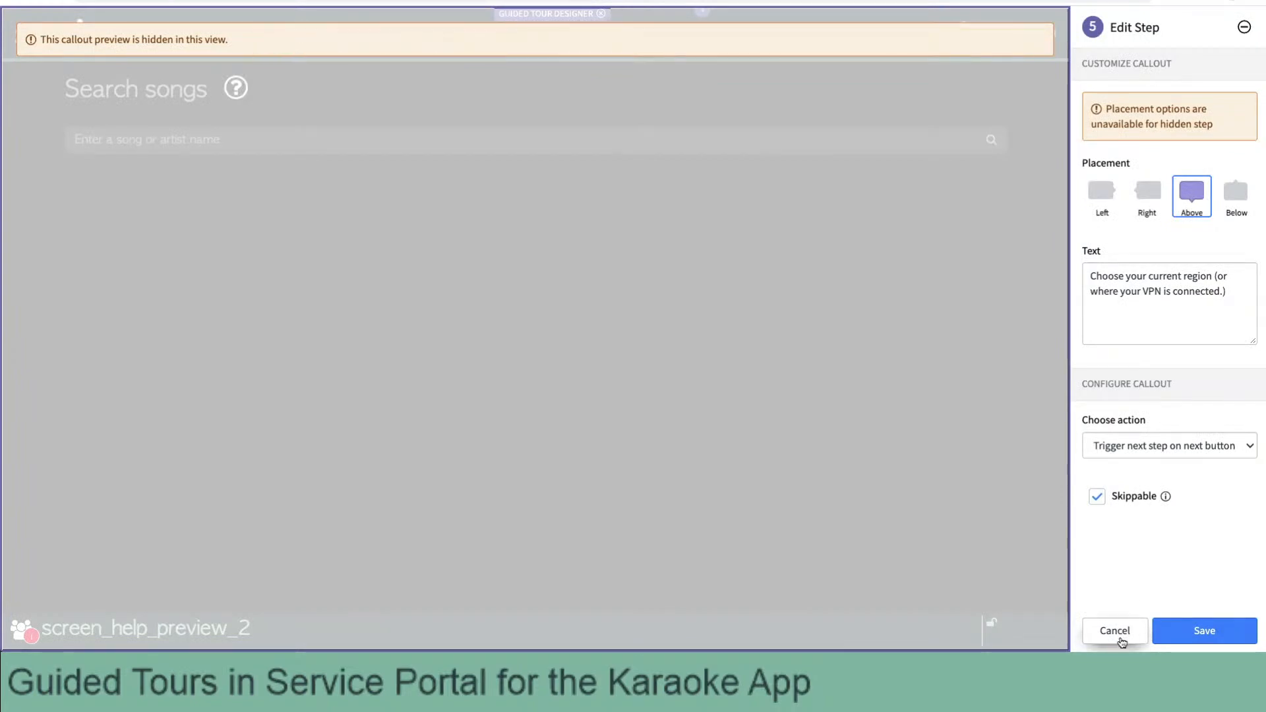
{"action": "left_click", "coordinate": [1121, 636]}
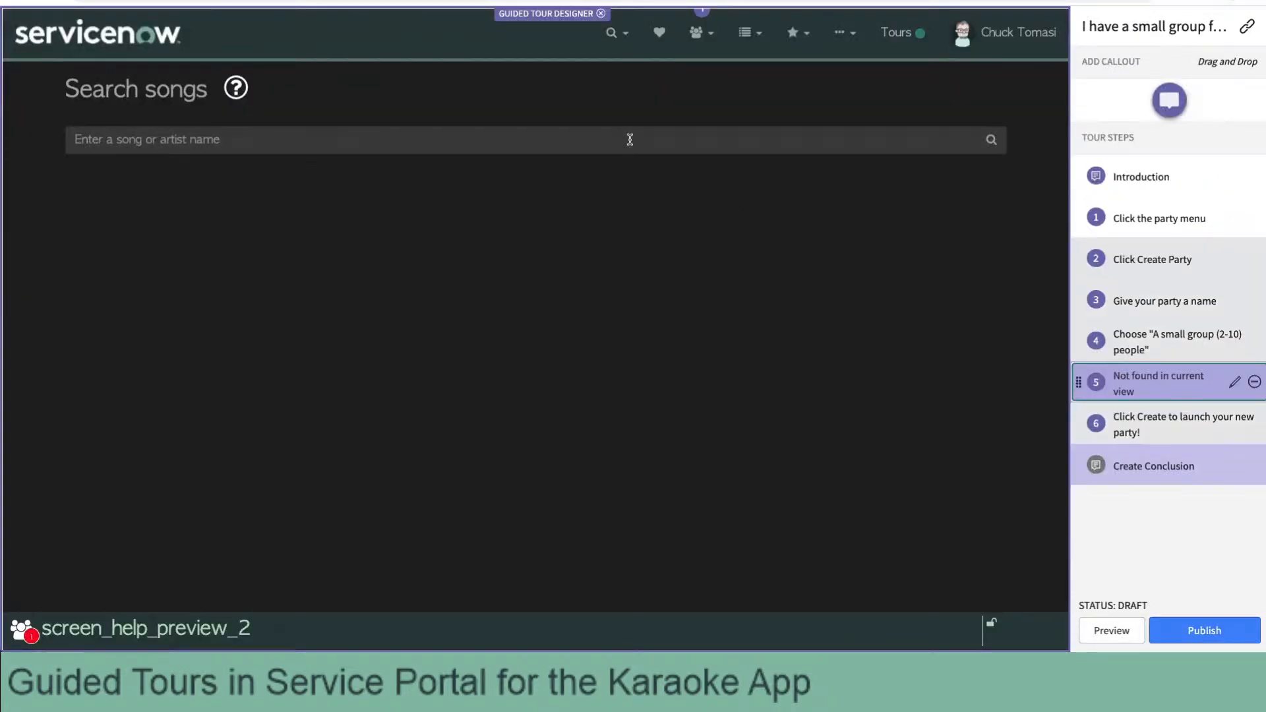
Preview the tour once more, dismiss the draft status notice, and follow the callouts to the Create party form.
{"action": "left_click", "coordinate": [1109, 631]}
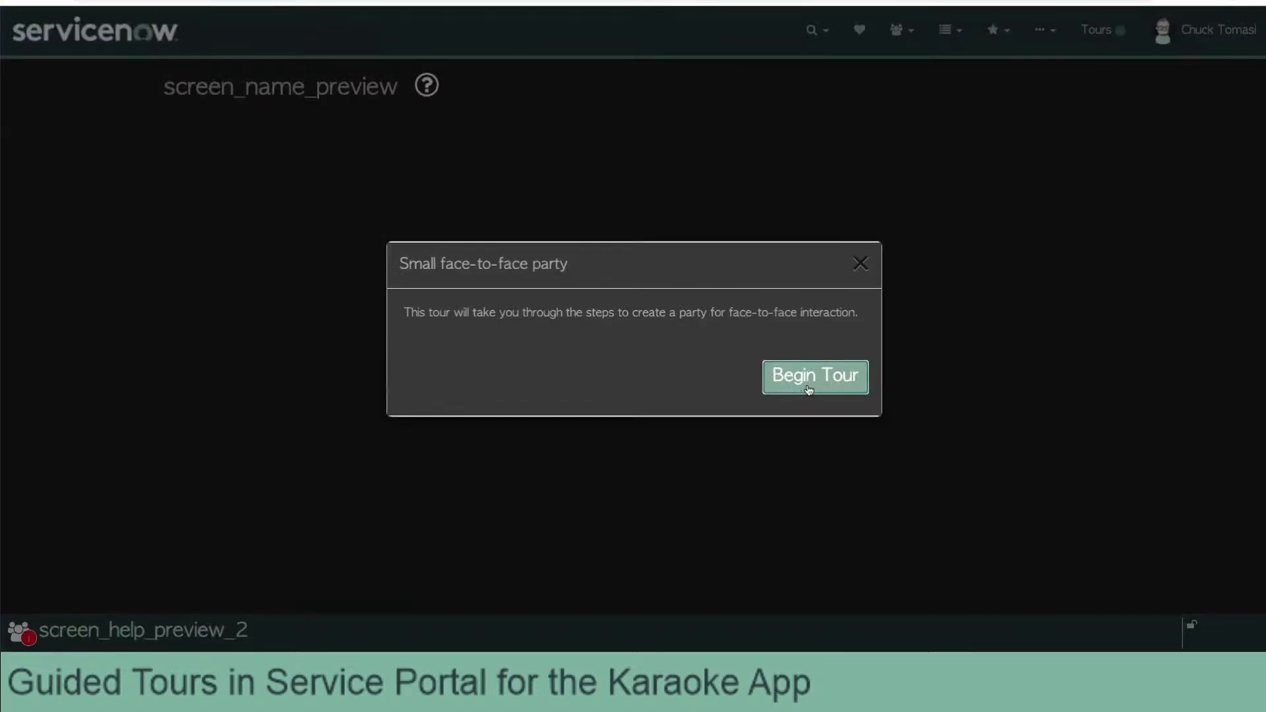
{"action": "left_click", "coordinate": [805, 385]}
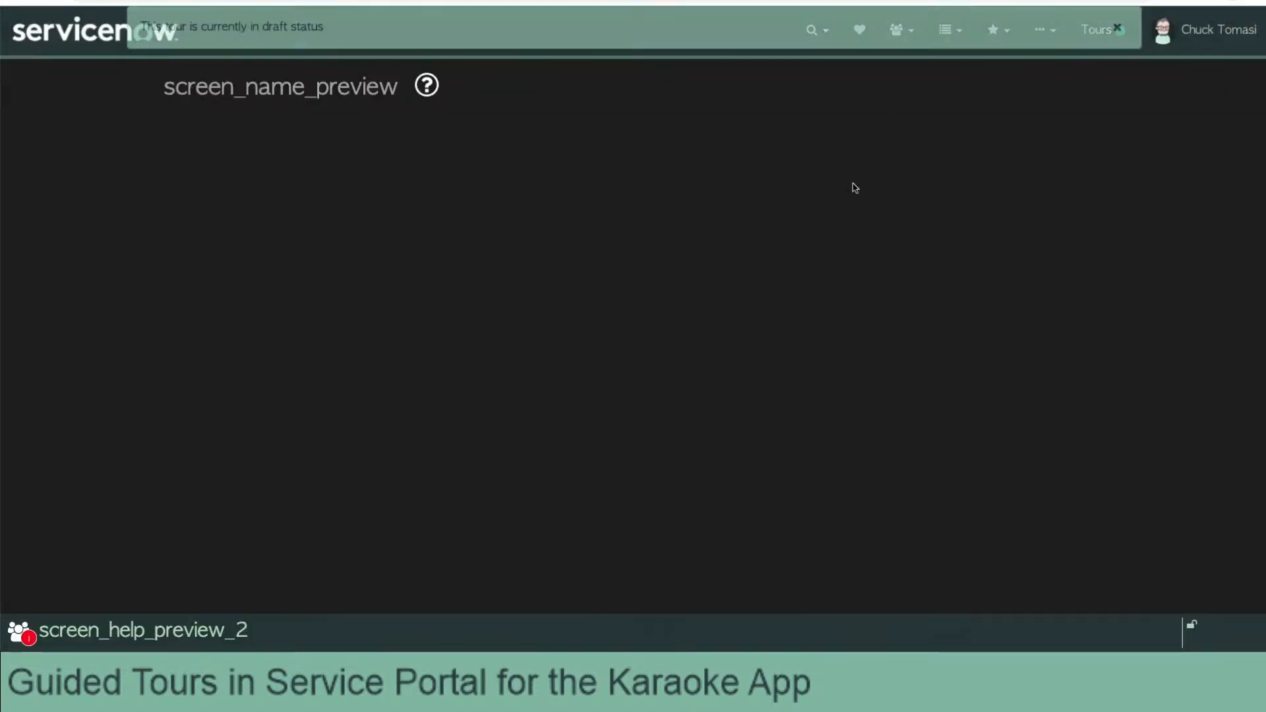
{"action": "left_click", "coordinate": [1117, 29]}
{"action": "left_click", "coordinate": [900, 29]}
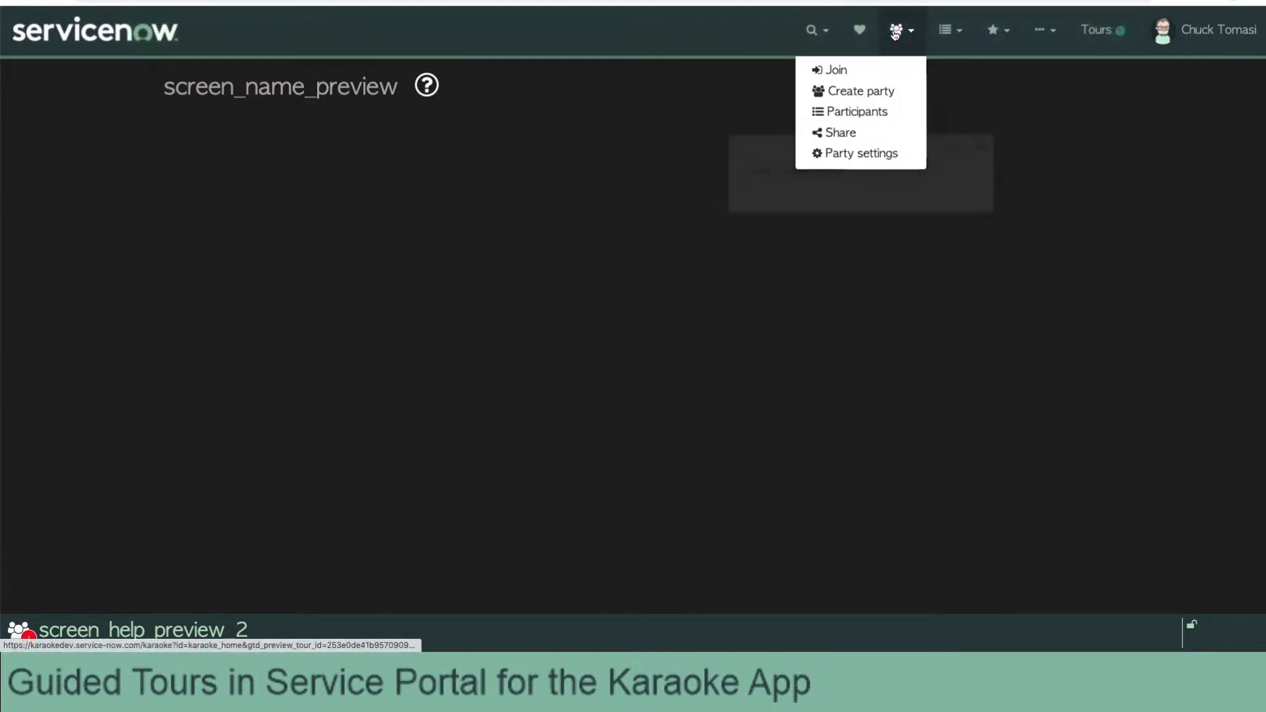
{"action": "left_click", "coordinate": [887, 91]}
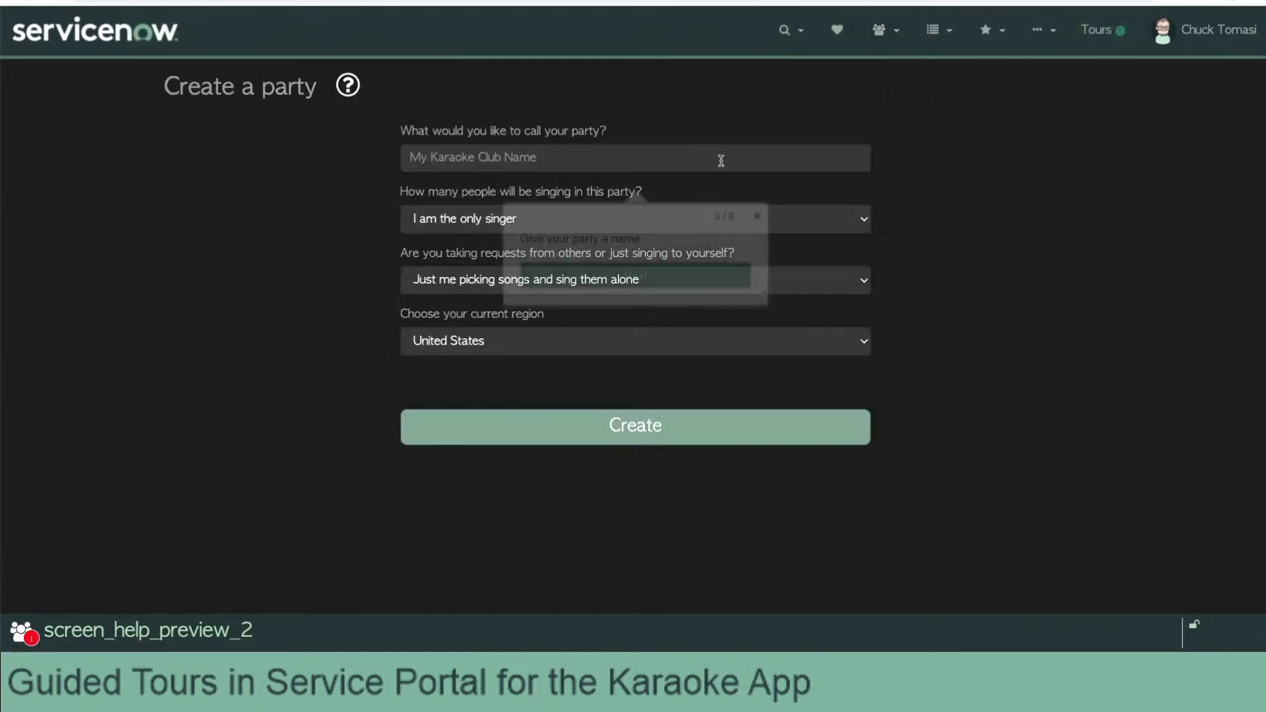
Enter screen_help_preview_3 as the party name, choose "A small group (2-10 people)", and close the tour at the region callout.
{"action": "left_click", "coordinate": [636, 157]}
{"action": "type", "text": "screen_help_preview"}
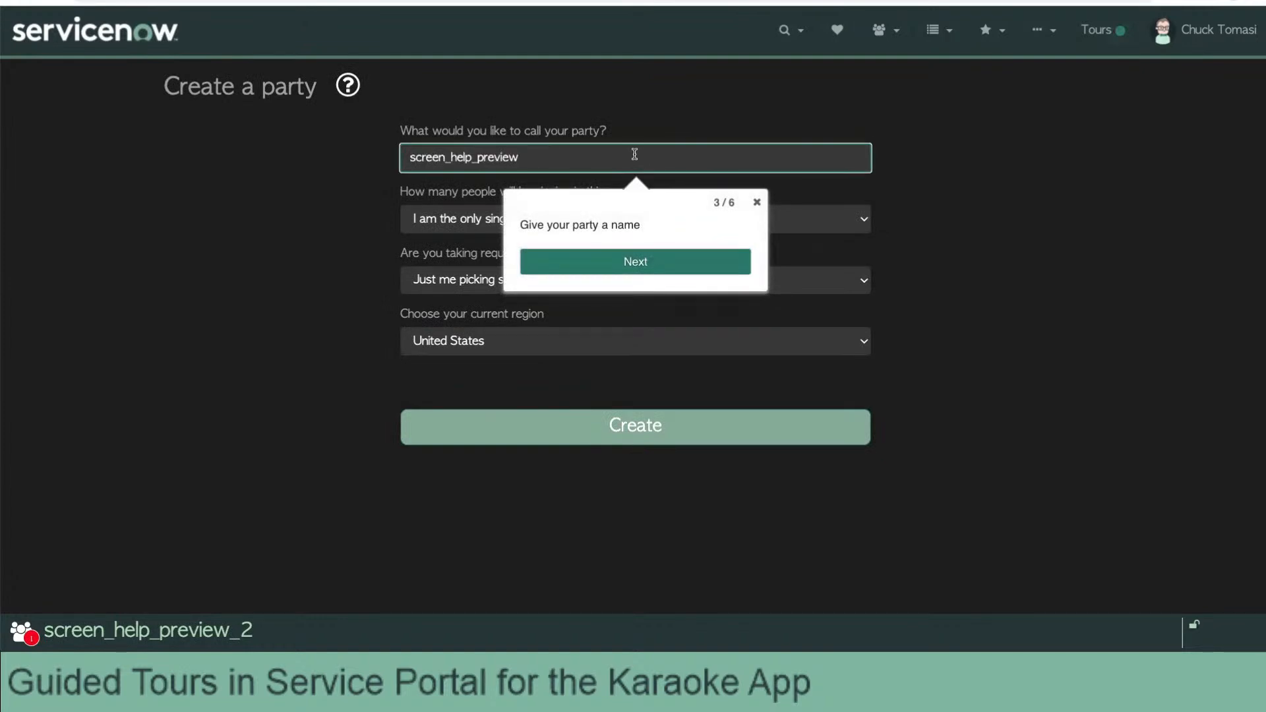
{"action": "type", "text": "_3"}
{"action": "left_click", "coordinate": [634, 262]}
{"action": "left_click", "coordinate": [548, 221]}
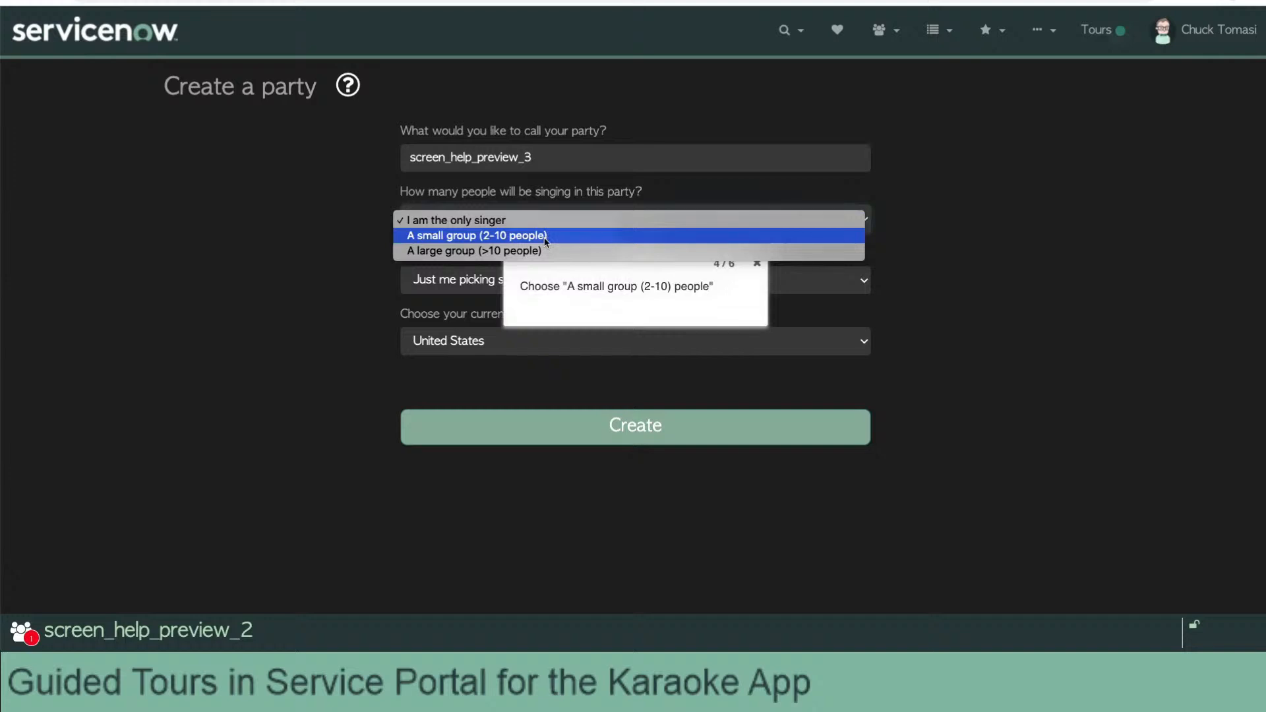
{"action": "left_click", "coordinate": [548, 236]}
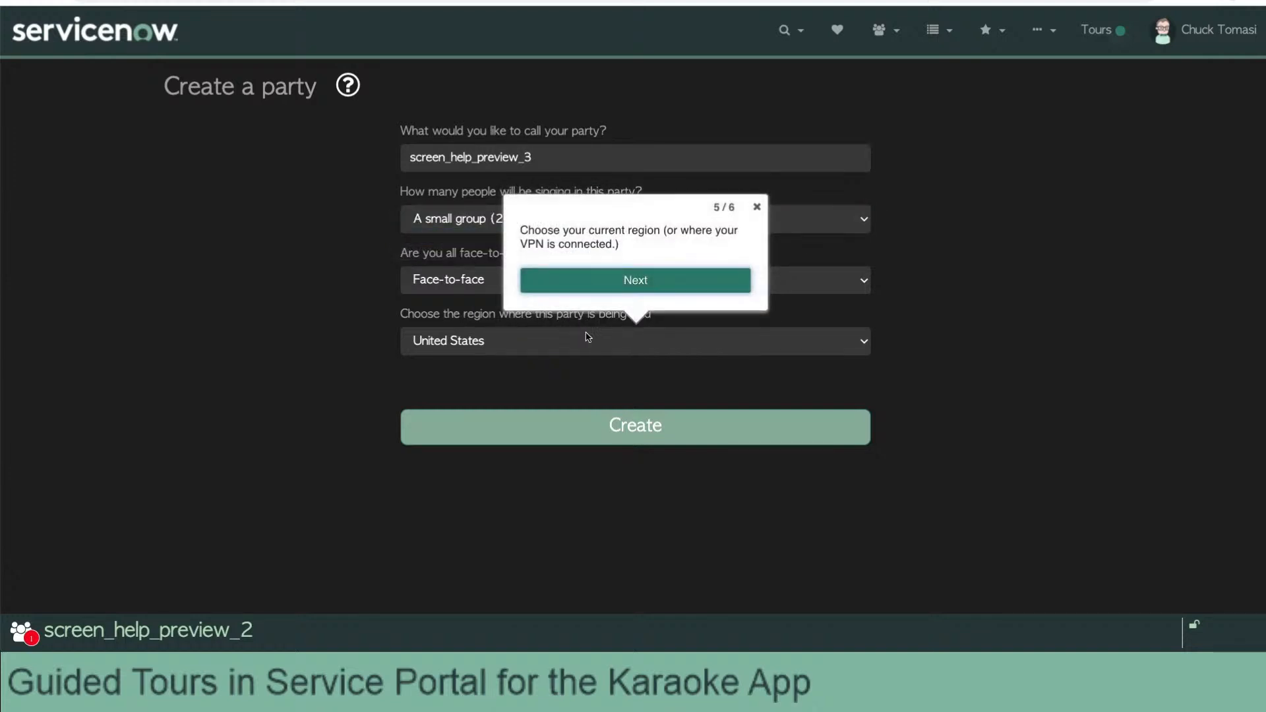
{"action": "left_click", "coordinate": [755, 209]}
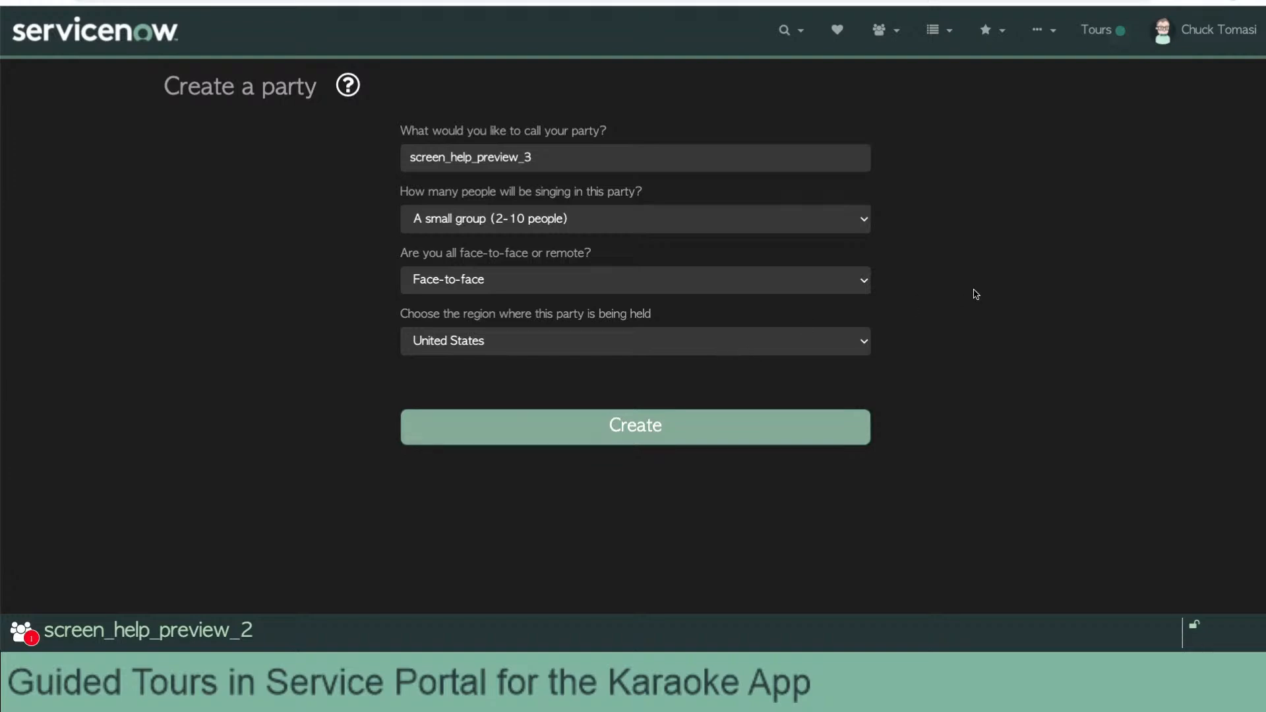
Open the ServiceNow product documentation site in a new browser tab.
{"action": "key", "text": "super+t"}
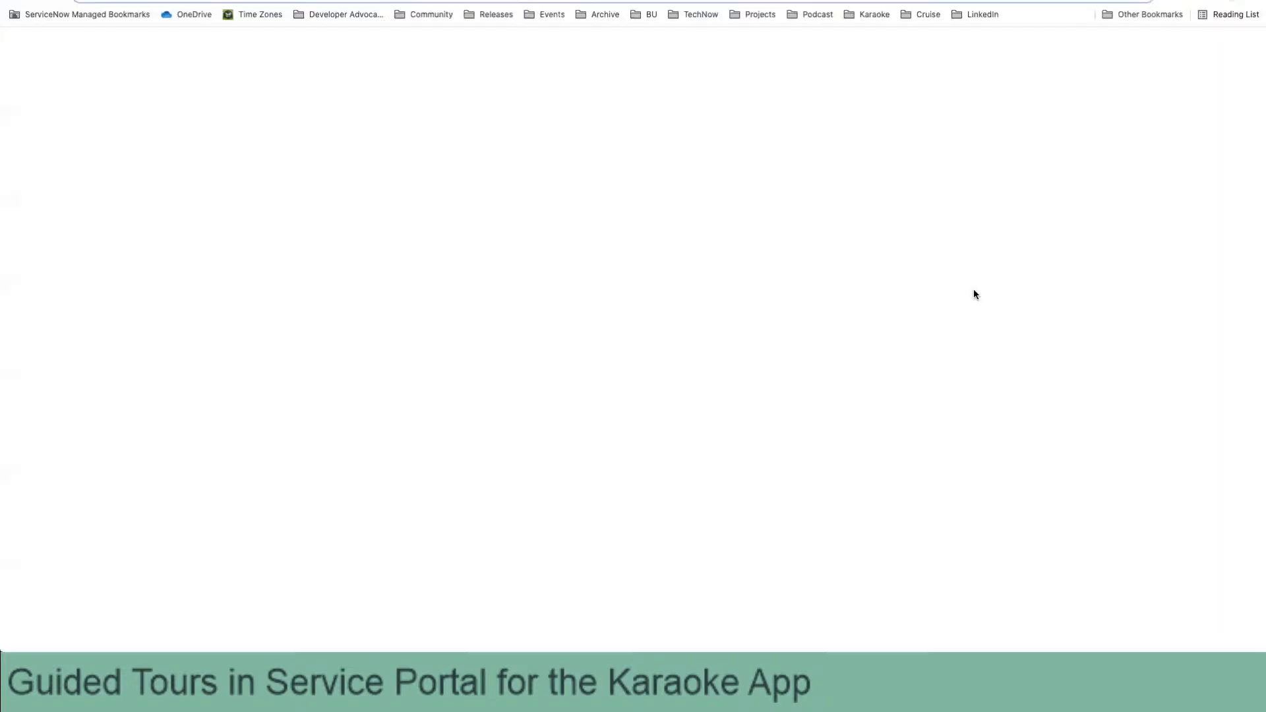
{"action": "type", "text": "dioce"}
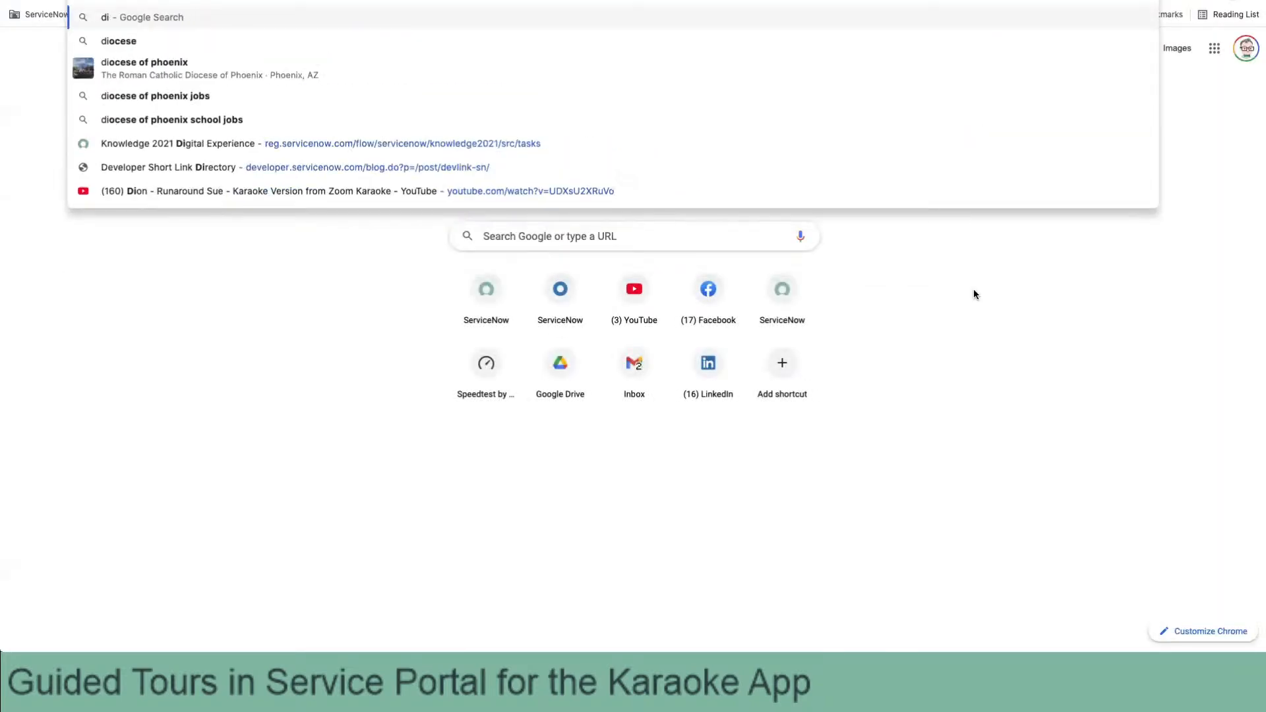
{"action": "key", "text": "BackSpace"}
{"action": "key", "text": "BackSpace"}
{"action": "key", "text": "BackSpace"}
{"action": "key", "text": "BackSpace"}
{"action": "type", "text": "ocs"}
{"action": "key", "text": "Return"}
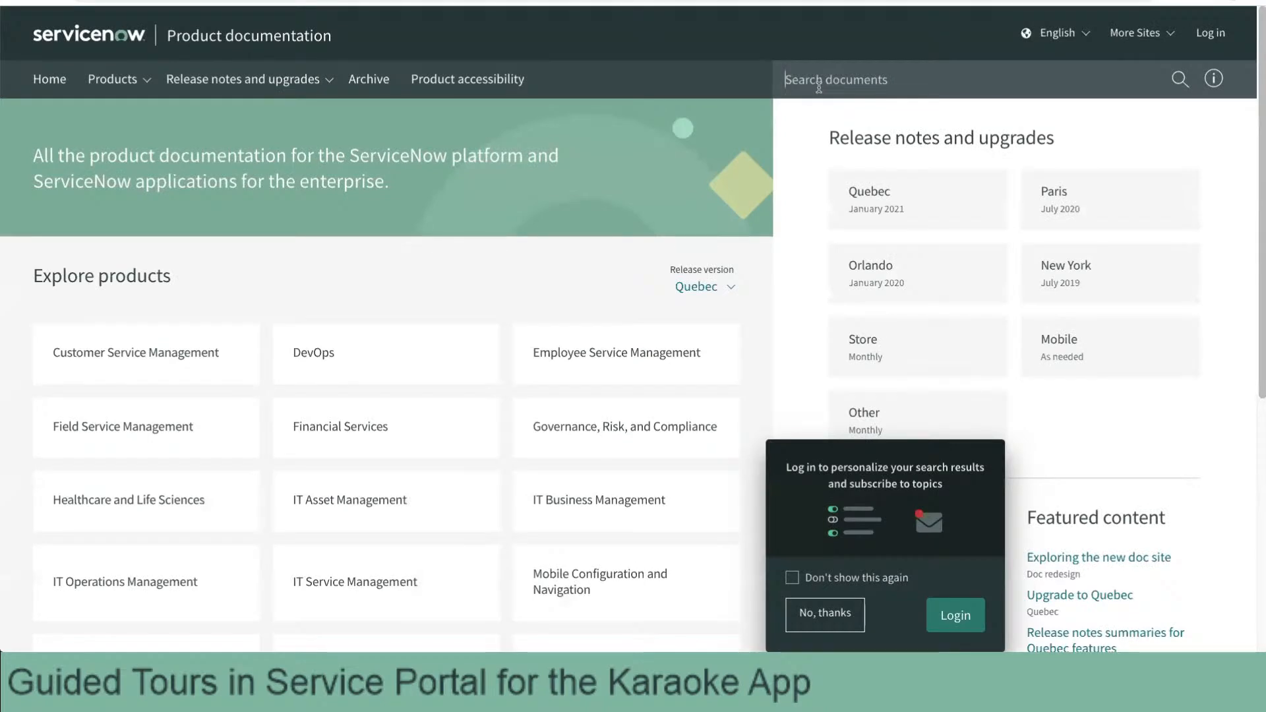
Search the product documentation for "skippable".
{"action": "left_click", "coordinate": [818, 83]}
{"action": "type", "text": "skop"}
{"action": "key", "text": "BackSpace"}
{"action": "key", "text": "BackSpace"}
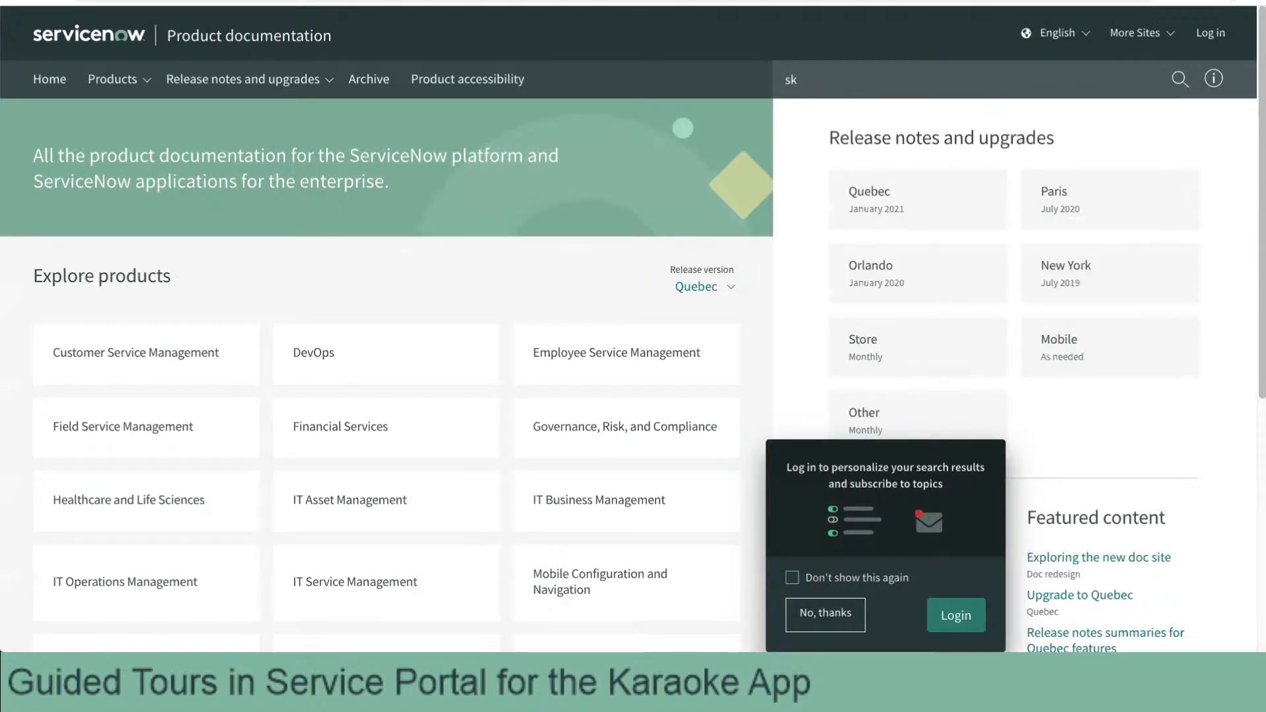
{"action": "type", "text": "ippable"}
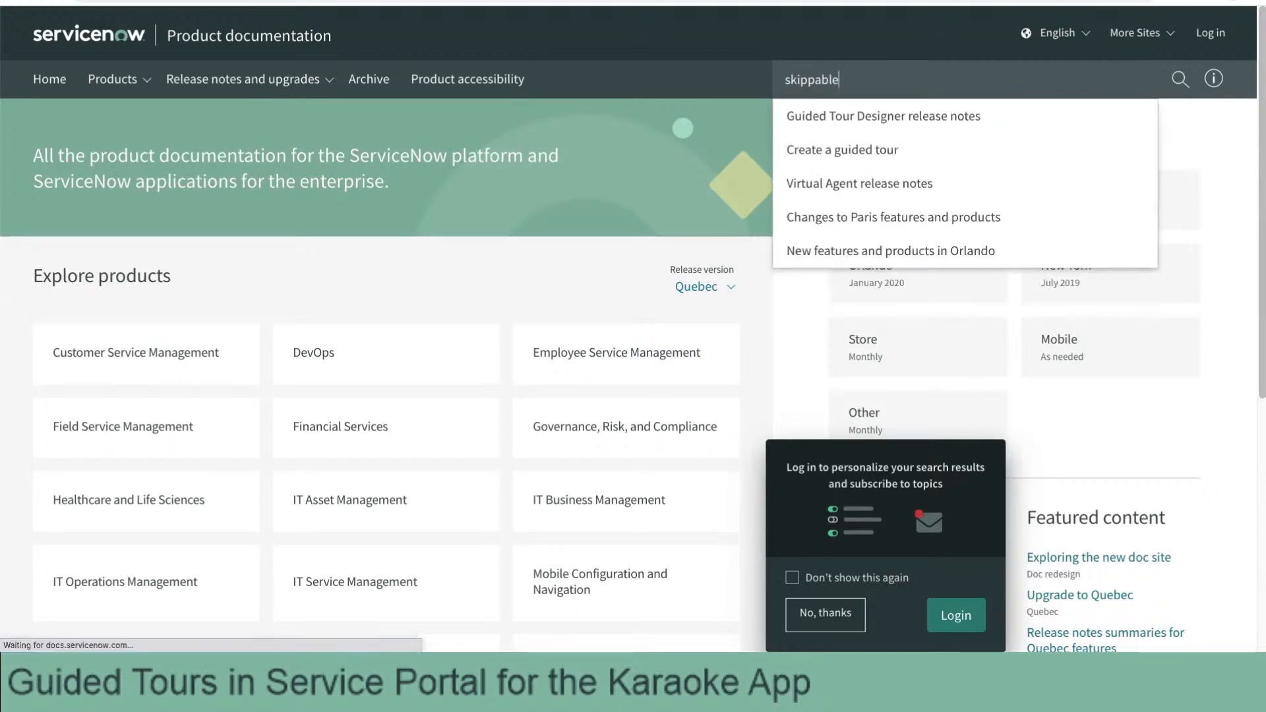
{"action": "key", "text": "Return"}
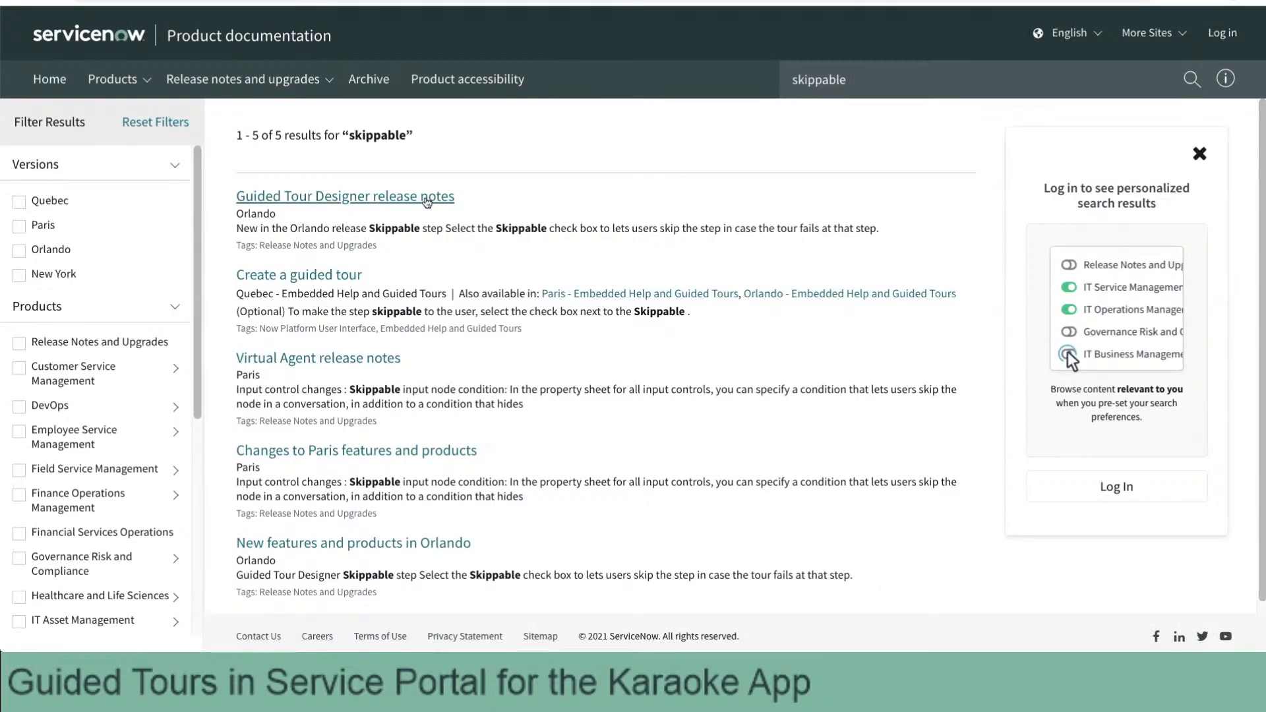
Open the Quebec article "Create a guided tour" and find "skipp" on the page.
{"action": "left_click", "coordinate": [332, 277]}
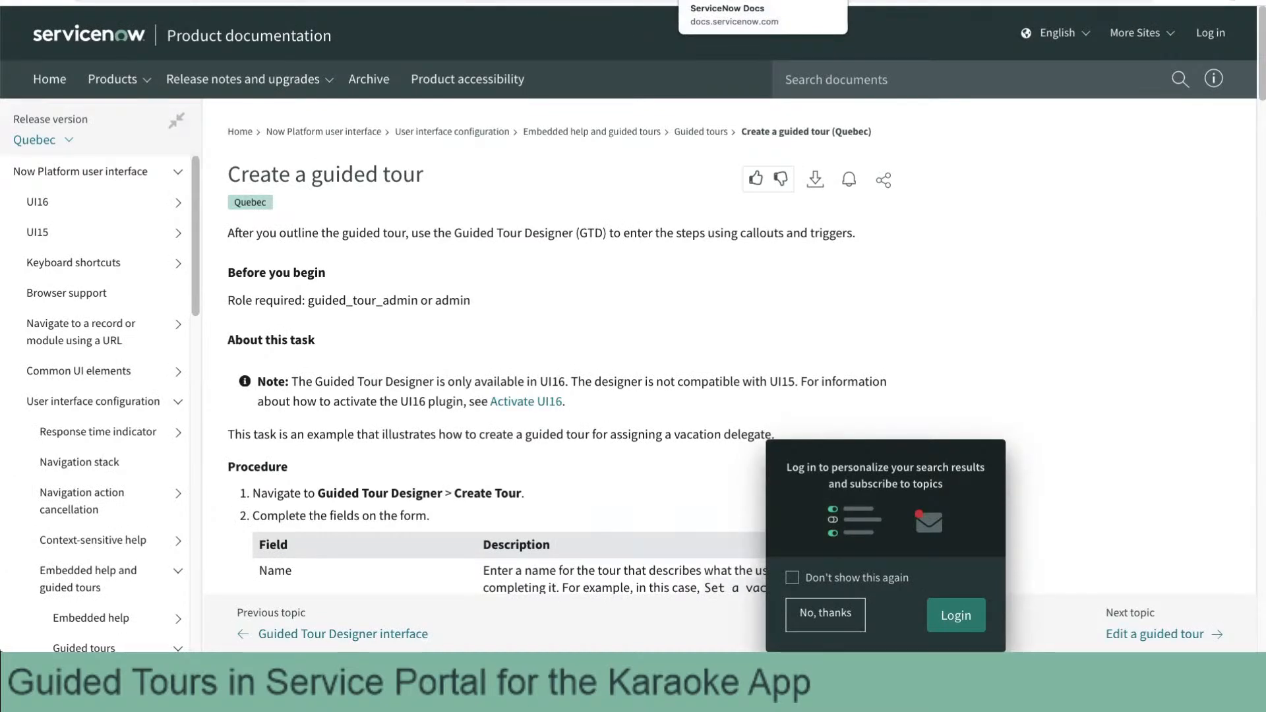
{"action": "key", "text": "ctrl+f"}
{"action": "type", "text": "s"}
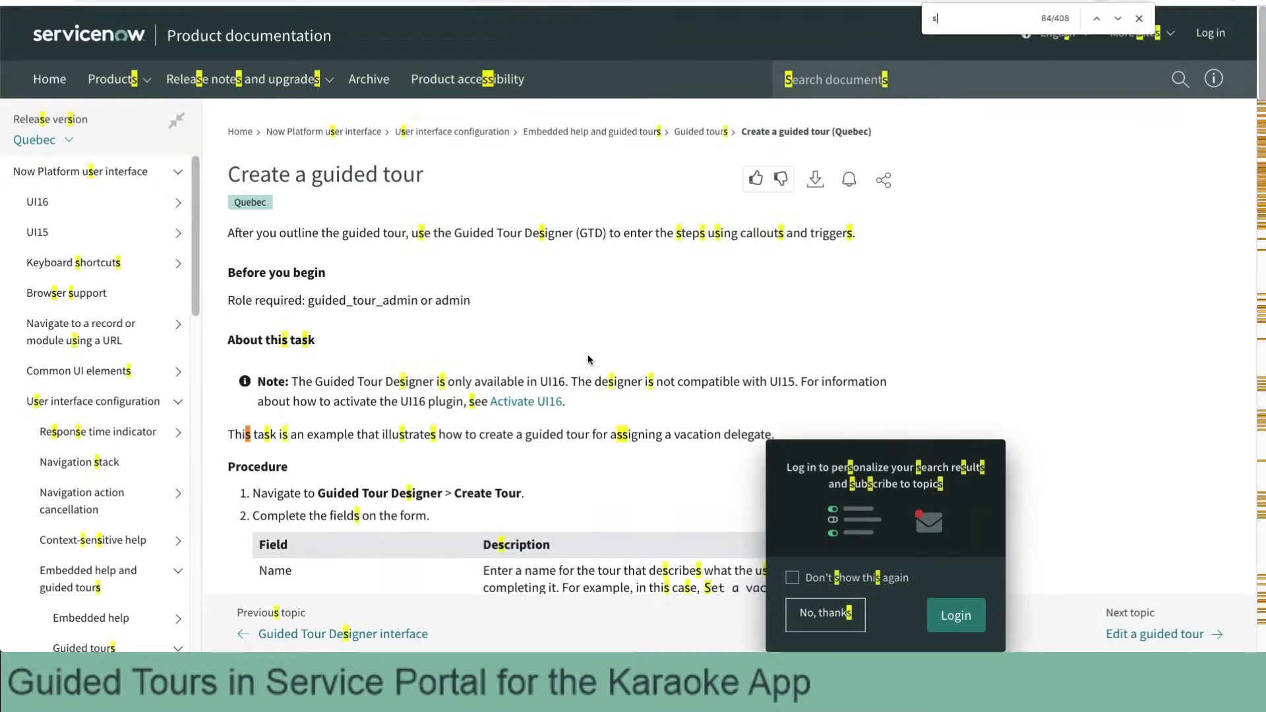
{"action": "type", "text": "kipp"}
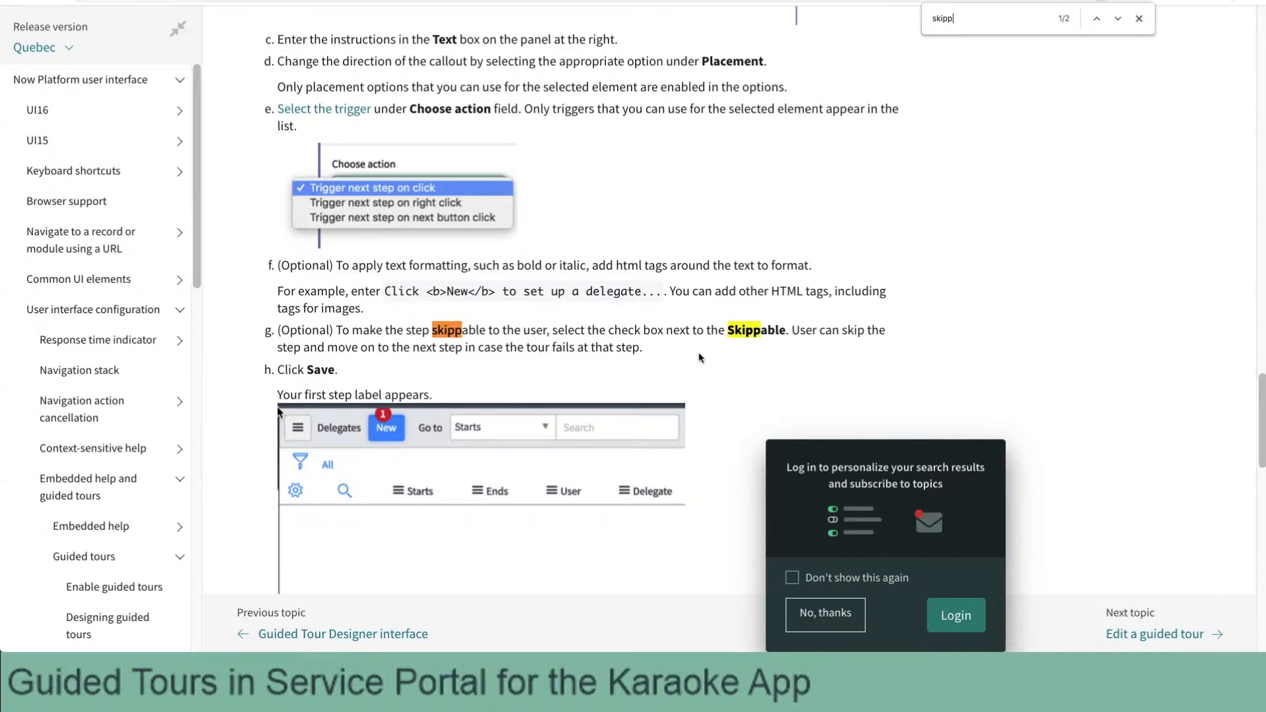
Read the article's procedure from the Skippable option through the conclusion and preview steps, dismiss the login prompt, and close the documentation.
{"action": "scroll", "coordinate": [698, 358], "scroll_direction": "down", "scroll_amount": 2}
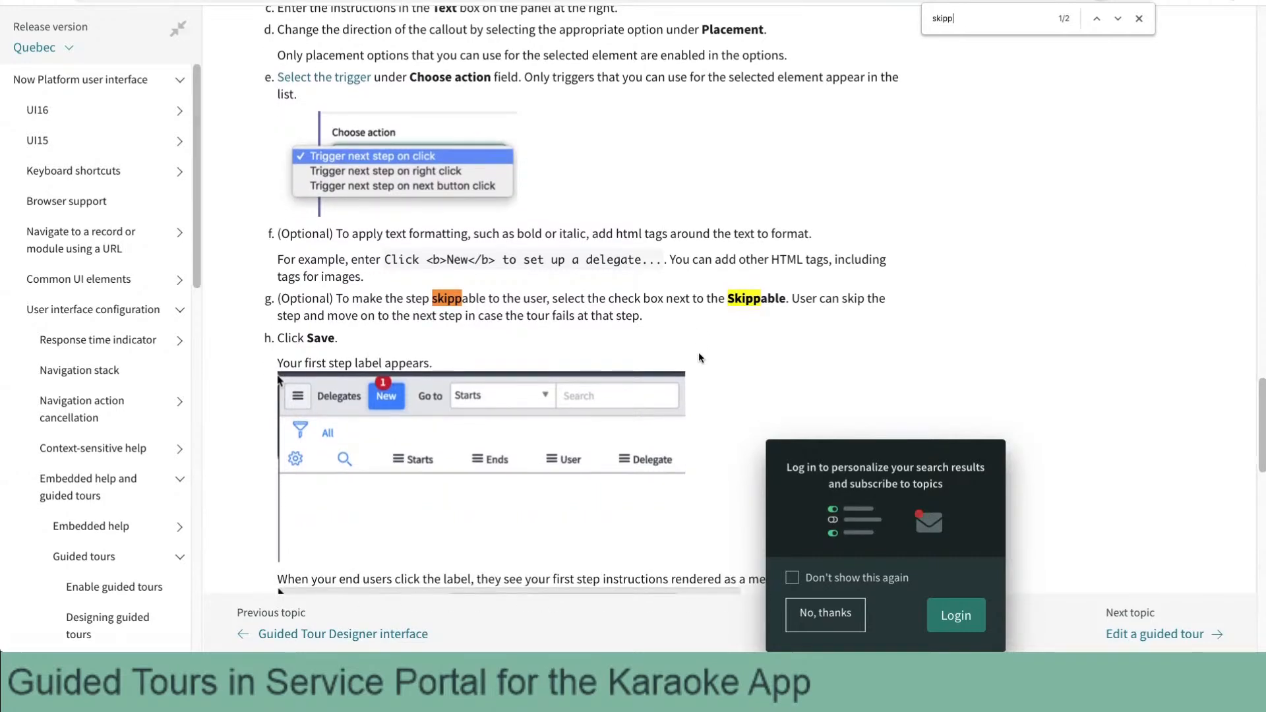
{"action": "scroll", "coordinate": [699, 358], "scroll_direction": "down", "scroll_amount": 4}
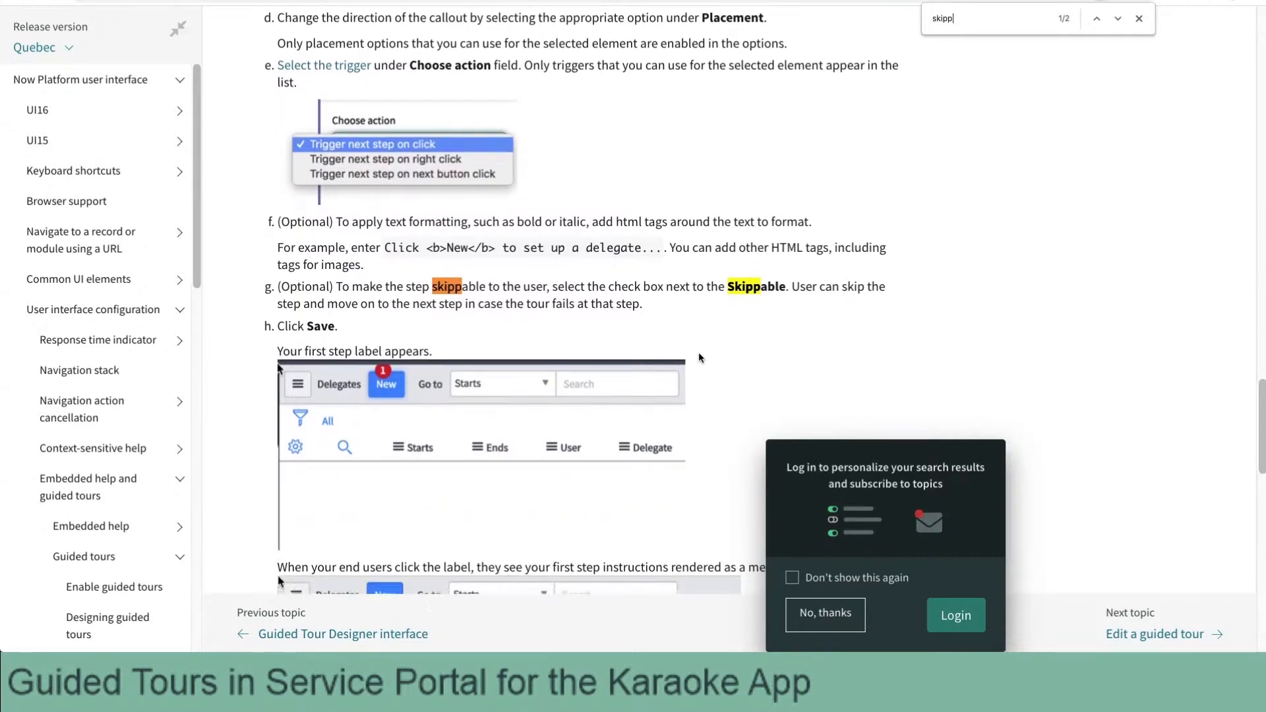
{"action": "scroll", "coordinate": [698, 358], "scroll_direction": "down", "scroll_amount": 6}
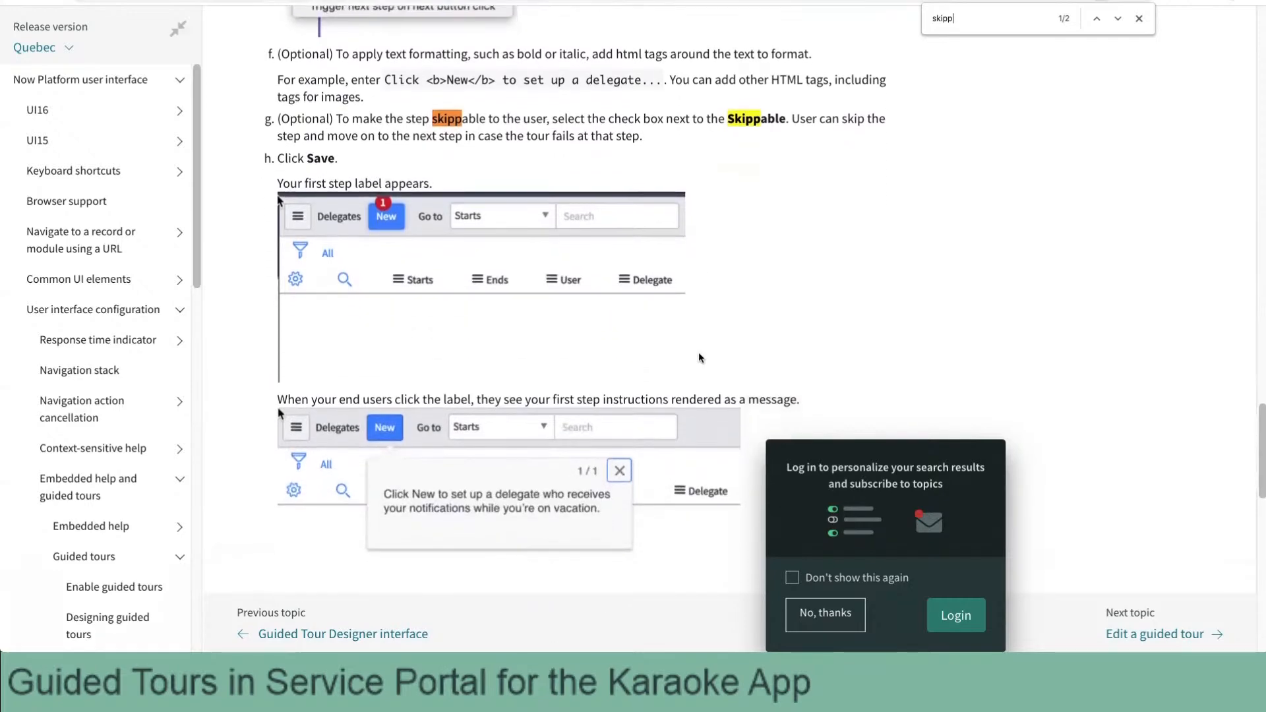
{"action": "scroll", "coordinate": [698, 358], "scroll_direction": "down", "scroll_amount": 12}
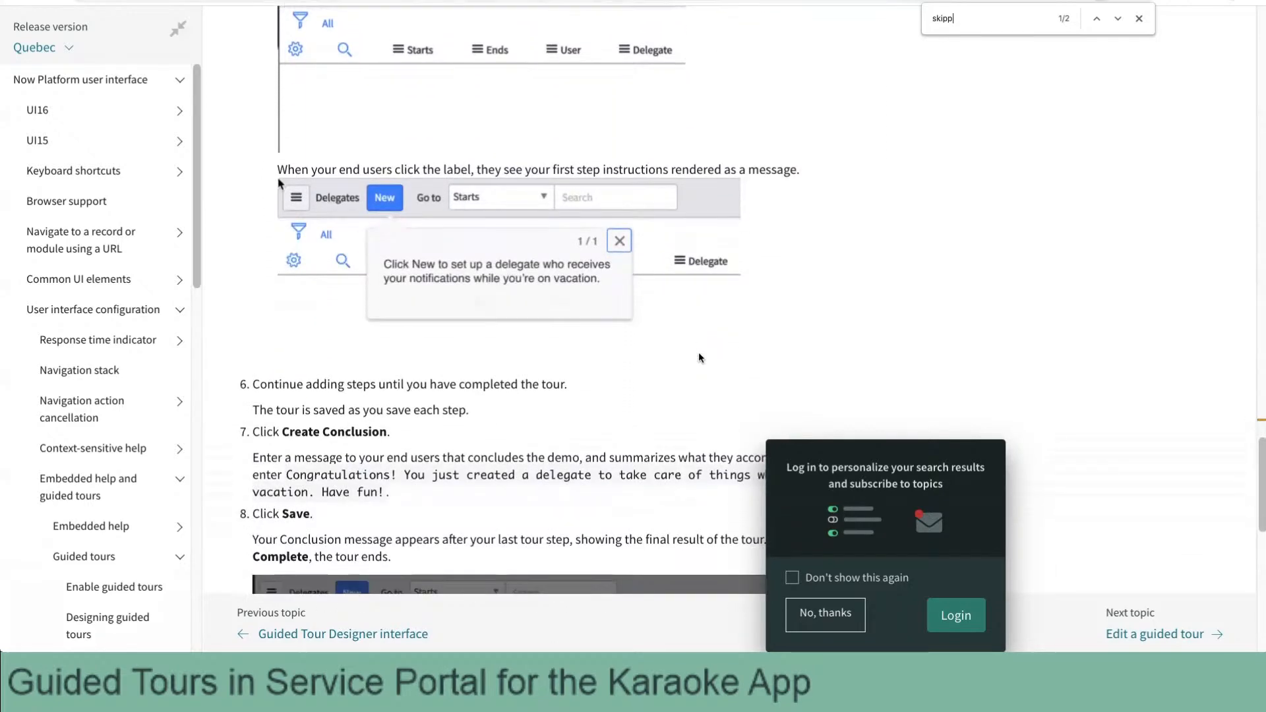
{"action": "scroll", "coordinate": [699, 358], "scroll_direction": "down", "scroll_amount": 5}
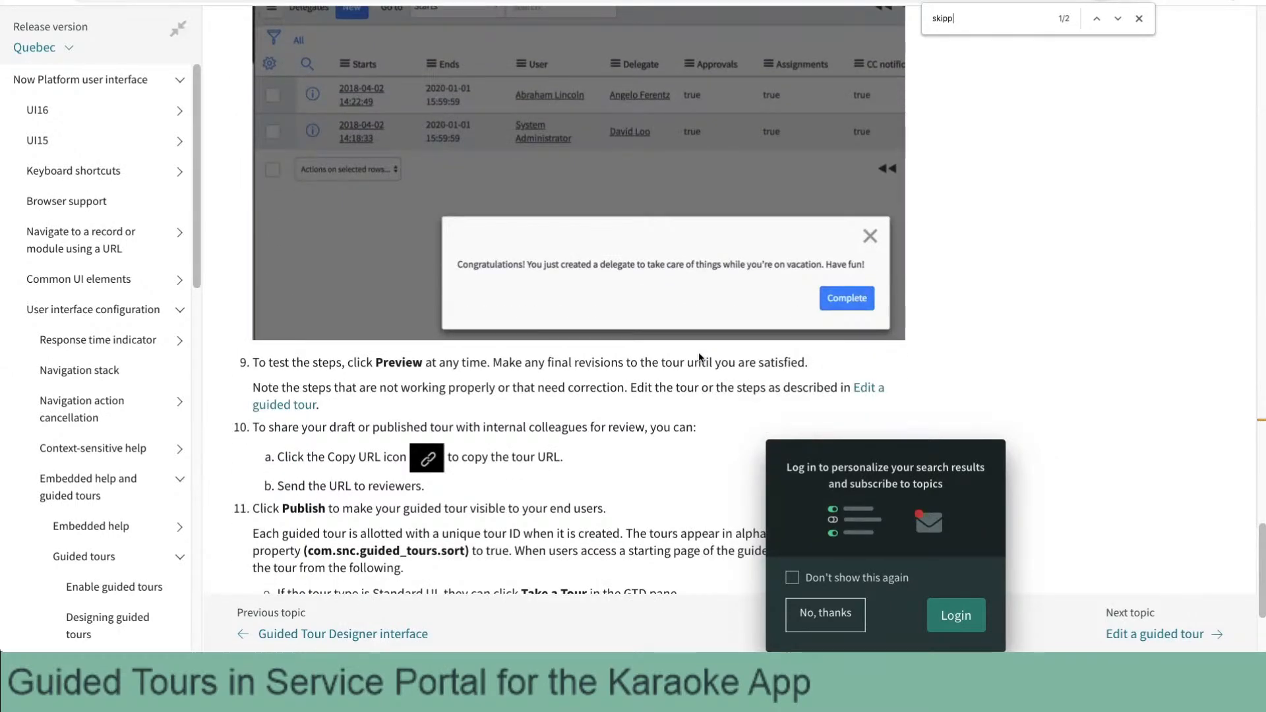
{"action": "left_click", "coordinate": [815, 612]}
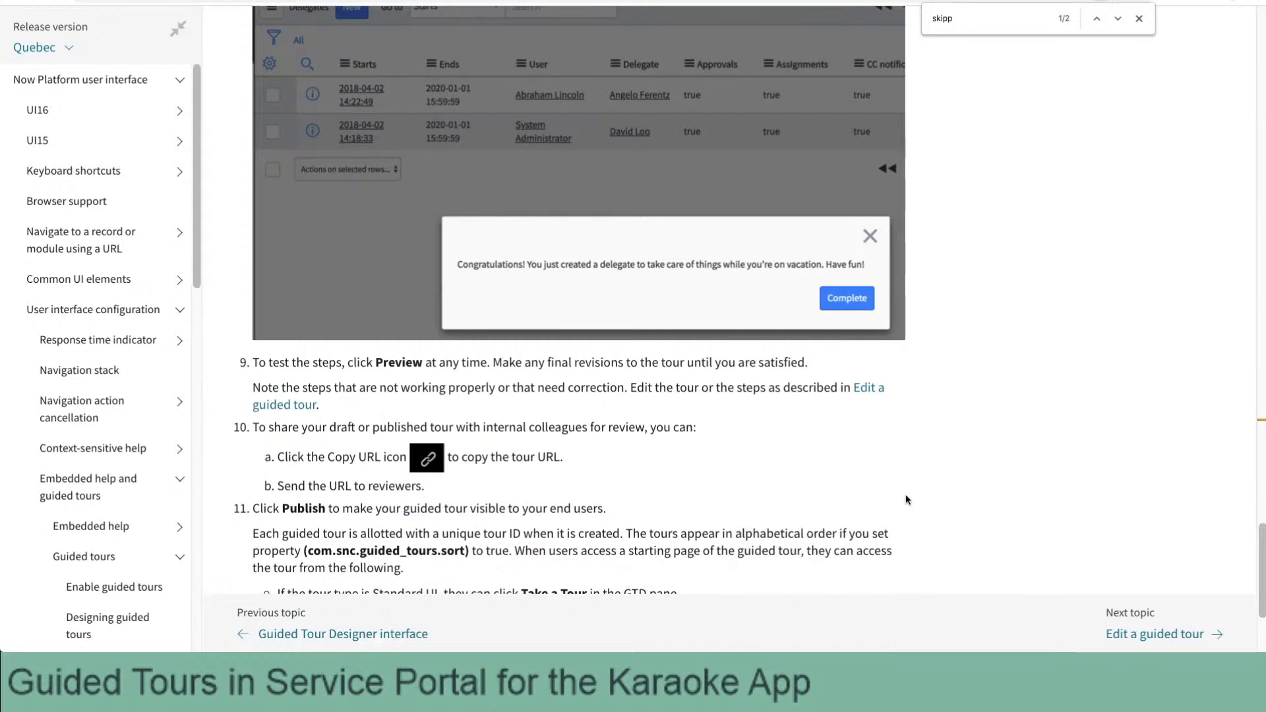
{"action": "scroll", "coordinate": [905, 499], "scroll_direction": "up", "scroll_amount": 3}
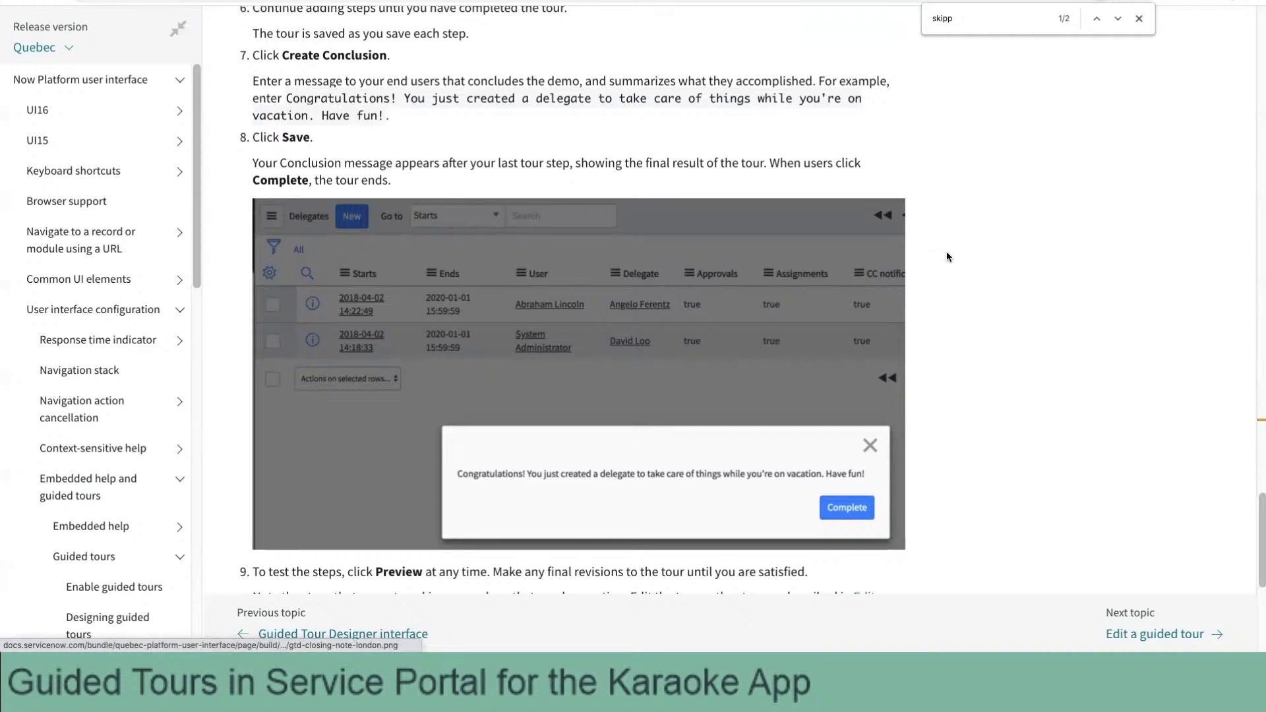
{"action": "key", "text": "super+w"}
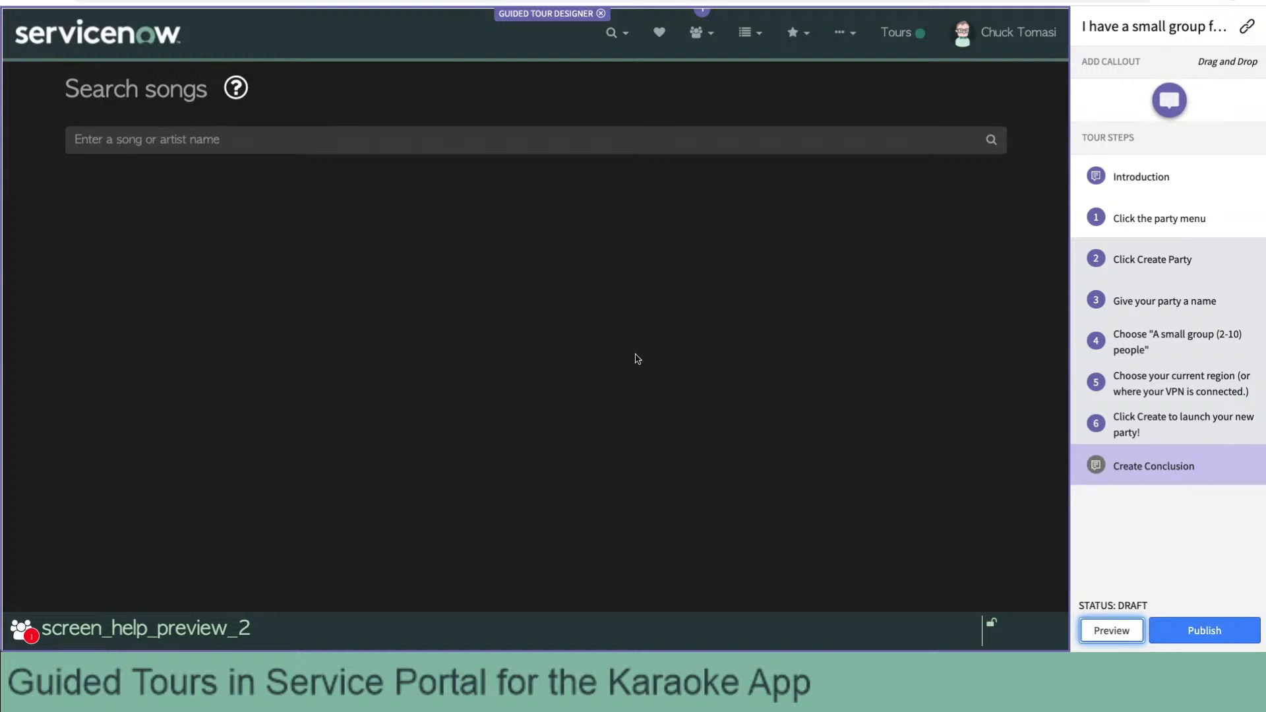
Open the Create party form from the portal's party menu inside the Guided Tour Designer.
{"action": "left_click", "coordinate": [861, 113]}
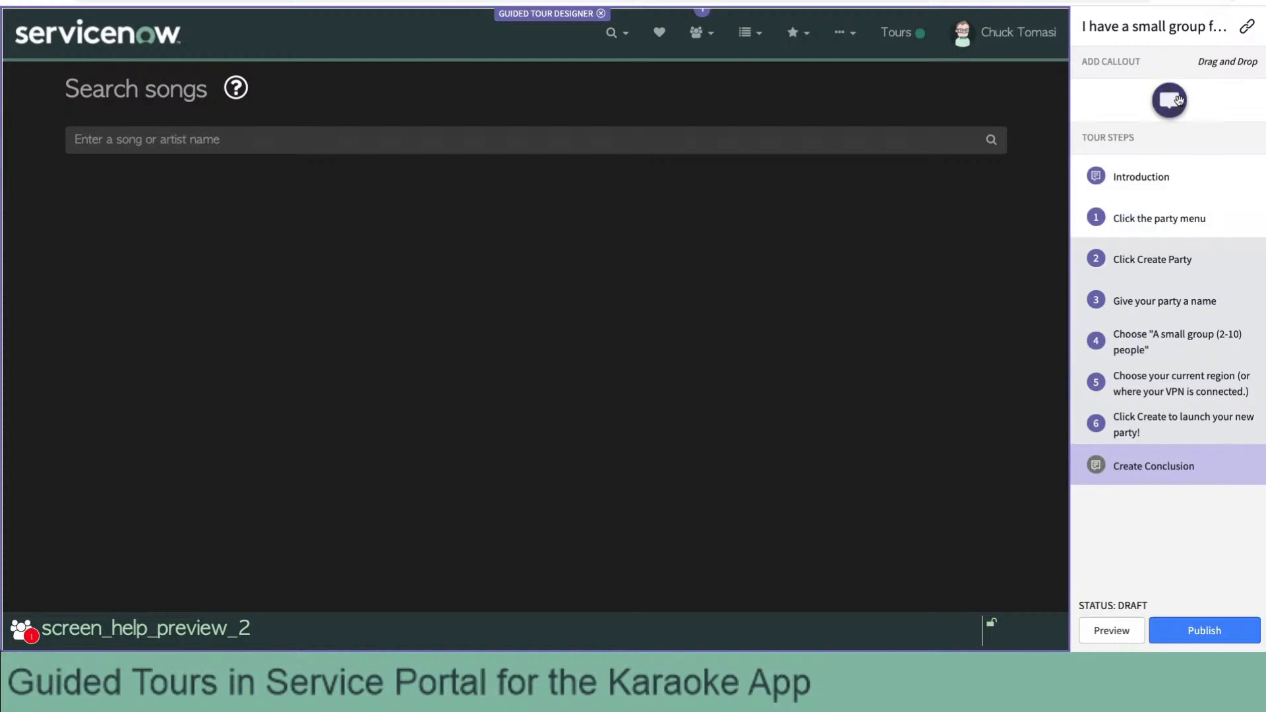
{"action": "left_click", "coordinate": [700, 33]}
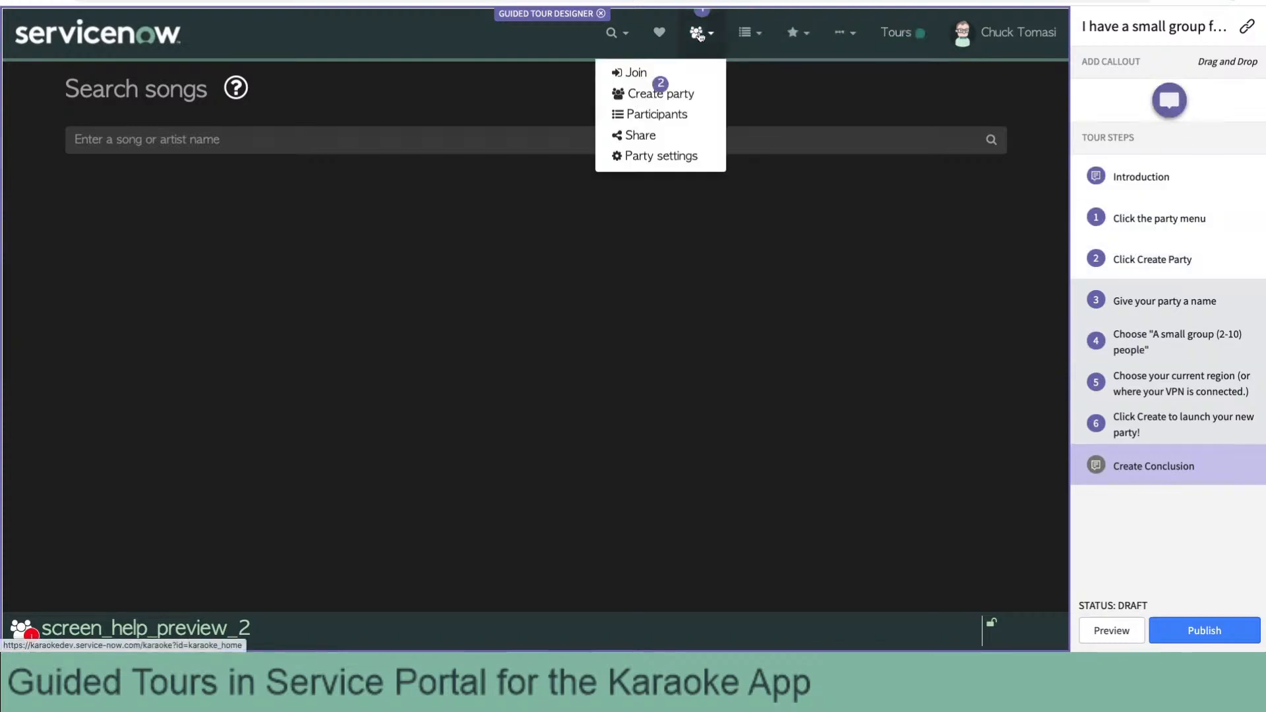
{"action": "left_click", "coordinate": [669, 95]}
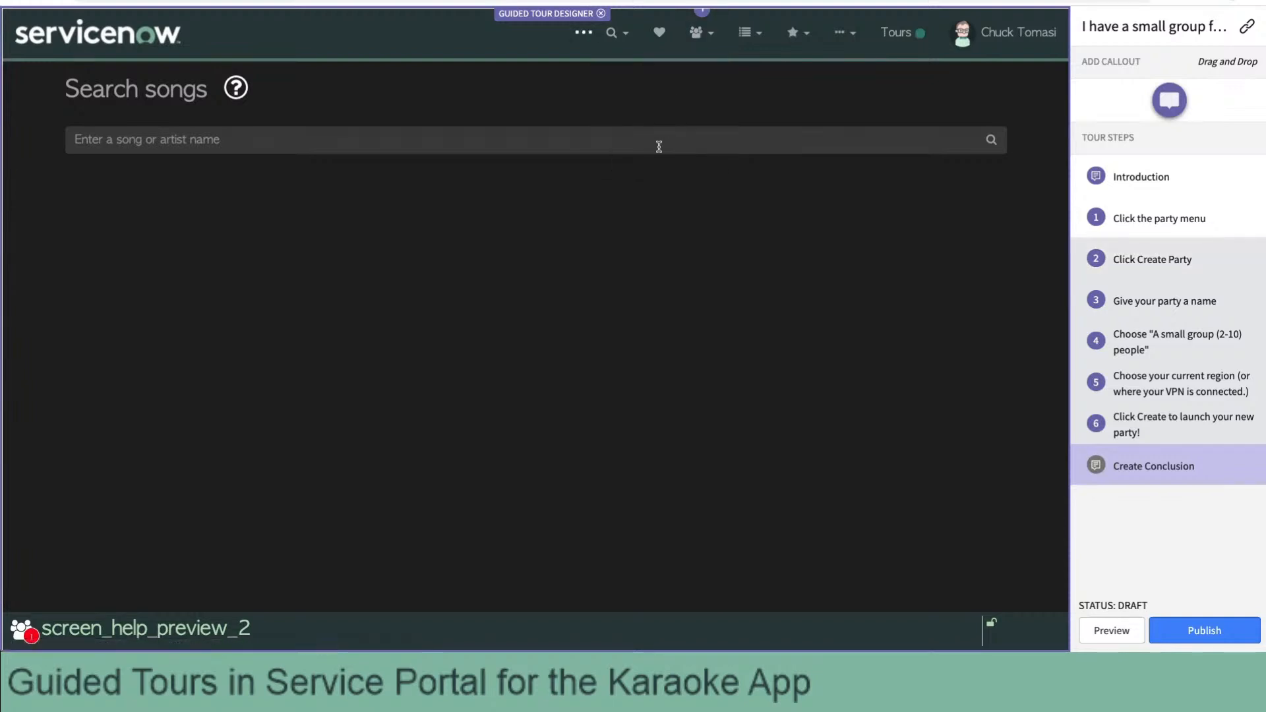
Create a party named "Whoop!" for "A small group (2-10 people)", face-to-face, with United States as the region.
{"action": "left_click", "coordinate": [579, 163]}
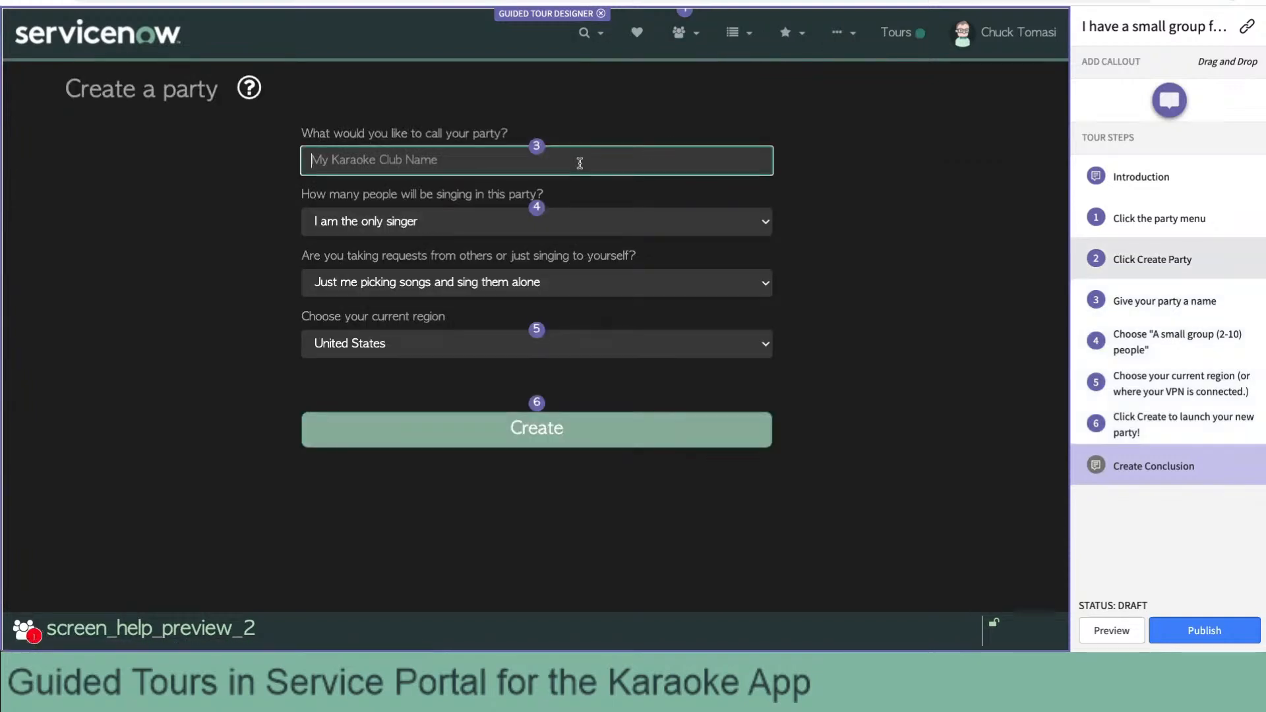
{"action": "type", "text": "Whoop!"}
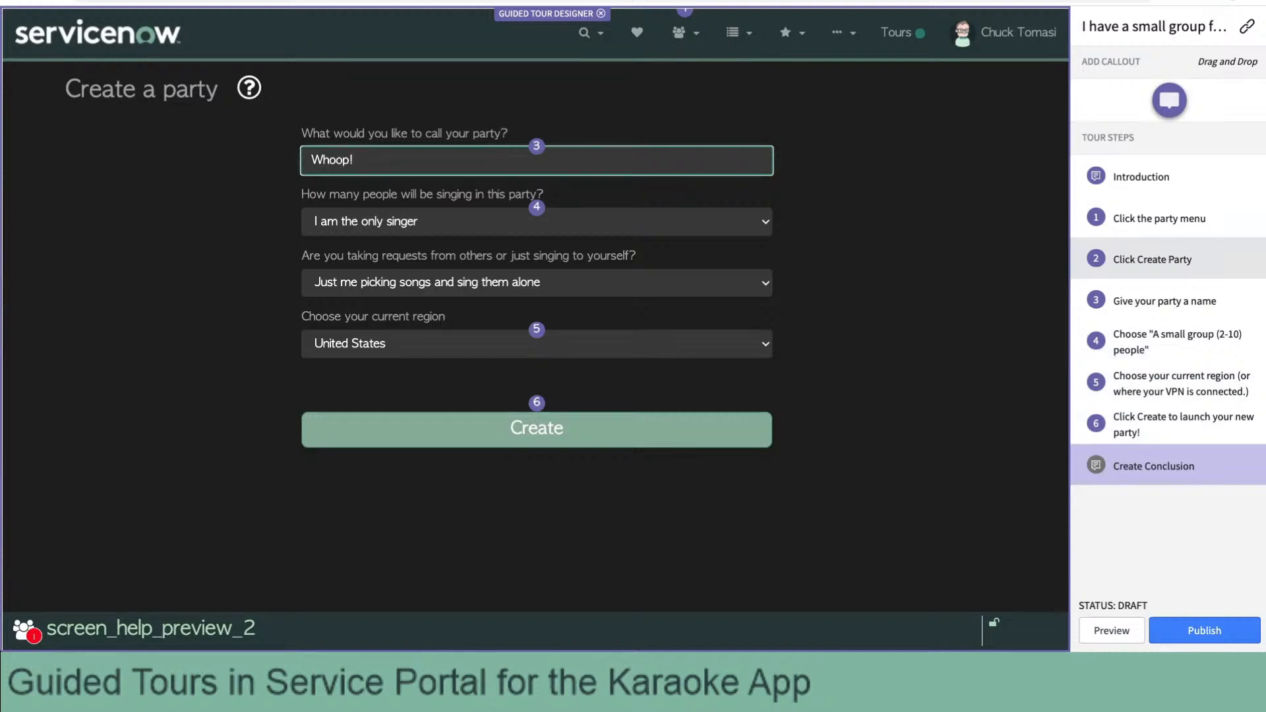
{"action": "left_click", "coordinate": [469, 225]}
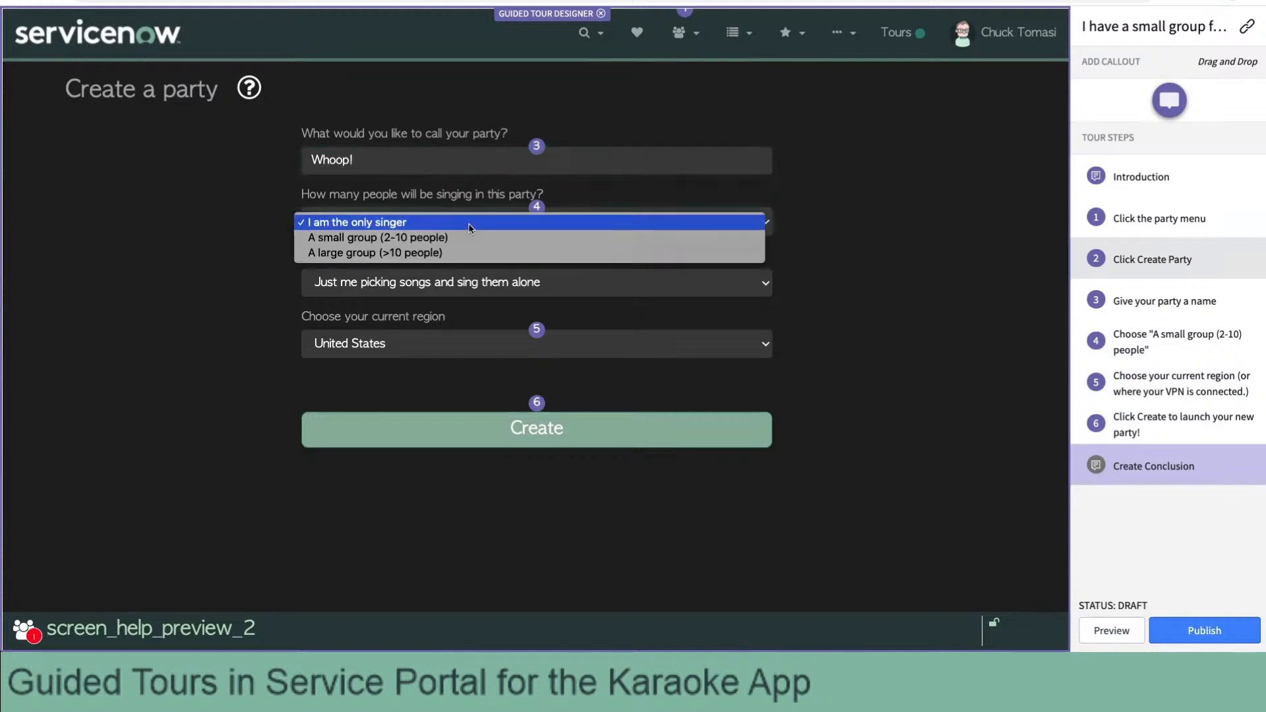
{"action": "left_click", "coordinate": [462, 236]}
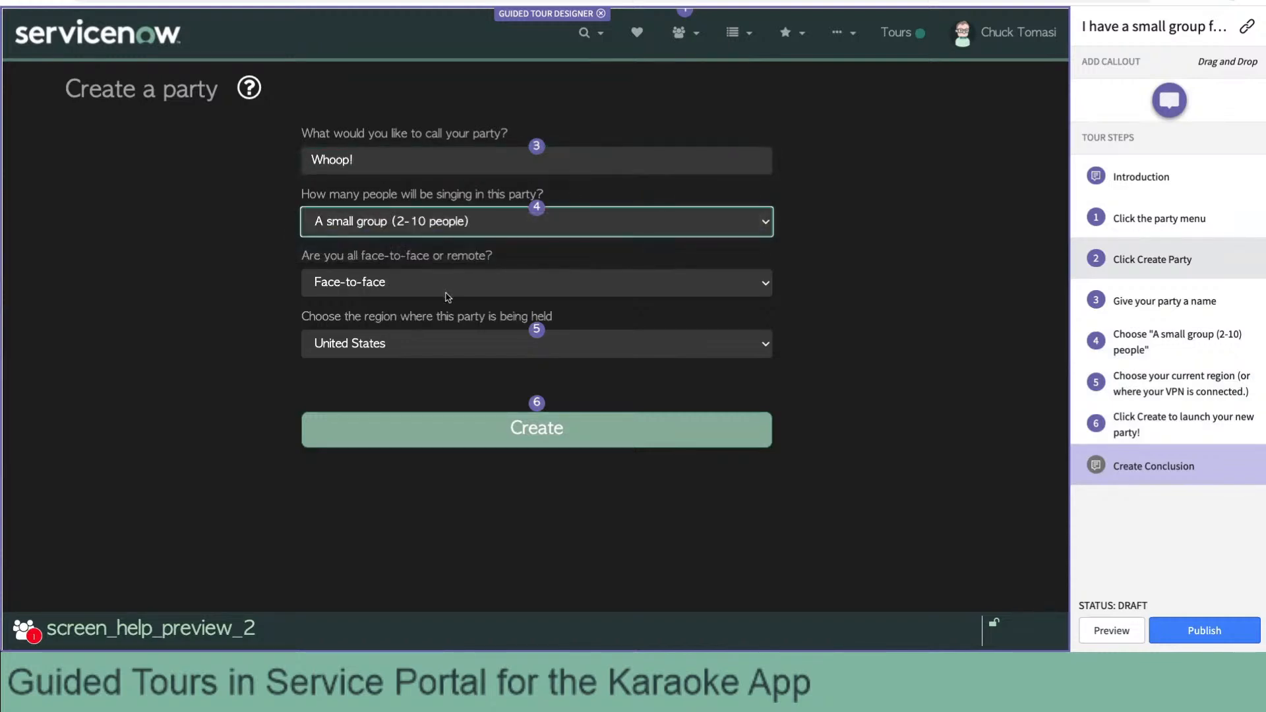
{"action": "left_click", "coordinate": [443, 348]}
{"action": "left_click", "coordinate": [442, 350]}
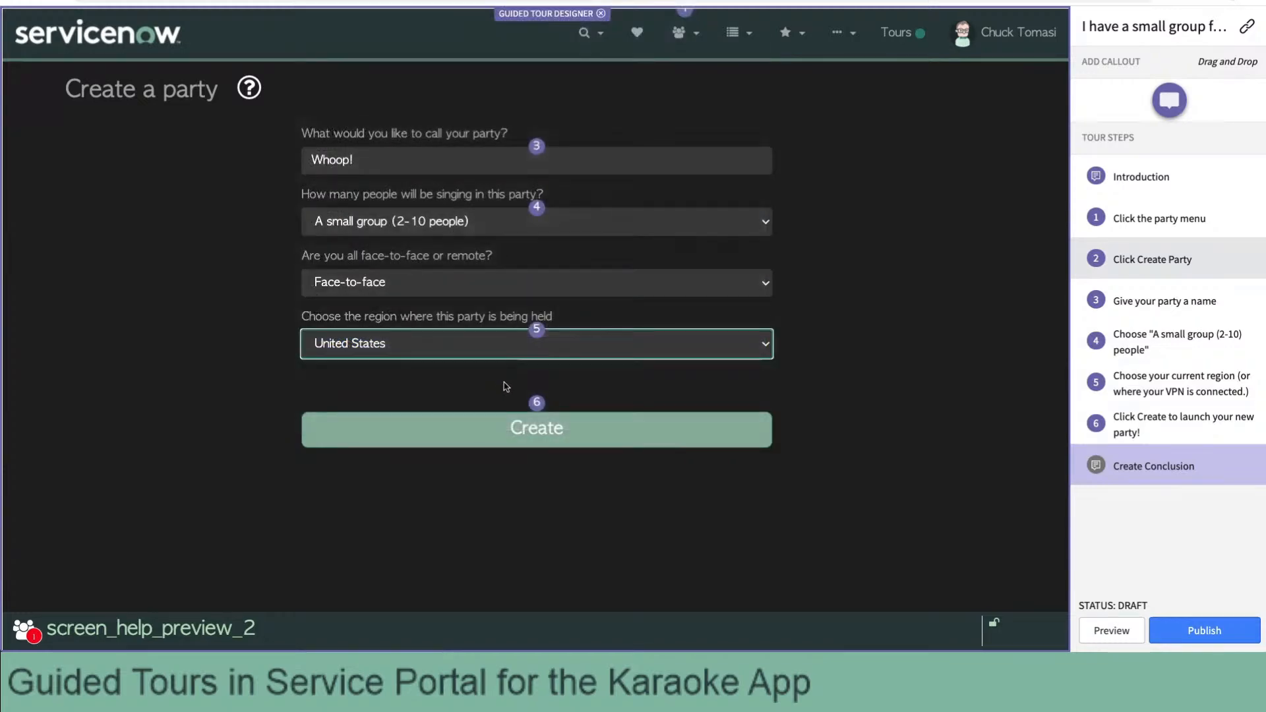
{"action": "left_click", "coordinate": [552, 430]}
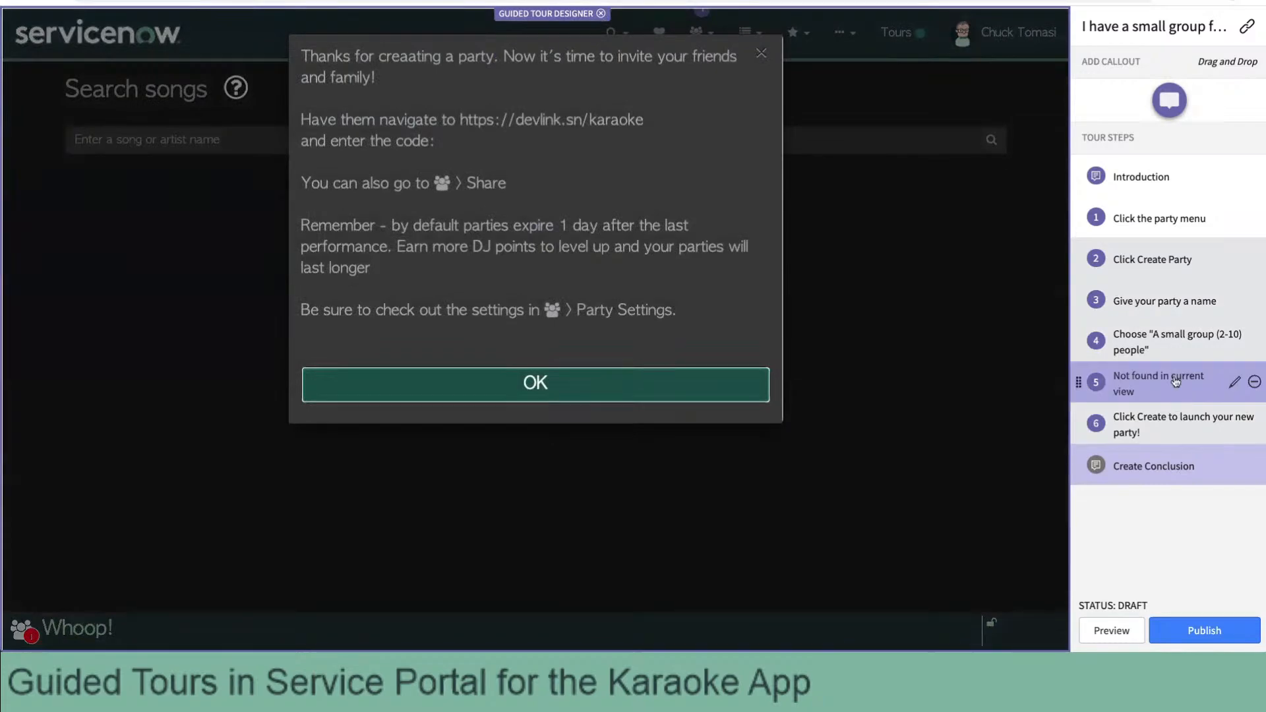
Add a tour callout below the party message's OK button with the text "Read the instructions then click OK".
{"action": "left_click_drag", "start_coordinate": [1169, 103], "coordinate": [565, 381]}
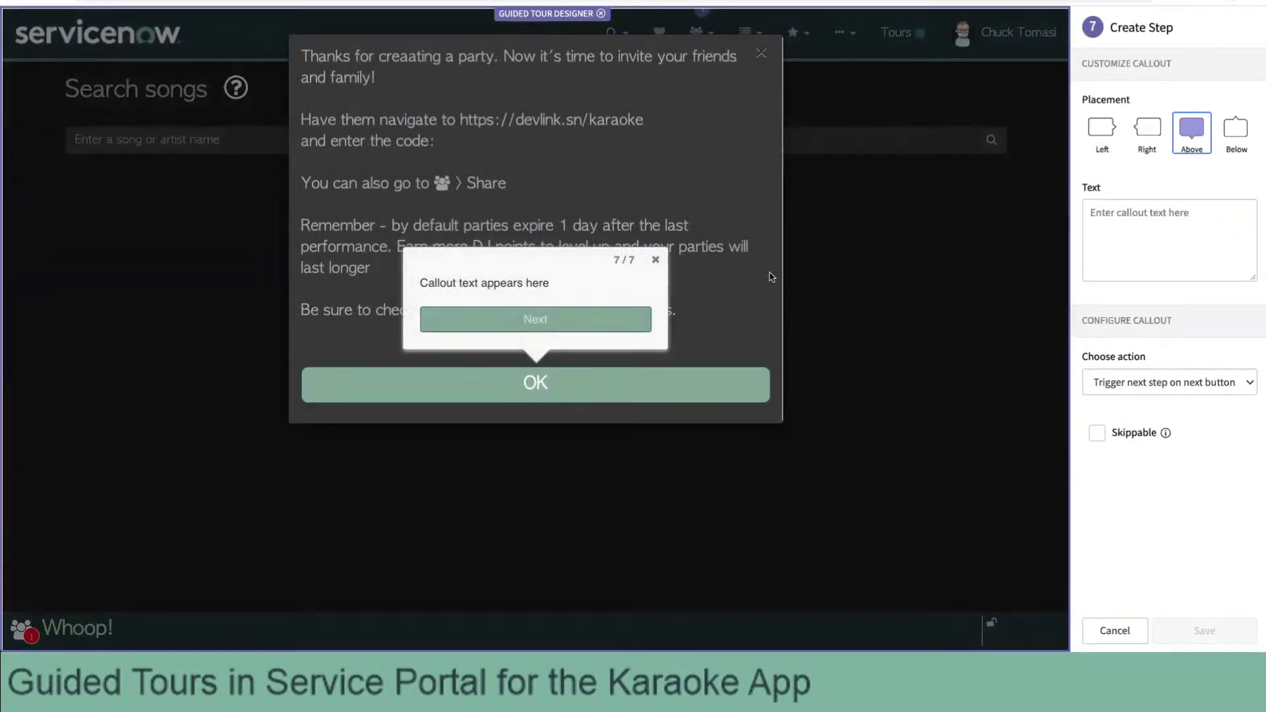
{"action": "left_click", "coordinate": [1099, 236]}
{"action": "type", "text": "Read "}
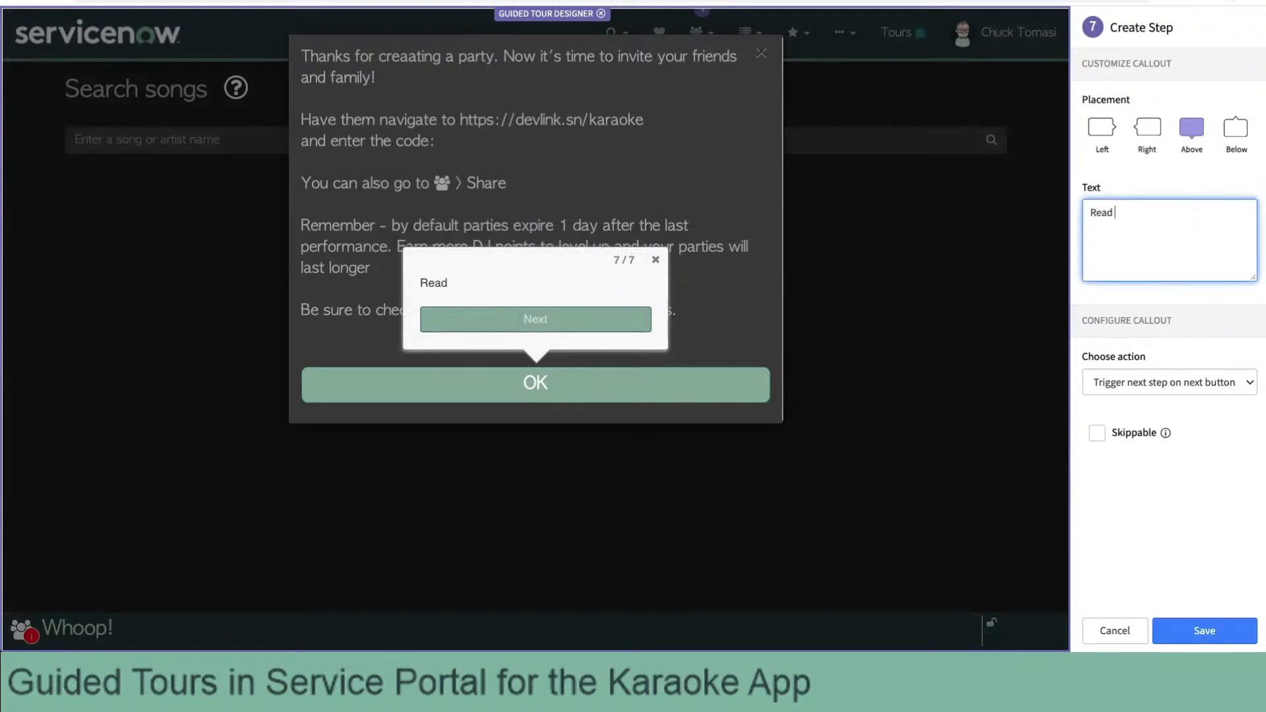
{"action": "type", "text": "the instructions"}
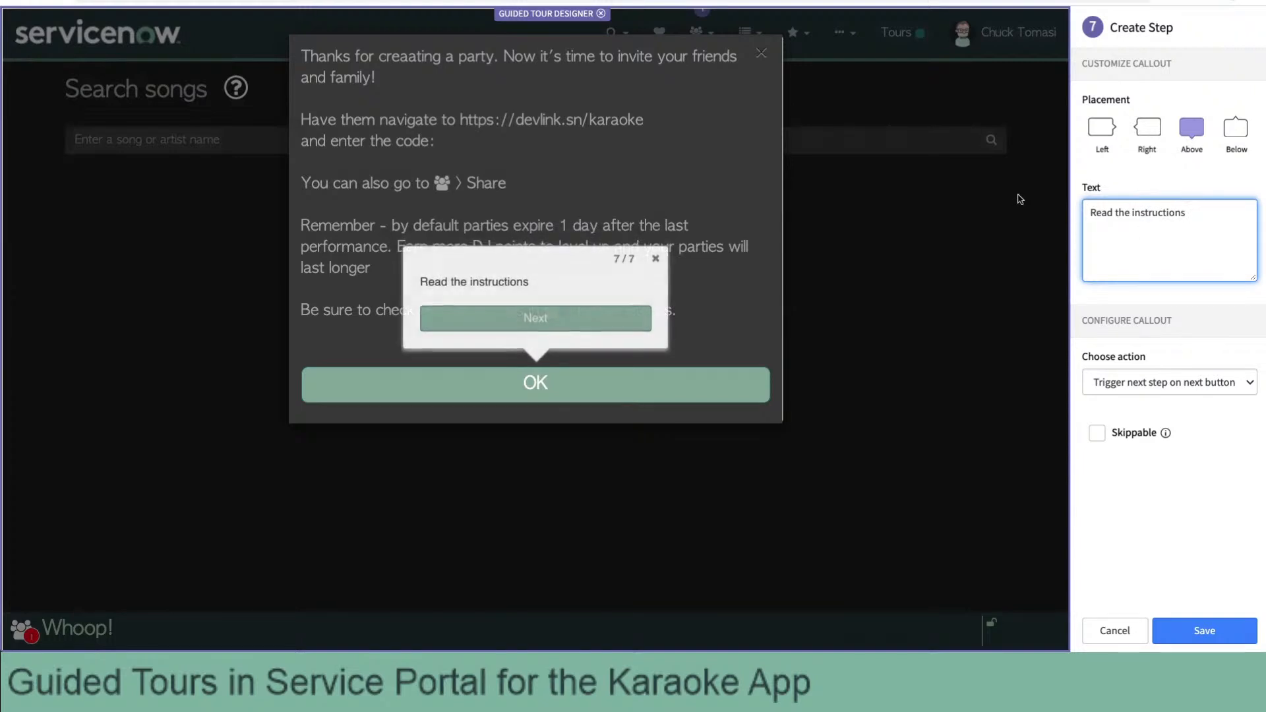
{"action": "left_click", "coordinate": [1235, 135]}
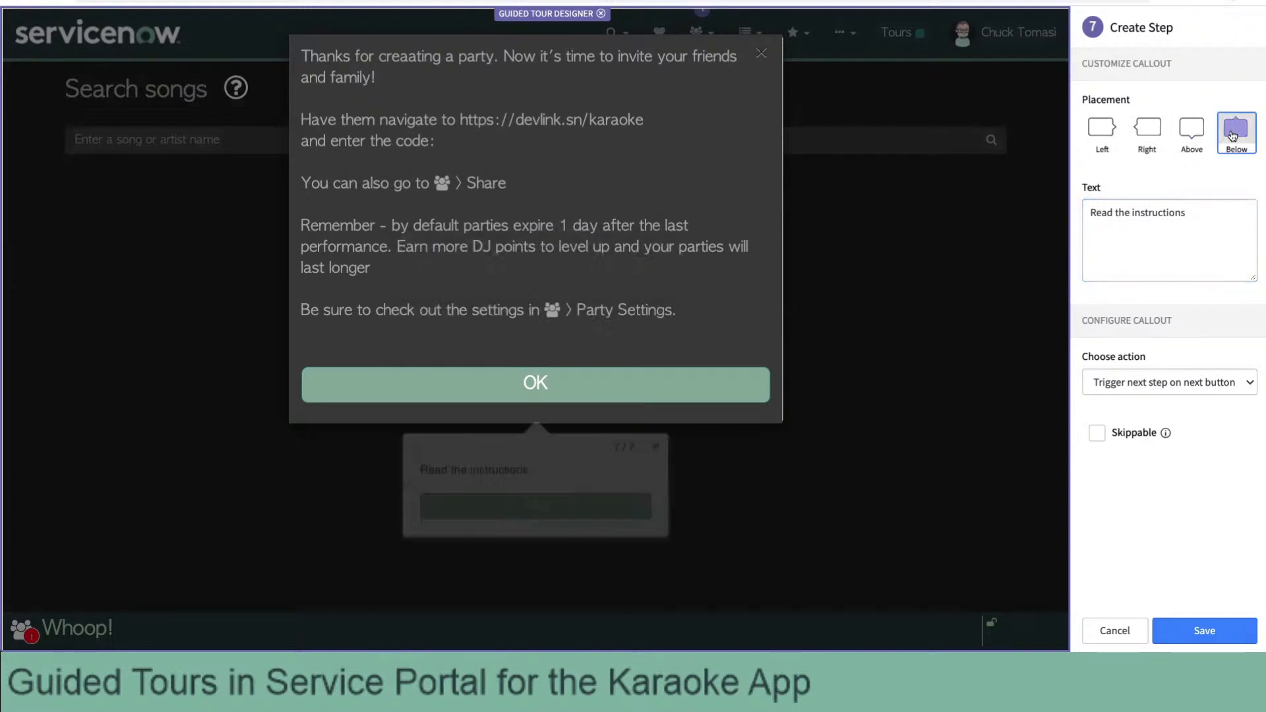
{"action": "left_click", "coordinate": [1205, 215]}
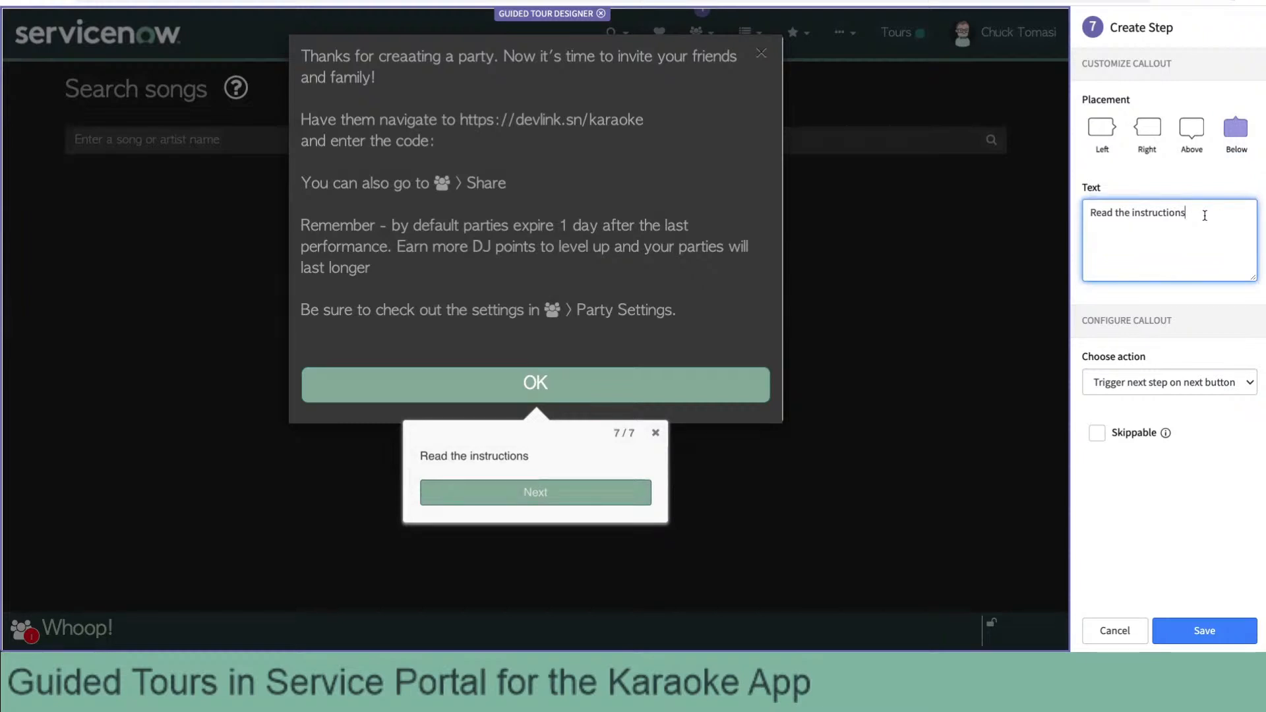
{"action": "type", "text": "then click OK"}
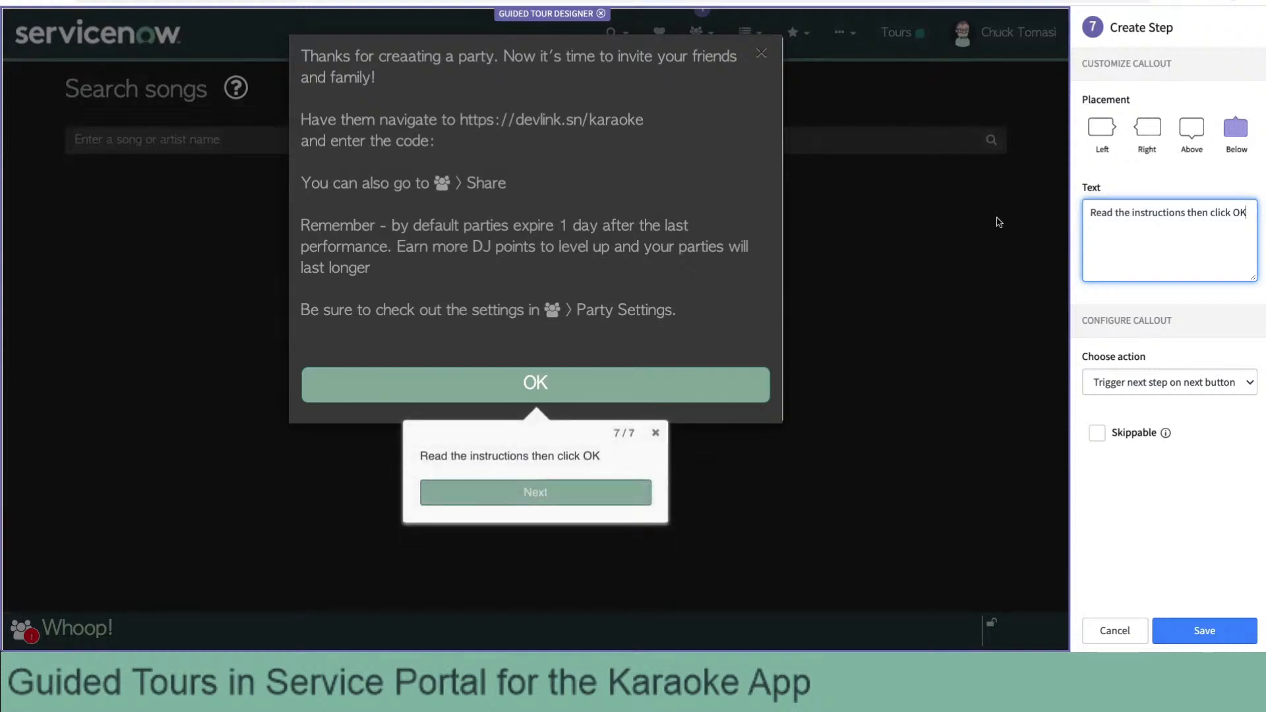
Set the new callout's action to "Trigger next step on click" and save the step.
{"action": "left_click", "coordinate": [1135, 389]}
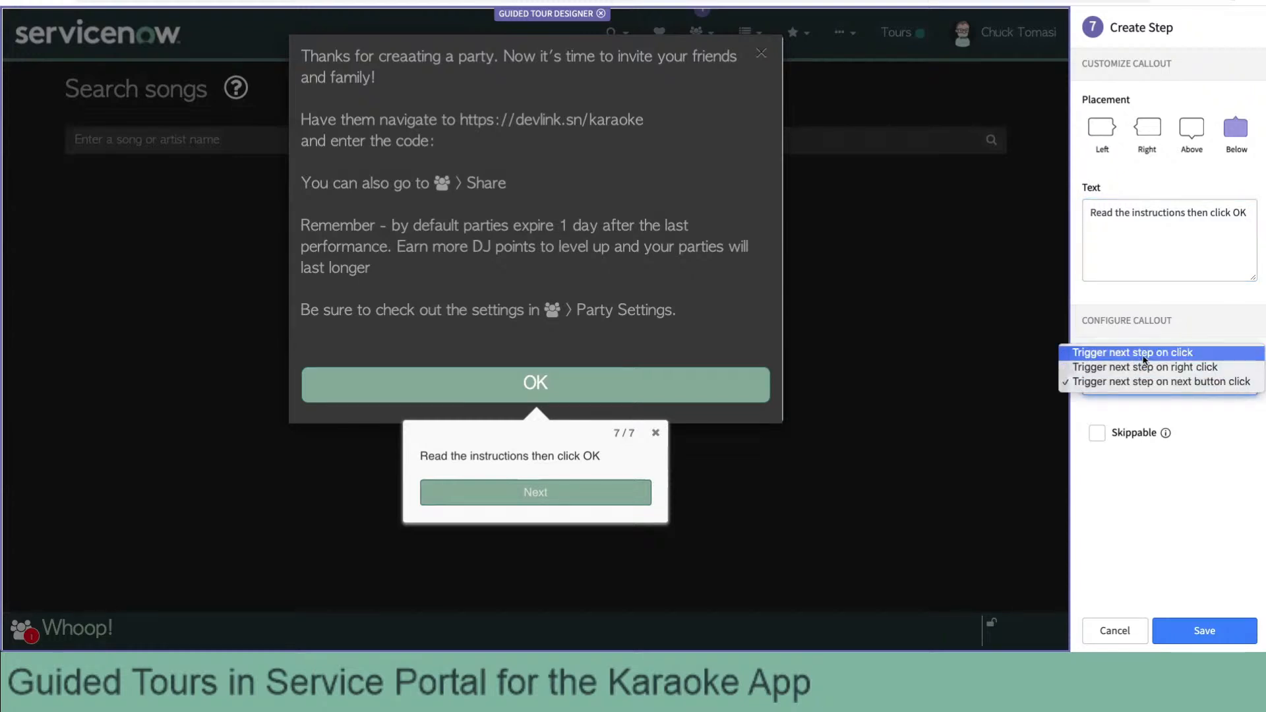
{"action": "key", "text": "Escape"}
{"action": "key", "text": "Down"}
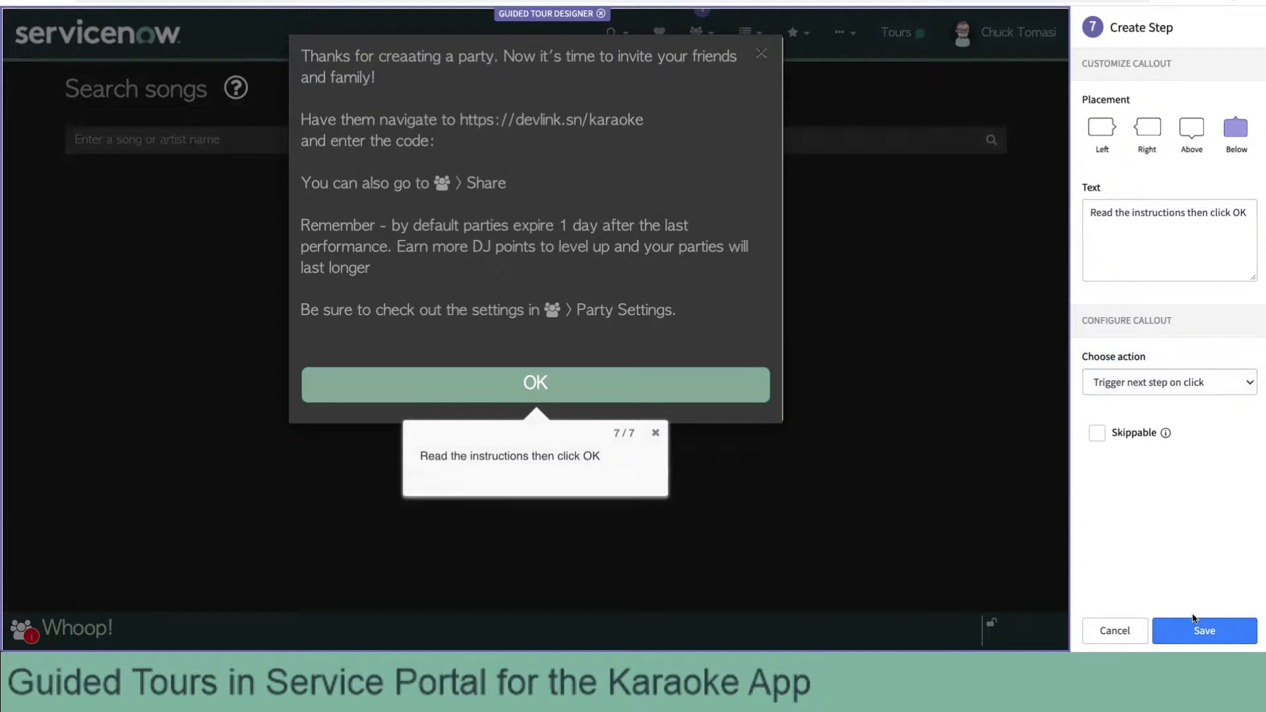
{"action": "left_click", "coordinate": [1194, 630]}
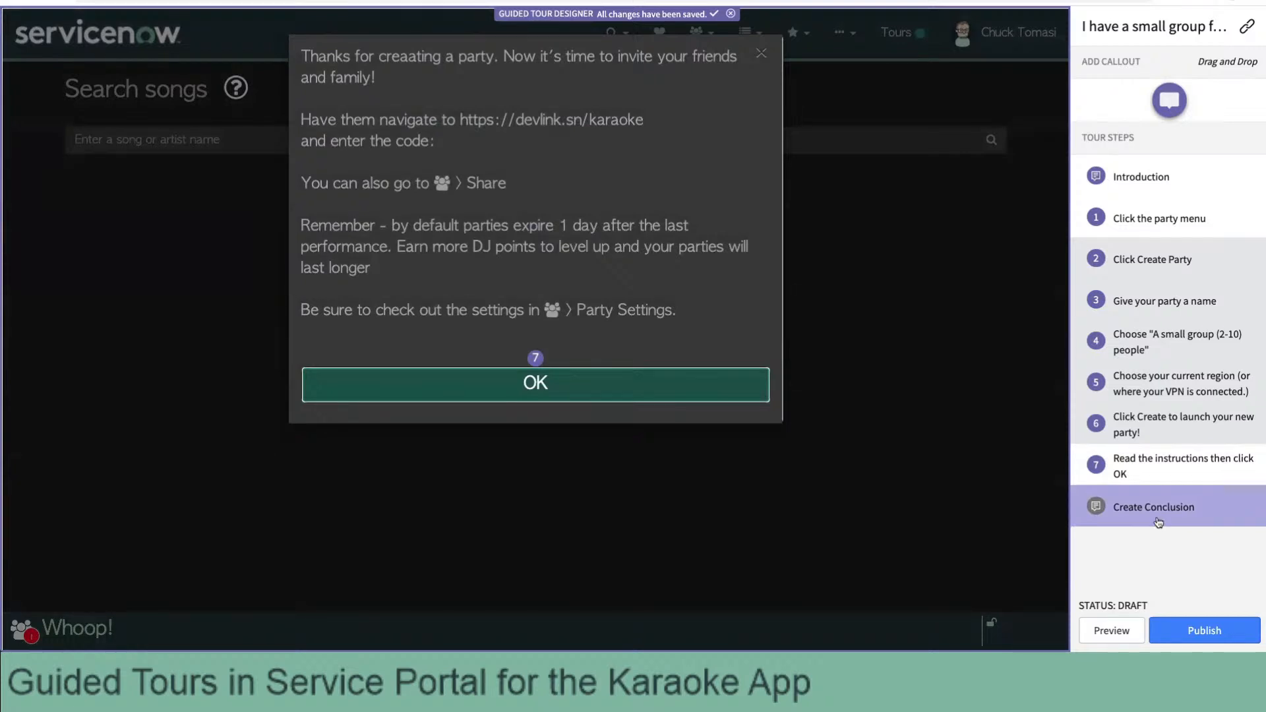
Add a tour conclusion beginning "Thanks for creating a new party! Now, be sure to invite your friends by going to the Party menu".
{"action": "left_click", "coordinate": [660, 381]}
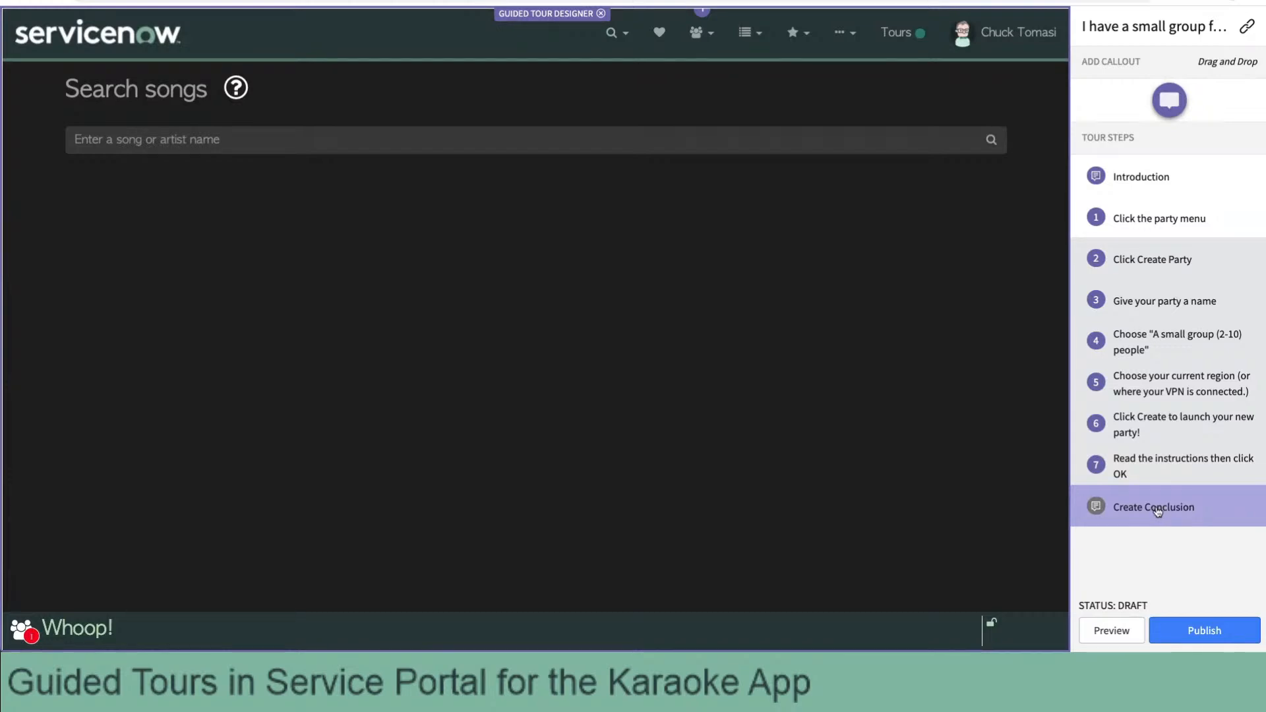
{"action": "left_click", "coordinate": [1134, 509]}
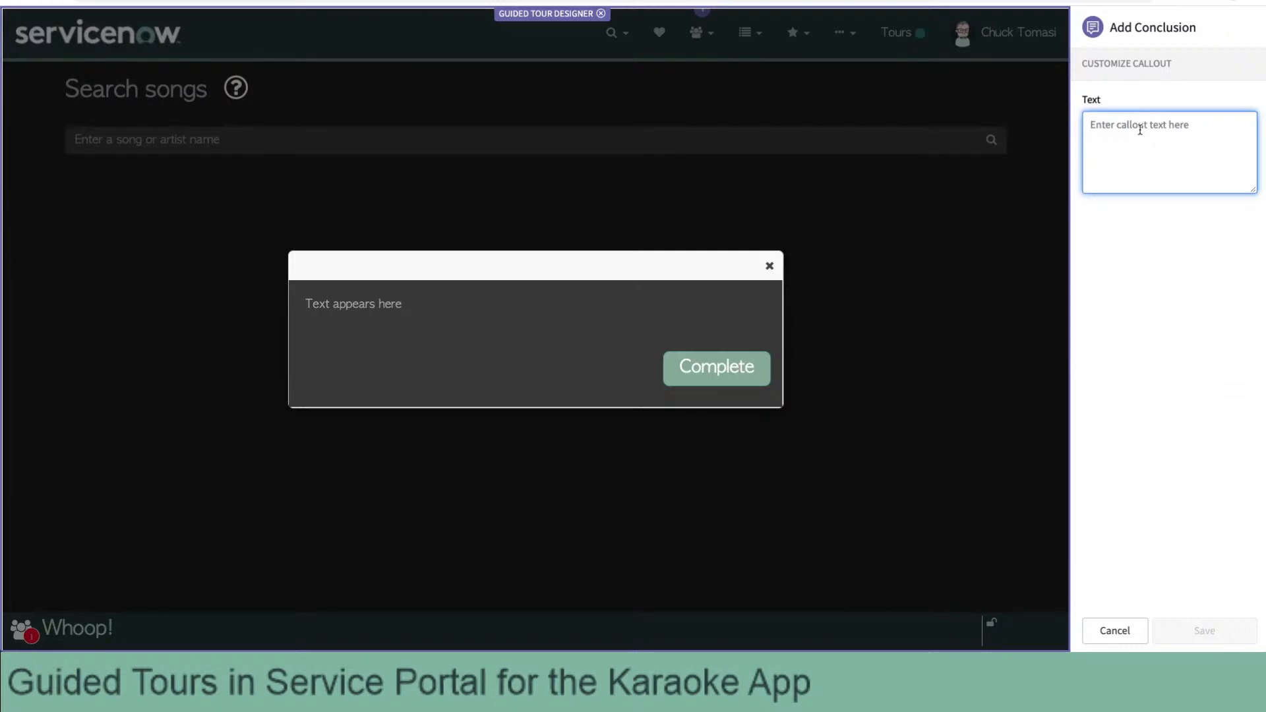
{"action": "type", "text": "Thanks for creat"}
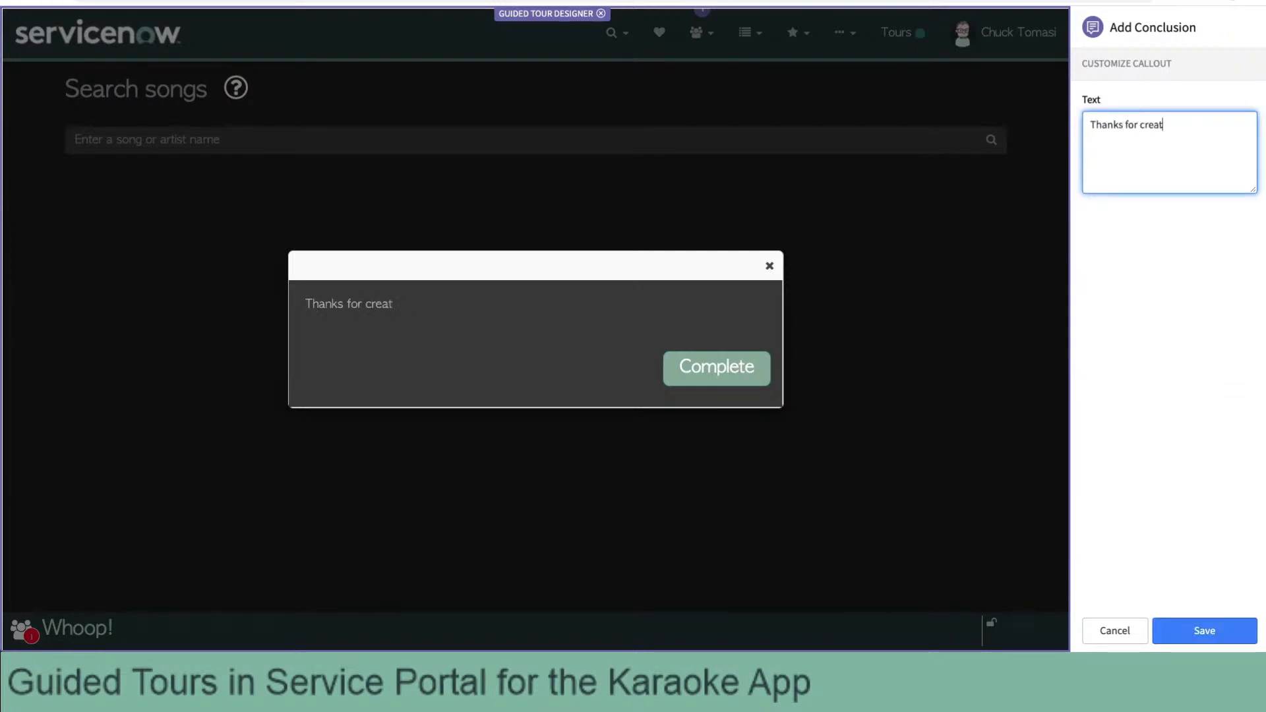
{"action": "type", "text": "ing a new party!"}
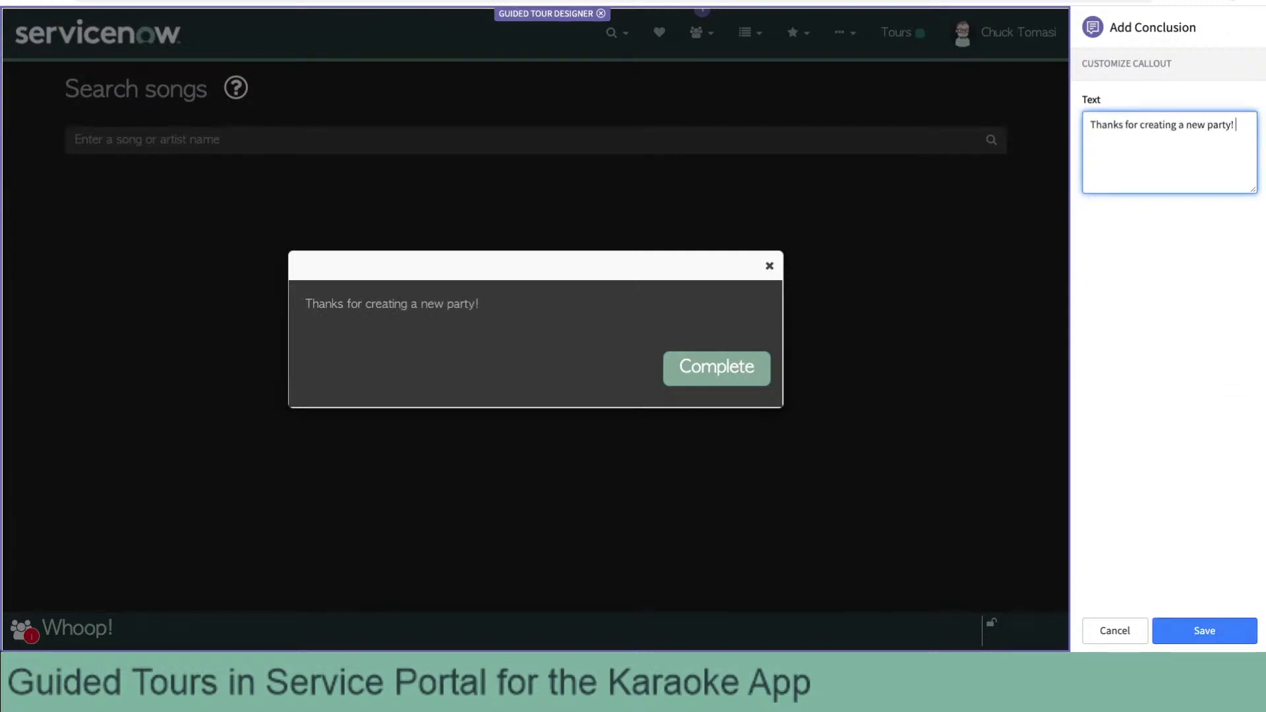
{"action": "type", "text": " Now, be sure"}
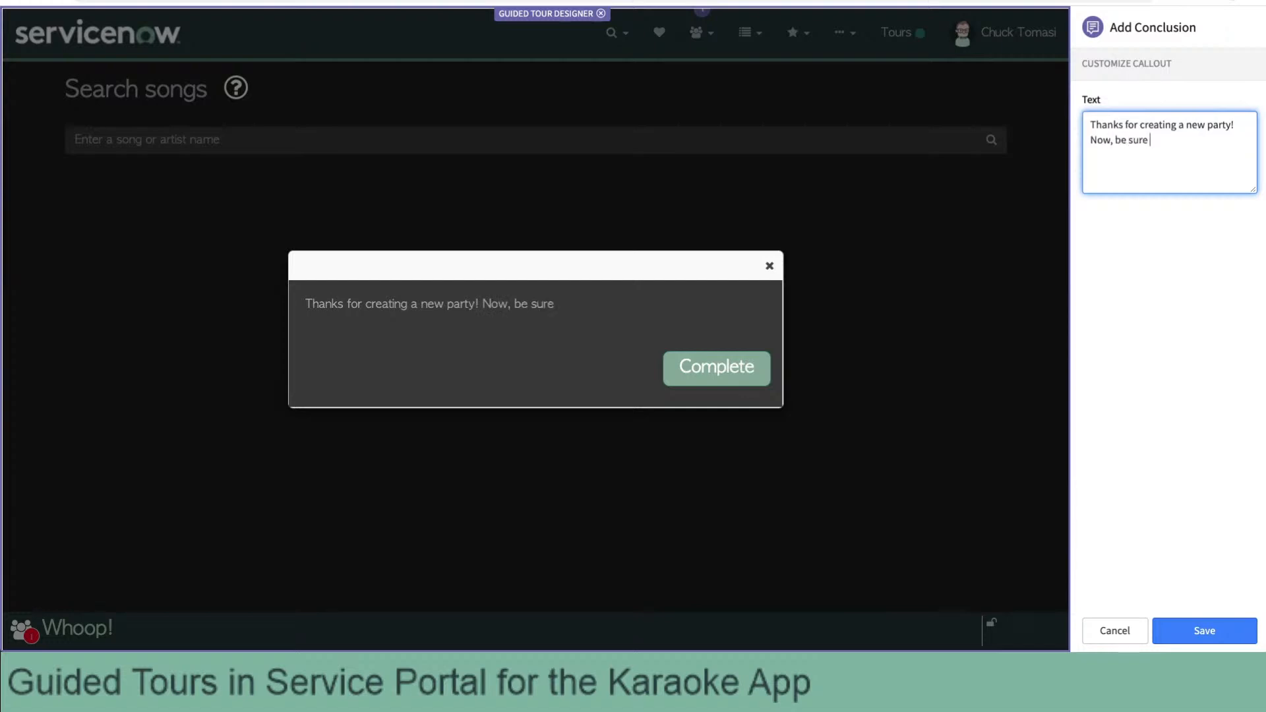
{"action": "type", "text": " to invite your friends"}
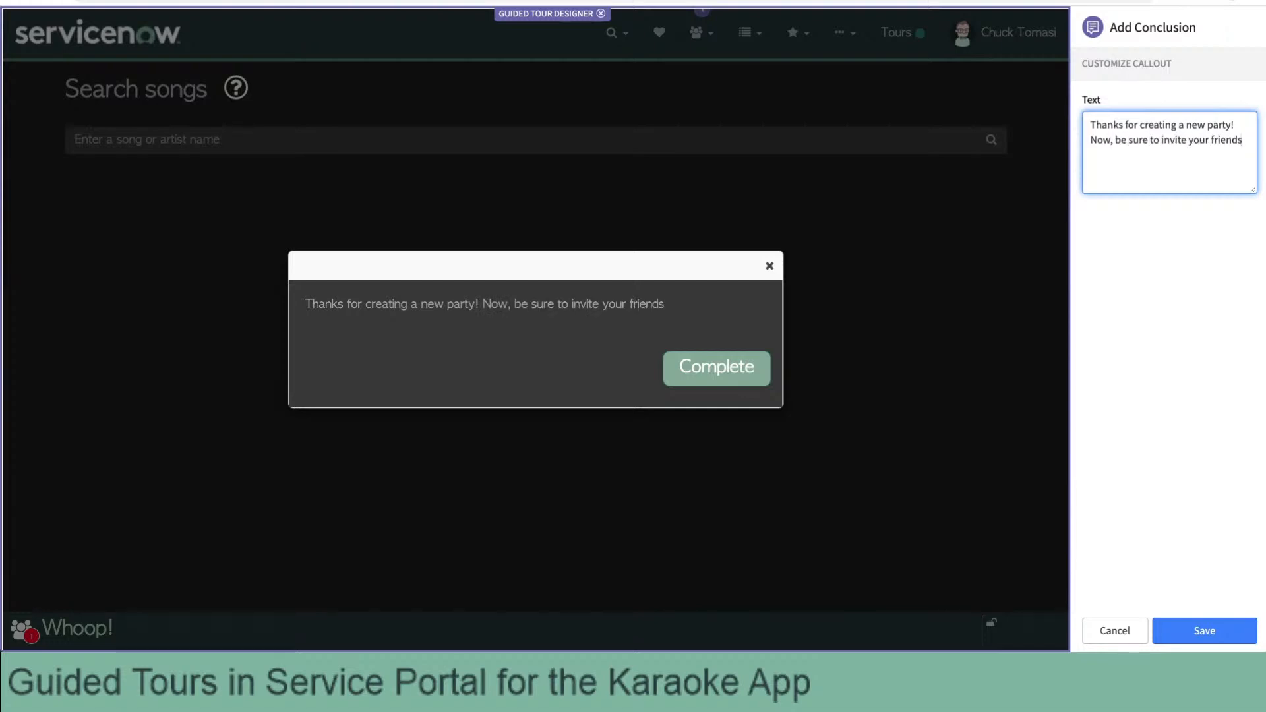
{"action": "type", "text": " by going to the "}
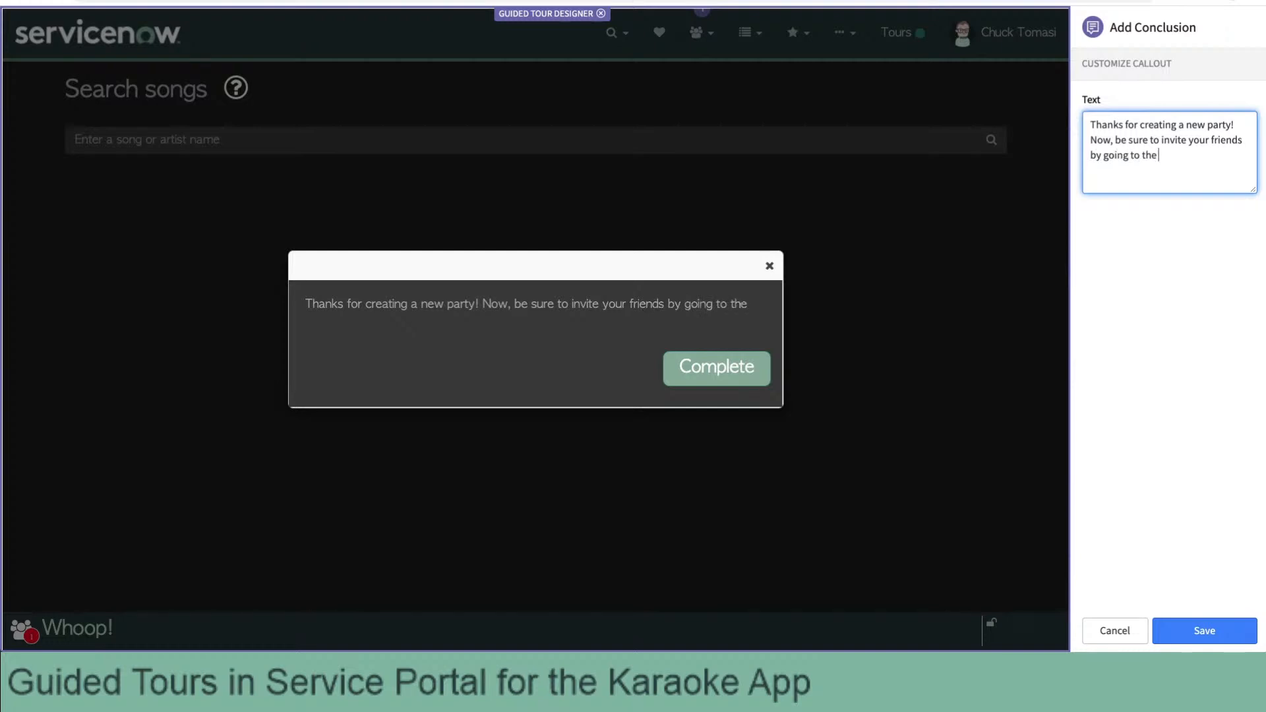
{"action": "type", "text": "Party menu"}
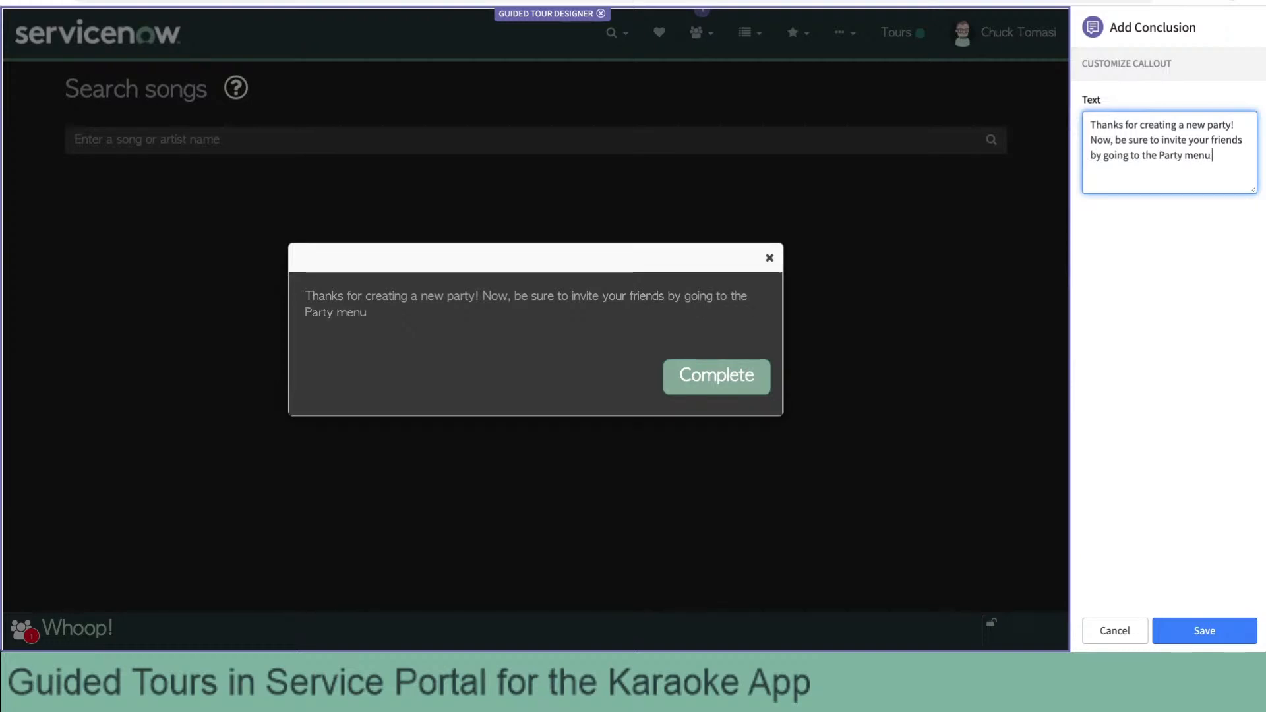
Continue the conclusion with "and clicking Share, or you can have them scan the barcode at the top of the DJ Player (in the Queue Menu)" and save.
{"action": "type", "text": " and clicking Share, or you can "}
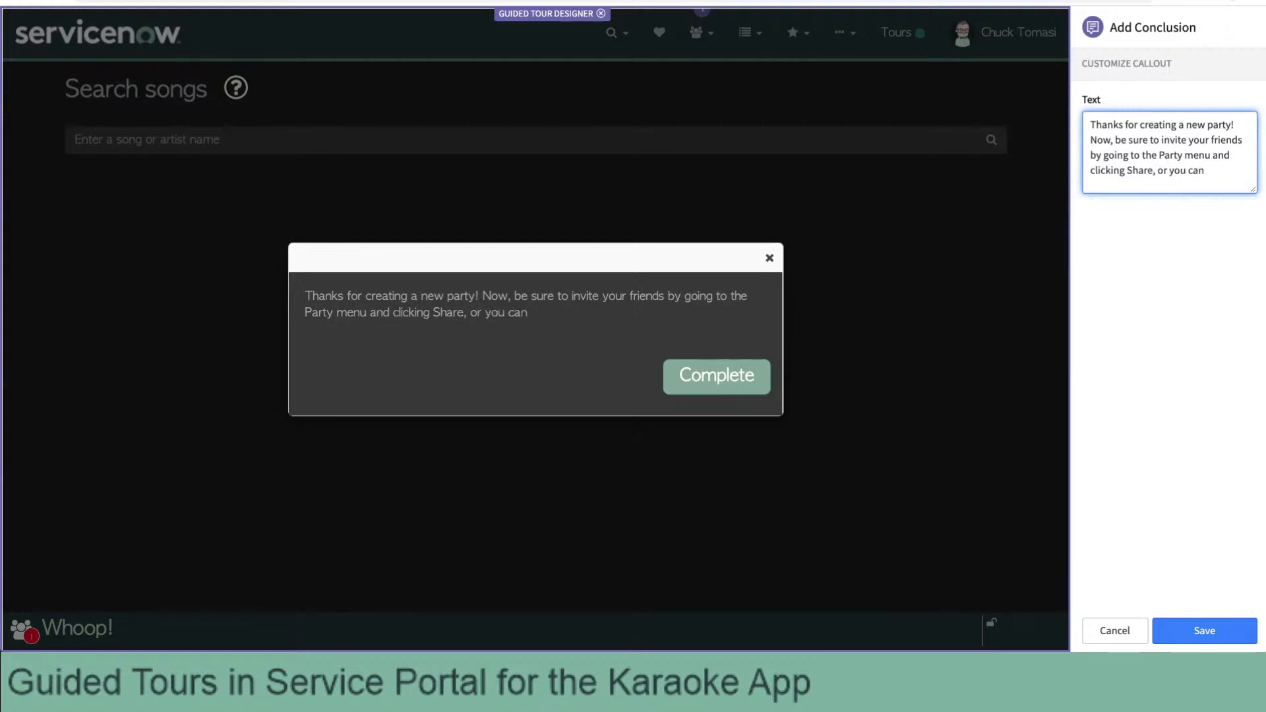
{"action": "type", "text": "have them scan "}
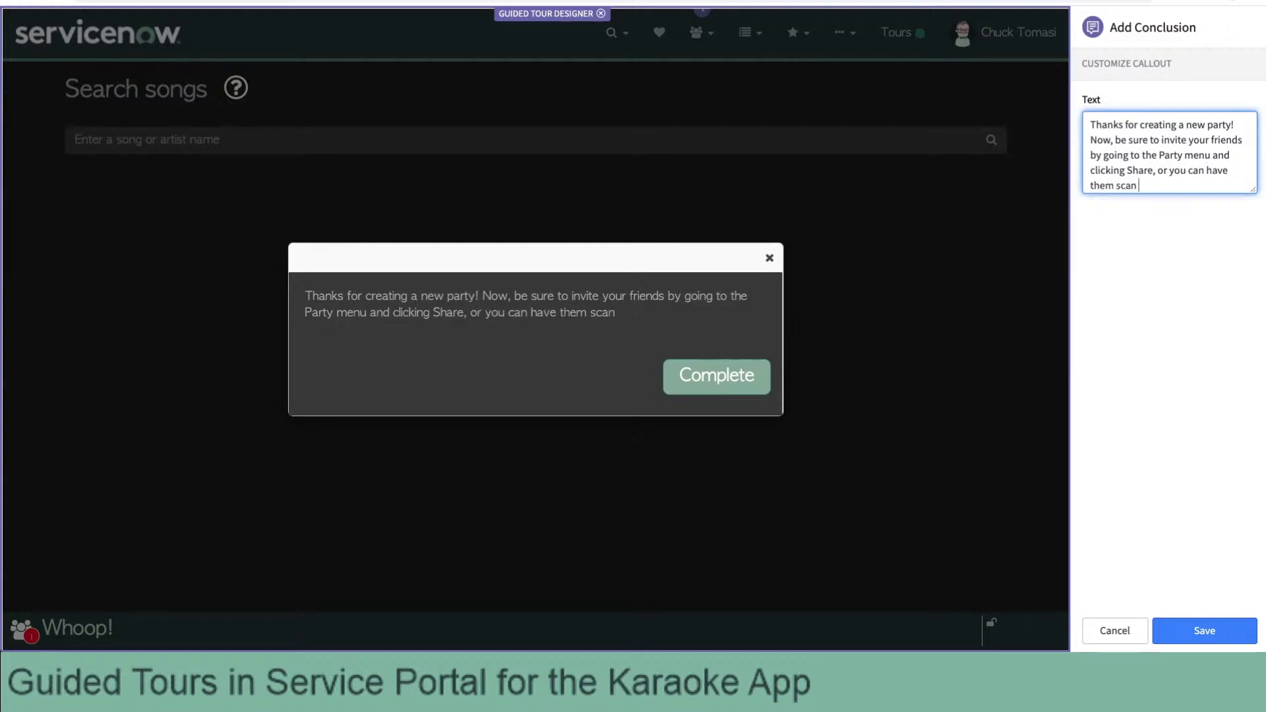
{"action": "type", "text": "the barcode from"}
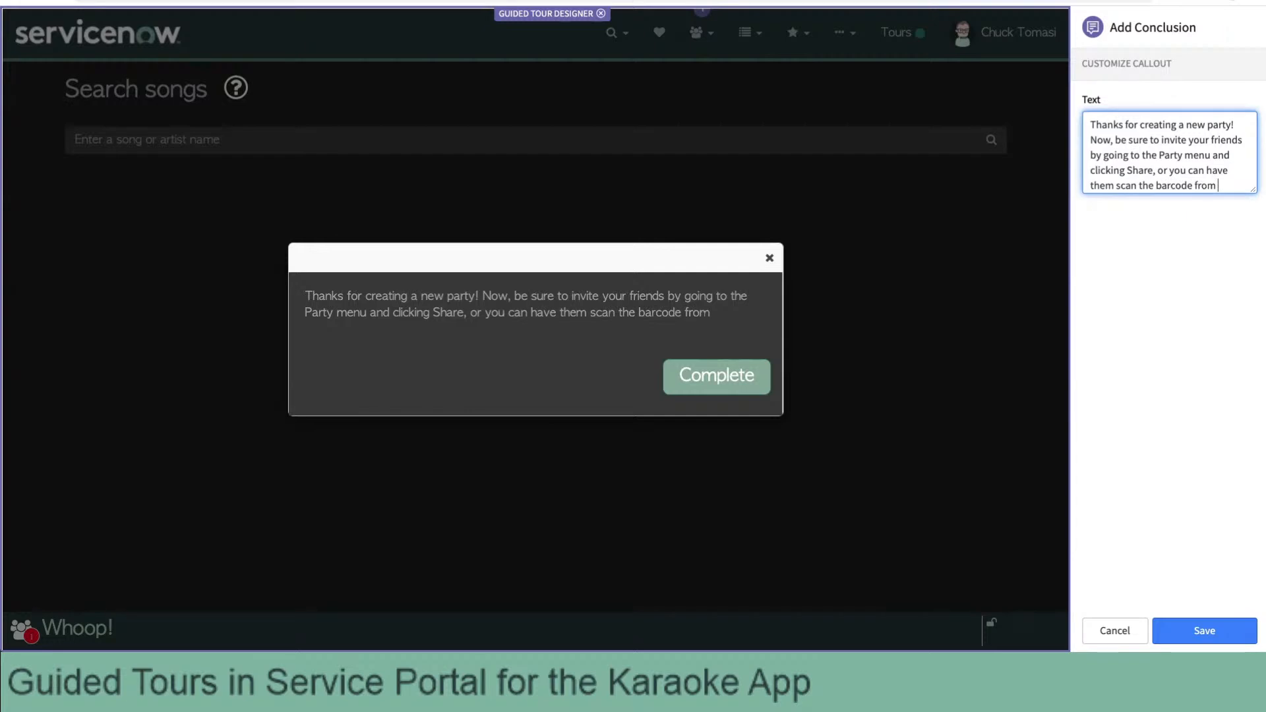
{"action": "type", "text": " the DJ"}
{"action": "key", "text": "BackSpace"}
{"action": "key", "text": "BackSpace"}
{"action": "type", "text": "Queue Menu"}
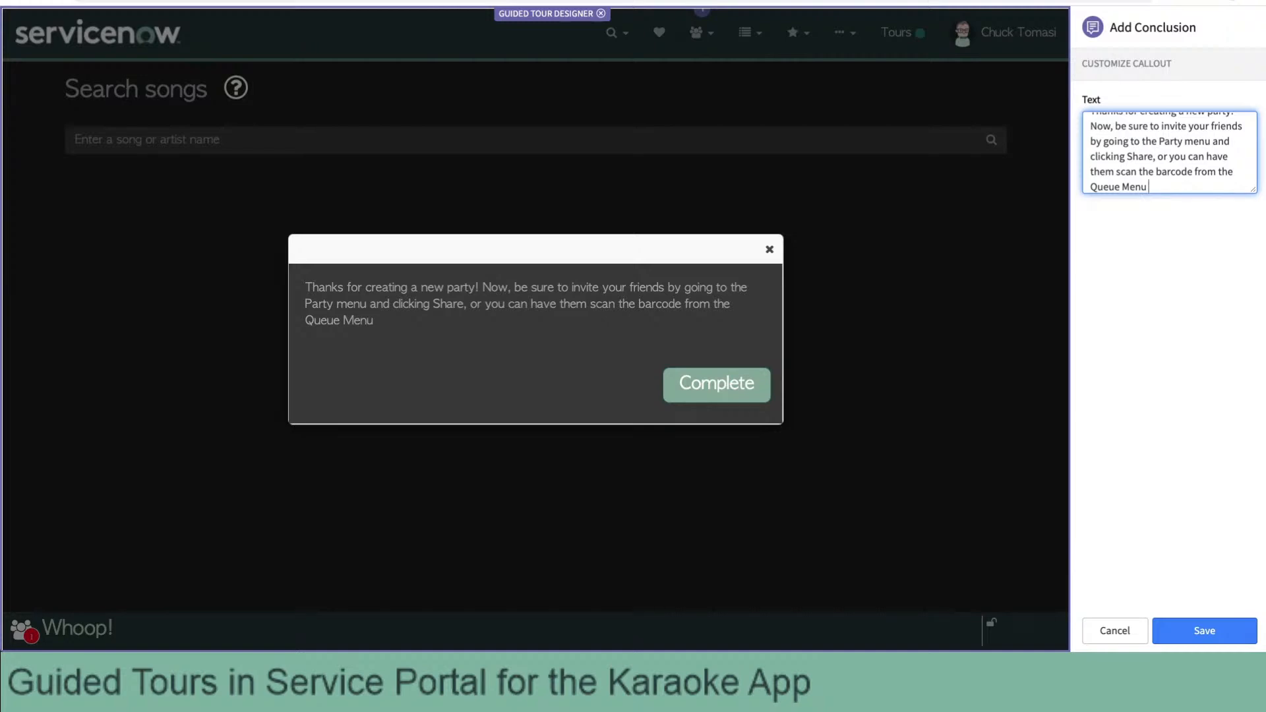
{"action": "type", "text": " a"}
{"action": "left_click_drag", "start_coordinate": [1194, 171], "coordinate": [1155, 187]}
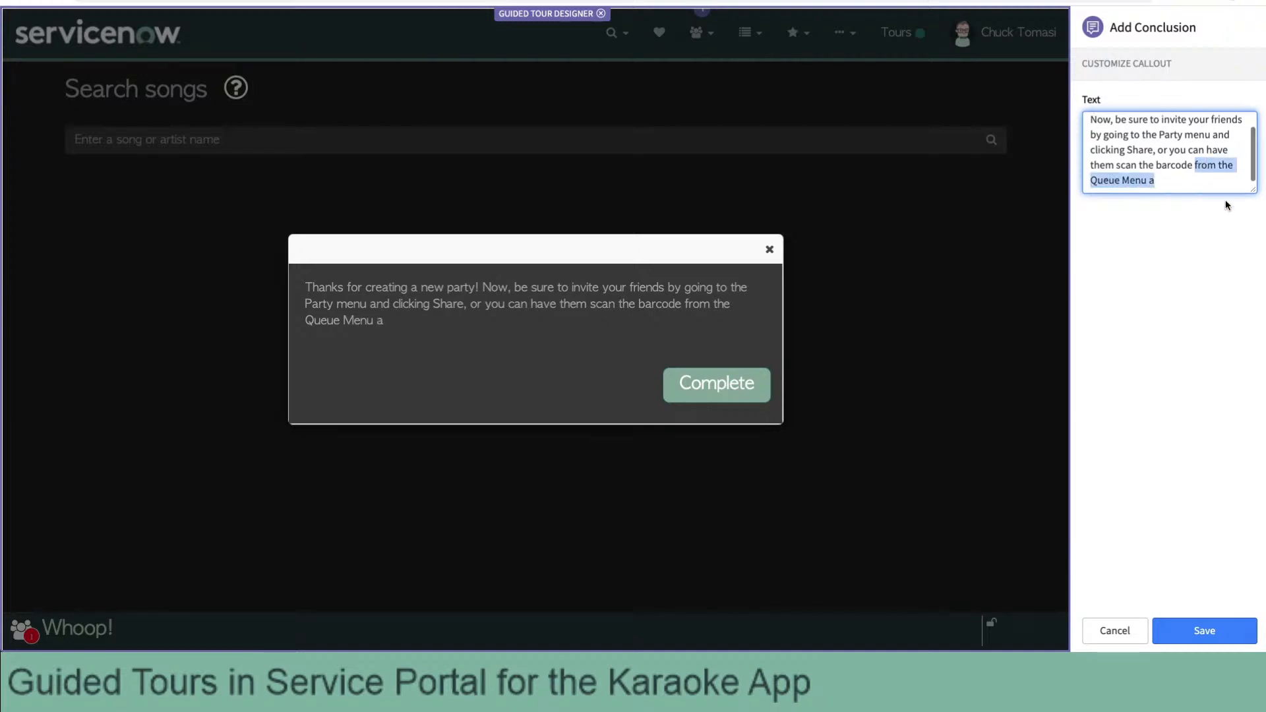
{"action": "type", "text": "at the top of the"}
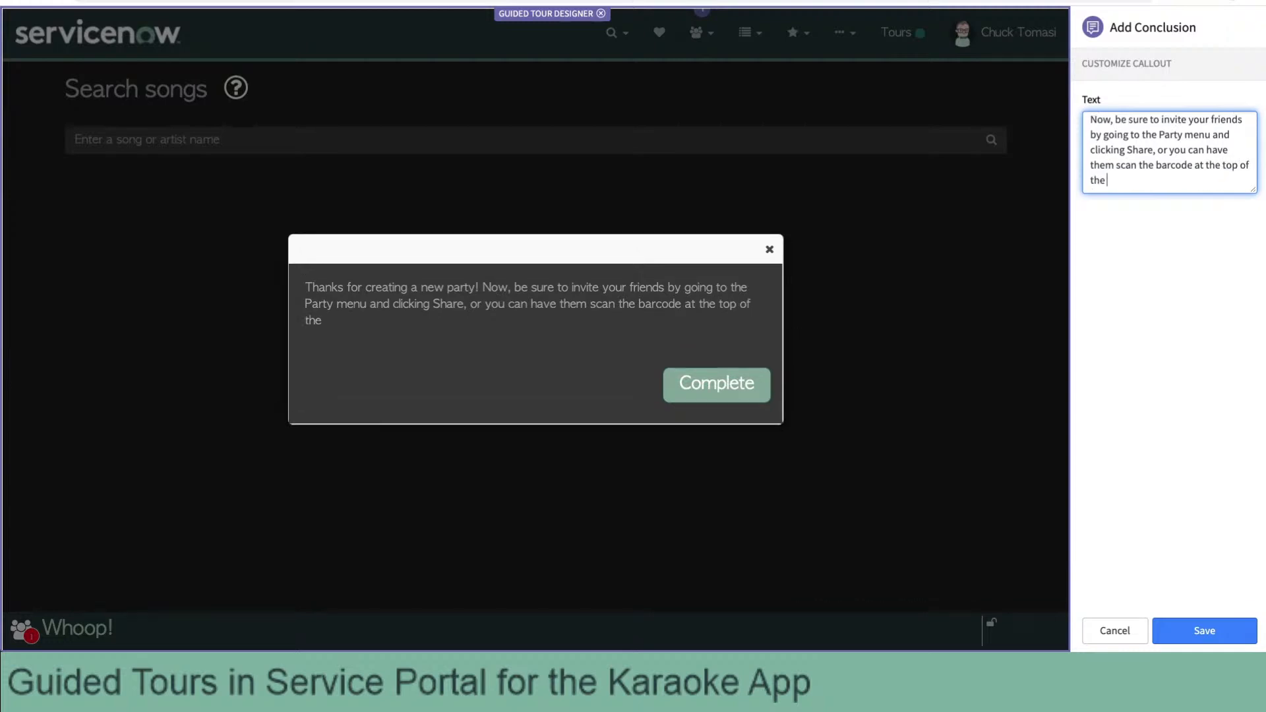
{"action": "type", "text": " DJ Player (in the Queue Menu)"}
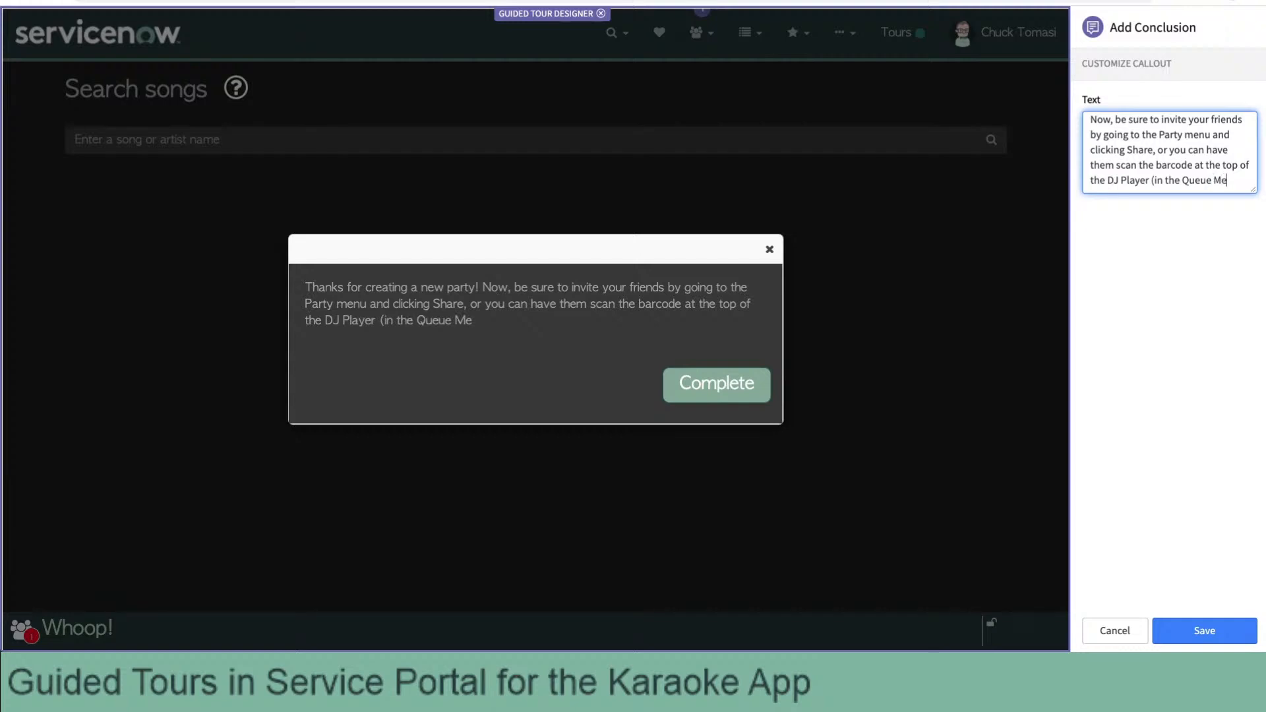
{"action": "left_click", "coordinate": [1203, 630]}
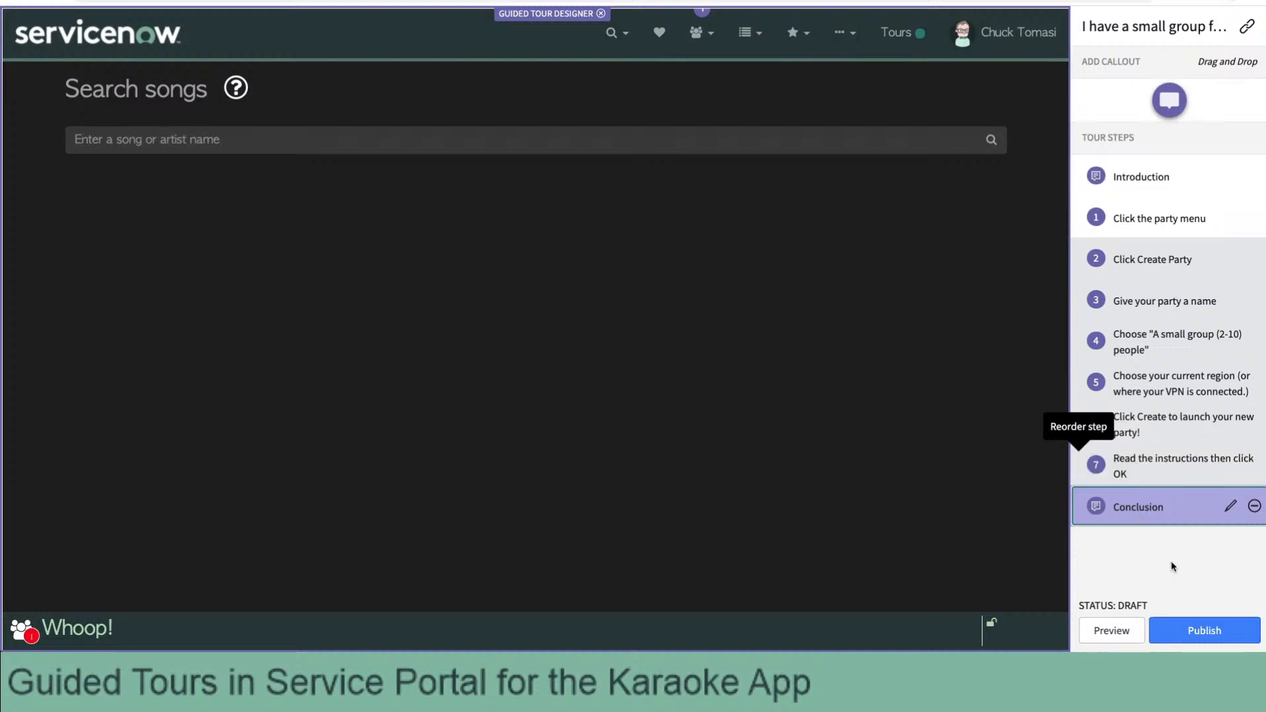
Publish the small group face-to-face tour and dismiss the DJ points notification in the portal.
{"action": "left_click", "coordinate": [1211, 633]}
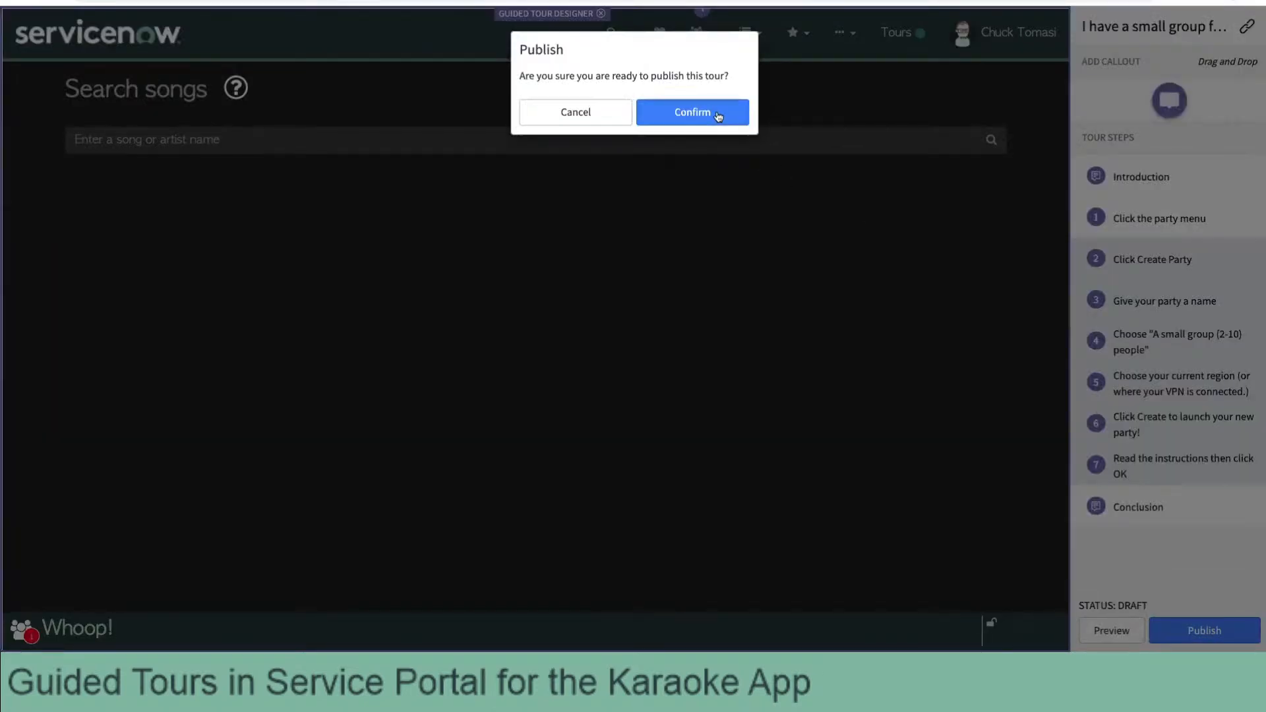
{"action": "left_click", "coordinate": [719, 114]}
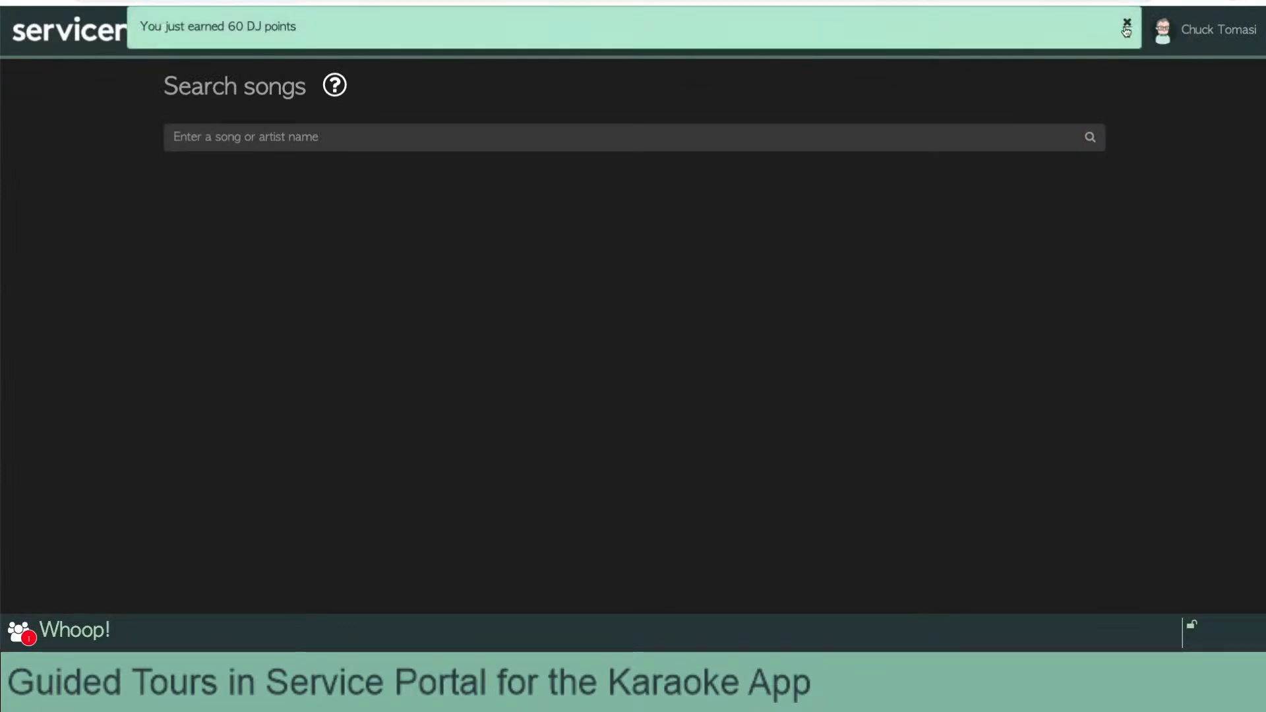
{"action": "left_click", "coordinate": [1126, 23]}
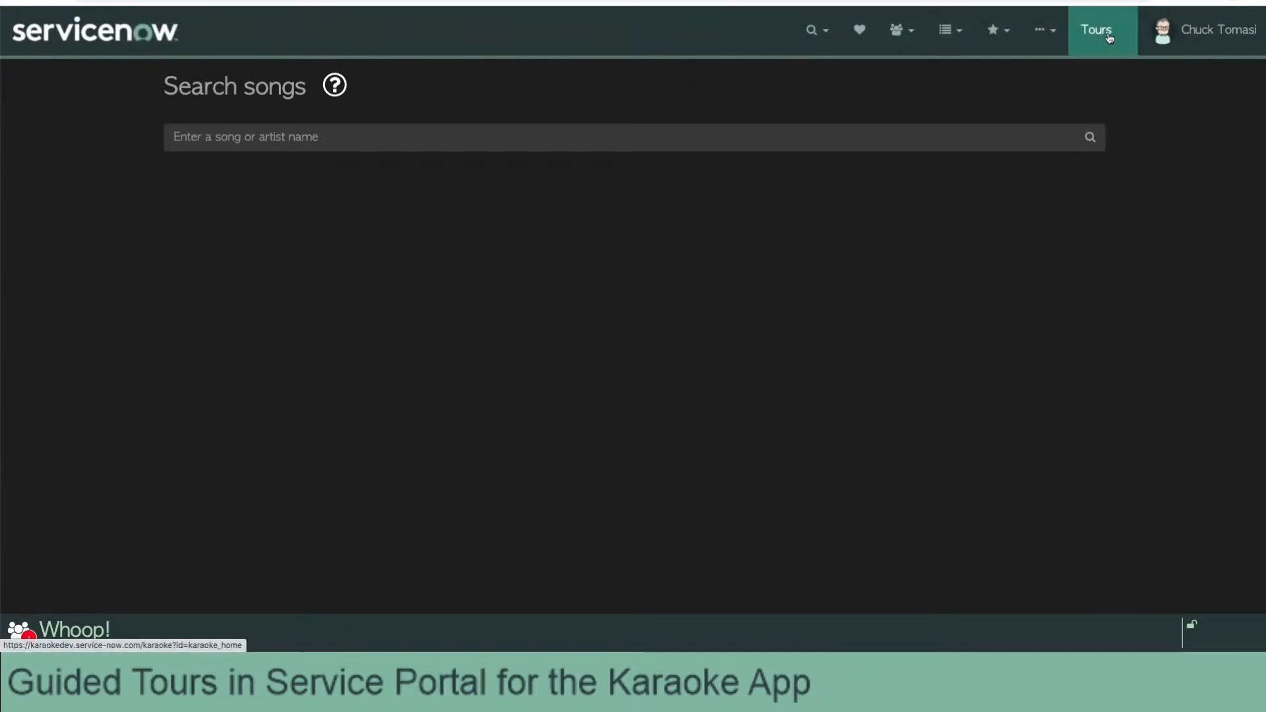
Start the "I have a small group face-to-face" tour and follow its callouts to the Create party form.
{"action": "left_click", "coordinate": [1101, 41]}
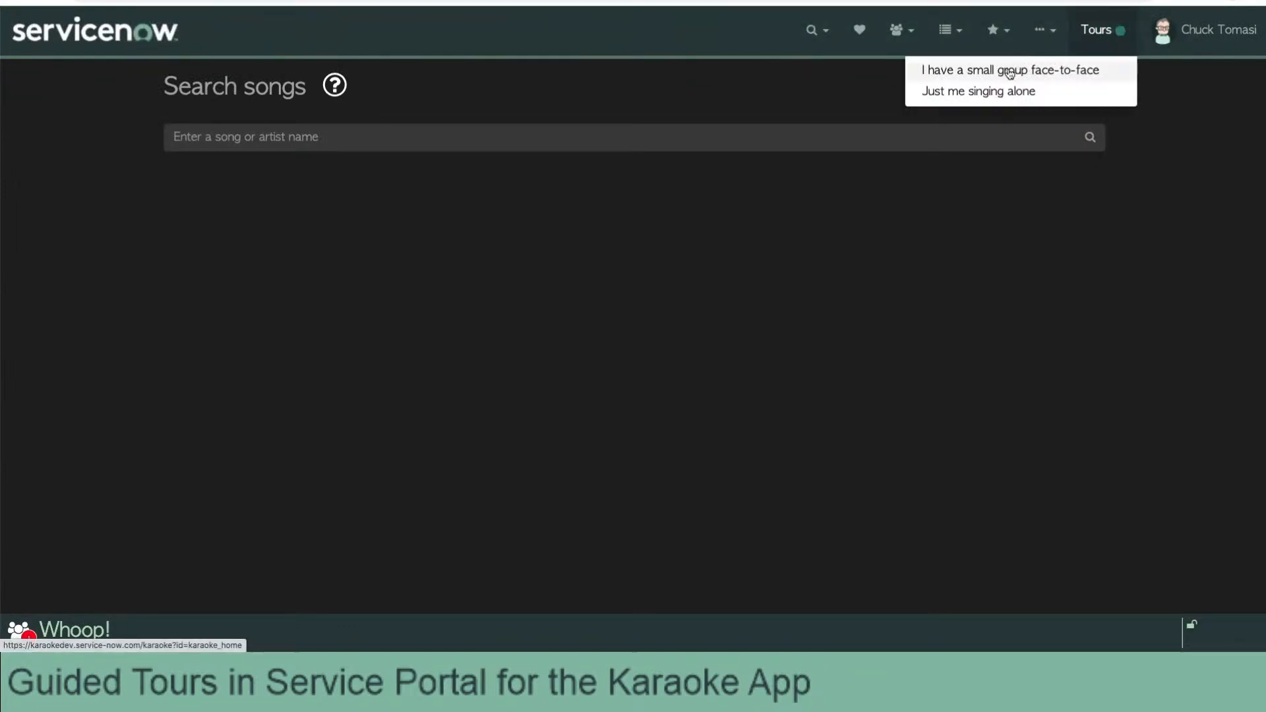
{"action": "left_click", "coordinate": [1010, 73]}
{"action": "left_click", "coordinate": [797, 365]}
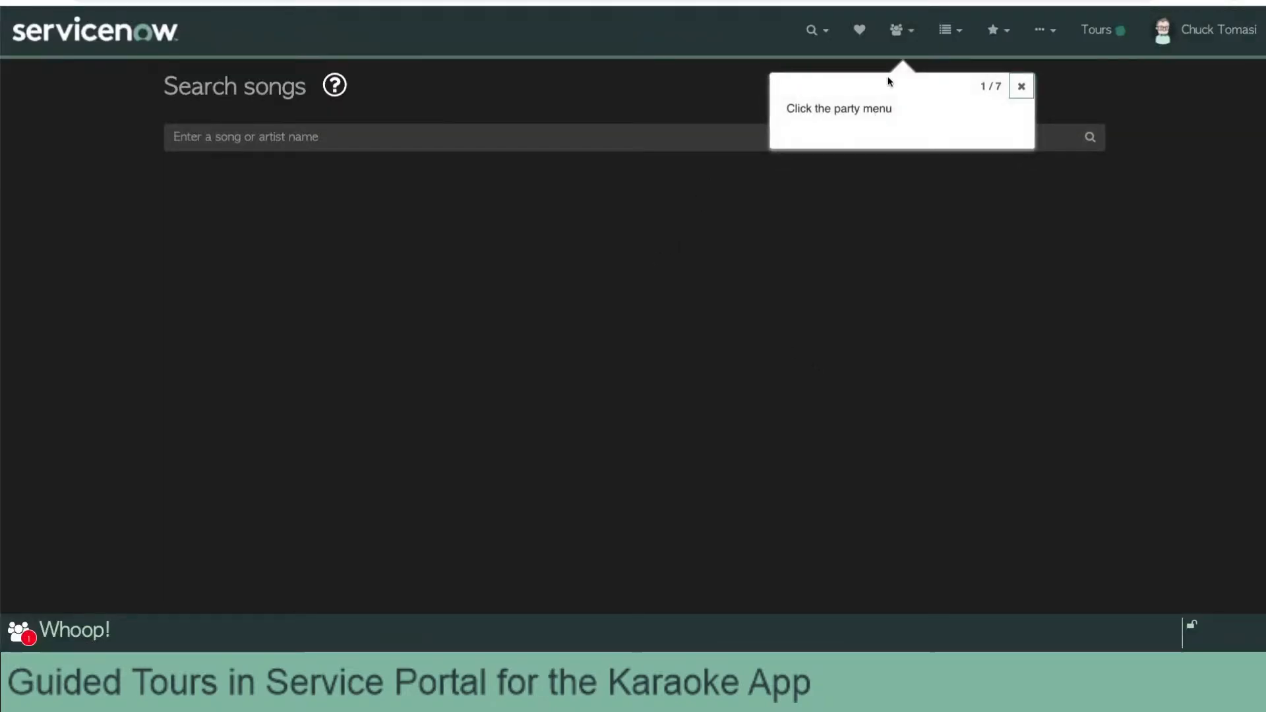
{"action": "left_click", "coordinate": [896, 29]}
{"action": "left_click", "coordinate": [863, 99]}
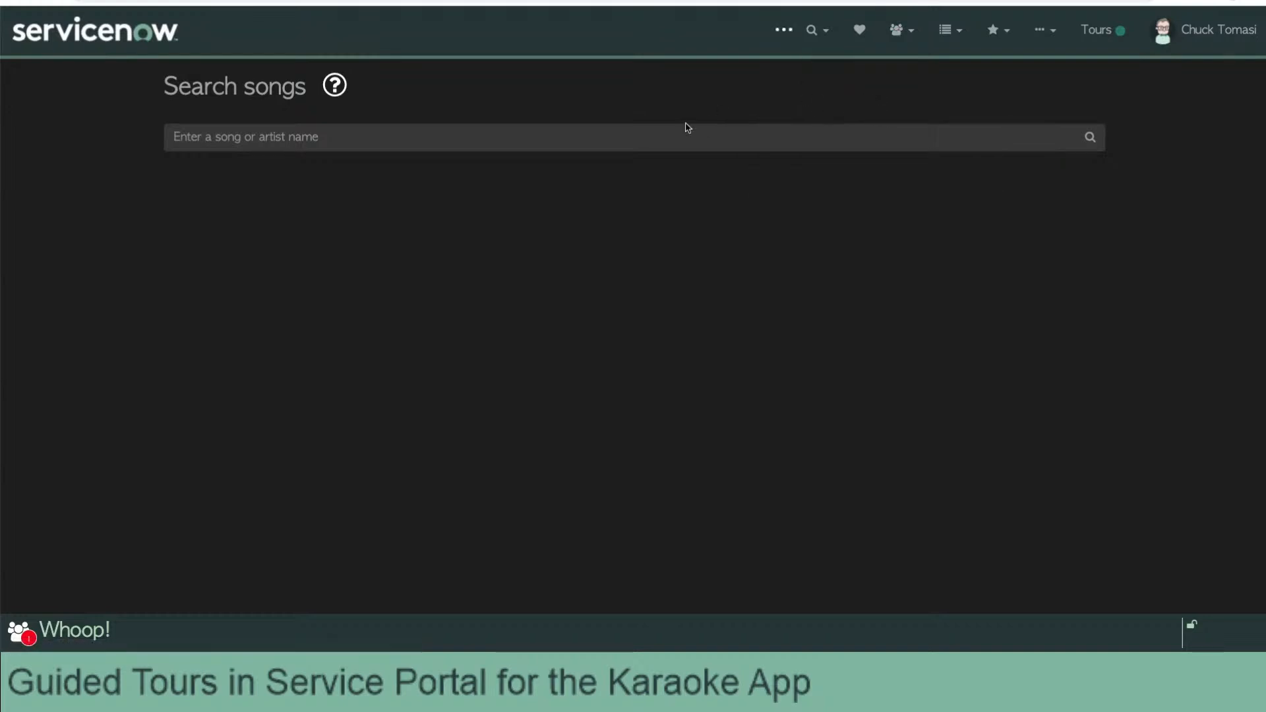
Name the party "Fairy-oke", advance the tour, and try to choose the small group (2-10 people) option.
{"action": "left_click", "coordinate": [586, 156]}
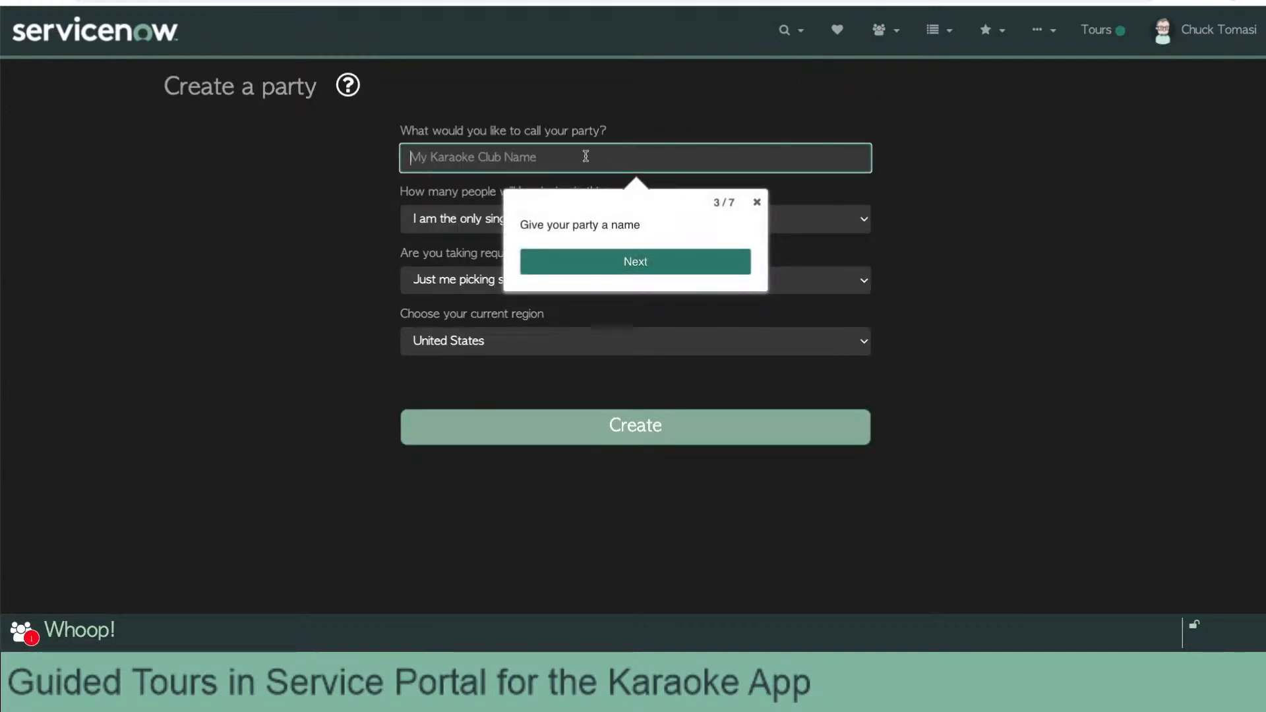
{"action": "type", "text": "Fairy"}
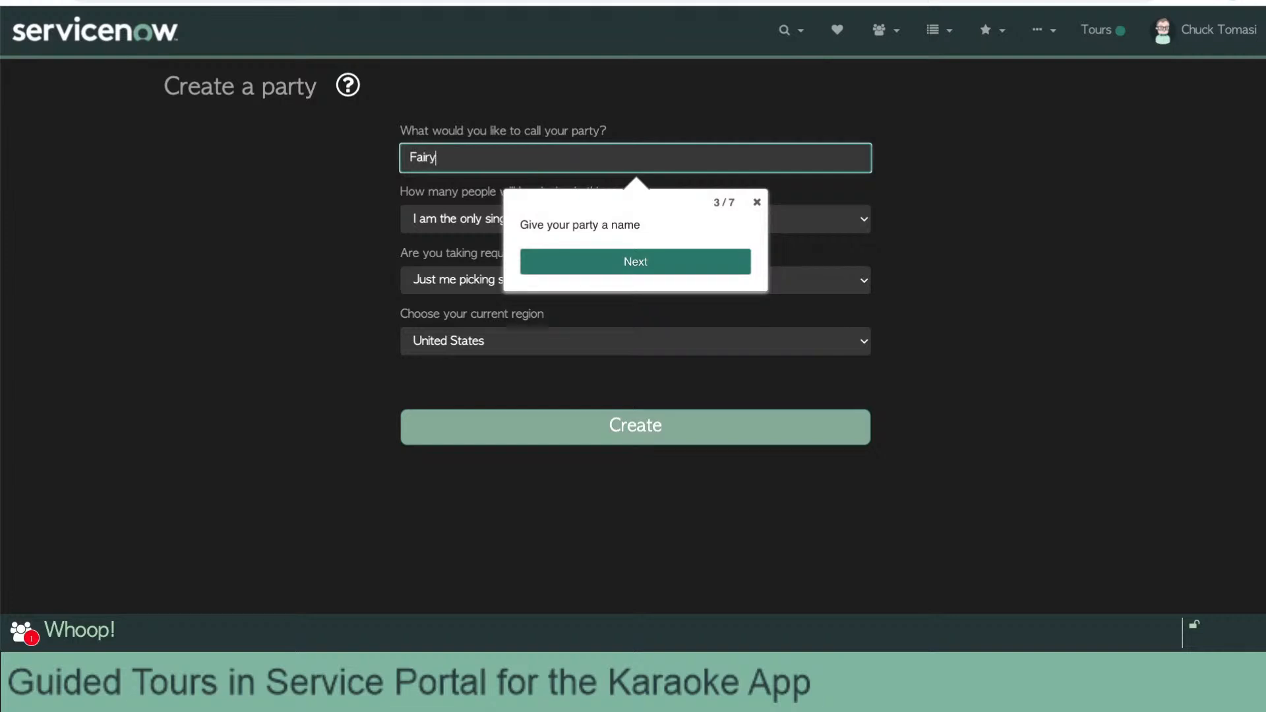
{"action": "type", "text": "-oke"}
{"action": "left_click", "coordinate": [660, 264]}
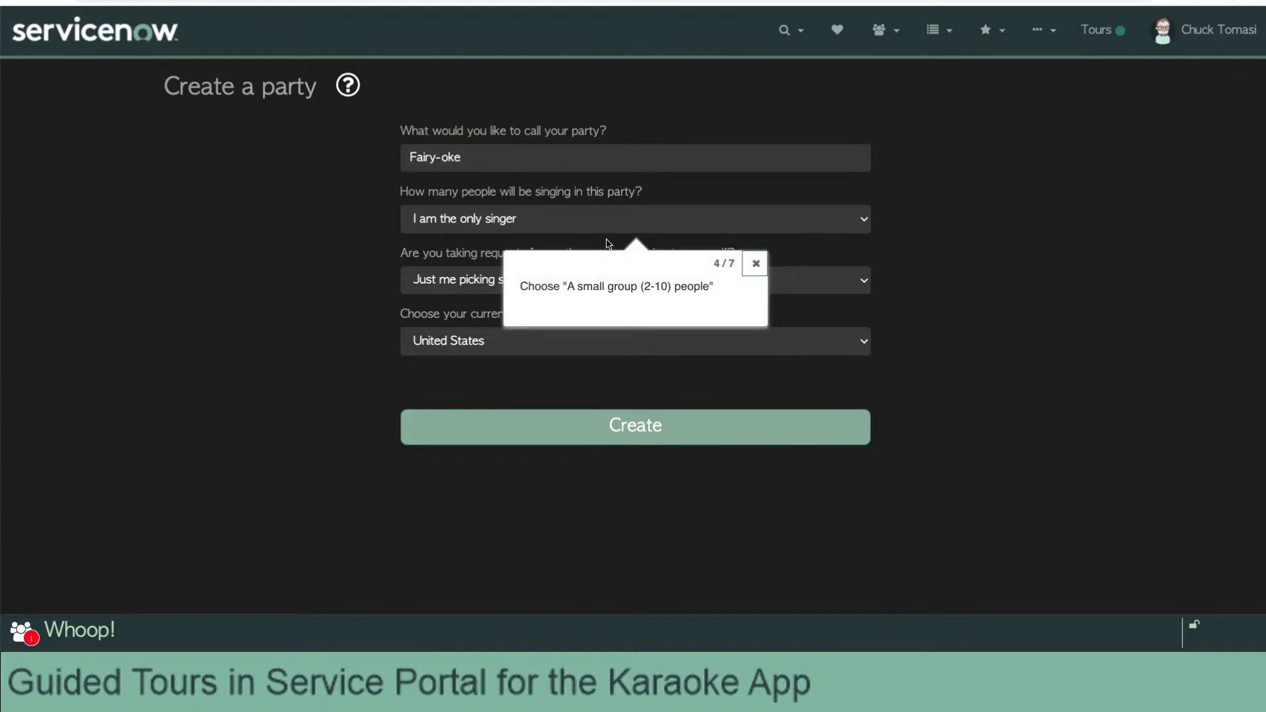
{"action": "left_click", "coordinate": [608, 219]}
{"action": "left_click", "coordinate": [601, 235]}
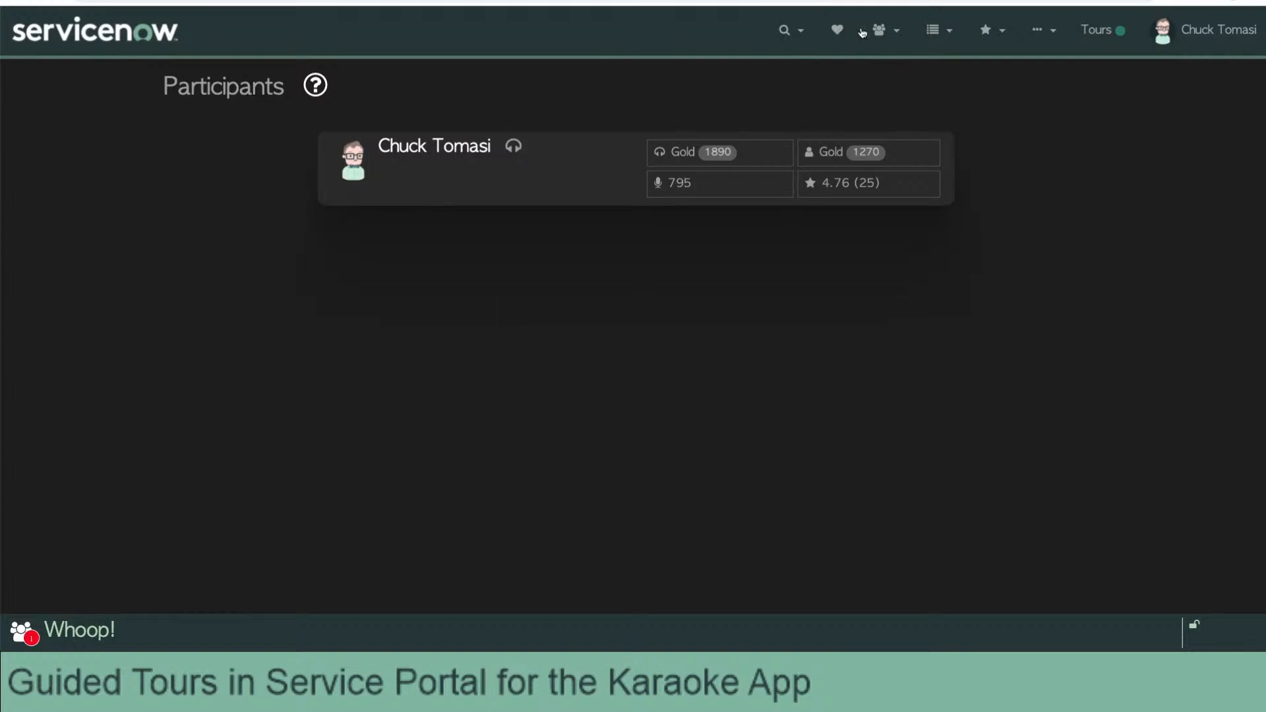
Reopen the Create party form from the party menu and close the running tour's callout.
{"action": "left_click", "coordinate": [890, 33]}
{"action": "left_click", "coordinate": [804, 110]}
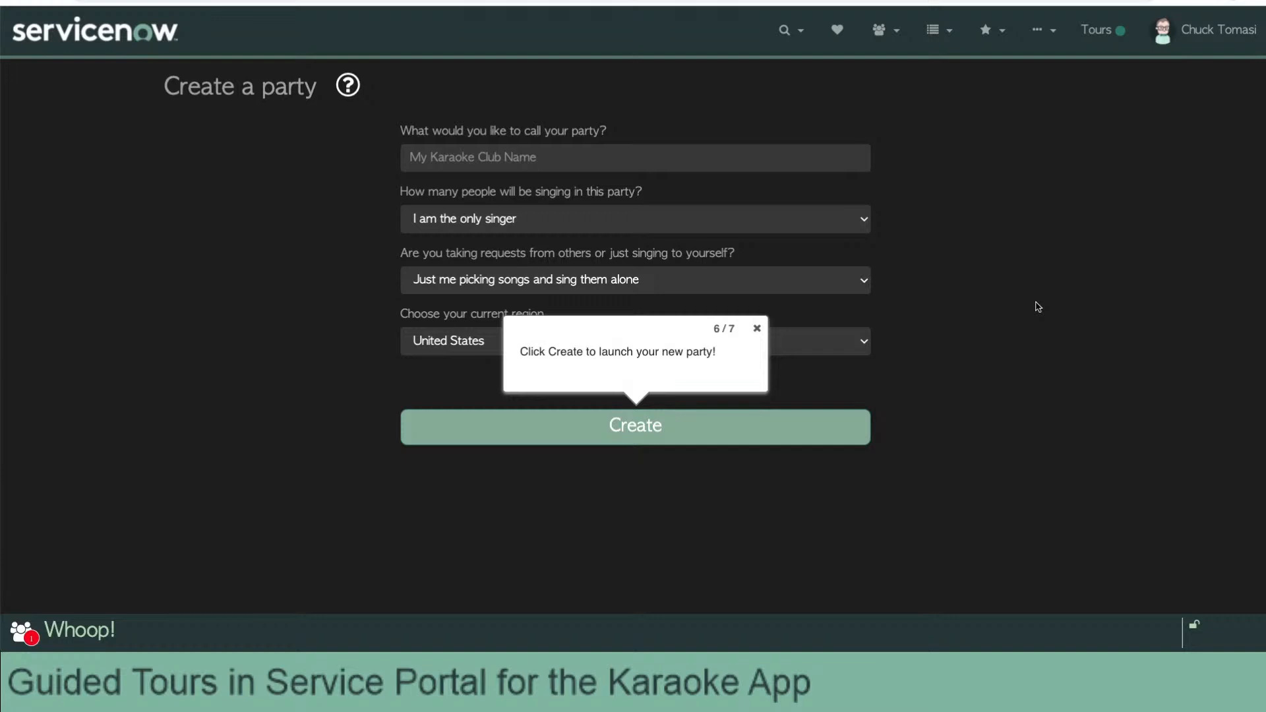
{"action": "left_click", "coordinate": [756, 329]}
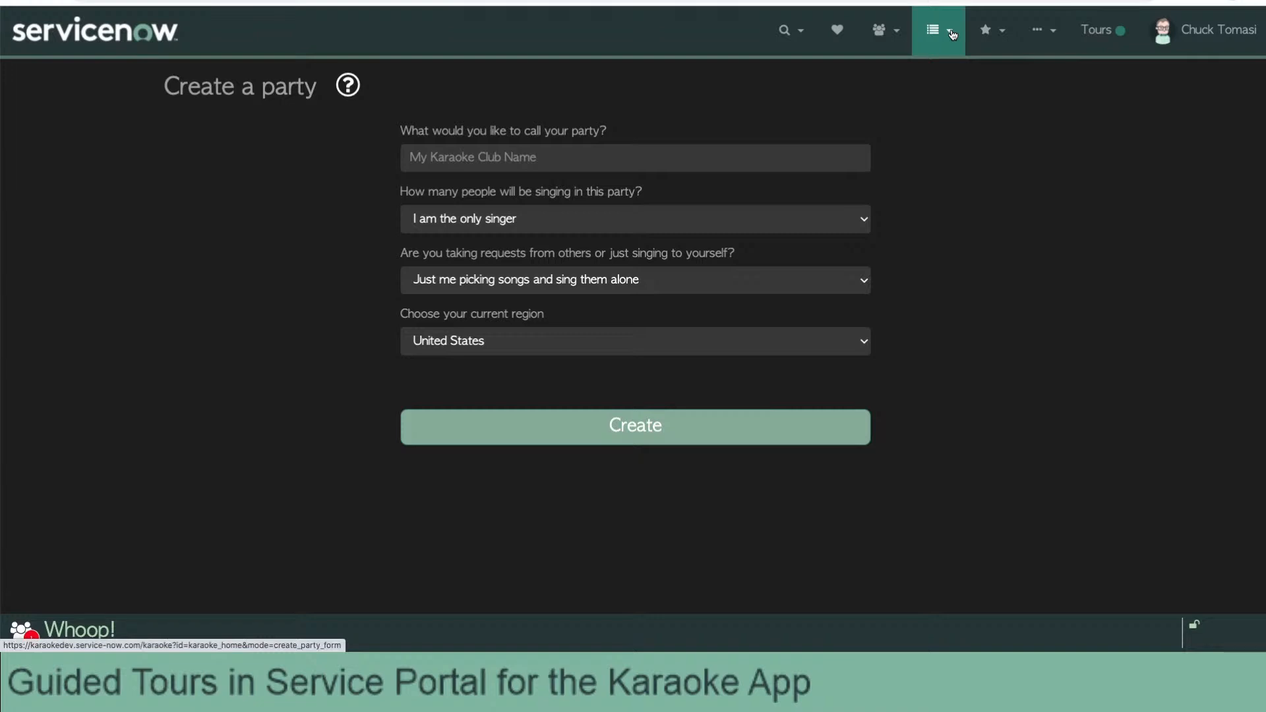
{"action": "left_click", "coordinate": [884, 30]}
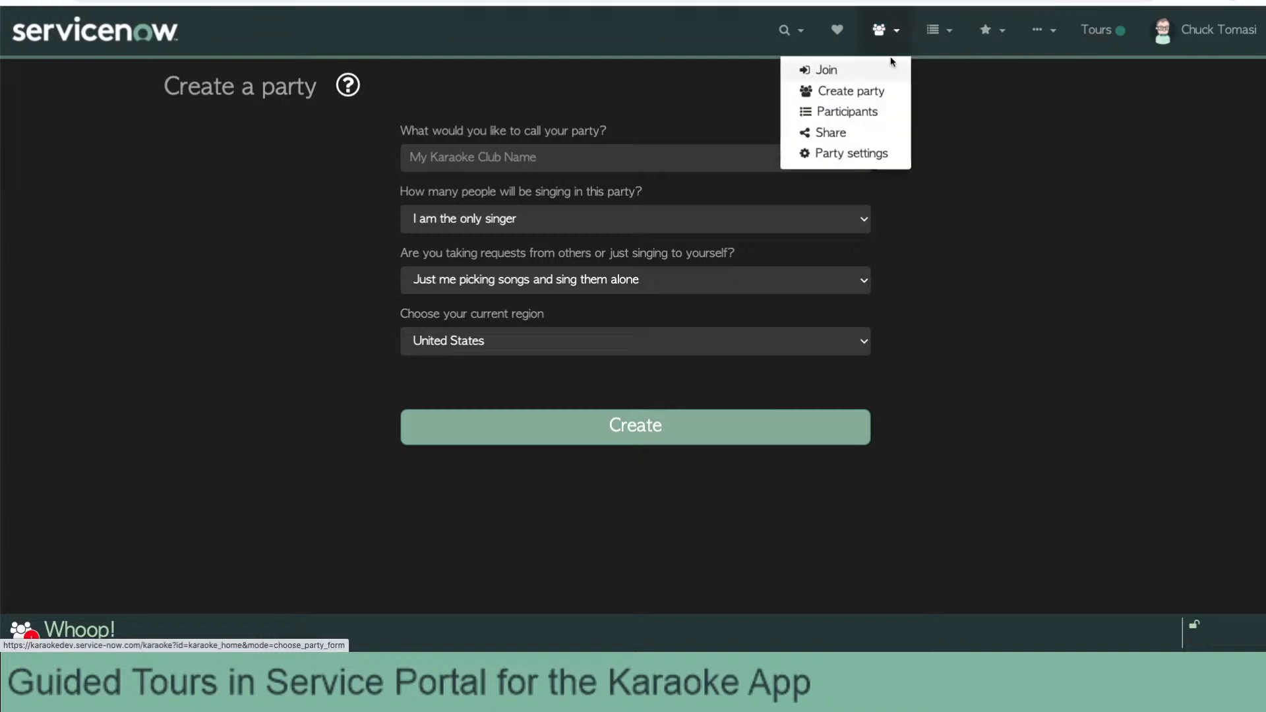
{"action": "left_click", "coordinate": [984, 99]}
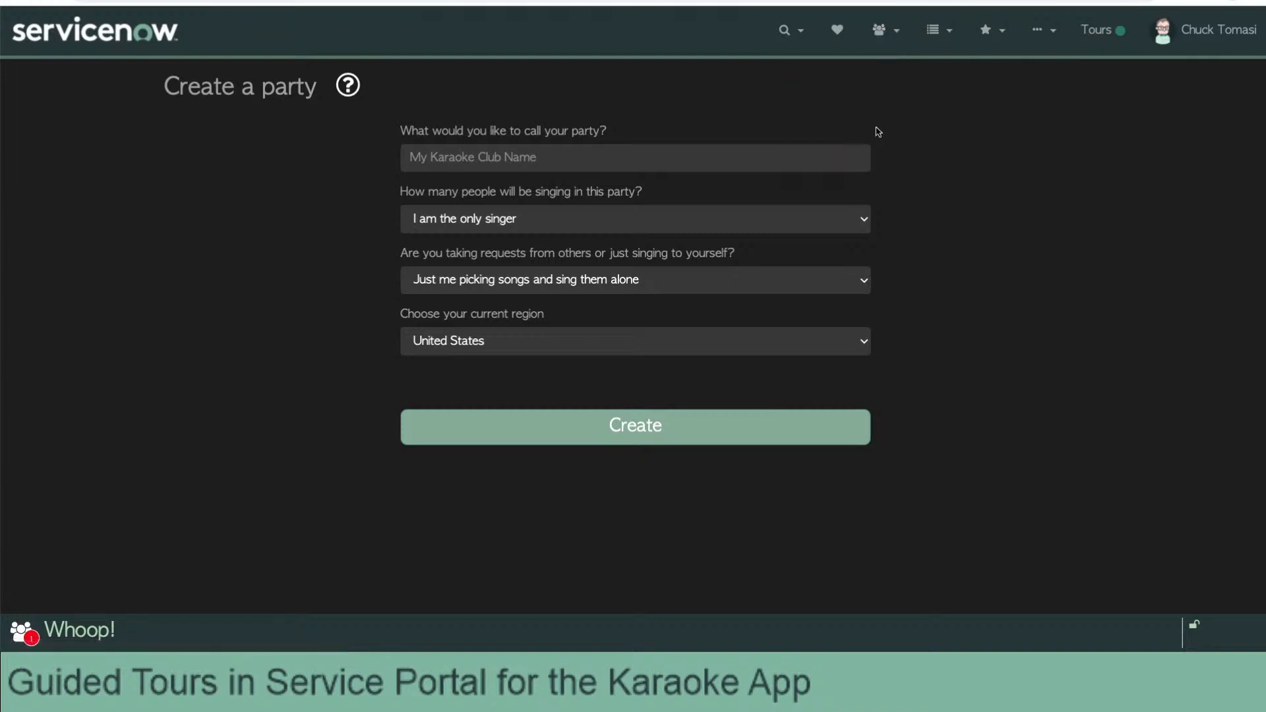
Restart the small group face-to-face tour and follow its callouts through the party menu to Create party.
{"action": "left_click", "coordinate": [1098, 39]}
{"action": "left_click", "coordinate": [1043, 77]}
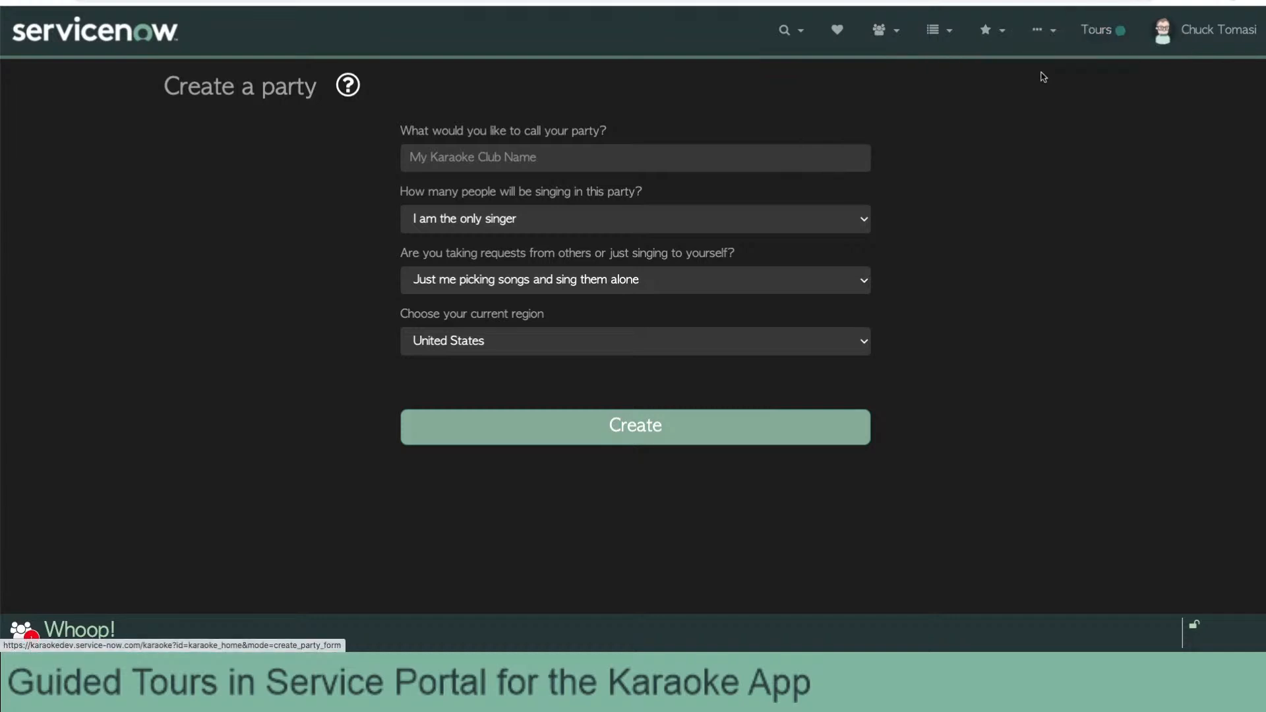
{"action": "left_click", "coordinate": [838, 383]}
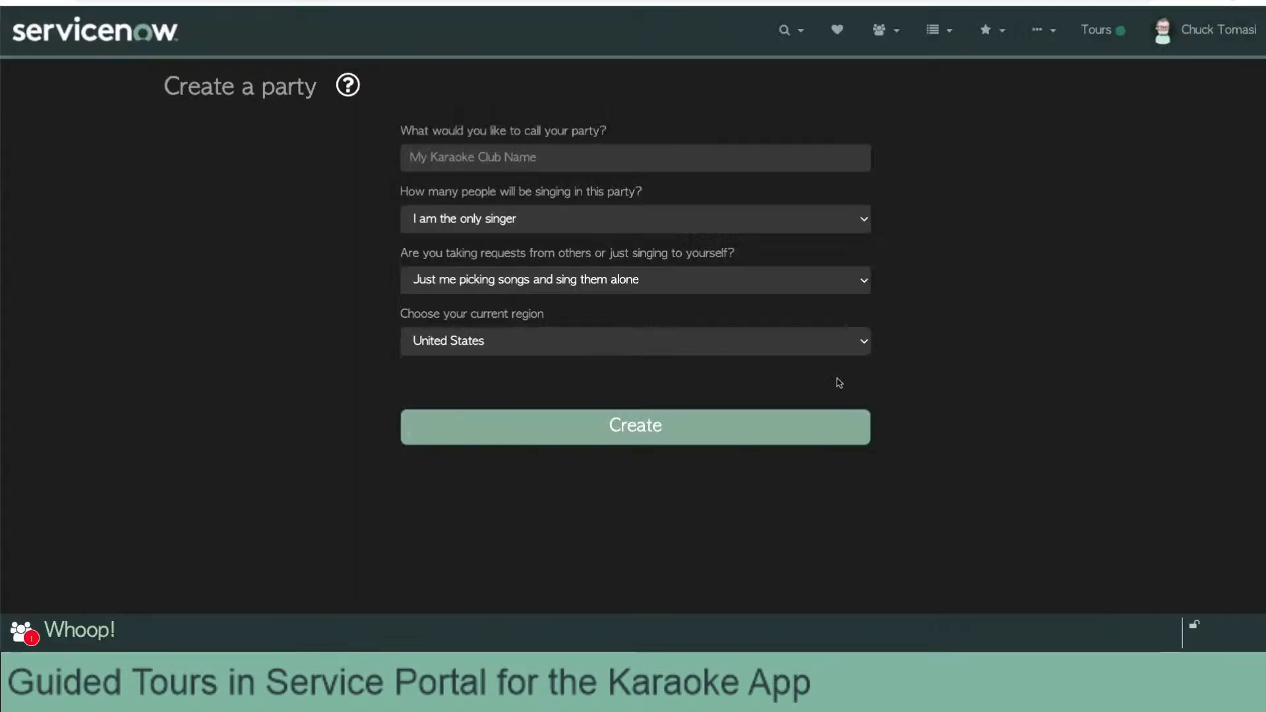
{"action": "left_click", "coordinate": [884, 30]}
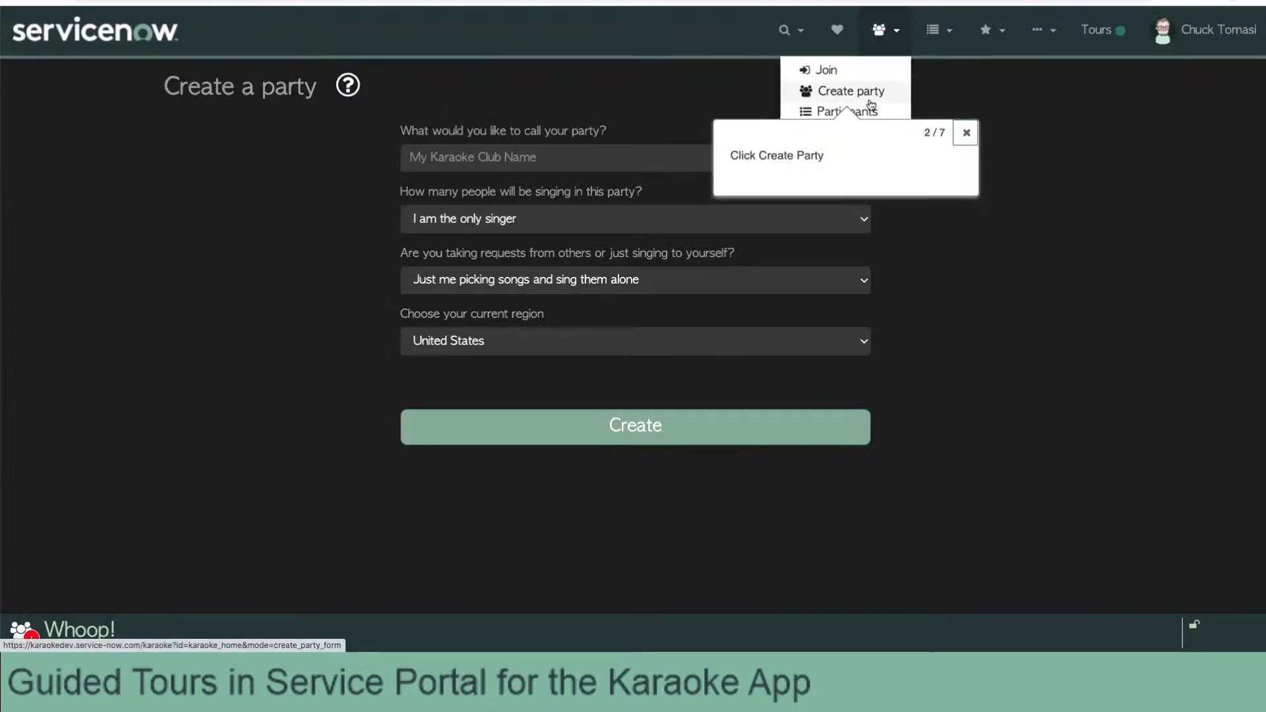
{"action": "left_click", "coordinate": [869, 99]}
Name the party "Burn the witches!" and advance the tour past its naming callout.
{"action": "left_click", "coordinate": [642, 162]}
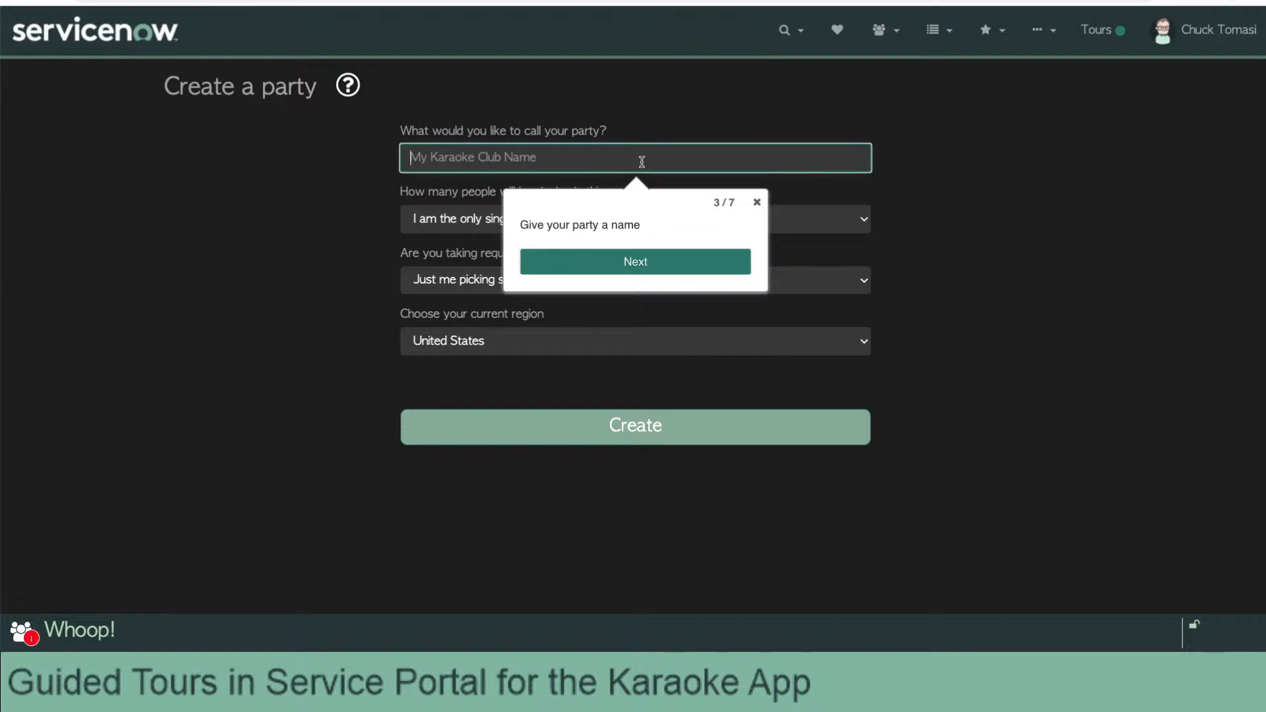
{"action": "type", "text": "Death to"}
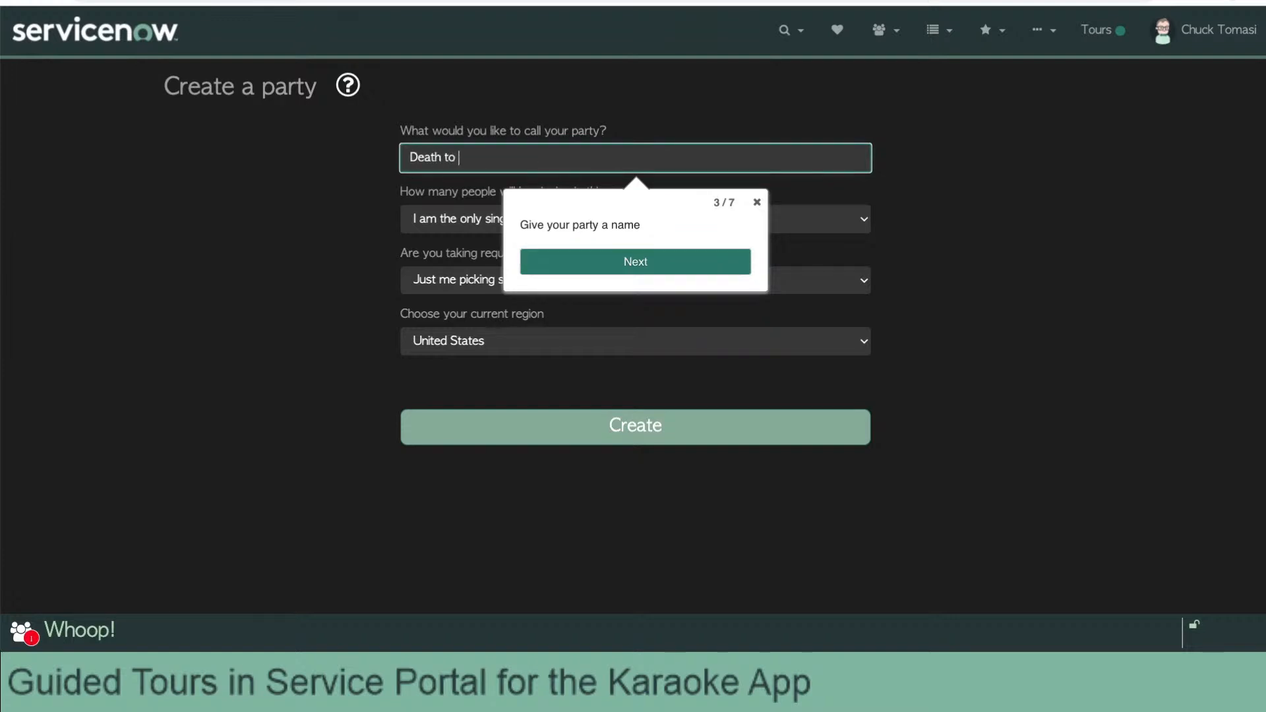
{"action": "key", "text": "ctrl+a"}
{"action": "type", "text": "Burn the wid"}
{"action": "type", "text": "ches!"}
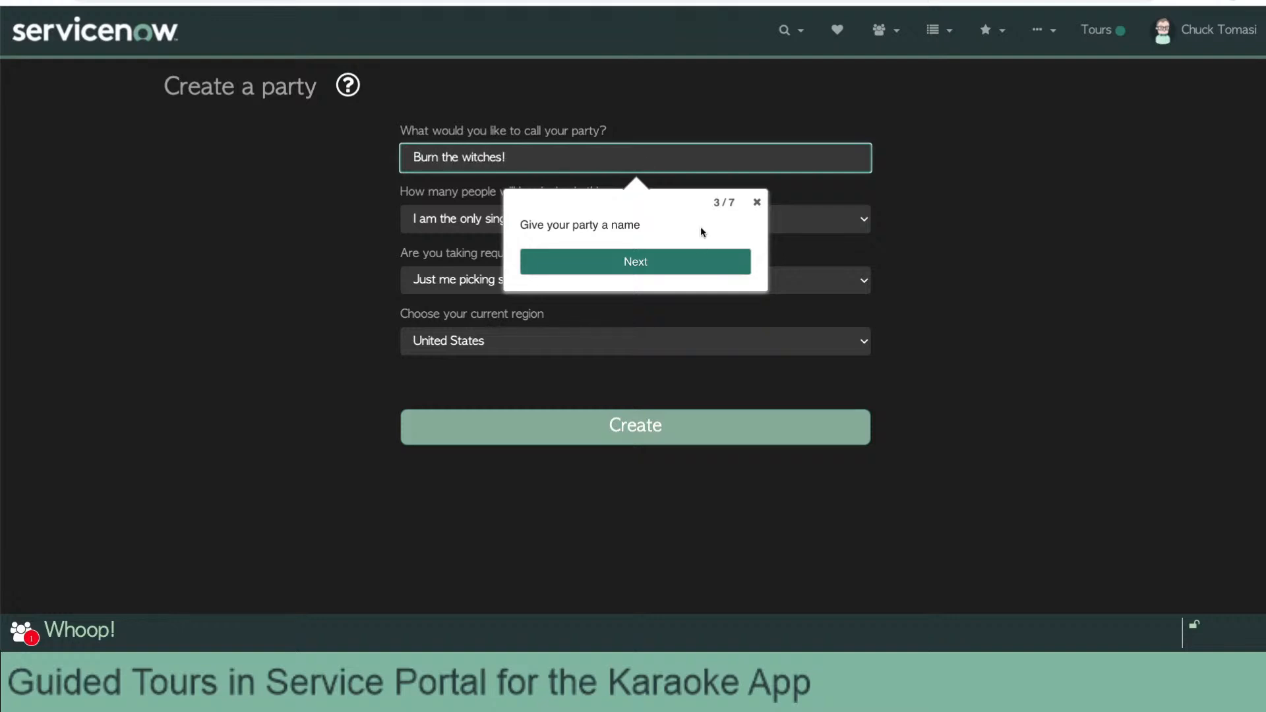
{"action": "left_click", "coordinate": [693, 262]}
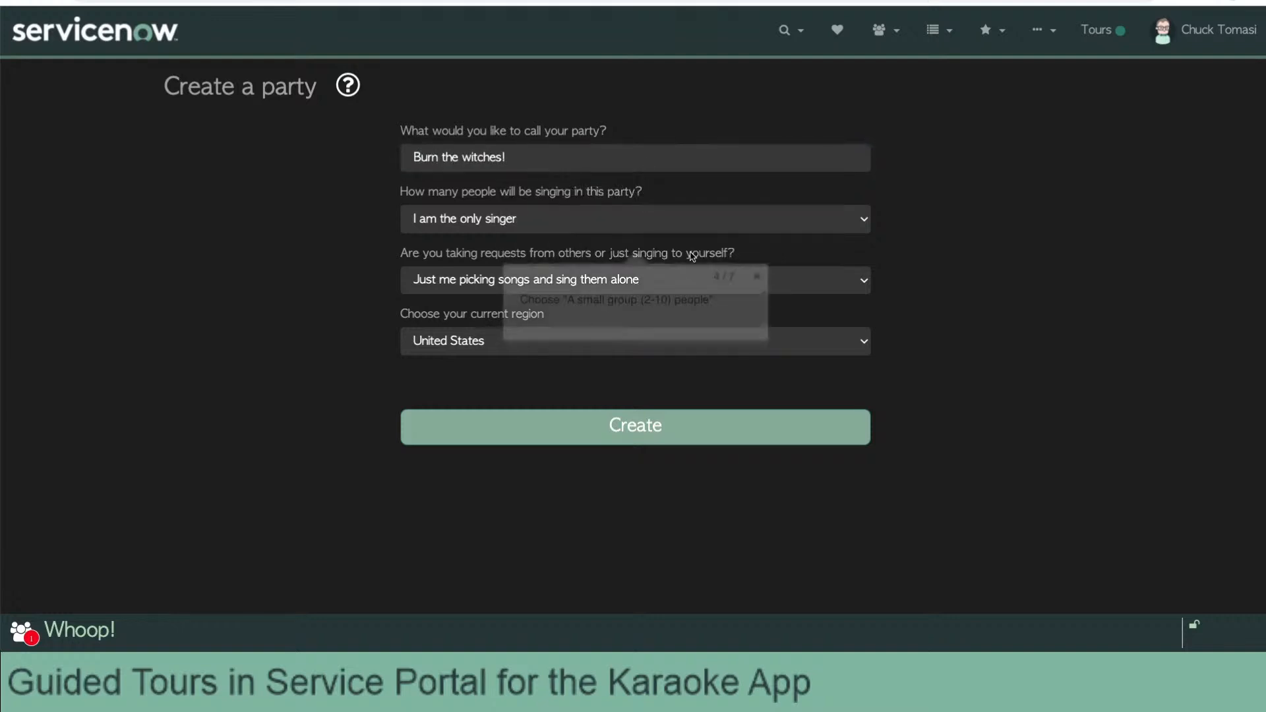
Set the number of singers to "A small group (2-10 people)", switching to "I am the only singer" and back to retest the tour.
{"action": "left_click", "coordinate": [573, 224]}
{"action": "left_click", "coordinate": [570, 236]}
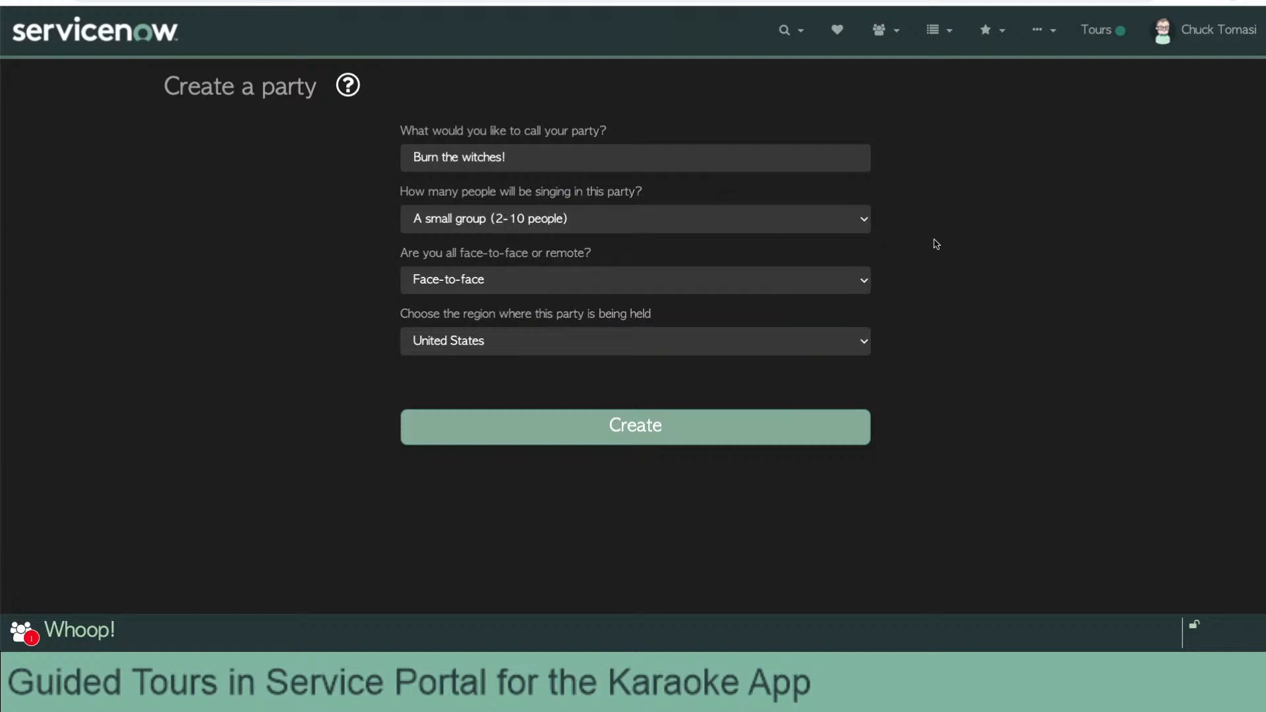
{"action": "left_click", "coordinate": [829, 156]}
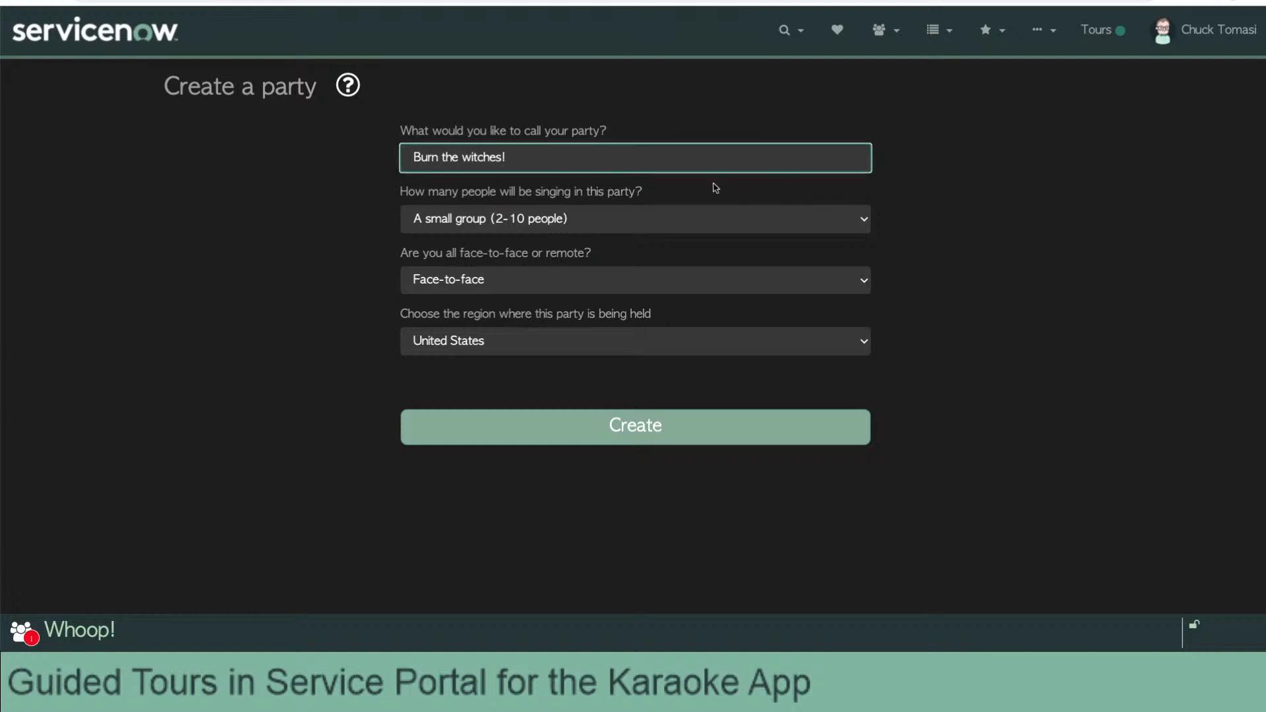
{"action": "left_click", "coordinate": [696, 219]}
{"action": "left_click", "coordinate": [696, 219]}
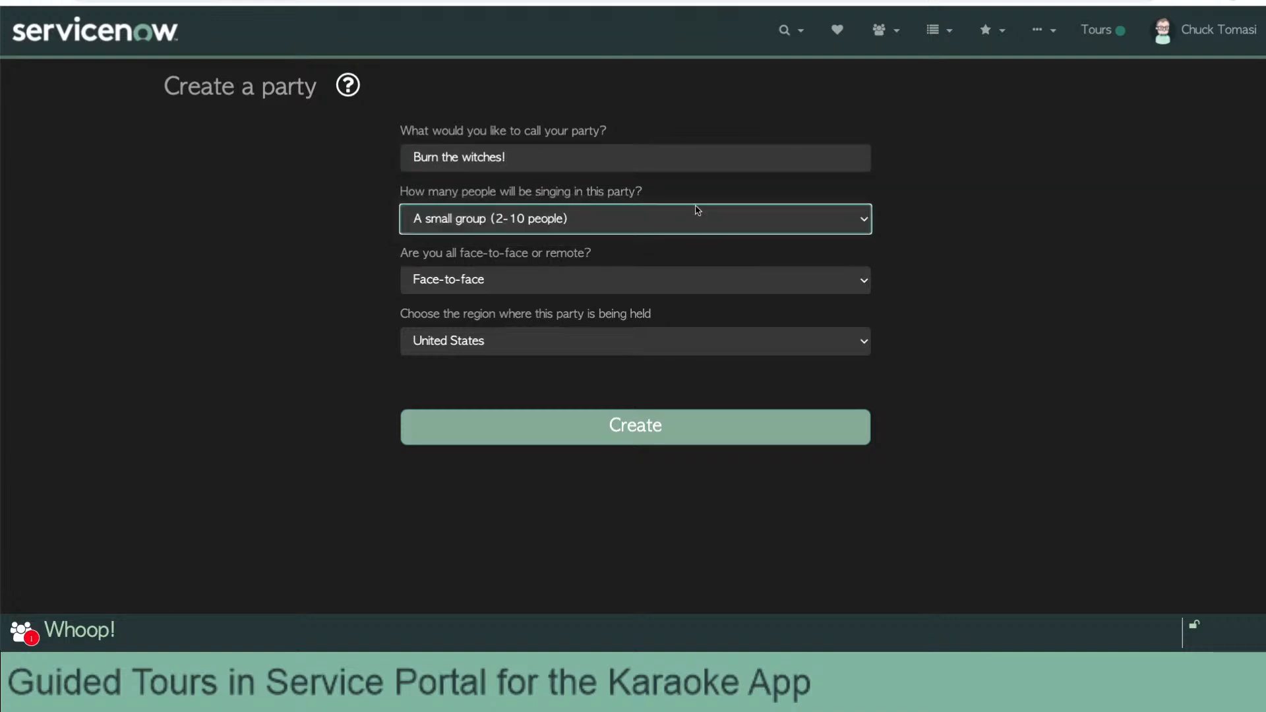
{"action": "left_click", "coordinate": [694, 217]}
{"action": "left_click", "coordinate": [691, 208]}
{"action": "left_click", "coordinate": [692, 215]}
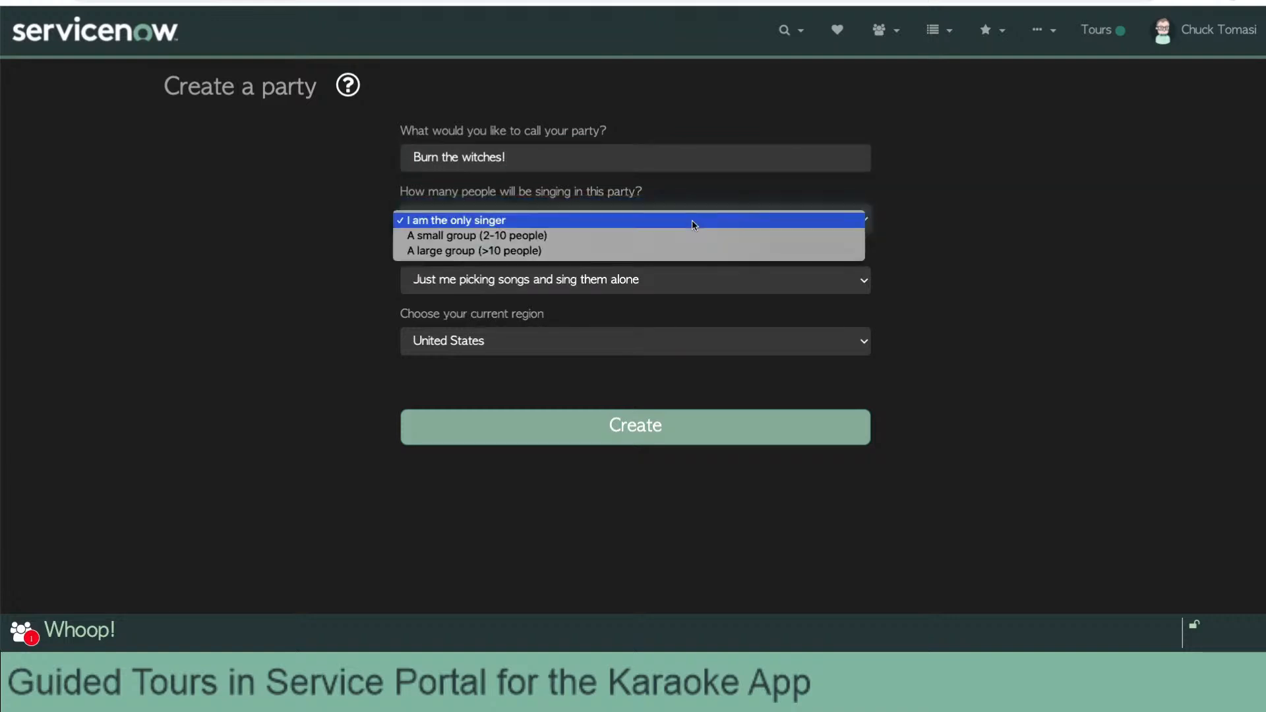
{"action": "key", "text": "Escape"}
{"action": "left_click", "coordinate": [691, 242]}
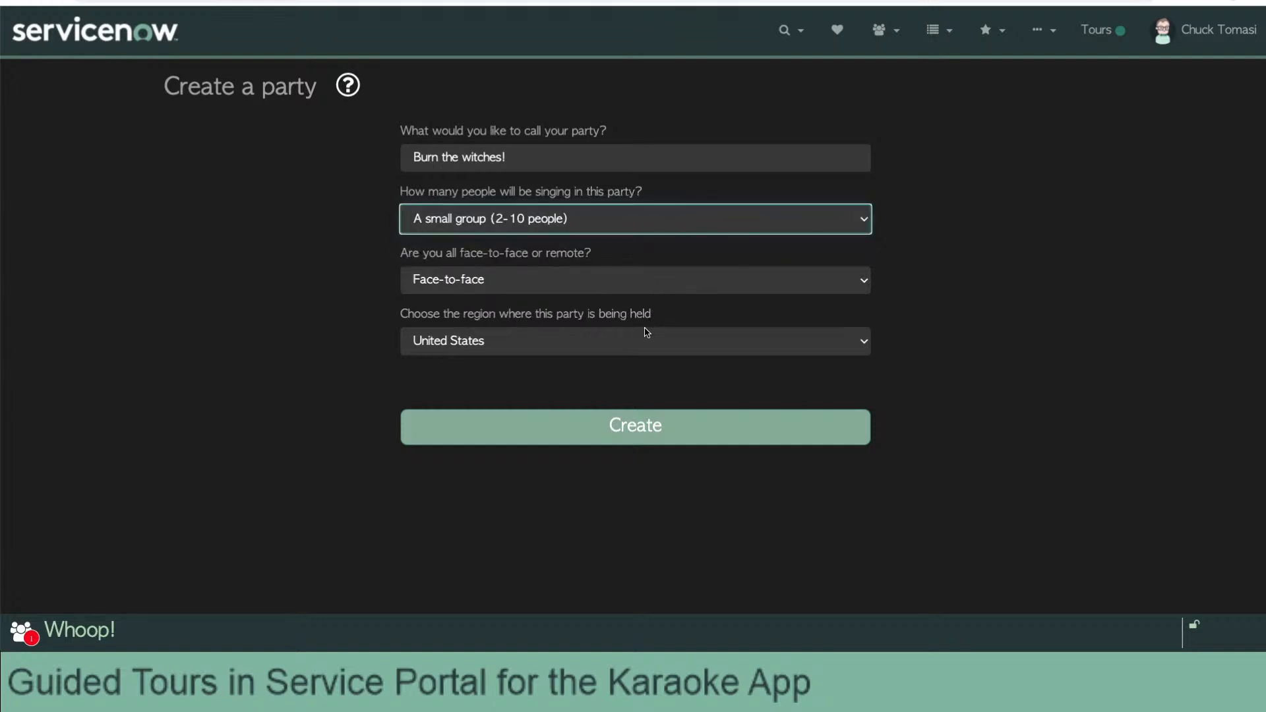
Keep United States as the party's region, create the party and dismiss the invitation message.
{"action": "left_click", "coordinate": [645, 341]}
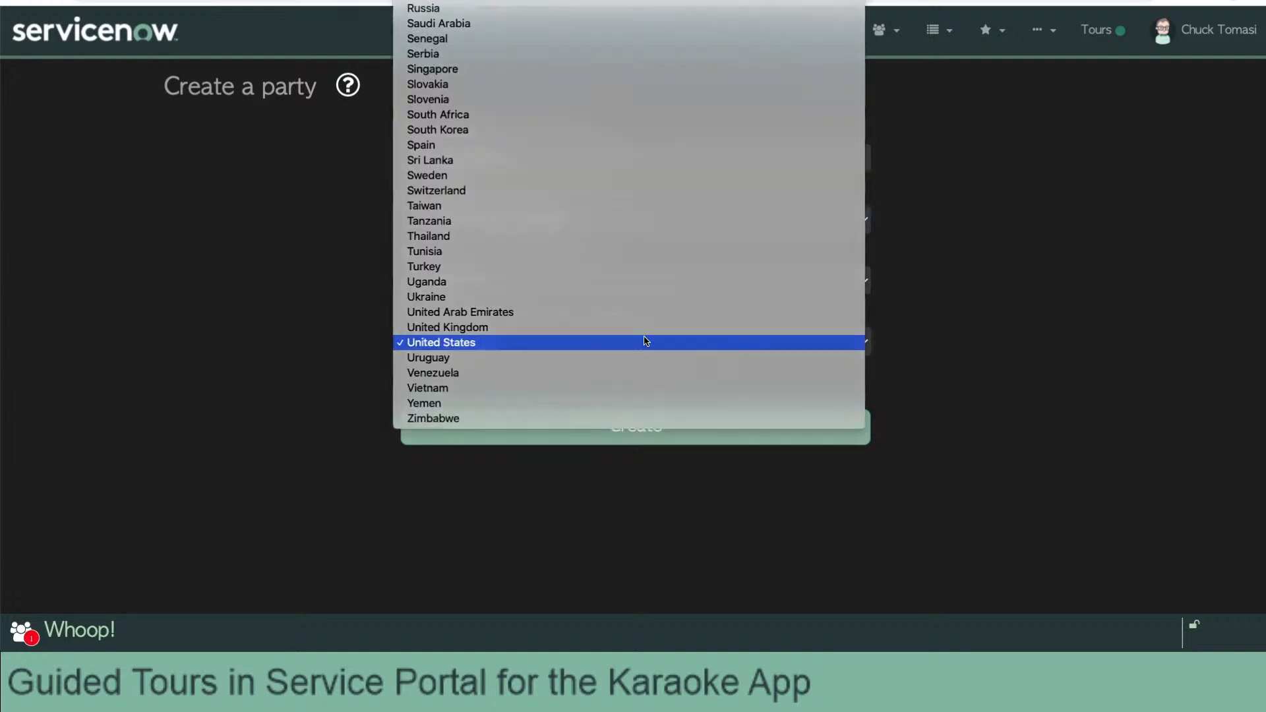
{"action": "left_click", "coordinate": [644, 342]}
{"action": "left_click", "coordinate": [887, 376]}
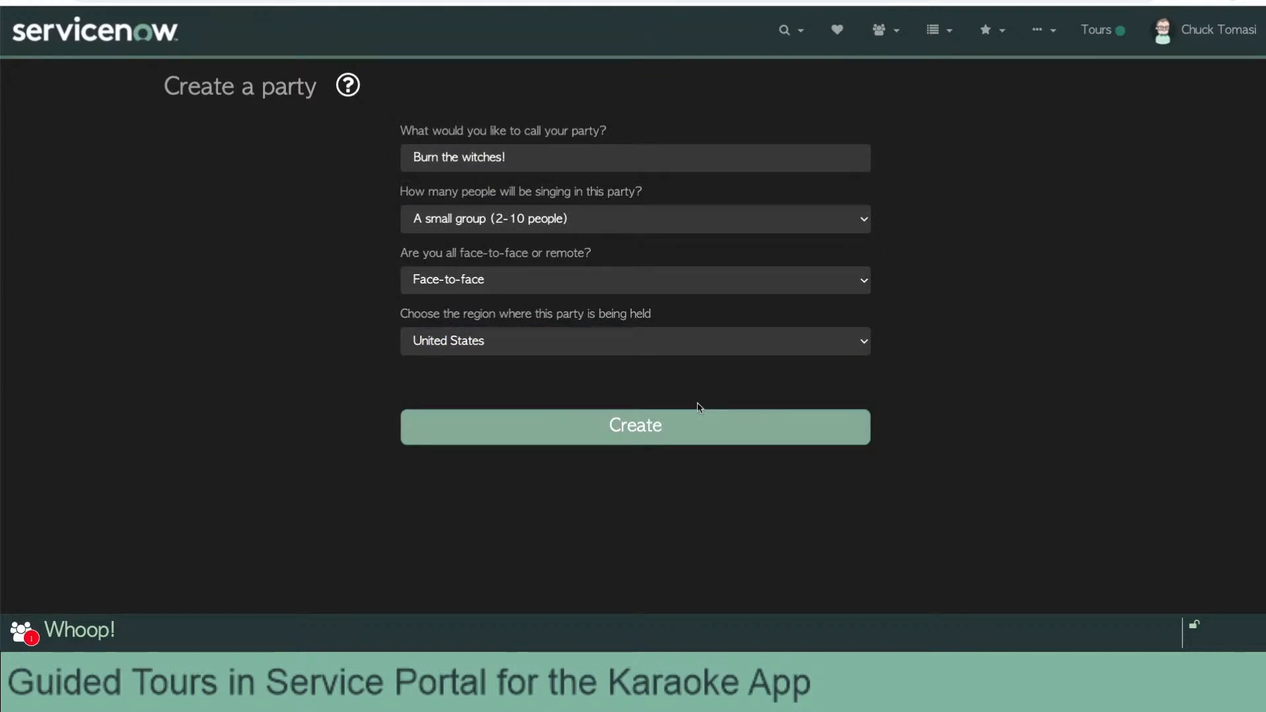
{"action": "left_click", "coordinate": [635, 428]}
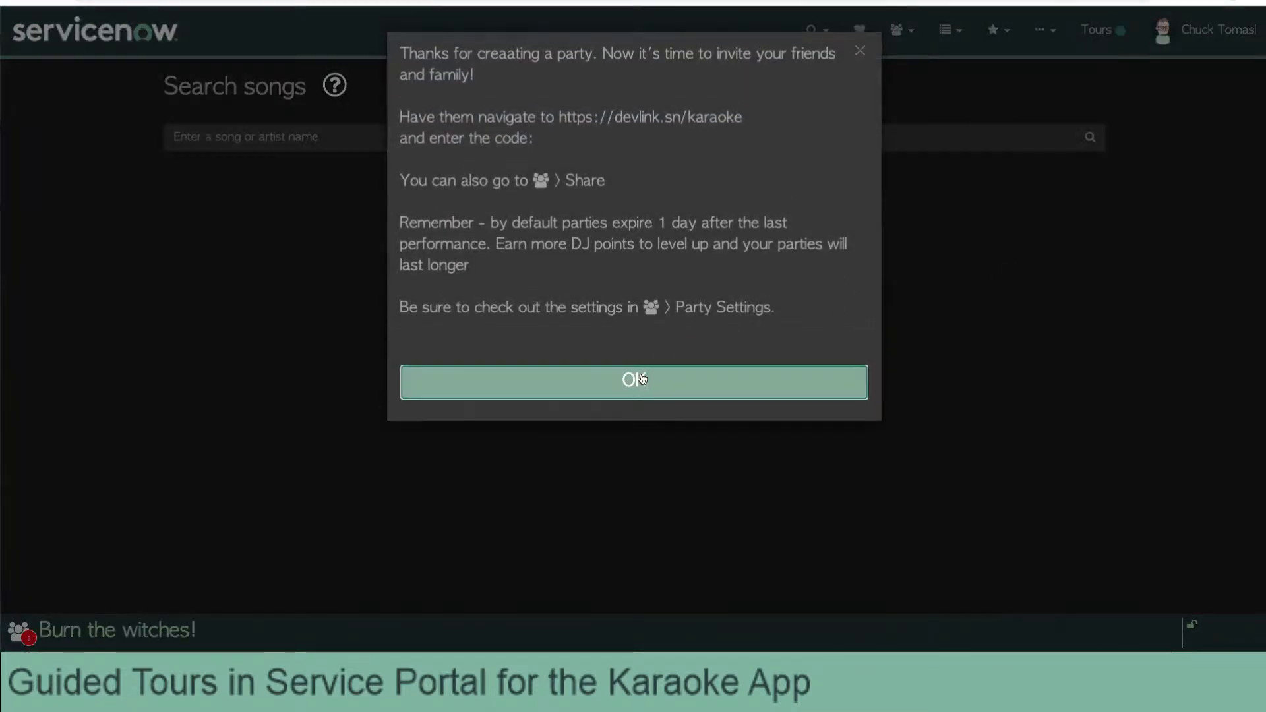
{"action": "left_click", "coordinate": [860, 52]}
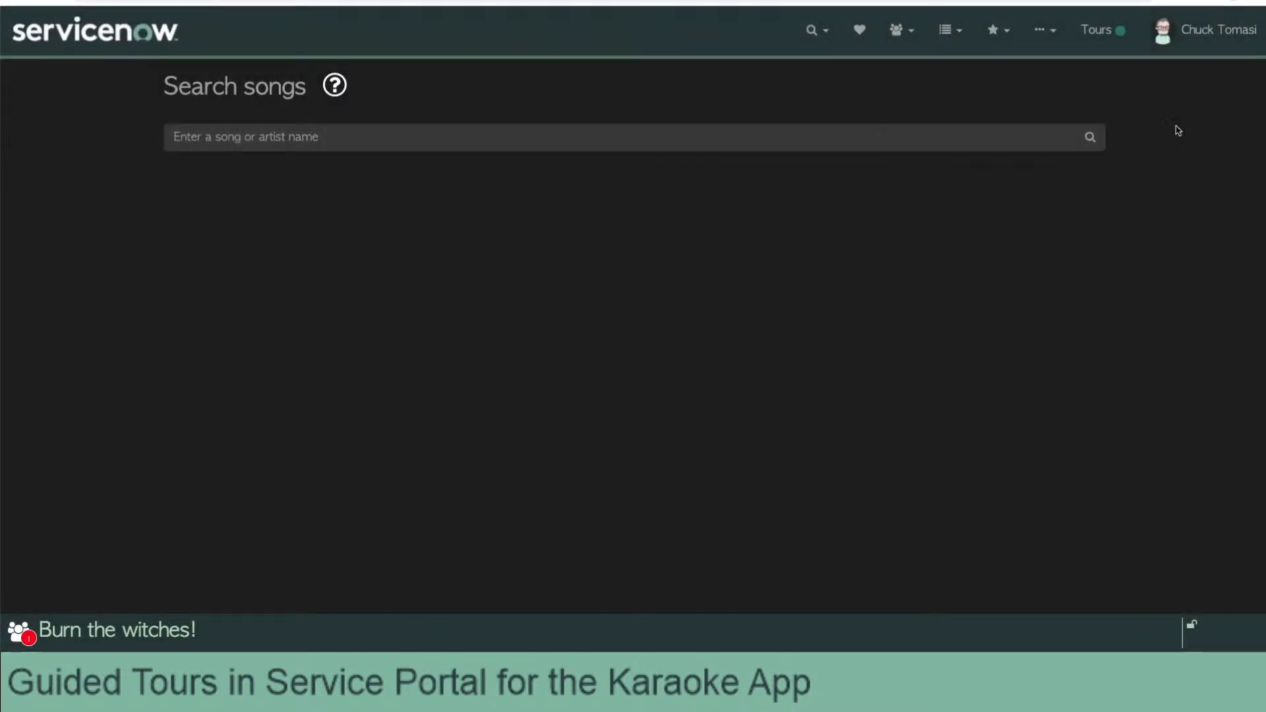
{"action": "left_click", "coordinate": [1108, 30]}
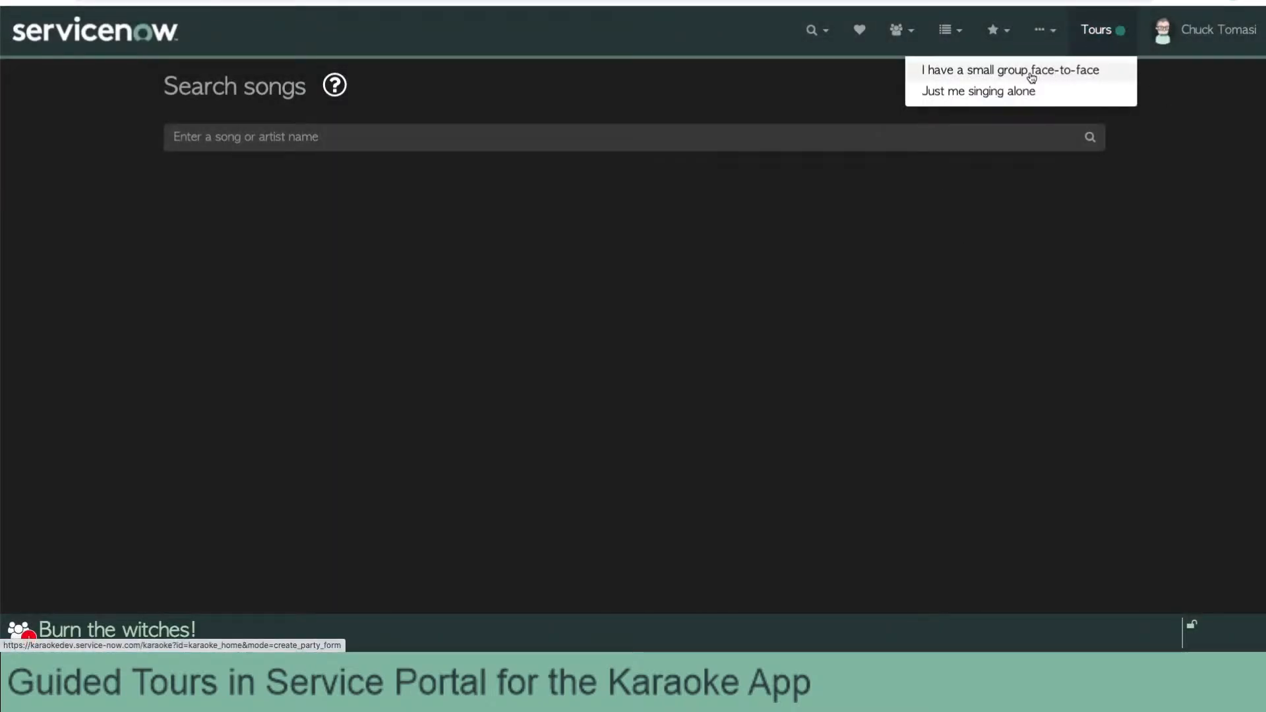
{"action": "left_click", "coordinate": [1001, 245]}
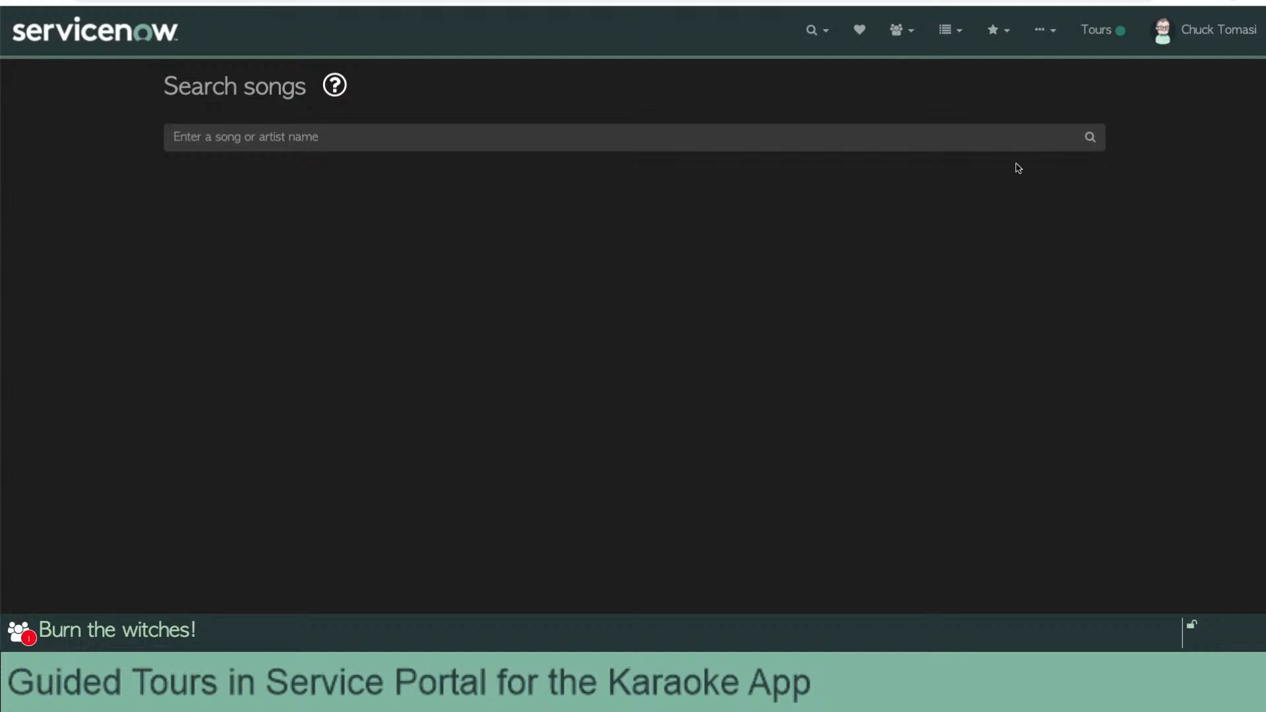
{"action": "left_click", "coordinate": [1108, 38]}
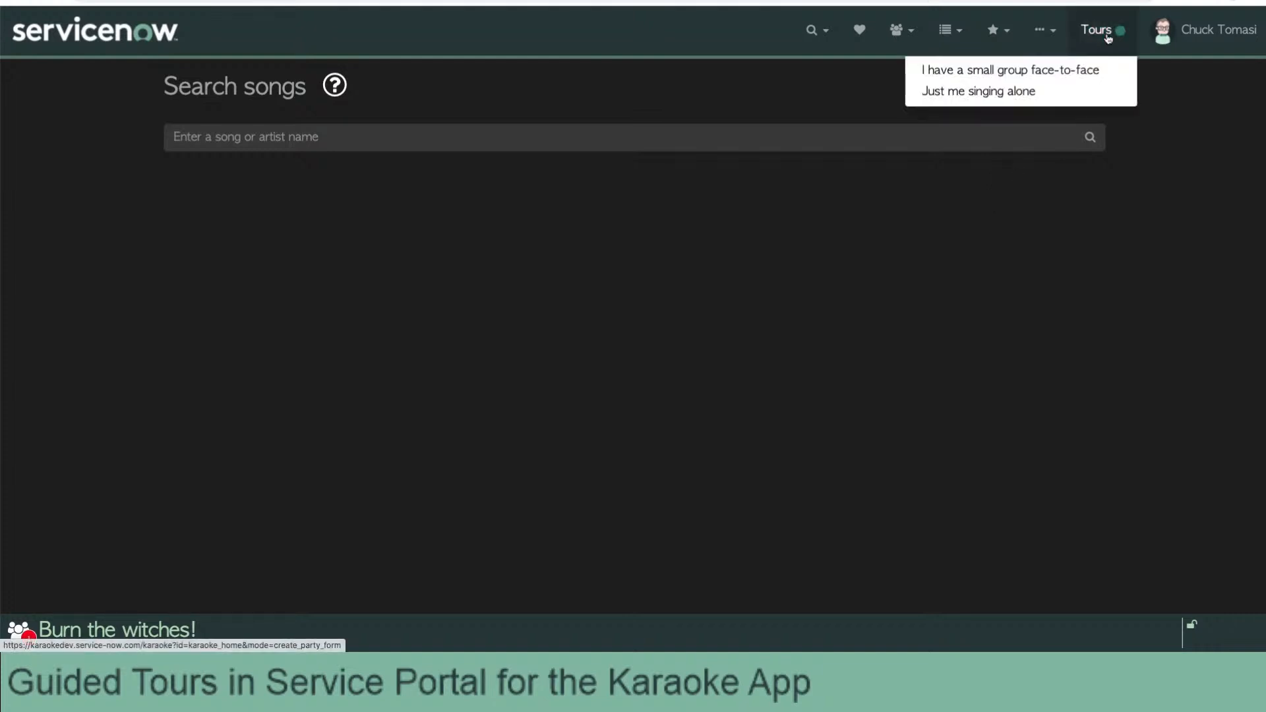
{"action": "left_click", "coordinate": [1174, 104]}
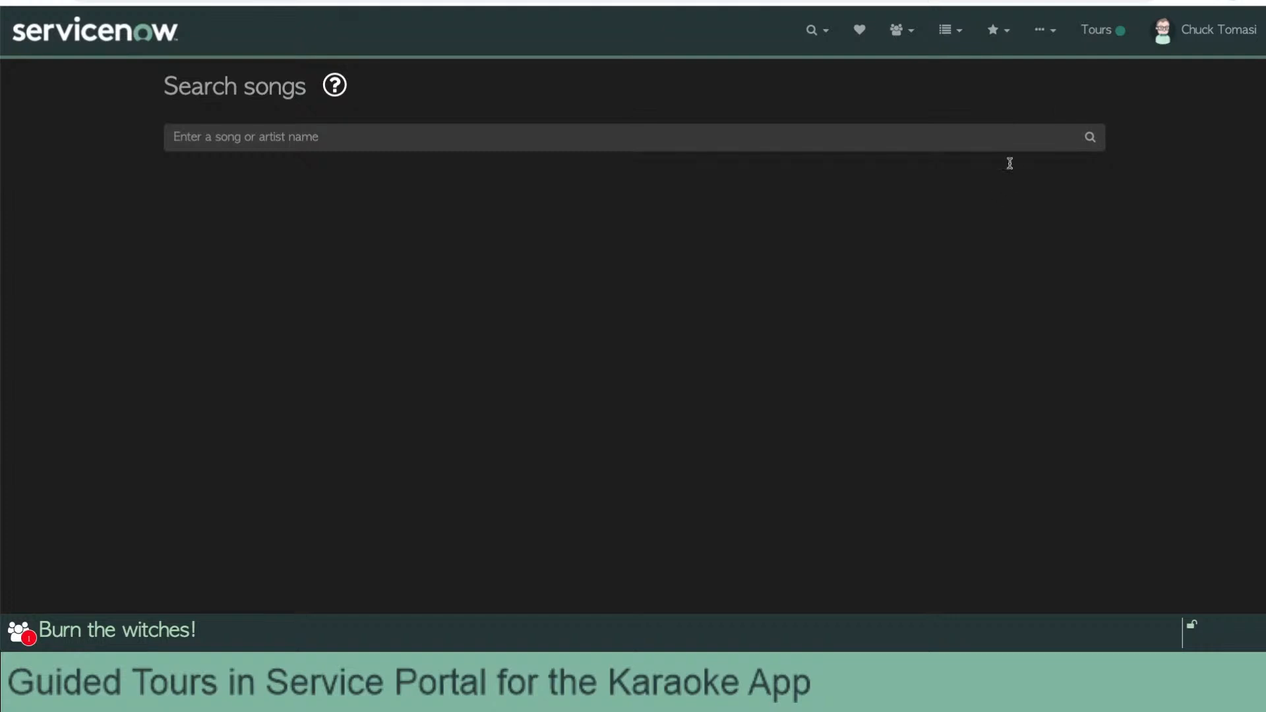
Begin the "I have a small group face-to-face" tour from the song search page and follow its callout to the party menu.
{"action": "left_click", "coordinate": [1098, 30]}
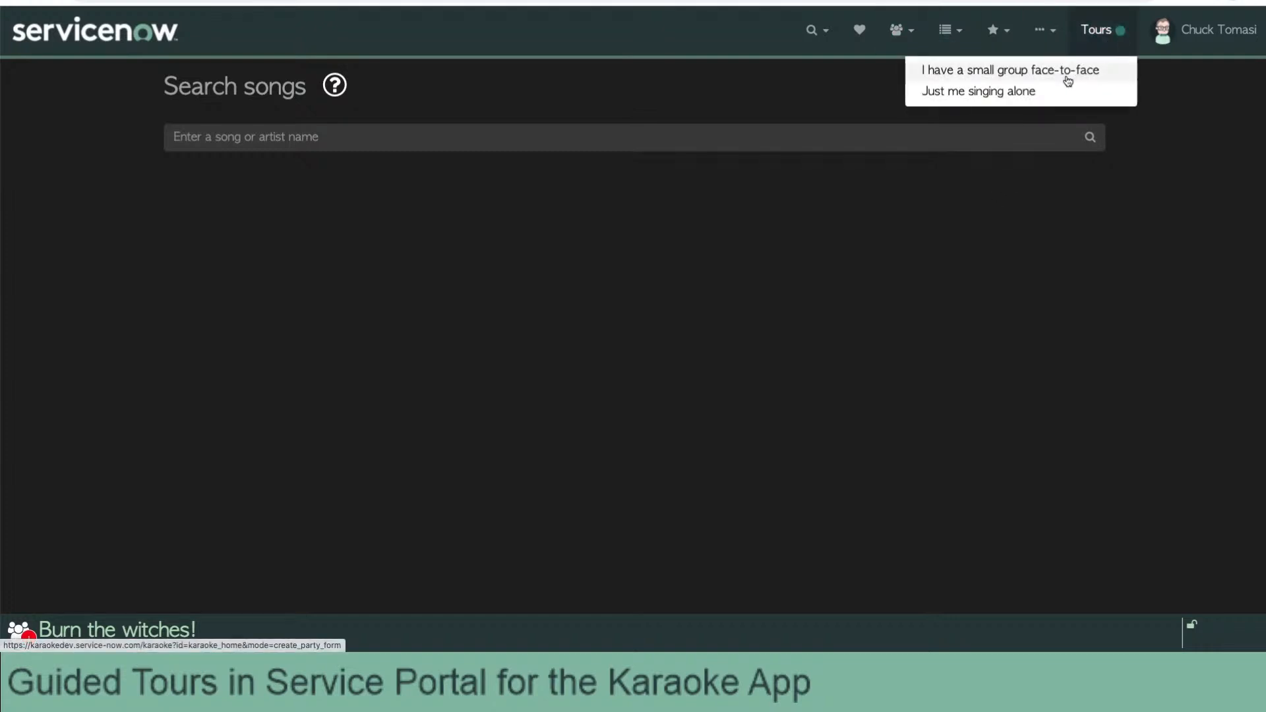
{"action": "left_click", "coordinate": [1059, 71]}
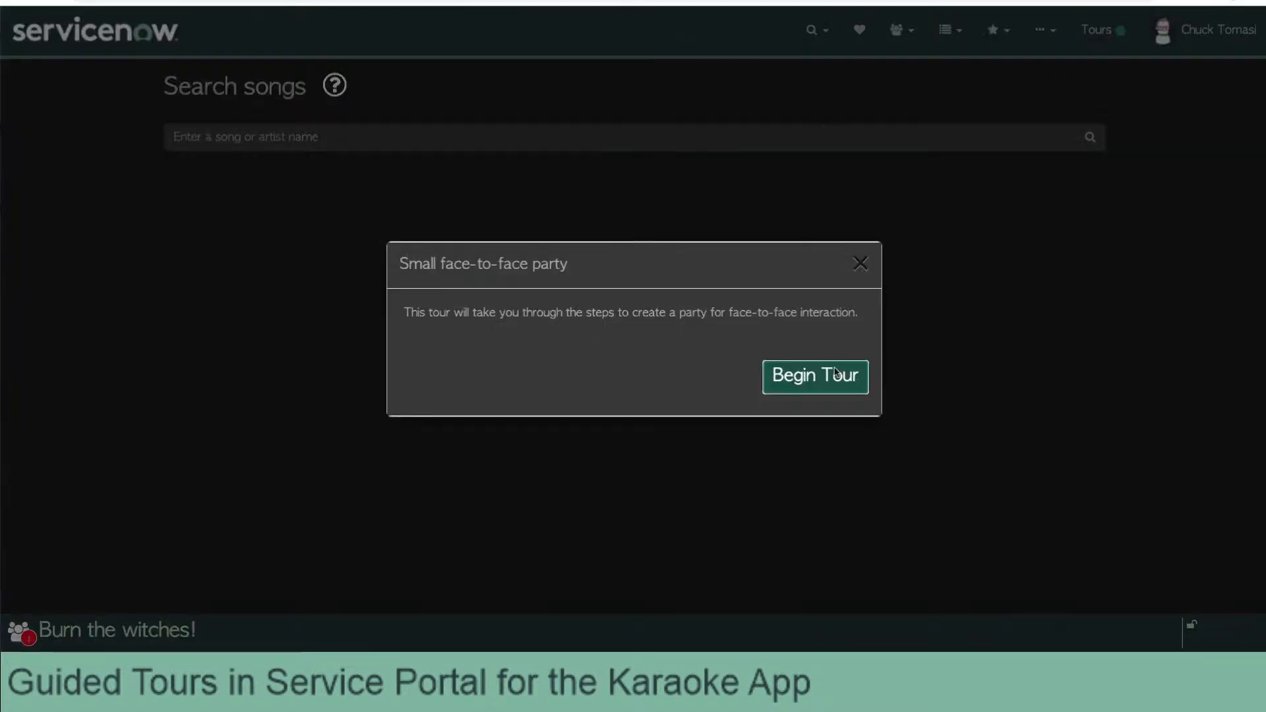
{"action": "left_click", "coordinate": [829, 381]}
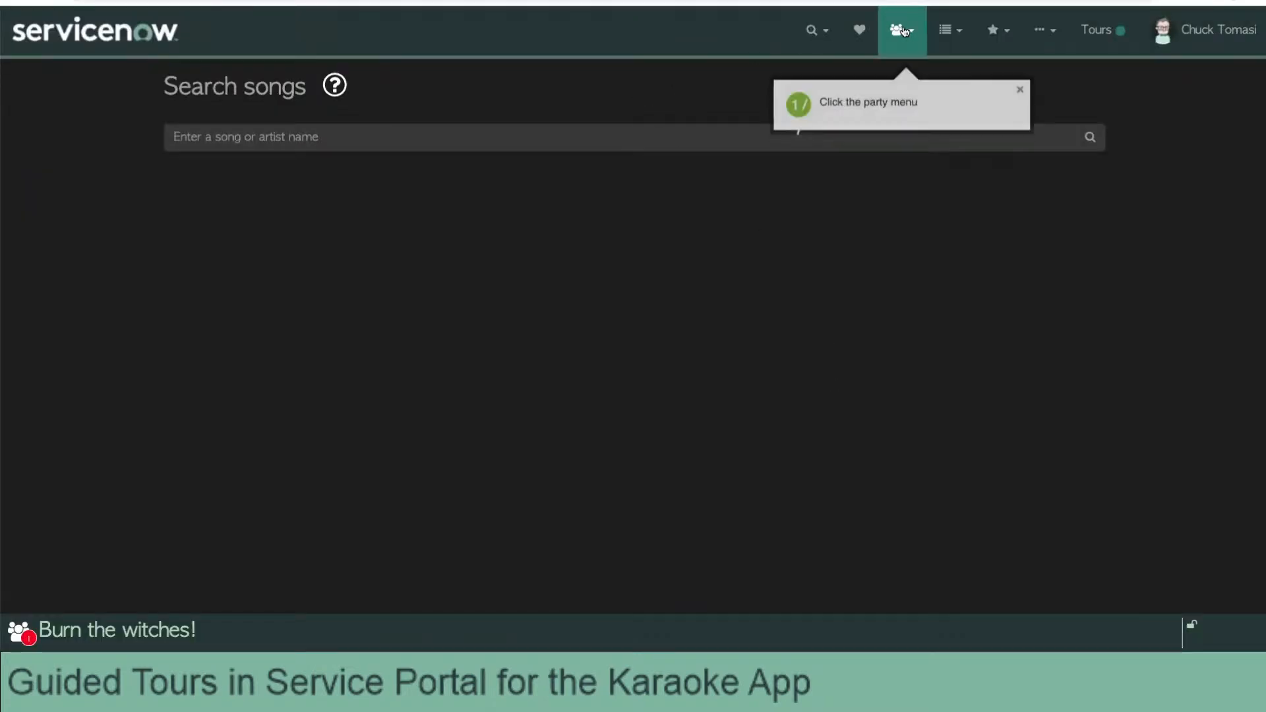
{"action": "left_click", "coordinate": [898, 30]}
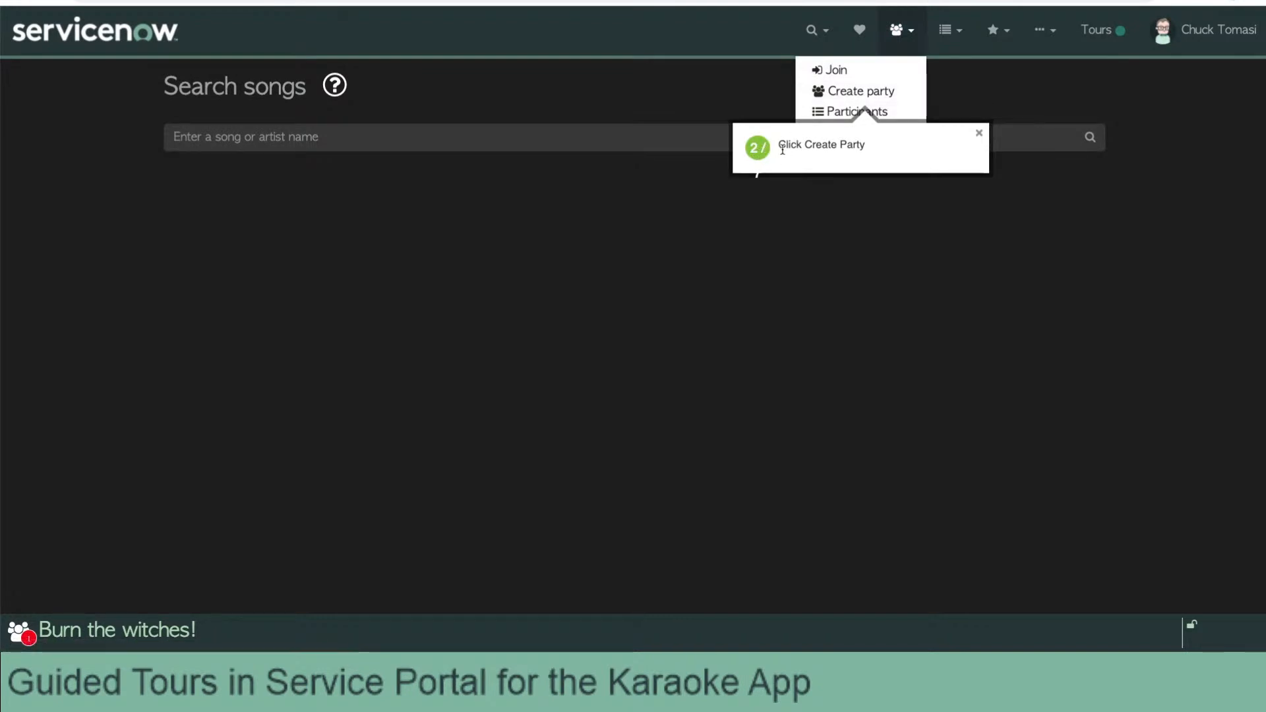
{"action": "left_click", "coordinate": [785, 198]}
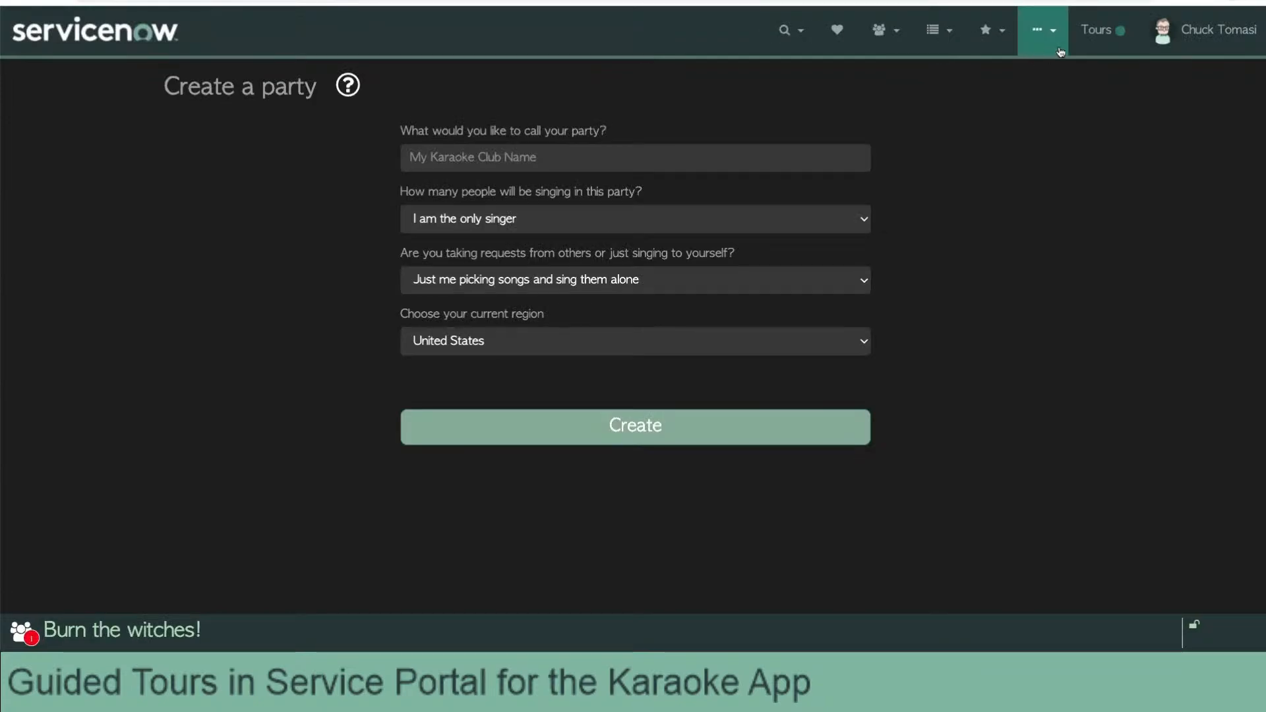
Reopen the Create party form through the party menu to bring up the tour's party naming callout.
{"action": "left_click", "coordinate": [1110, 32]}
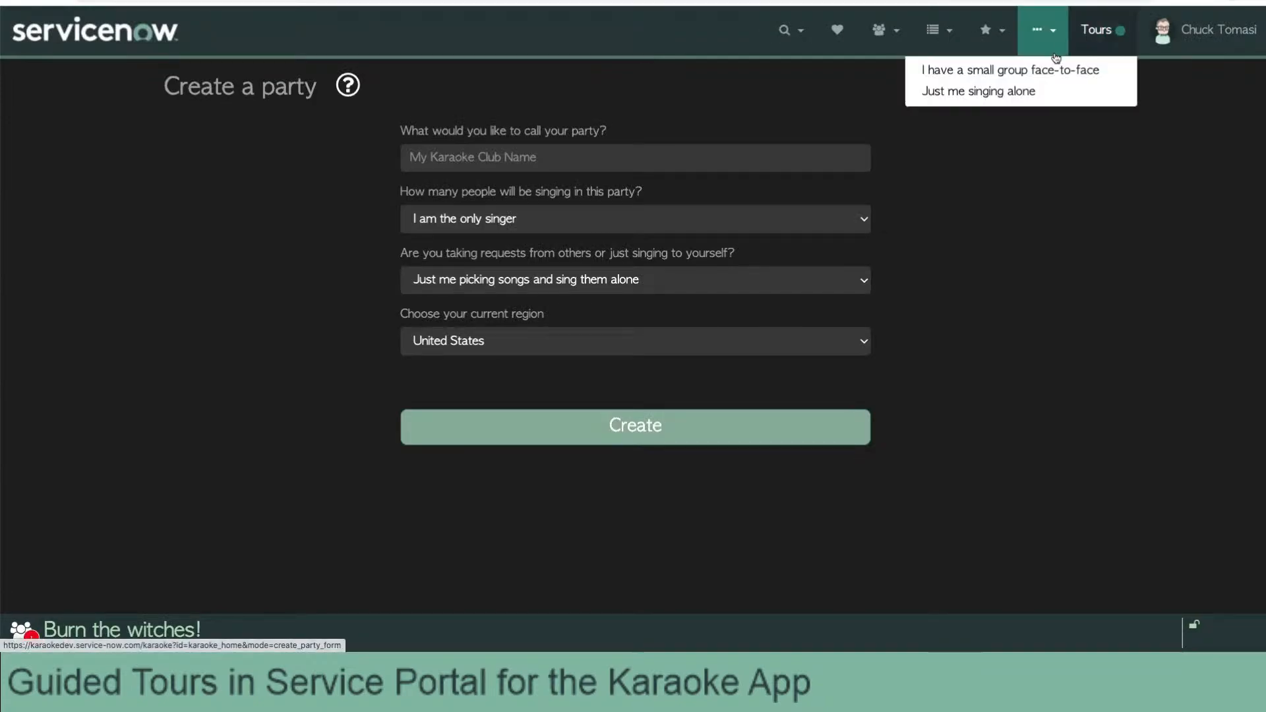
{"action": "left_click", "coordinate": [886, 32]}
{"action": "left_click", "coordinate": [855, 91]}
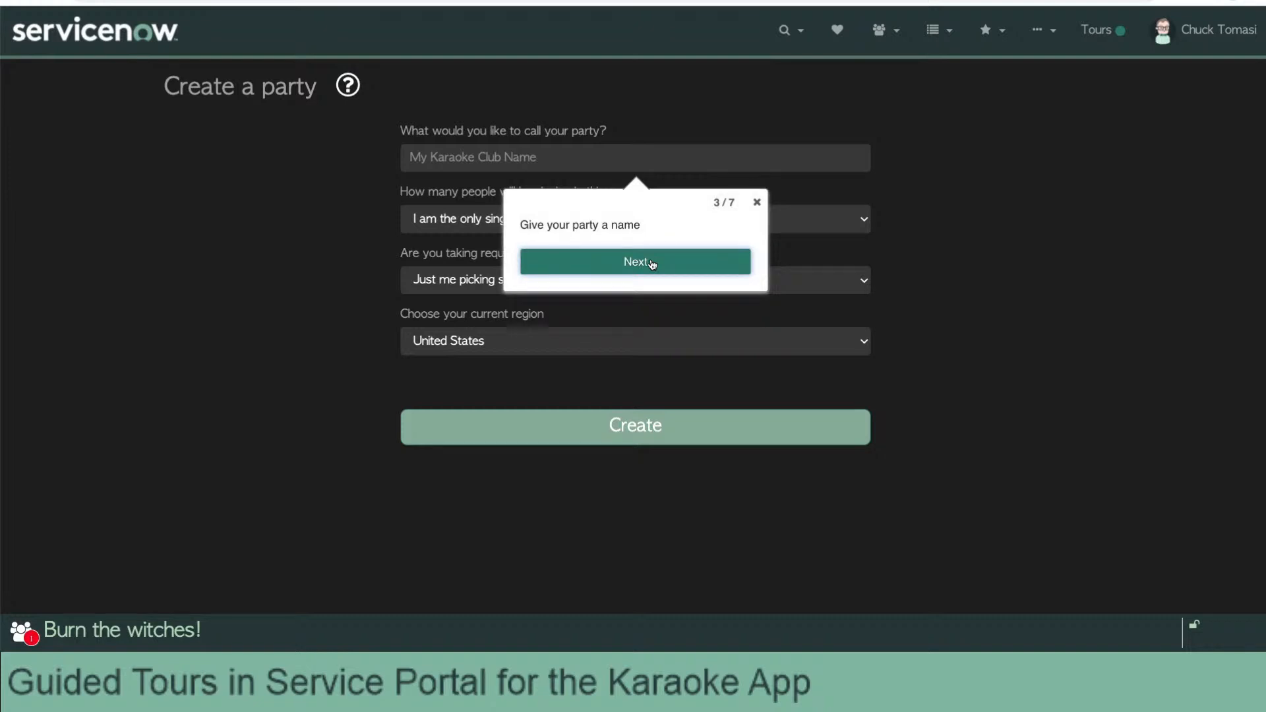
Without naming the party, try the request setting, choose "A small group (2-10 people)" early and advance the tour past its naming callout.
{"action": "left_click", "coordinate": [843, 285]}
{"action": "left_click", "coordinate": [835, 293]}
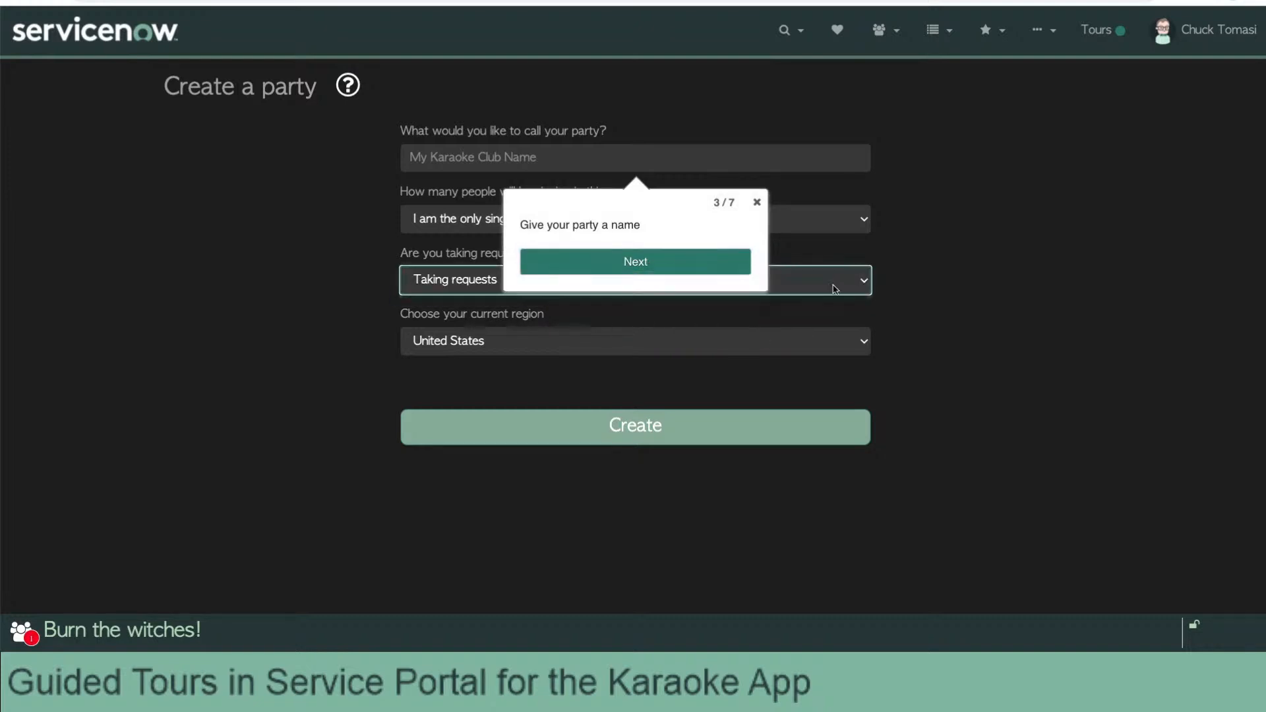
{"action": "left_click", "coordinate": [832, 283]}
{"action": "left_click", "coordinate": [832, 267]}
{"action": "left_click", "coordinate": [858, 223]}
{"action": "left_click", "coordinate": [856, 235]}
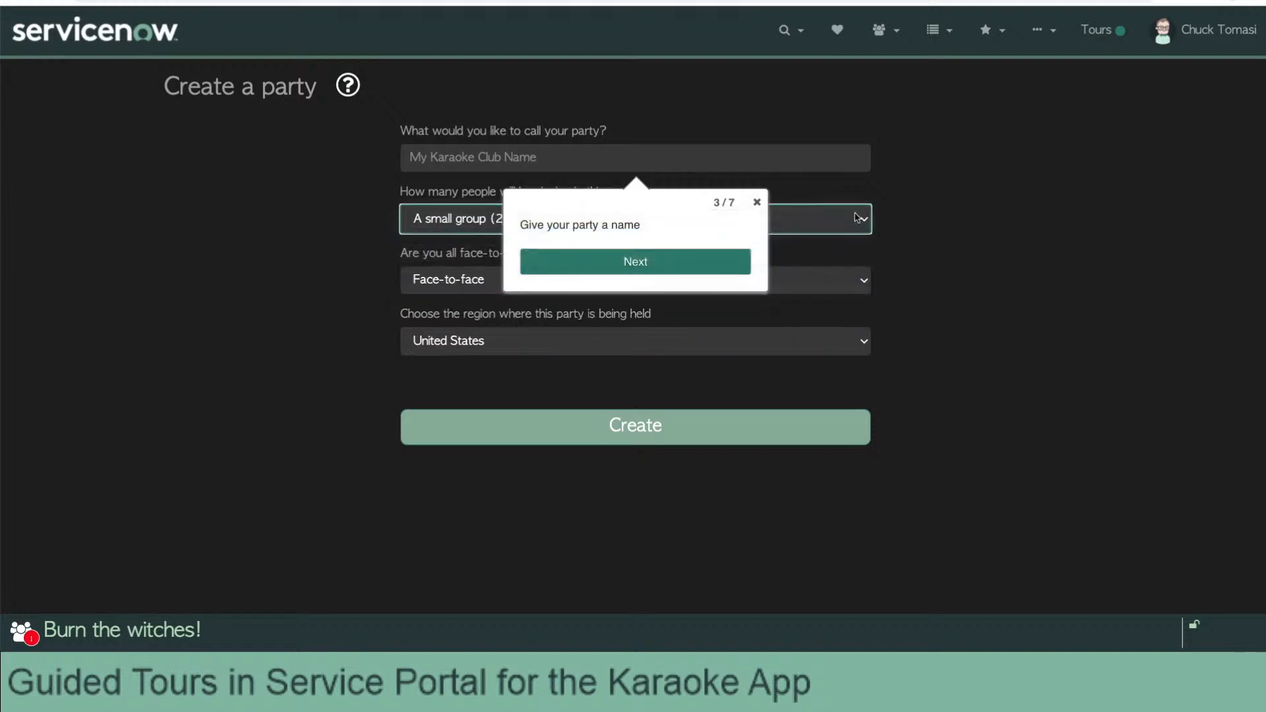
{"action": "left_click", "coordinate": [671, 265]}
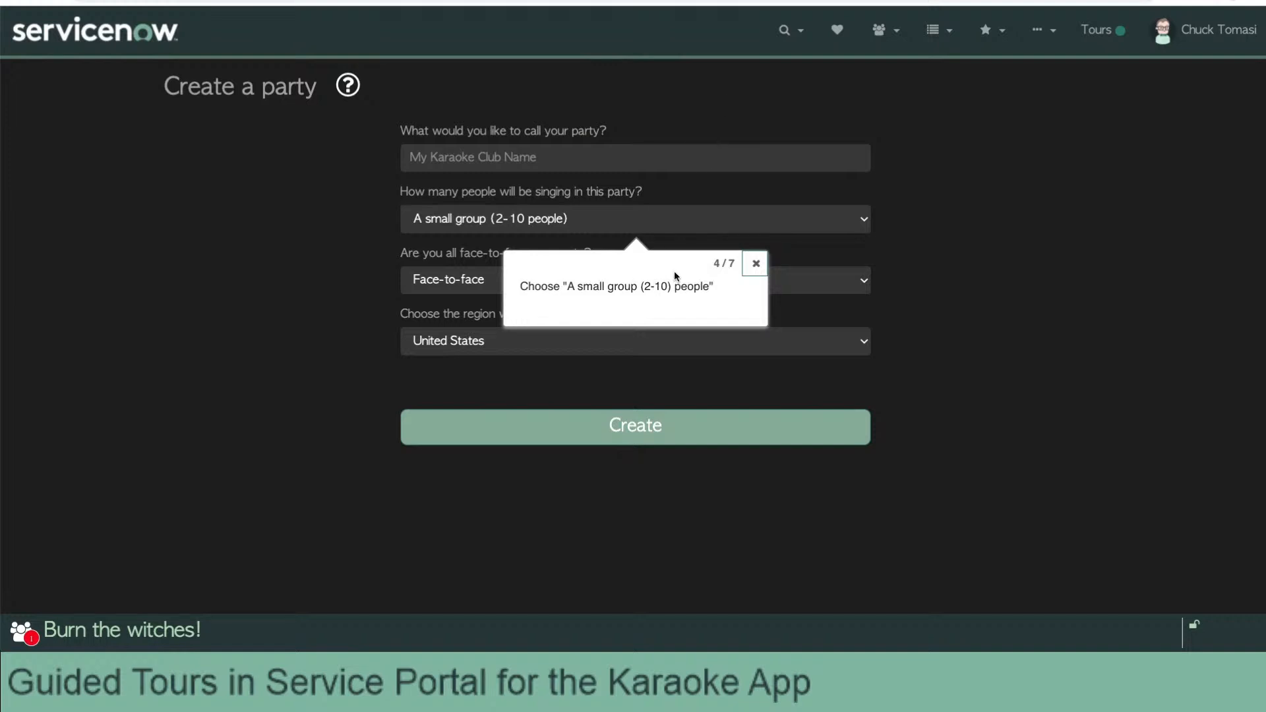
Leave the party form for My Favorites and return to Create party to test how the running tour handles navigation.
{"action": "left_click", "coordinate": [836, 38]}
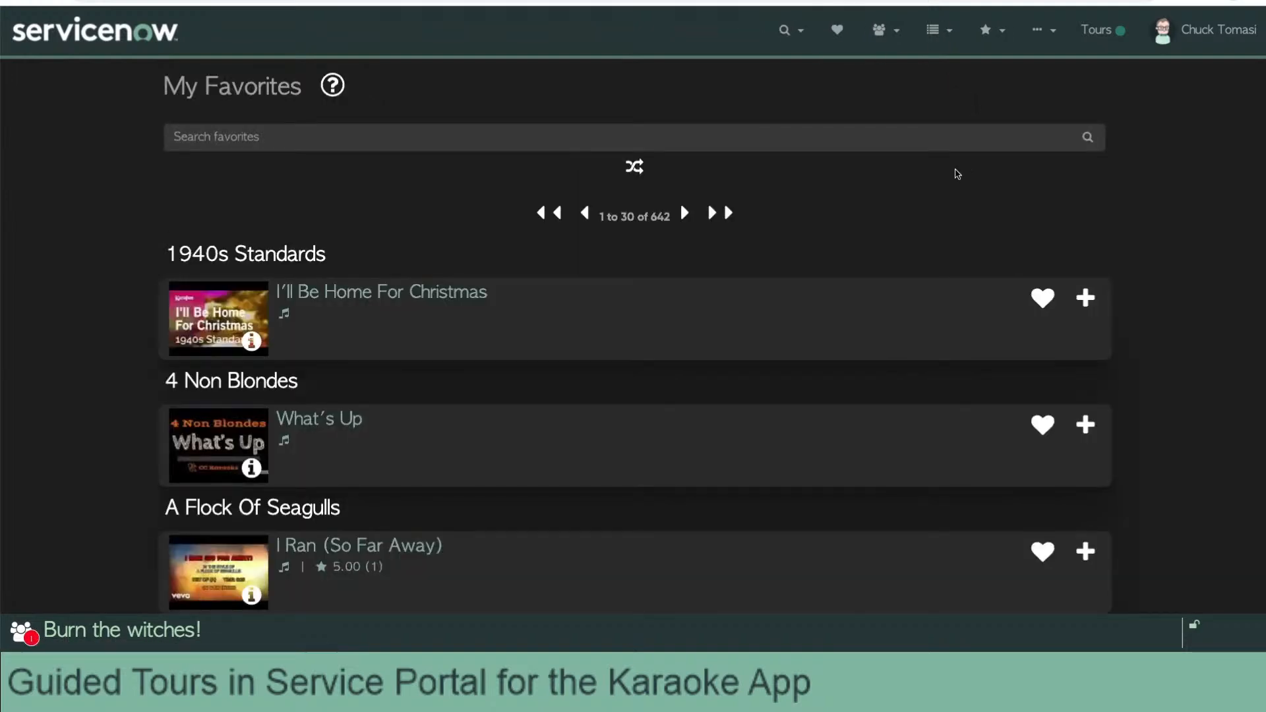
{"action": "left_click", "coordinate": [883, 31]}
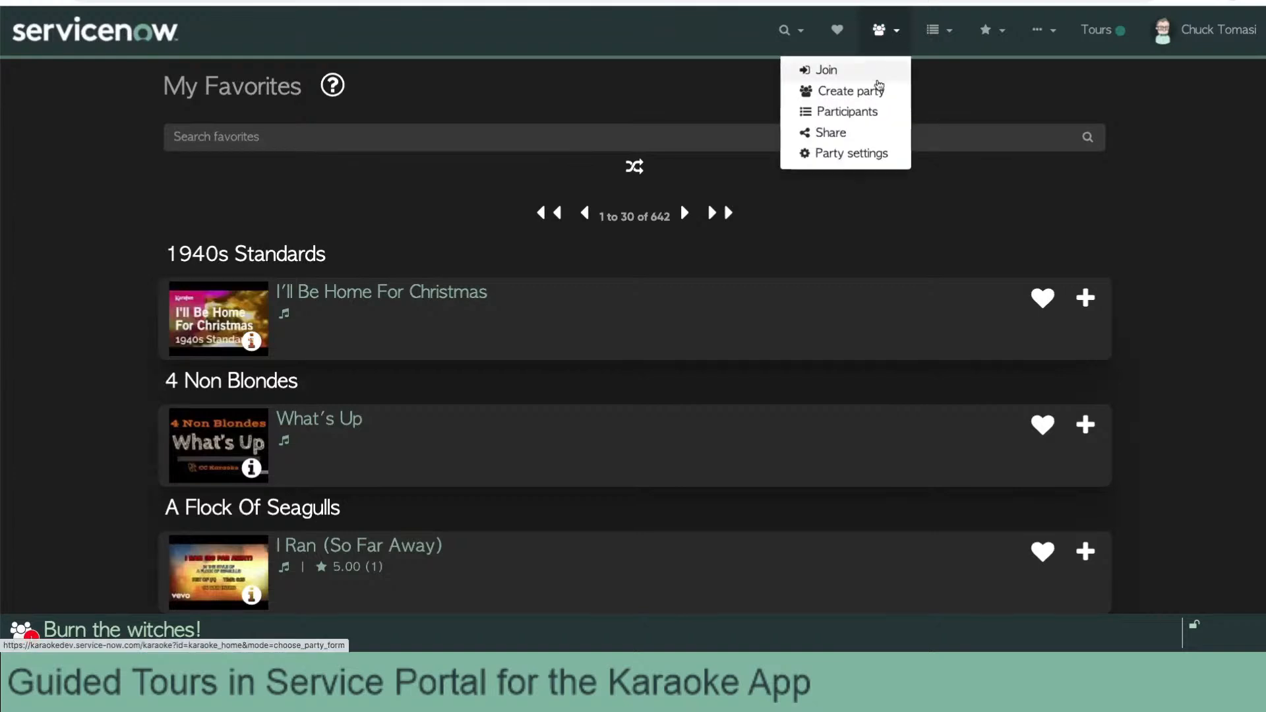
{"action": "left_click", "coordinate": [863, 91]}
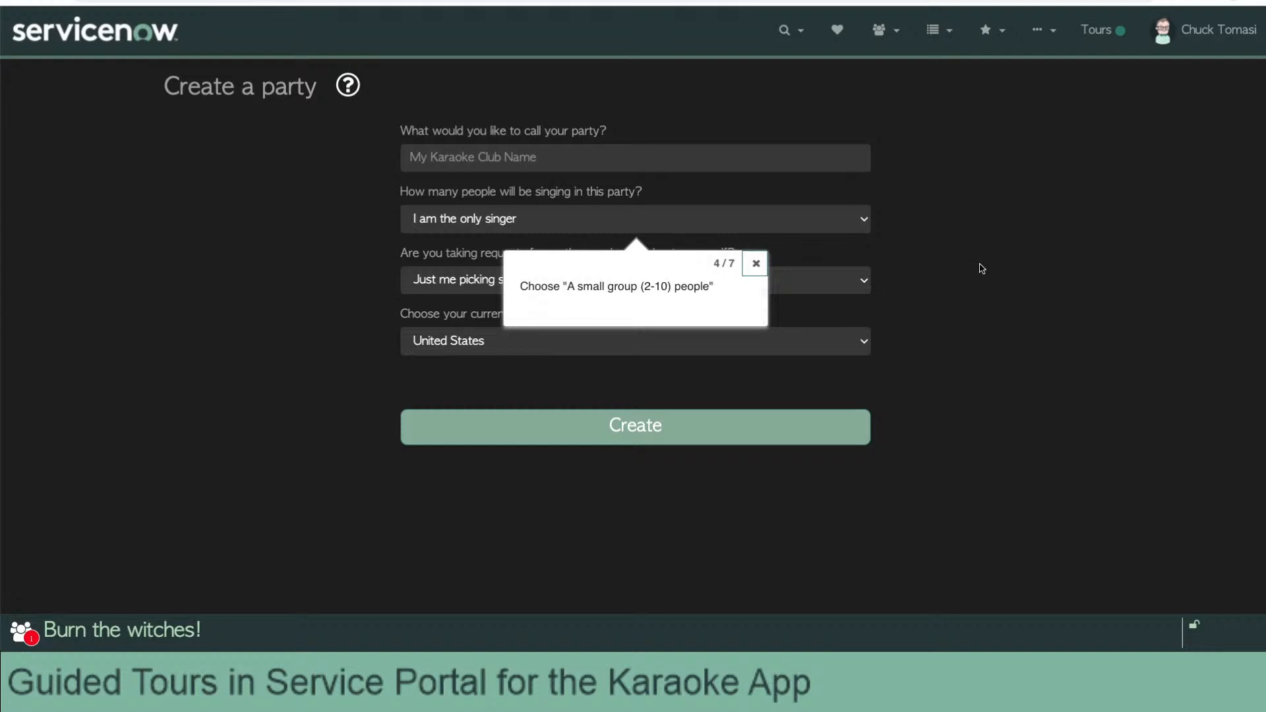
{"action": "left_click", "coordinate": [1015, 252]}
{"action": "left_click", "coordinate": [566, 164]}
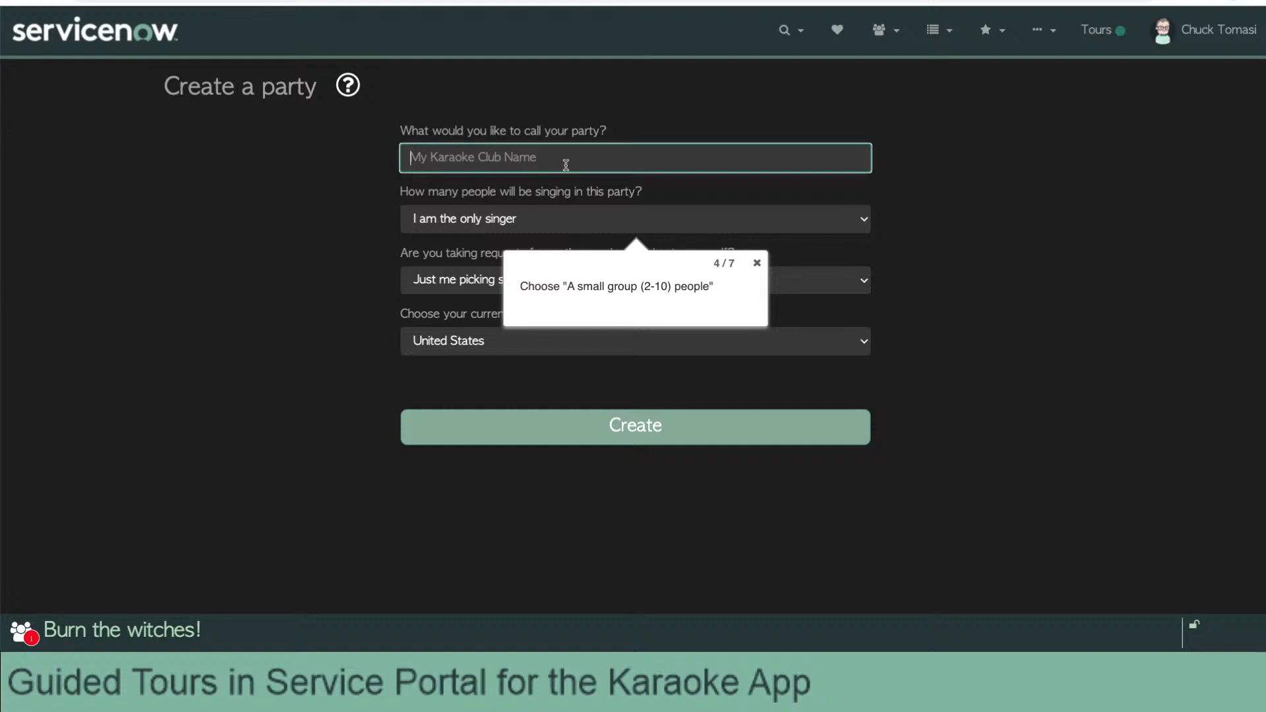
{"action": "left_click", "coordinate": [964, 259]}
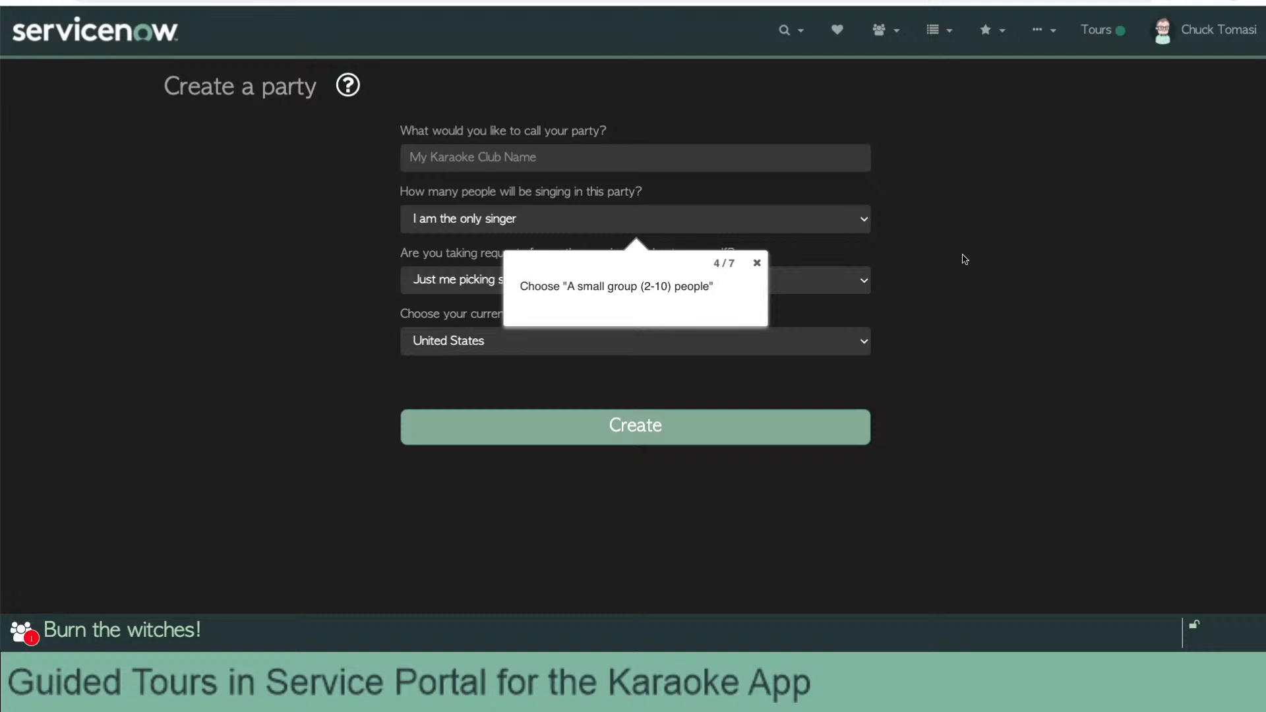
Restart a party tour while the current one is running and follow its callouts through Create party to the naming step.
{"action": "left_click", "coordinate": [1114, 38]}
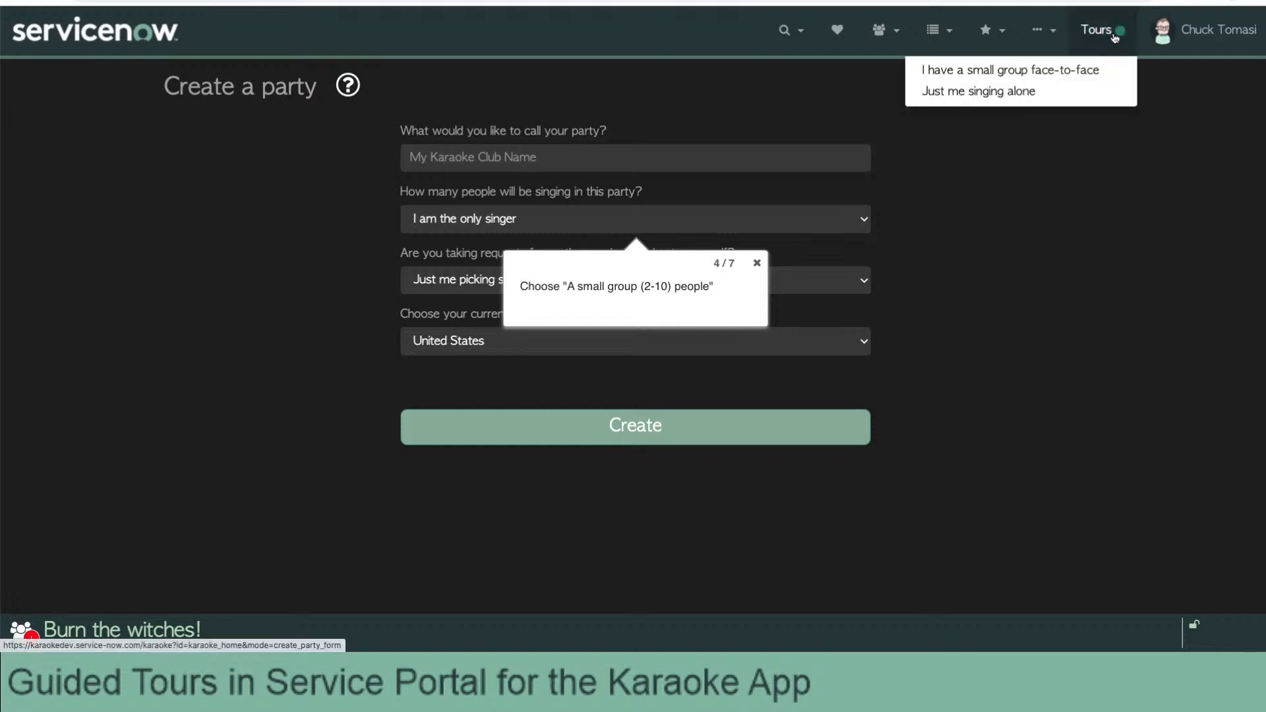
{"action": "left_click", "coordinate": [1016, 91]}
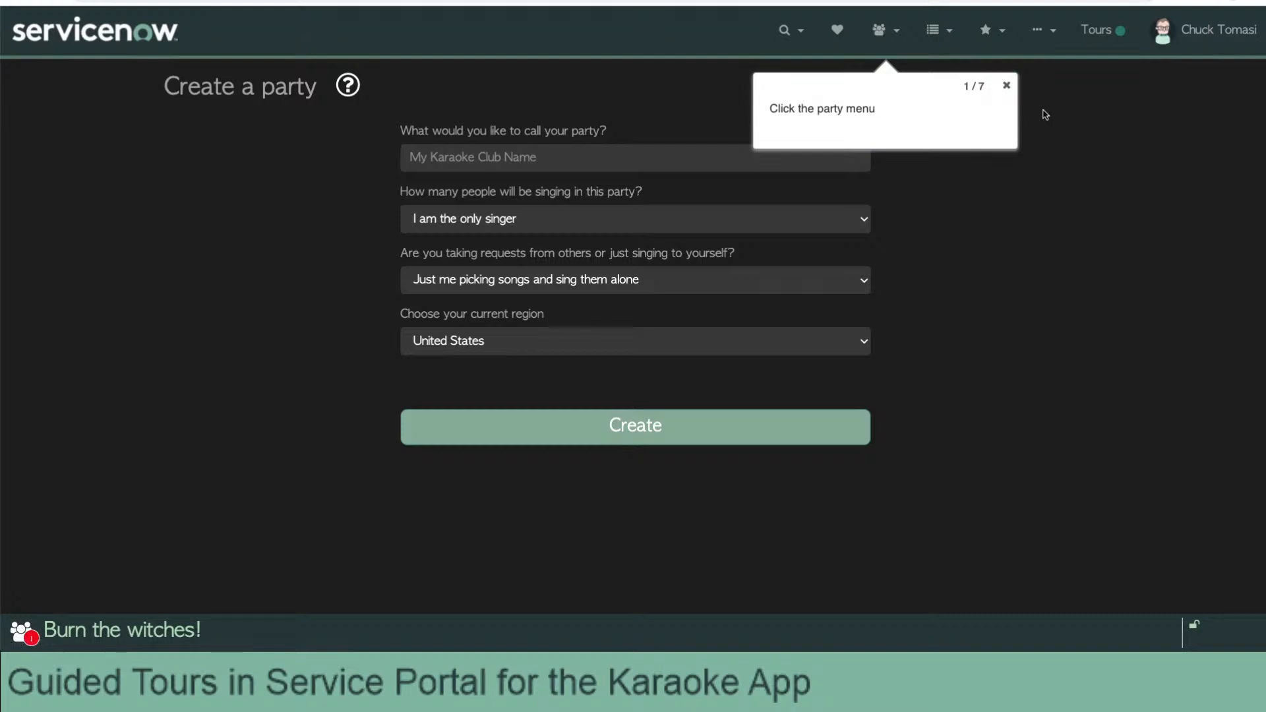
{"action": "left_click", "coordinate": [881, 31]}
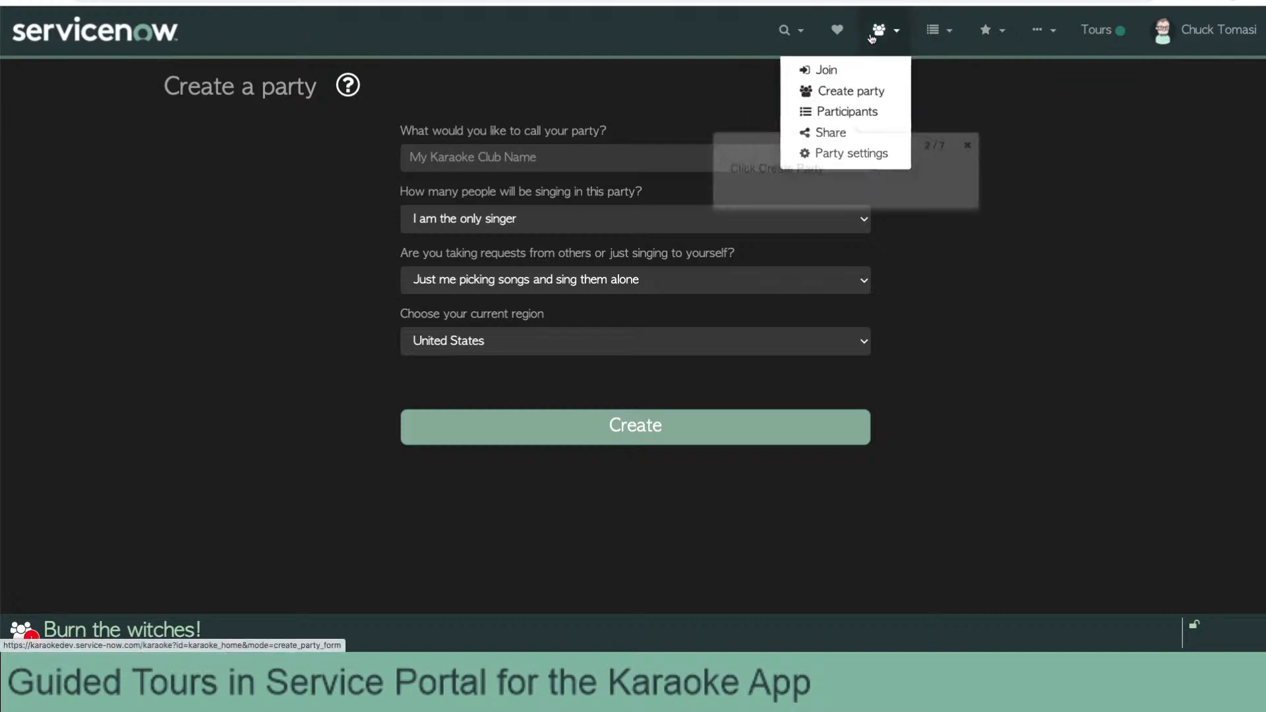
{"action": "left_click", "coordinate": [858, 101]}
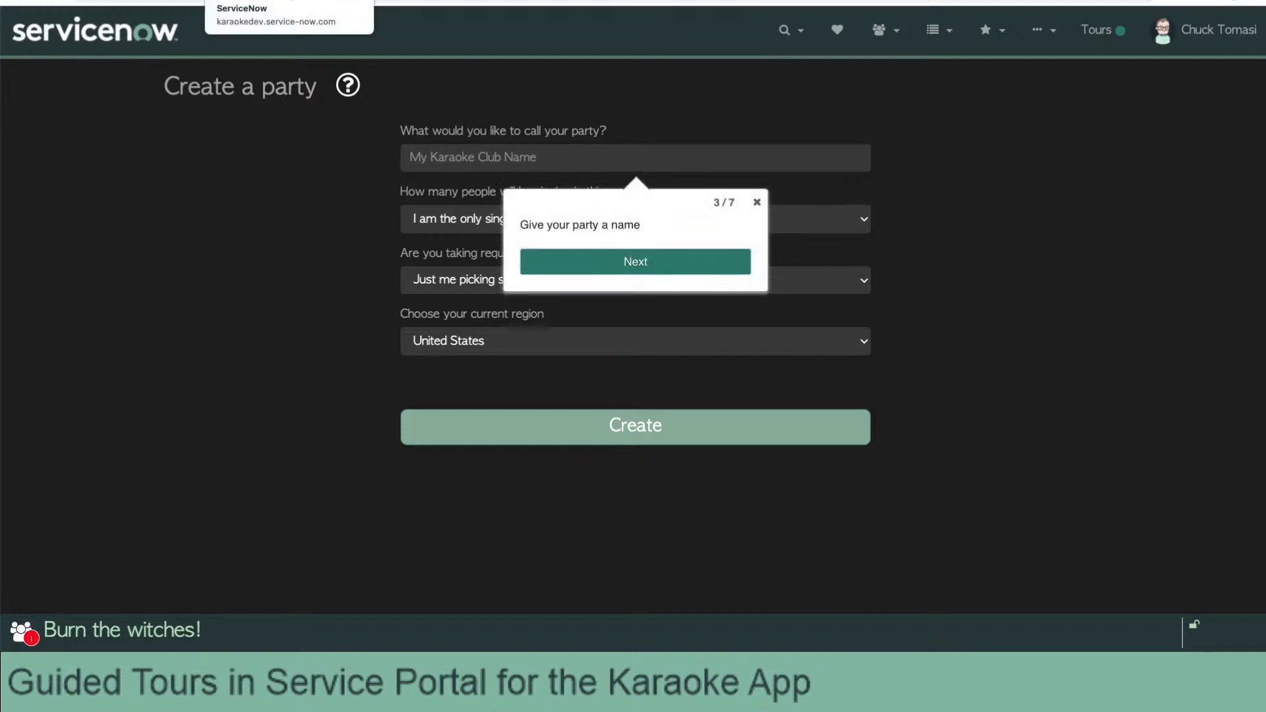
Open the Guided Tours Overview dashboard on the platform and review its User Engagement and Tour Statistics reports.
{"action": "left_click", "coordinate": [99, 2]}
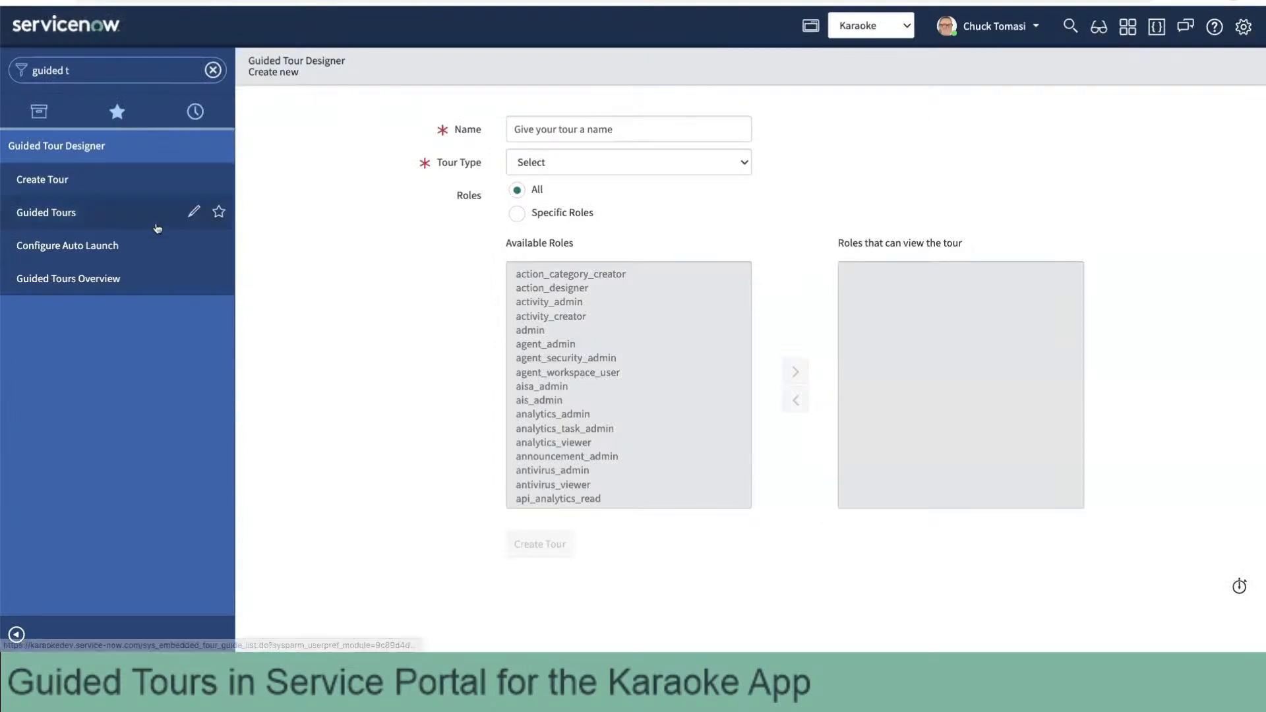
{"action": "left_click", "coordinate": [92, 280]}
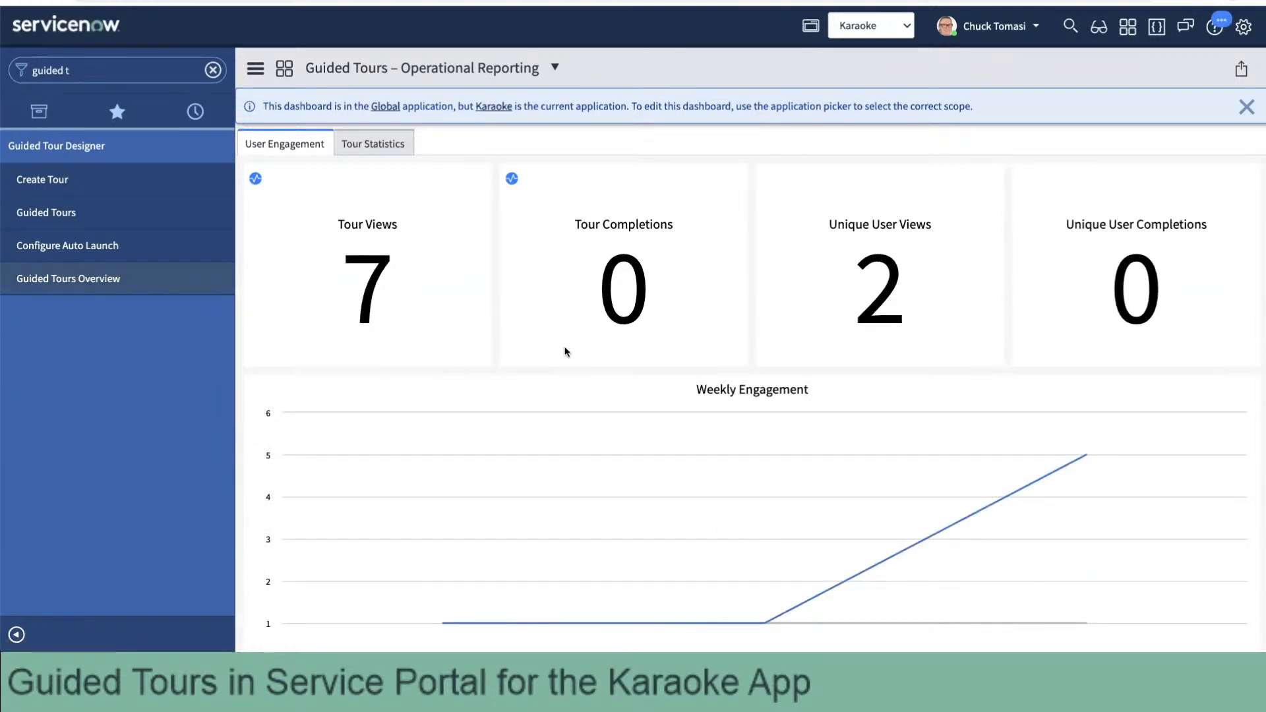
{"action": "scroll", "coordinate": [489, 288], "scroll_direction": "down", "scroll_amount": 5}
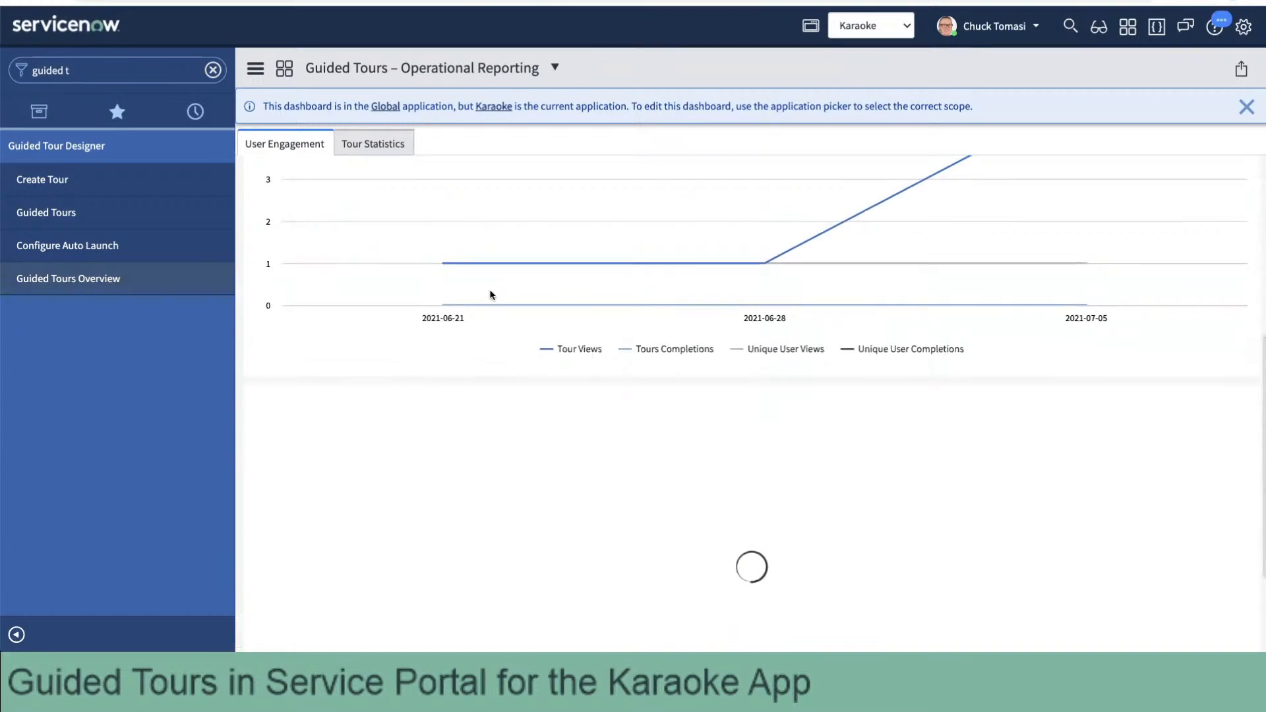
{"action": "scroll", "coordinate": [489, 294], "scroll_direction": "down", "scroll_amount": 2}
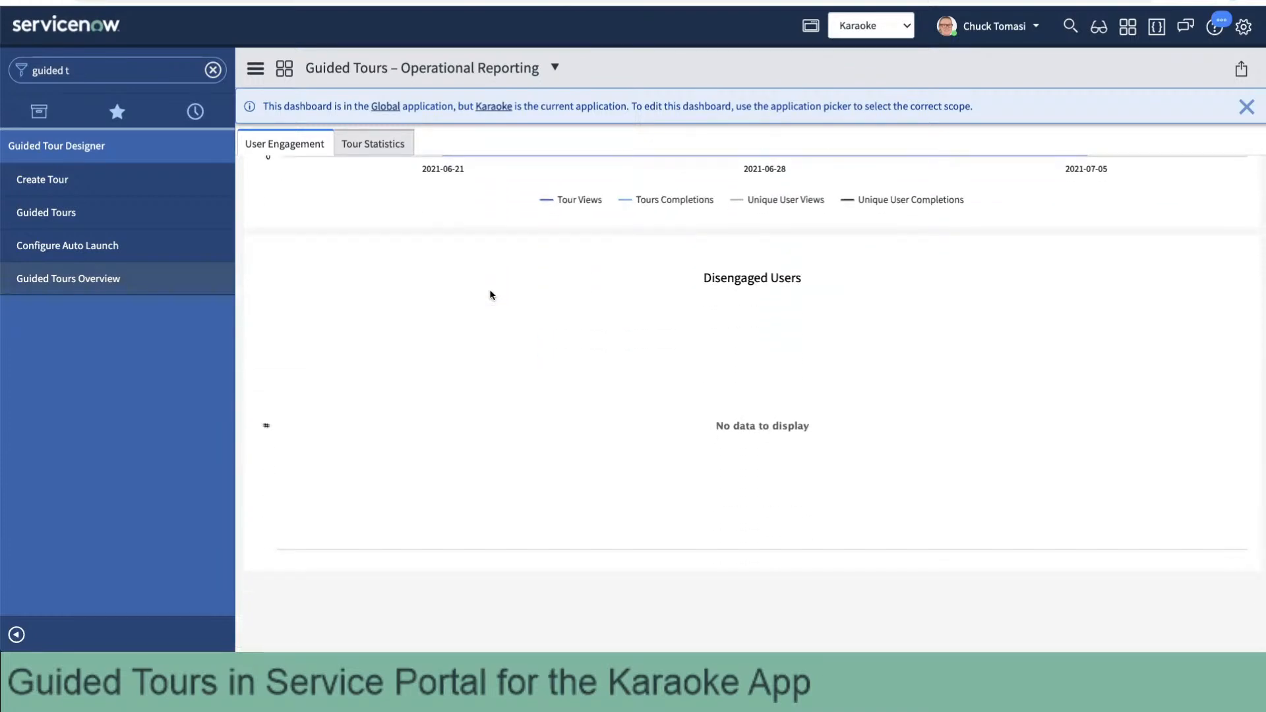
{"action": "scroll", "coordinate": [489, 294], "scroll_direction": "up", "scroll_amount": 8}
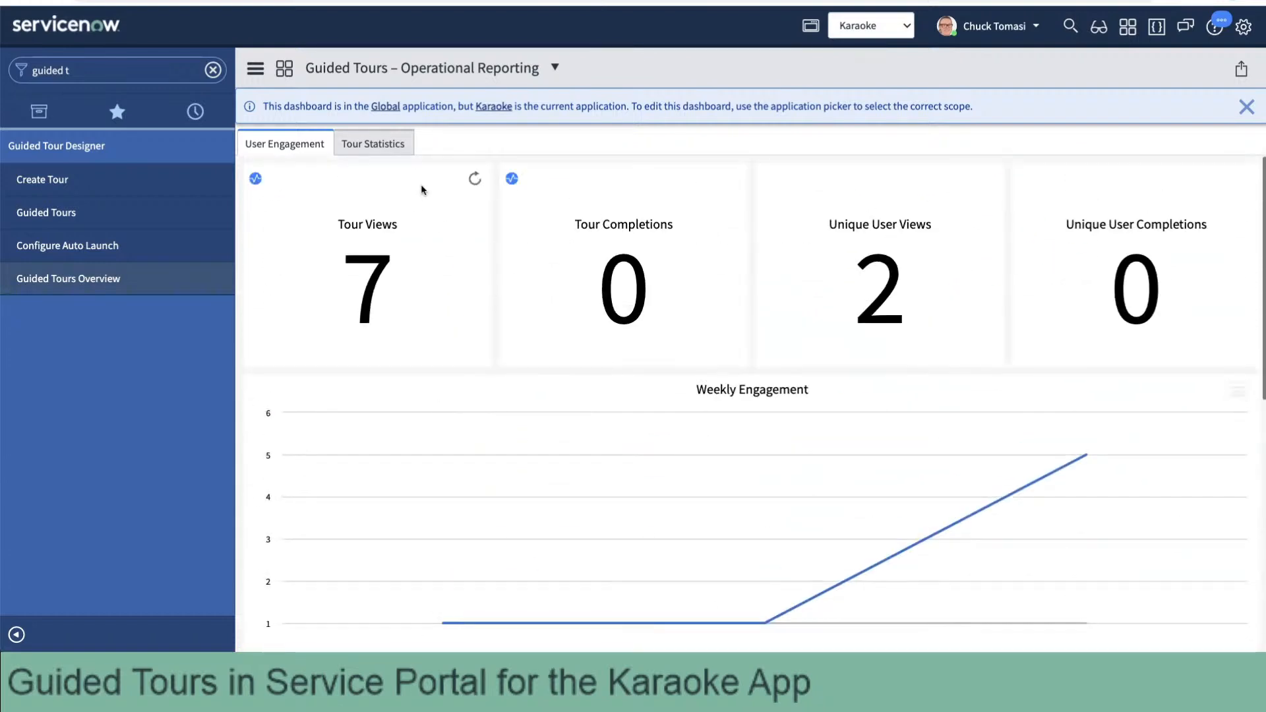
{"action": "left_click", "coordinate": [369, 144]}
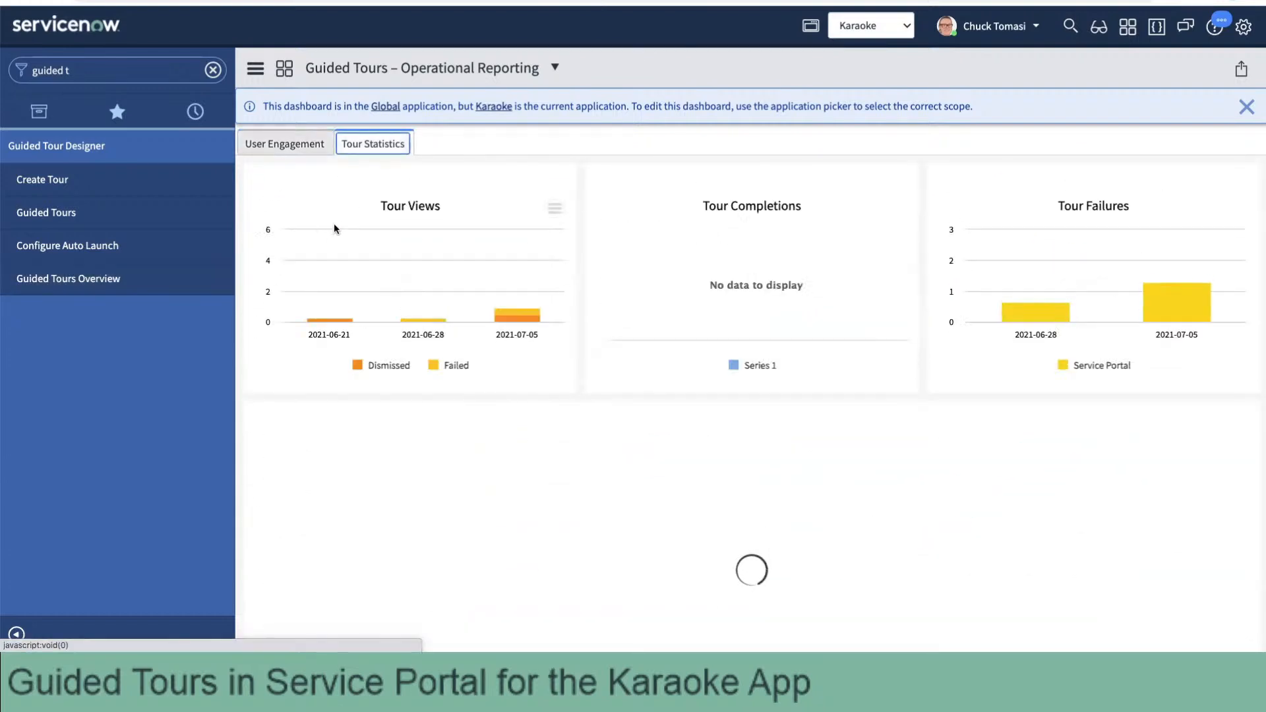
{"action": "left_click", "coordinate": [280, 145]}
Open the records behind Tour Views, add the Created column to the Guided Tour Analytics list and sort it by Created, z to a.
{"action": "left_click", "coordinate": [377, 273]}
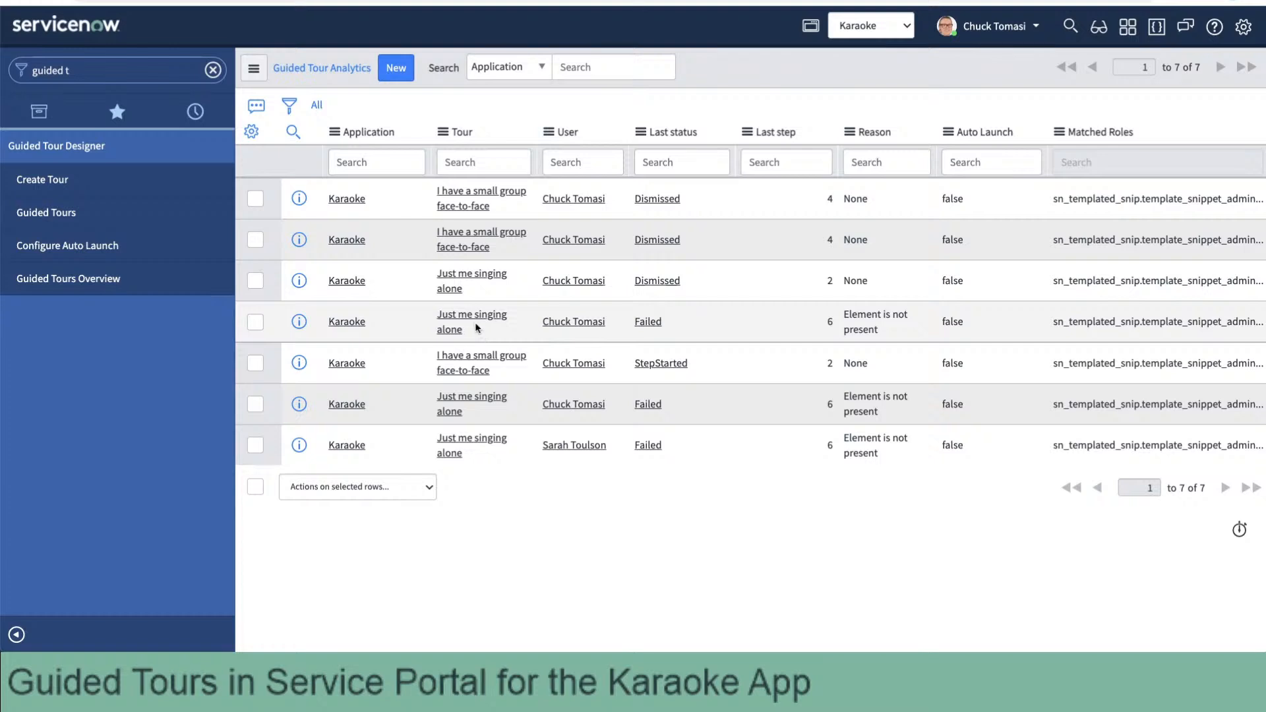
{"action": "left_click", "coordinate": [249, 132]}
{"action": "double_click", "coordinate": [552, 160]}
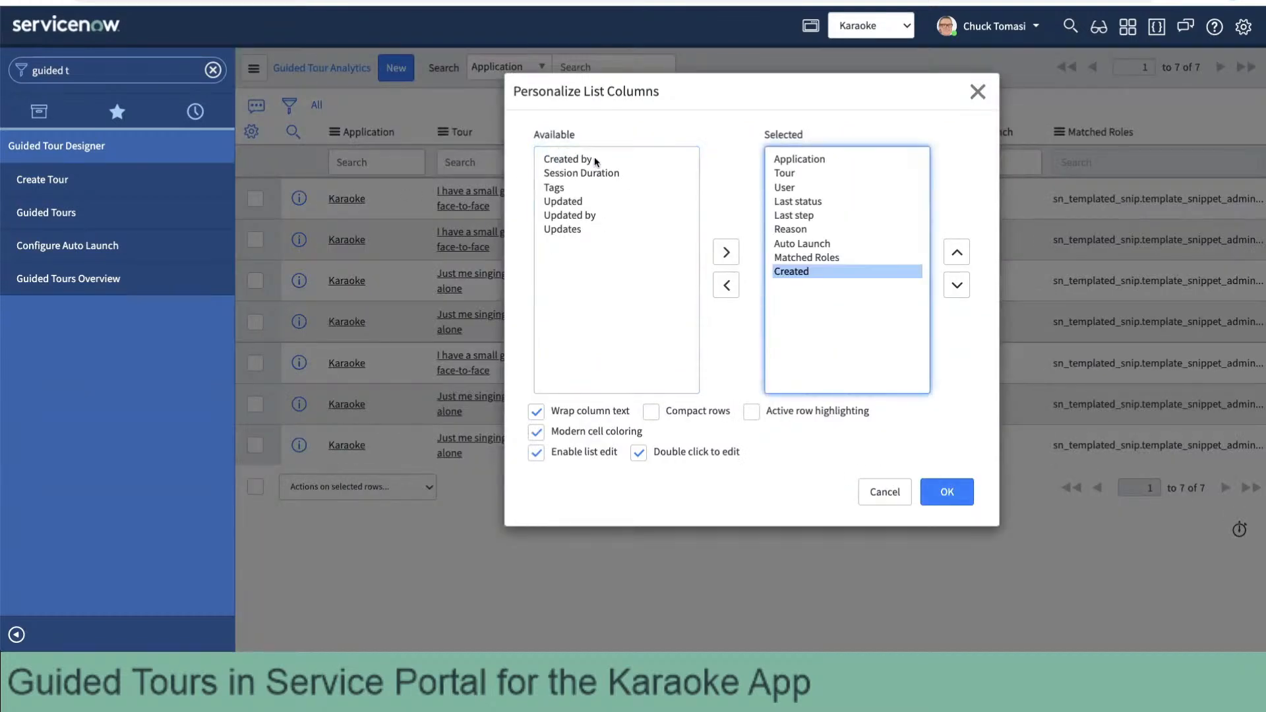
{"action": "left_click", "coordinate": [956, 493]}
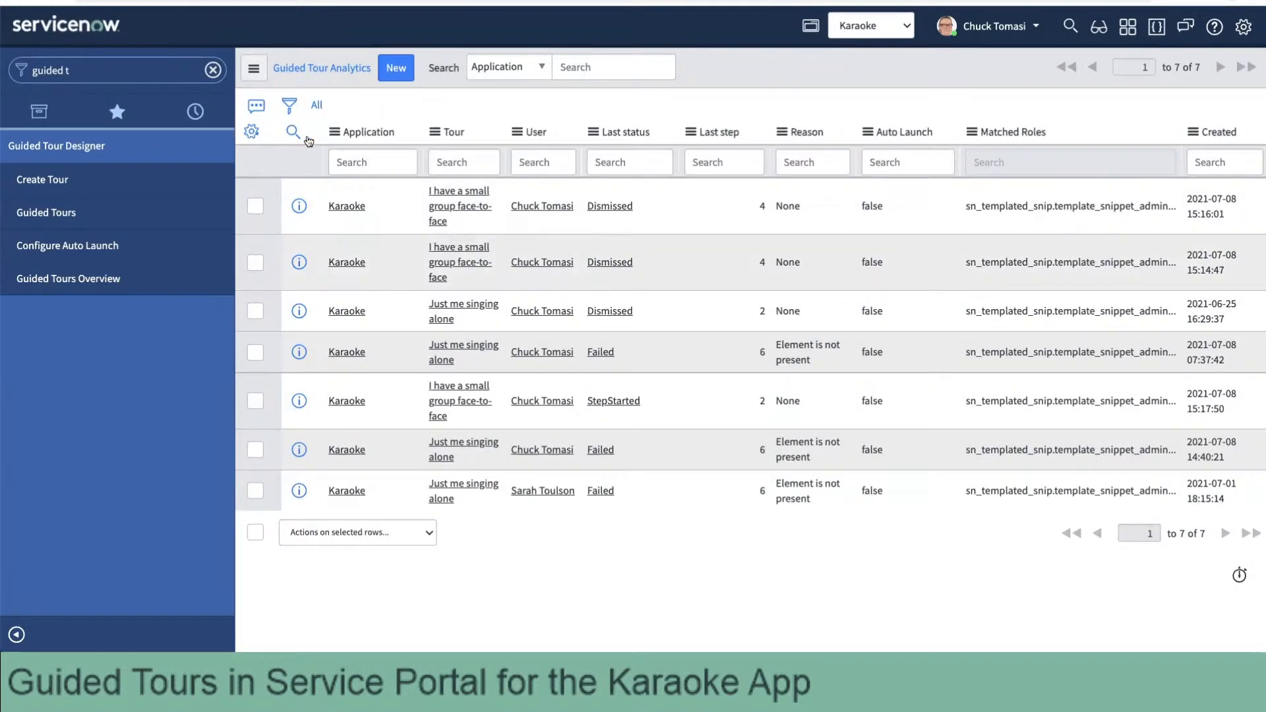
{"action": "left_click", "coordinate": [1195, 132]}
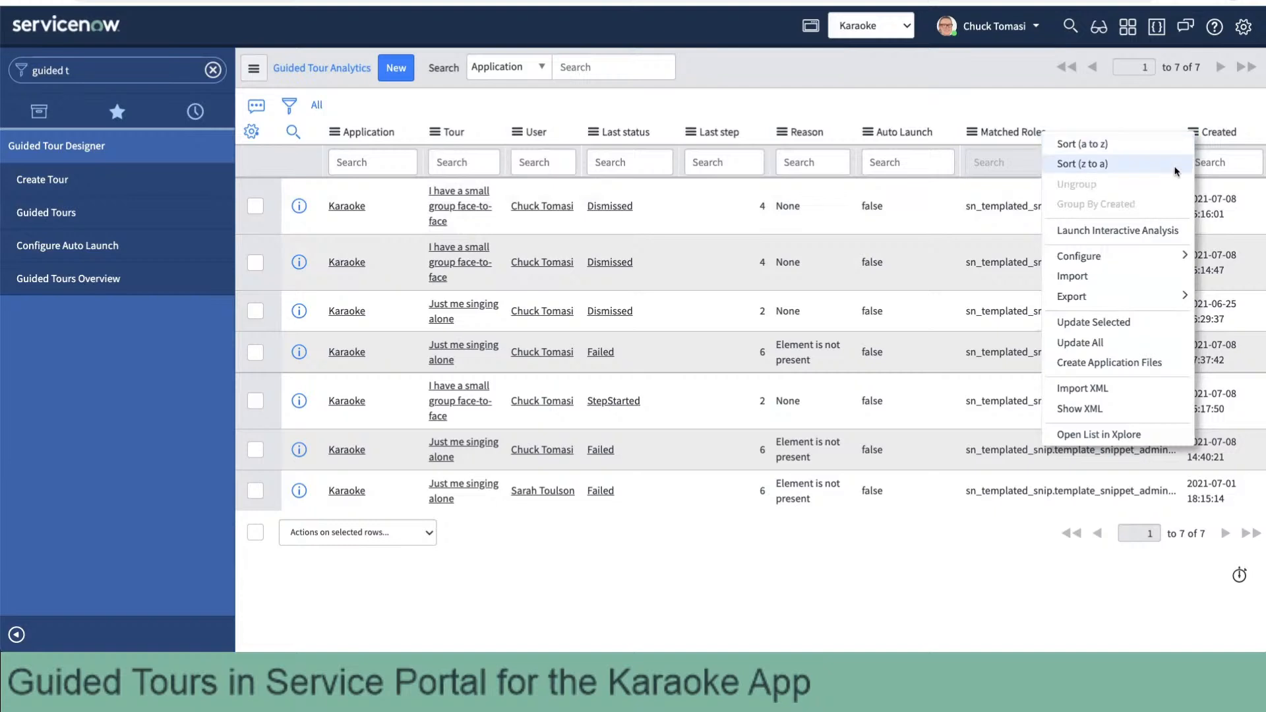
{"action": "left_click", "coordinate": [1155, 170]}
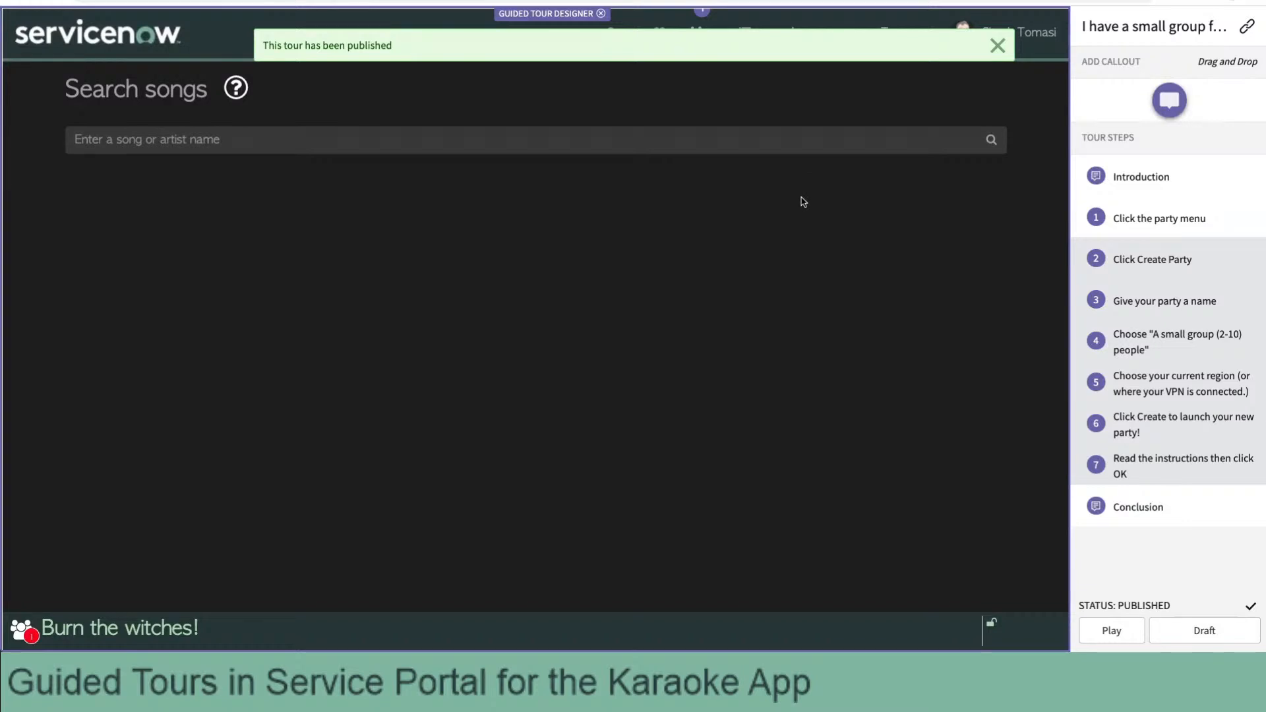
Return to the platform's Guided Tours Overview, then open the Configure Auto Launch settings for the karaoke?id=karaoke_home page.
{"action": "mouse_move", "coordinate": [1133, 189]}
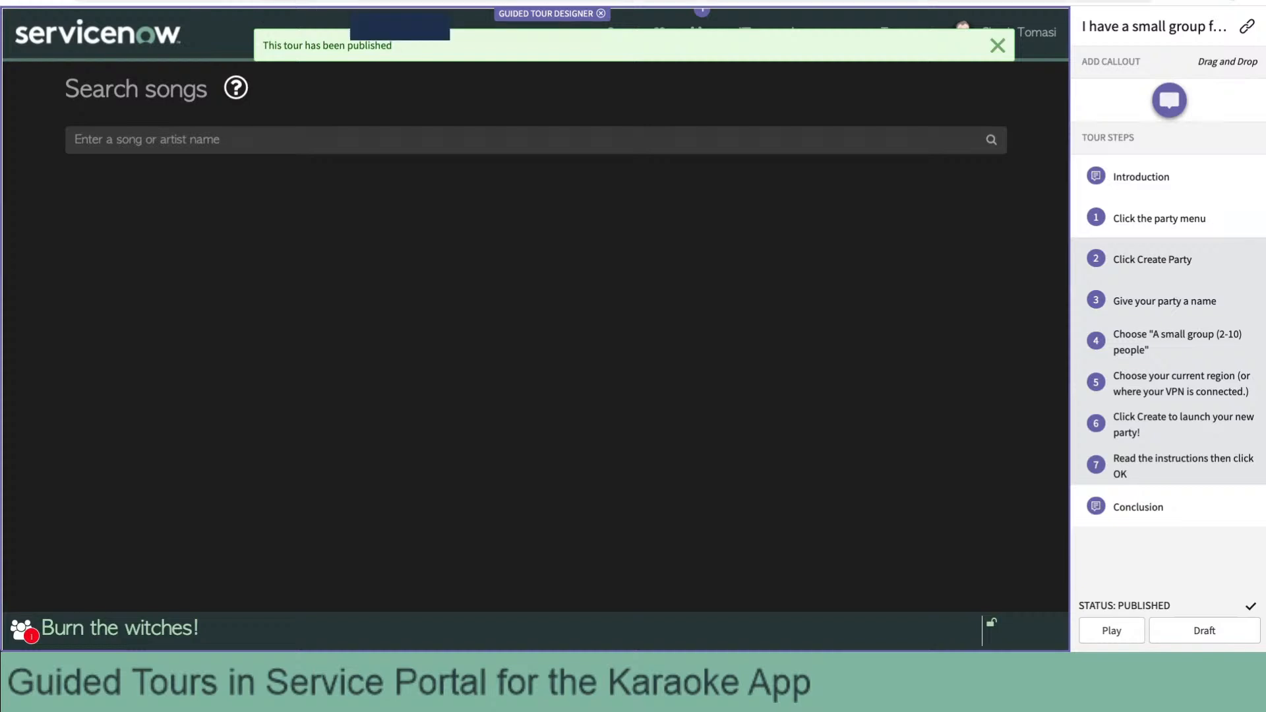
{"action": "left_click", "coordinate": [183, 3]}
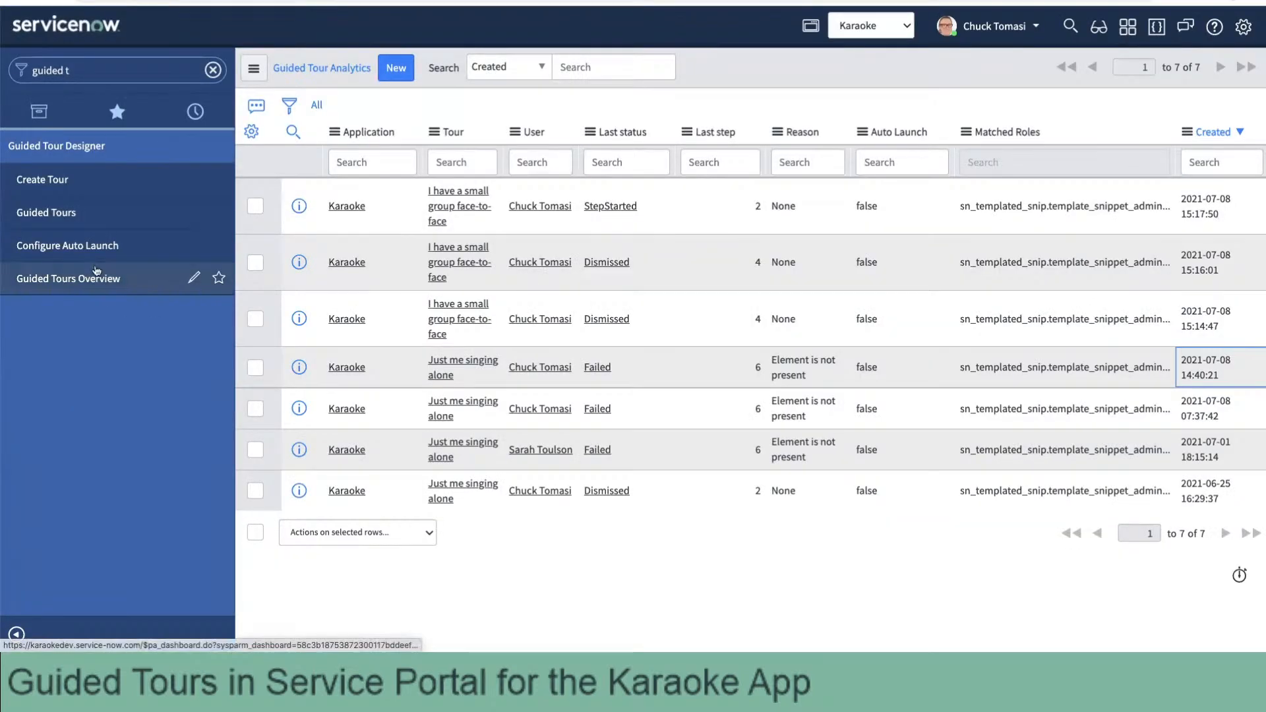
{"action": "left_click", "coordinate": [79, 278]}
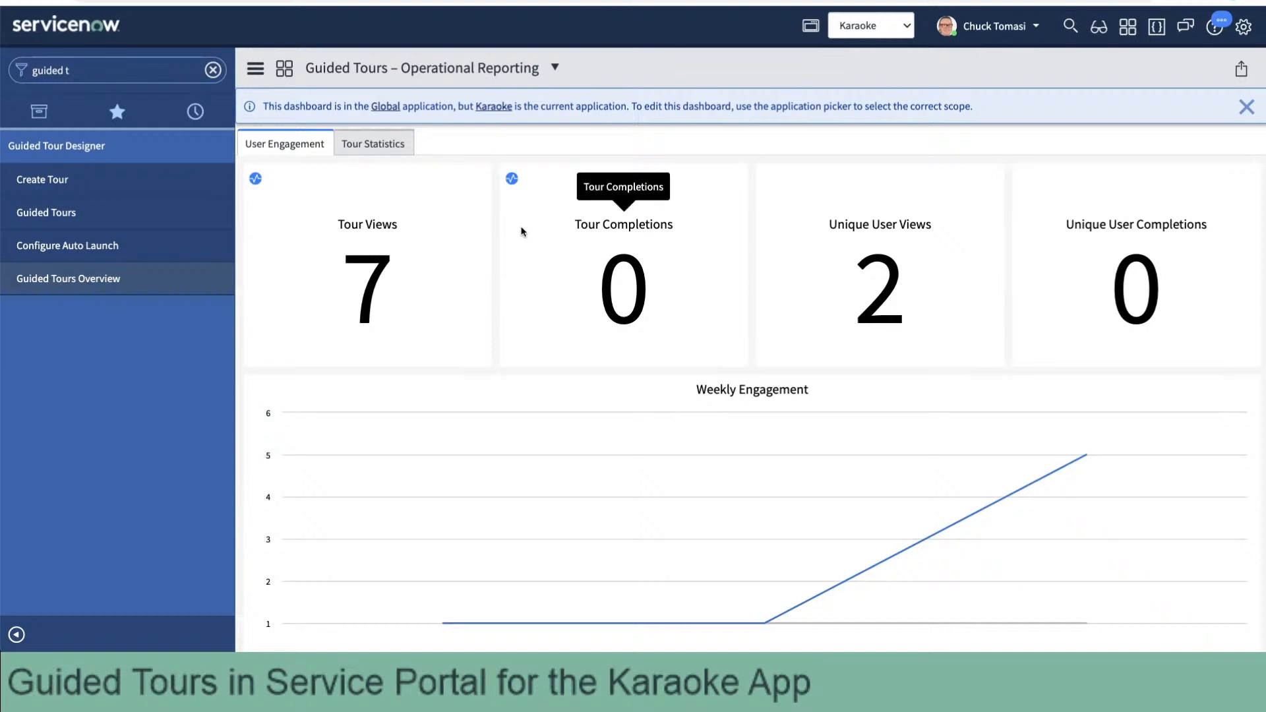
{"action": "left_click", "coordinate": [76, 248]}
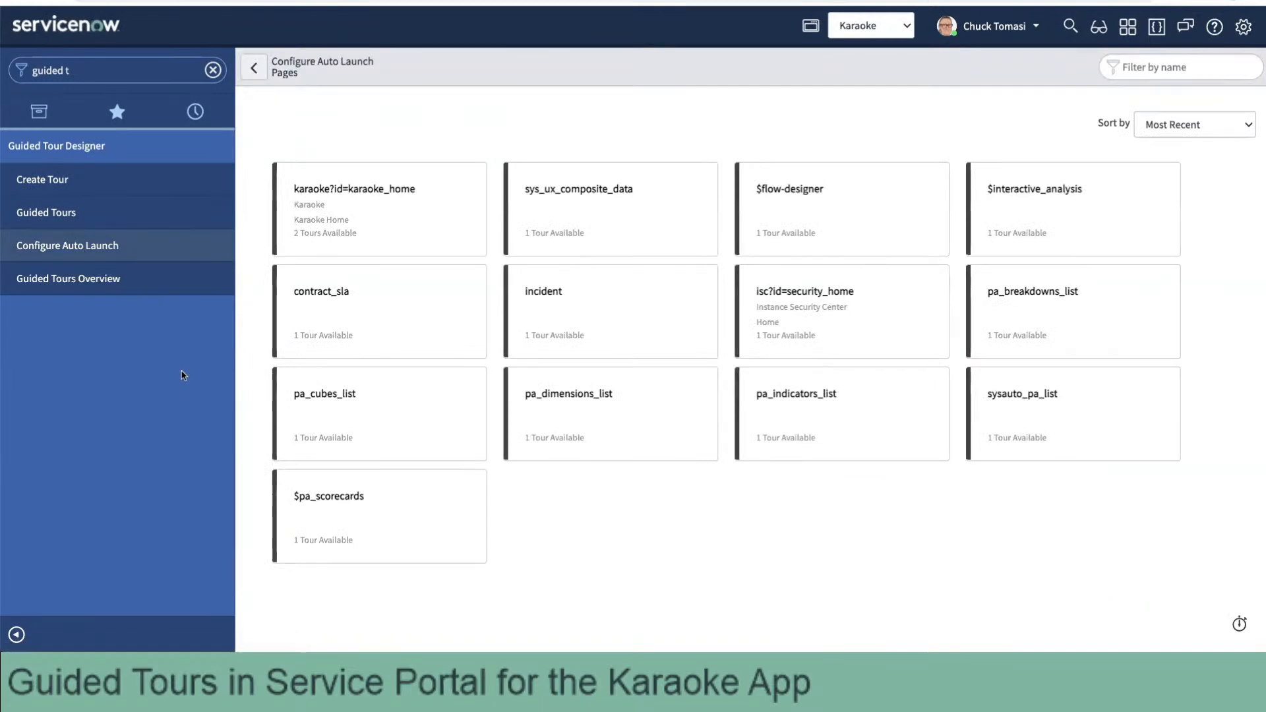
{"action": "left_click", "coordinate": [390, 193]}
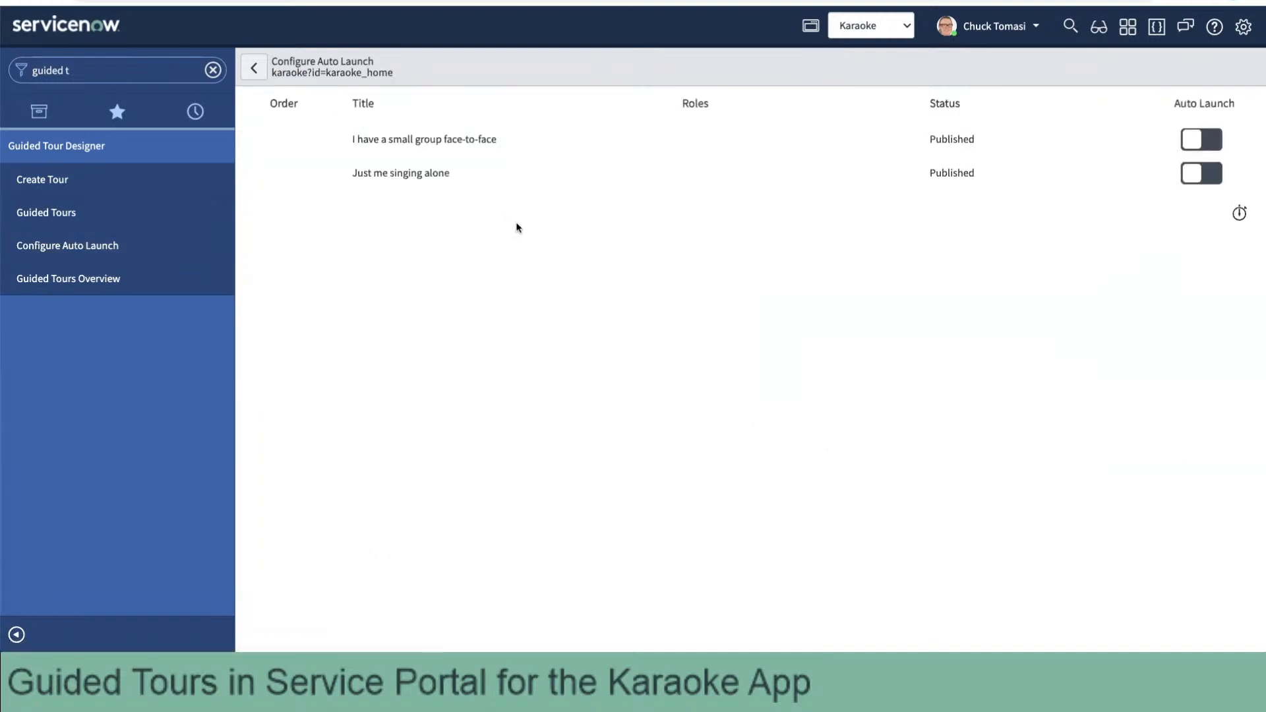
Turn on Auto Launch for the "I have a small group face-to-face" tour and load the karaoke portal home to test it.
{"action": "left_click", "coordinate": [1198, 139]}
{"action": "left_click", "coordinate": [1198, 139]}
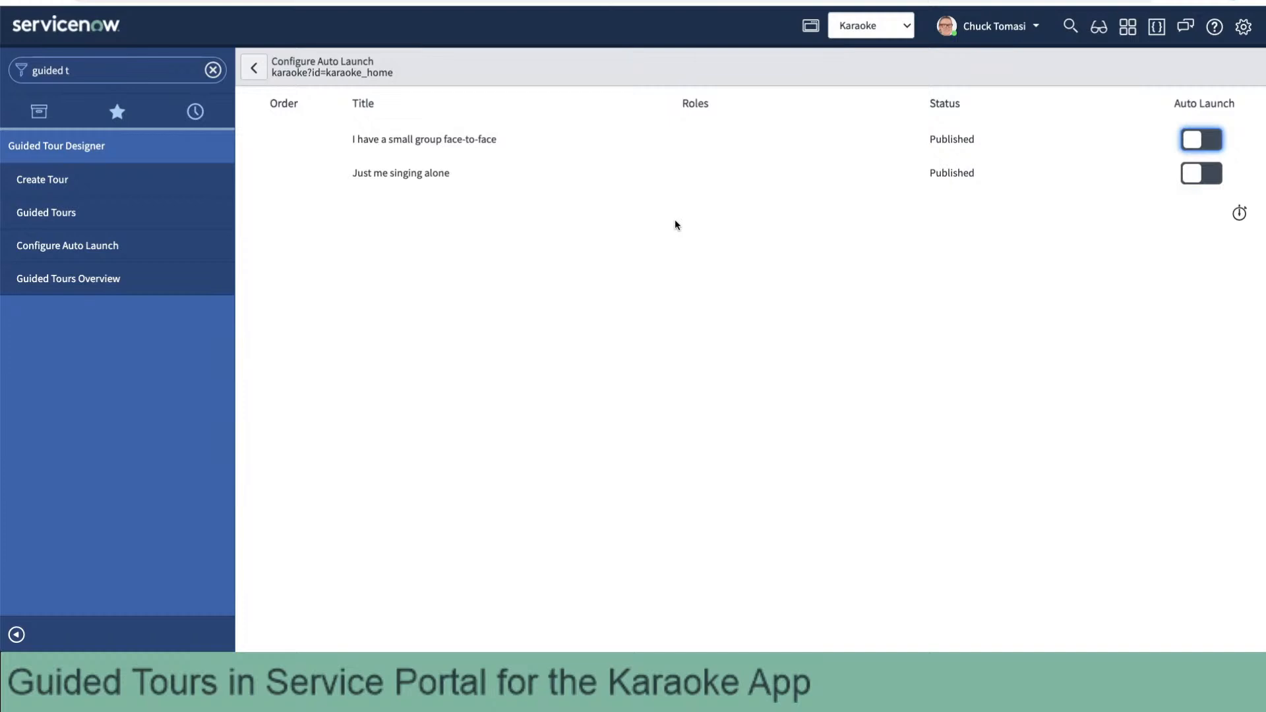
{"action": "left_click_drag", "start_coordinate": [884, 209], "coordinate": [1066, 218]}
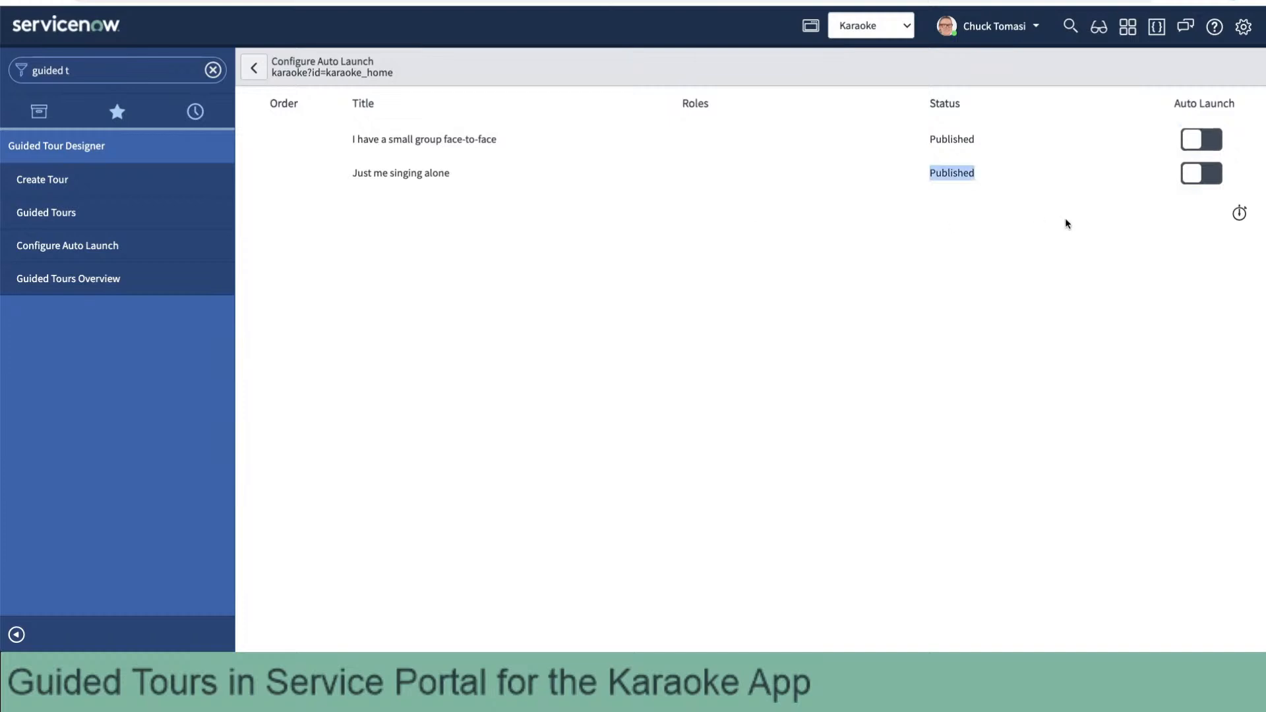
{"action": "left_click", "coordinate": [1212, 141]}
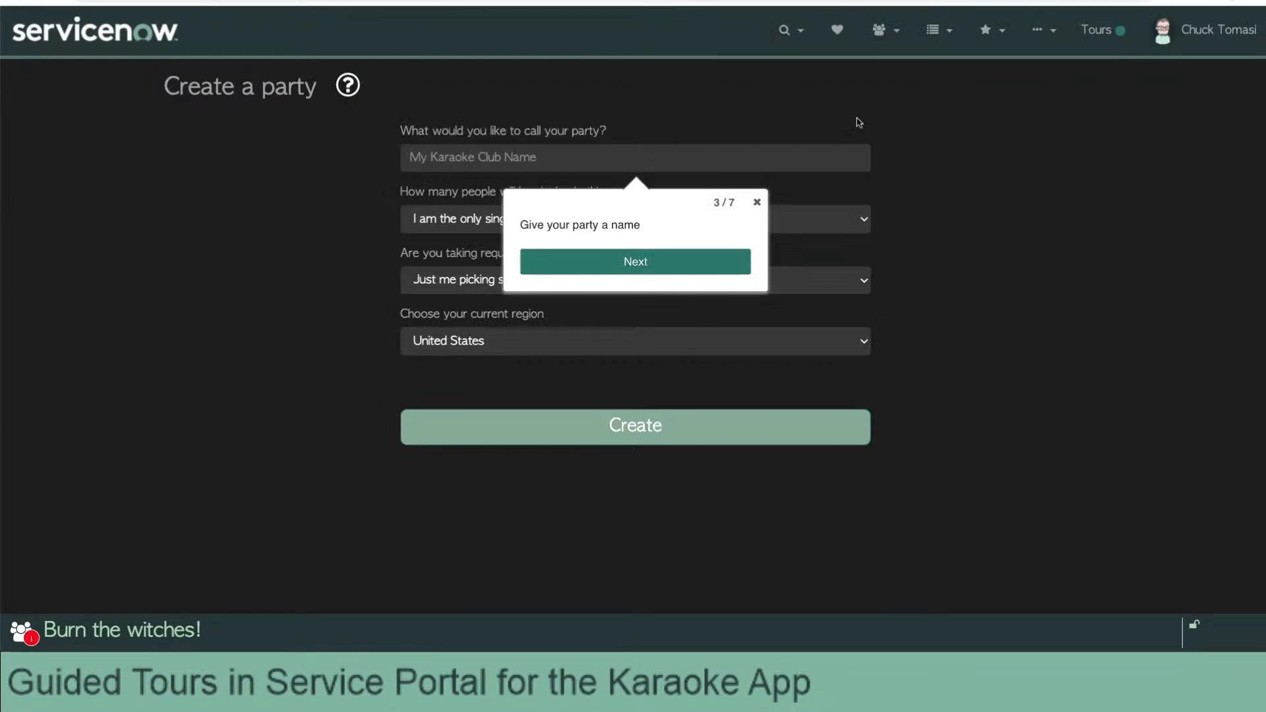
{"action": "left_click", "coordinate": [139, 45]}
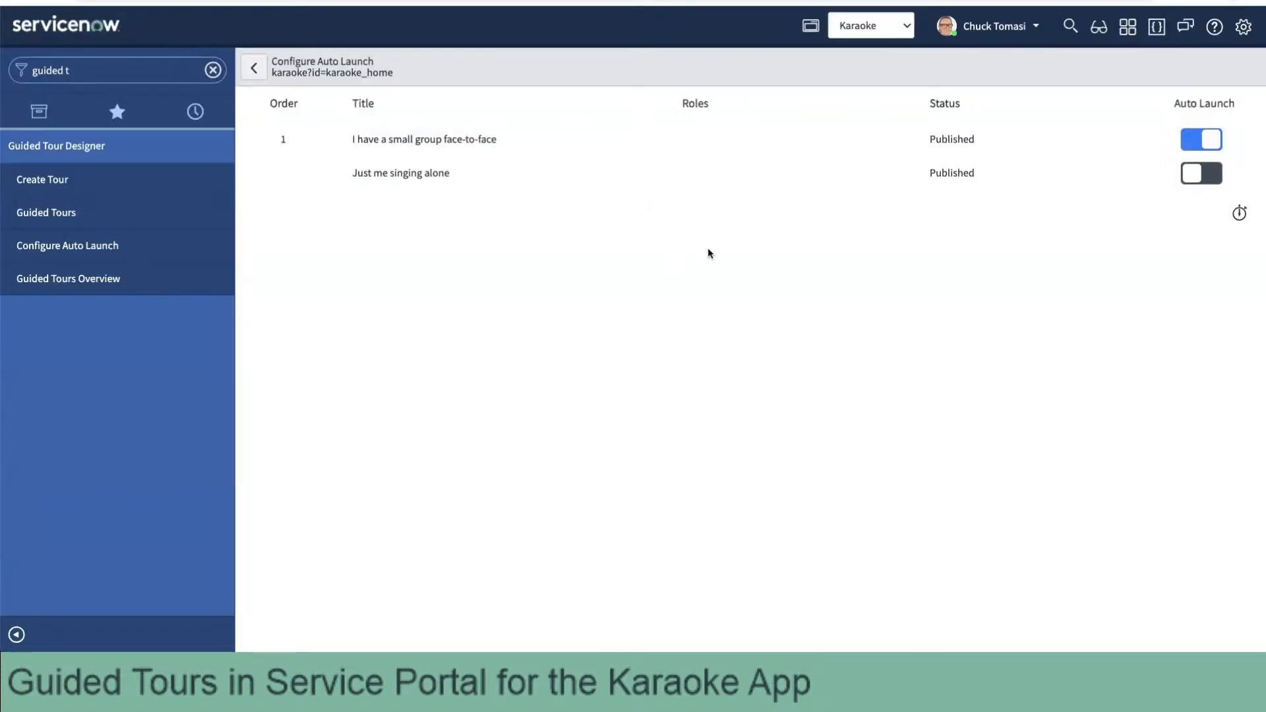
Try Auto Launch on the "Just me singing alone" tour as well, and switch it off again.
{"action": "left_click", "coordinate": [1216, 177]}
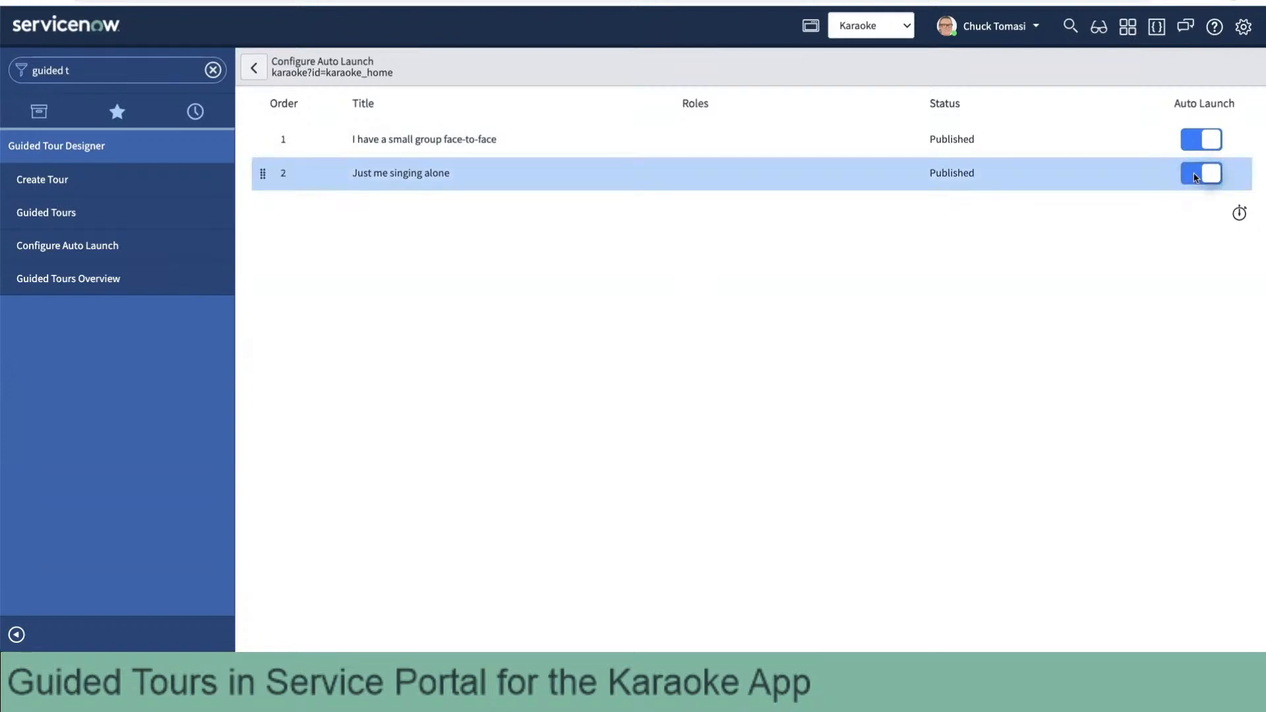
{"action": "left_click", "coordinate": [1194, 177]}
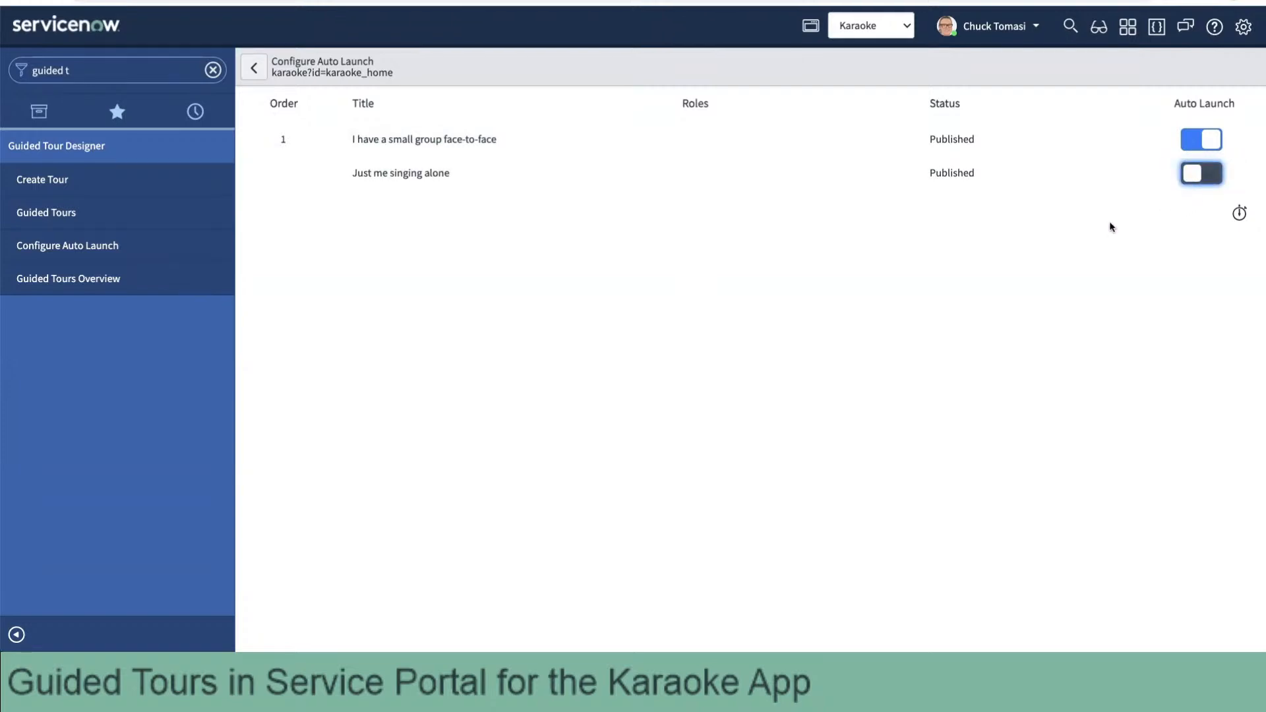
{"action": "left_click", "coordinate": [1164, 164]}
{"action": "left_click", "coordinate": [1022, 295]}
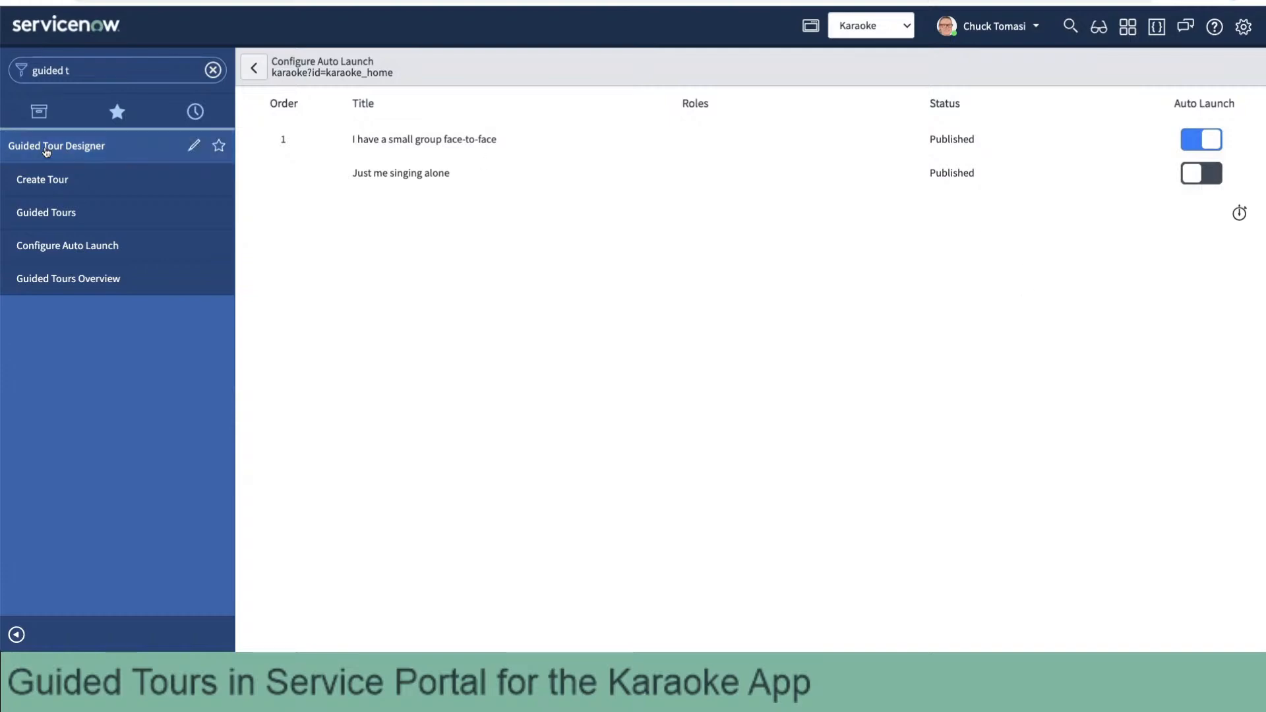
View the Guided Tours list and return to the Auto Launch settings of the karaoke?id=karaoke_home page.
{"action": "left_click", "coordinate": [46, 213]}
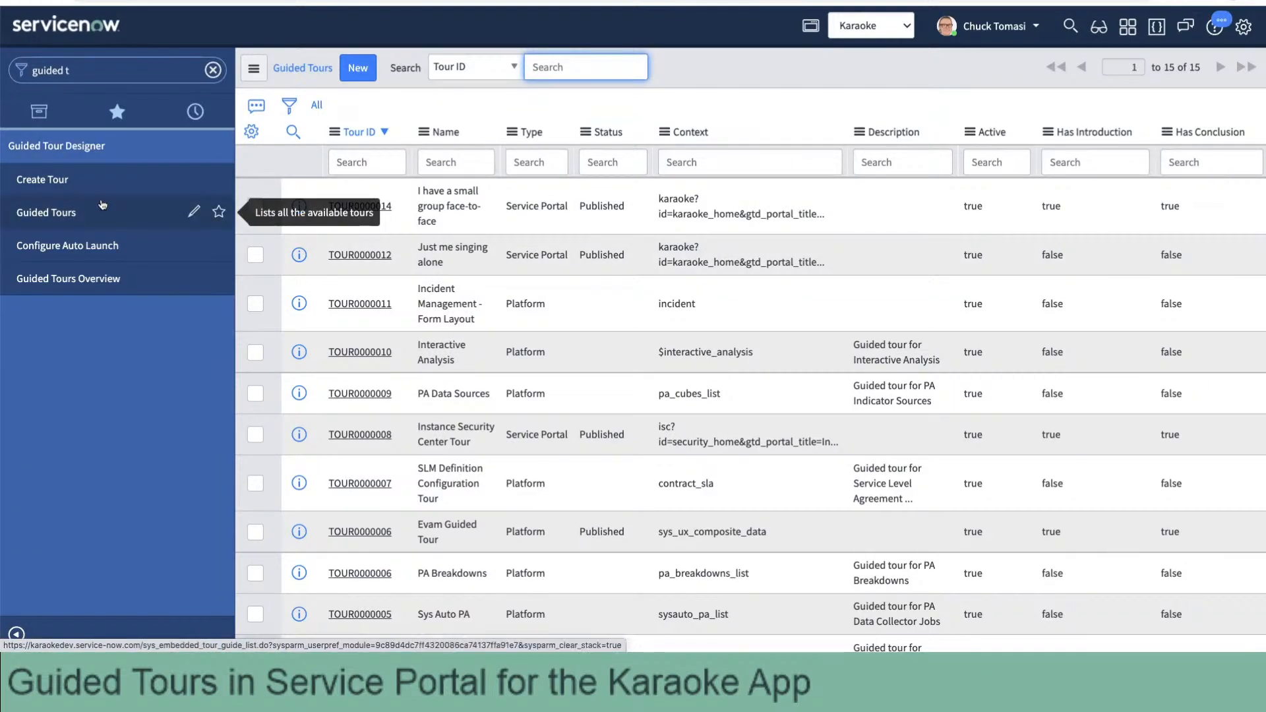
{"action": "left_click", "coordinate": [56, 279]}
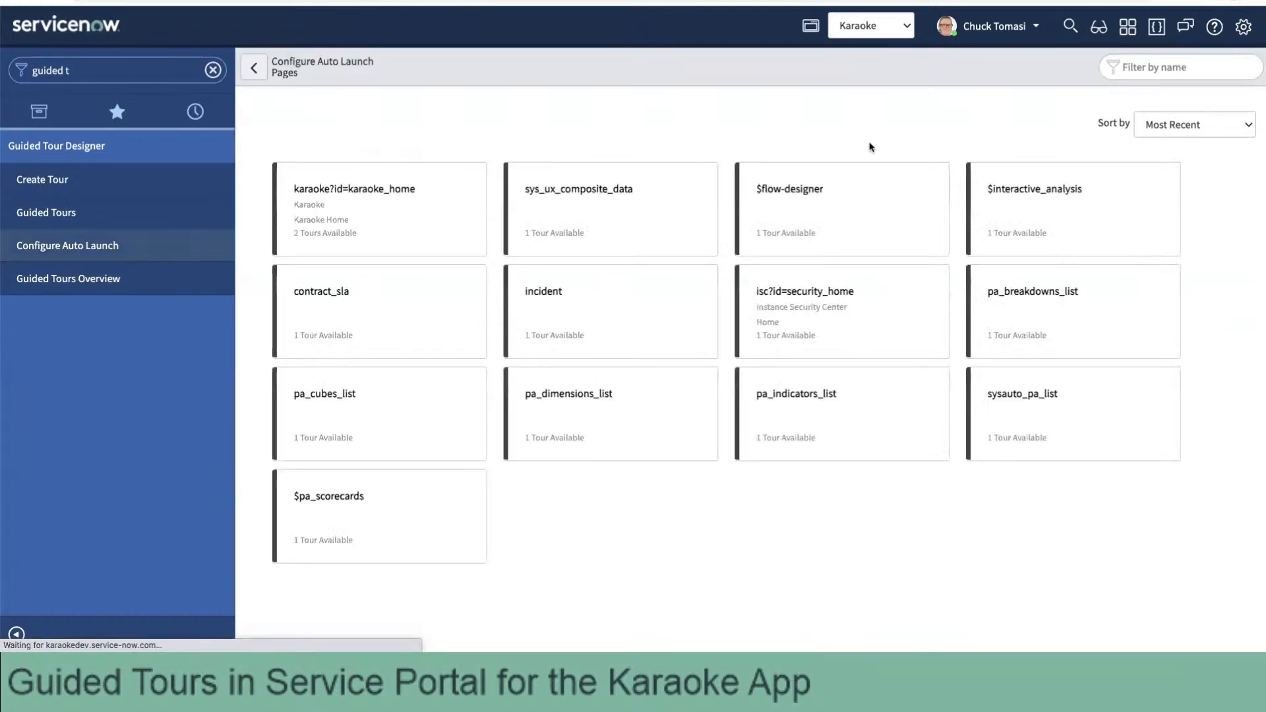
{"action": "left_click", "coordinate": [335, 198]}
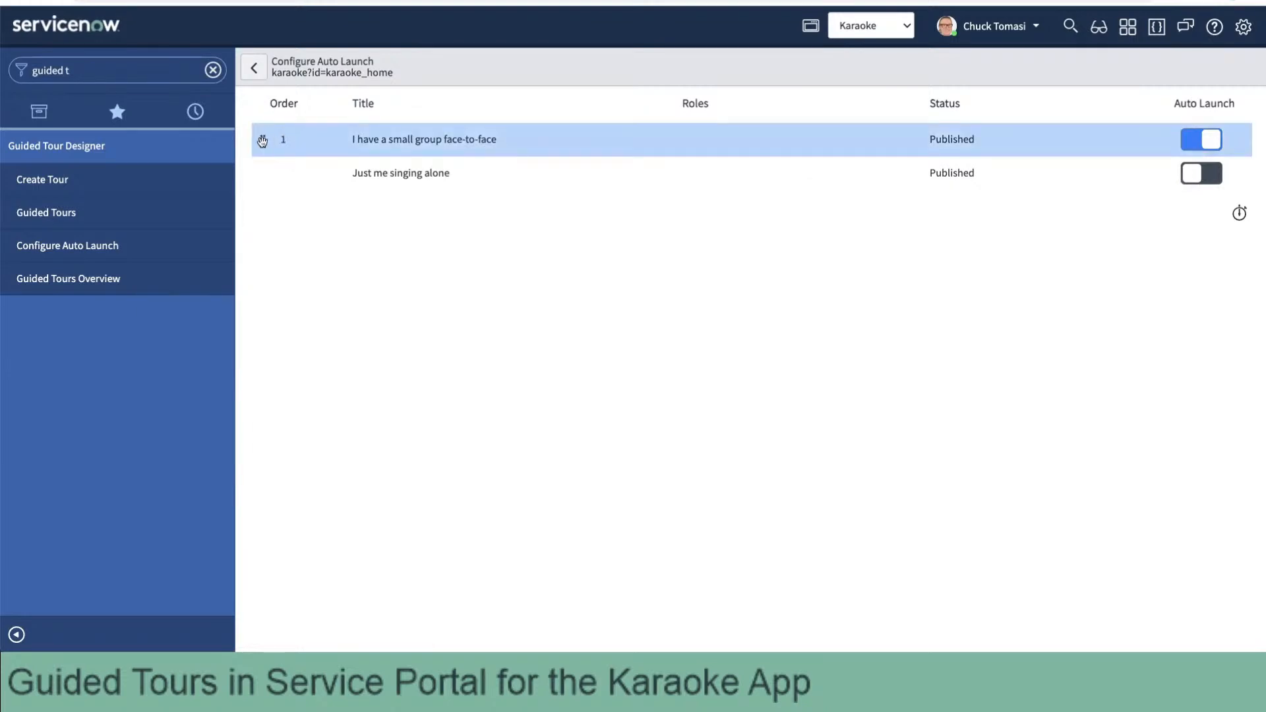
Try to reorder the "I have a small group face-to-face" tour below "Just me singing alone" in the Auto Launch list.
{"action": "left_click_drag", "start_coordinate": [263, 141], "coordinate": [310, 233]}
{"action": "left_click_drag", "start_coordinate": [262, 141], "coordinate": [271, 192]}
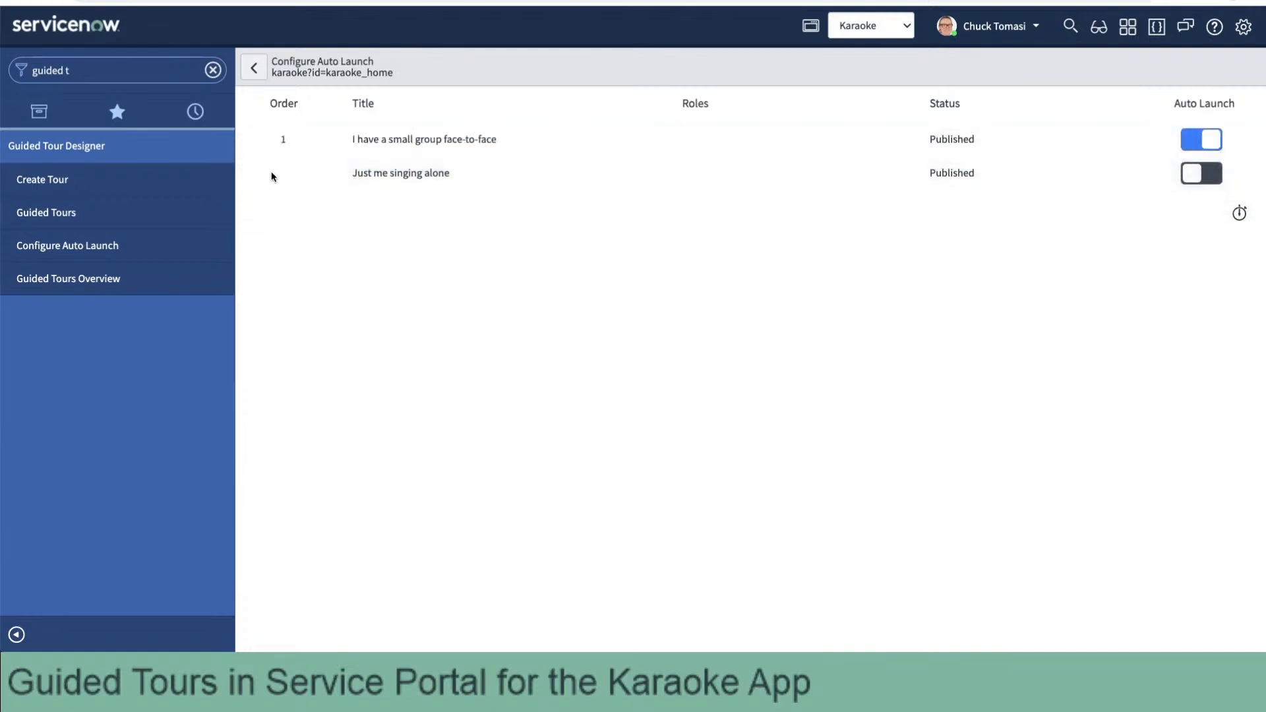
{"action": "left_click_drag", "start_coordinate": [264, 130], "coordinate": [347, 176]}
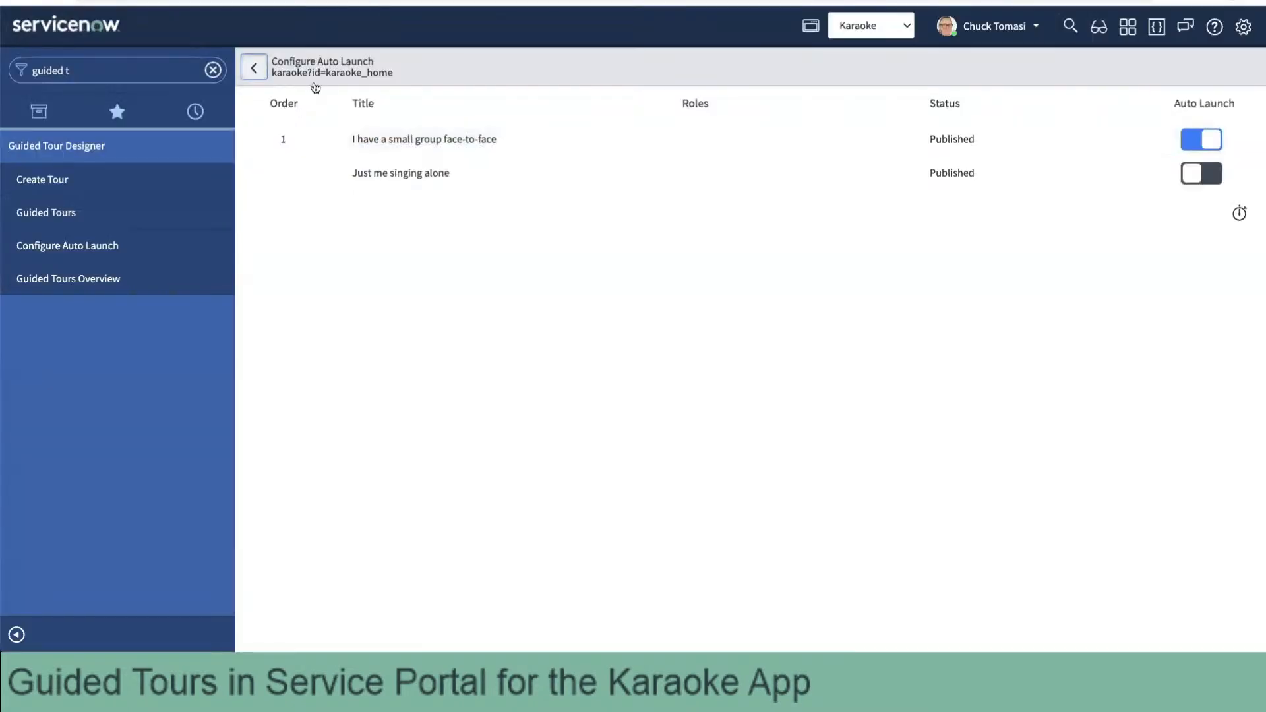
Reopen the karaoke_home entry from the Auto Launch pages and reload the browser page to recheck its settings.
{"action": "left_click", "coordinate": [315, 88]}
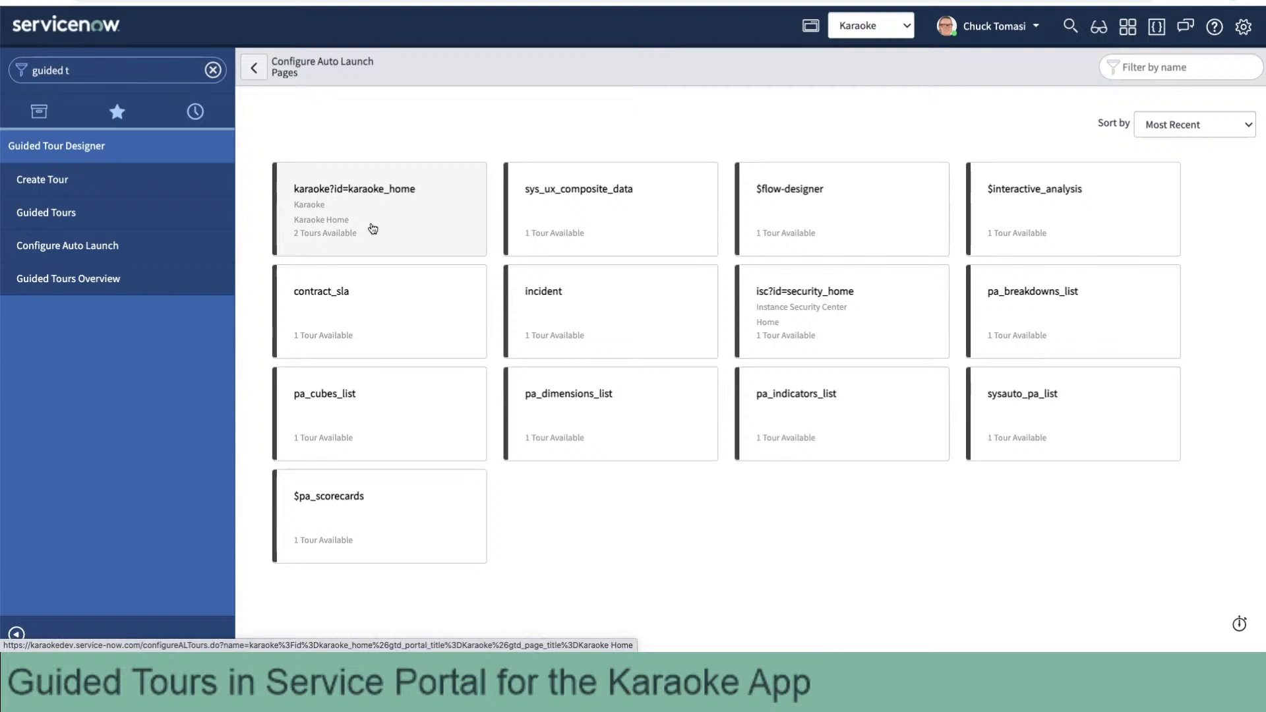
{"action": "left_click", "coordinate": [371, 228]}
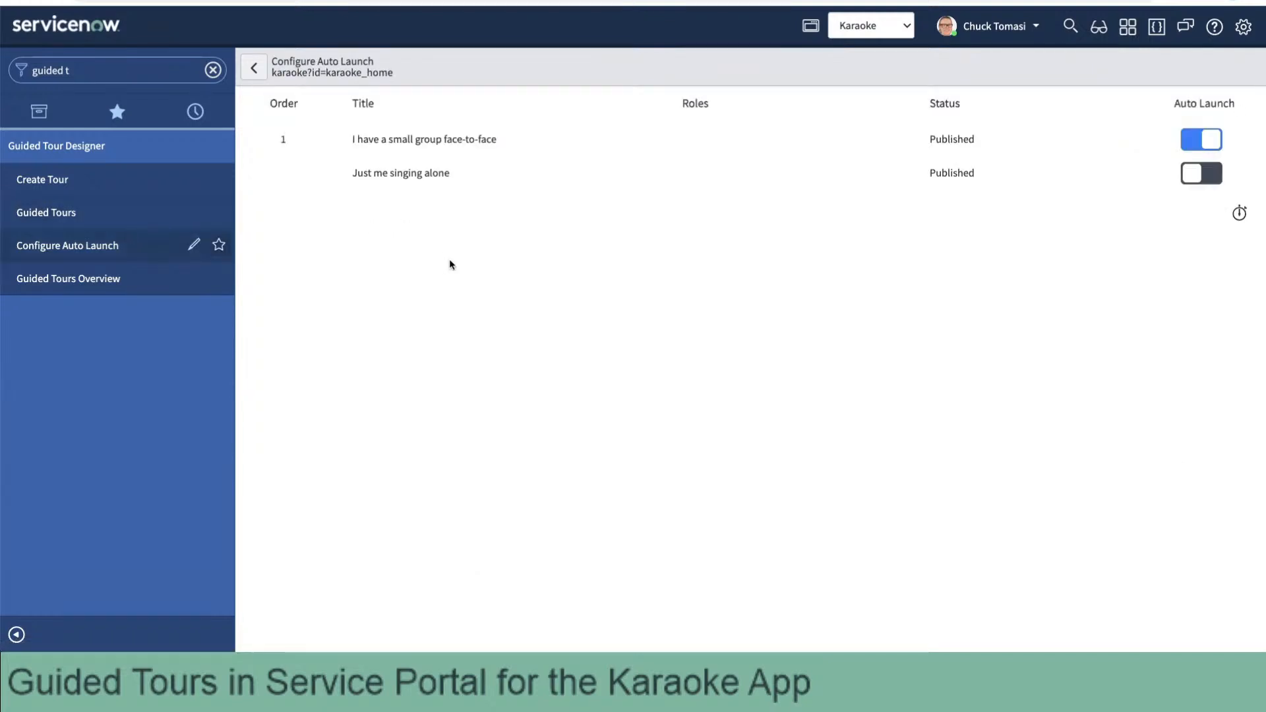
{"action": "key", "text": "super+r"}
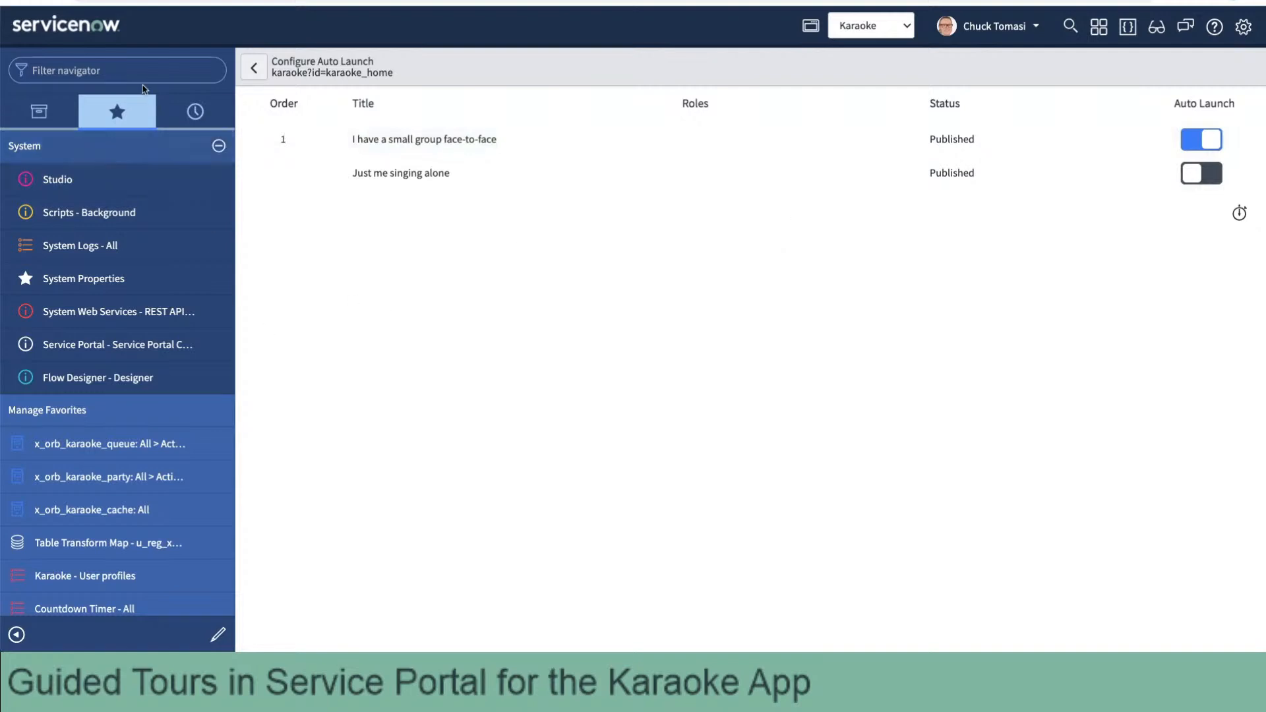
Find the Guided Tours list and open the "Just me singing alone" tour record to look at its Options field.
{"action": "left_click", "coordinate": [143, 71]}
{"action": "type", "text": "guided tour"}
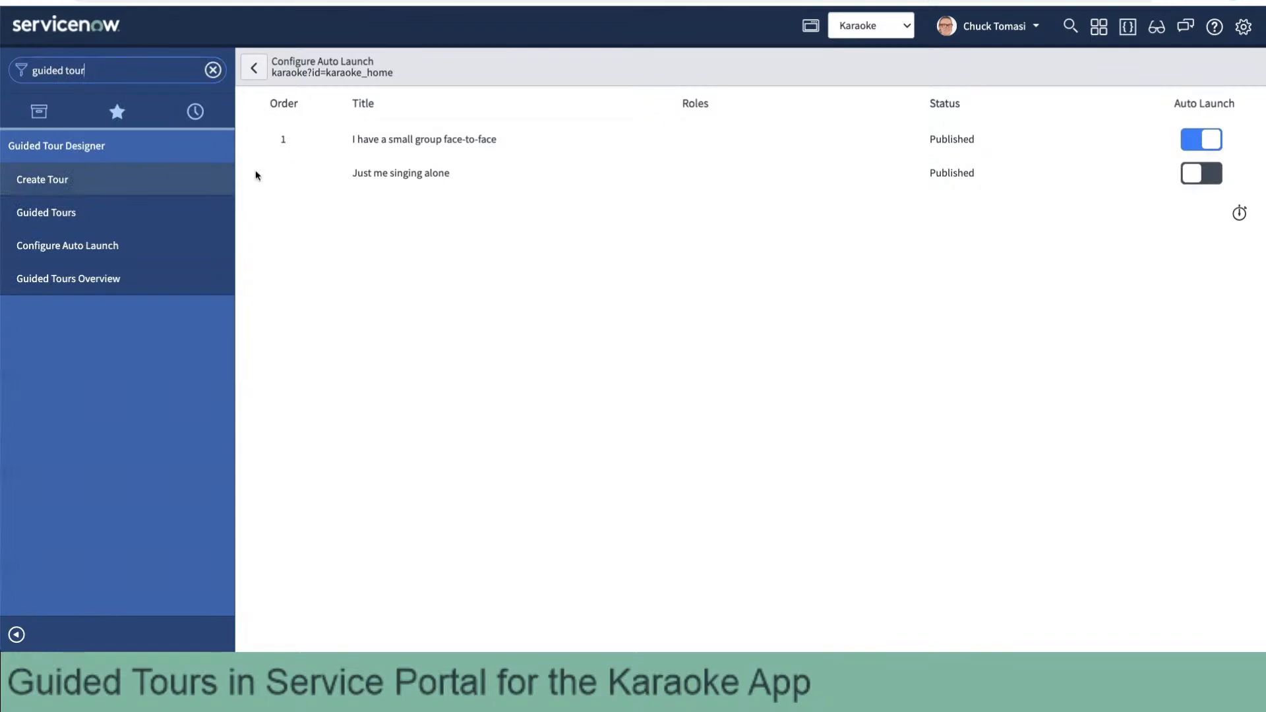
{"action": "left_click", "coordinate": [58, 214]}
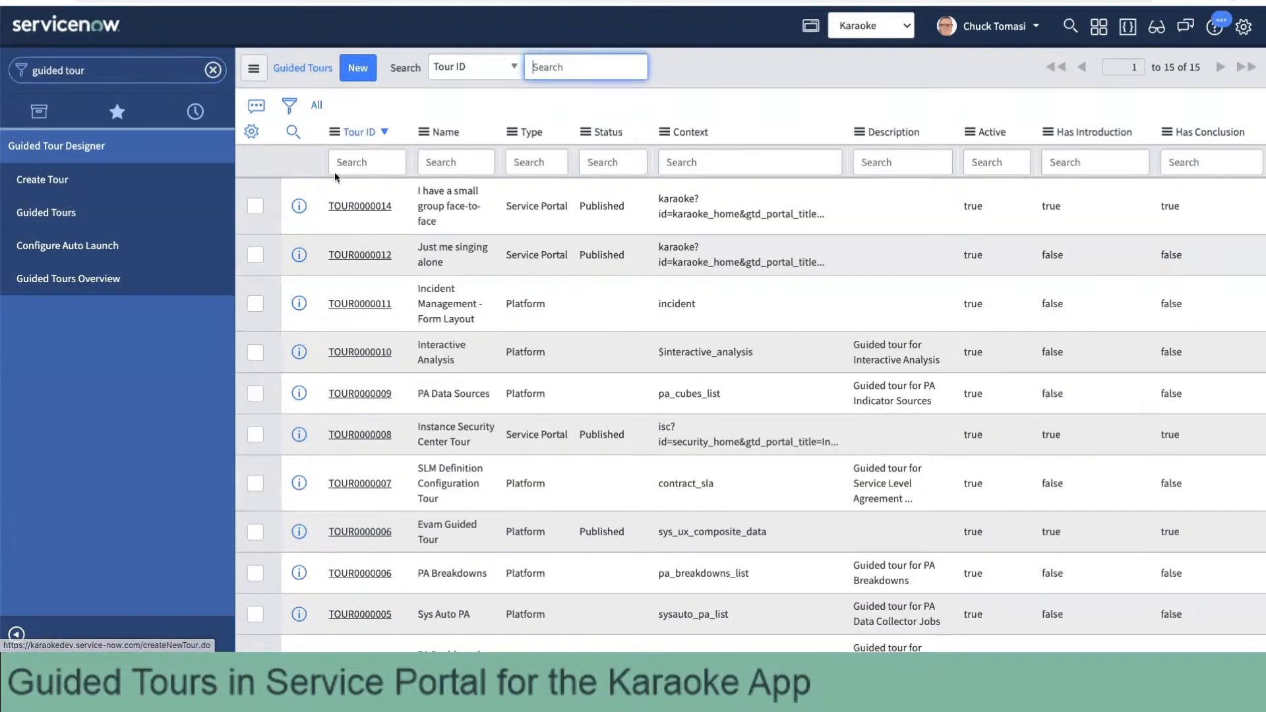
{"action": "left_click", "coordinate": [360, 254]}
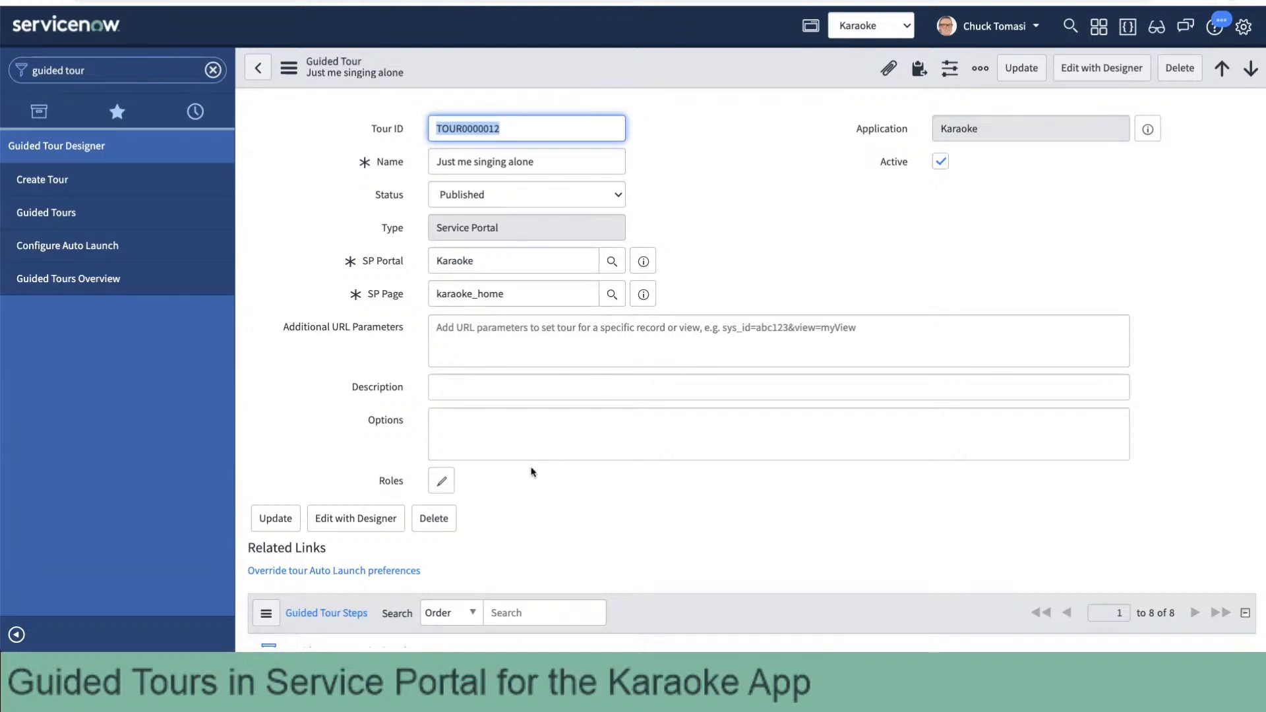
{"action": "left_click", "coordinate": [439, 428]}
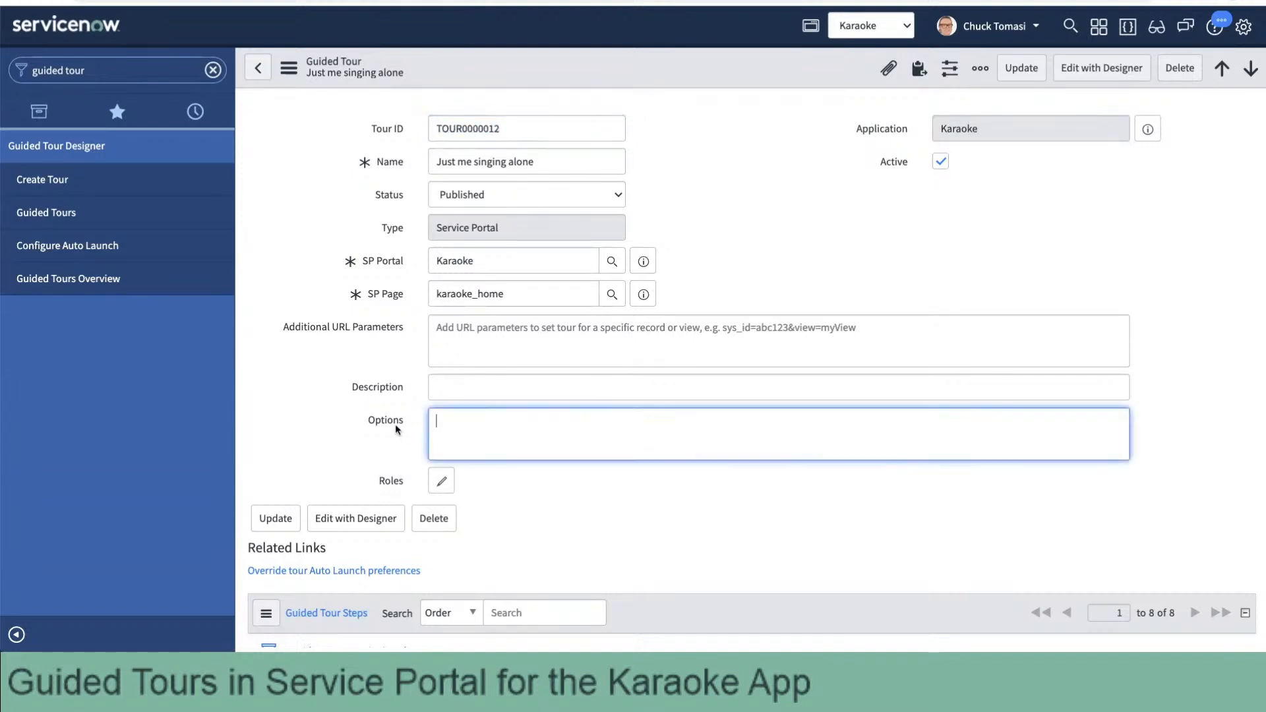
{"action": "left_click", "coordinate": [516, 499]}
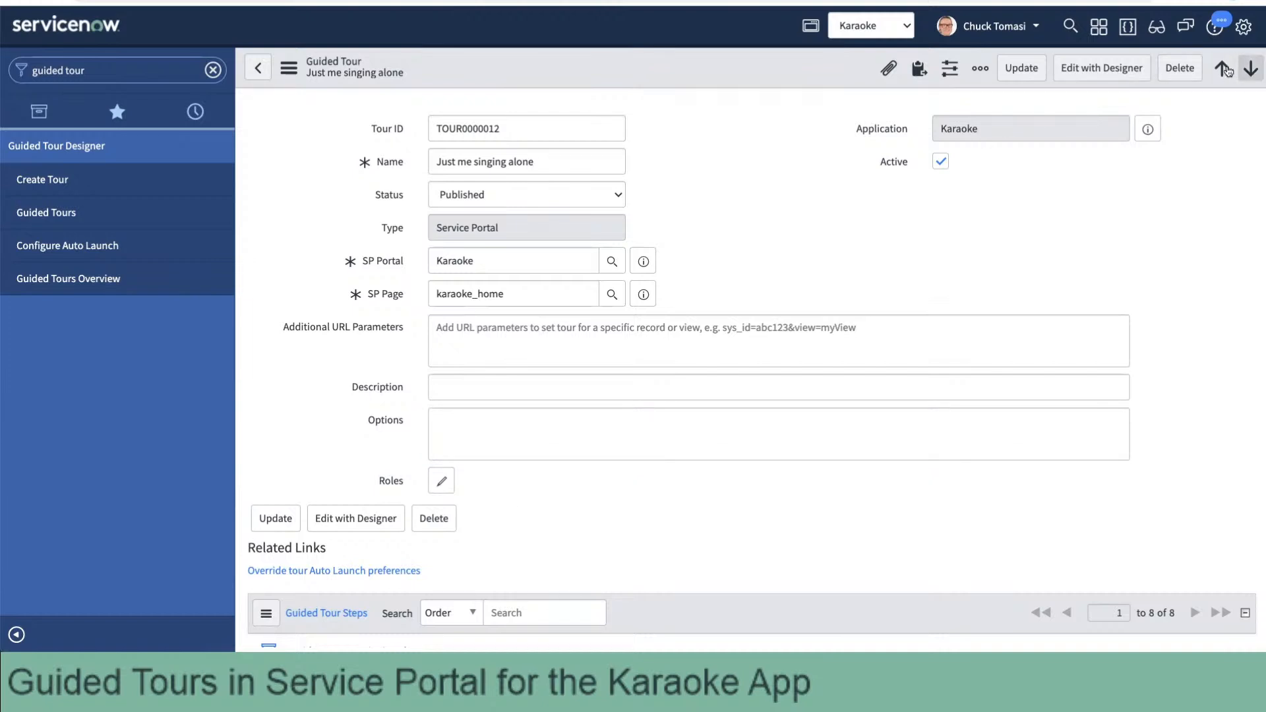
Go to the "I have a small group face-to-face" tour record and examine its Additional URL Parameters field.
{"action": "left_click", "coordinate": [1218, 69]}
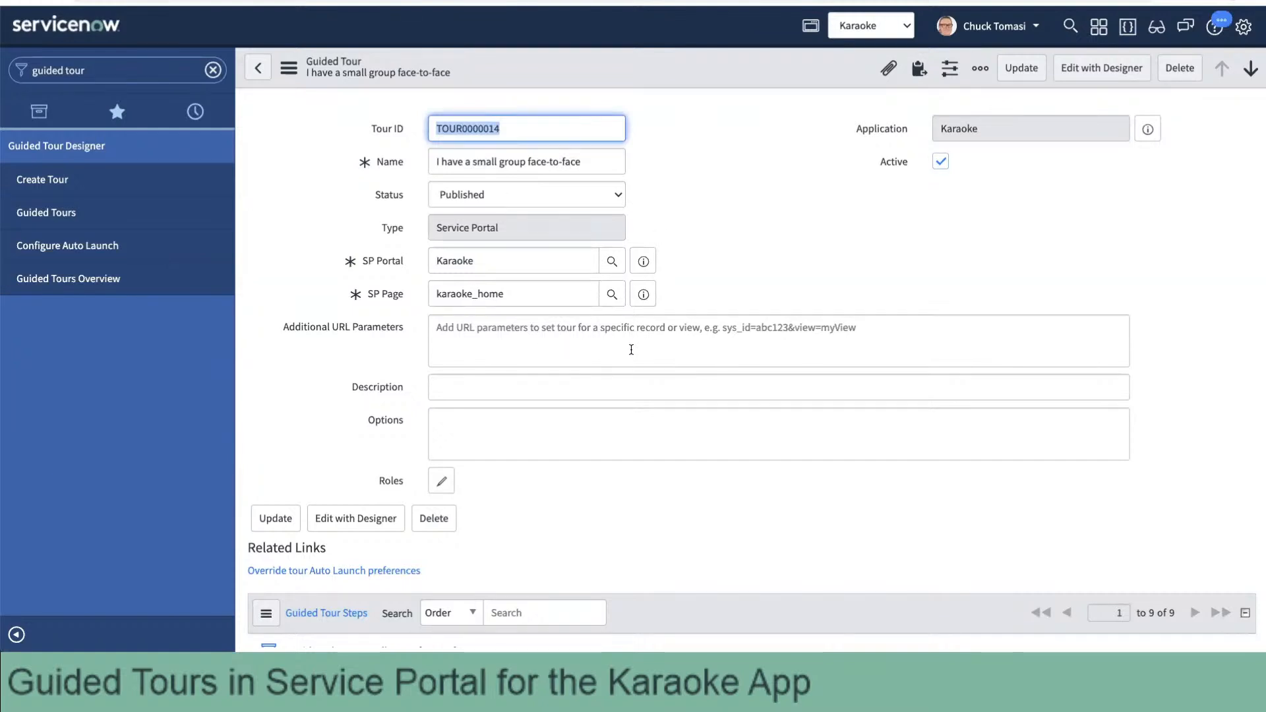
{"action": "left_click", "coordinate": [589, 326]}
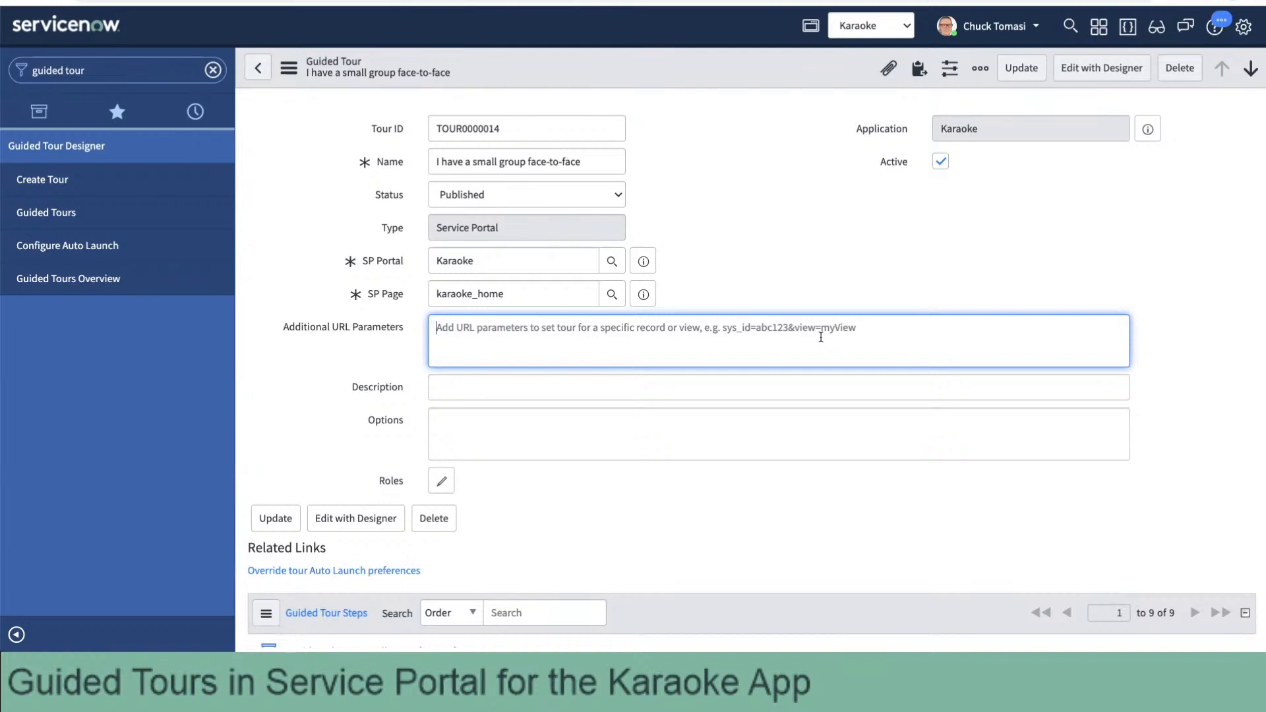
{"action": "left_click", "coordinate": [804, 282]}
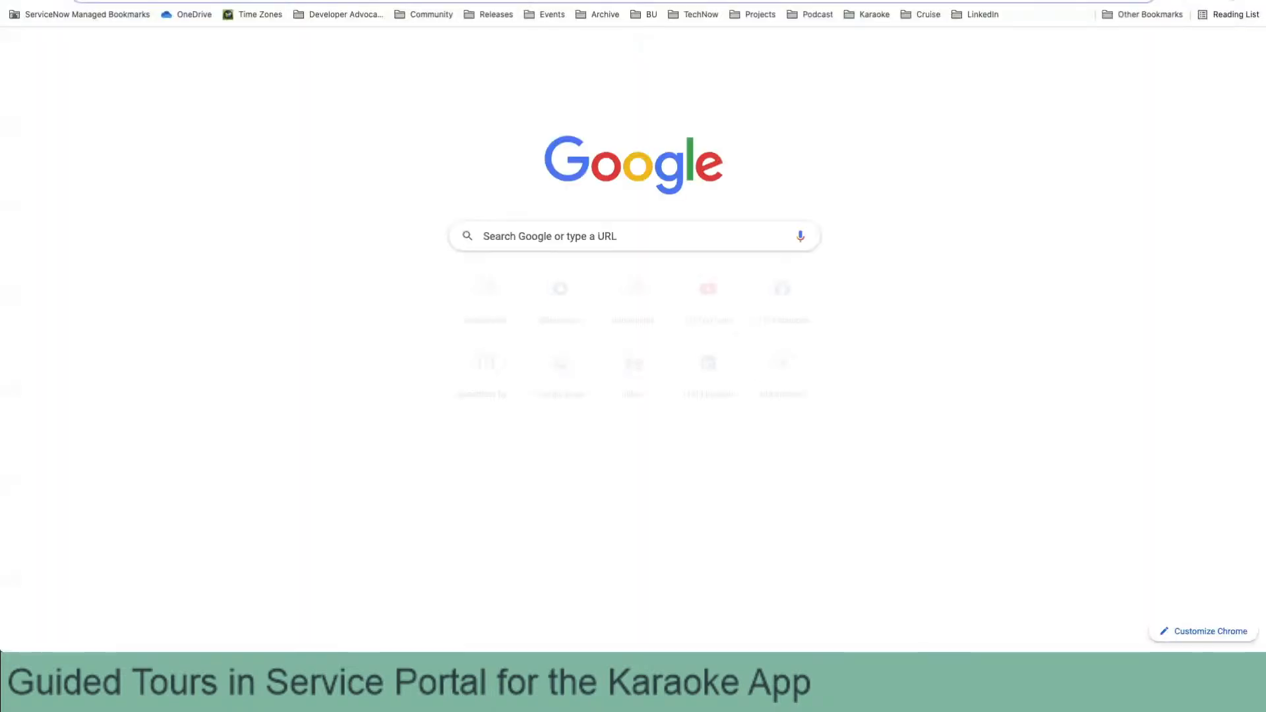
Load the karaokedev instance in a new browser tab and open the Configure Auto Launch pages.
{"action": "type", "text": "karaokedev"}
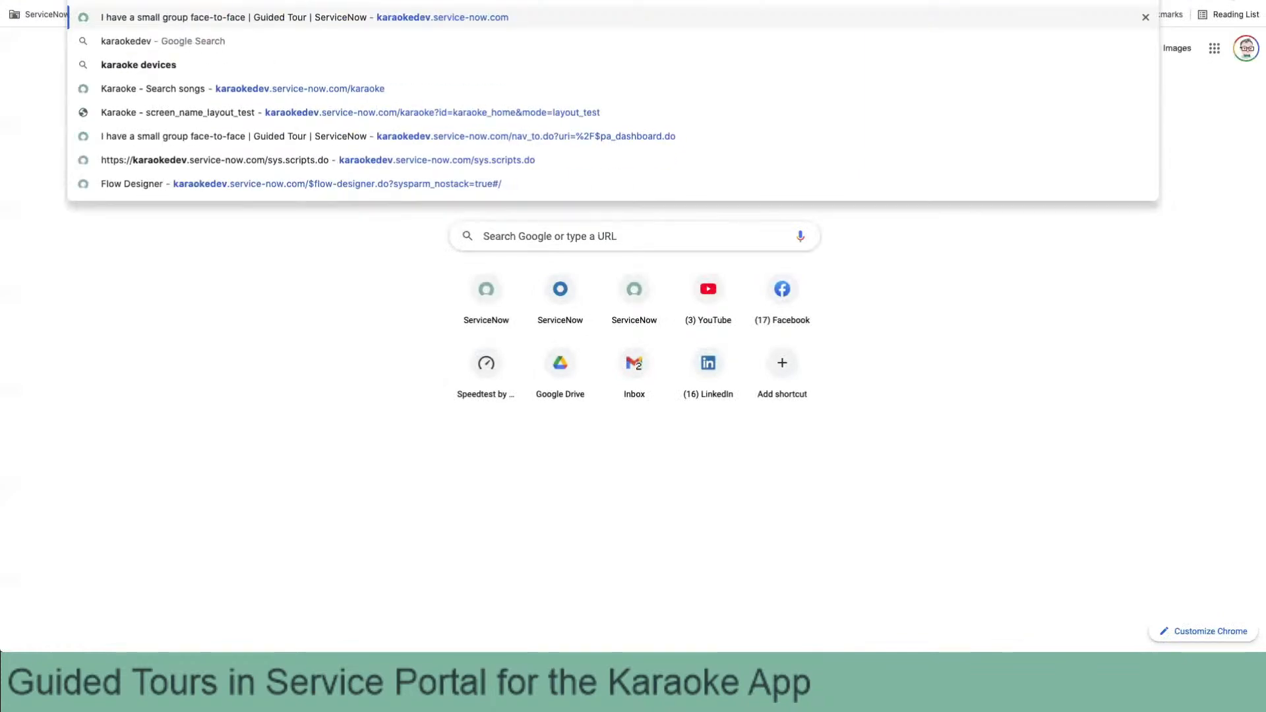
{"action": "key", "text": "Return"}
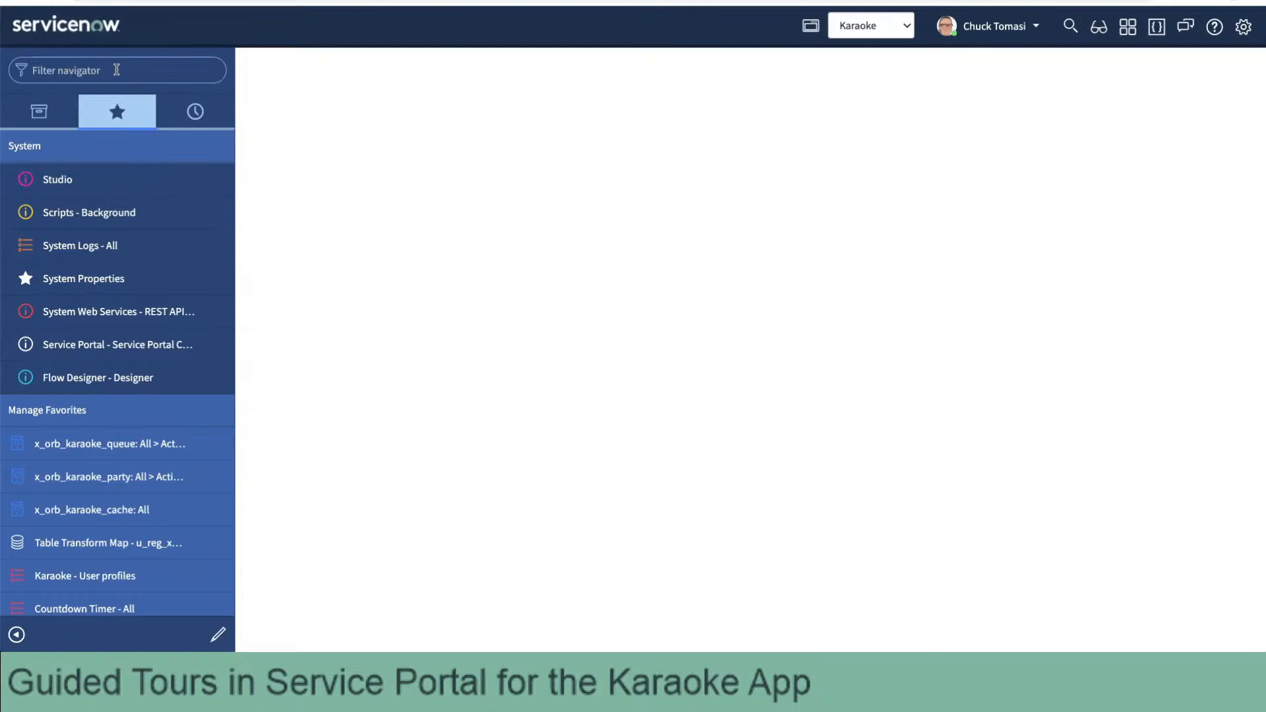
{"action": "type", "text": "guided tour"}
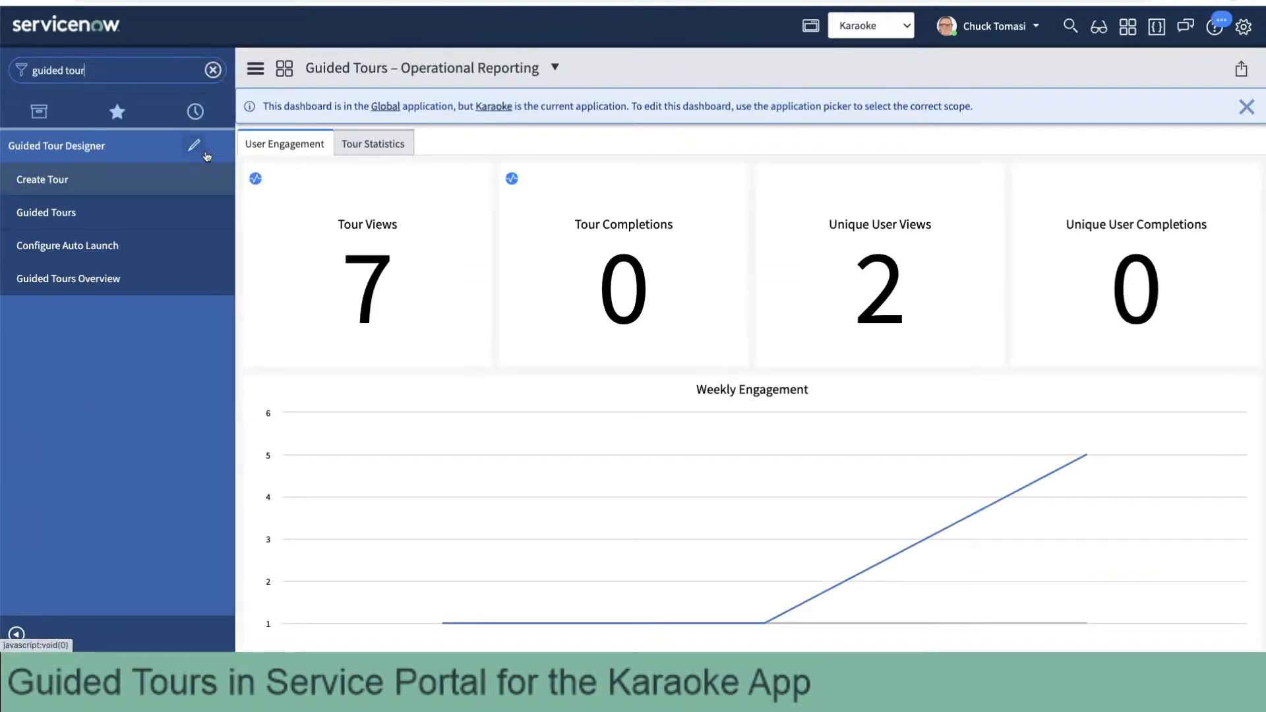
{"action": "left_click", "coordinate": [66, 245]}
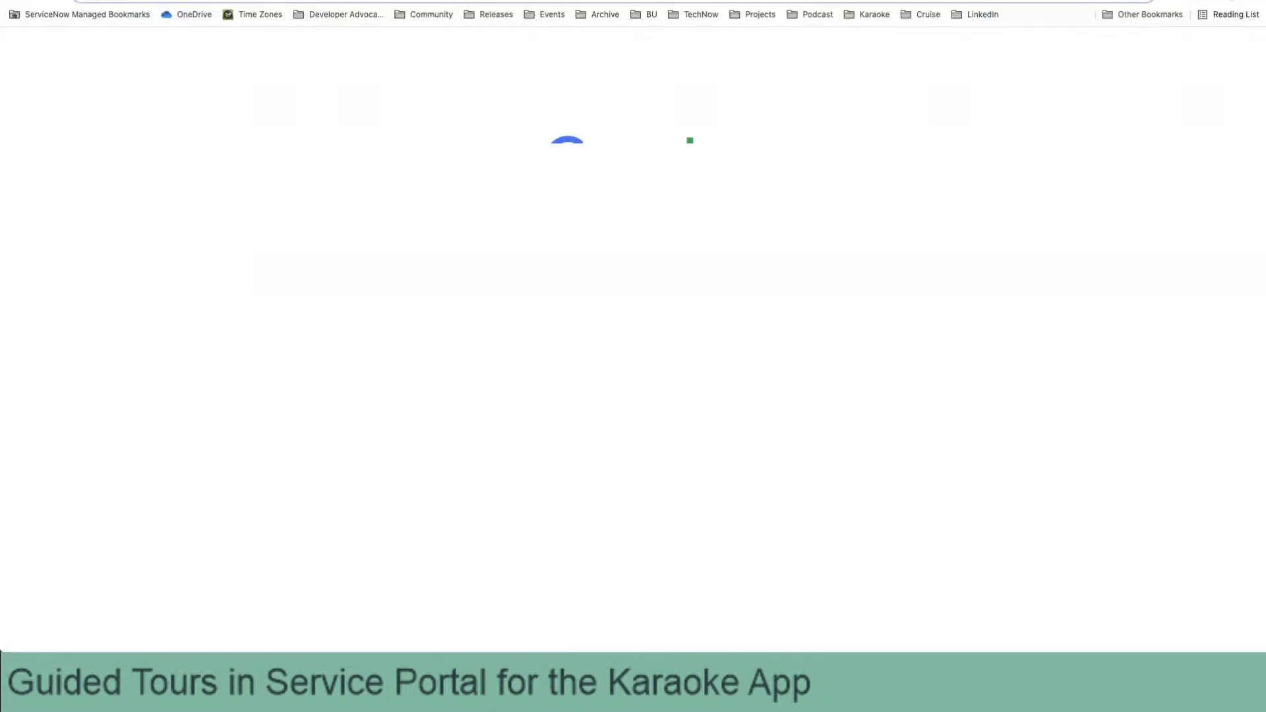
Open the Search songs page of the karaoke portal at karaokedev.service-now.com/karaoke in another browser tab.
{"action": "type", "text": "karok"}
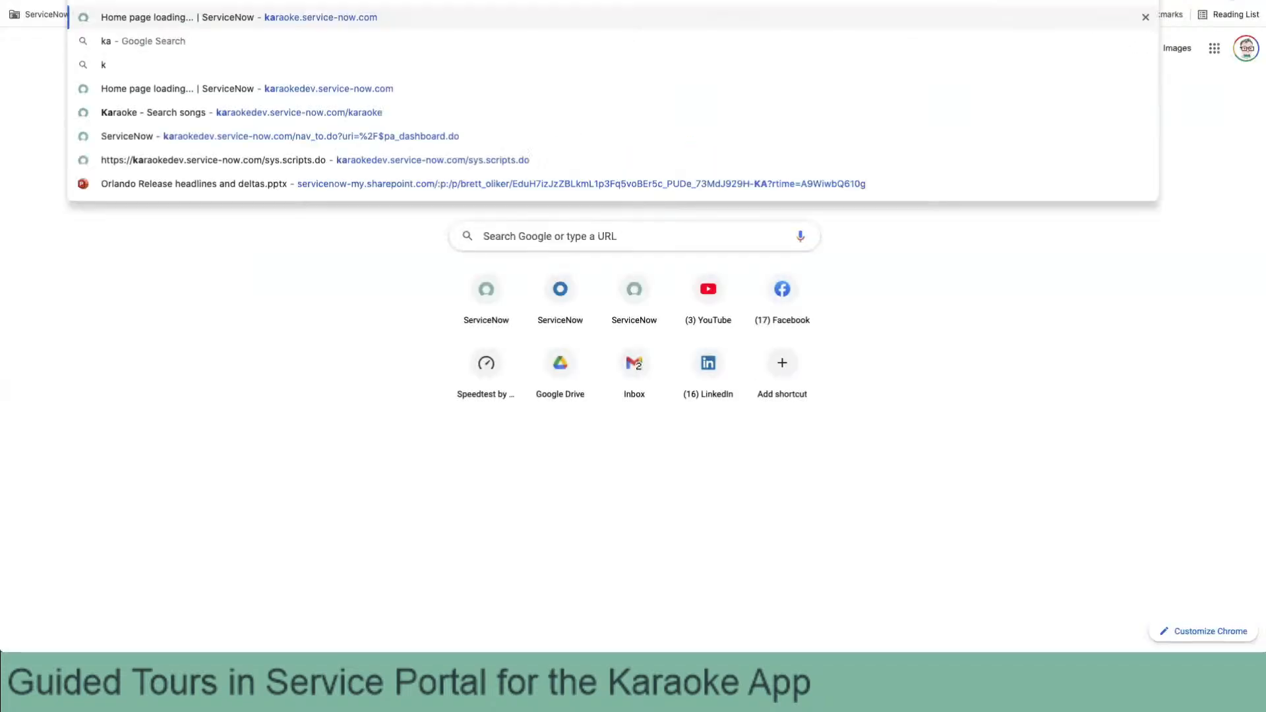
{"action": "key", "text": "BackSpace"}
{"action": "key", "text": "BackSpace"}
{"action": "key", "text": "BackSpace"}
{"action": "type", "text": "a"}
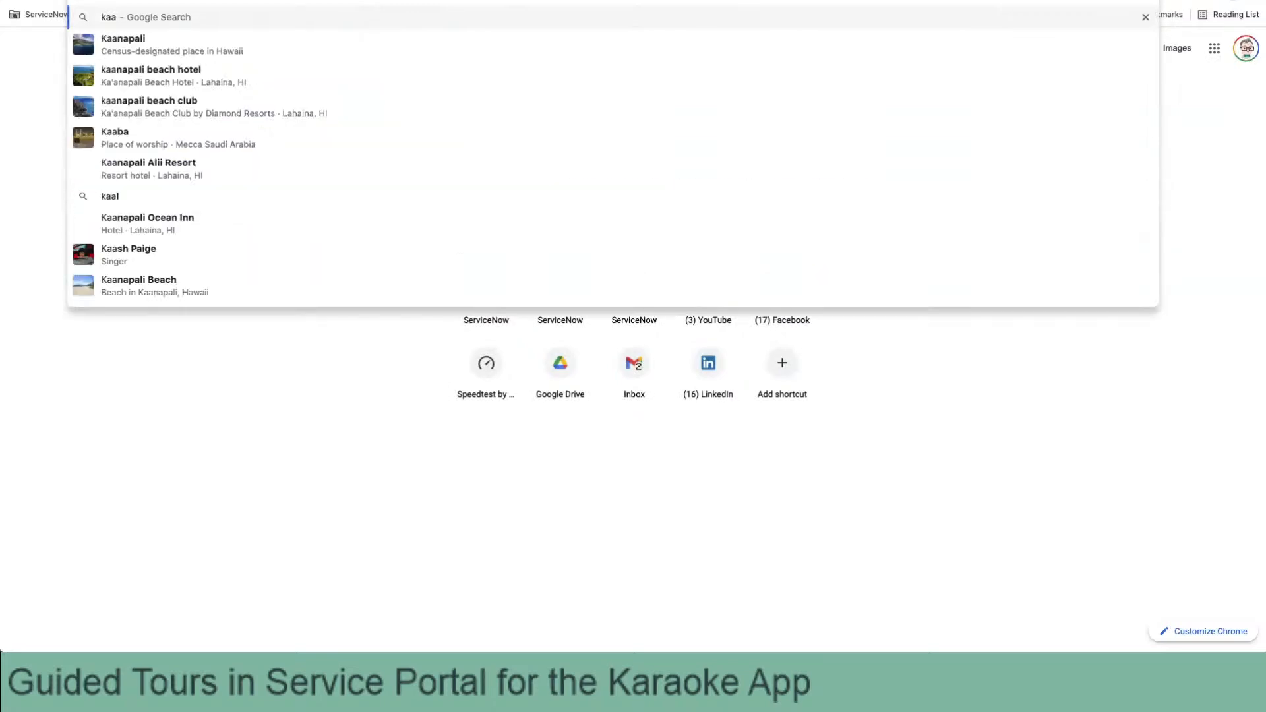
{"action": "key", "text": "BackSpace"}
{"action": "type", "text": "raokedev"}
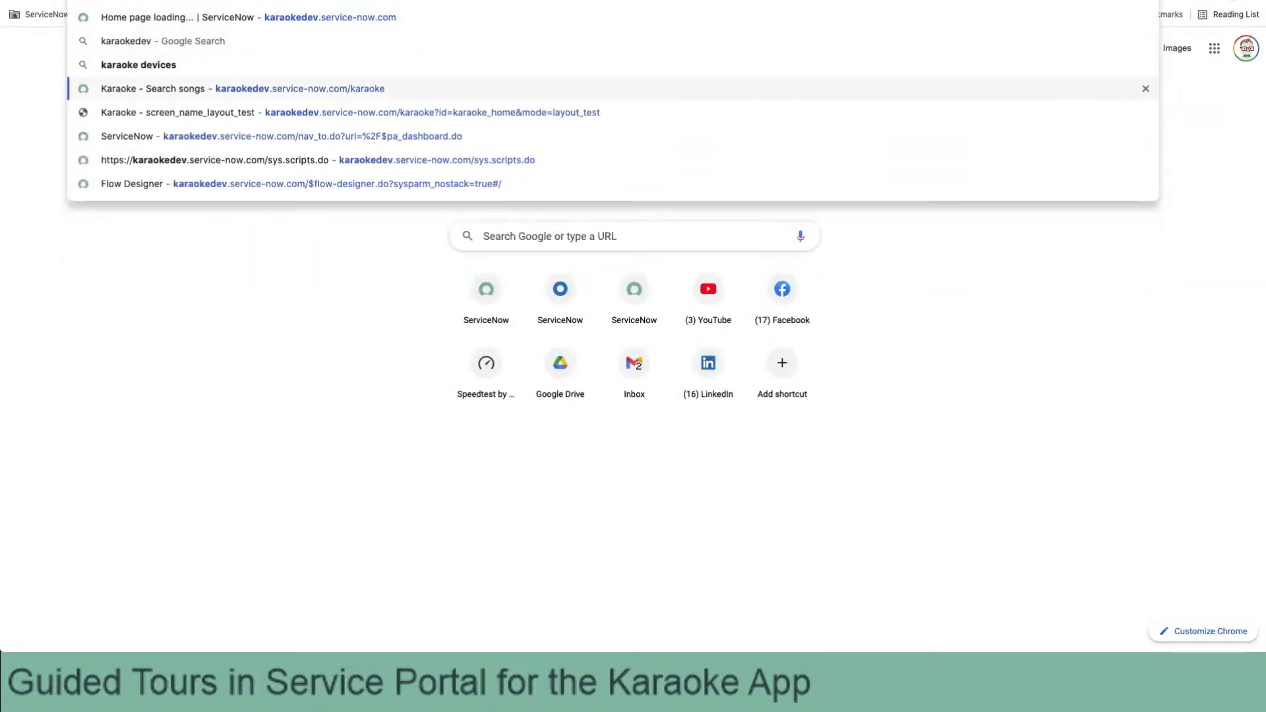
{"action": "left_click", "coordinate": [562, 78]}
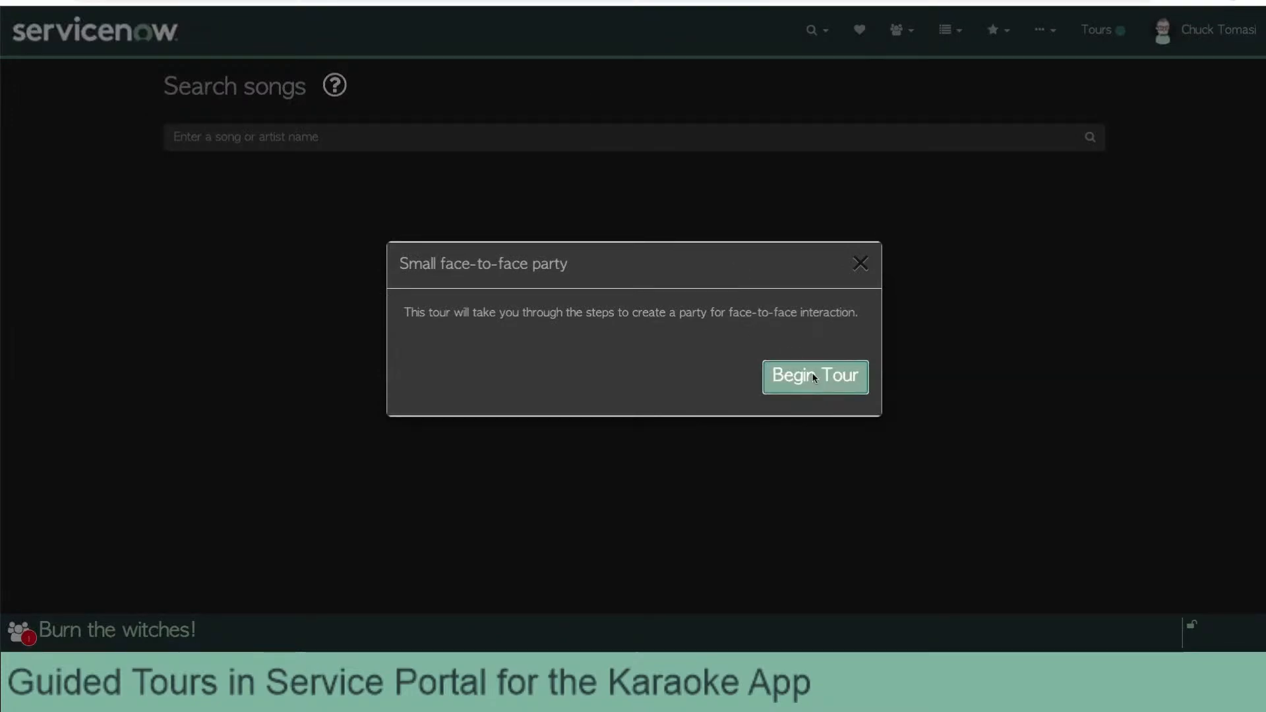
Begin the auto-launched face-to-face party tour, advance it to the Create Party callout, and stop it from auto launching again.
{"action": "left_click", "coordinate": [815, 376]}
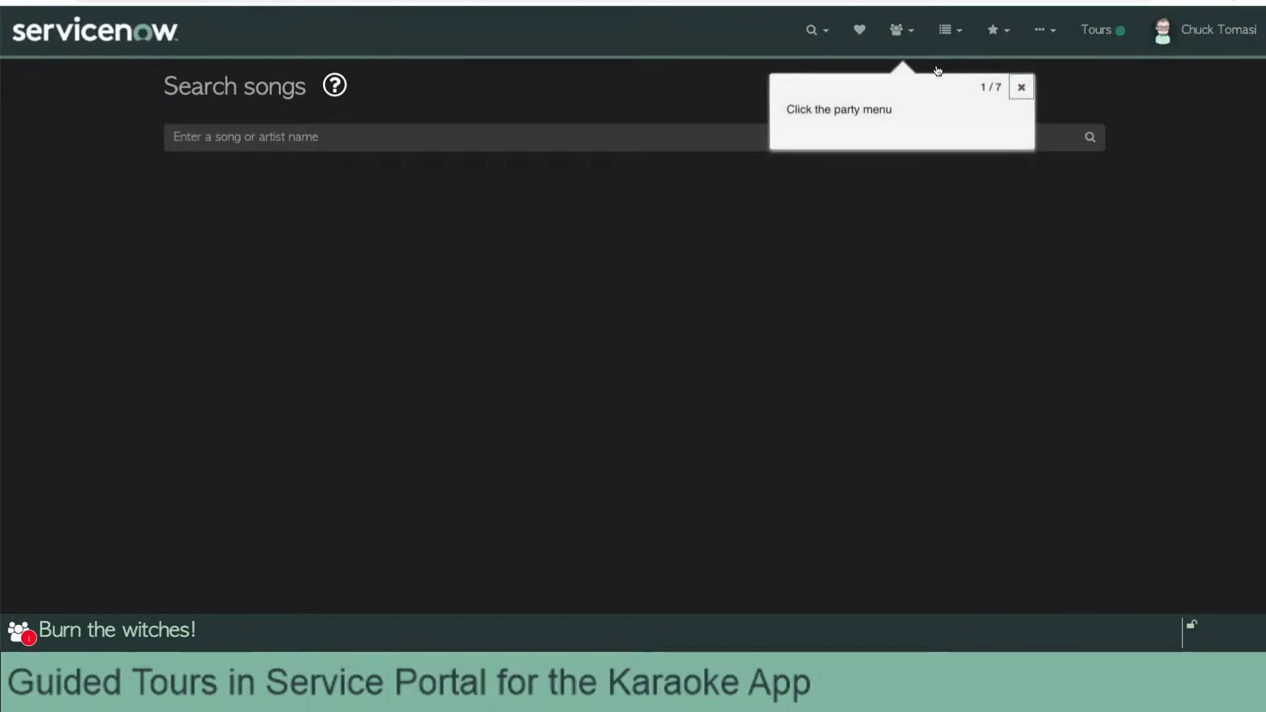
{"action": "left_click", "coordinate": [898, 30]}
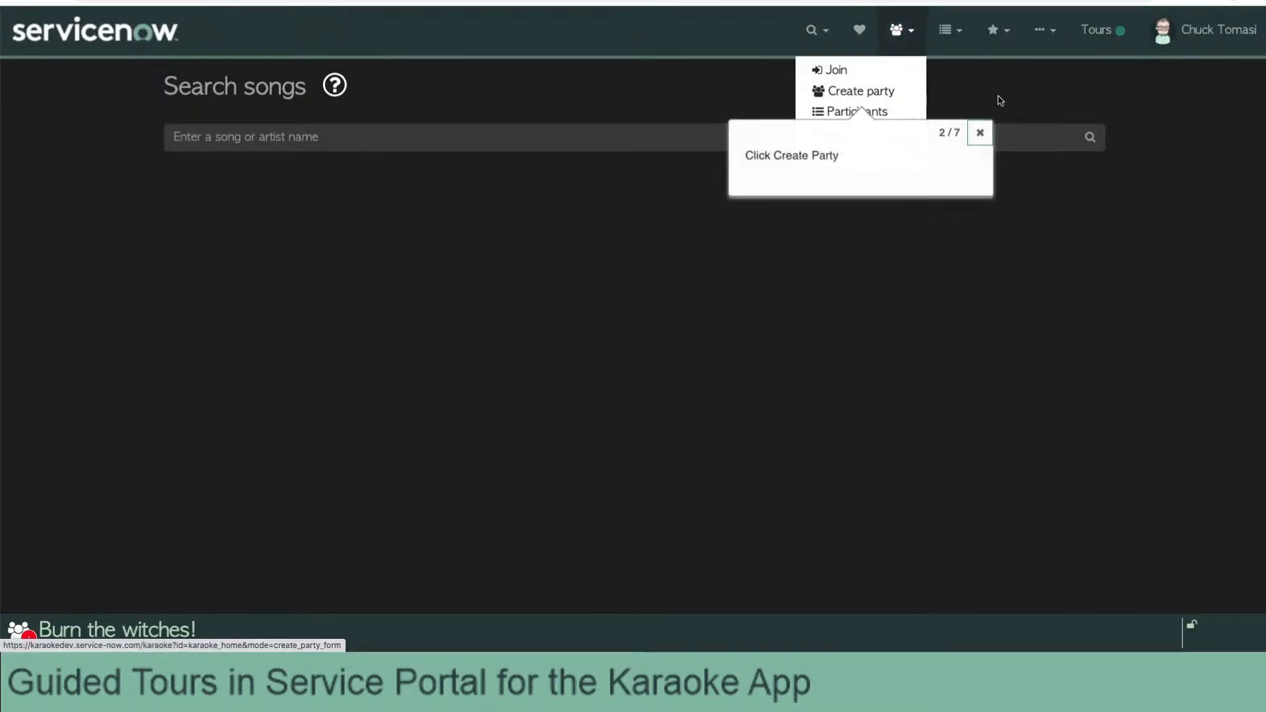
{"action": "left_click", "coordinate": [982, 104]}
{"action": "left_click", "coordinate": [978, 130]}
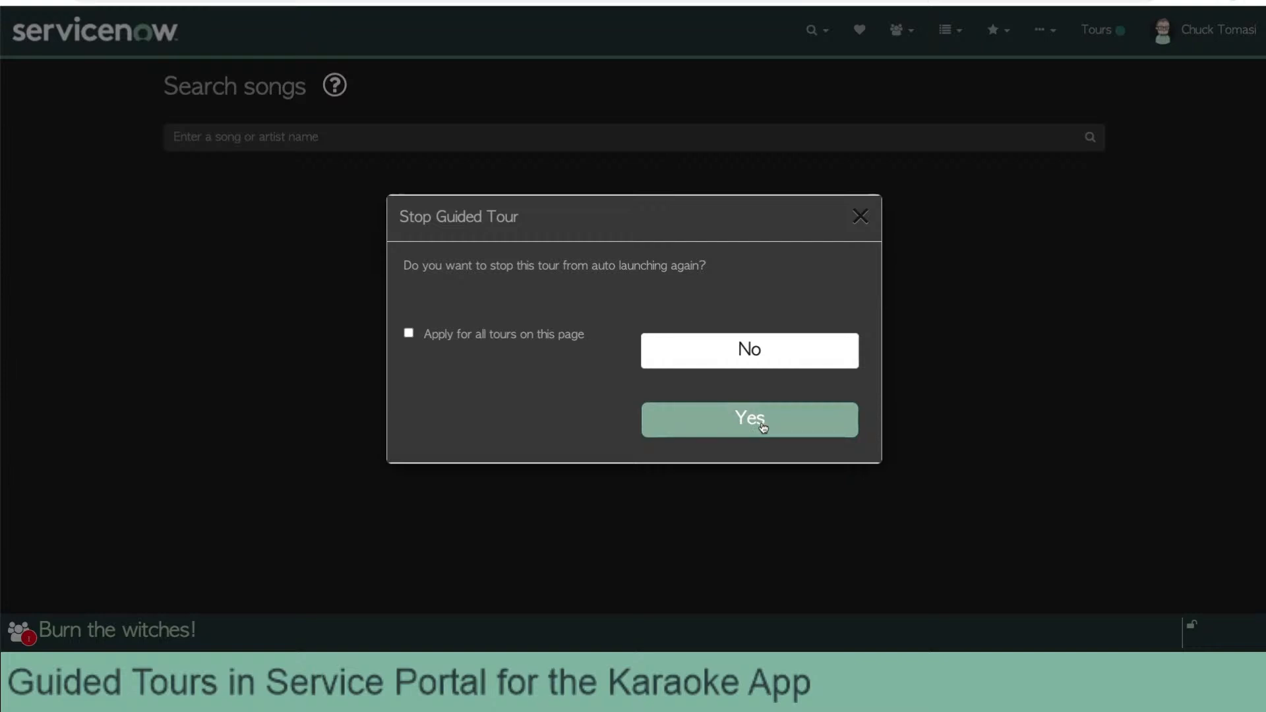
{"action": "left_click", "coordinate": [763, 427]}
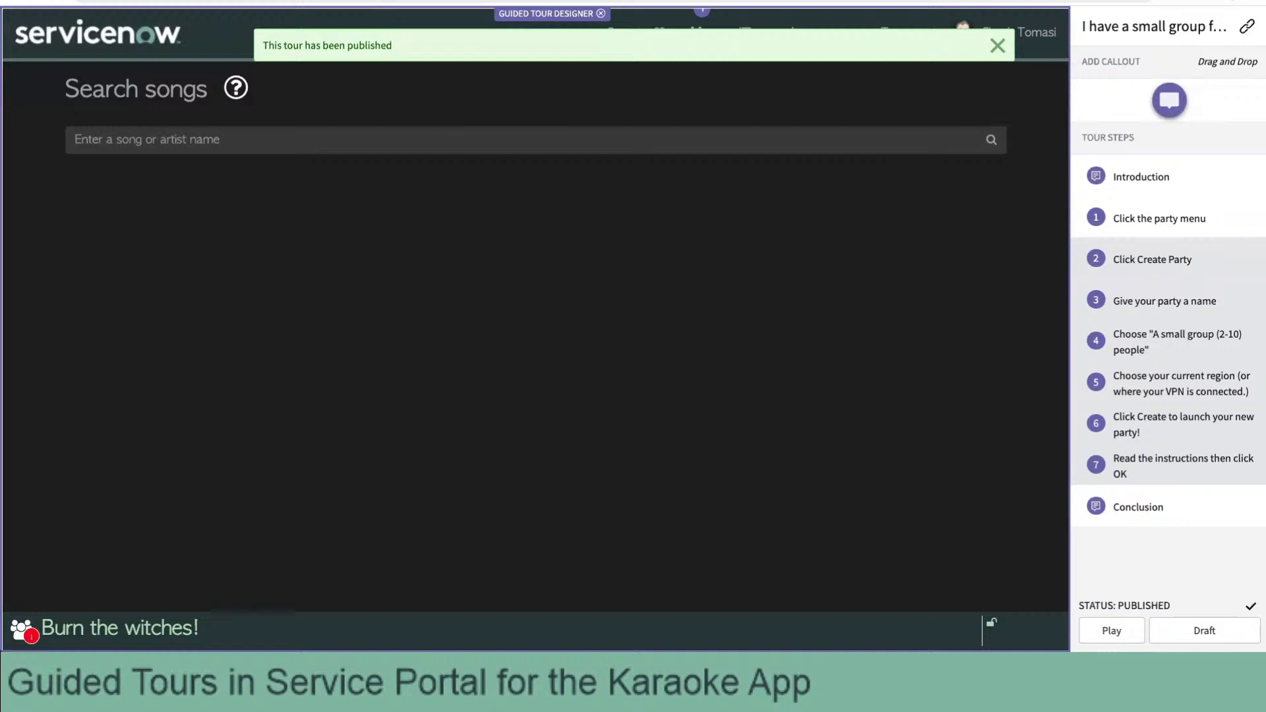
Load karaokedev.service-now.com/karaoke once more in a new browser tab.
{"action": "key", "text": "ctrl+t"}
{"action": "type", "text": "https://karaokedev.service-now.com/karaoke"}
{"action": "key", "text": "Return"}
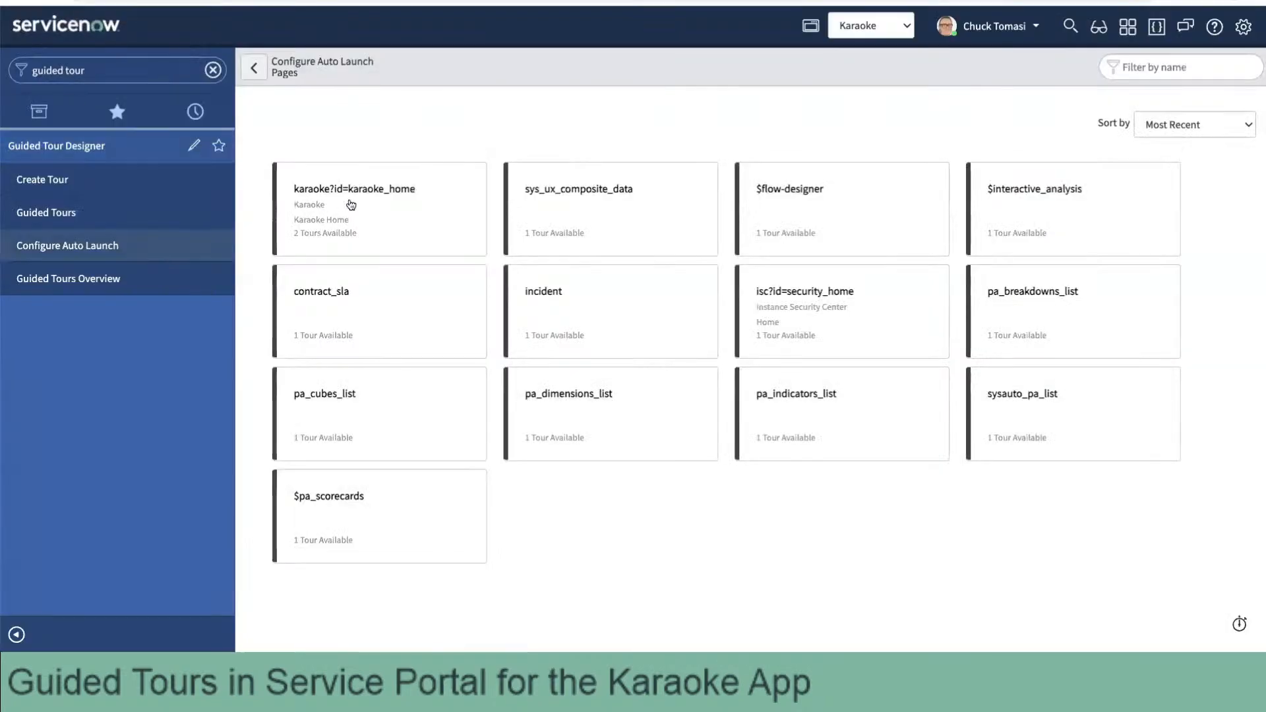
Turn on Auto Launch for "Just me singing alone" on karaoke?id=karaoke_home and try to move that tour to first in the order.
{"action": "left_click", "coordinate": [440, 164]}
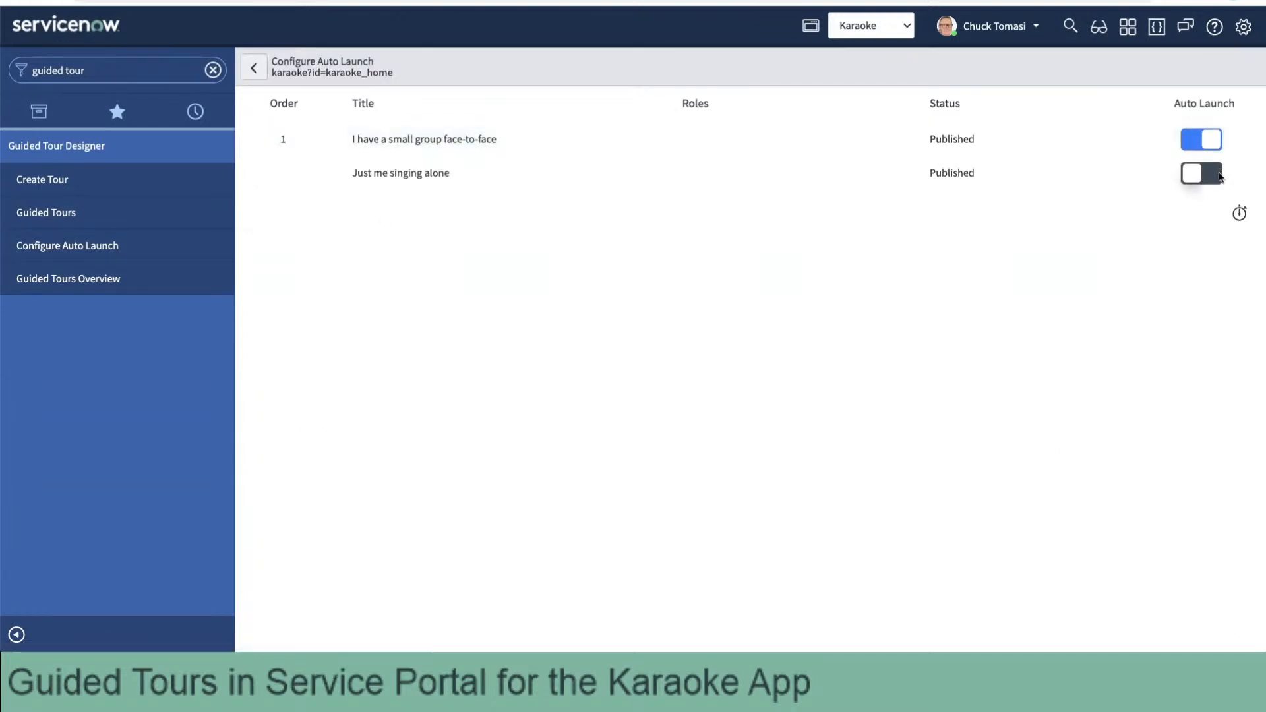
{"action": "left_click", "coordinate": [1219, 177]}
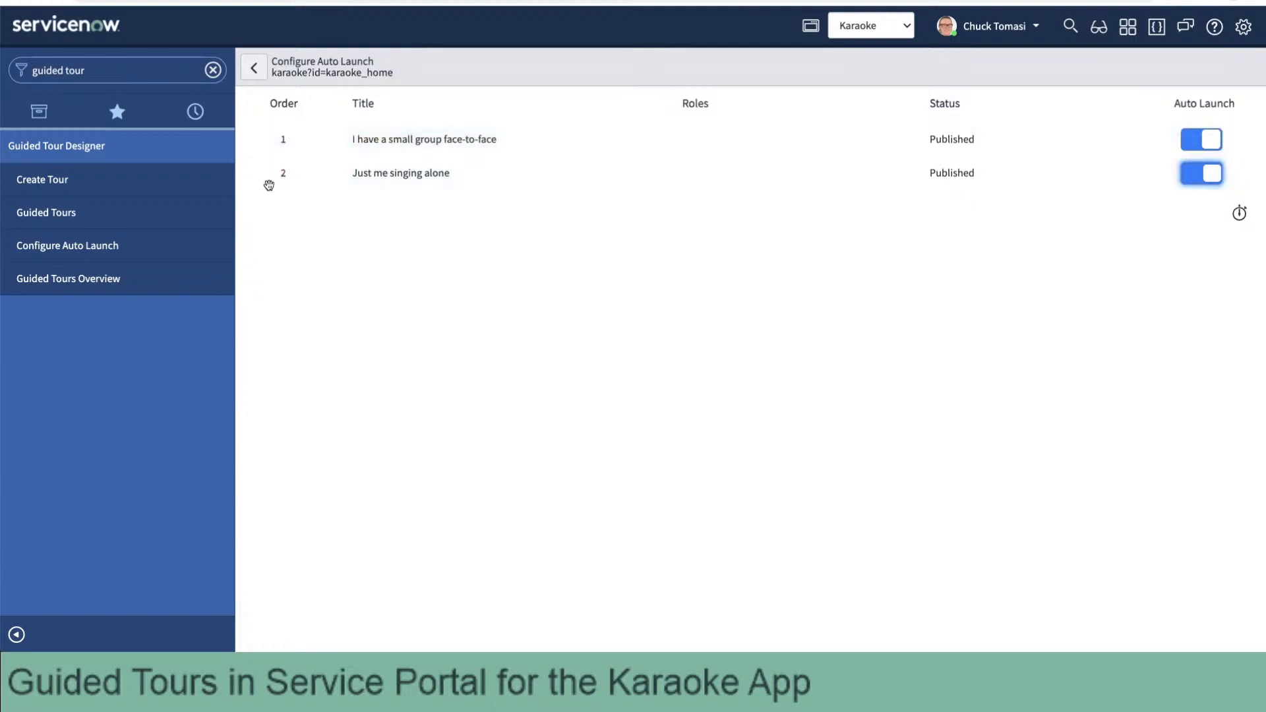
{"action": "left_click_drag", "start_coordinate": [266, 176], "coordinate": [291, 136]}
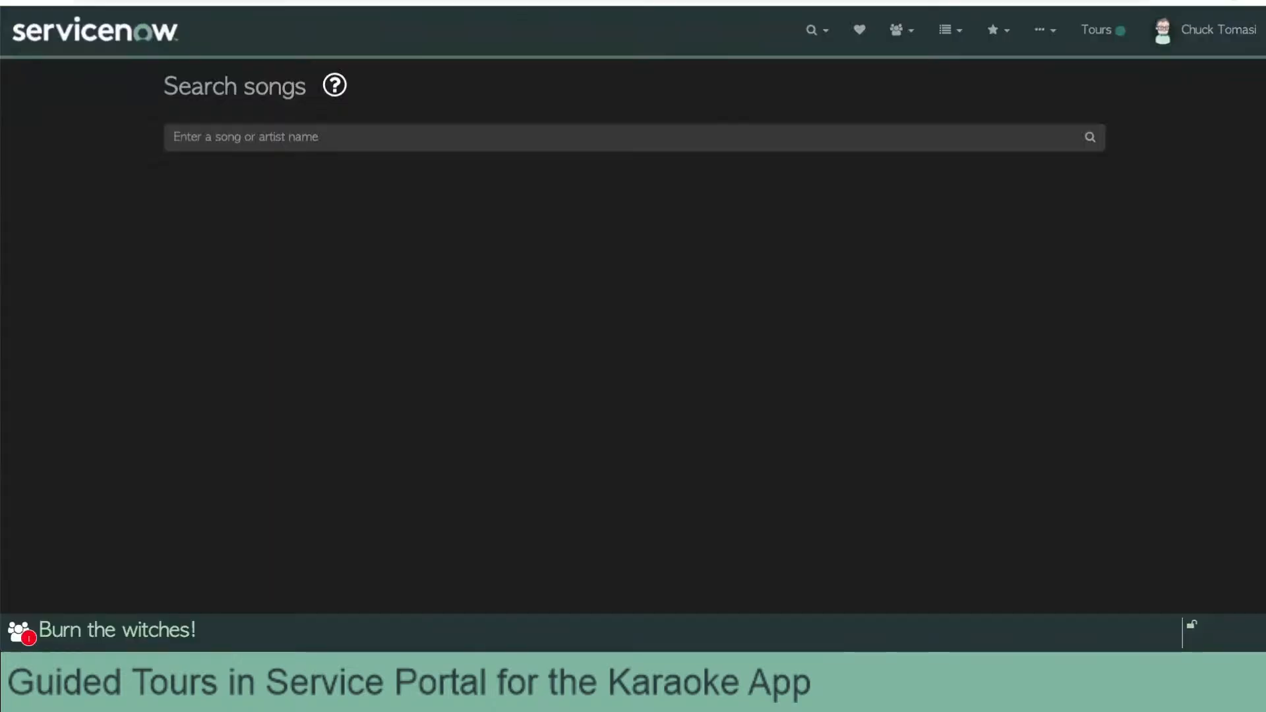
Reload the karaoke portal, run the "Just me singing alone" tour as far as the party name callout, and stop it there.
{"action": "key", "text": "super+r"}
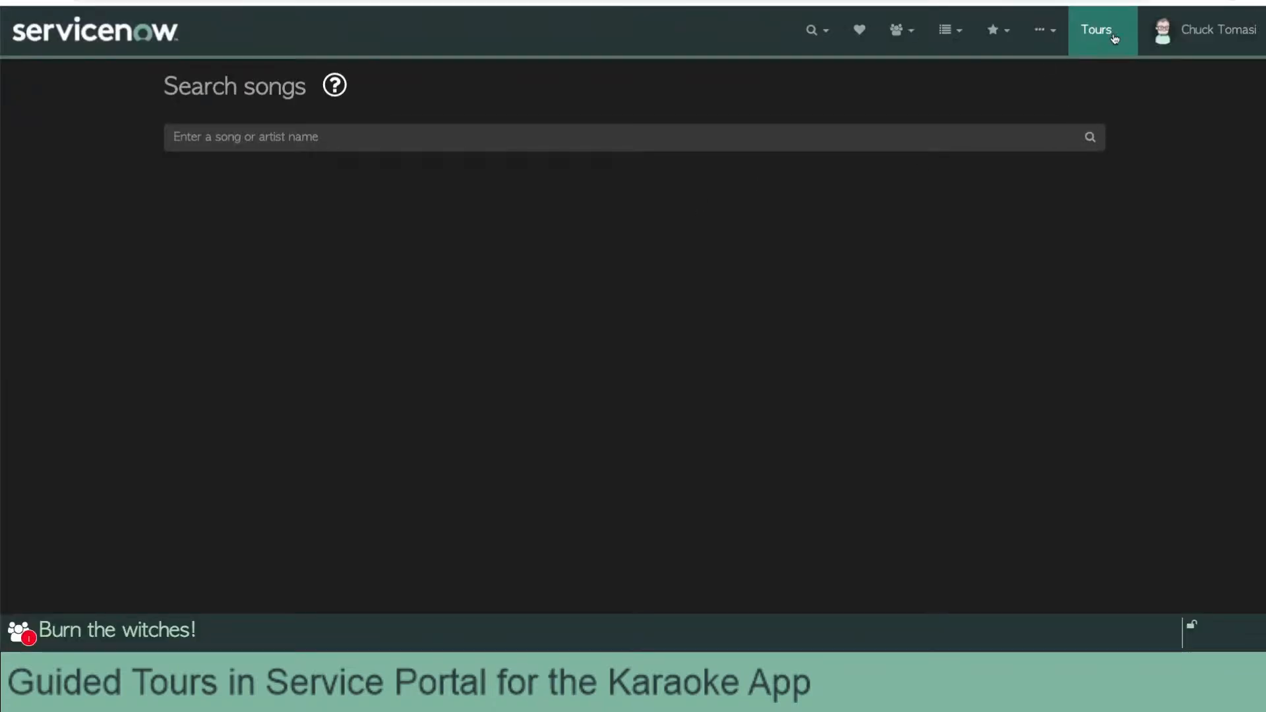
{"action": "left_click", "coordinate": [1098, 30]}
{"action": "left_click", "coordinate": [1009, 69]}
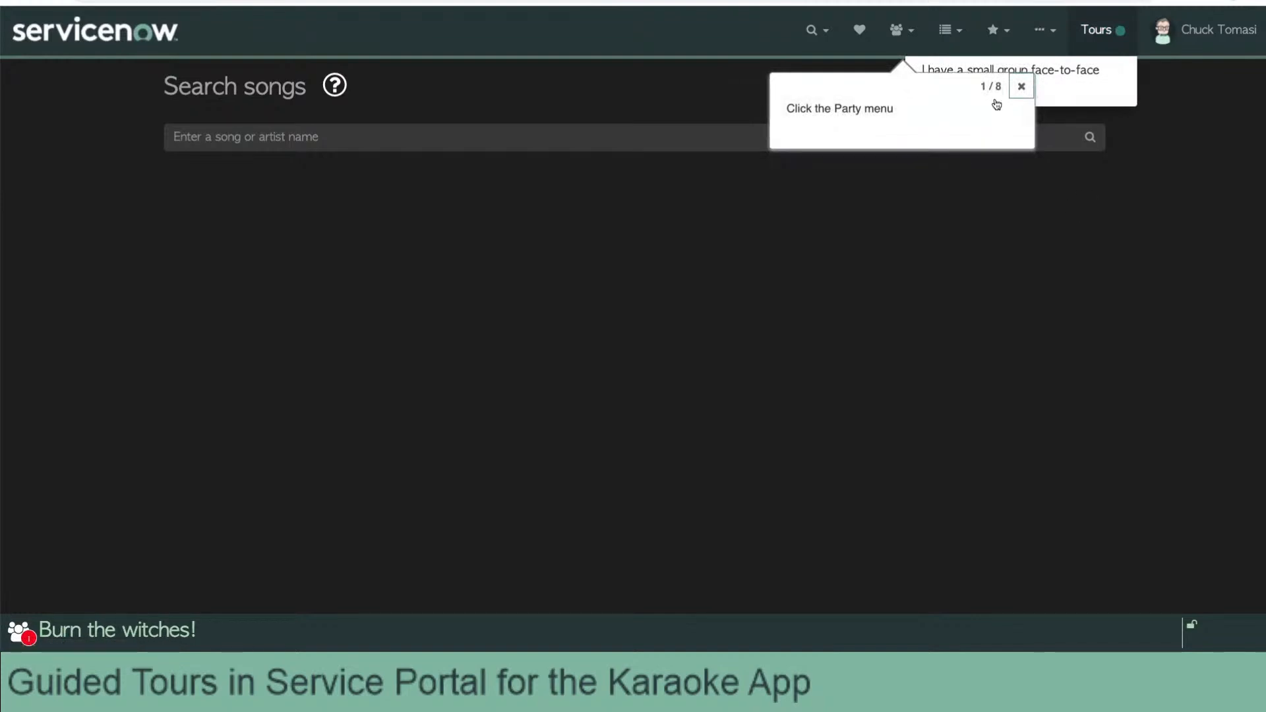
{"action": "left_click", "coordinate": [900, 33]}
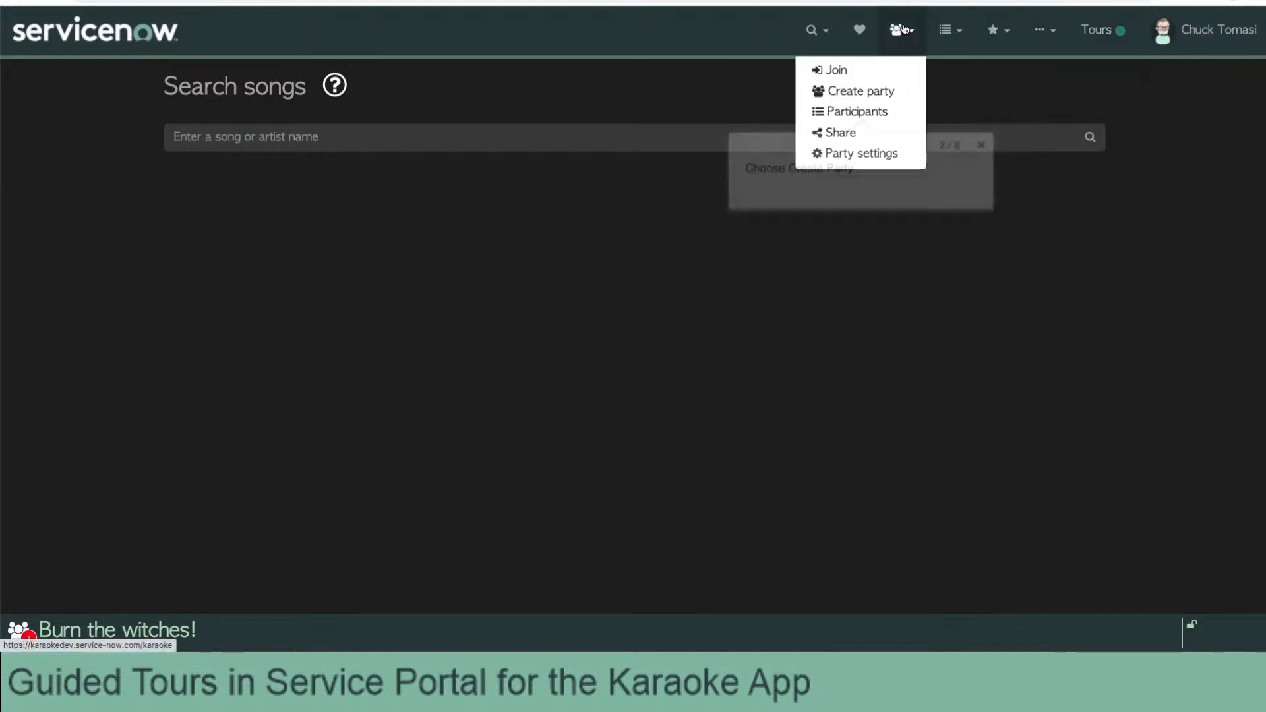
{"action": "left_click", "coordinate": [860, 93]}
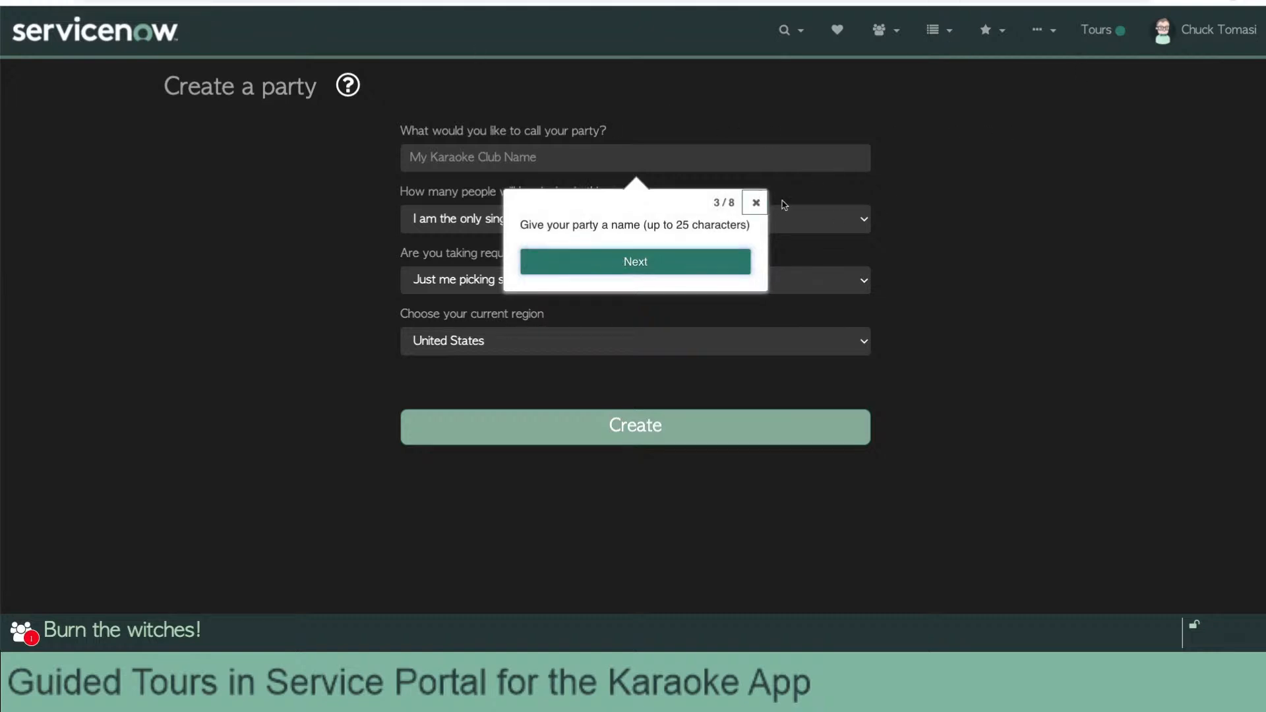
{"action": "left_click", "coordinate": [757, 202]}
{"action": "left_click", "coordinate": [769, 418]}
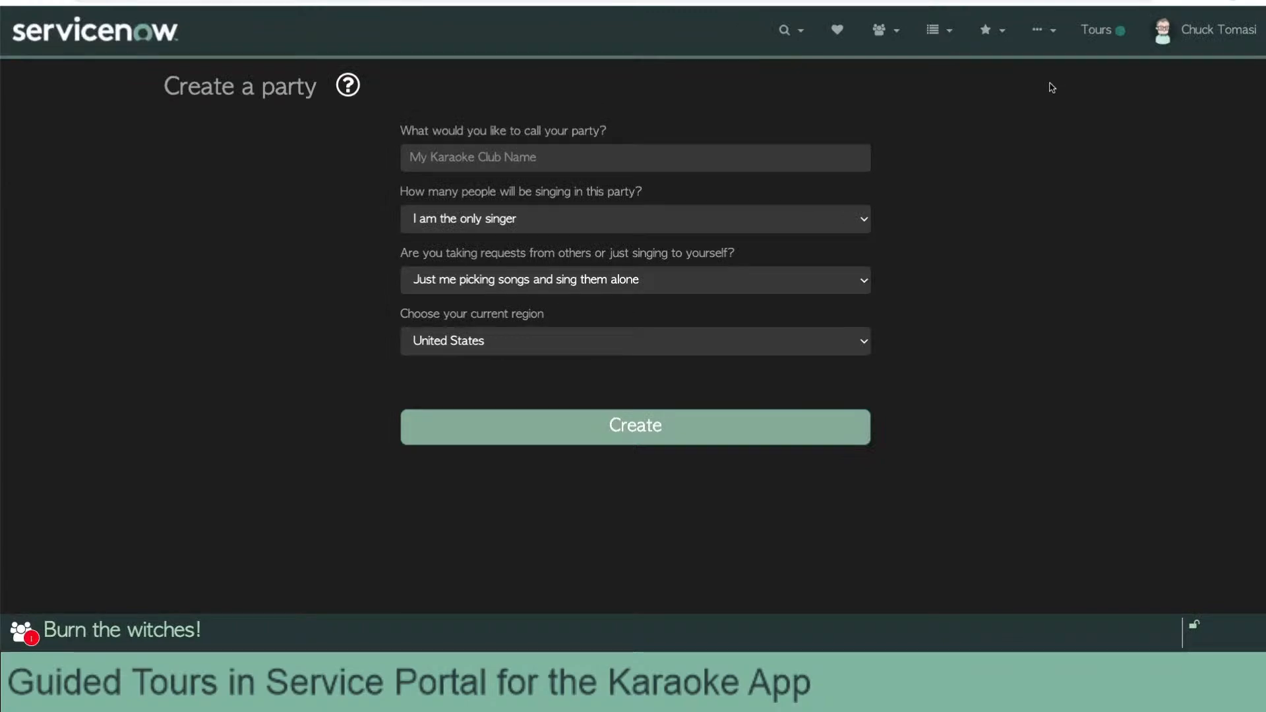
Launch "Just me singing alone" from the Create a party page and dismiss it at its first callout.
{"action": "left_click", "coordinate": [1095, 32]}
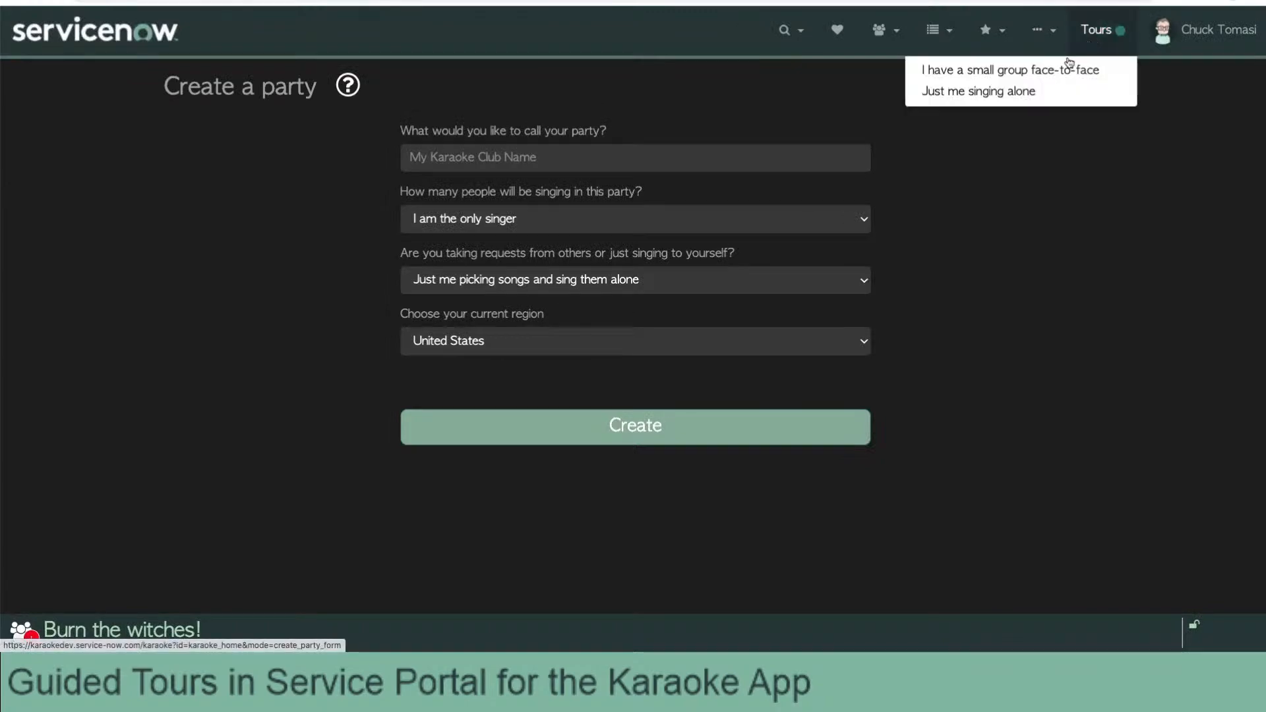
{"action": "left_click", "coordinate": [1008, 91]}
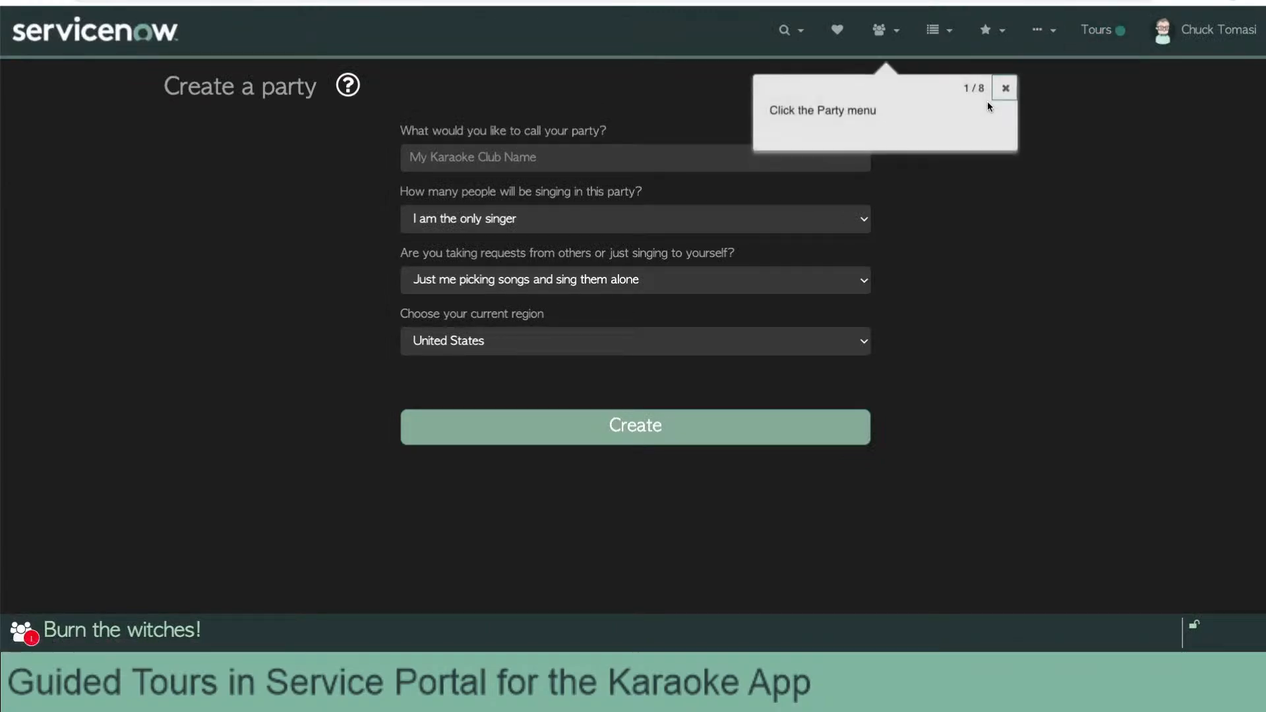
{"action": "left_click", "coordinate": [1005, 88]}
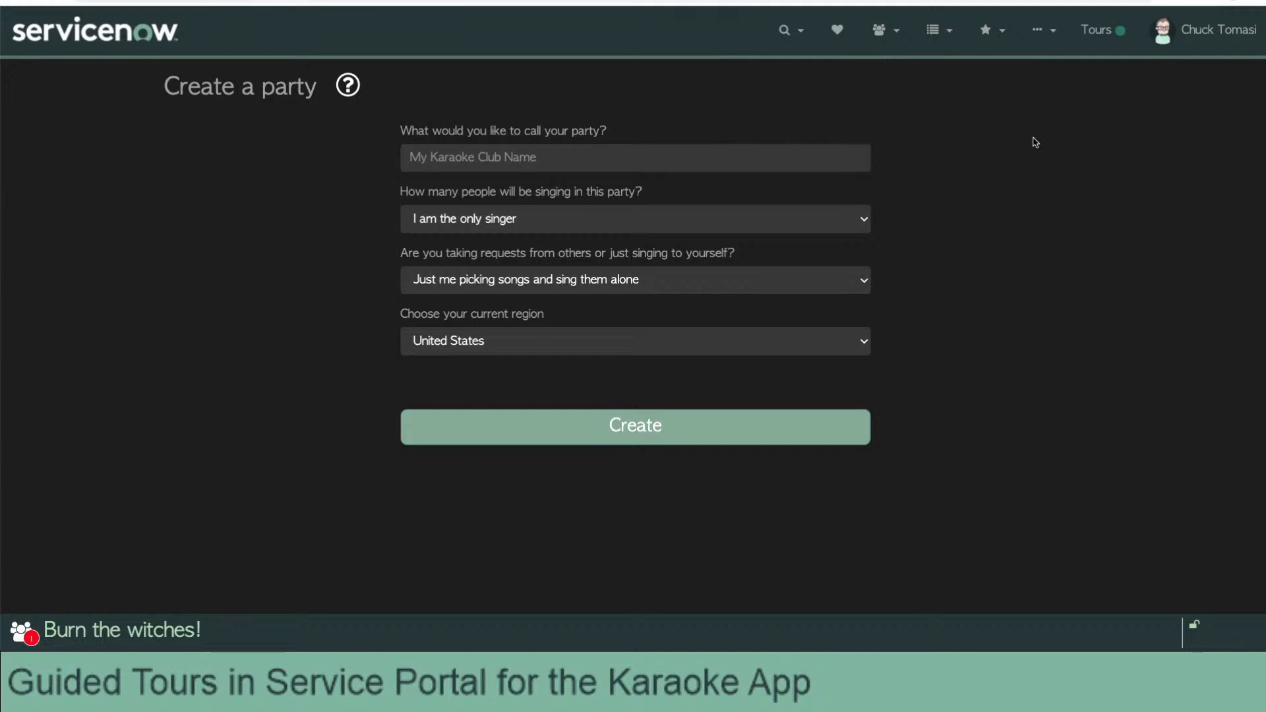